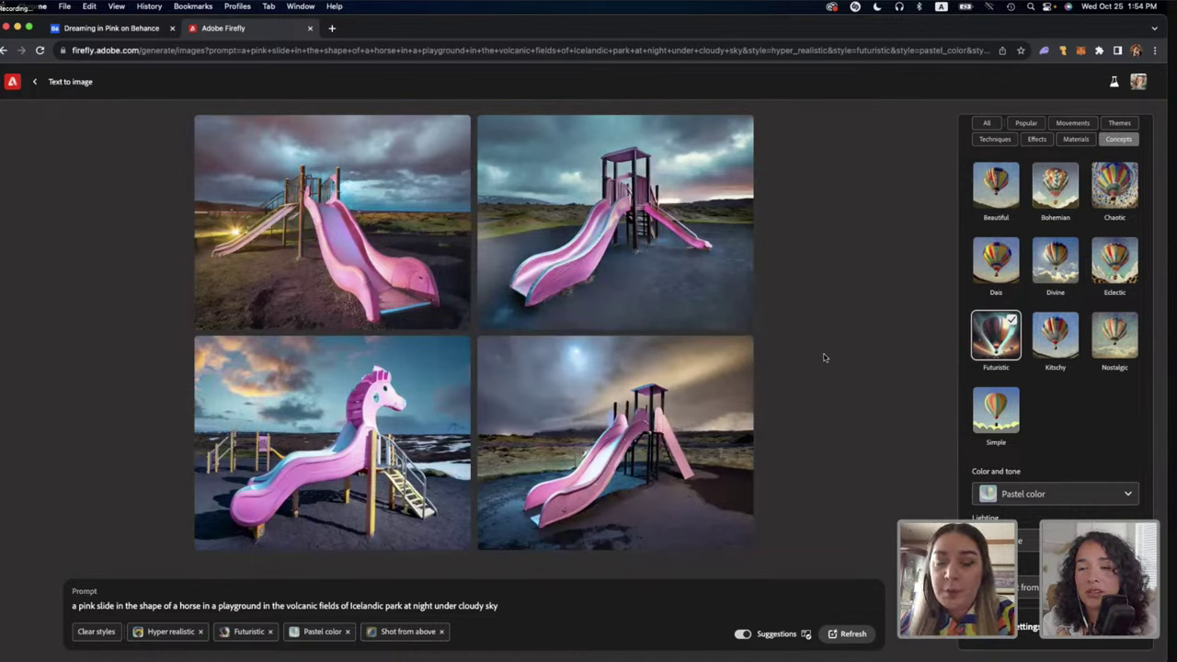
Enlarge and inspect the moonlit pink slide image and the one with a horse's head and mane.
mouse_move(680, 420)
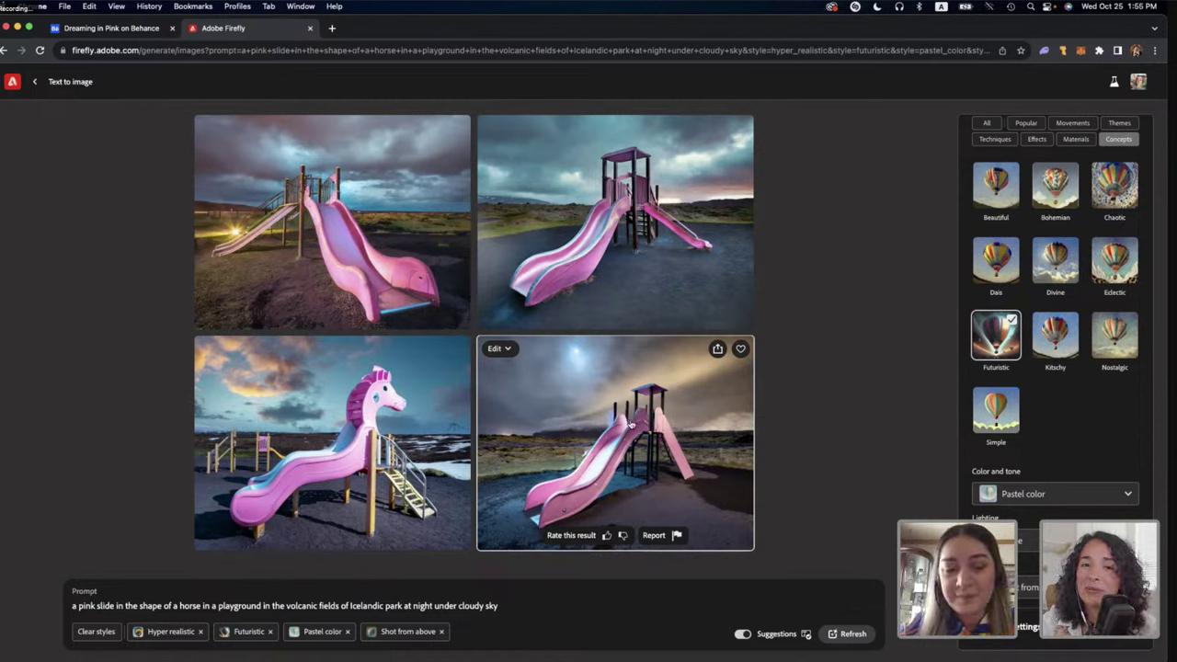
left_click(631, 424)
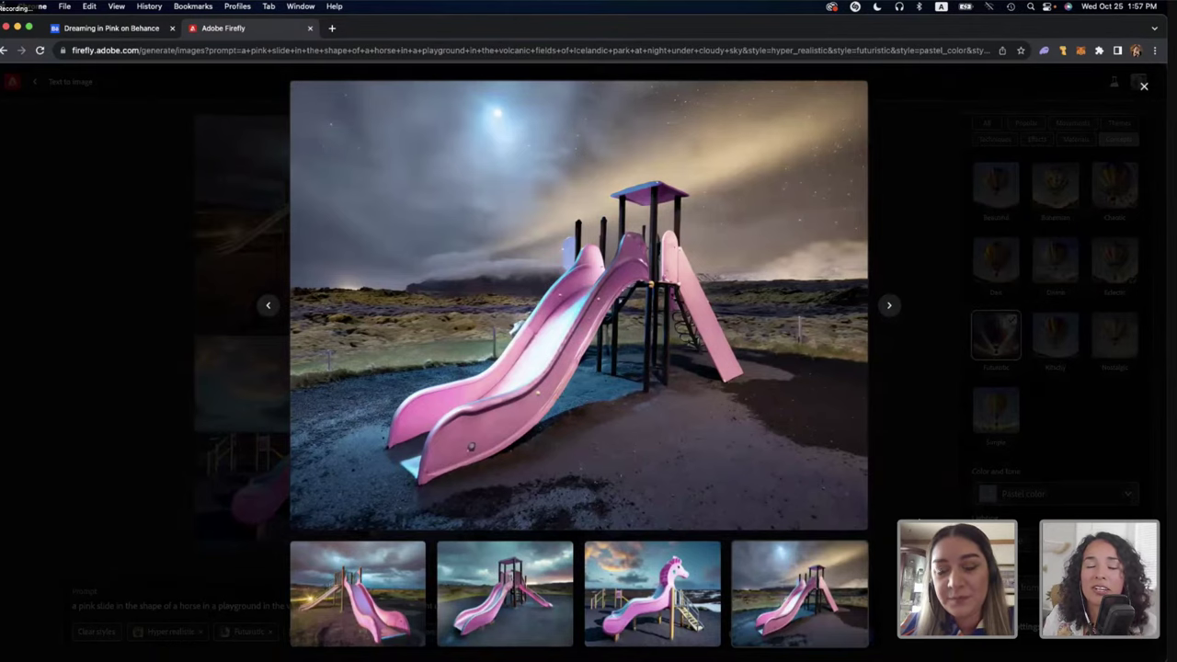
left_click(688, 575)
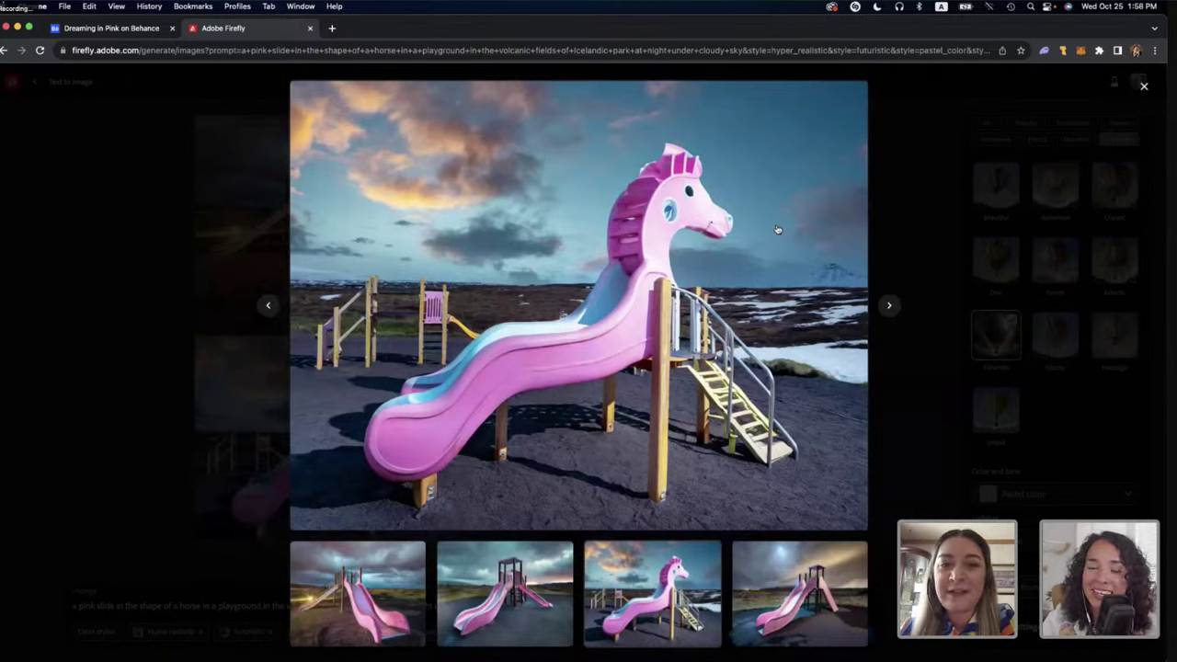
left_click(906, 204)
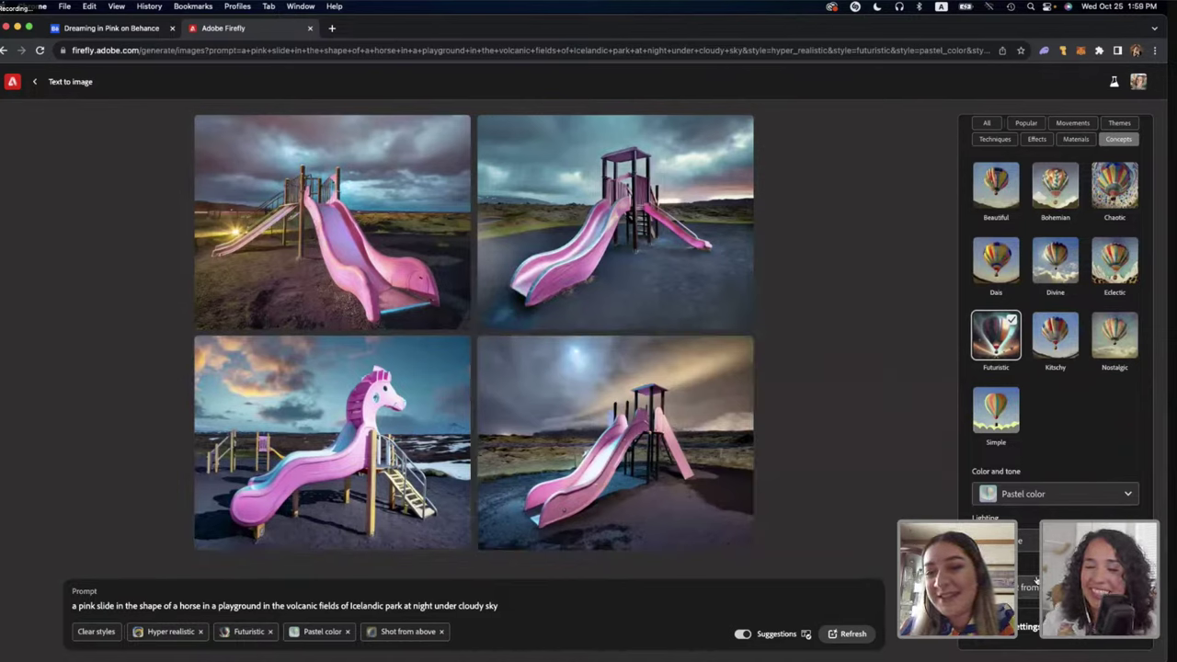
Remove the Futuristic style from the pink horse slide prompt.
scroll(1037, 496, "down", 1)
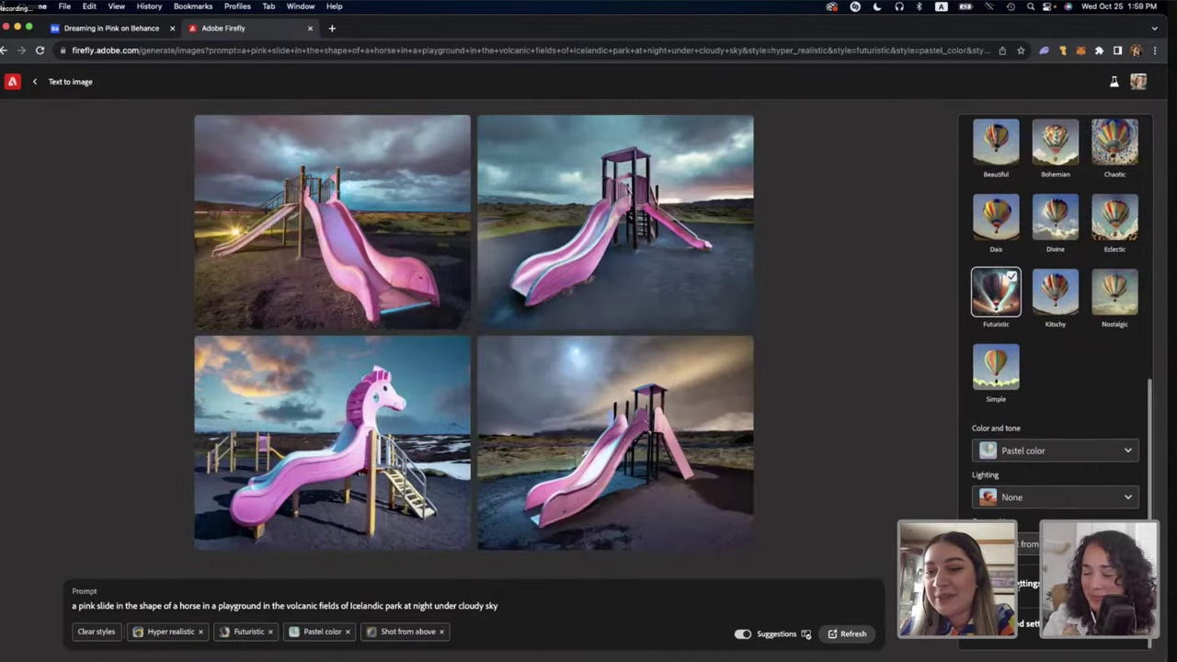
scroll(1037, 497, "up", 5)
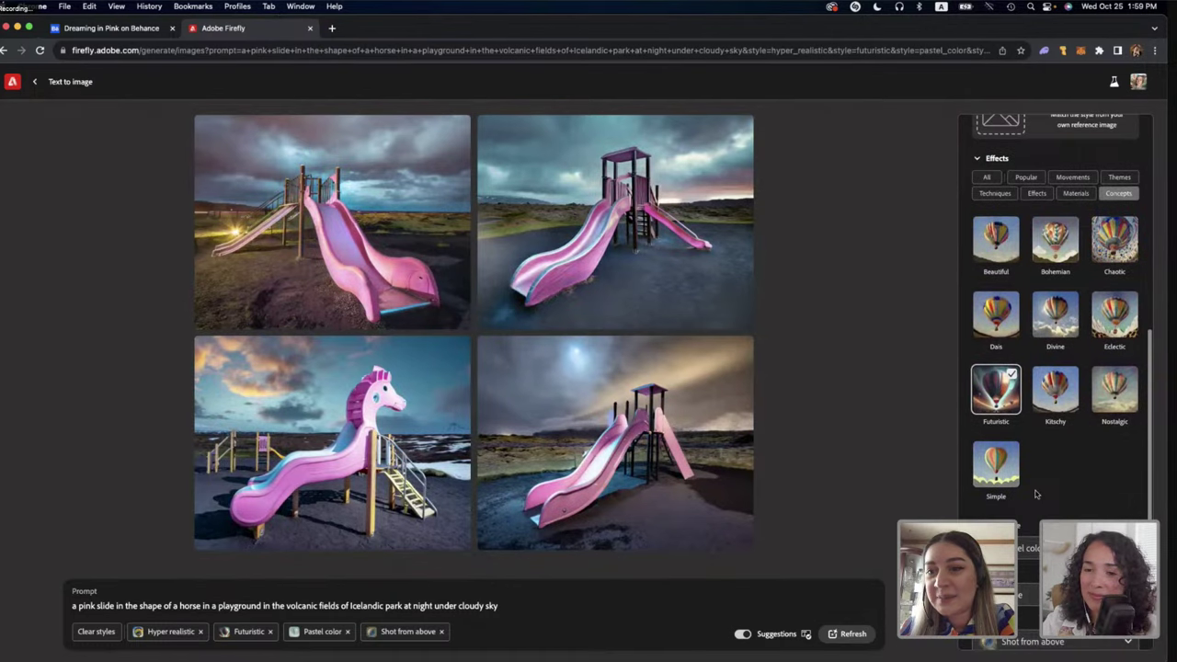
scroll(1037, 497, "up", 1)
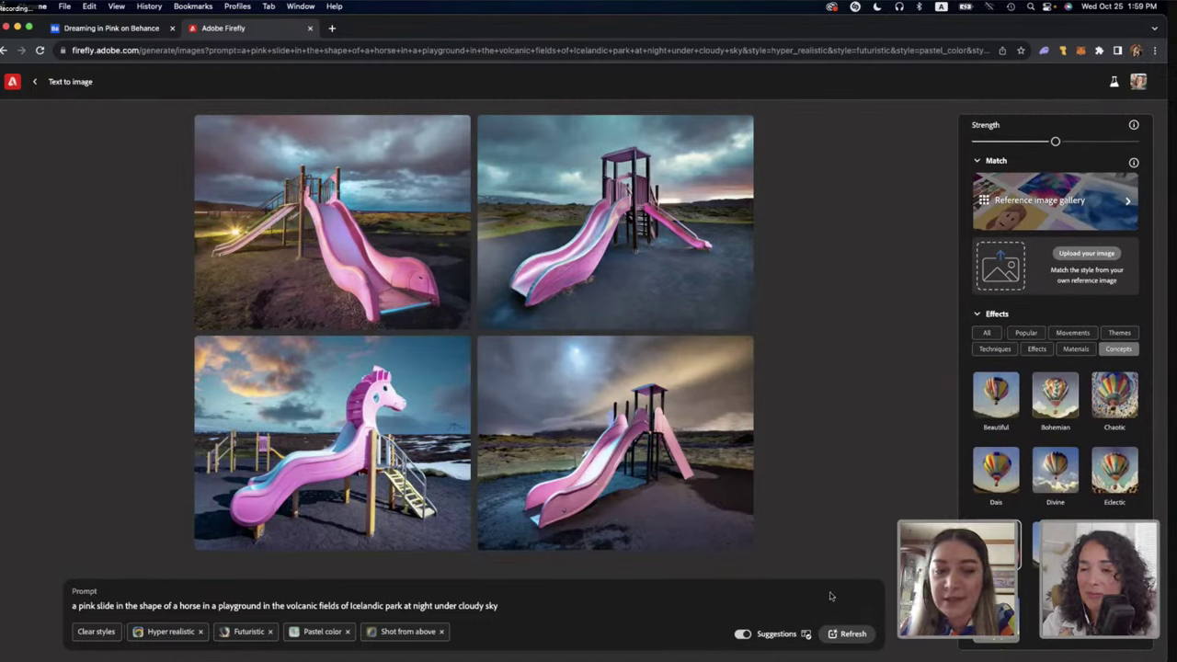
left_click(272, 632)
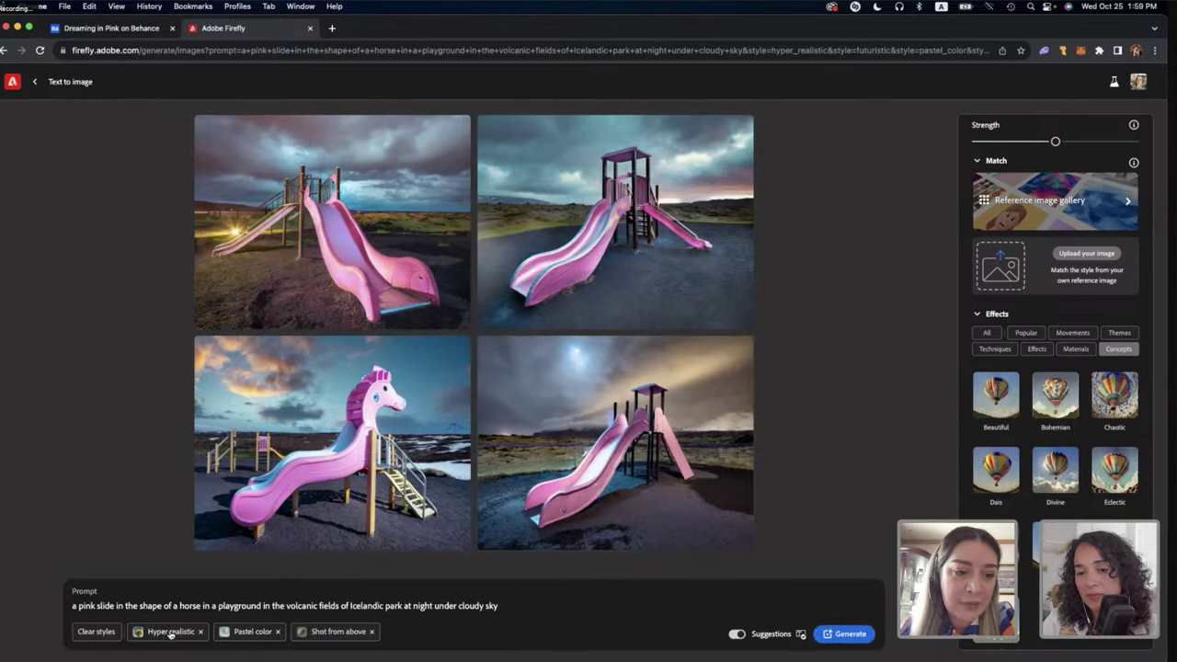
Add the Cyberpunk movement effect to the prompt and generate a new set of images.
scroll(1096, 403, "up", 2)
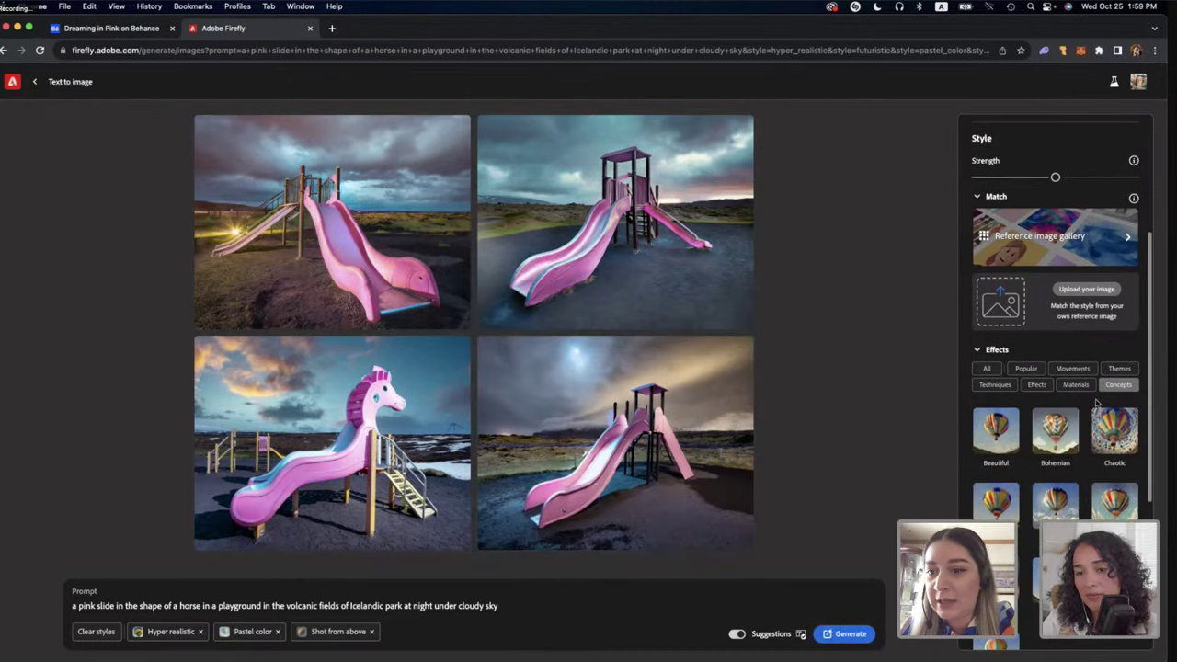
left_click(1071, 371)
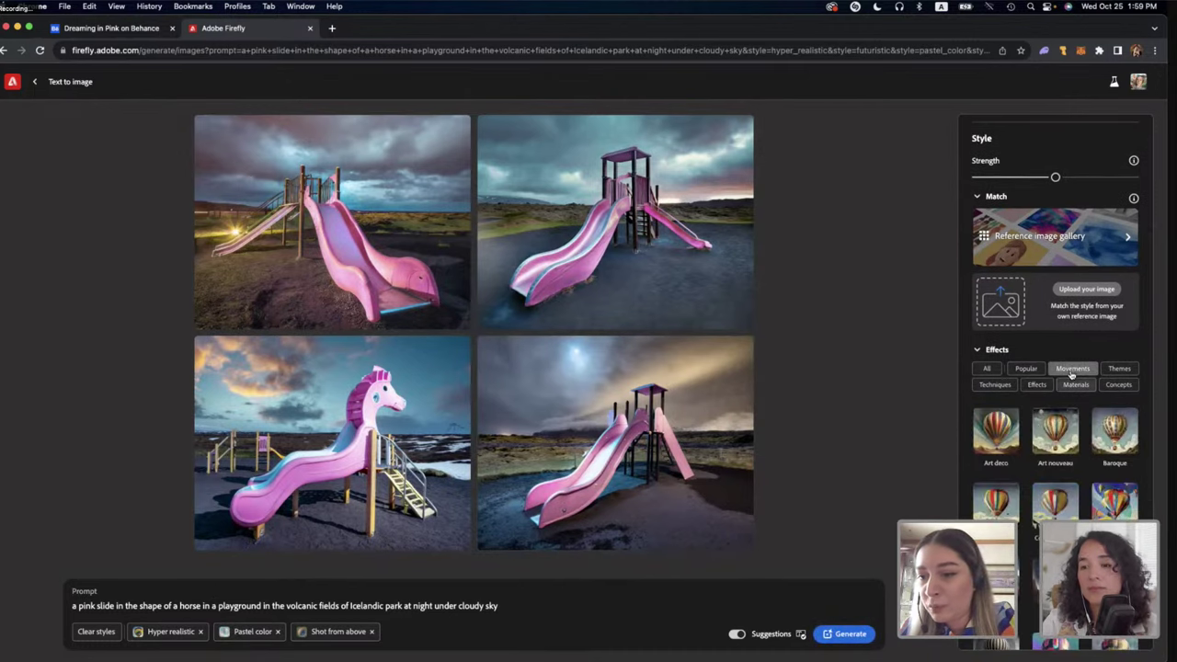
scroll(1042, 443, "down", 3)
scroll(1042, 444, "down", 3)
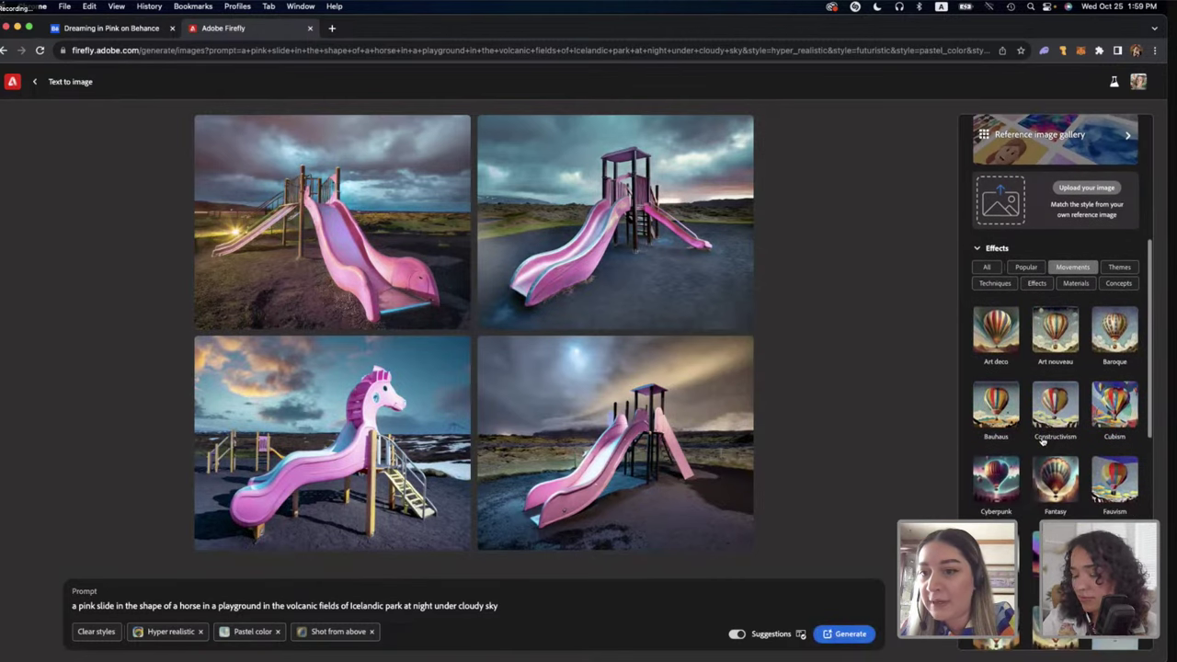
scroll(1019, 464, "down", 2)
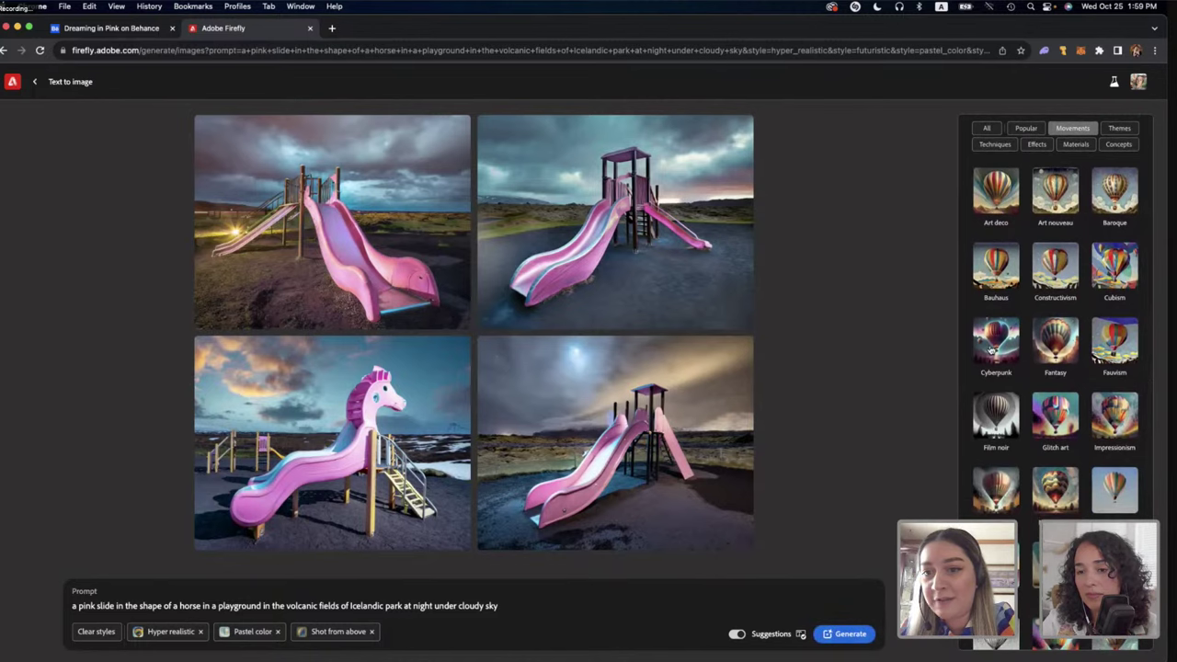
left_click(990, 350)
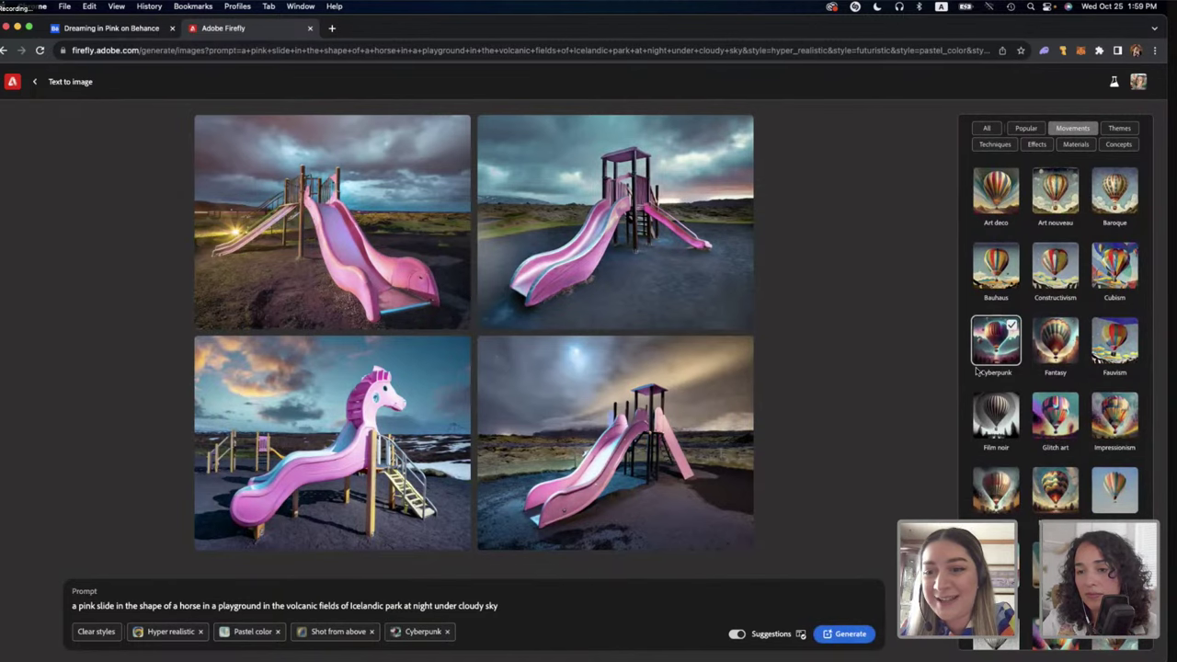
left_click(839, 640)
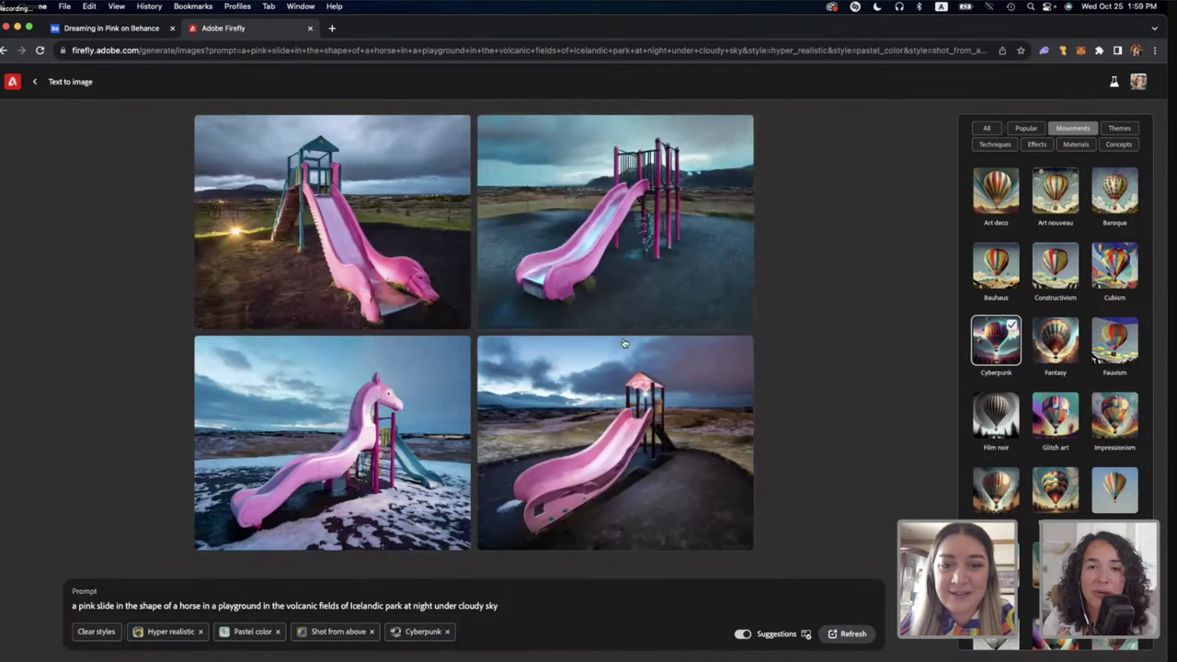
Enlarge and inspect the snowy horse-head slide and the slide with two animal heads at its base.
mouse_move(530, 467)
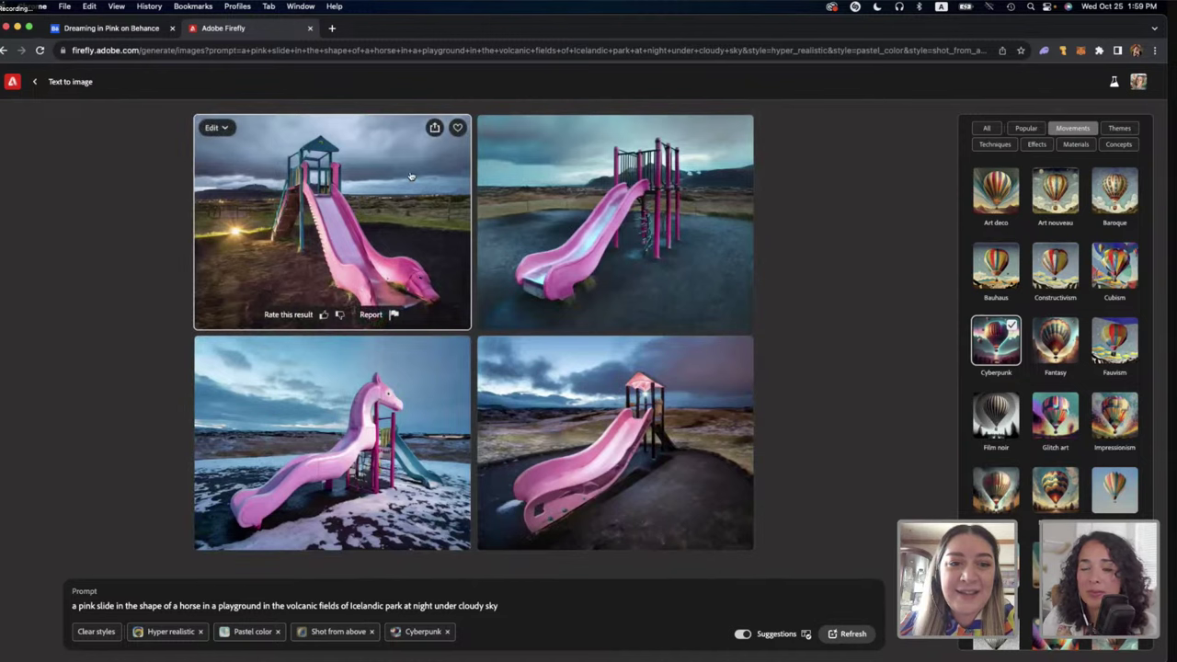
left_click(370, 411)
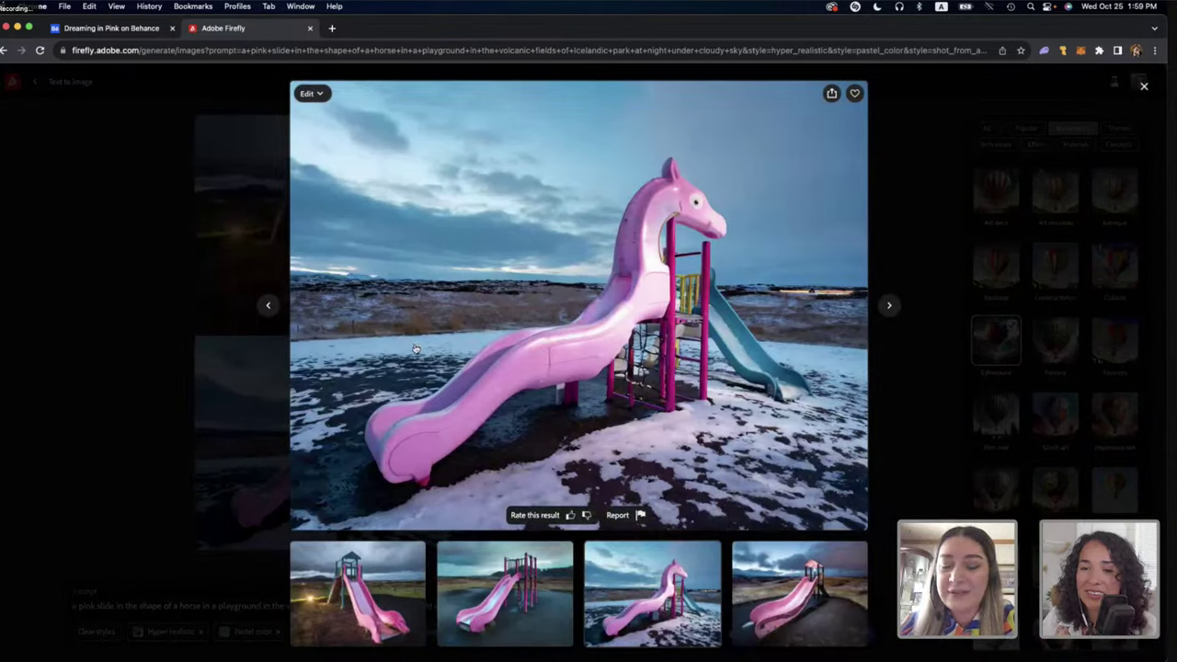
left_click(69, 341)
left_click(307, 182)
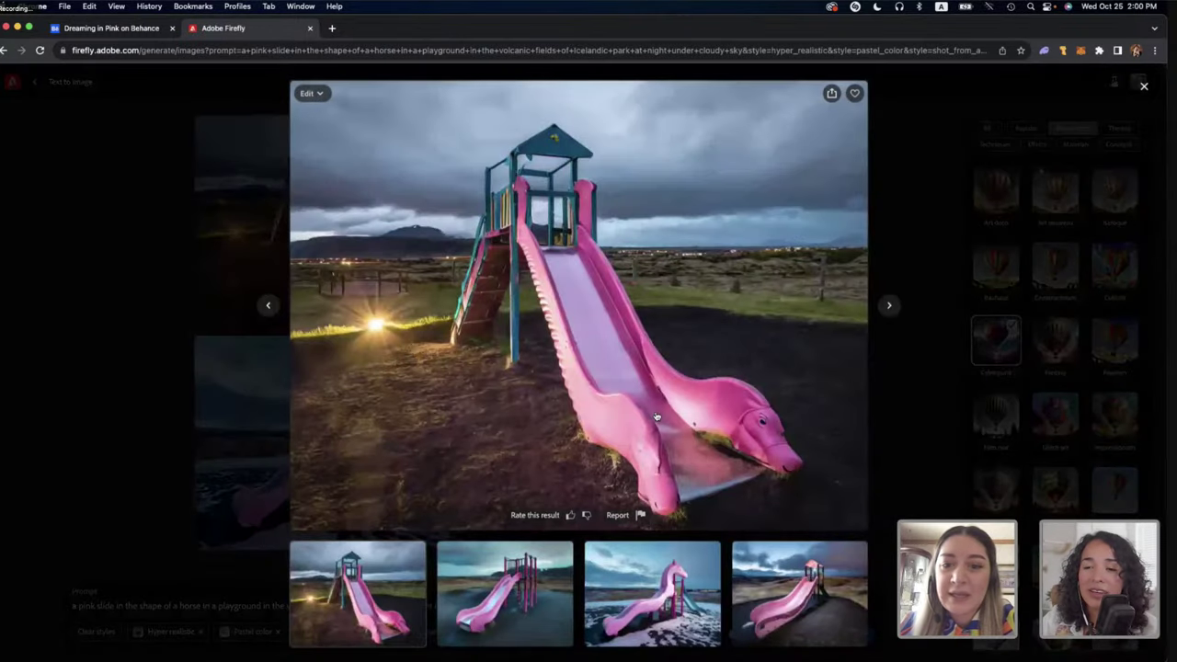
left_click(896, 471)
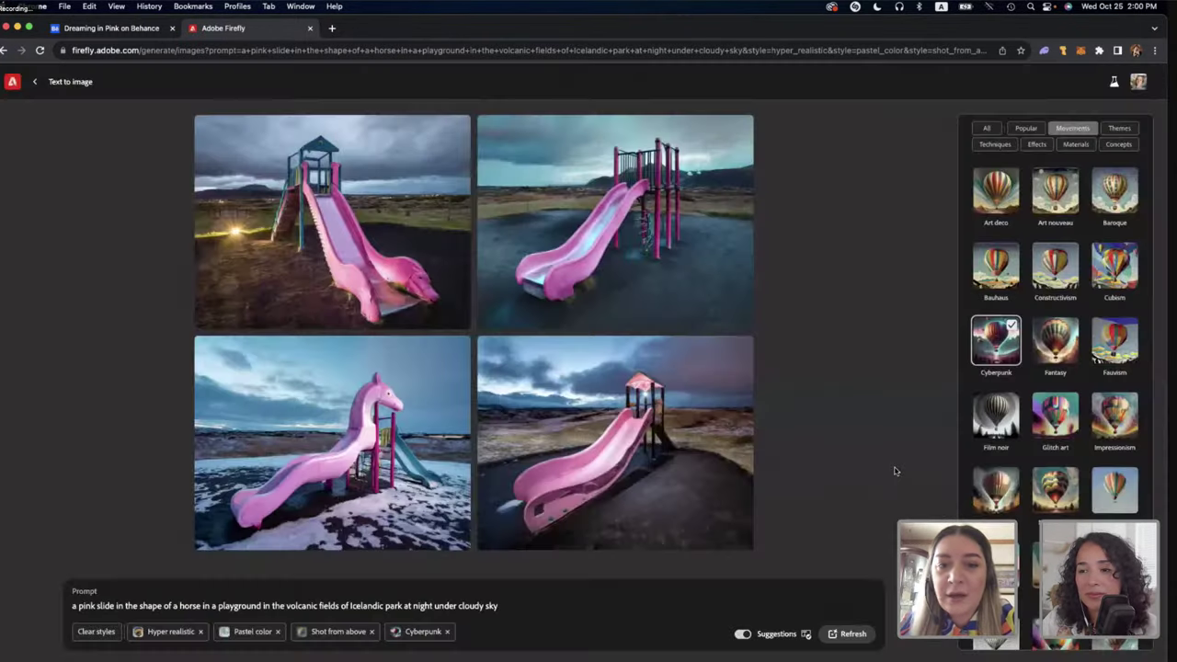
Leave the image generator for the saved Favorites and look through the playground images collected there.
left_click(39, 85)
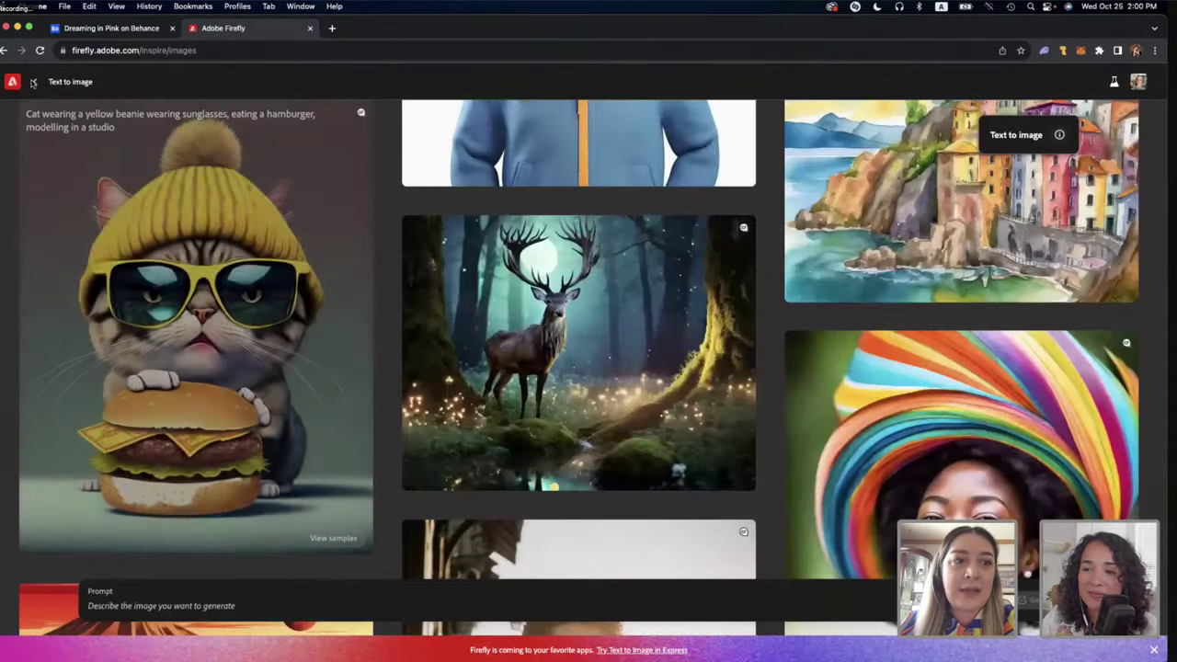
left_click(32, 82)
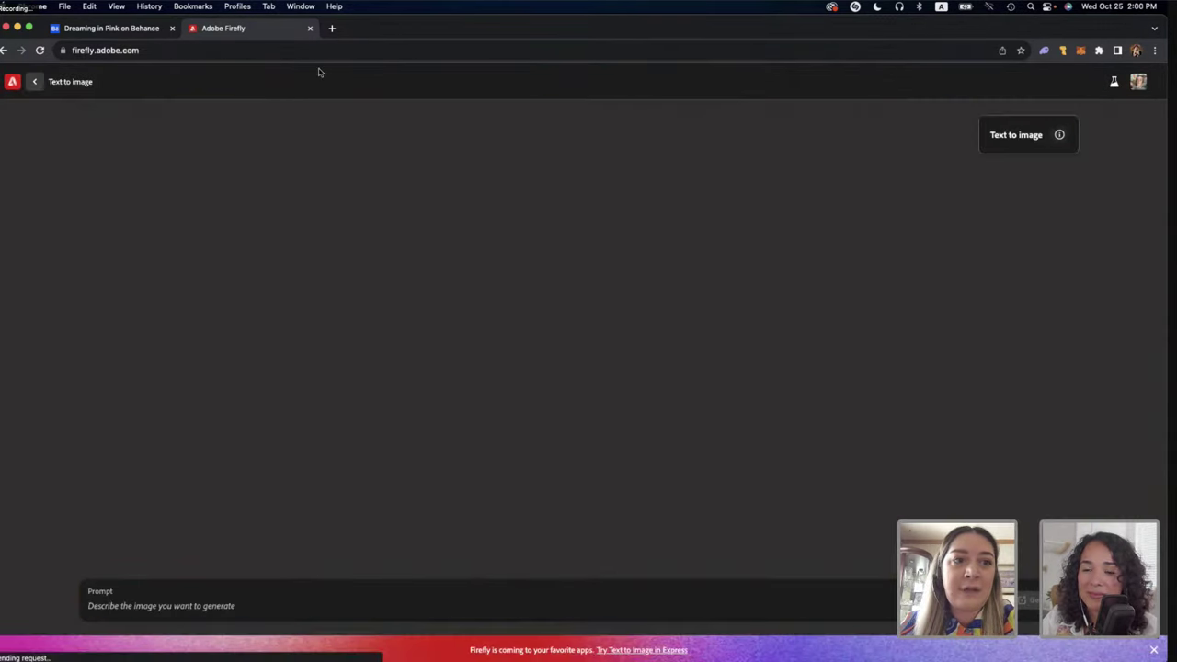
left_click(193, 82)
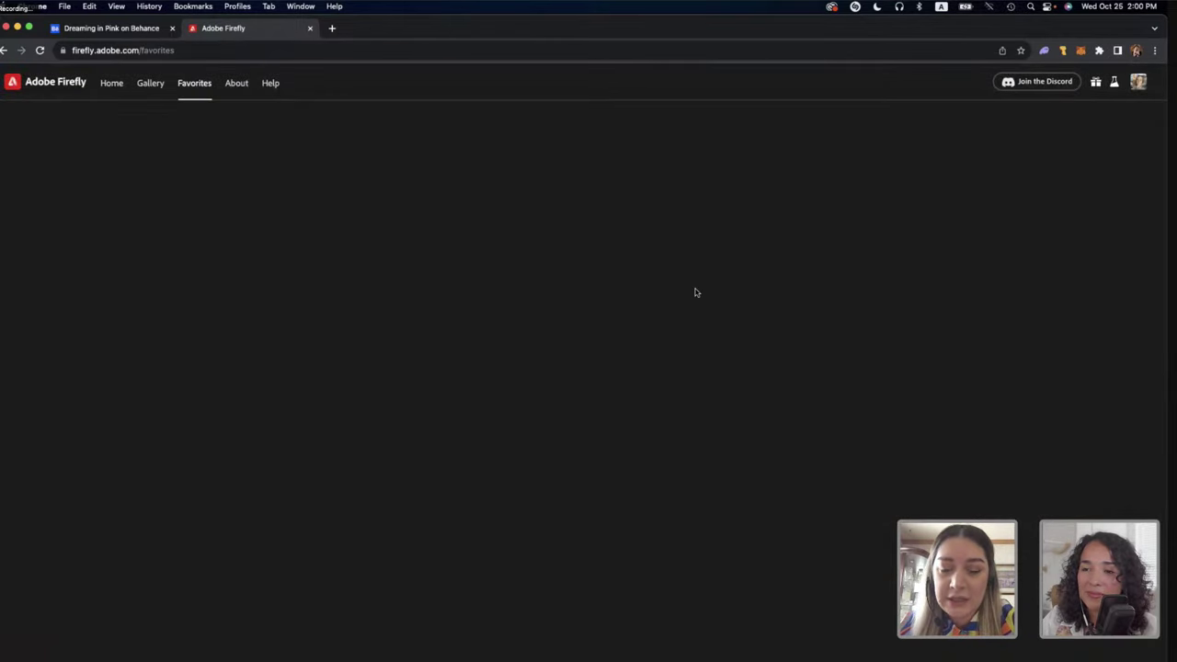
scroll(697, 292, "down", 1)
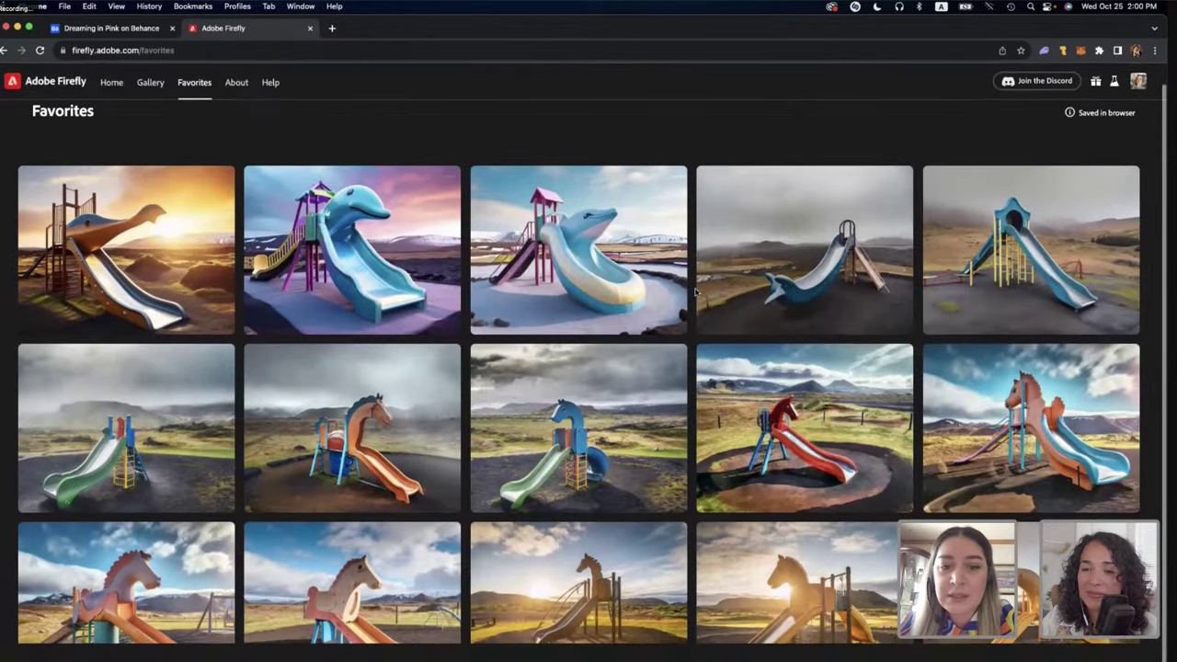
scroll(696, 292, "down", 3)
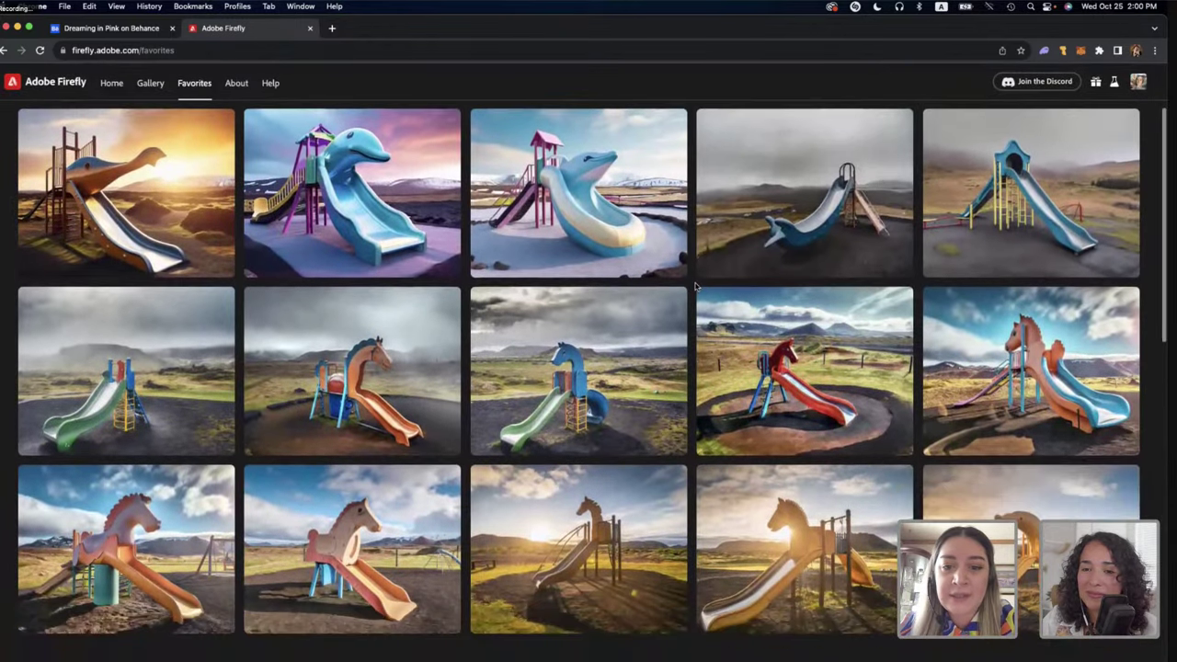
scroll(697, 287, "down", 4)
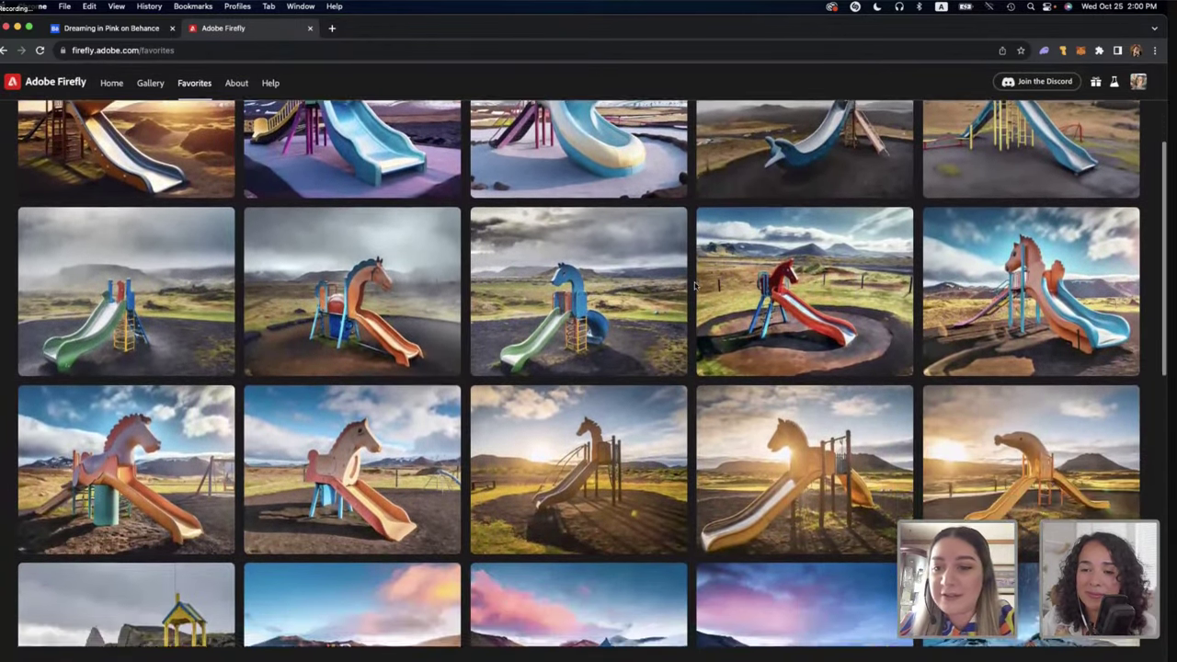
scroll(696, 287, "down", 7)
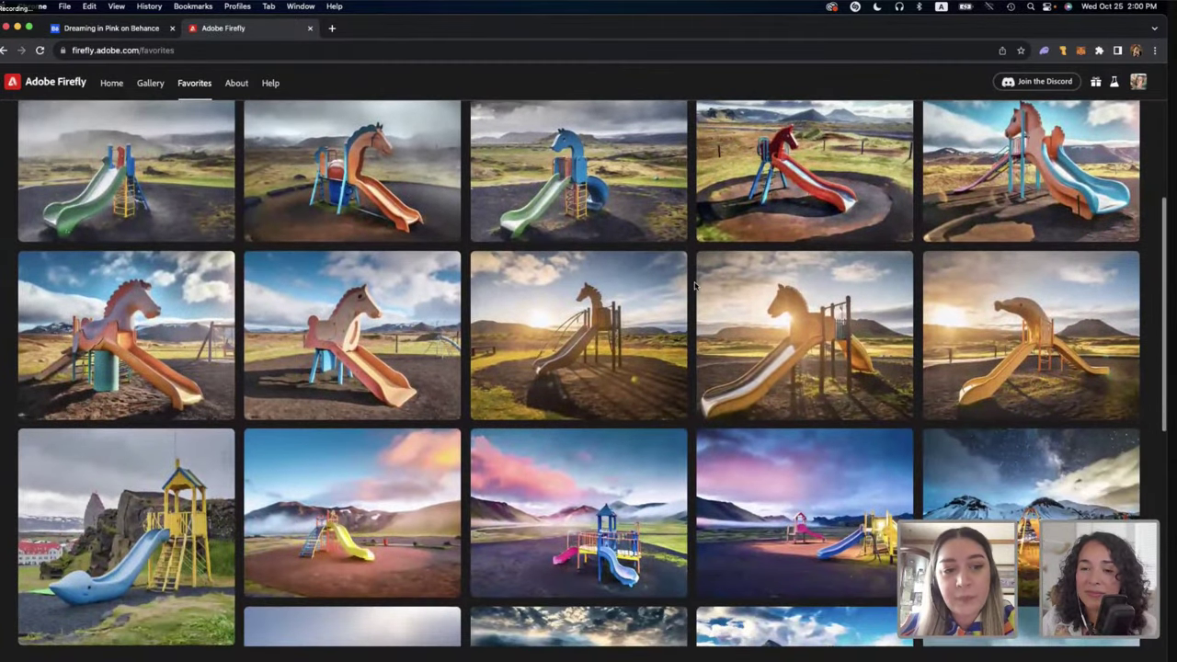
scroll(697, 287, "down", 2)
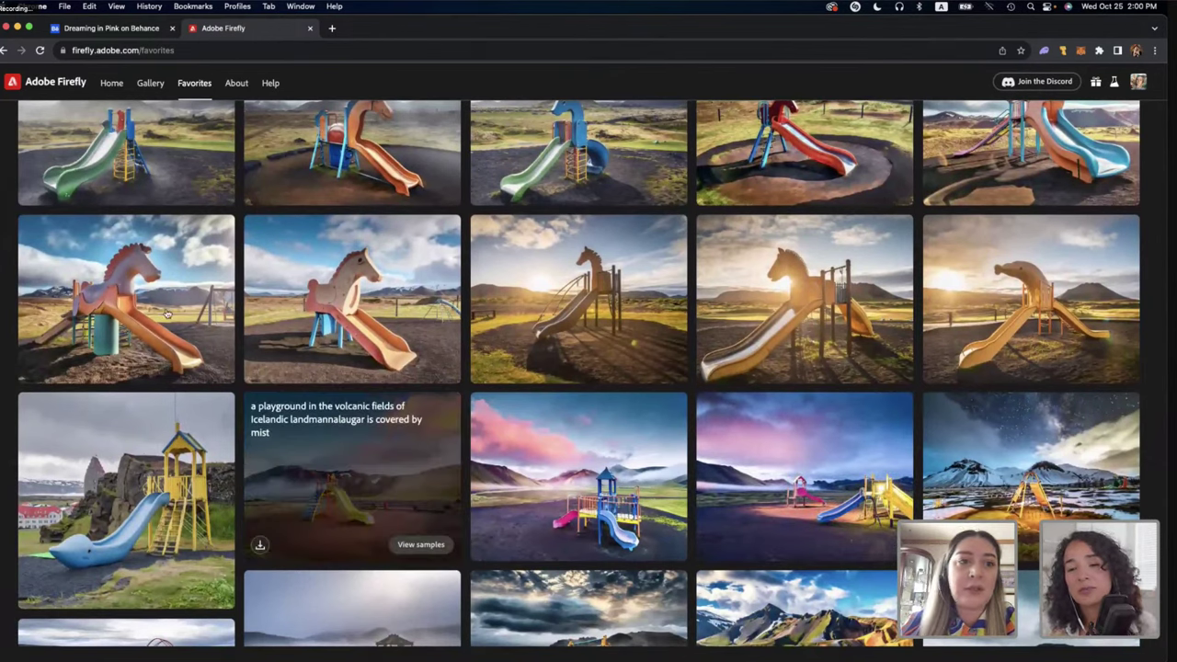
scroll(240, 491, "down", 2)
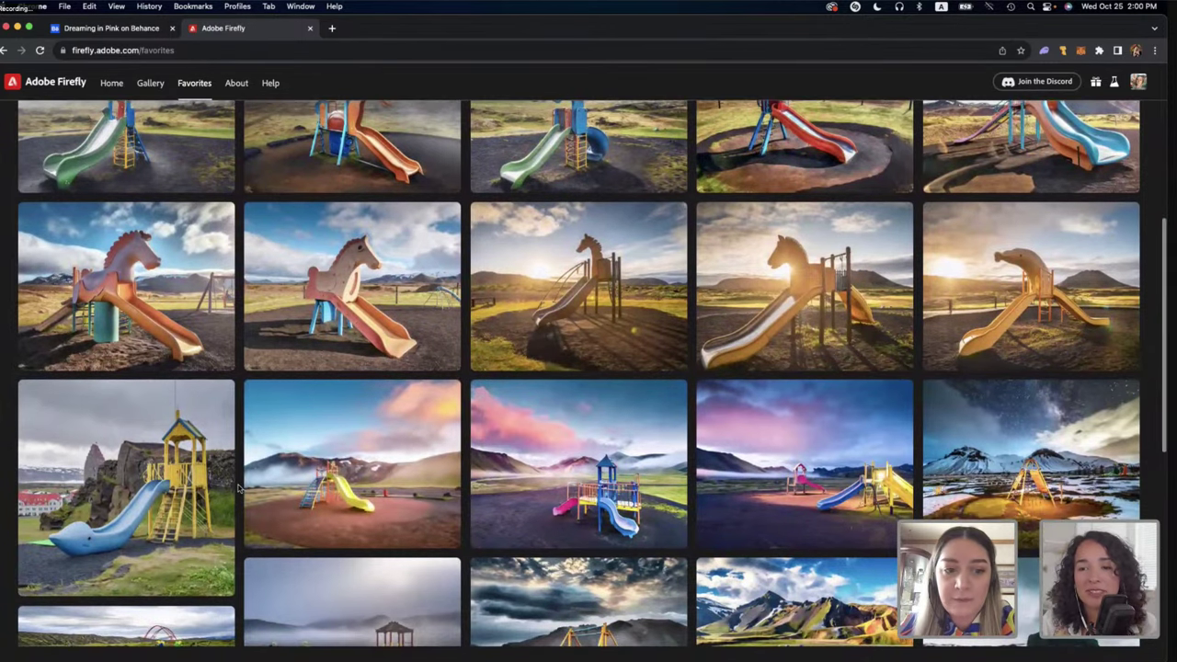
scroll(239, 489, "down", 5)
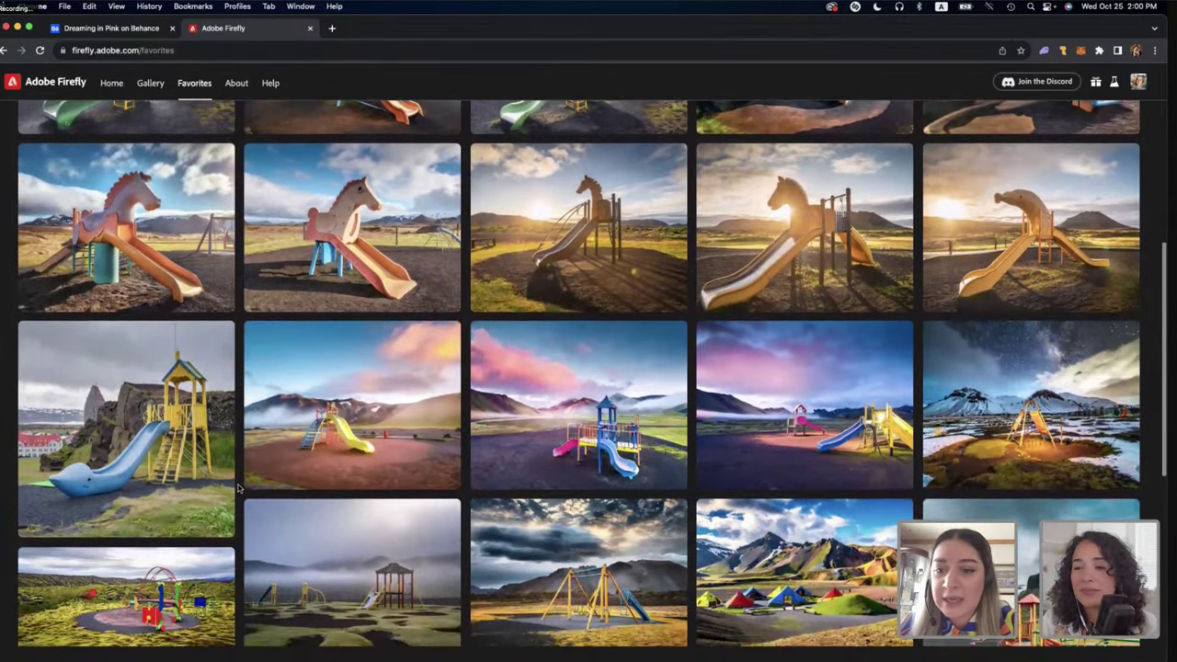
scroll(238, 489, "down", 5)
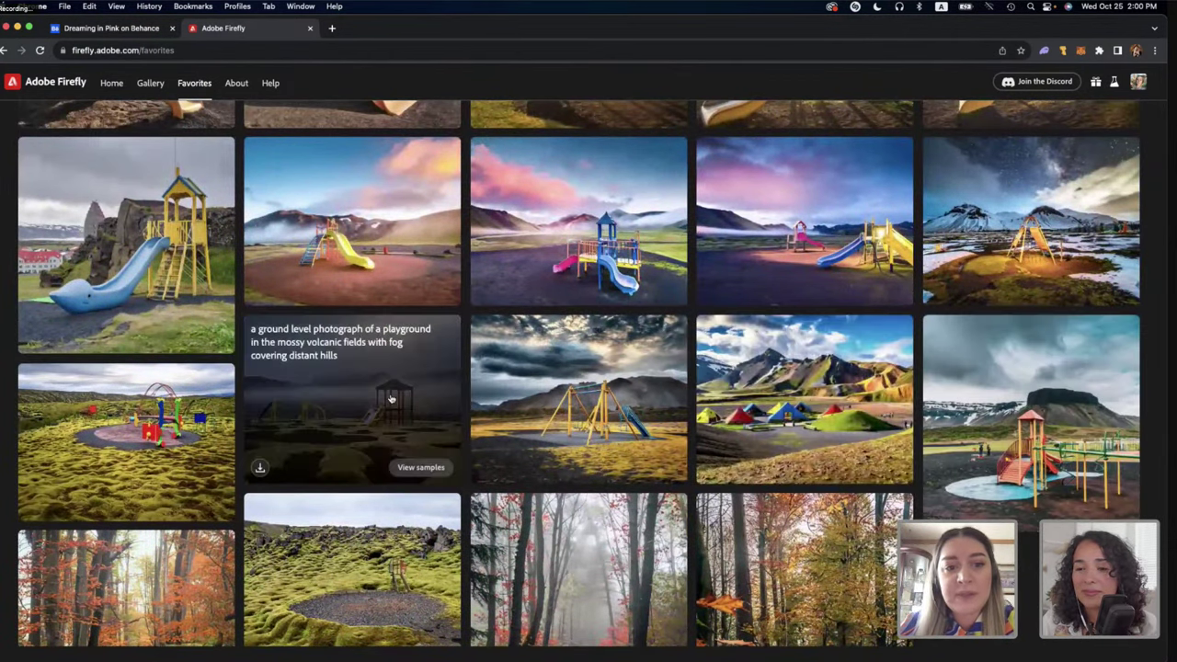
Open the samples of the foggy mossy volcanic field playground favorite and enlarge the variation with the lone tree and red climbing frame.
left_click(390, 399)
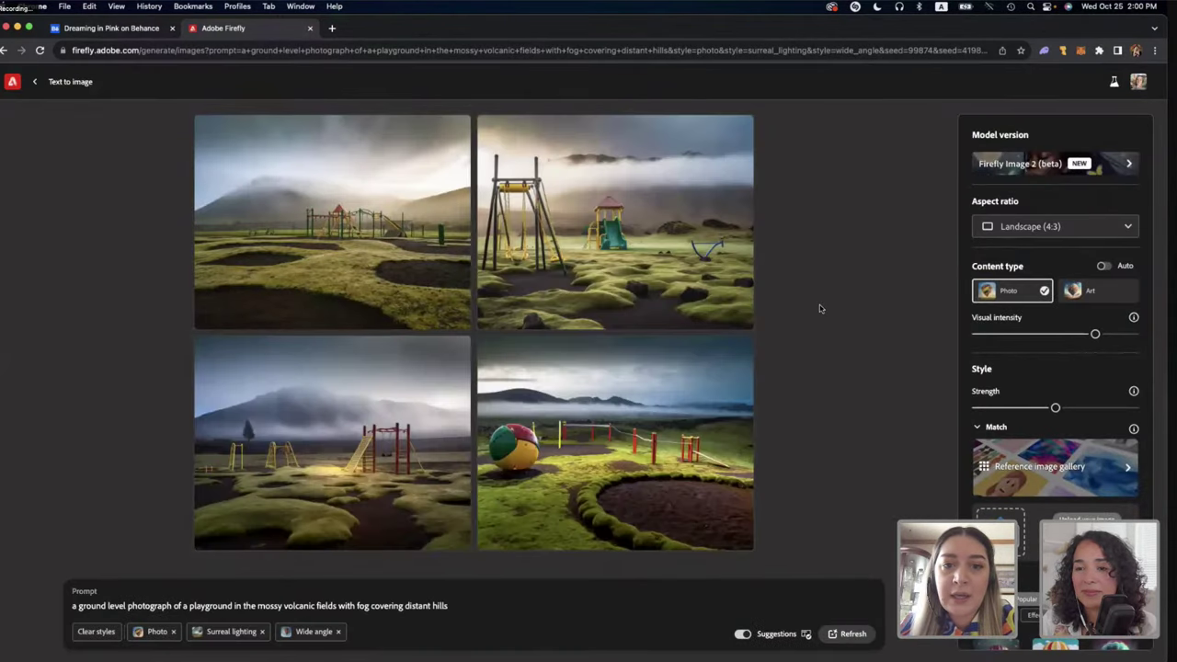
left_click(310, 435)
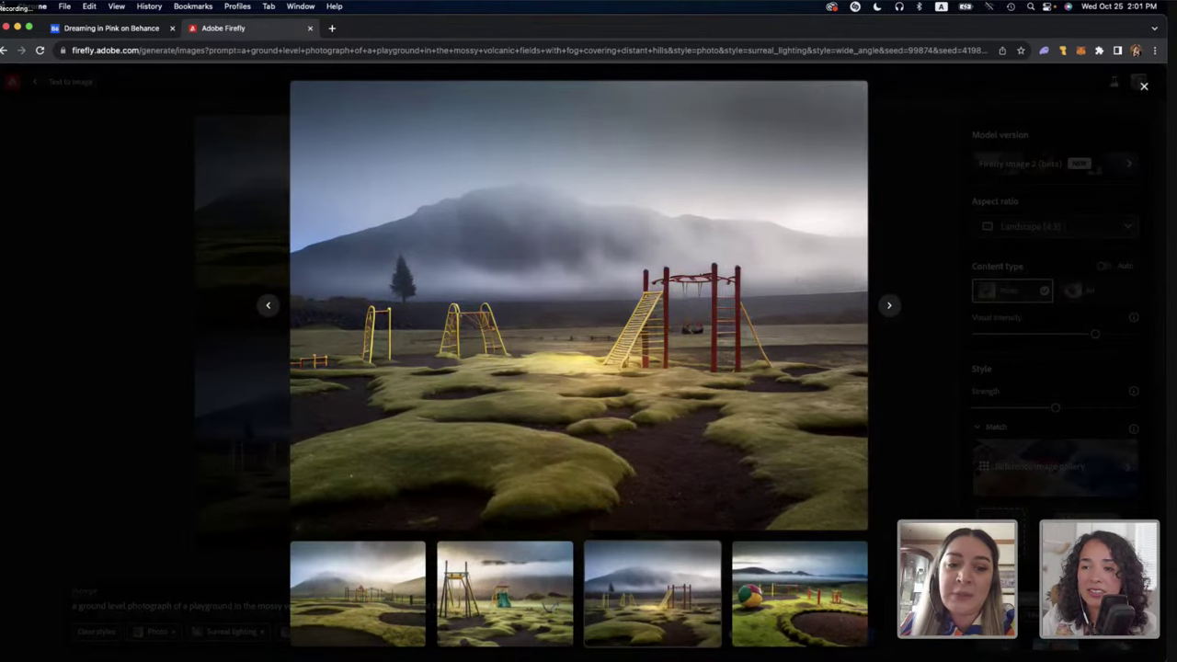
key("Escape")
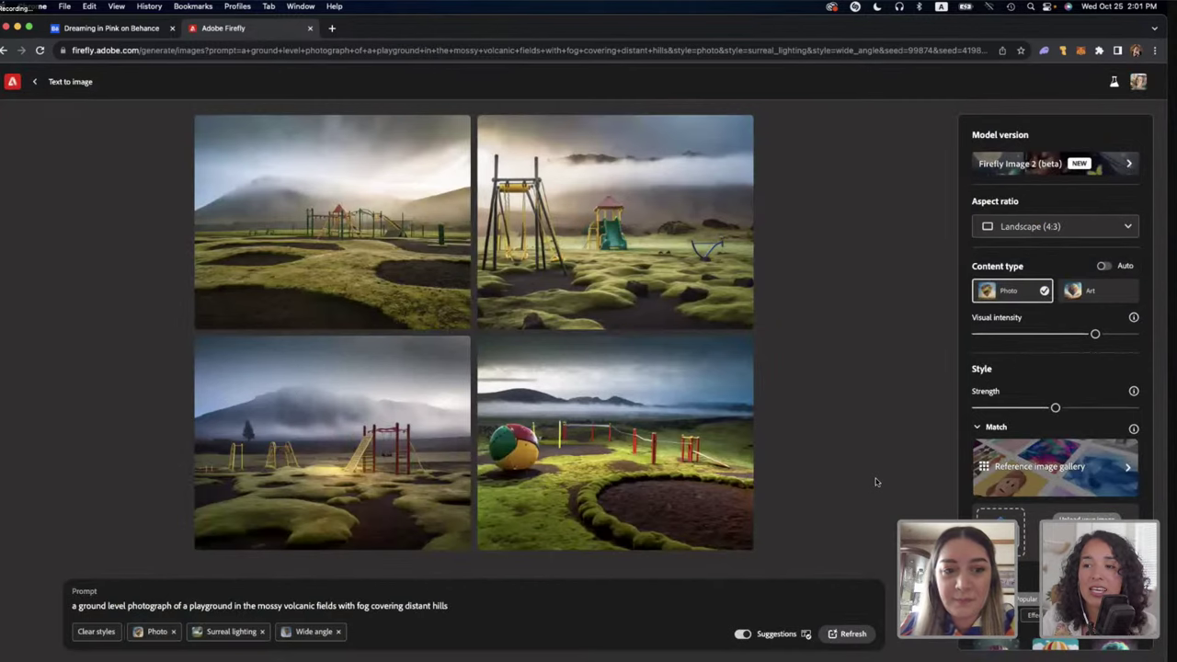
left_click(370, 423)
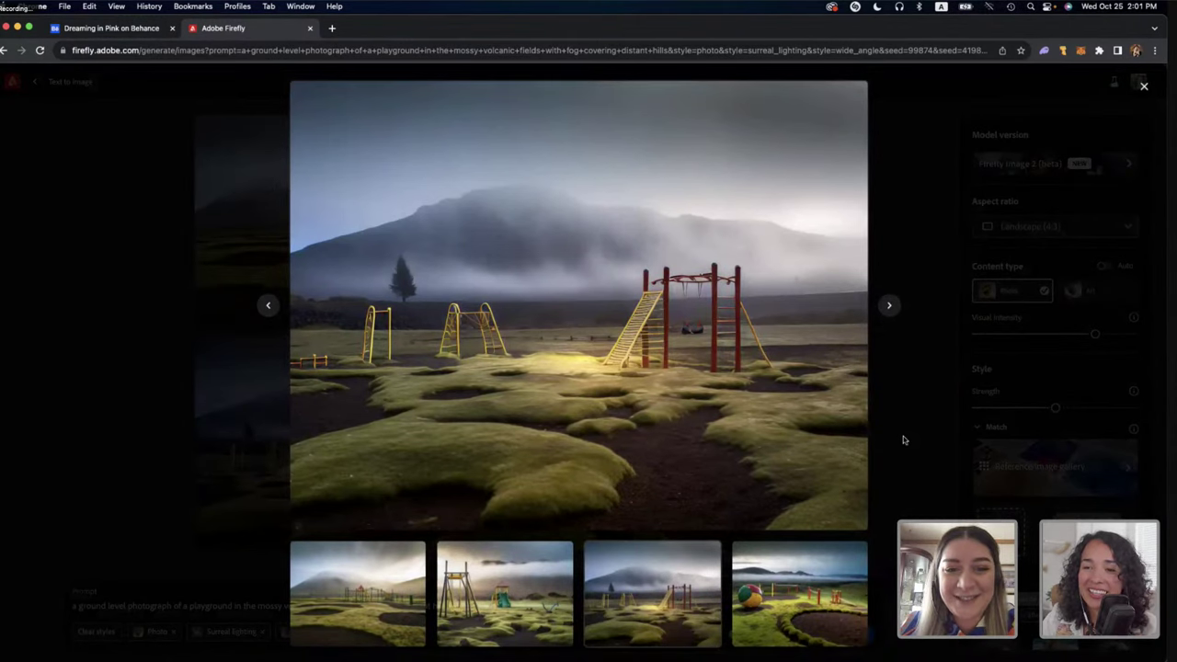
key("Escape")
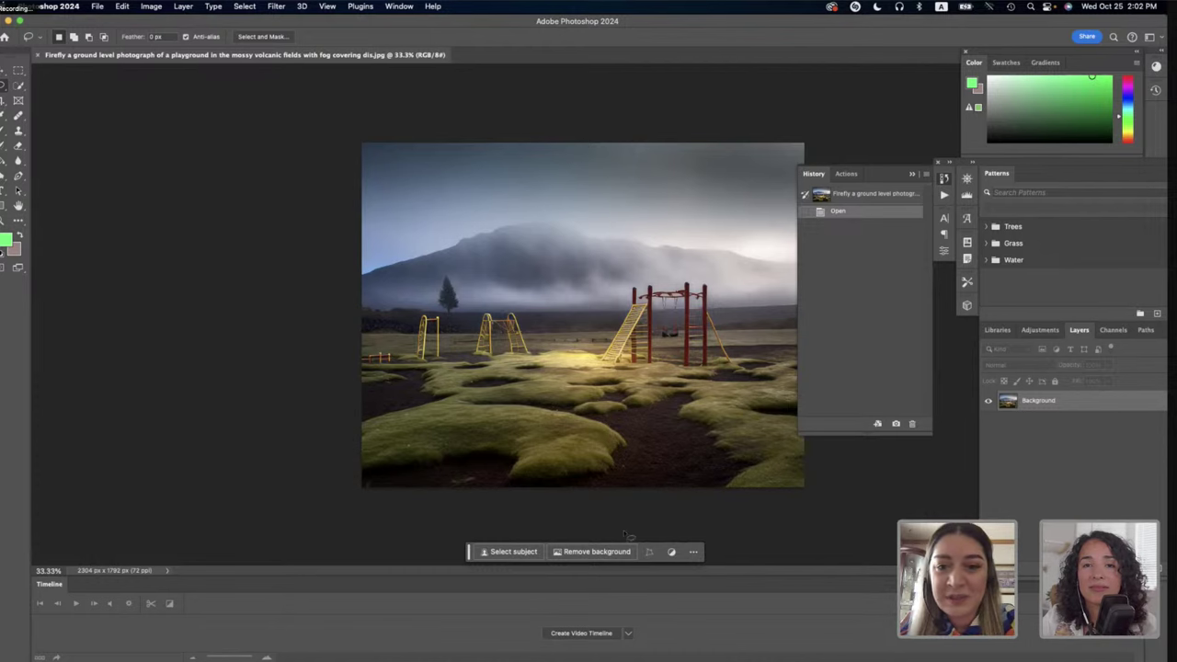
Zoom in on the foggy playground image in Photoshop.
scroll(695, 488, "up", 2)
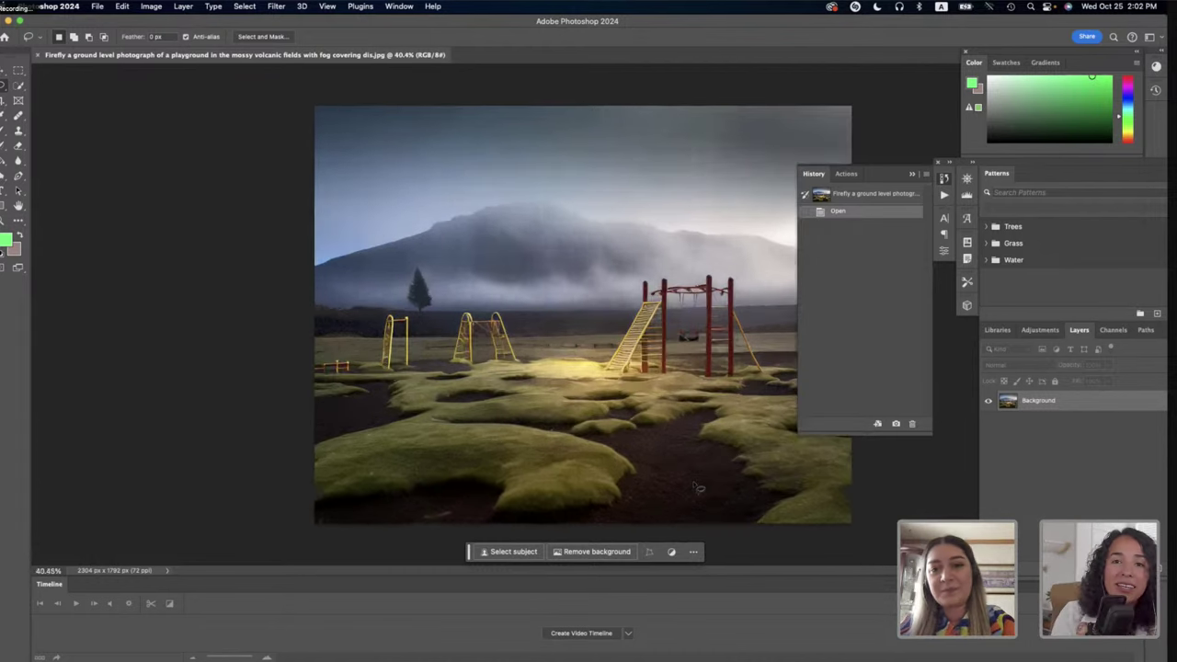
Select the sky behind the playground with the automatic Sky selection.
scroll(699, 489, "up", 1)
scroll(699, 488, "down", 2)
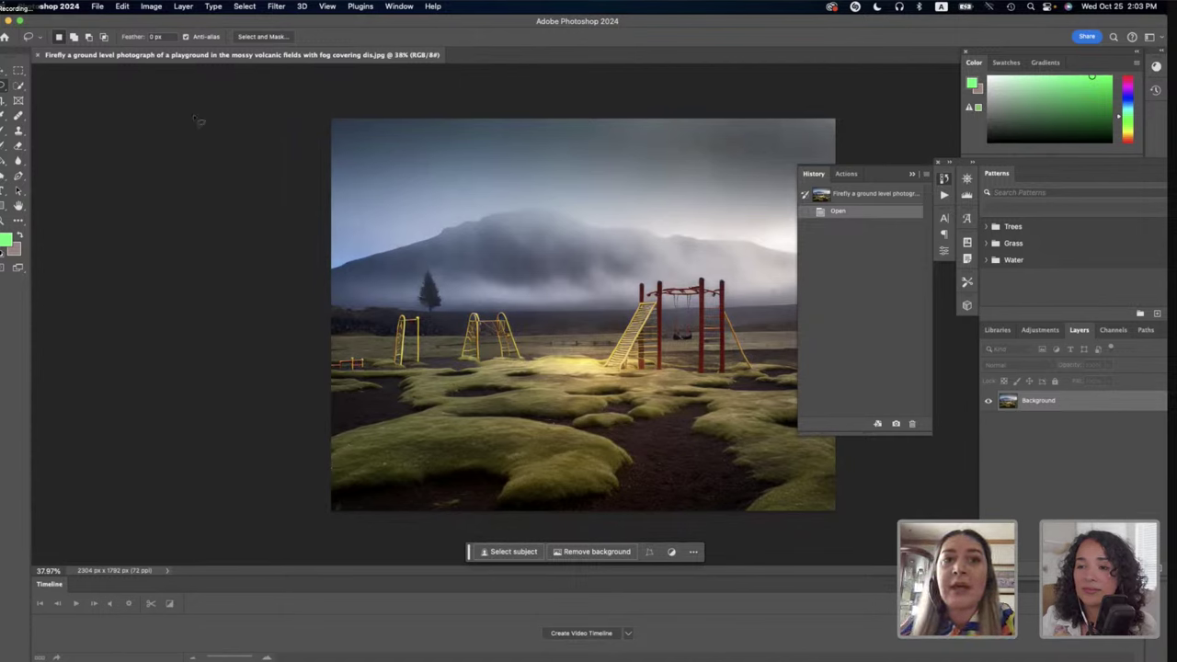
left_click(244, 6)
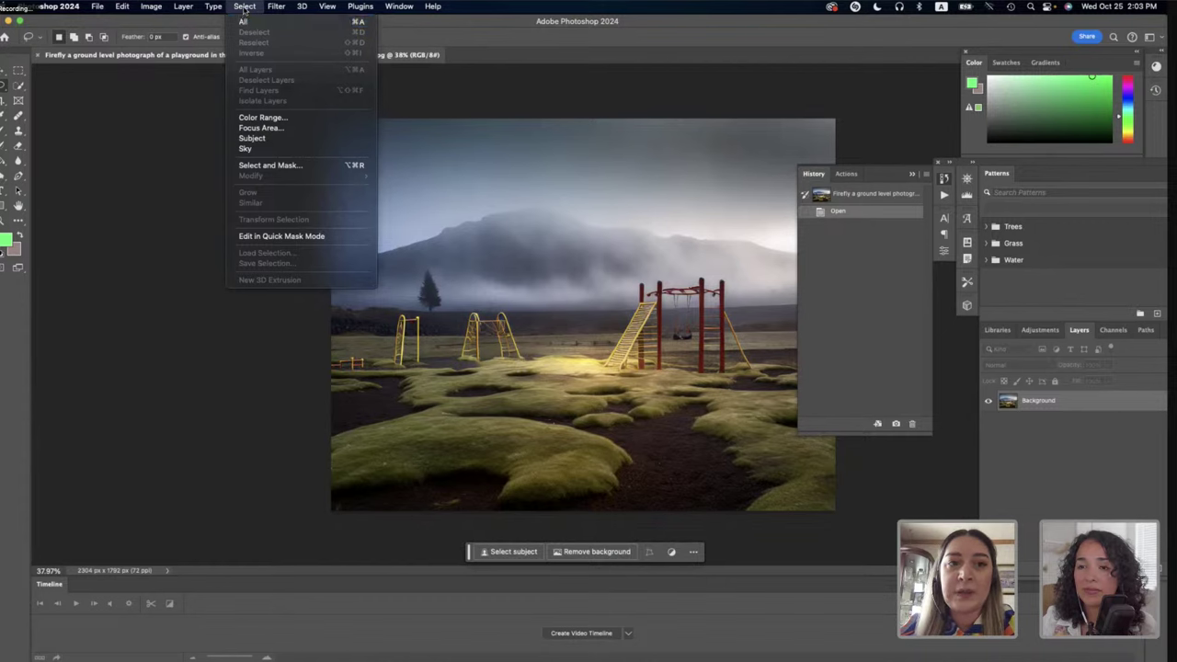
left_click(263, 150)
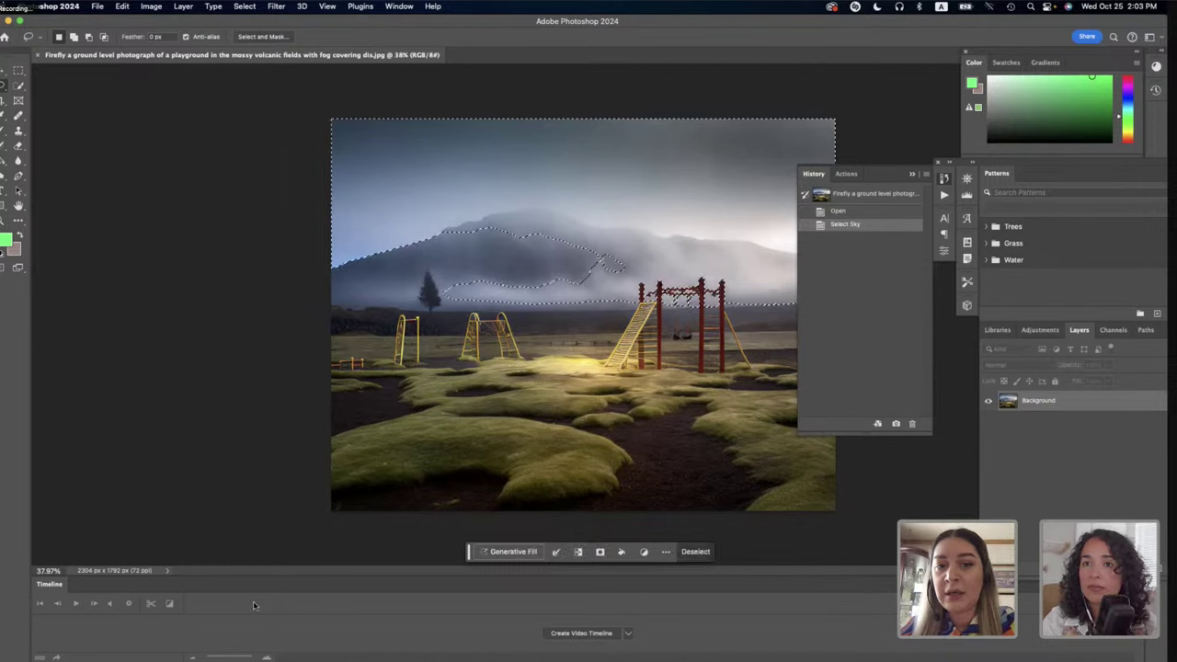
Fill the selected sky using Generative Fill with the prompt "northern lights".
left_click(511, 552)
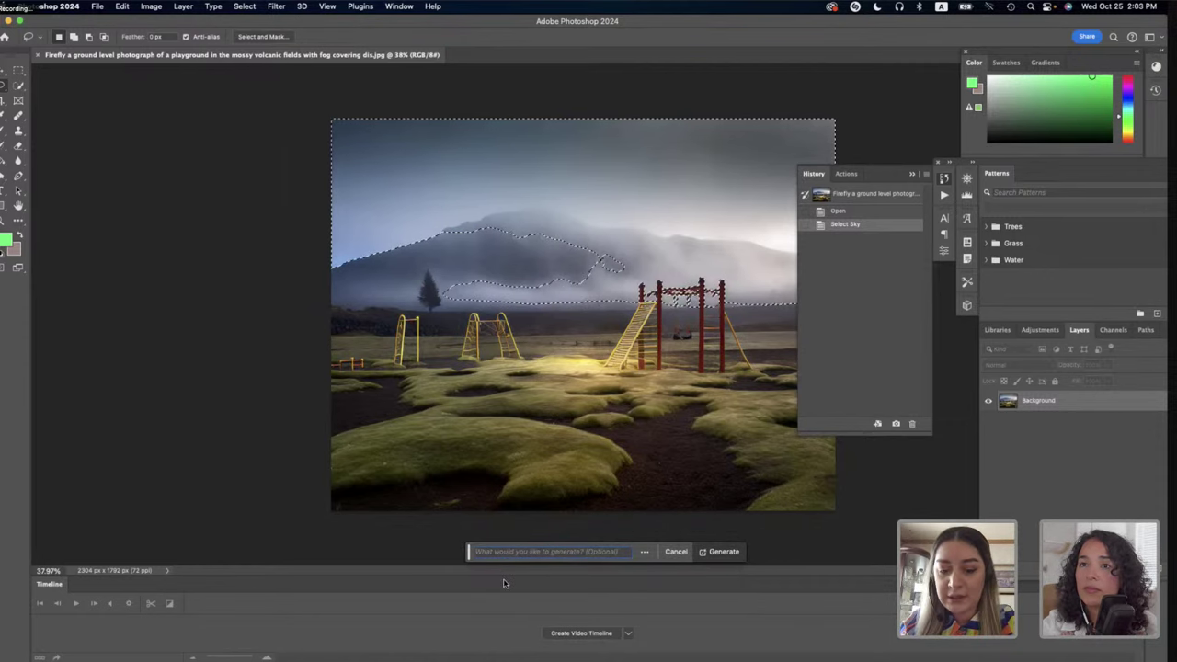
type("nort")
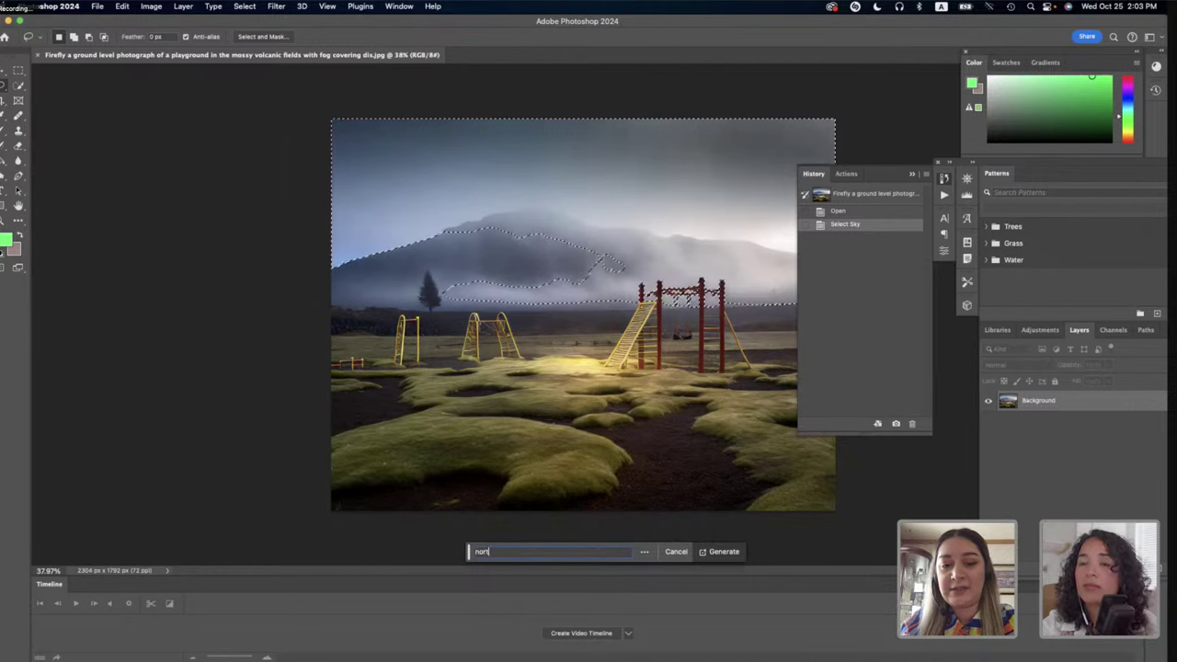
type("hern li")
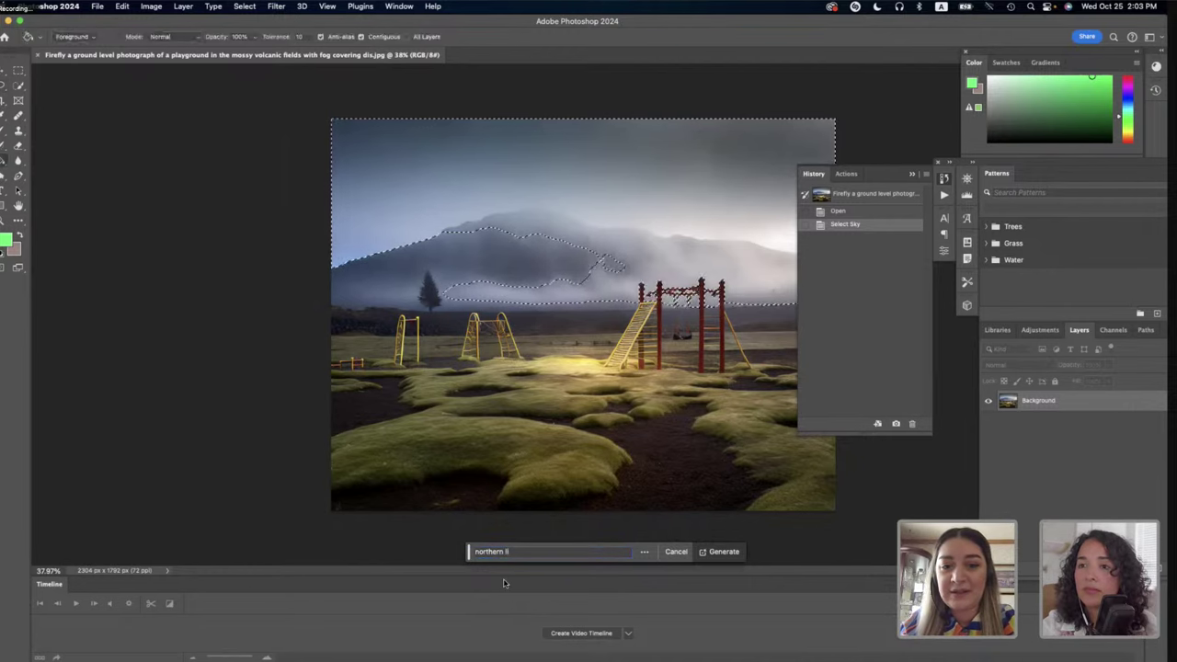
triple_click(518, 553)
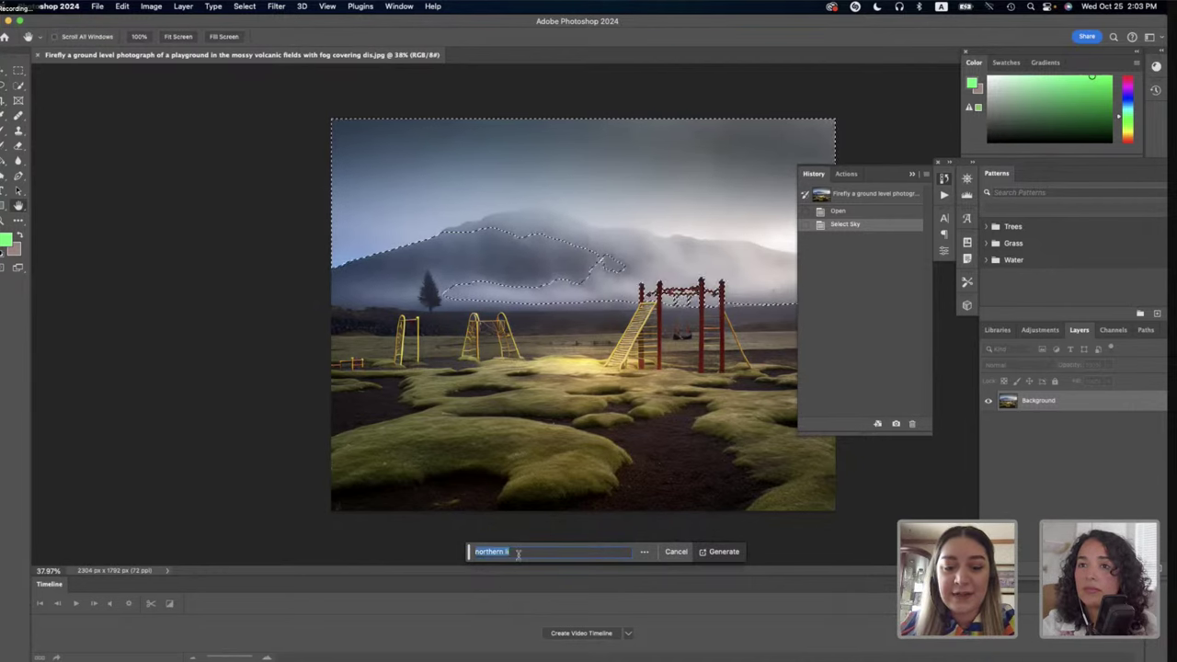
left_click(518, 552)
type("ghts")
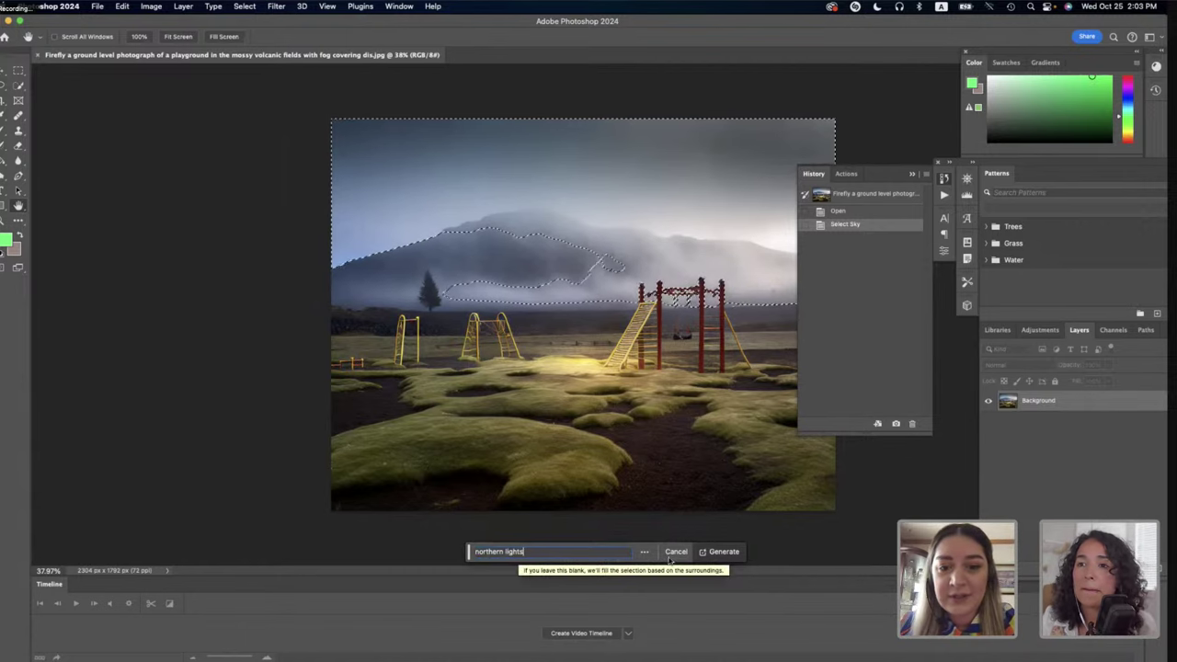
left_click(725, 550)
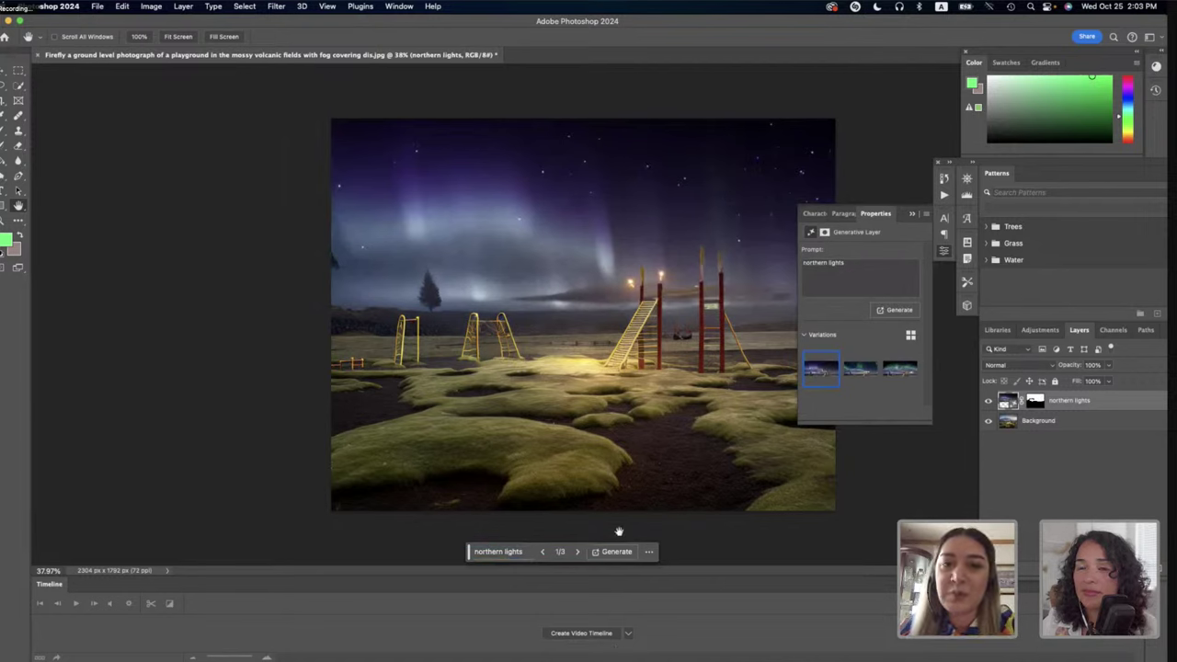
Compare the three northern lights variations in the sky, ending on the first, purple one.
left_click(853, 369)
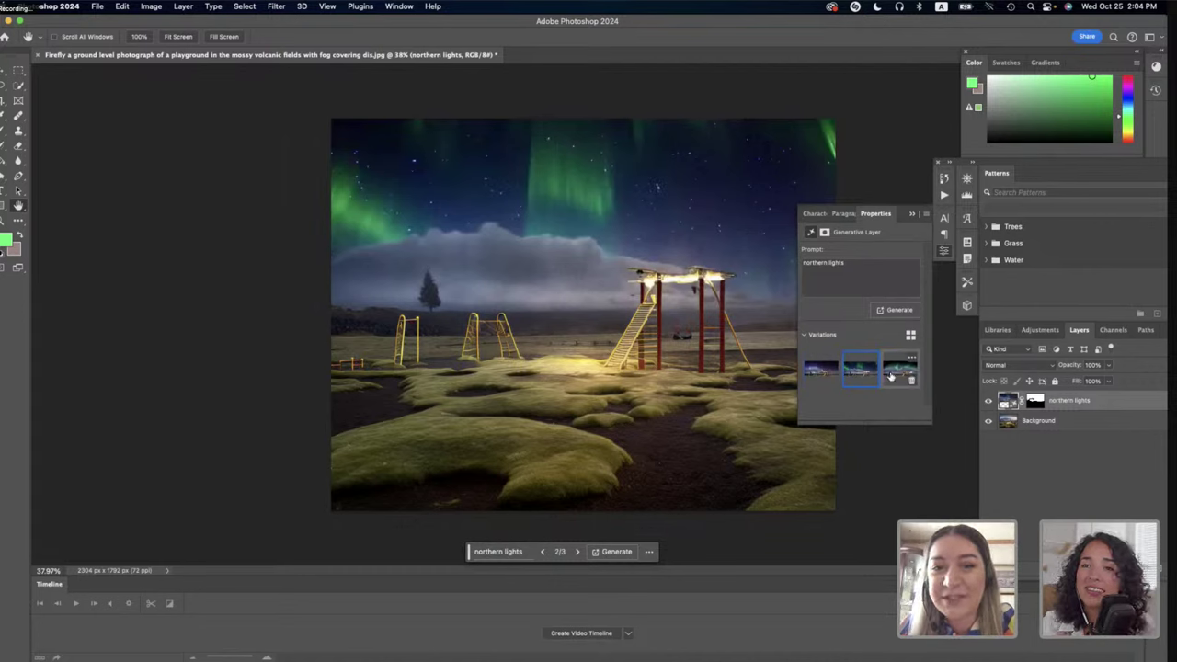
left_click(891, 377)
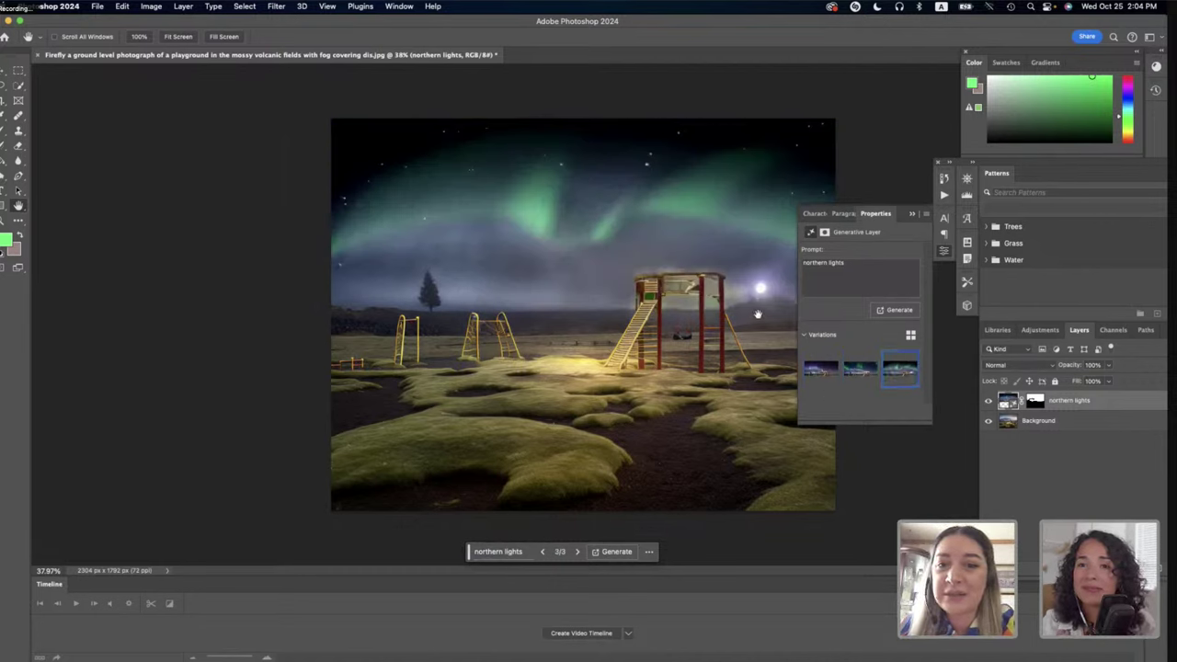
left_click(851, 371)
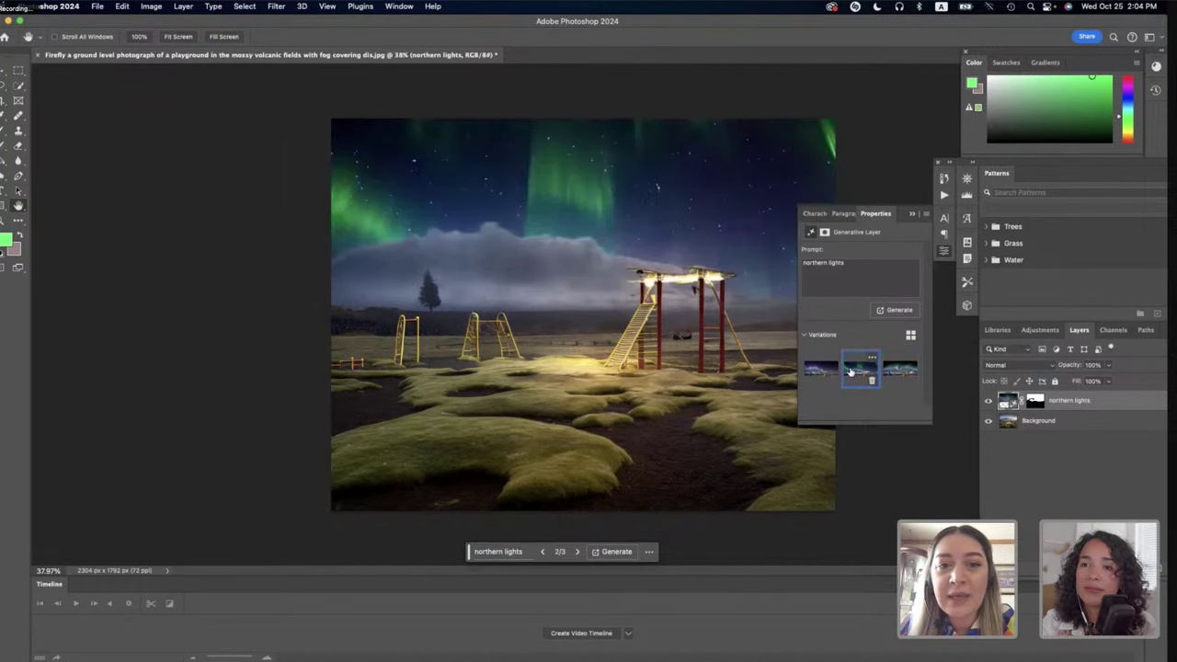
left_click(817, 372)
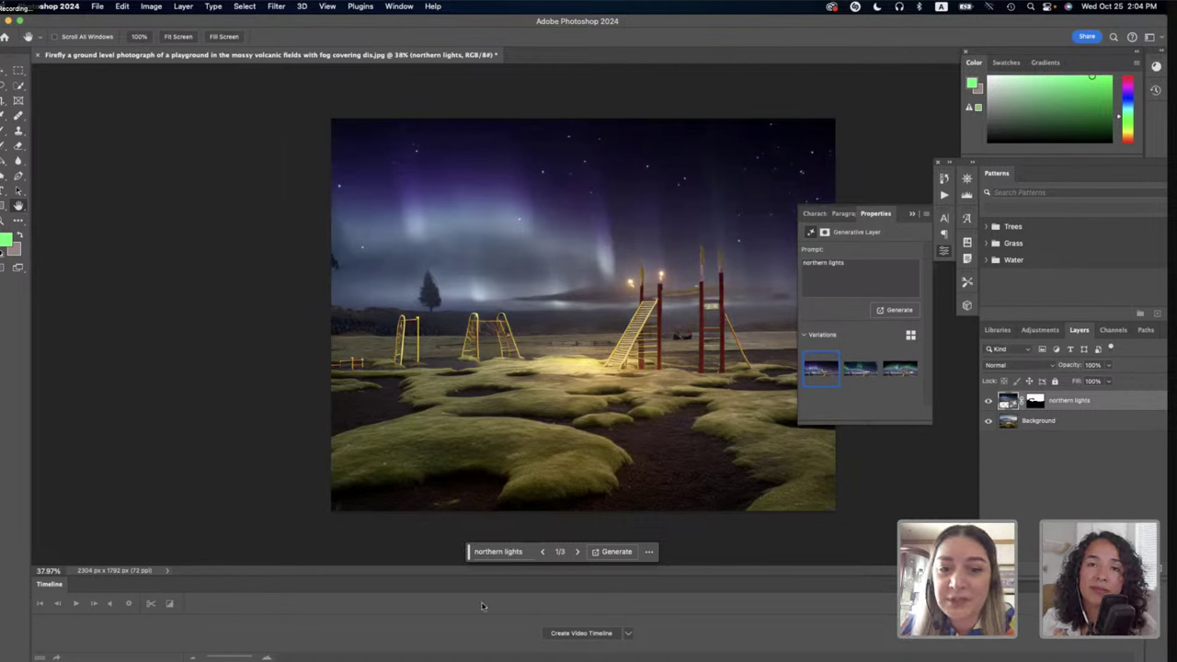
Change the generative layer's prompt to "cloudy sky with northern lights" and generate new variations.
left_click(517, 553)
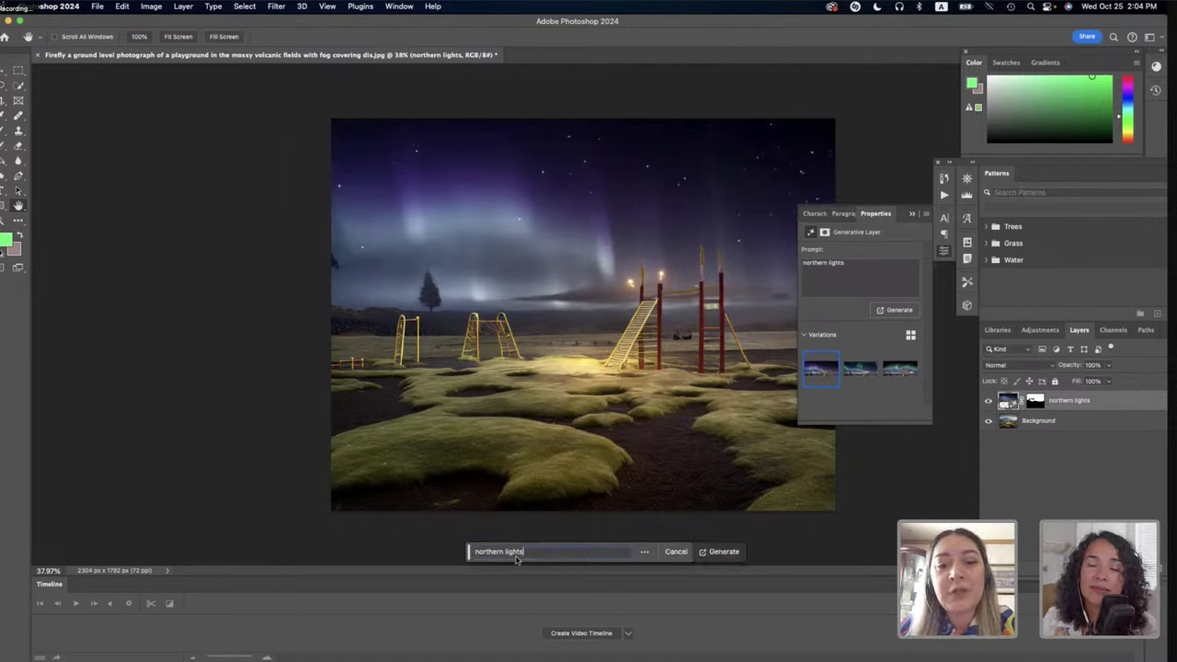
triple_click(501, 552)
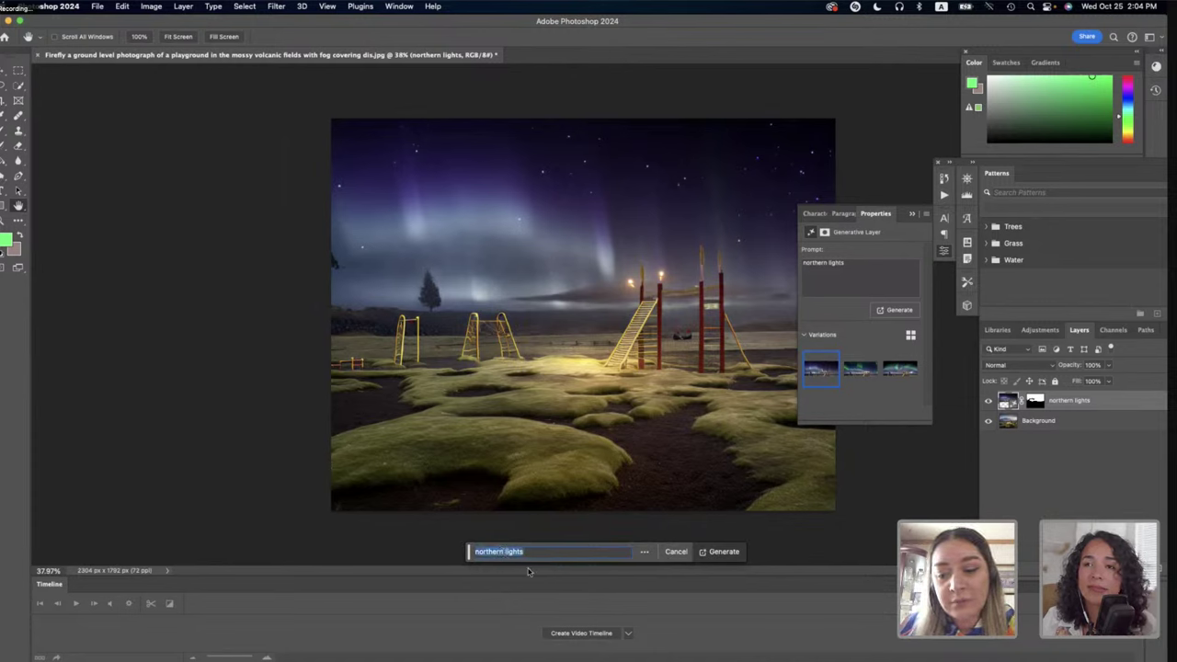
key("Left")
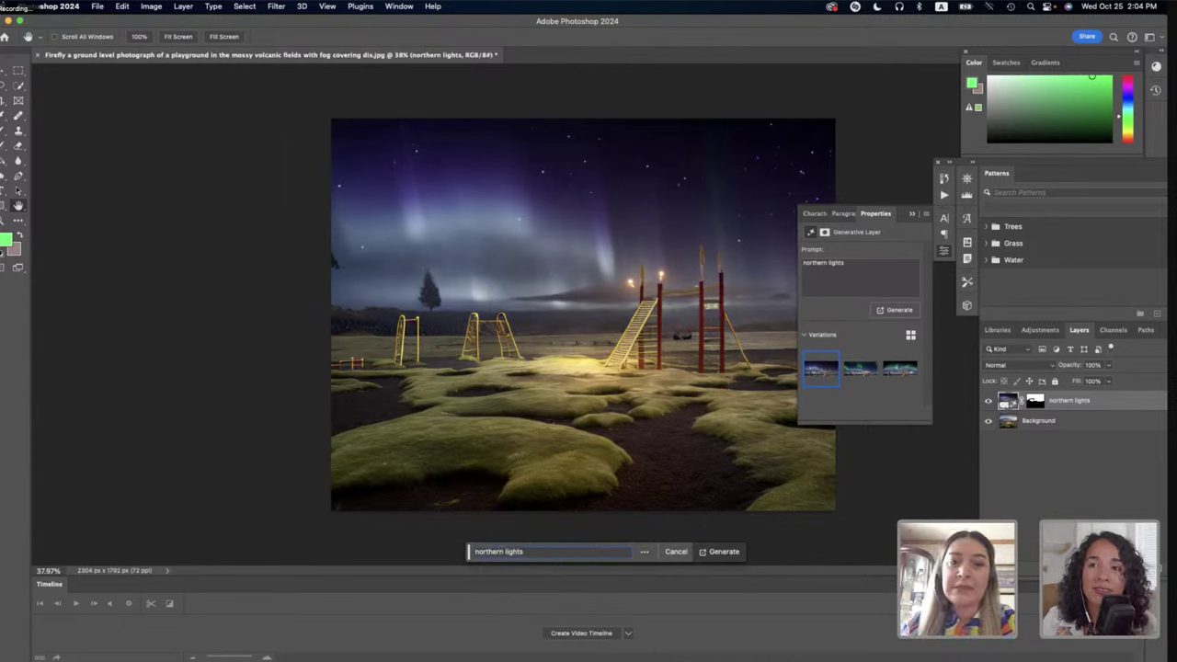
type("c")
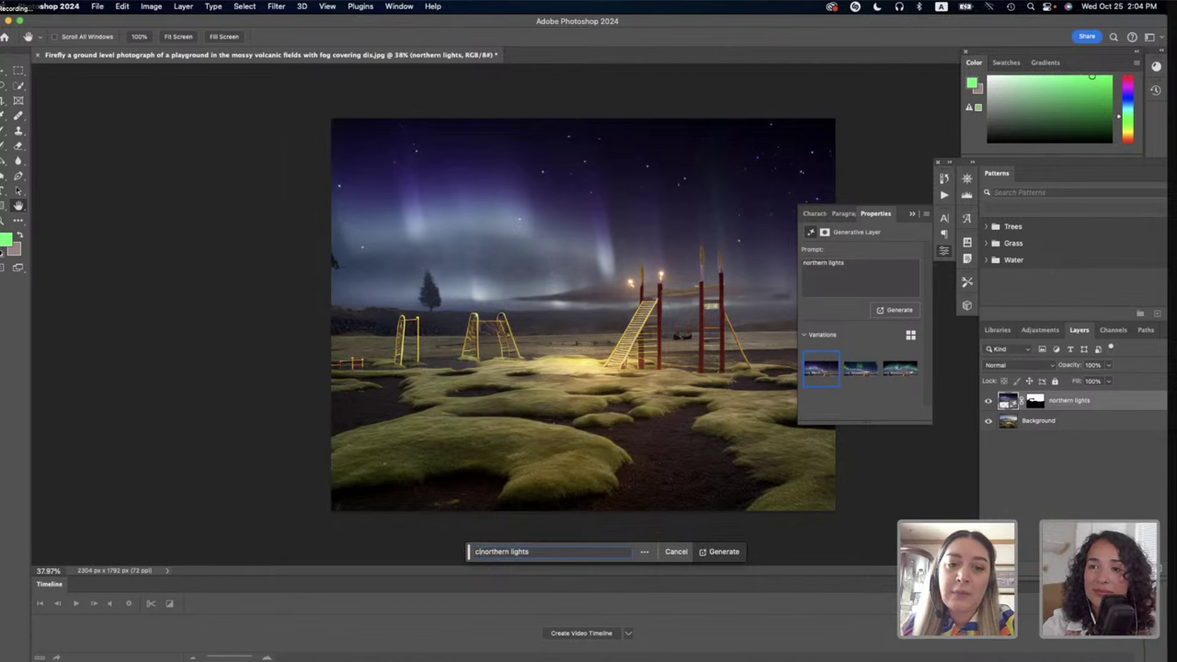
type("lo")
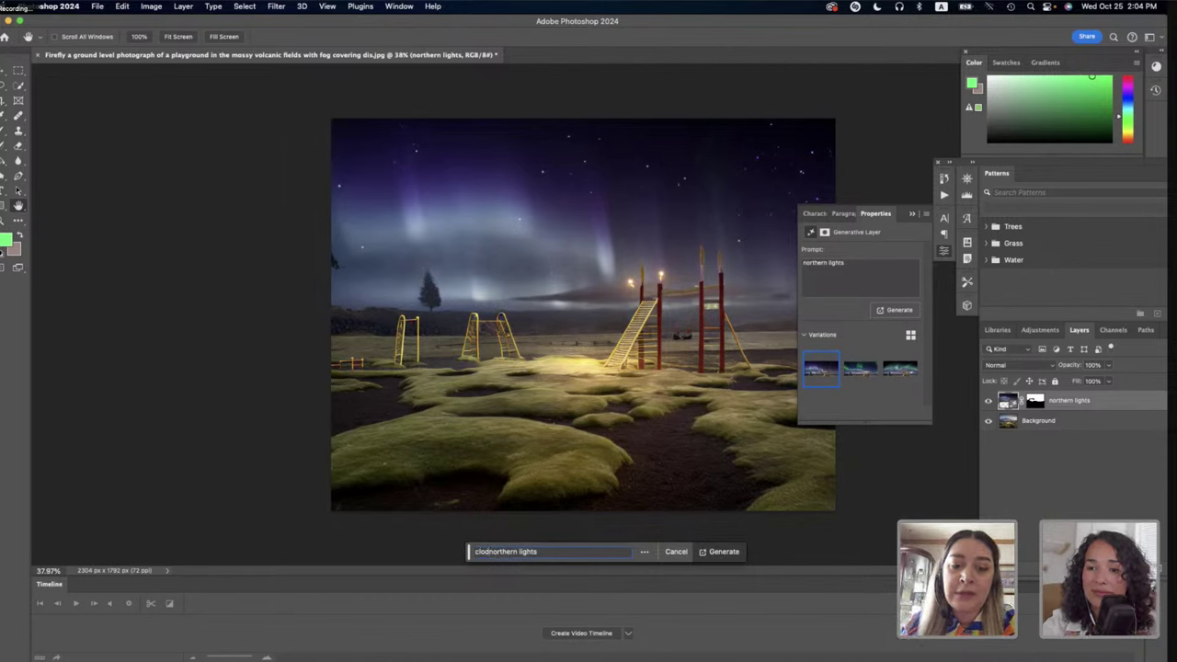
type("udy sky")
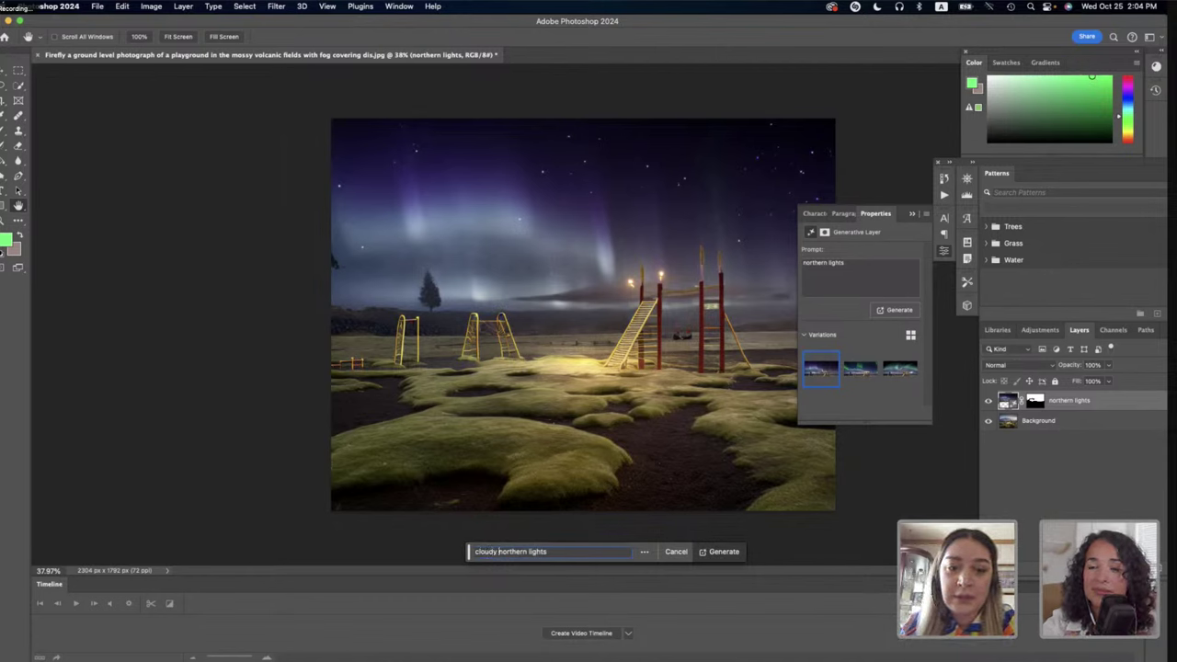
type(" with")
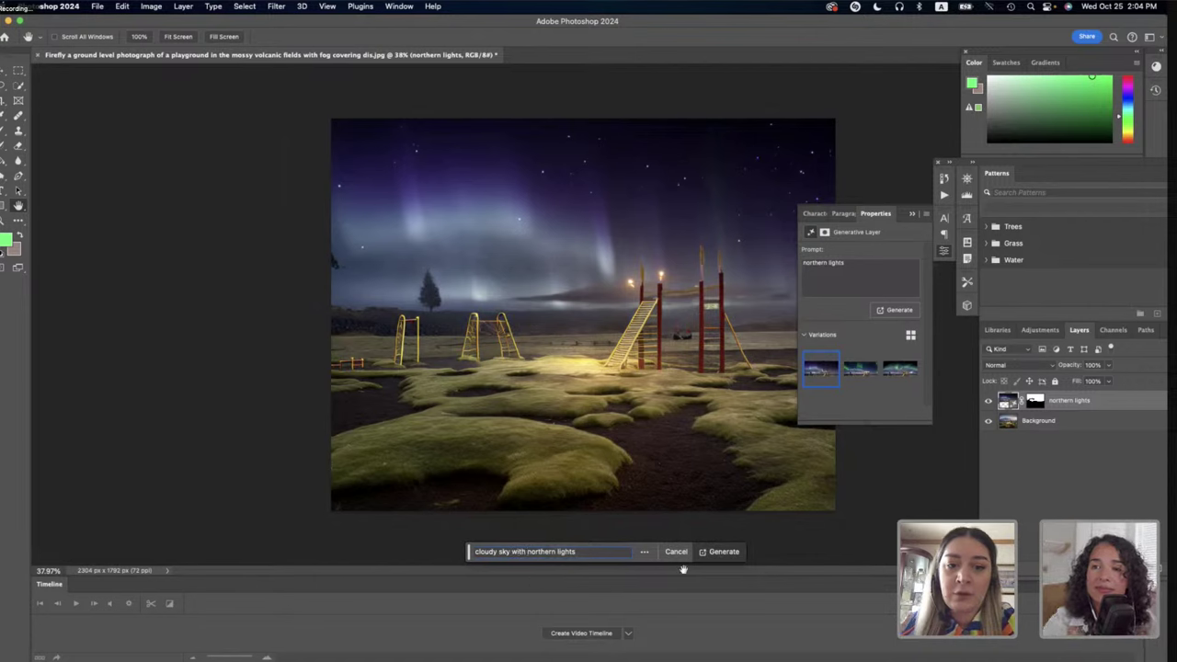
left_click(722, 552)
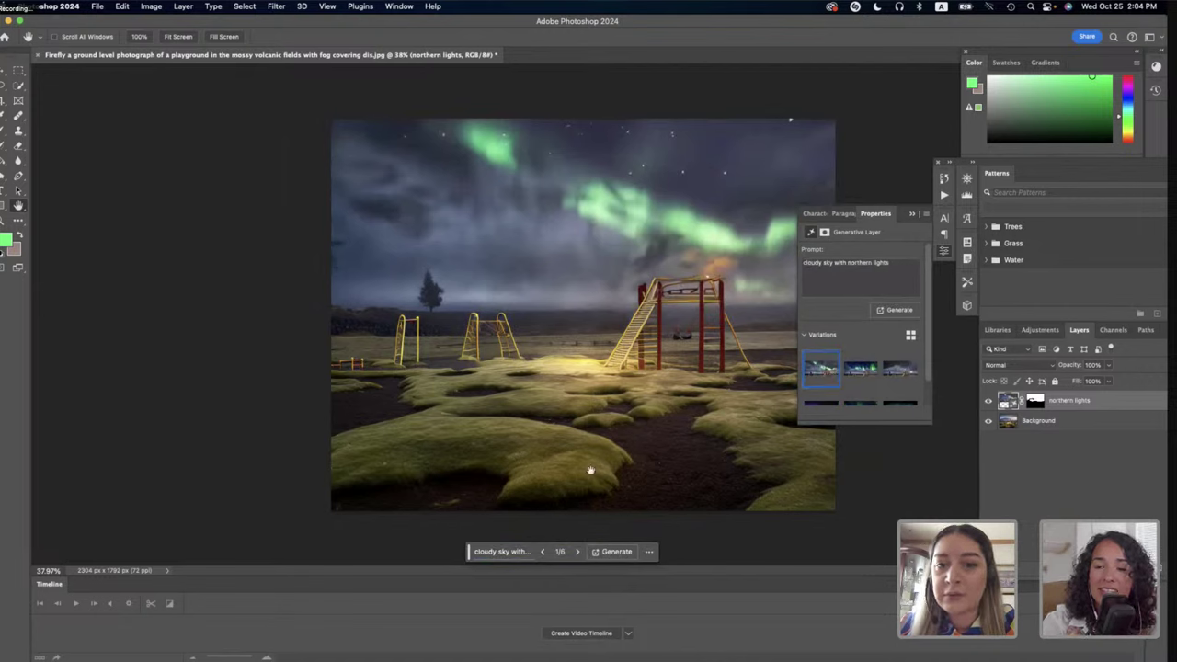
Compare the three cloudy sky variations and return to the first, with the green aurora band running diagonally through the clouds.
left_click(860, 376)
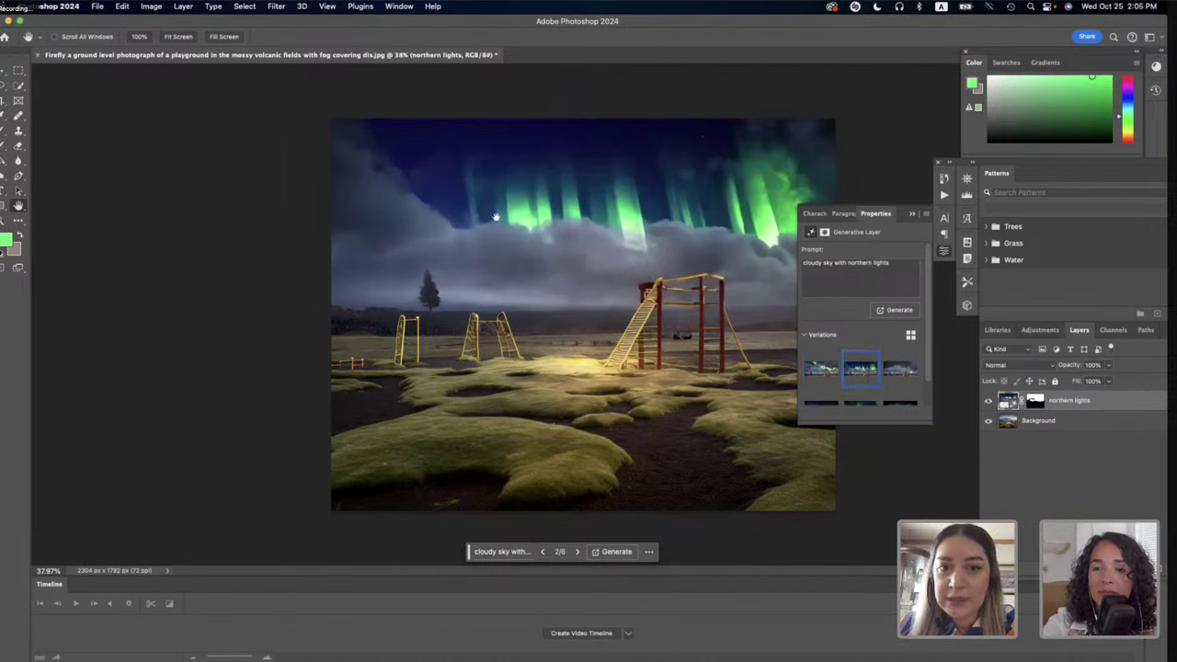
left_click(885, 370)
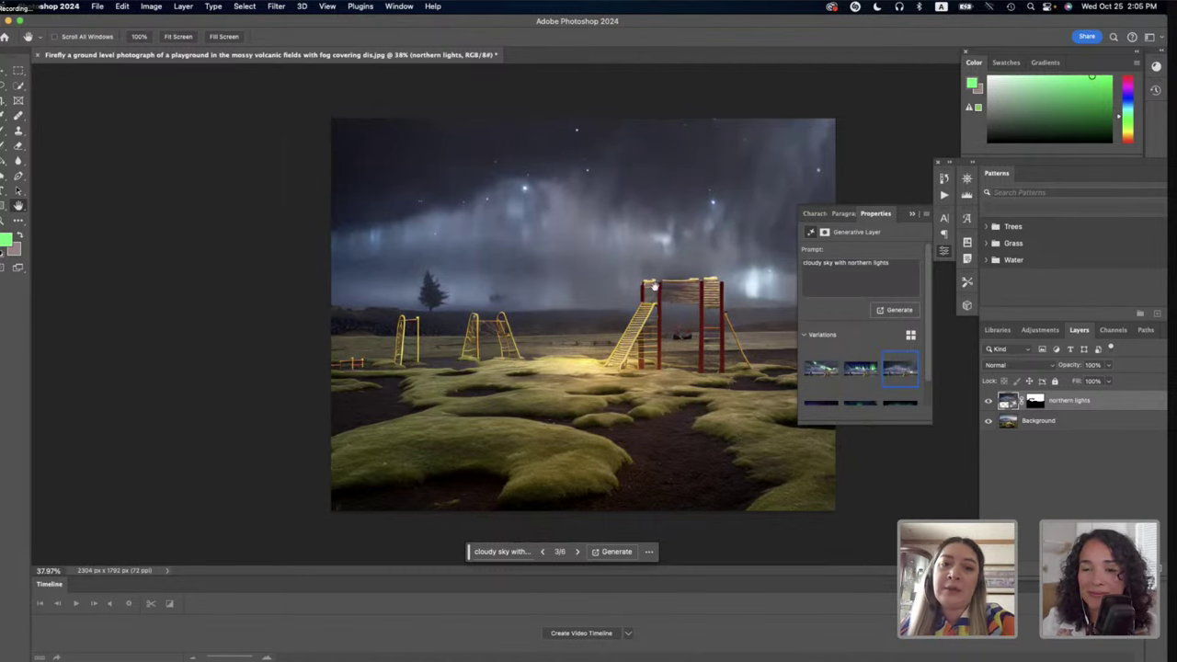
left_click(812, 372)
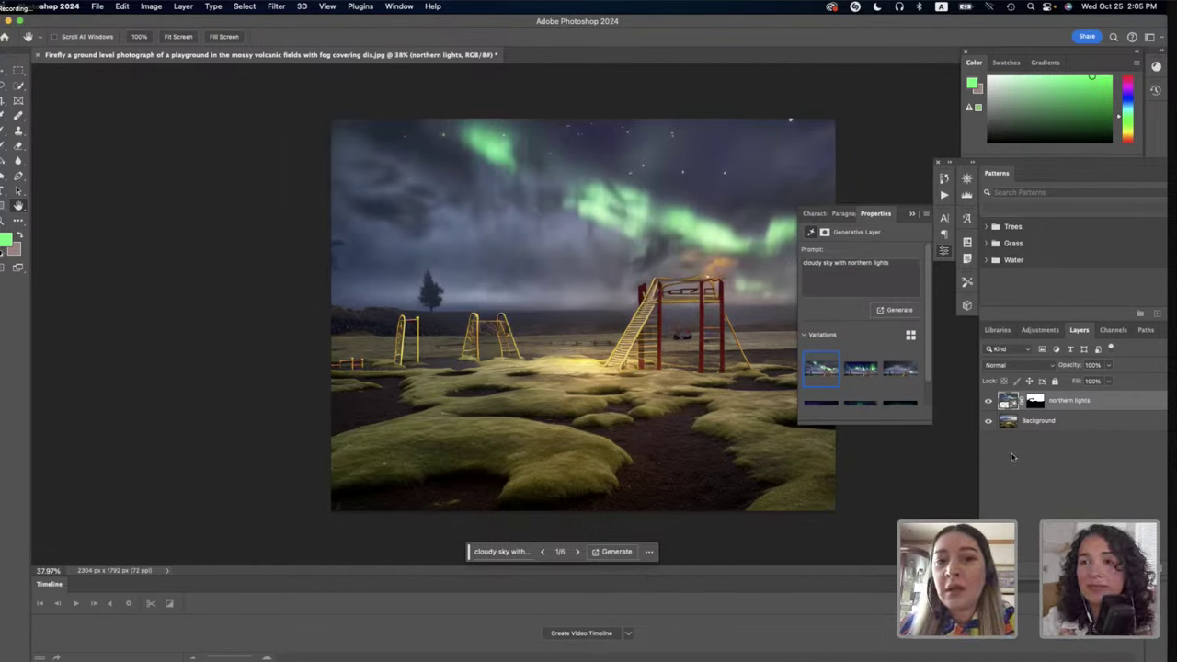
Select the northern lights layer together with the Background and flatten them into a single layer.
left_click(1046, 425)
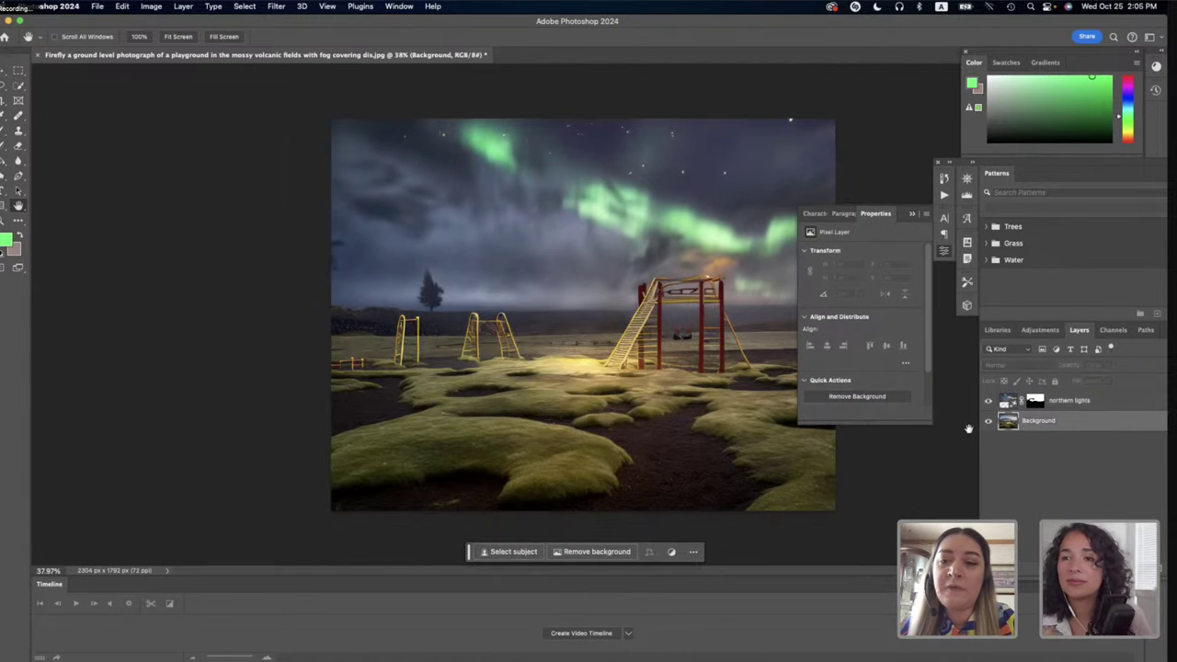
left_click(1004, 405, "shift")
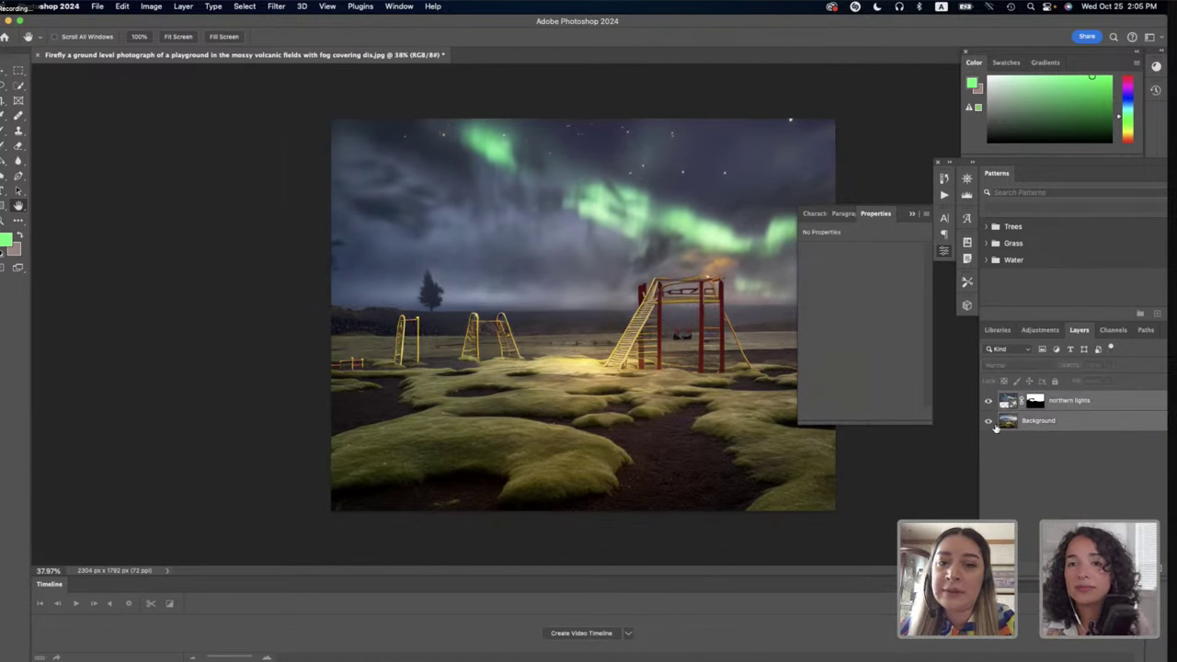
right_click(1041, 424)
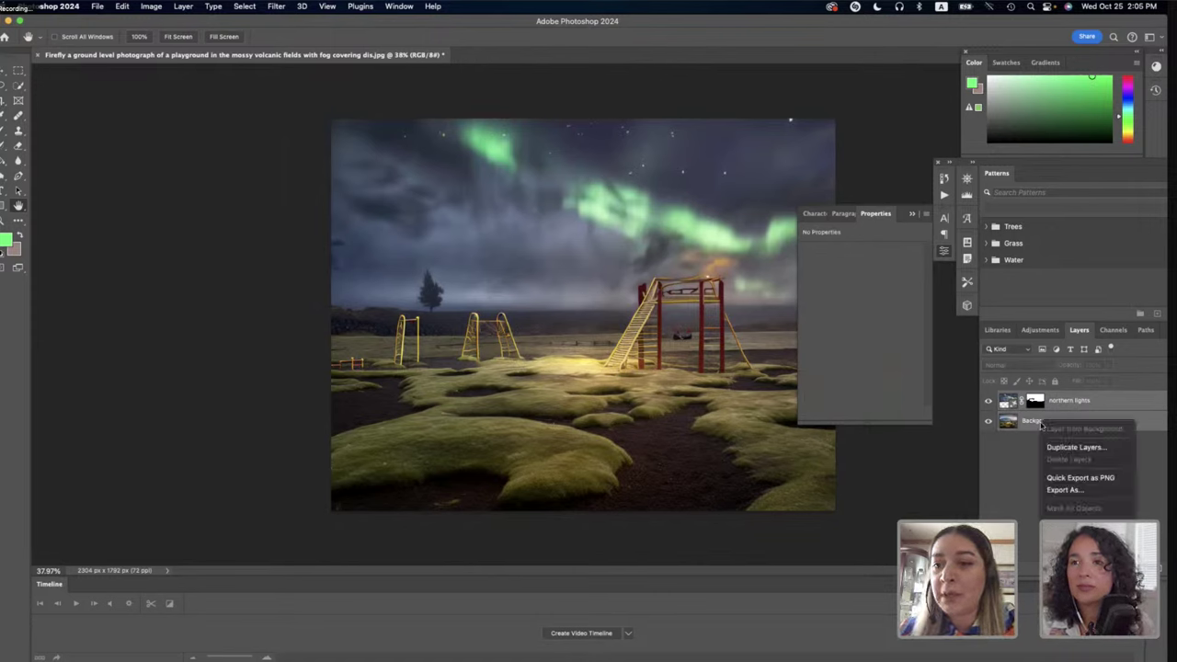
left_click(1076, 447)
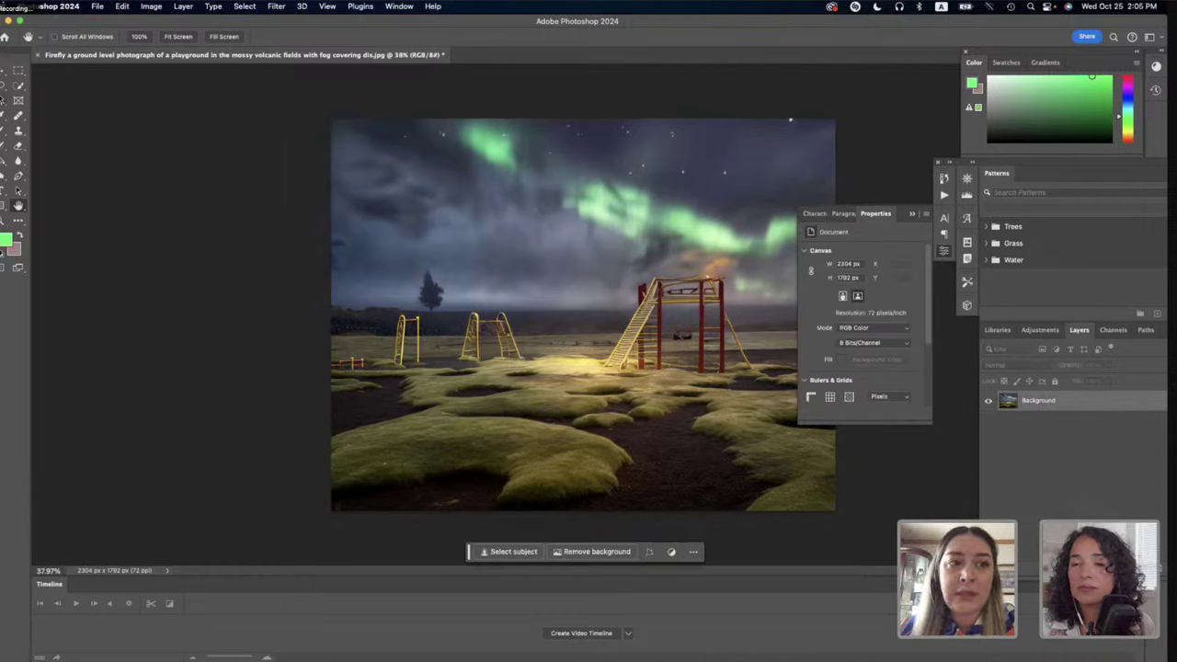
Extend the canvas above and below the picture to about 2304 x 2569 px and fill it using Generative Expand with no prompt.
left_click(6, 100)
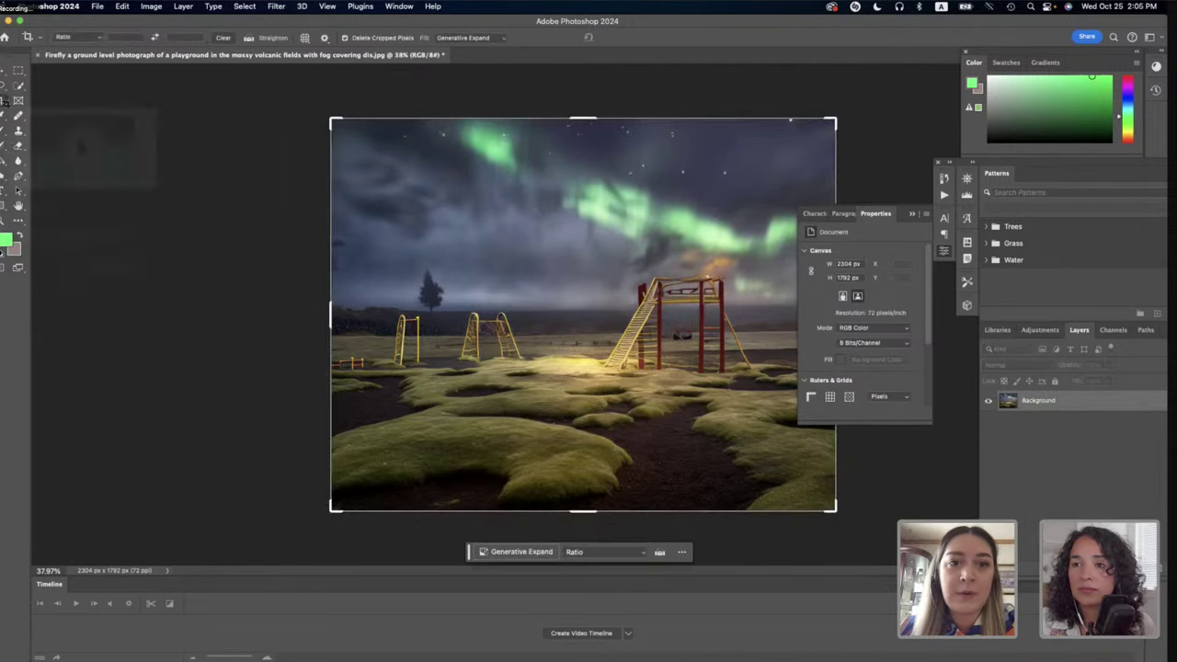
left_click_drag(594, 115, 599, 67)
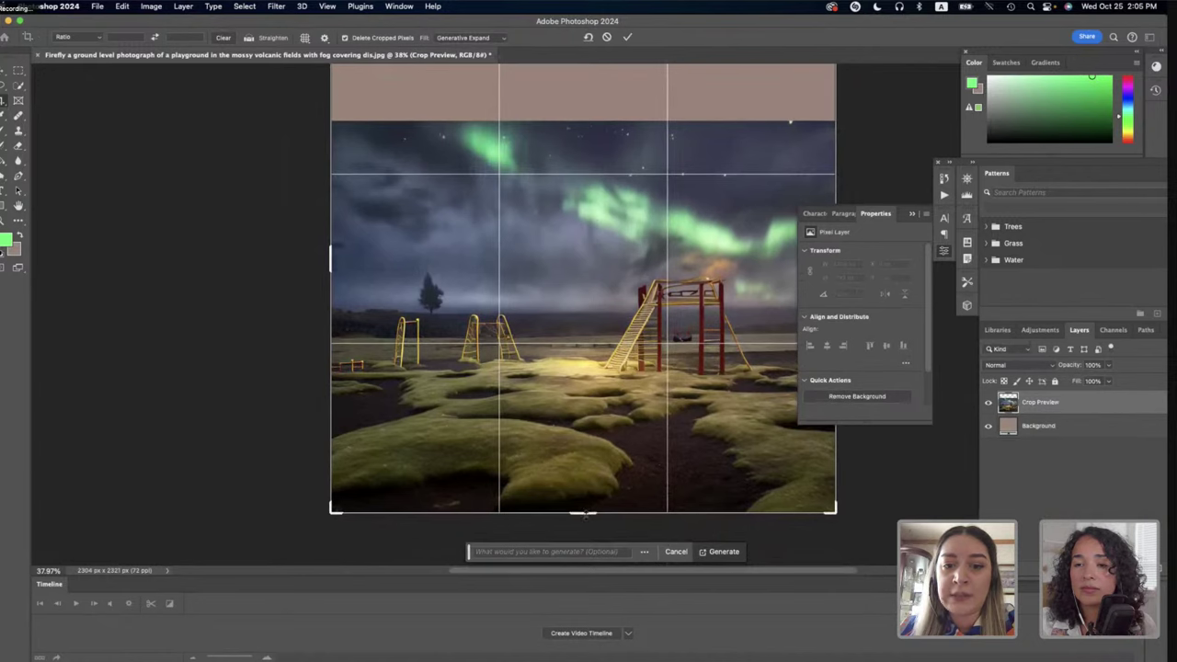
left_click_drag(583, 513, 587, 540)
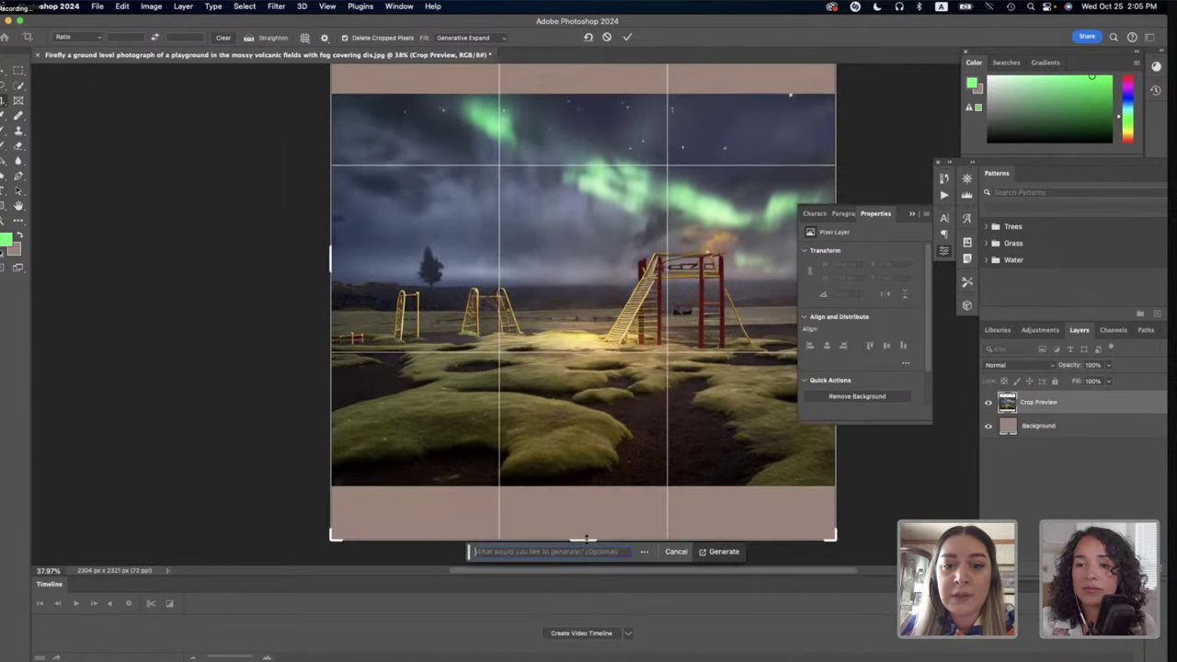
left_click(723, 553)
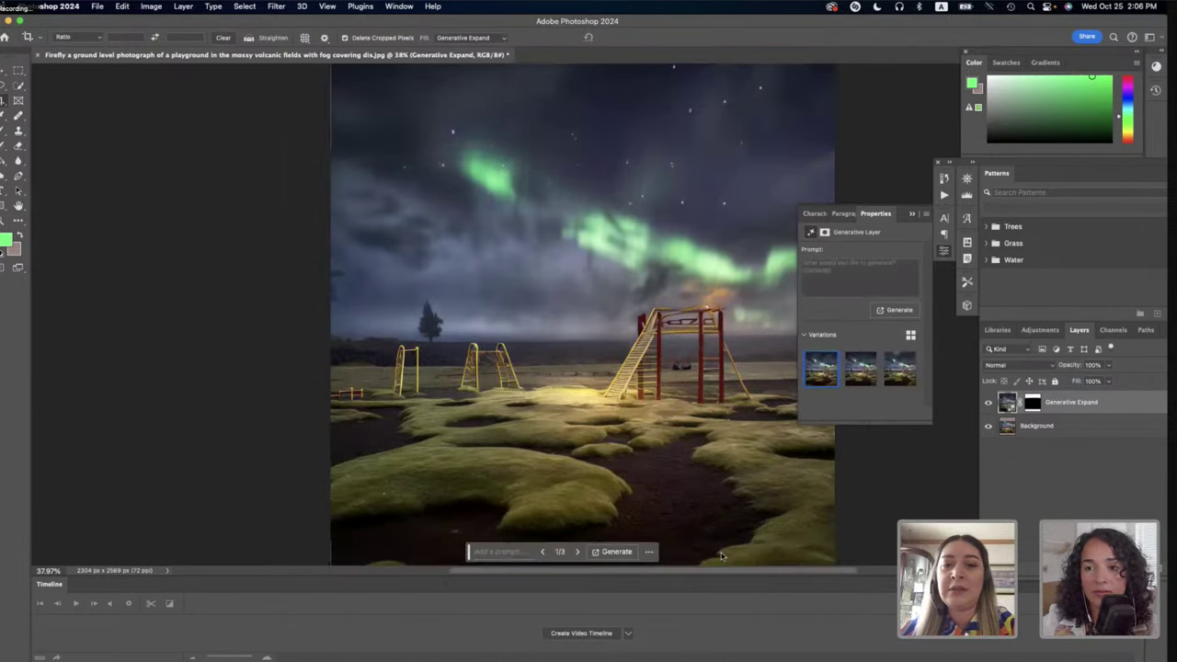
Examine the expanded playground picture as a whole and up close around the aurora, climbing frame and mossy ground.
key("super+minus")
key("super+minus")
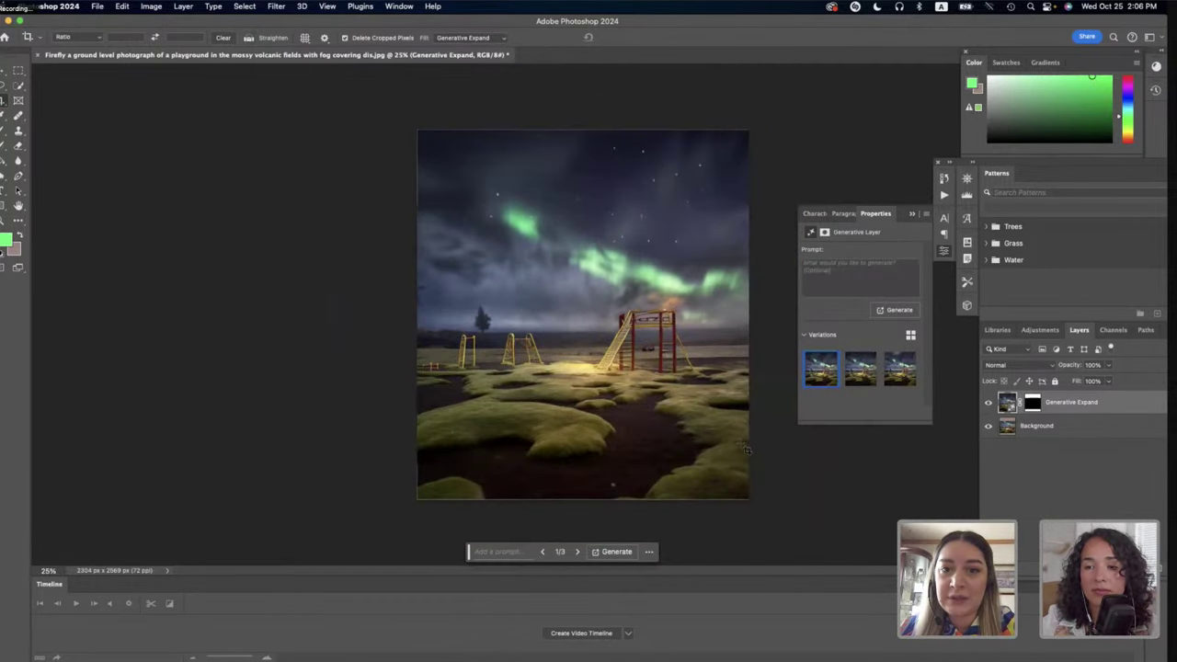
key("super+0")
scroll(747, 449, "up", 5)
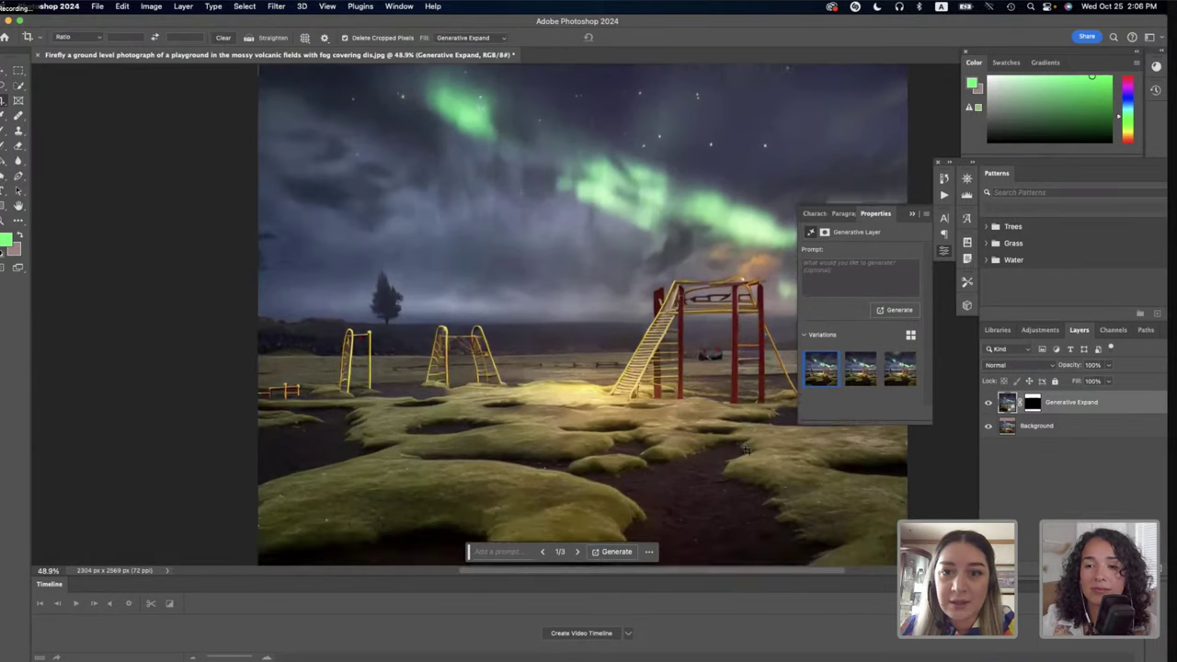
scroll(747, 450, "right", 3)
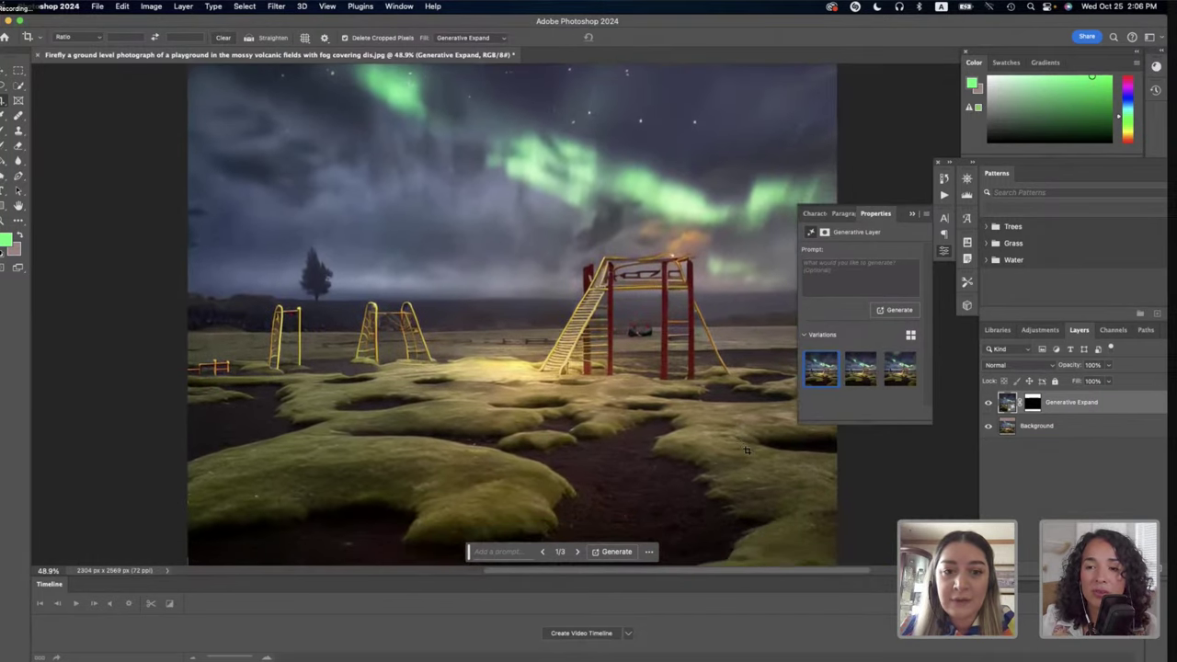
Compare the three Generative Expand variations around the upper sky and return to the first.
scroll(747, 450, "left", 2)
scroll(747, 450, "up", 2)
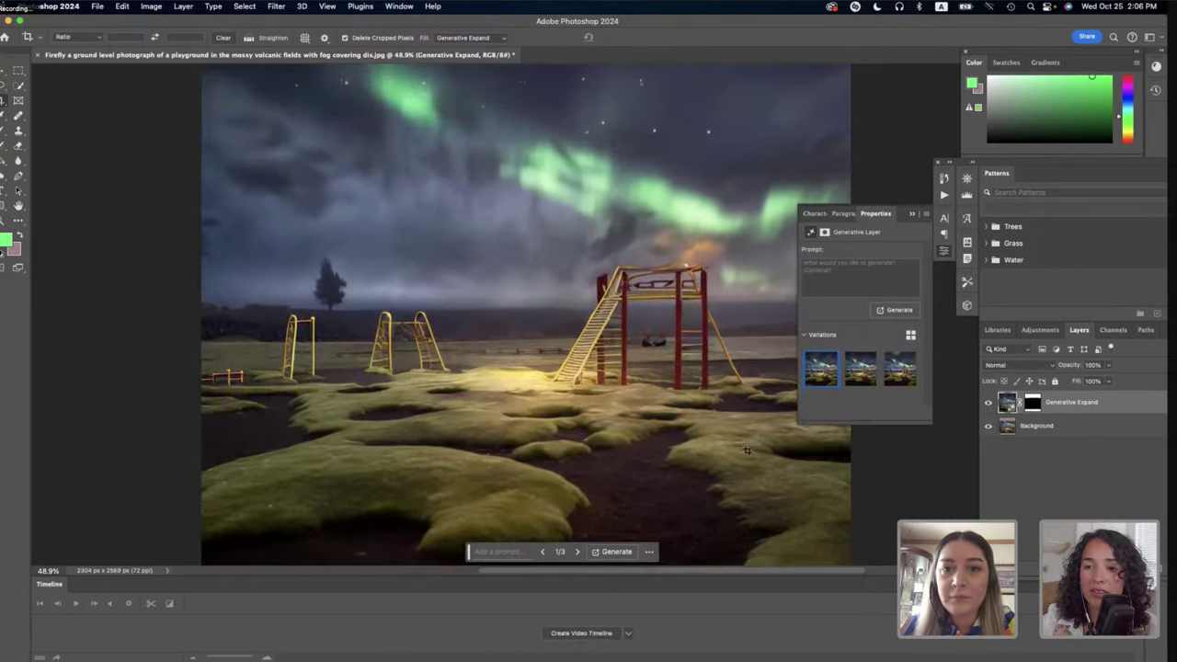
scroll(747, 450, "up", 5)
scroll(747, 449, "left", 1)
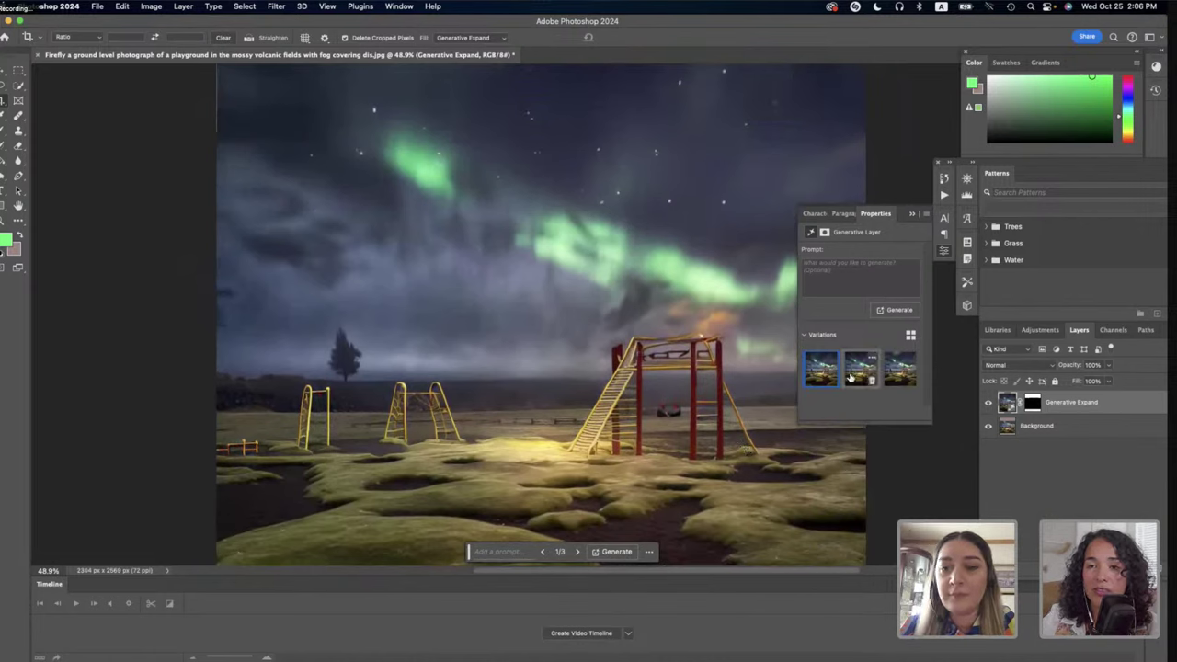
left_click(858, 373)
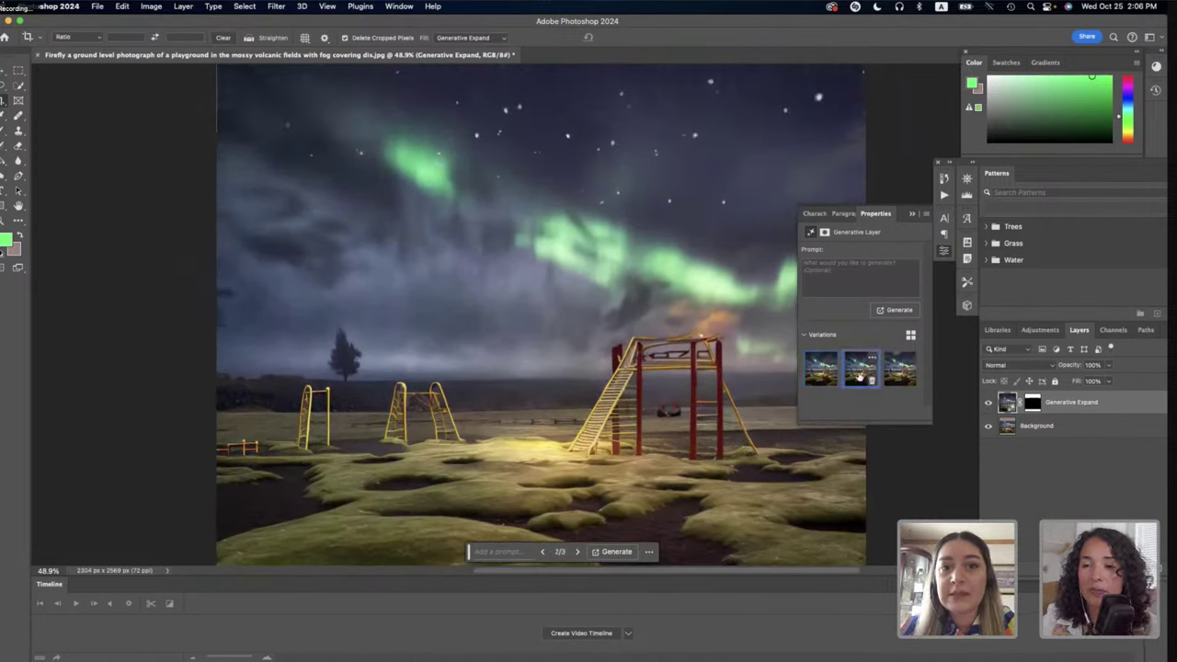
left_click(890, 376)
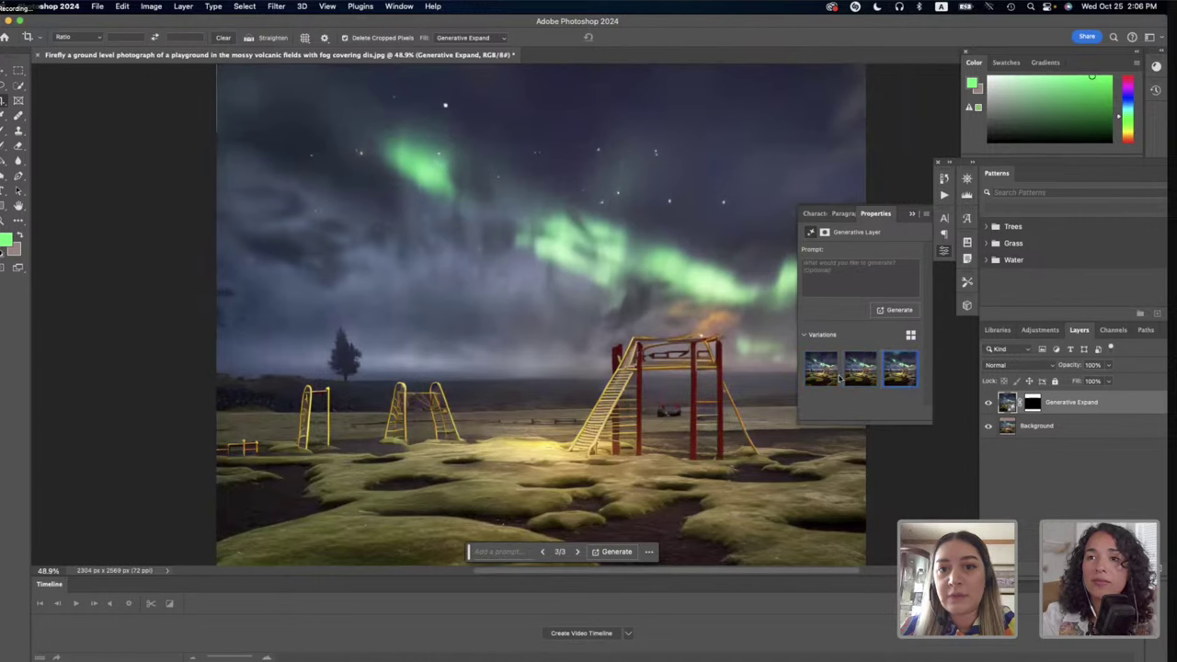
left_click(851, 377)
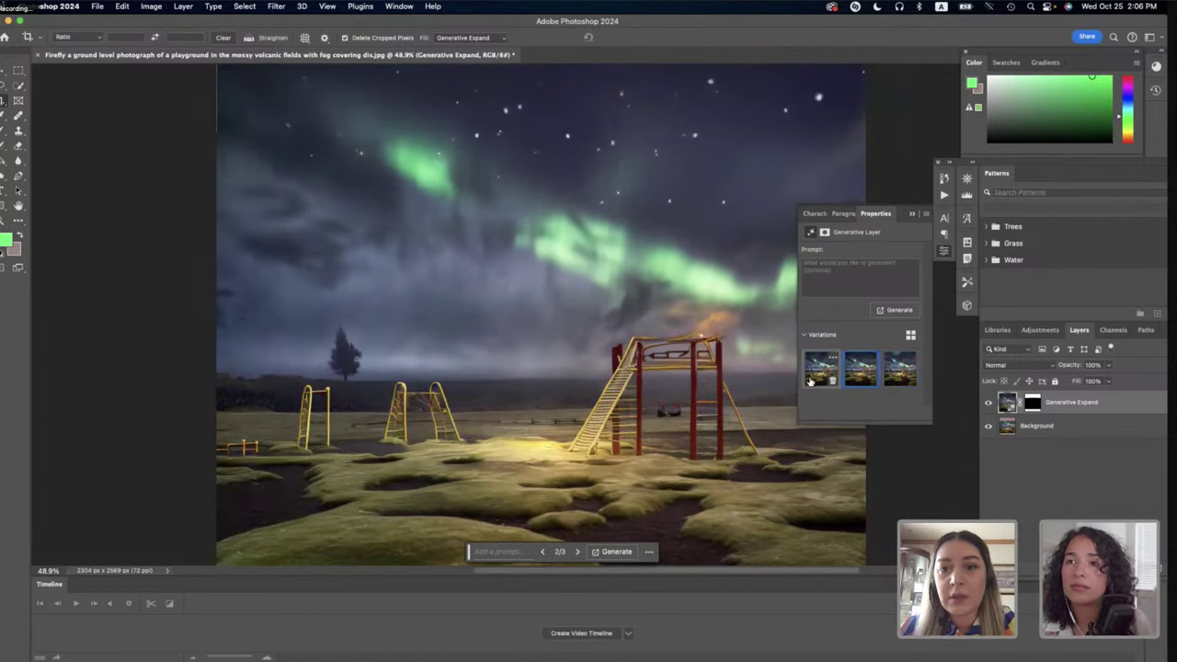
left_click(811, 377)
Compare the first and second expanded variations across the whole picture, ending on the first.
scroll(606, 476, "down", 2)
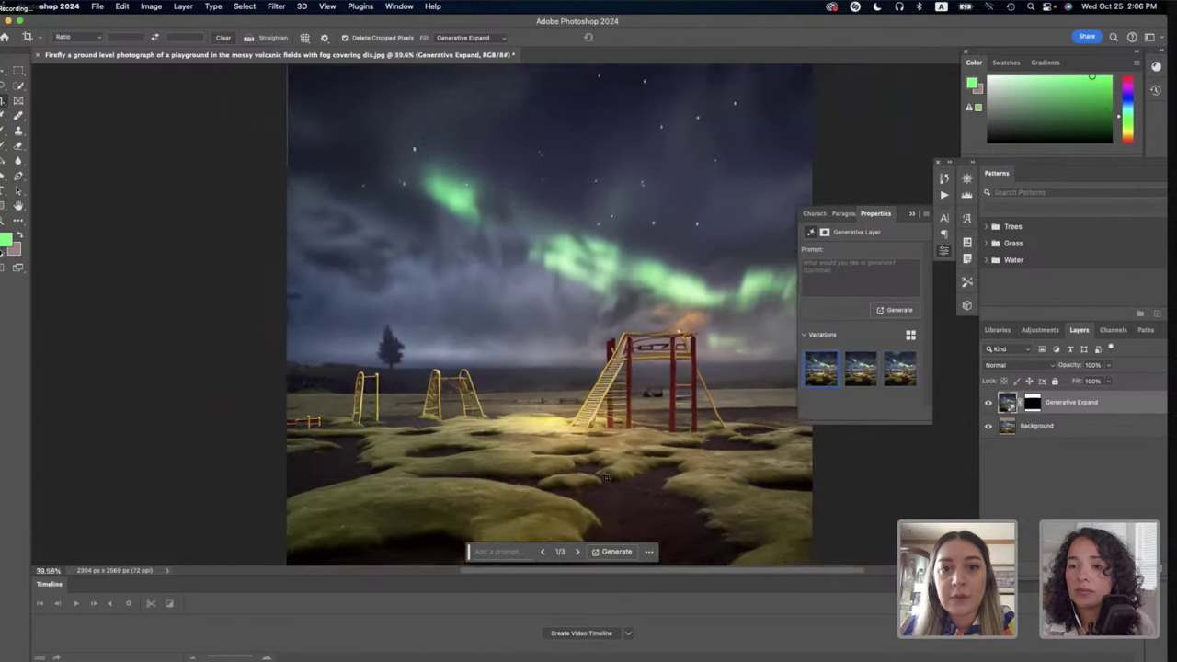
scroll(606, 477, "down", 1)
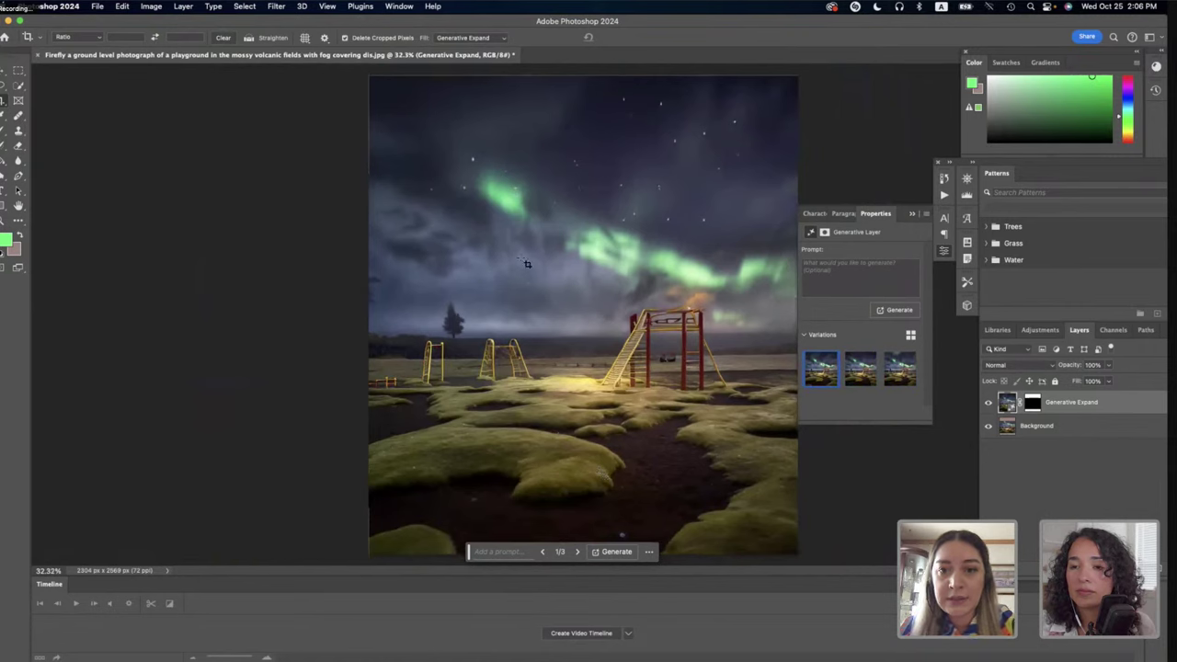
left_click(862, 370)
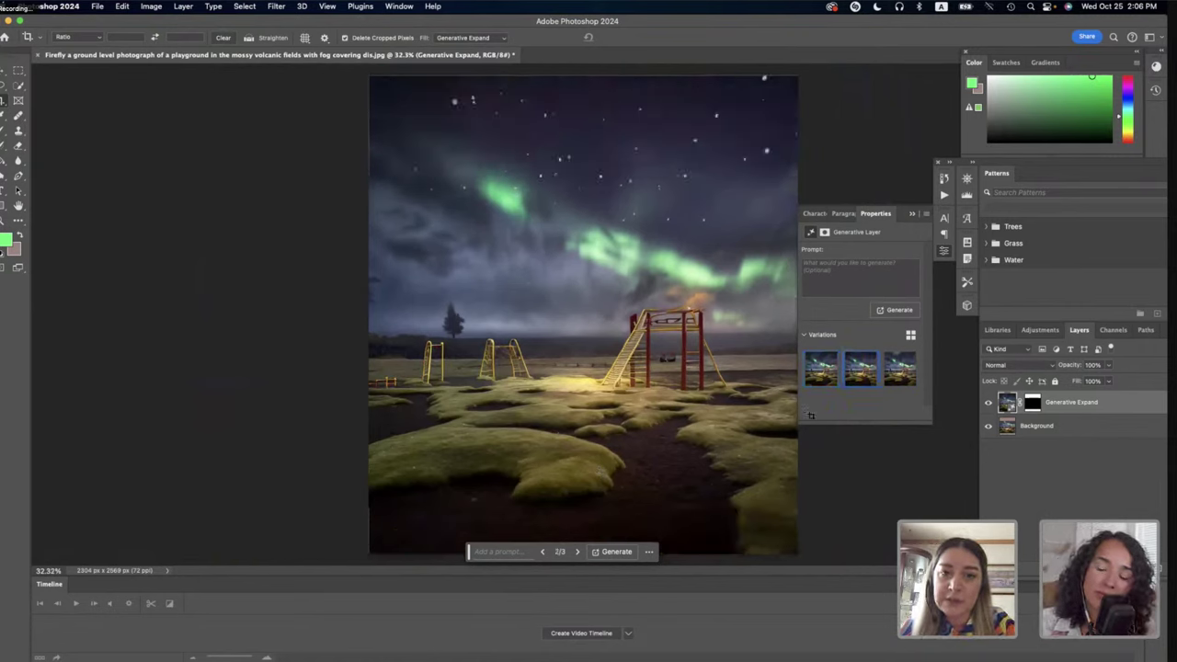
left_click(821, 369)
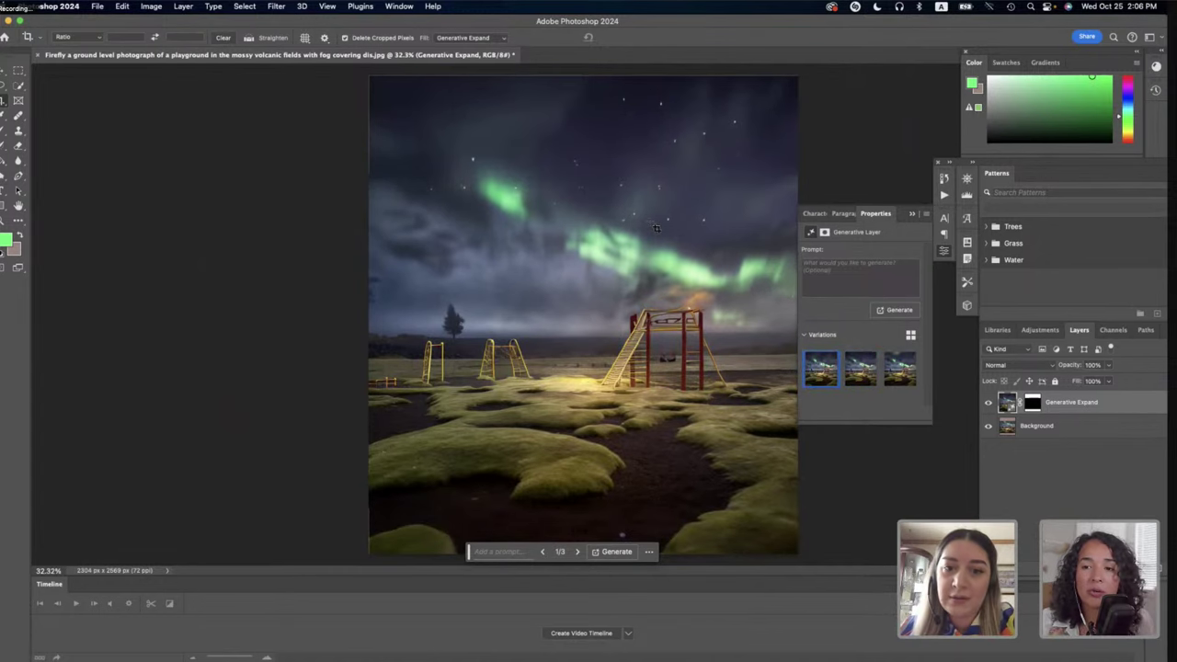
scroll(656, 227, "up", 5)
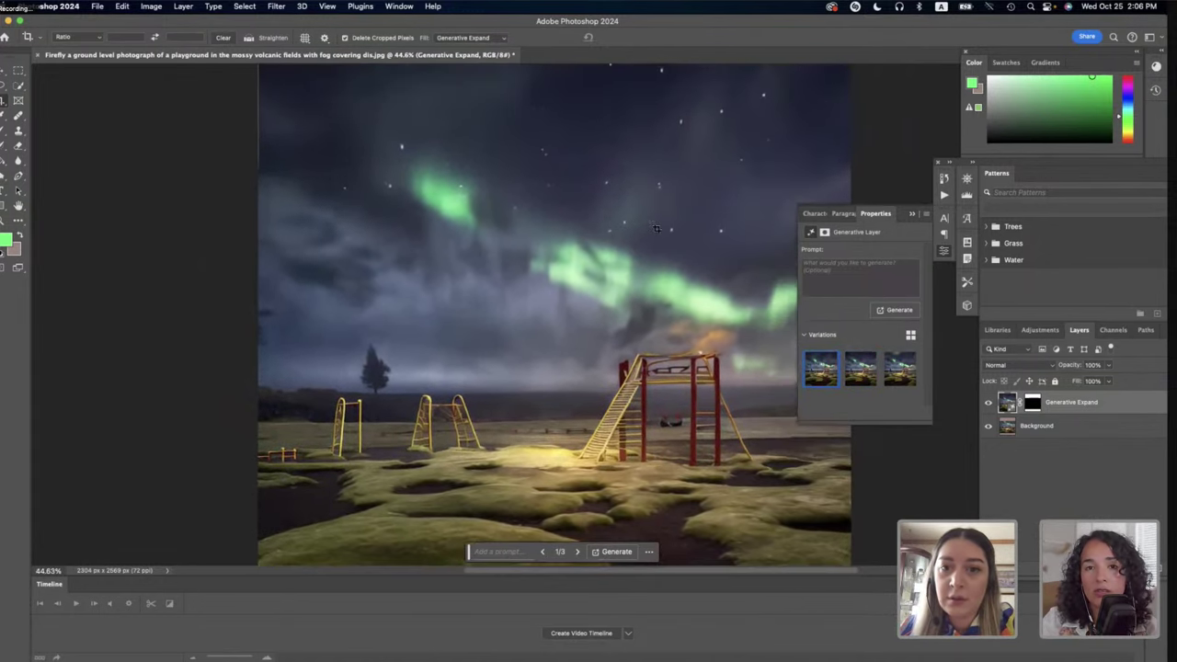
scroll(656, 227, "down", 5)
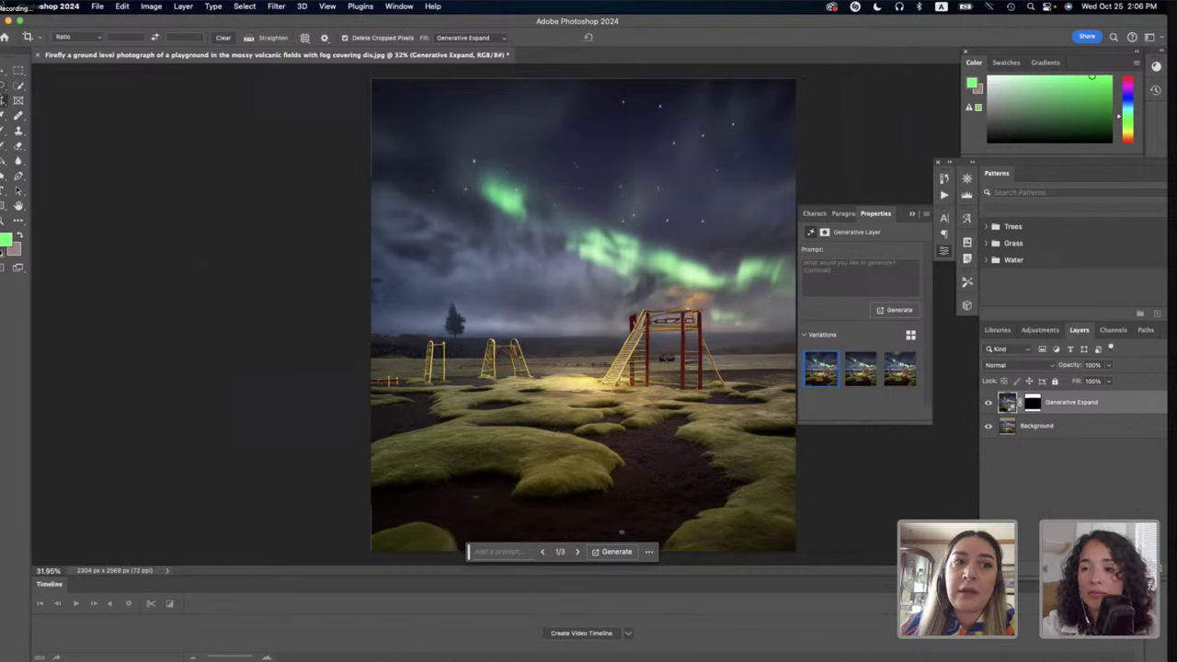
left_click(3, 88)
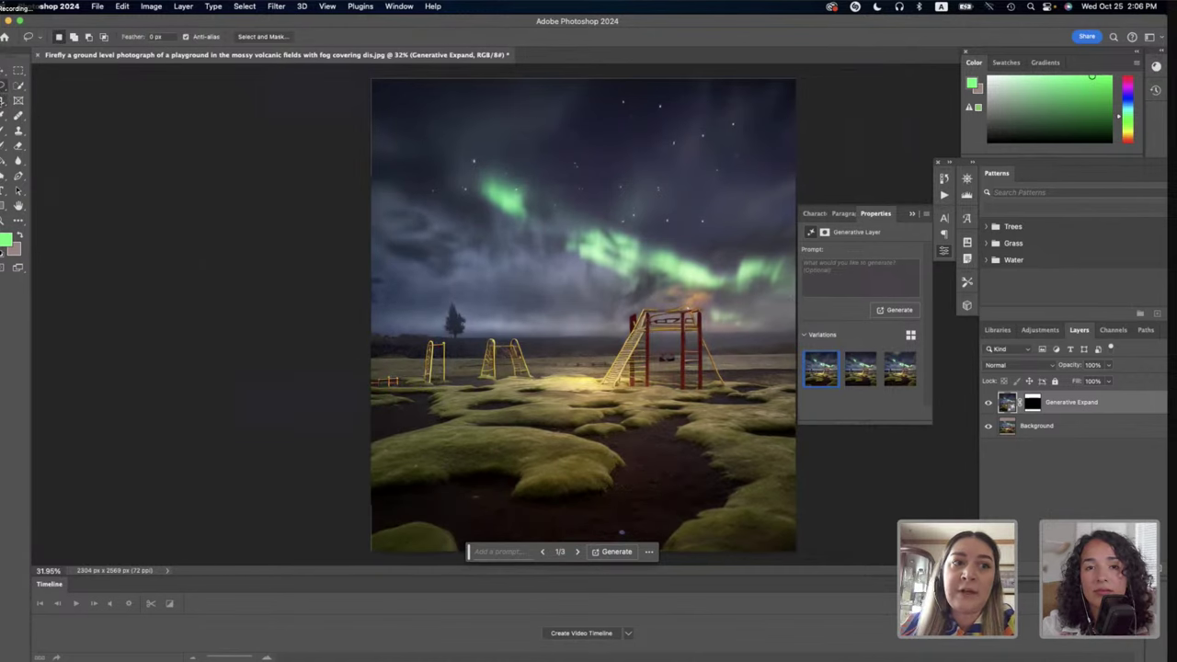
left_click(19, 99)
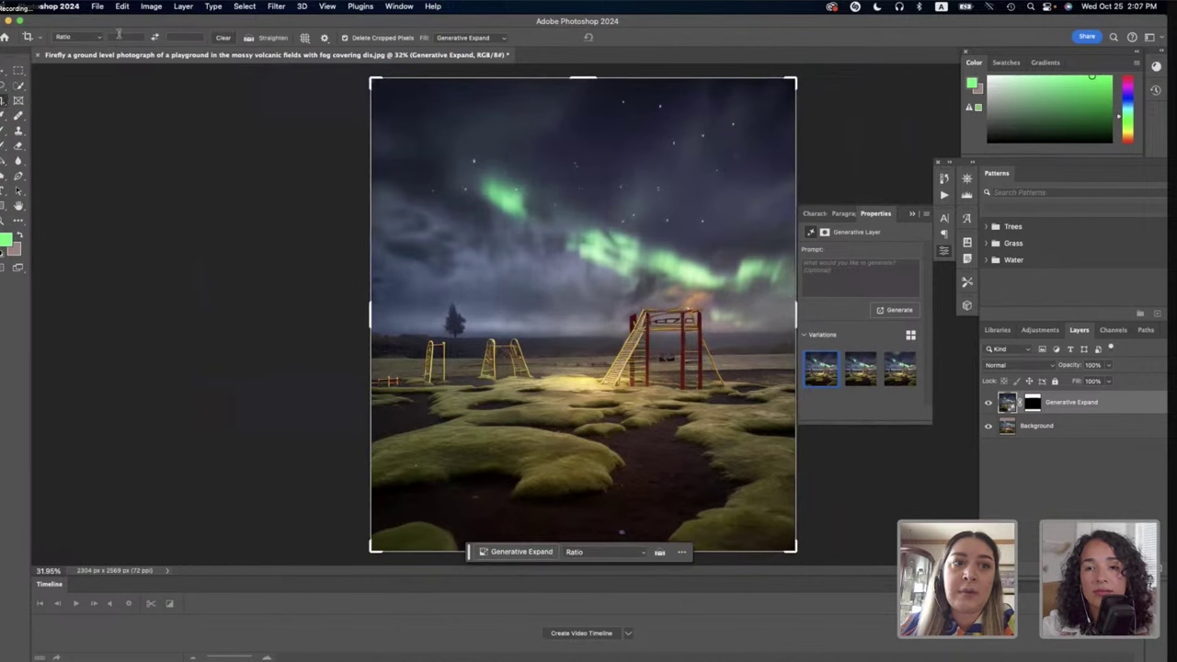
left_click(74, 37)
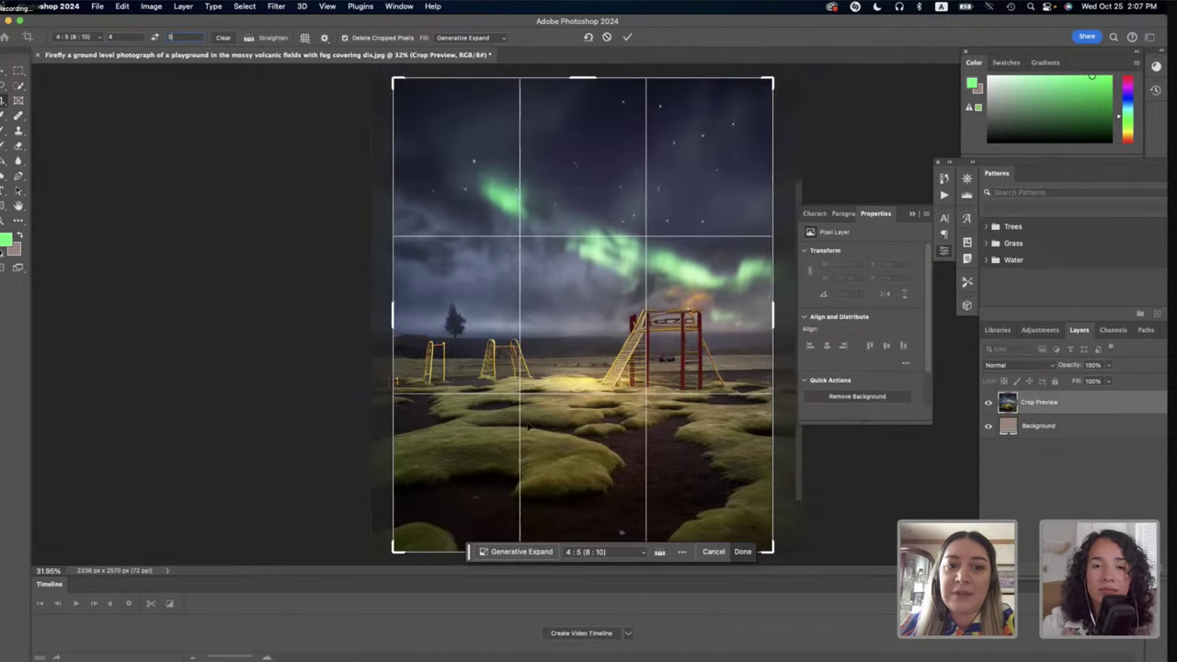
key("BackSpace")
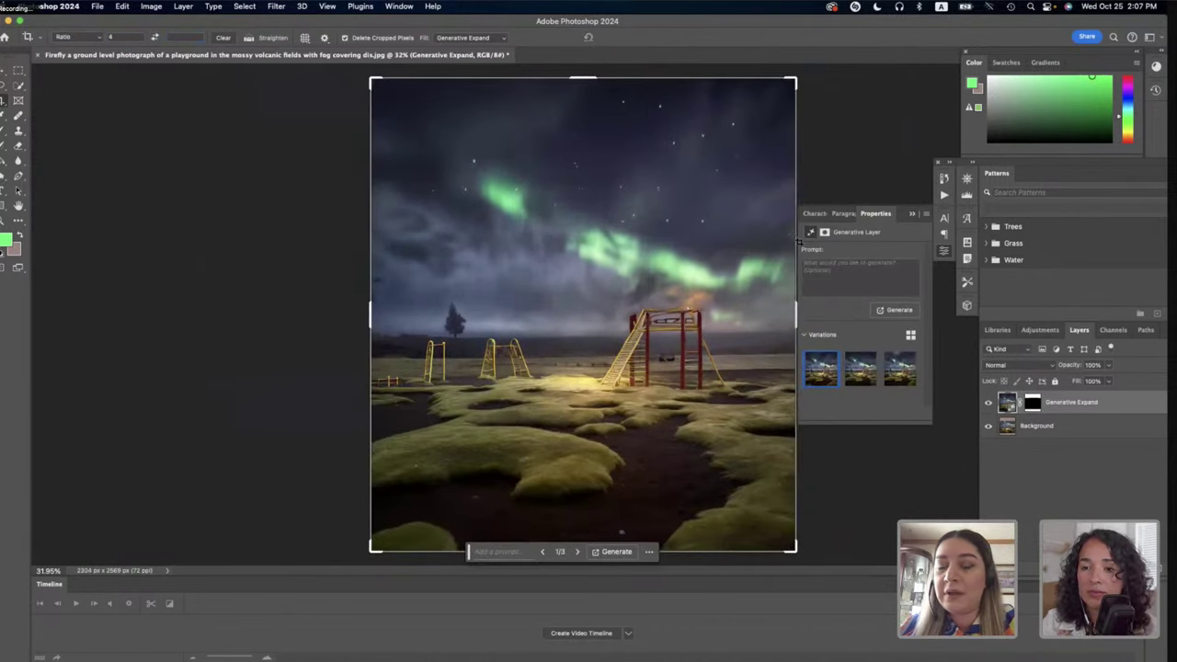
Select the Generative Expand layer together with the Background and flatten the image.
left_click(1101, 440)
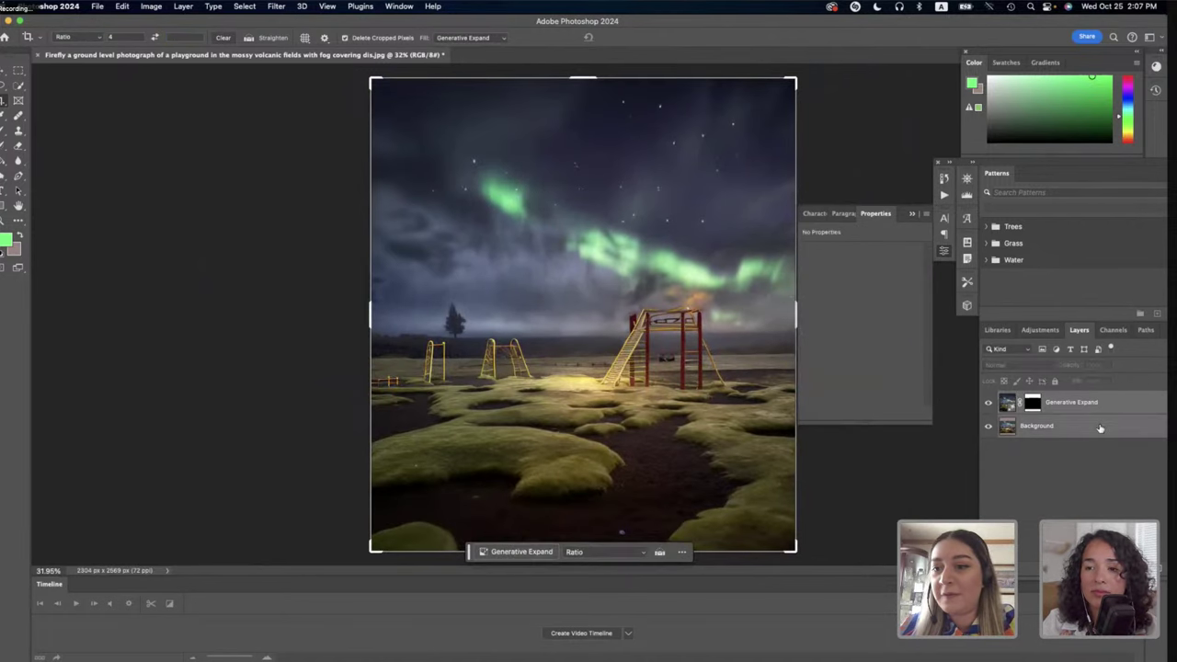
right_click(1101, 428)
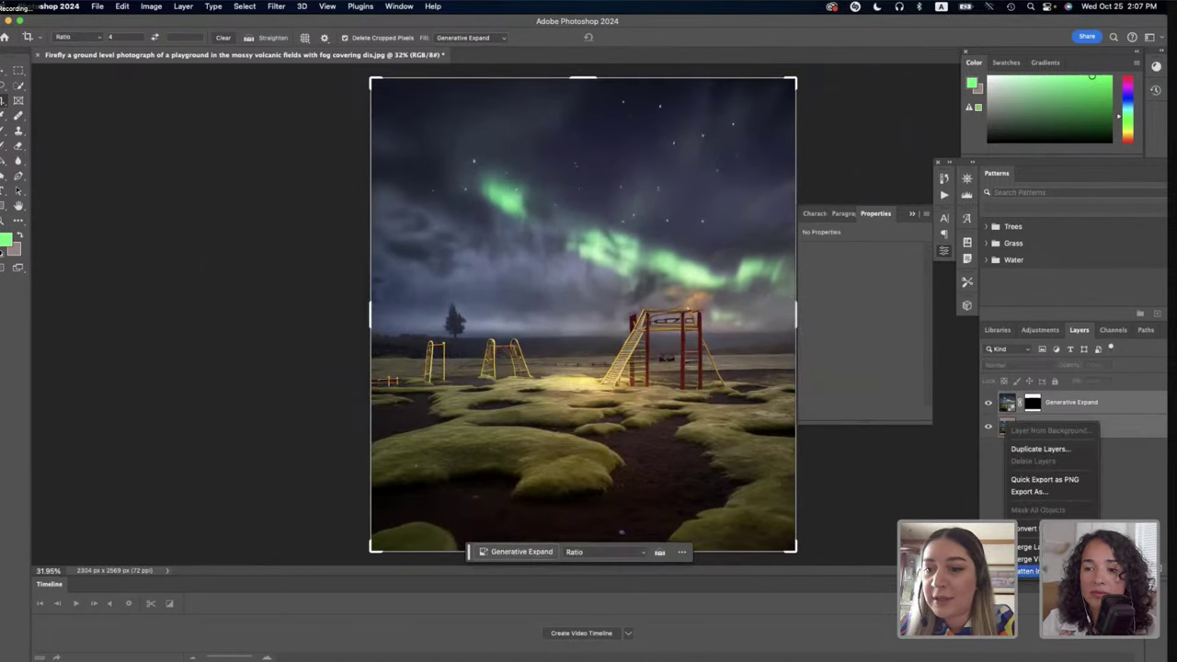
left_click(1028, 571)
Retouch small spots among the stars above the aurora with the Healing Brush, using a sampled source on the current layer.
scroll(722, 291, "up", 3)
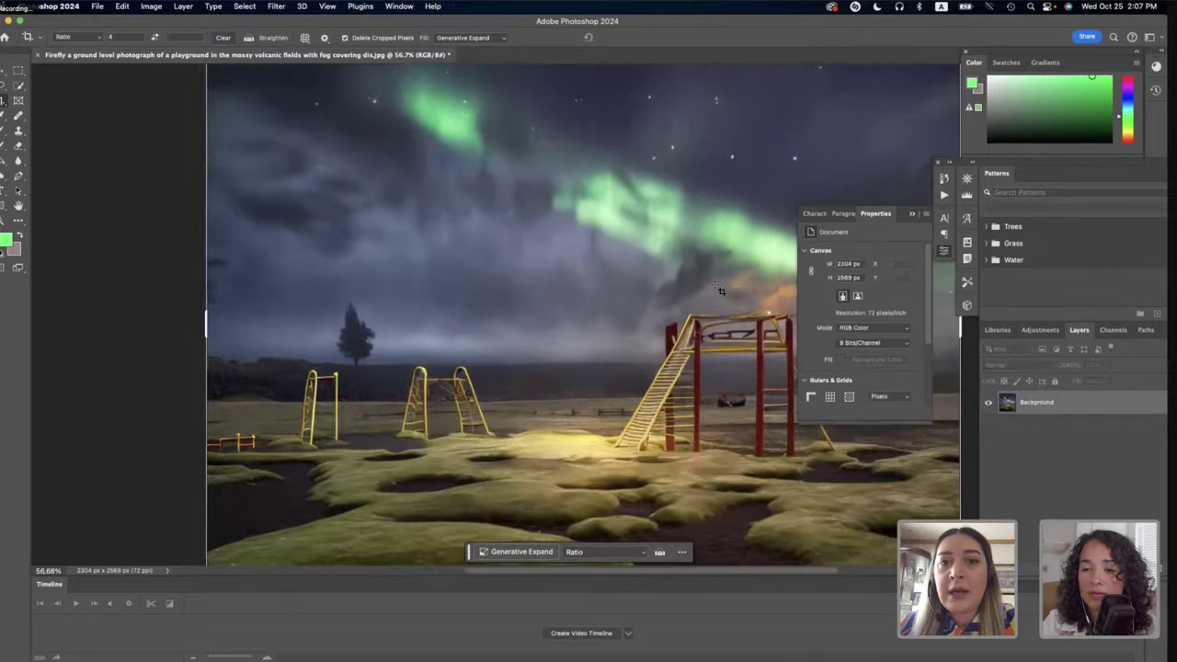
scroll(722, 291, "up", 2)
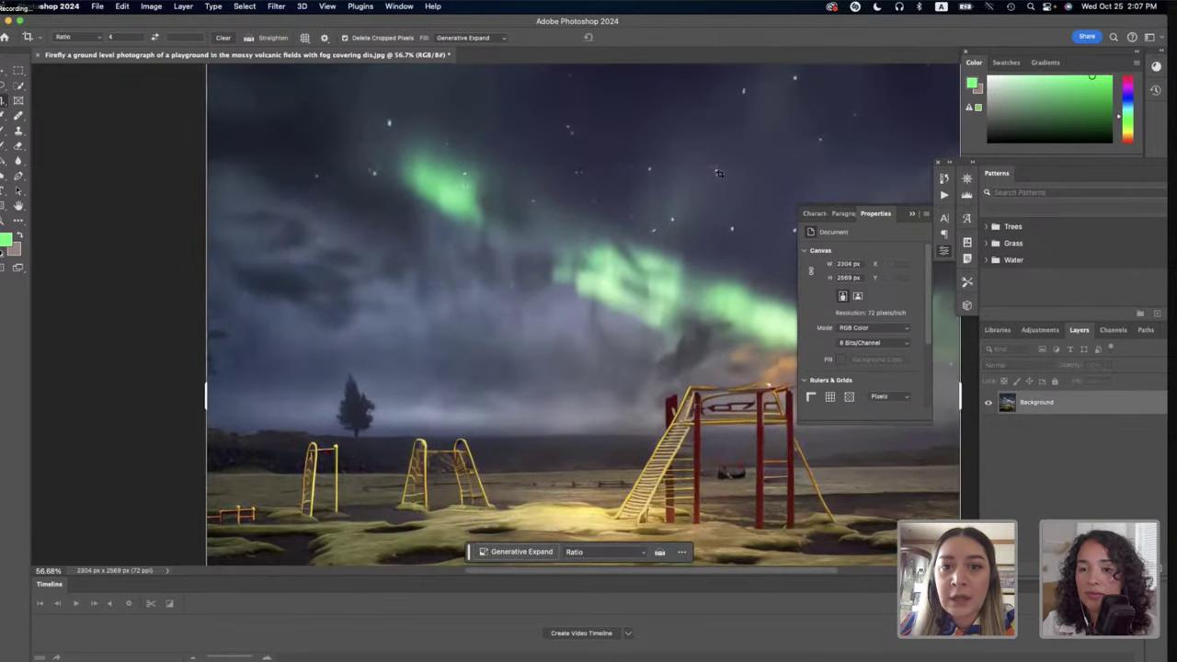
left_click(19, 115)
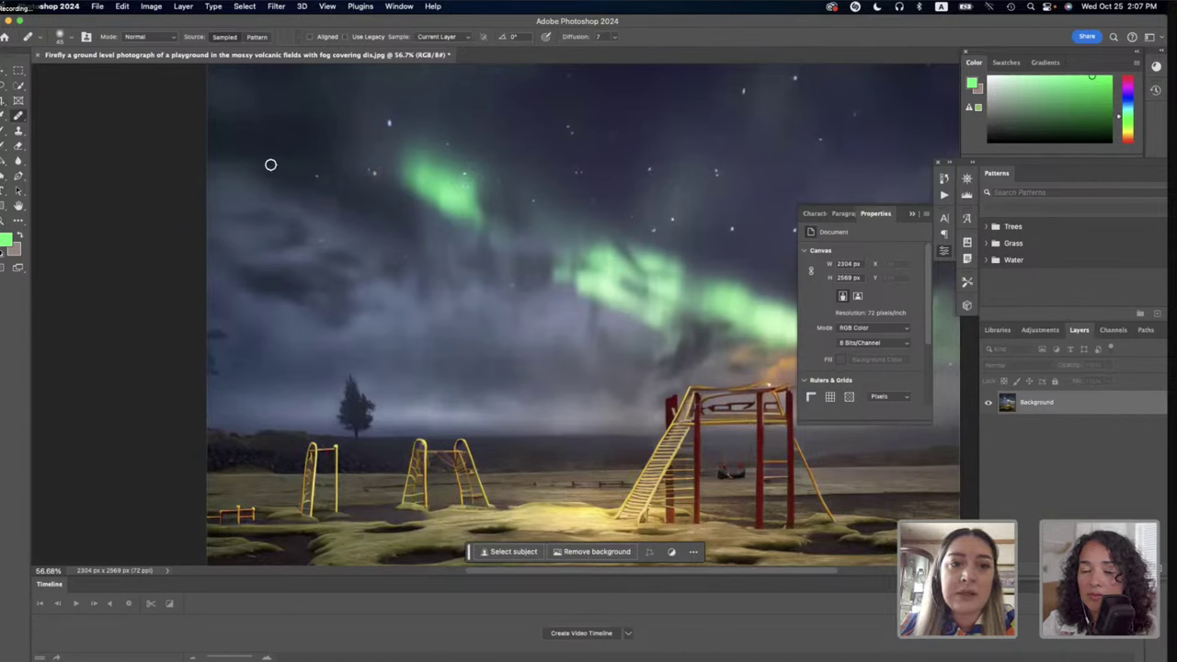
scroll(528, 212, "right", 5)
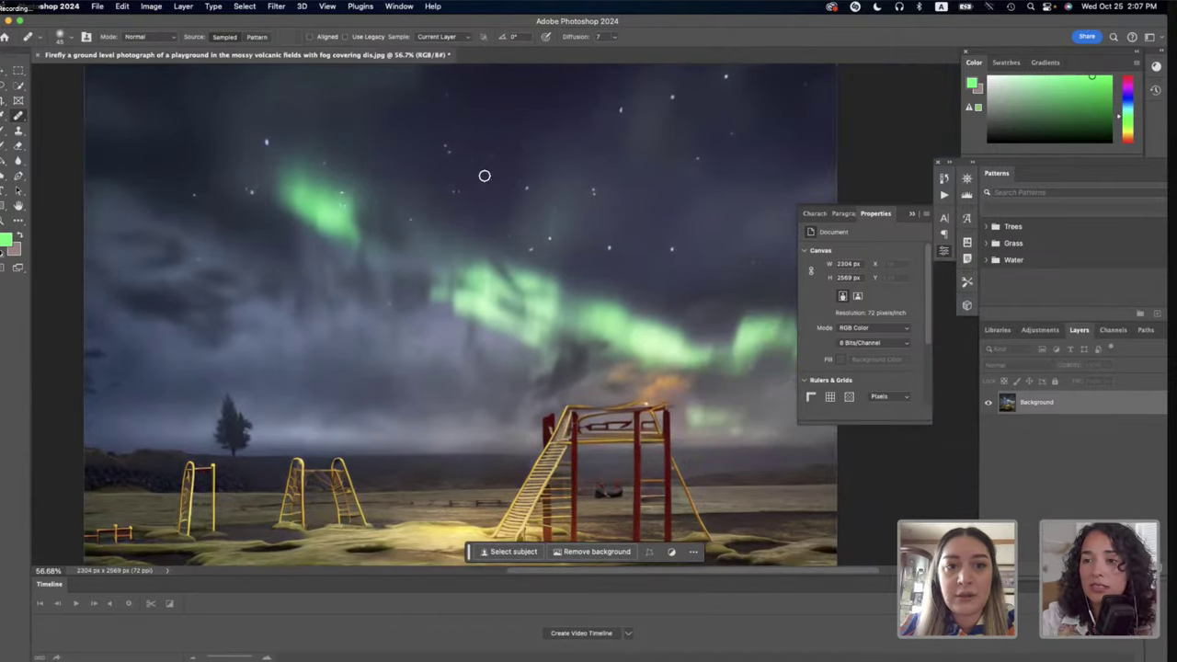
left_click_drag(471, 191, 483, 176)
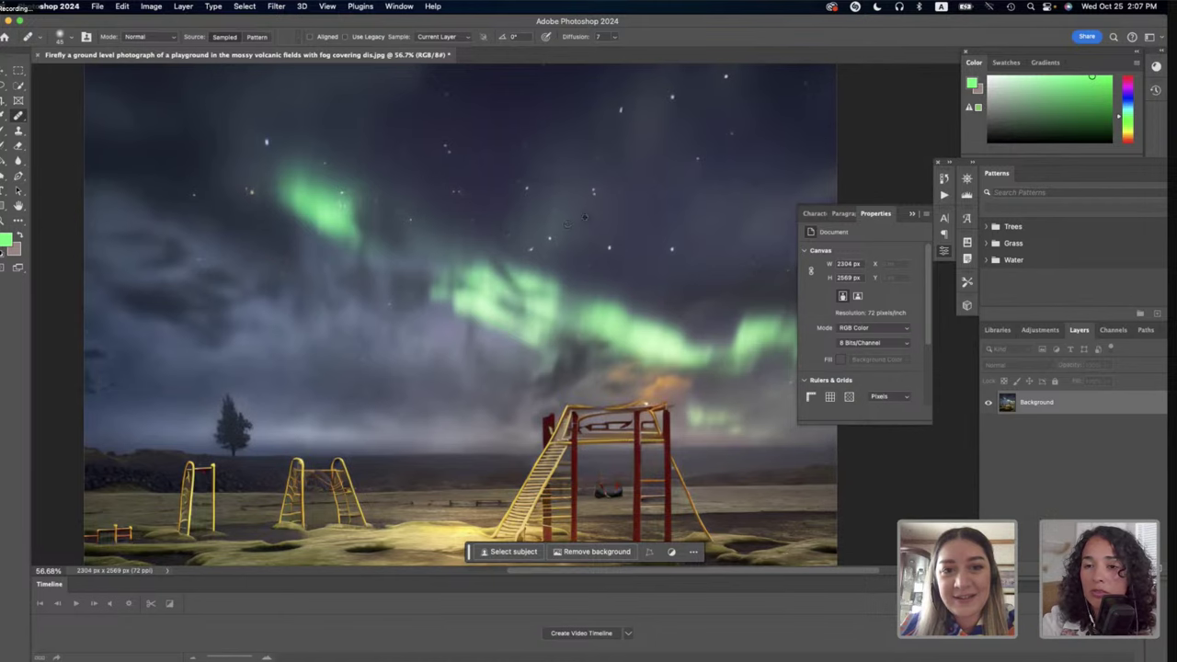
left_click_drag(557, 221, 547, 194)
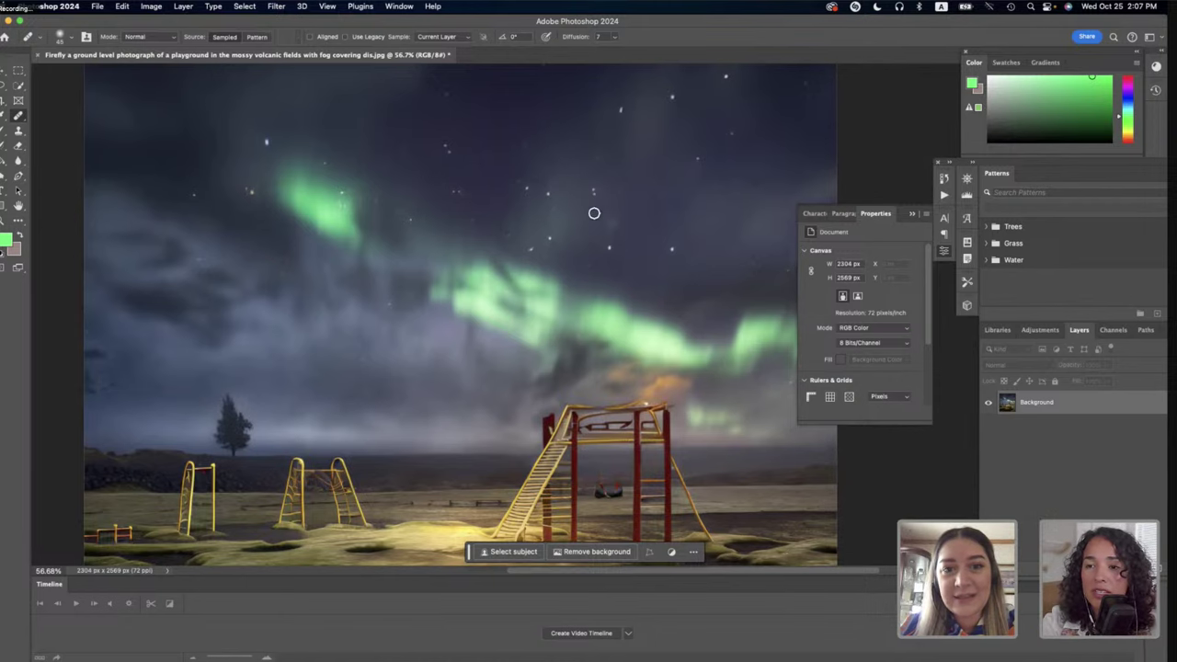
Examine the flattened picture from the starry sky down to the mossy mounds and dark soil in the foreground.
scroll(684, 297, "down", 3)
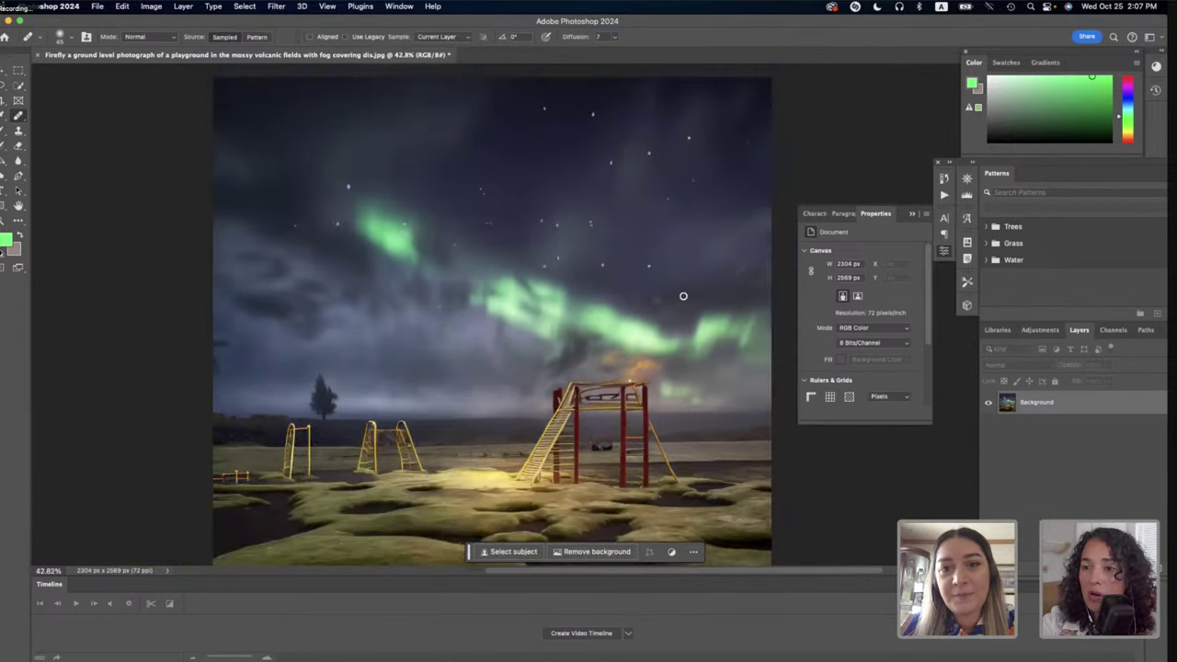
scroll(610, 300, "down", 5)
scroll(605, 299, "down", 2)
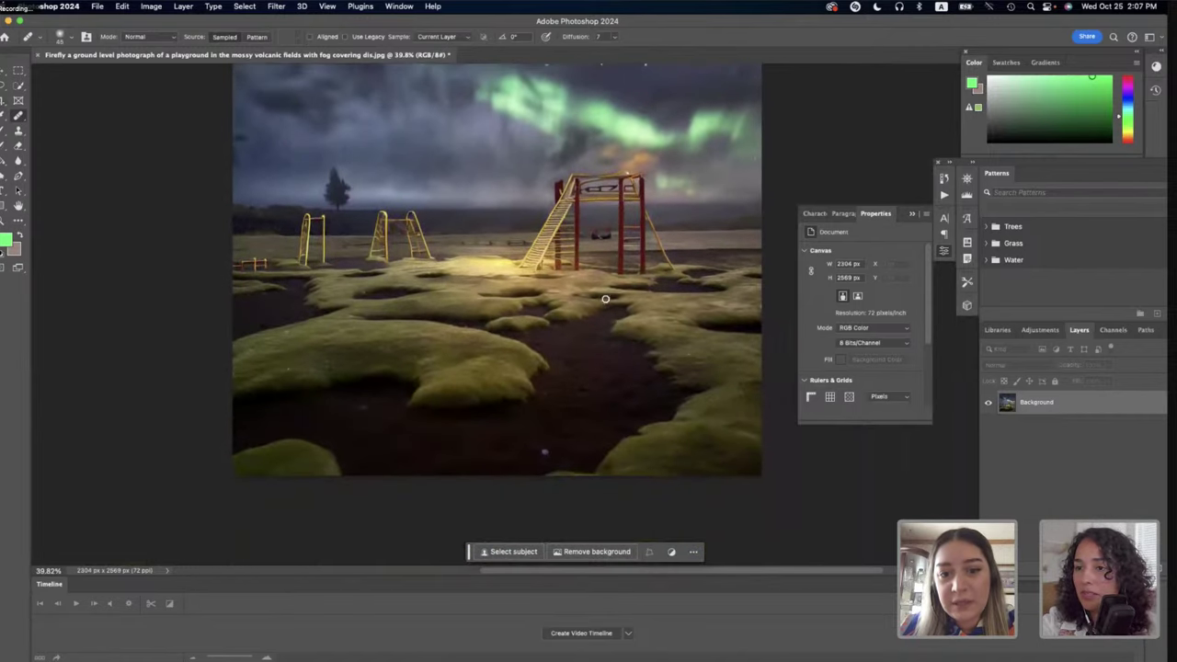
scroll(641, 384, "up", 4)
scroll(641, 384, "down", 2)
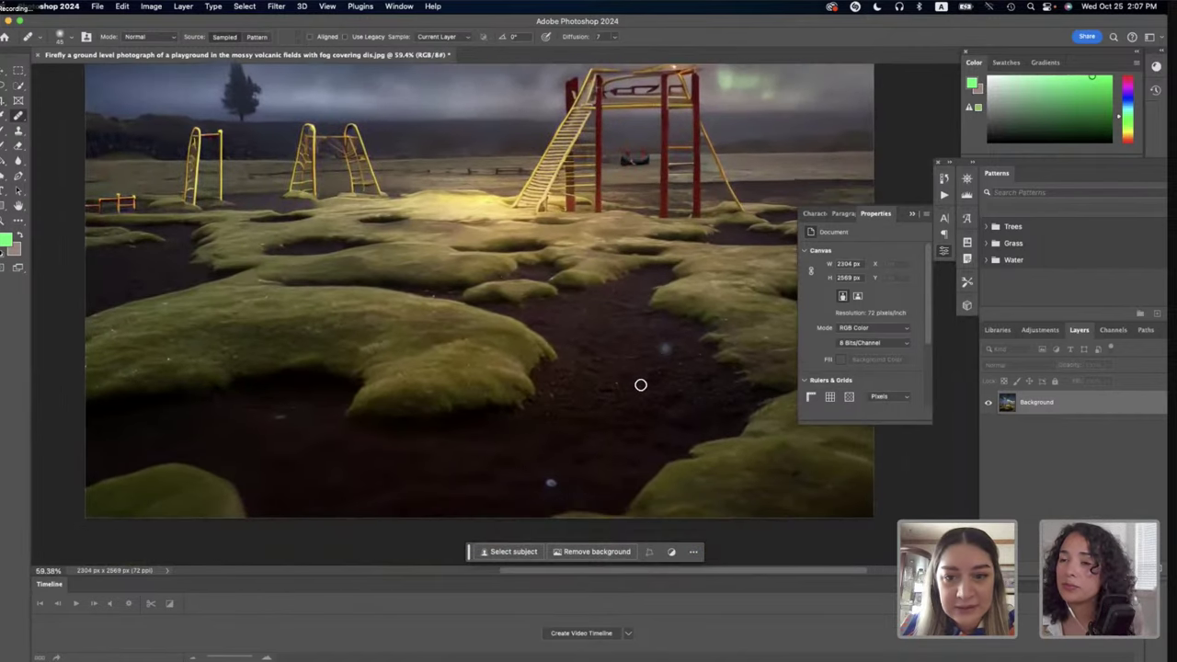
scroll(641, 385, "right", 3)
scroll(641, 385, "up", 5)
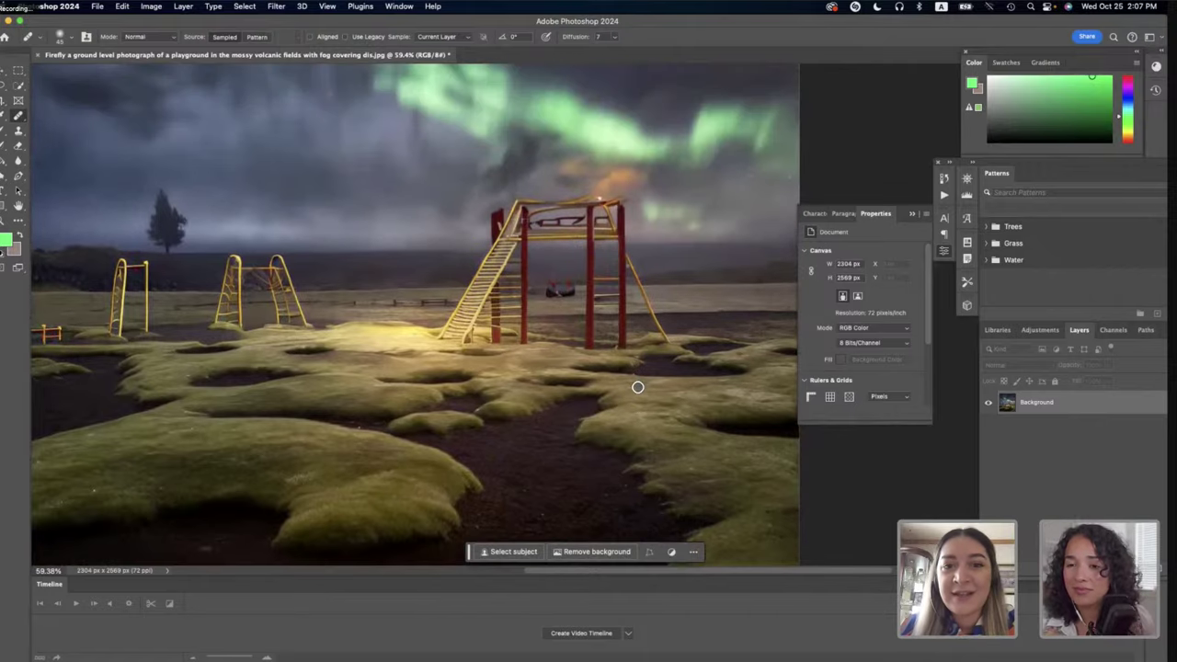
scroll(638, 387, "down", 3)
scroll(637, 387, "down", 3)
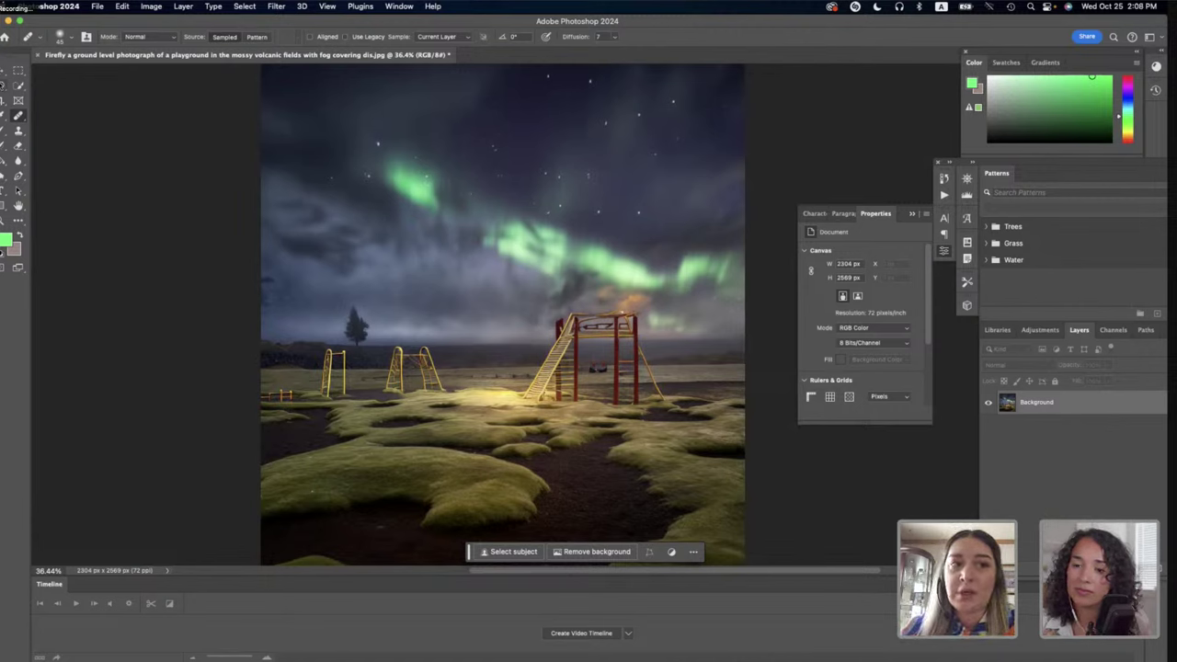
Lasso a rounded area enclosing the large red-and-yellow climbing frame and begin a Generative Fill prompt with "a".
left_click(5, 86)
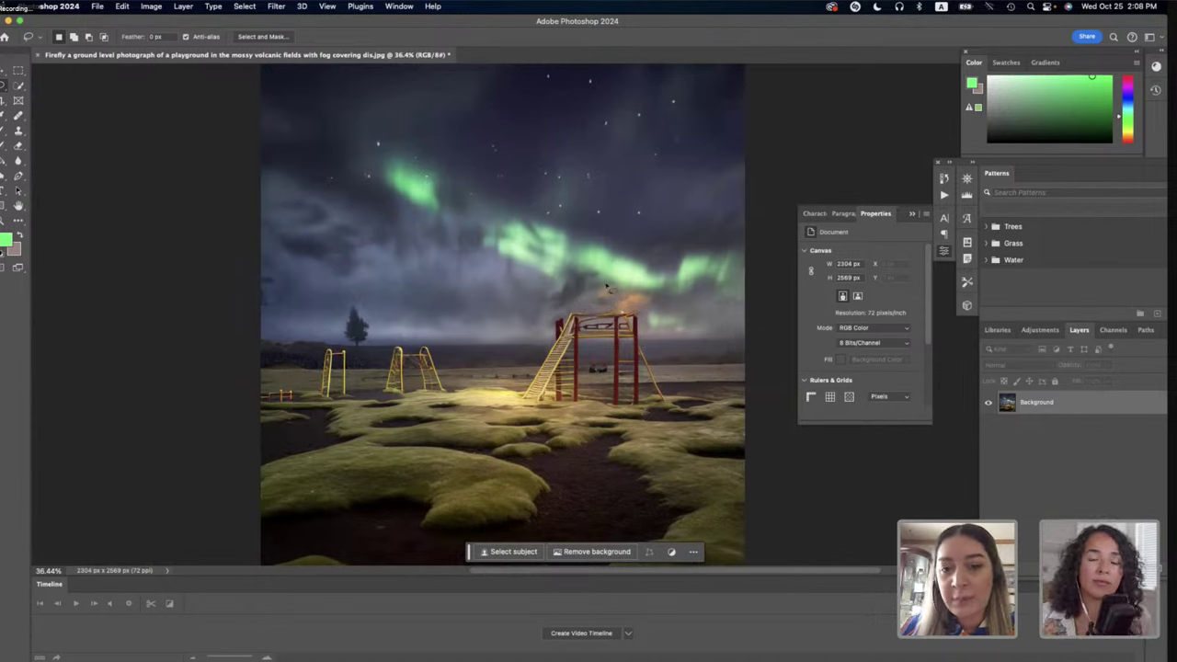
left_click(610, 279)
mouse_move(576, 274)
left_mouse_down()
mouse_move(531, 310)
mouse_move(497, 364)
mouse_move(500, 433)
mouse_move(567, 458)
mouse_move(672, 464)
mouse_move(705, 424)
mouse_move(707, 378)
mouse_move(654, 274)
mouse_move(595, 273)
left_mouse_up()
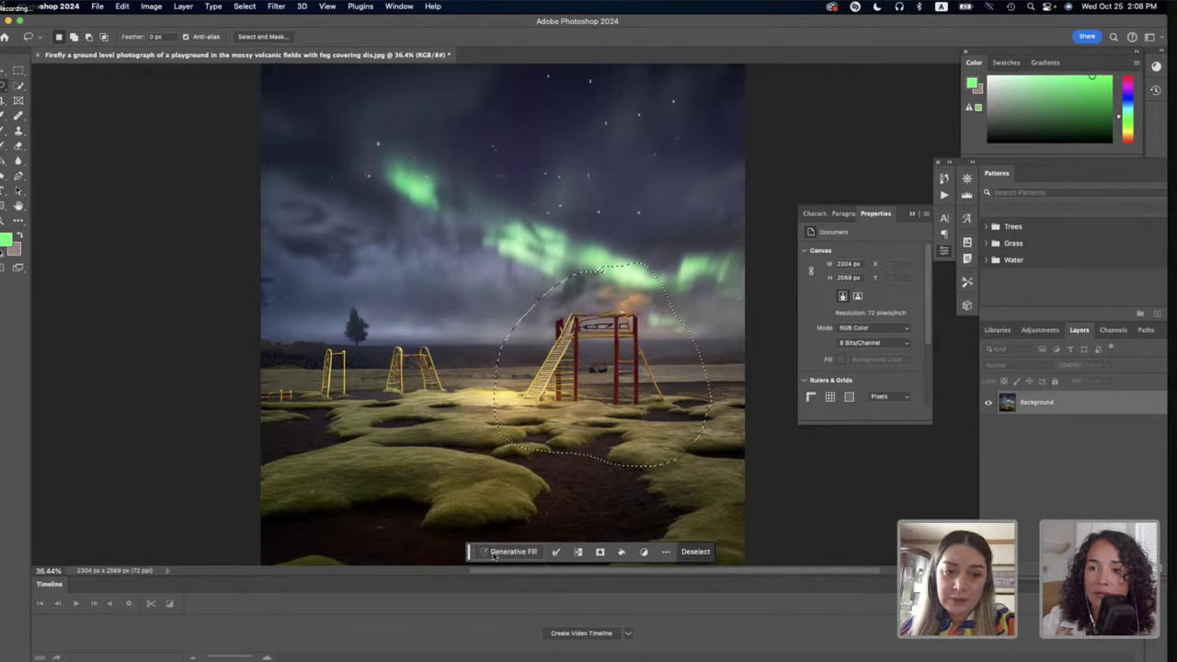
left_click(494, 553)
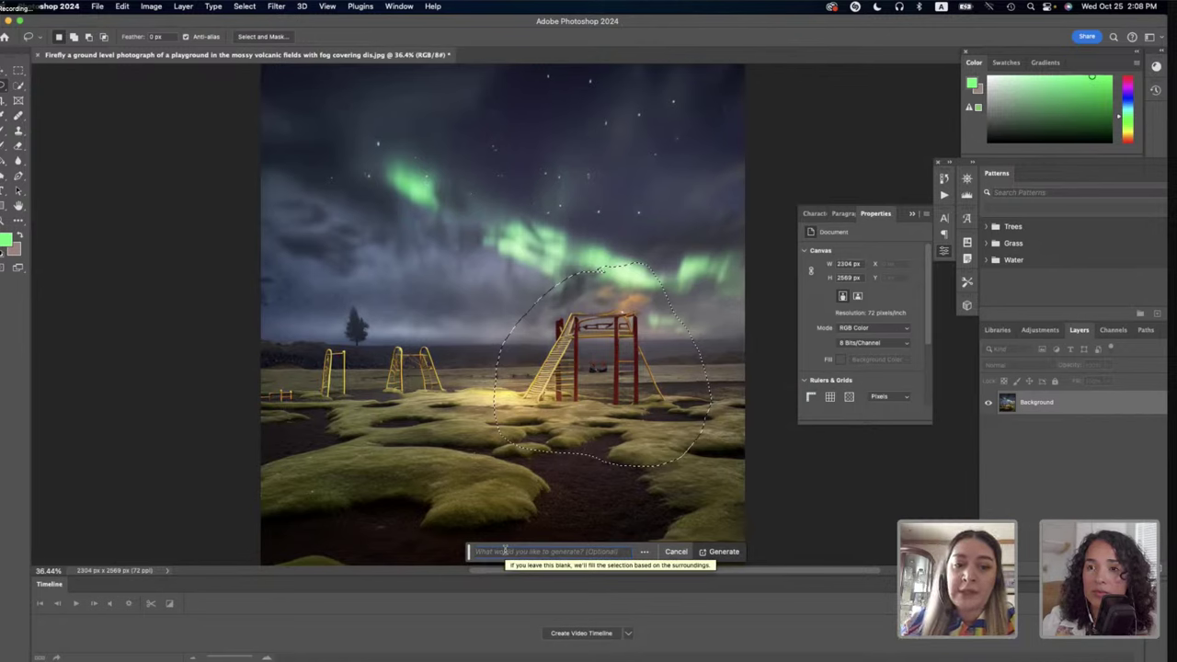
type("a")
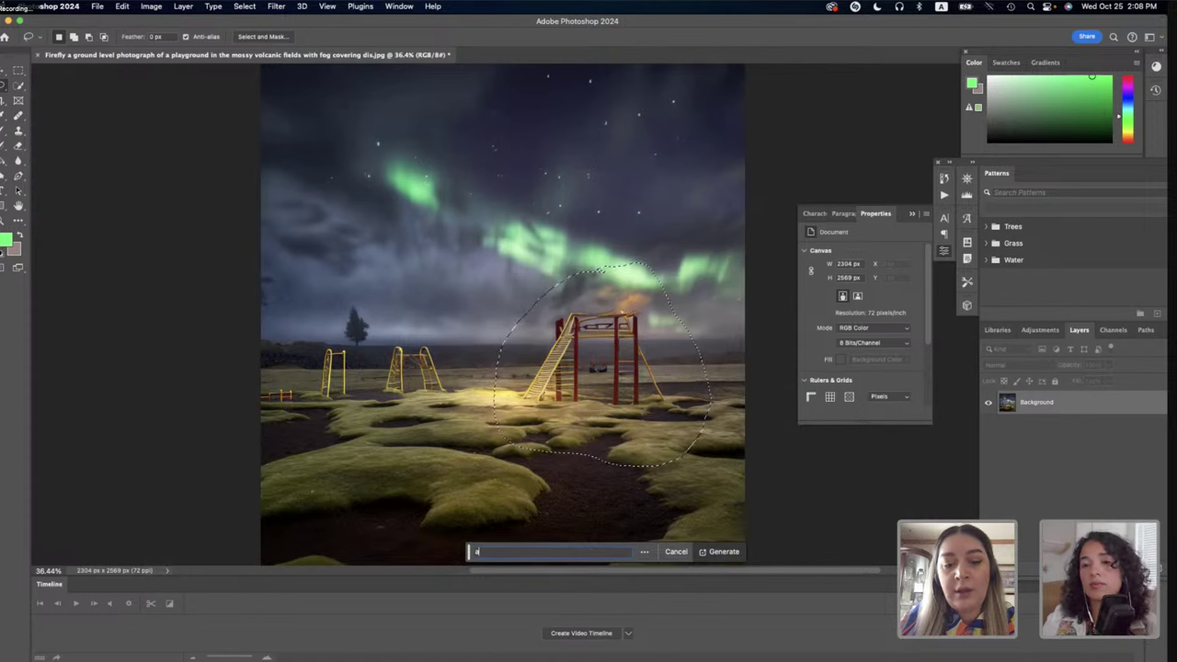
type(" fa")
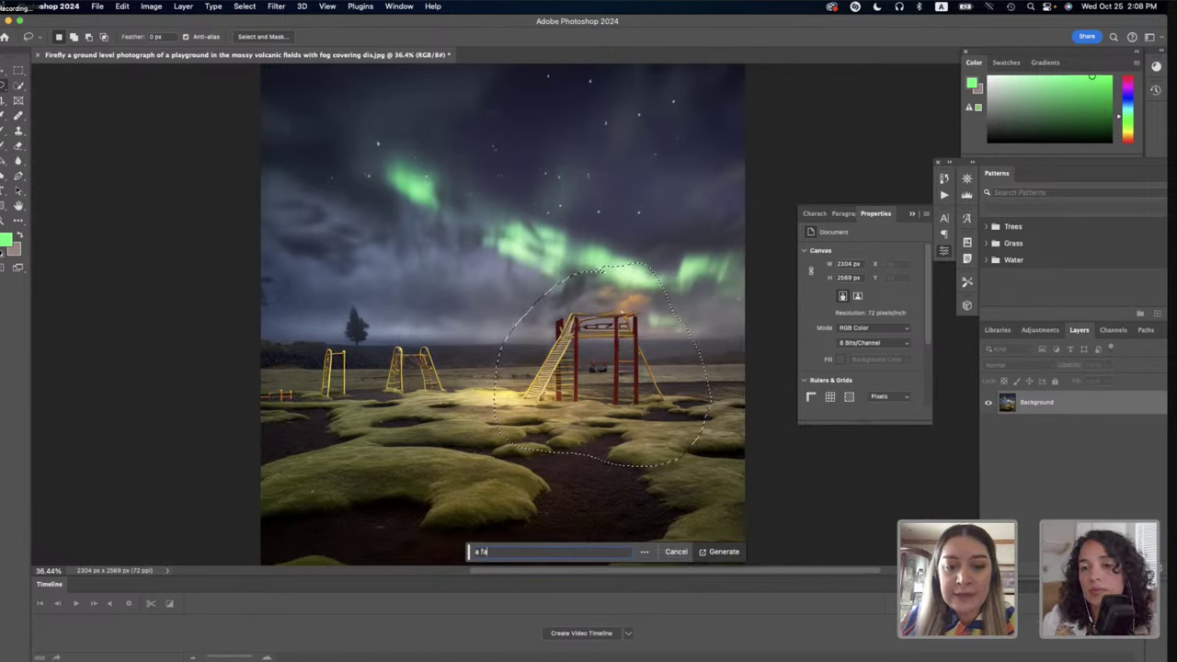
type("ntasy pla")
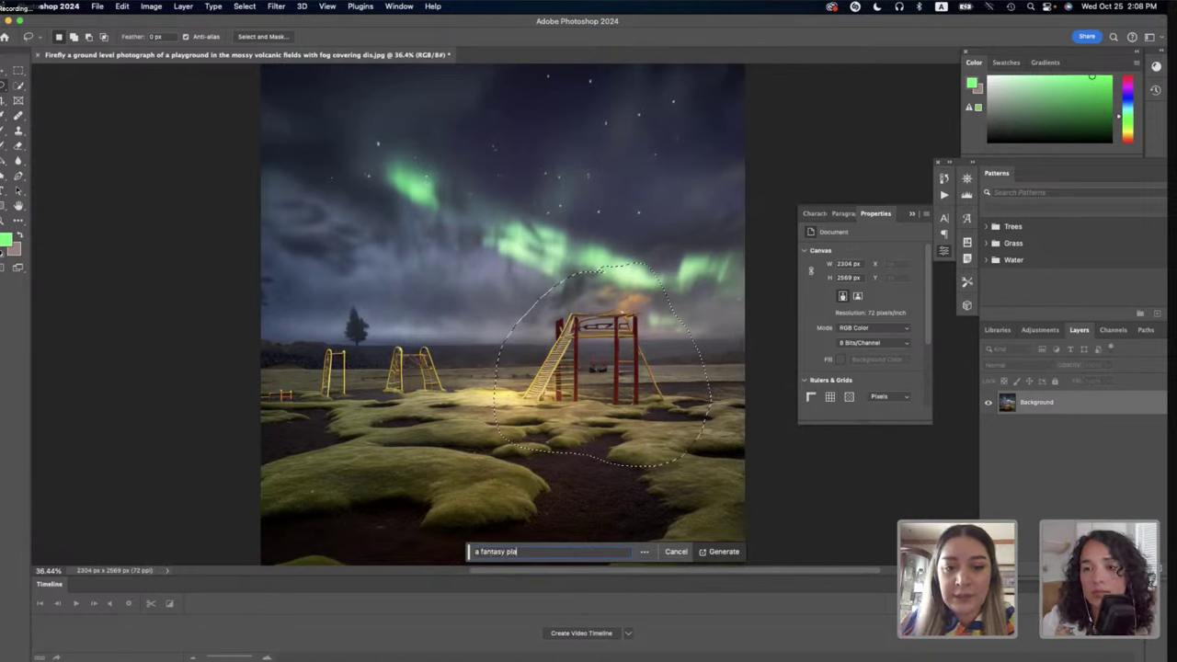
key("BackSpace")
key("BackSpace")
key("BackSpace")
key("BackSpace")
key("BackSpace")
key("BackSpace")
key("BackSpace")
key("BackSpace")
key("BackSpace")
key("BackSpace")
key("BackSpace")
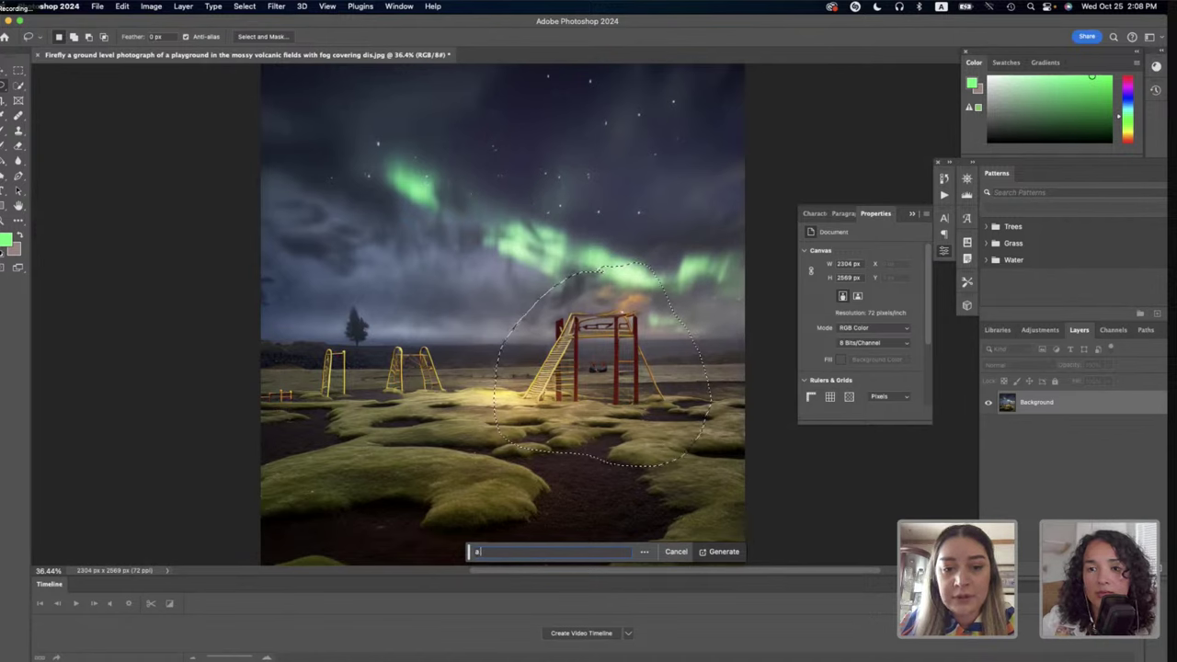
Generate a replacement for the lassoed climbing frame with the Generative Fill prompt "a playground in Iceland".
type("playgrou")
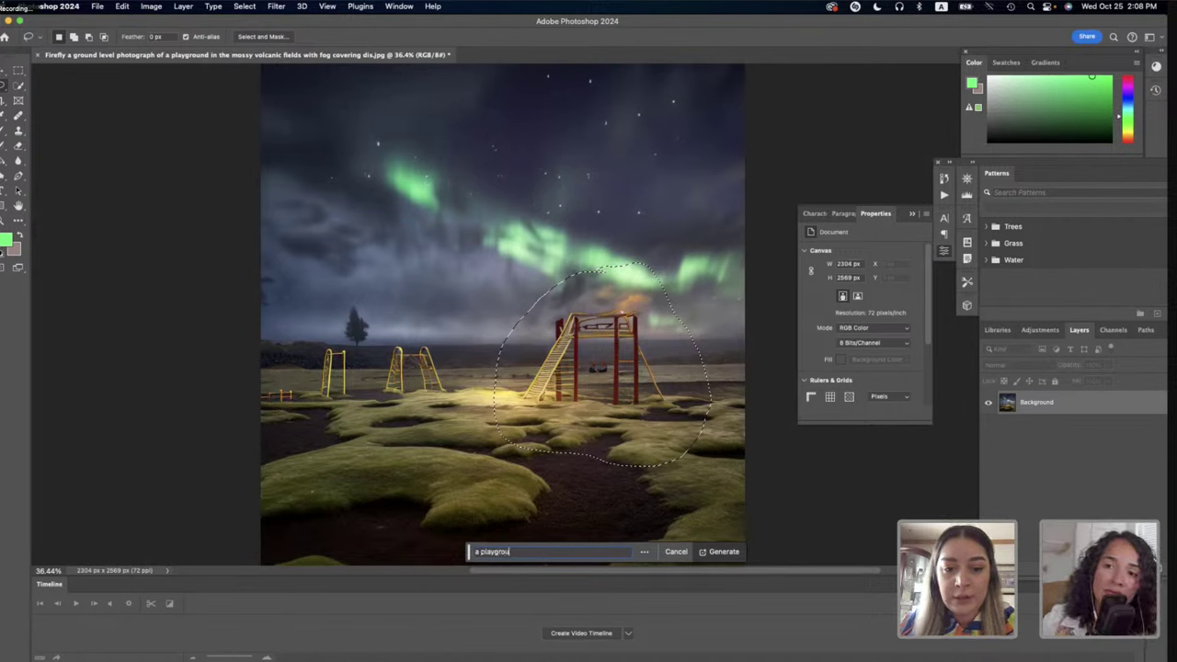
type("nd in")
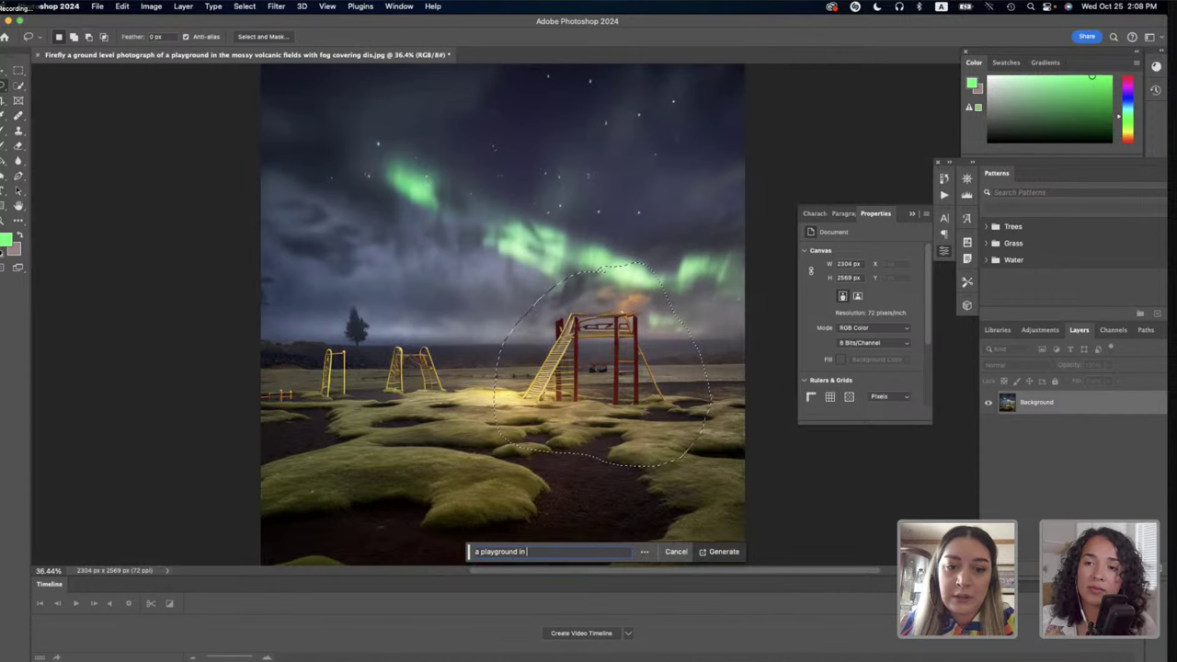
type(" the vo")
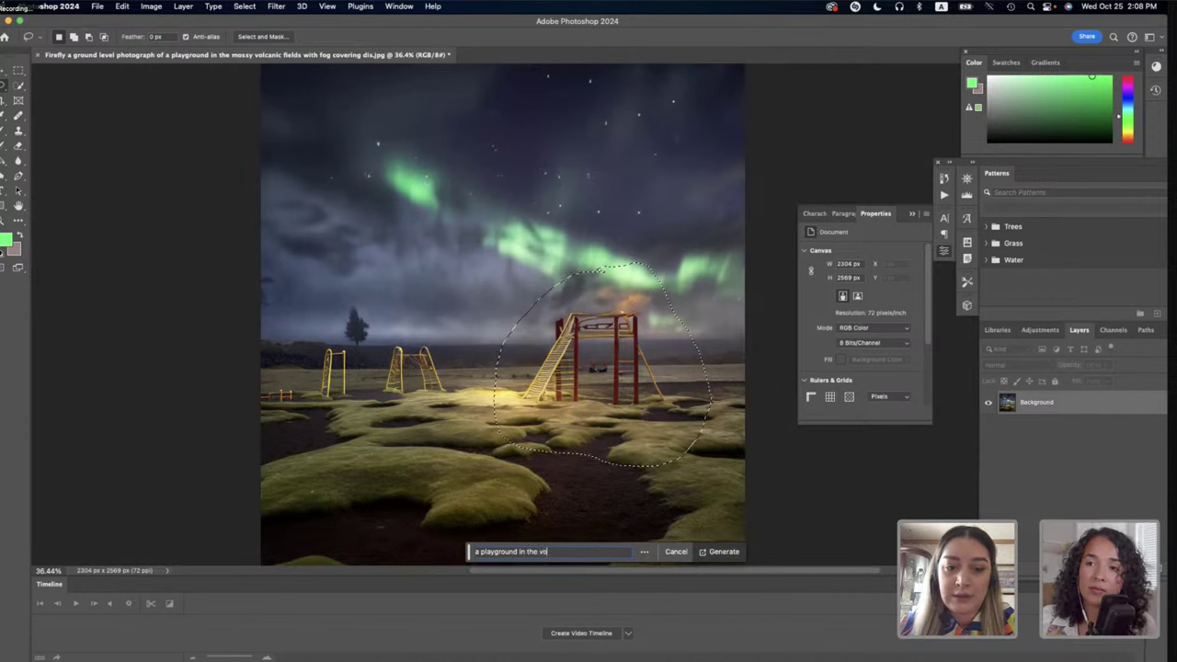
key("BackSpace")
key("BackSpace")
key("BackSpace")
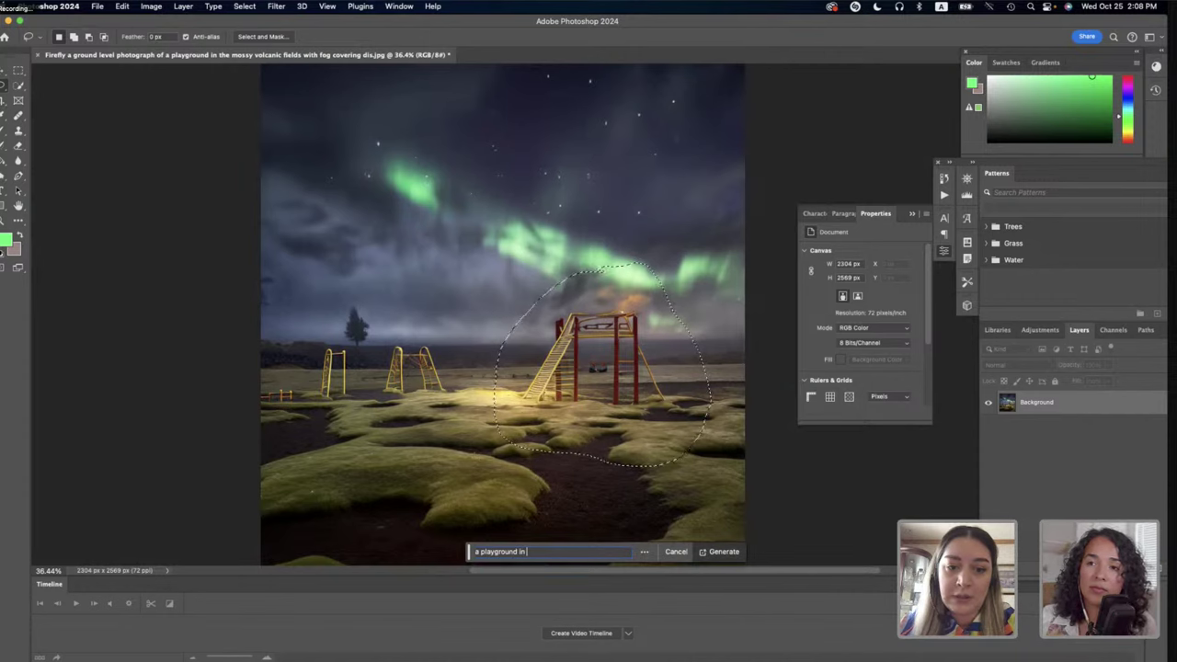
type("Icela")
key("BackSpace")
key("BackSpace")
key("BackSpace")
key("BackSpace")
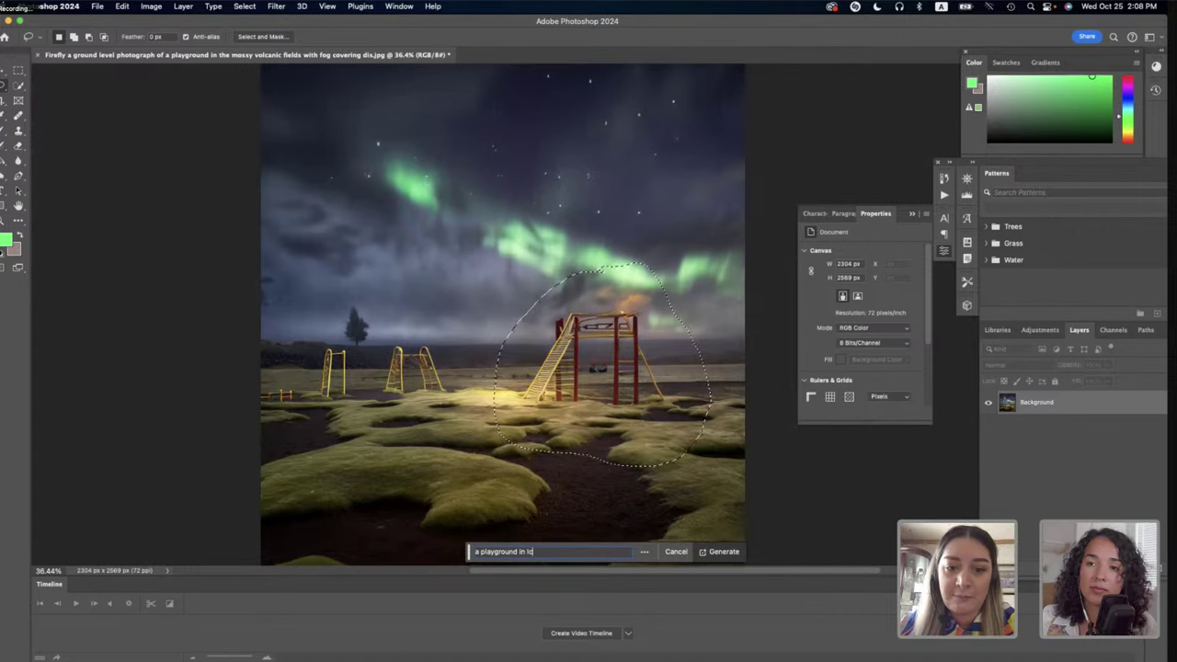
type("celand")
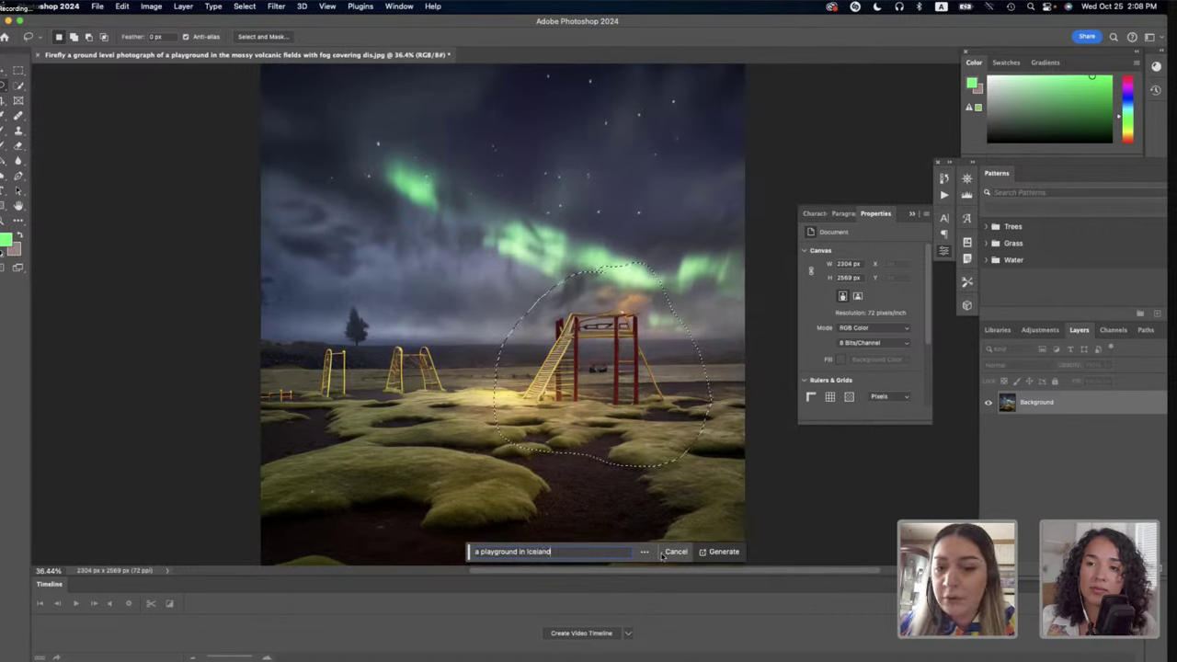
left_click(716, 556)
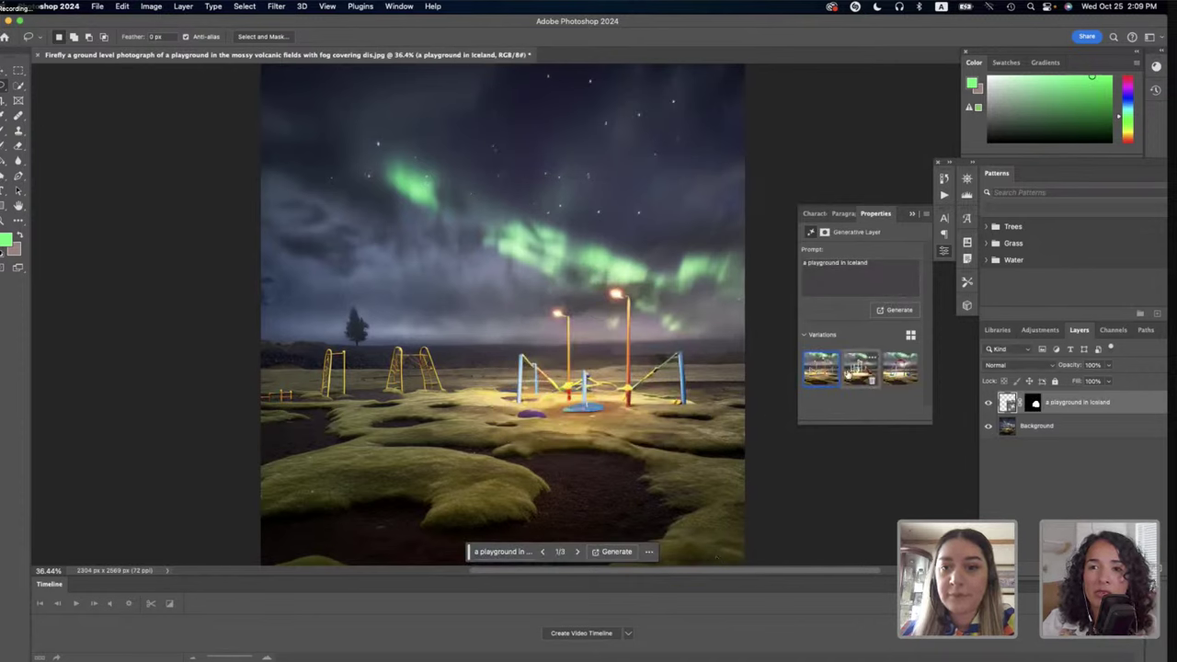
Compare the three playground variations and select the second one, with the red slide and the orange-topped tower.
left_click(847, 373)
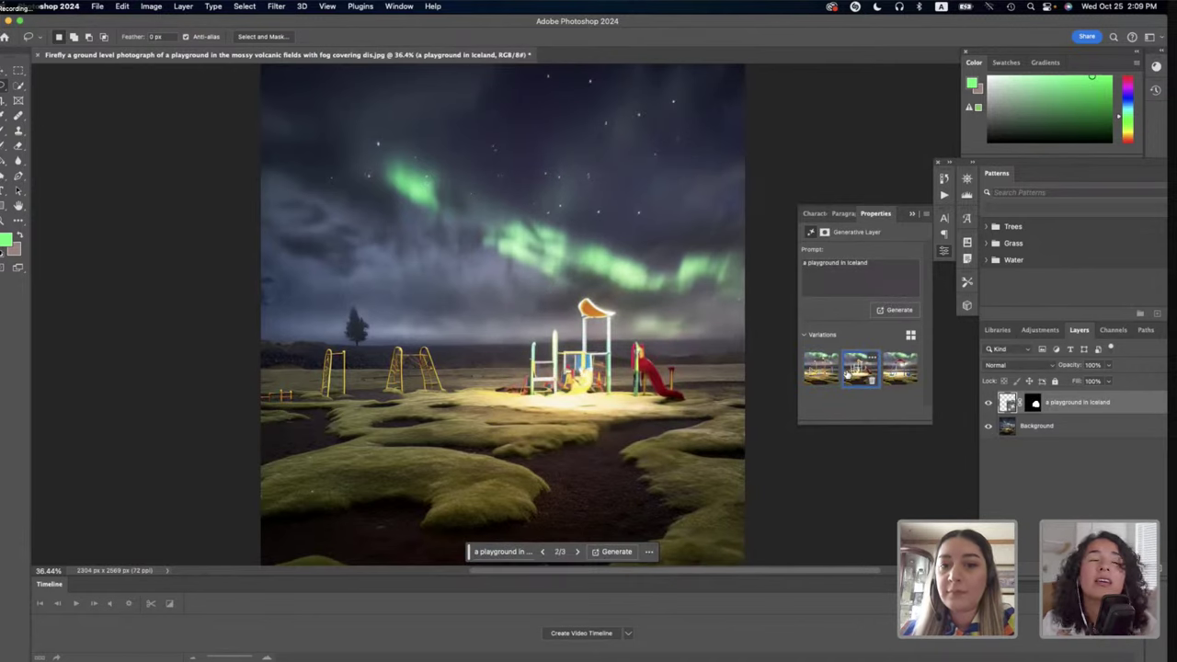
left_click(897, 375)
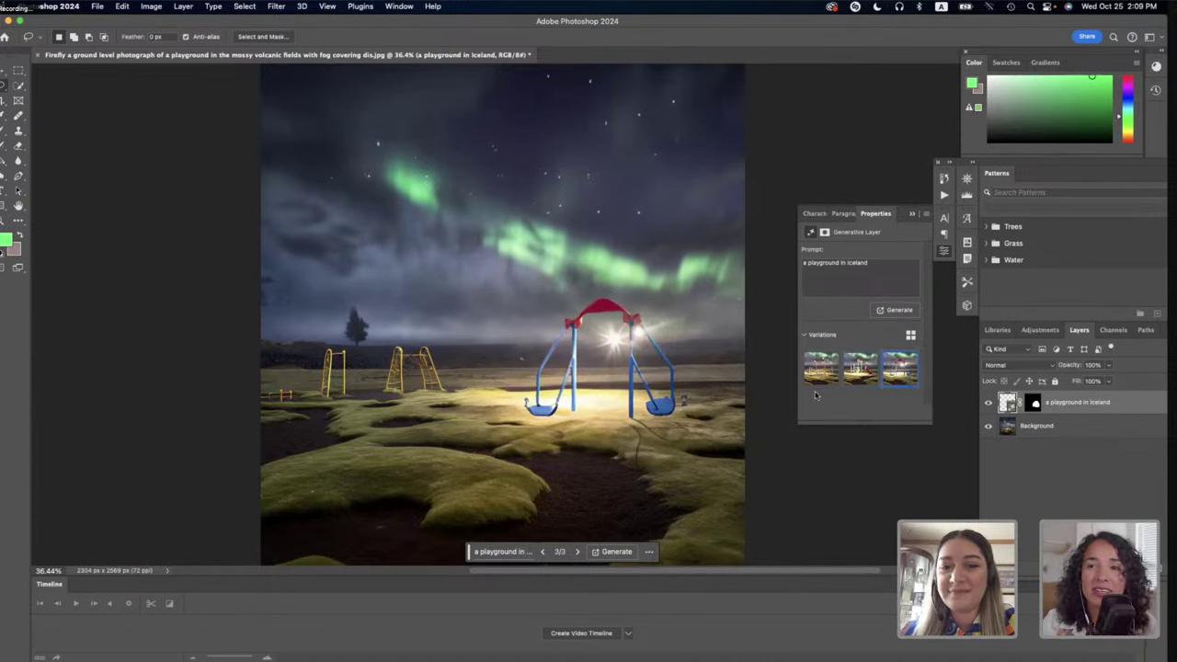
left_click(858, 365)
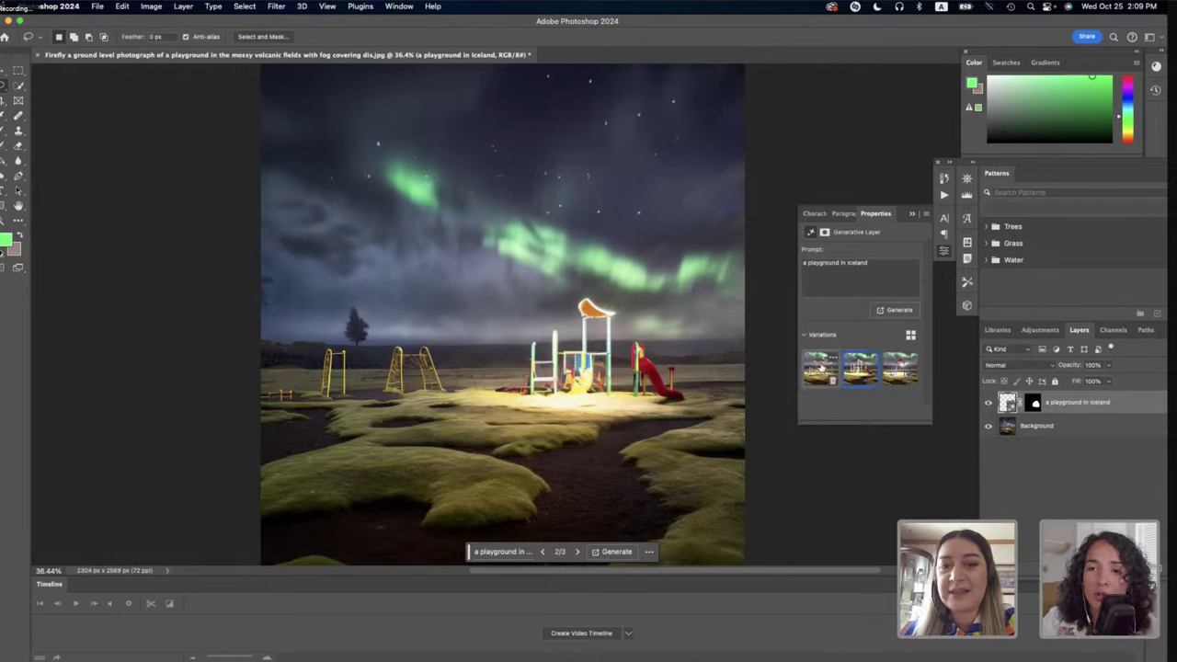
left_click(512, 554)
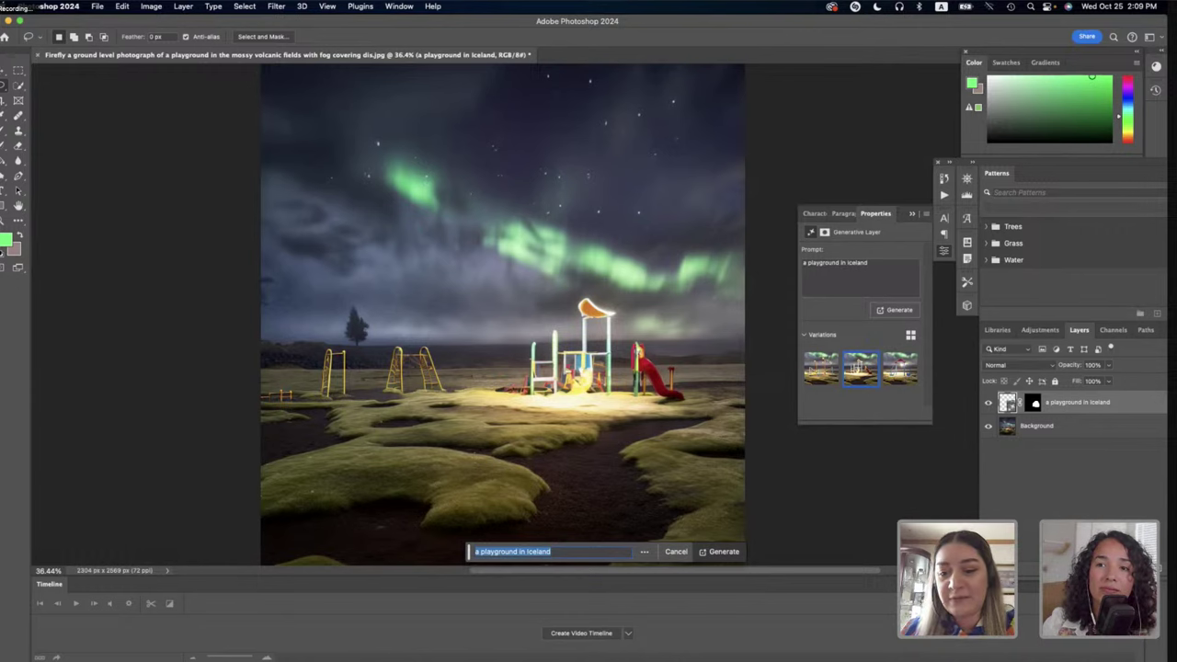
key("BackSpace")
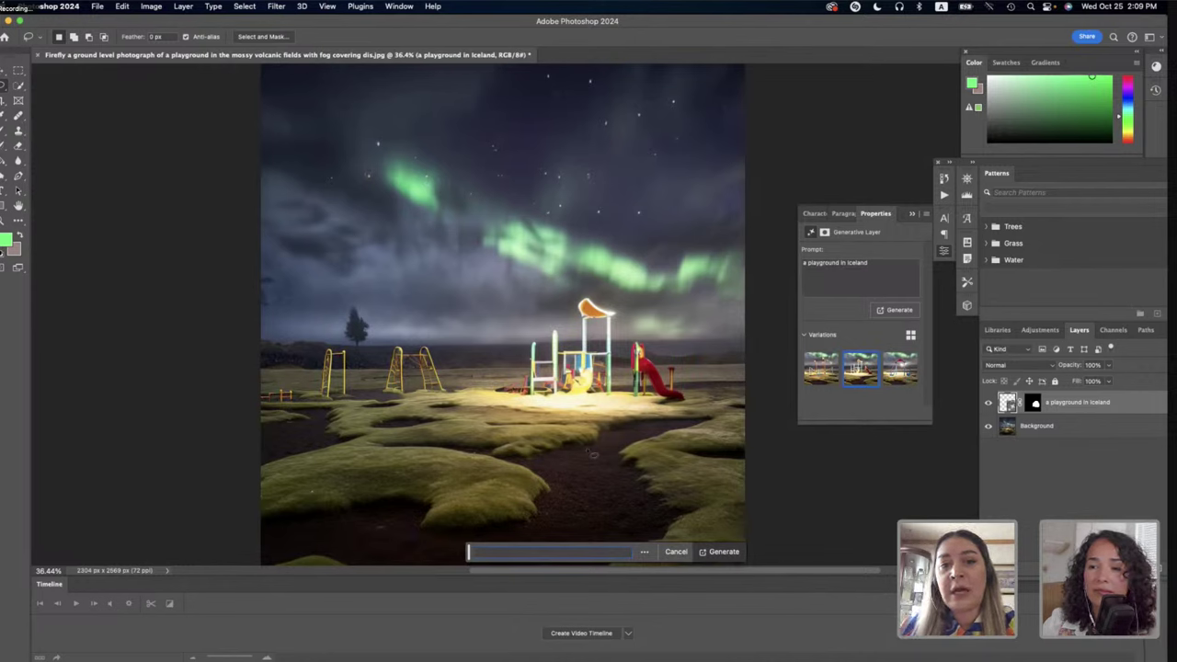
left_click(827, 367)
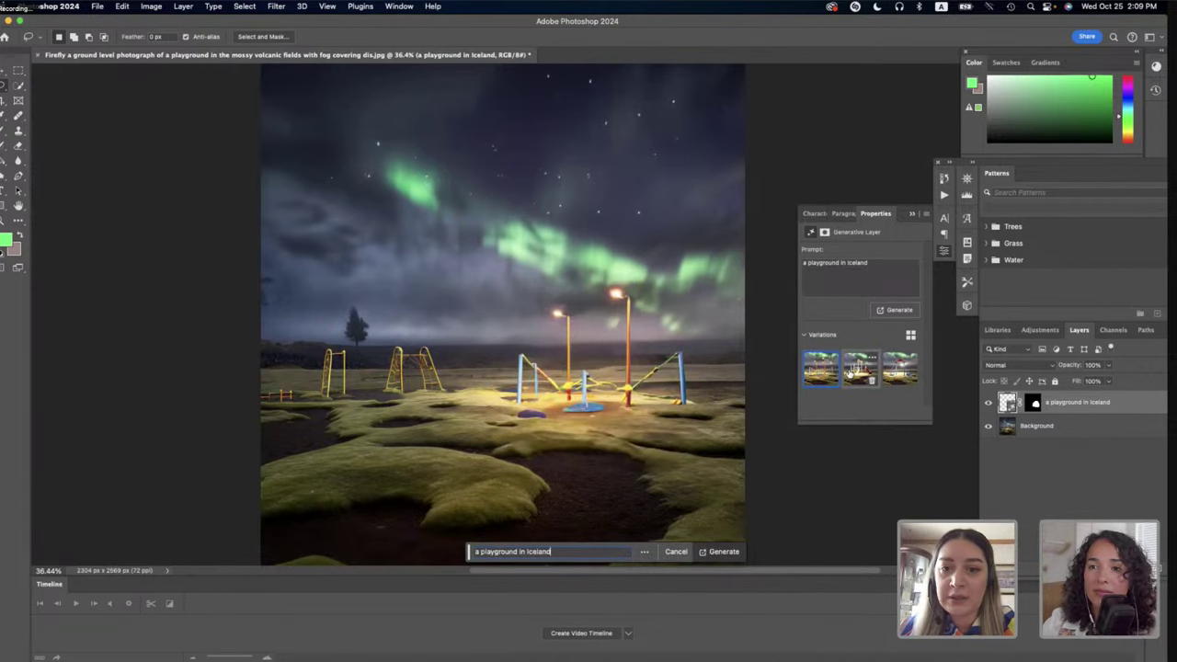
left_click(859, 369)
left_click(894, 373)
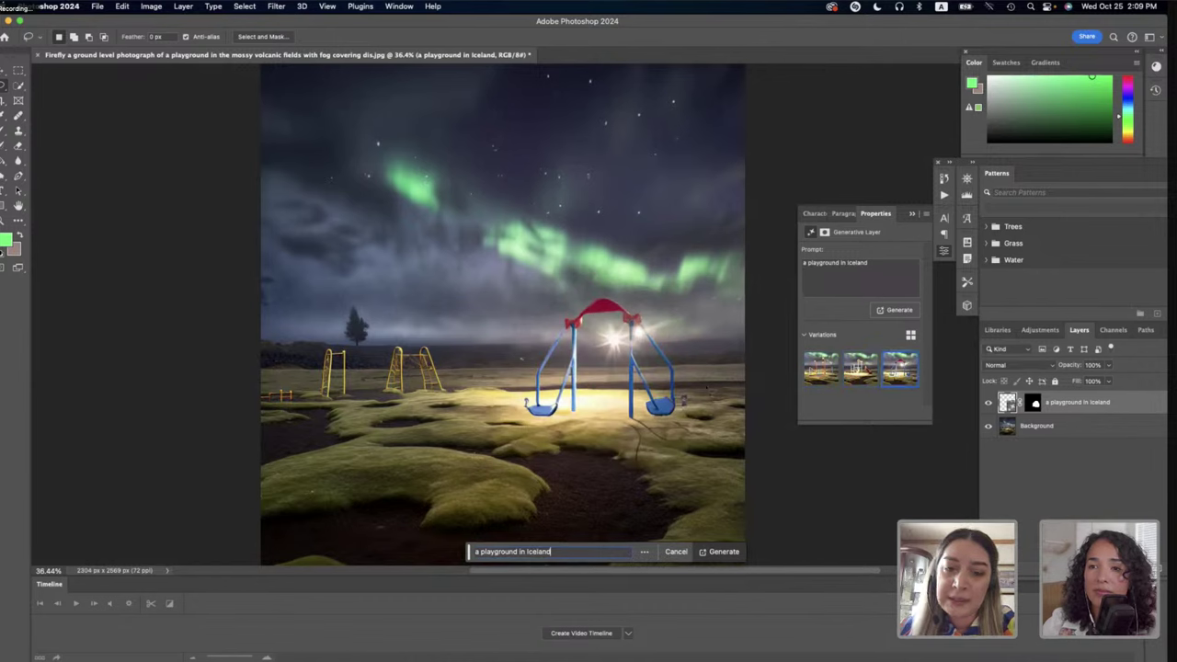
left_click(859, 377)
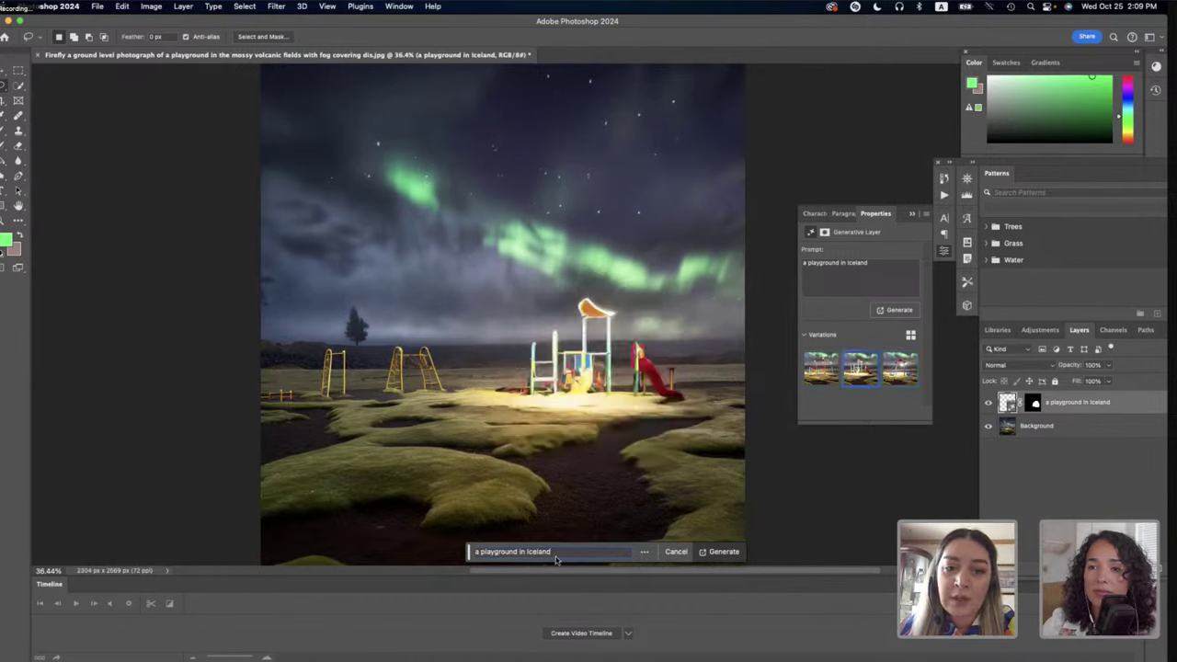
Change the Generative Fill prompt to "a colourful slide in a playground in Iceland" and generate new variations.
triple_click(479, 553)
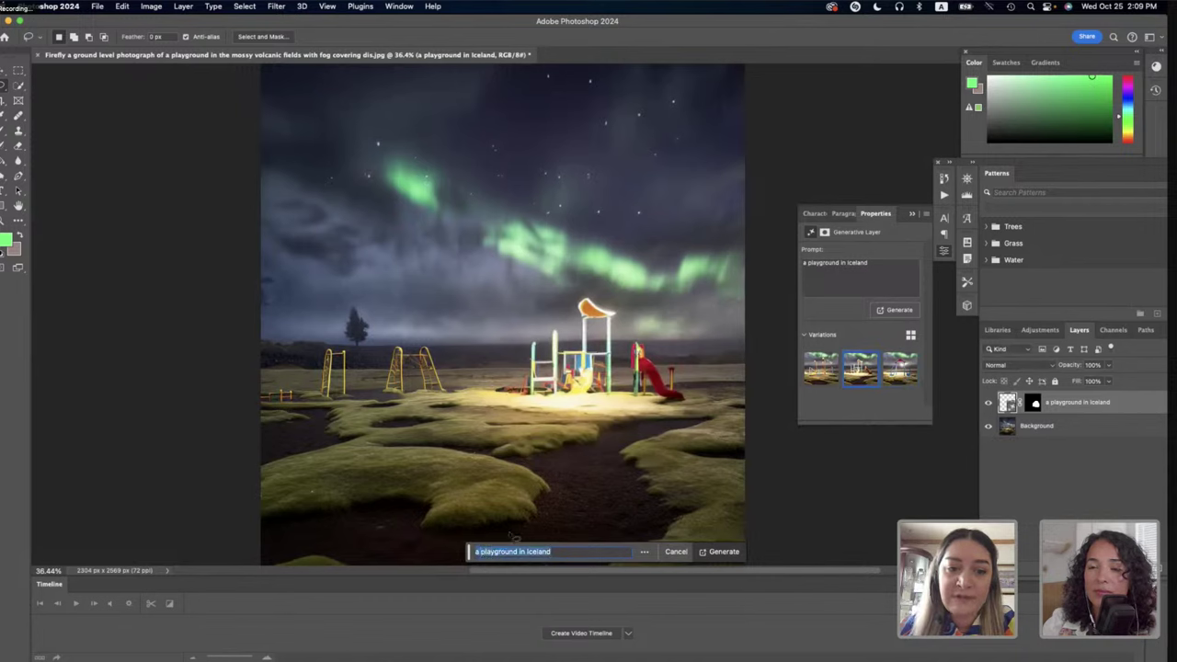
left_click(480, 552)
type("slide")
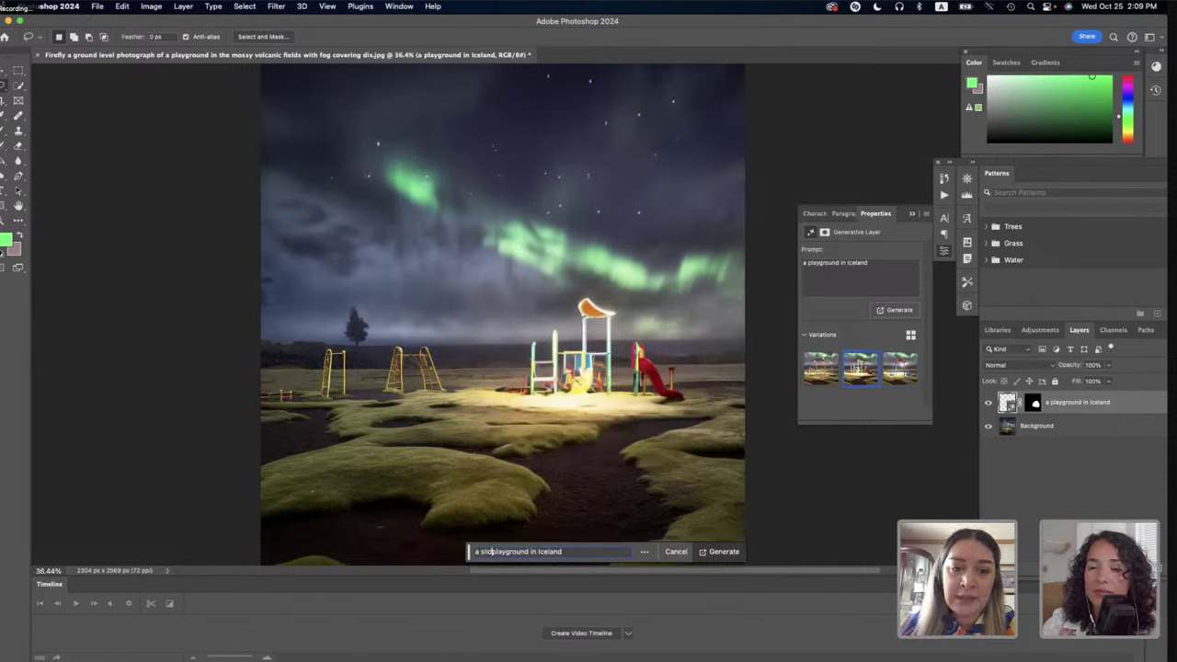
key("BackSpace")
key("BackSpace")
key("BackSpace")
key("BackSpace")
key("BackSpace")
key("BackSpace")
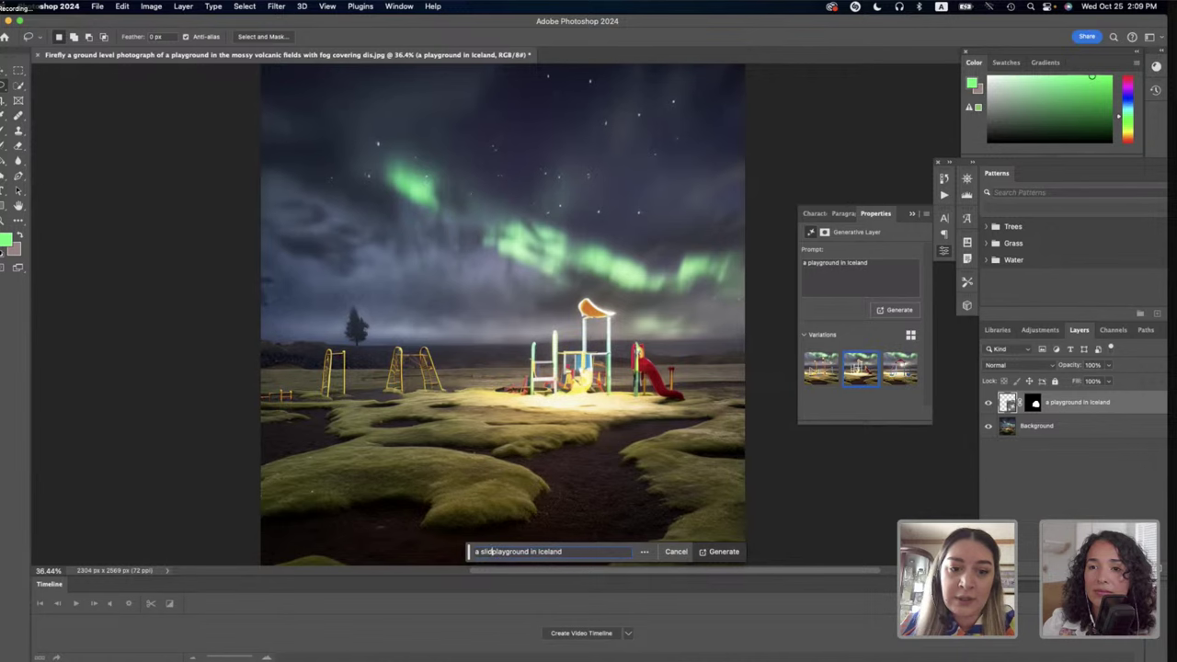
type("colour")
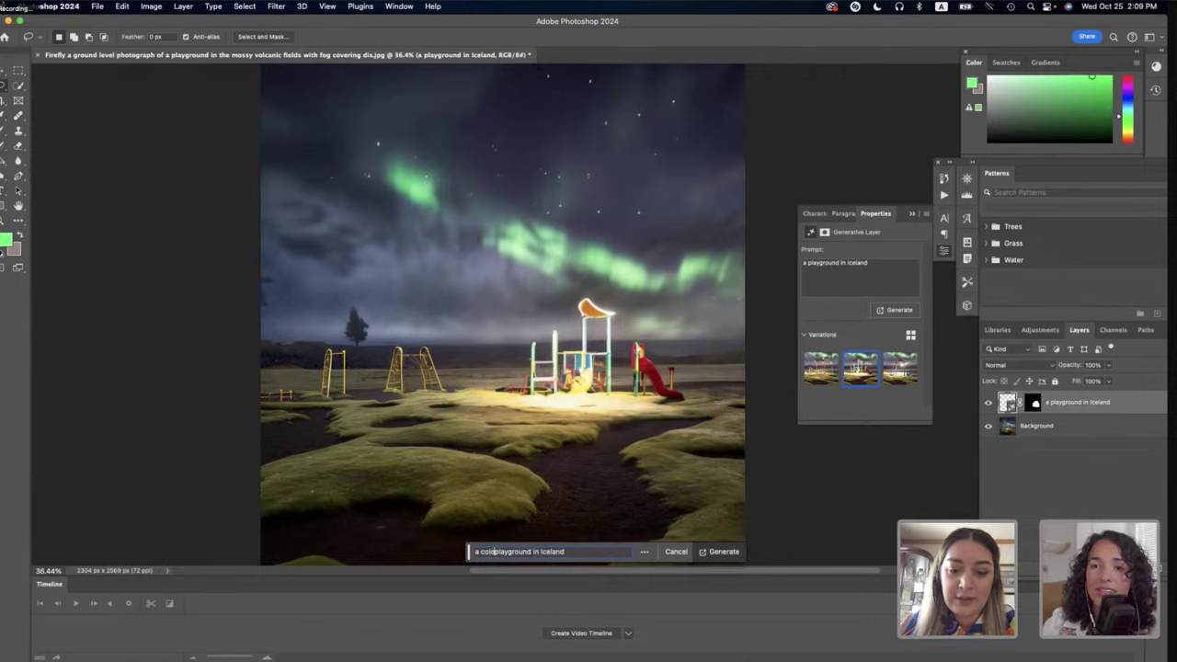
type("ful slide ")
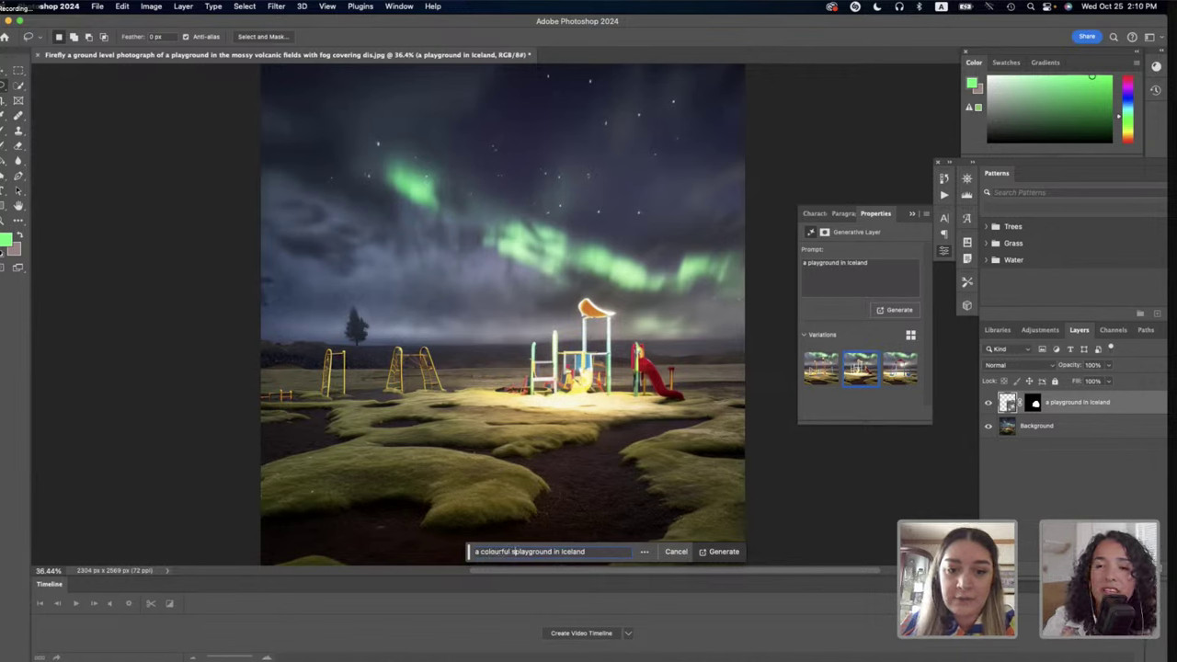
type("in a")
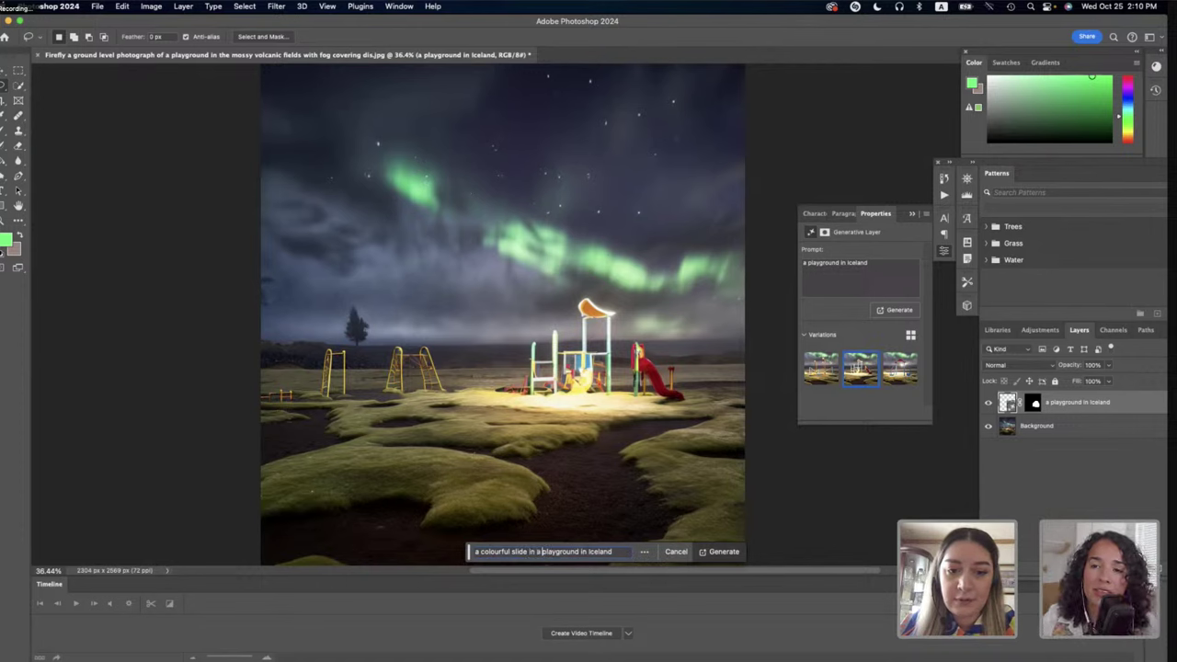
left_click(718, 552)
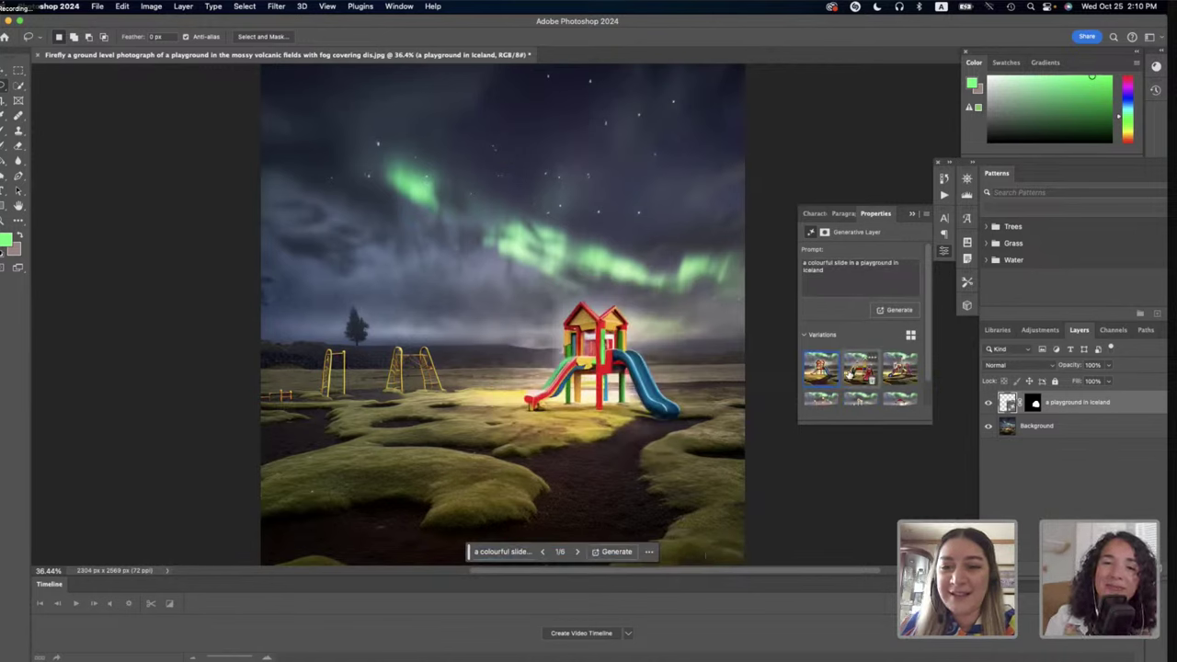
Compare the three new colourful slide variations and select the second one, with separate teal and red slides.
left_click(854, 372)
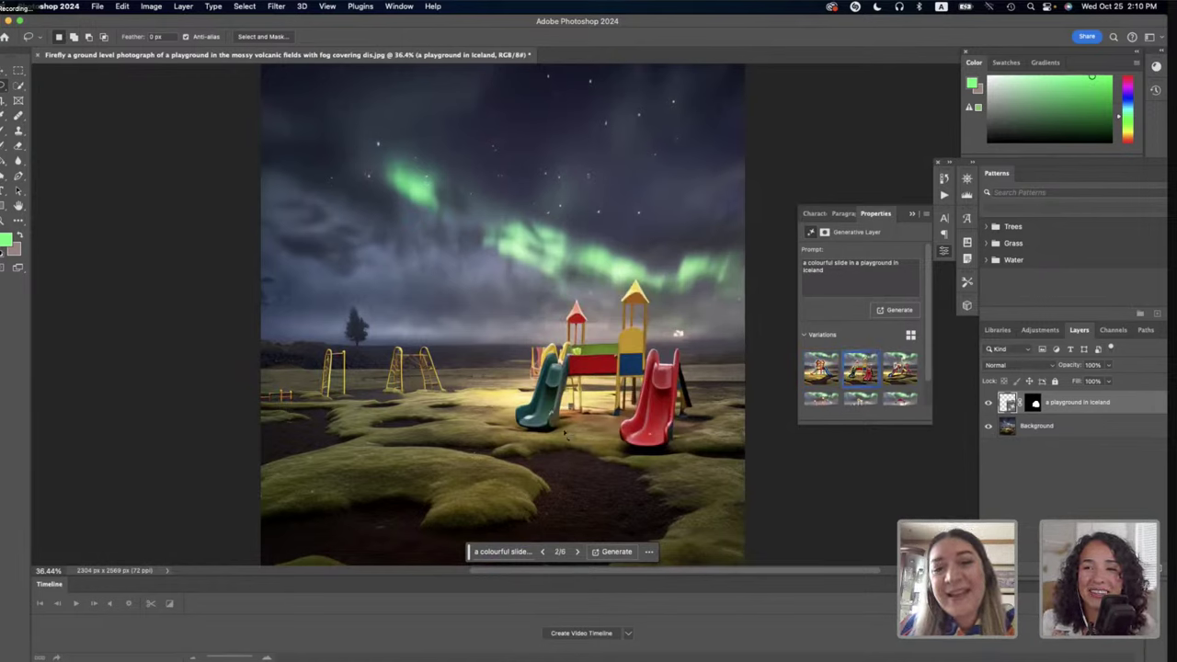
left_click(891, 377)
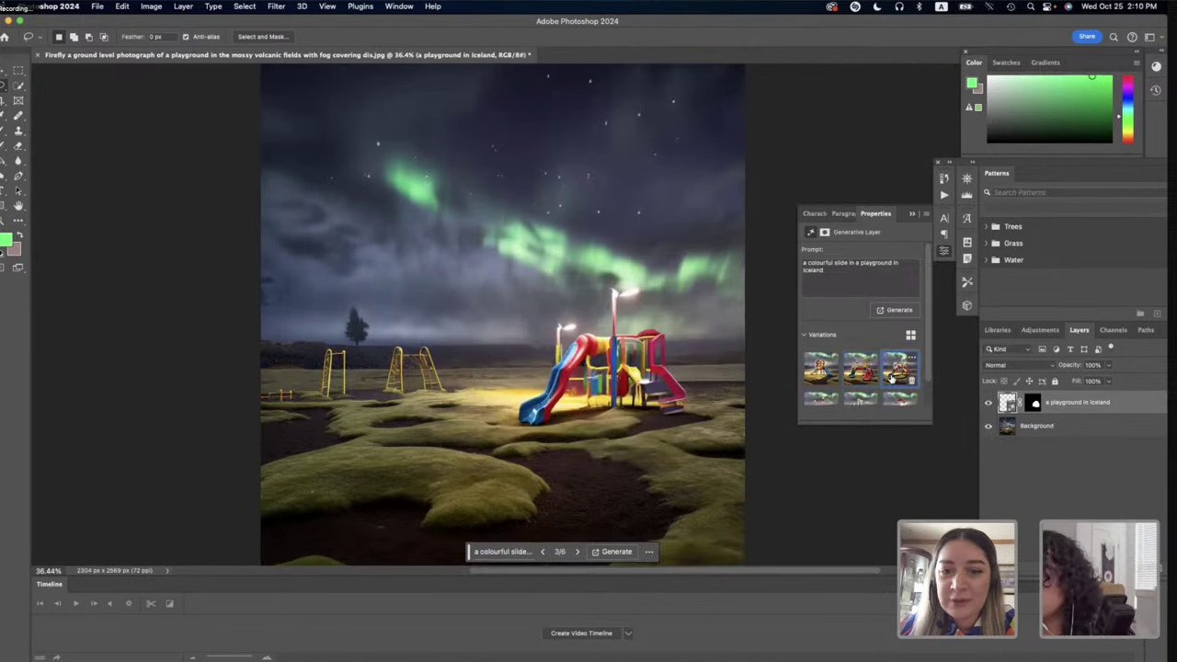
left_click(811, 381)
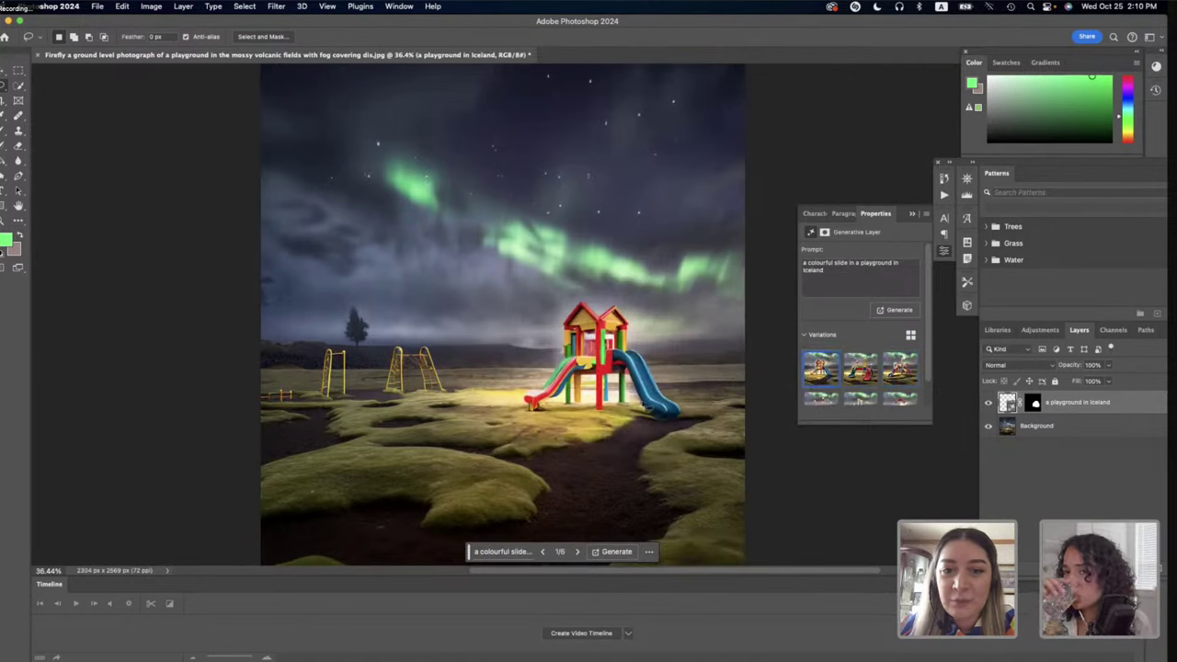
left_click(859, 376)
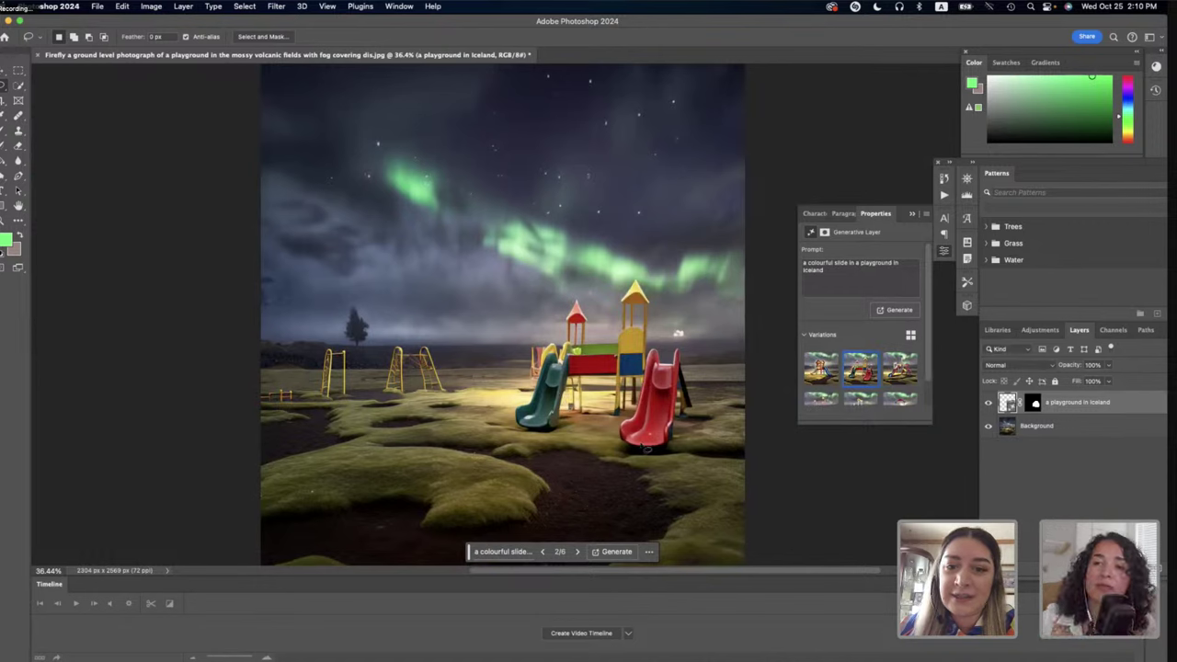
Change the Generative Fill prompt to "a colourful slide in the shape of a whale in a playground in Iceland" and generate new variations.
left_click(507, 558)
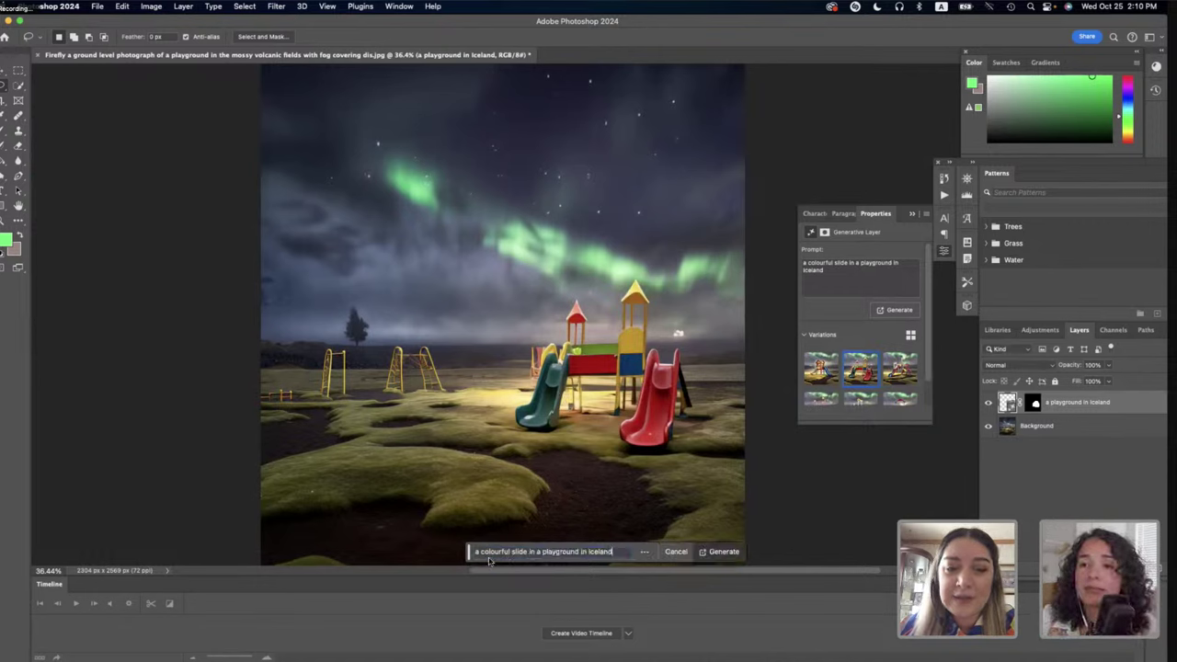
triple_click(497, 552)
left_click(497, 552)
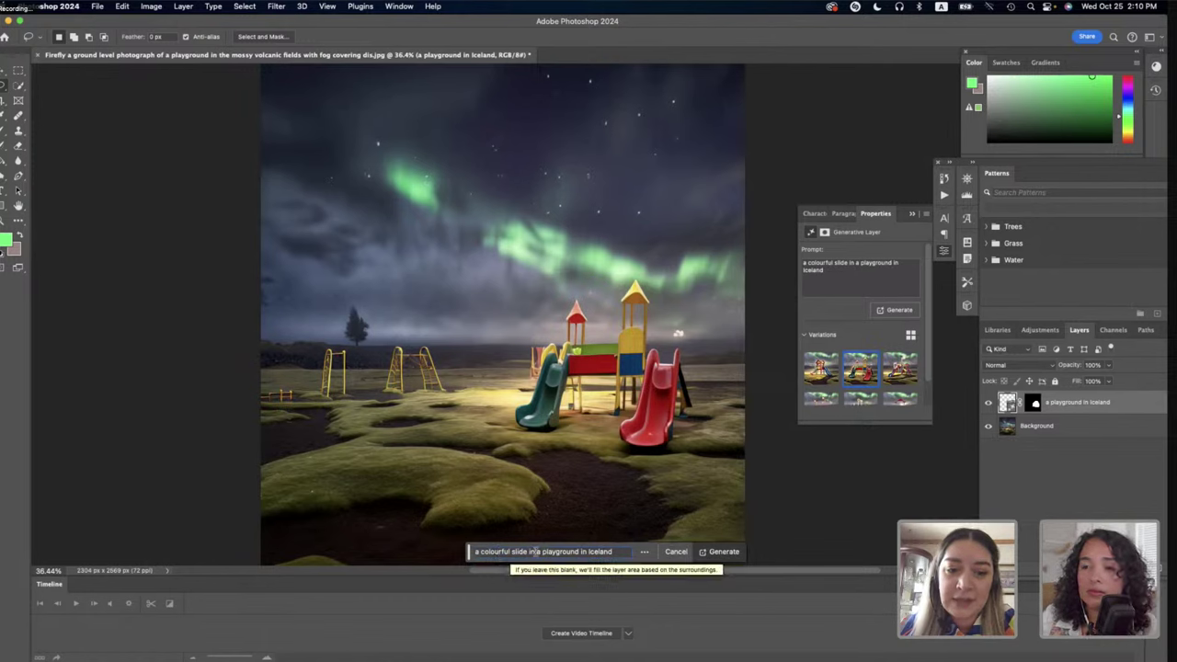
triple_click(537, 552)
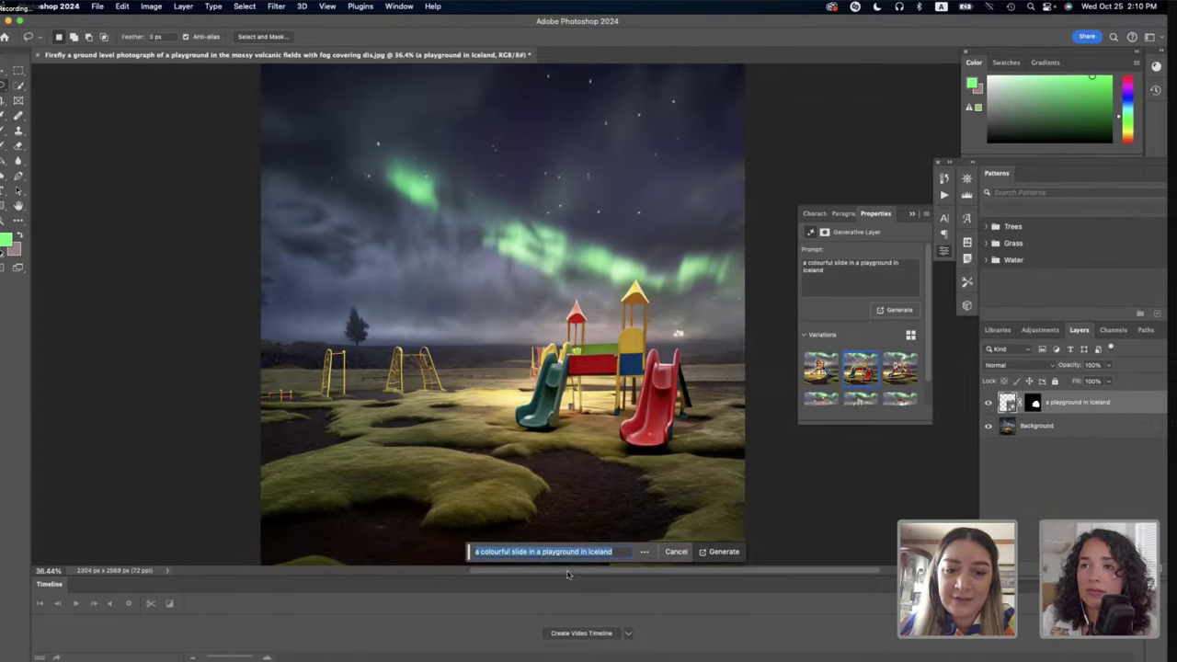
left_click(537, 552)
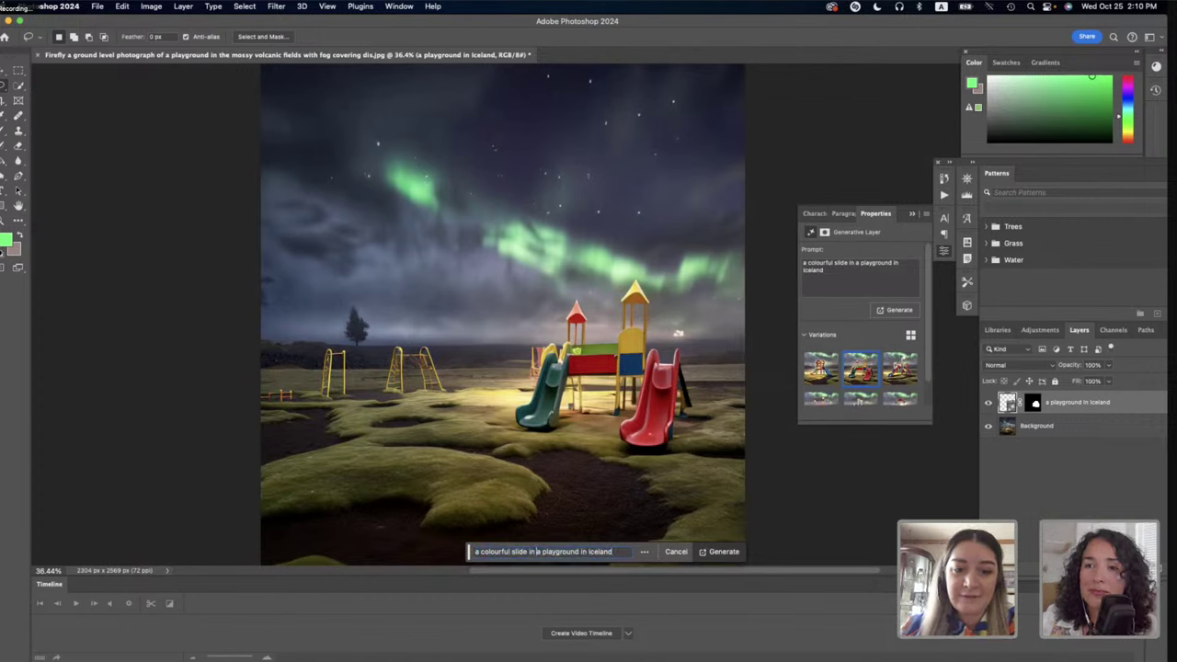
type("the shape")
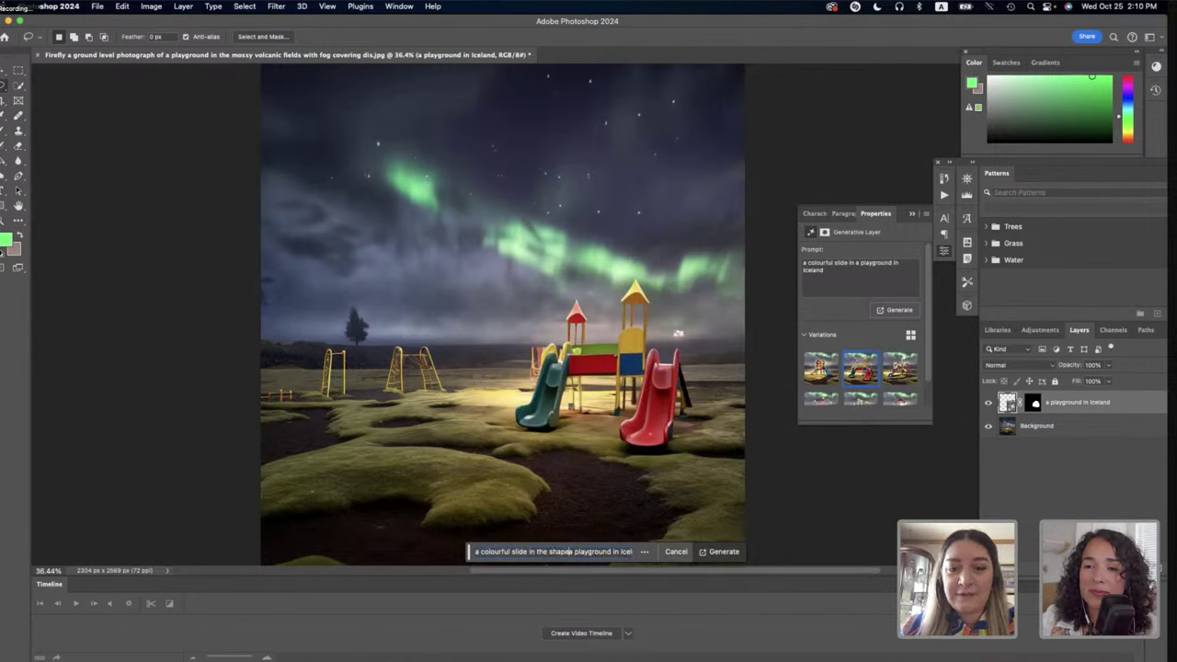
type(" o")
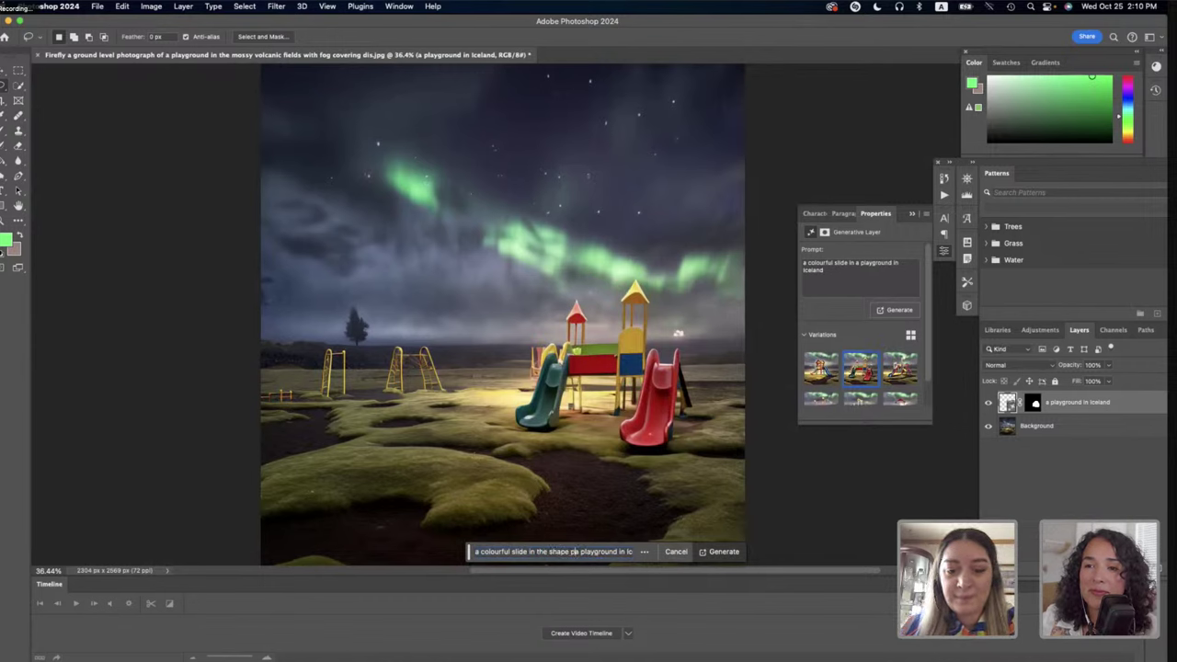
type("f a whale ")
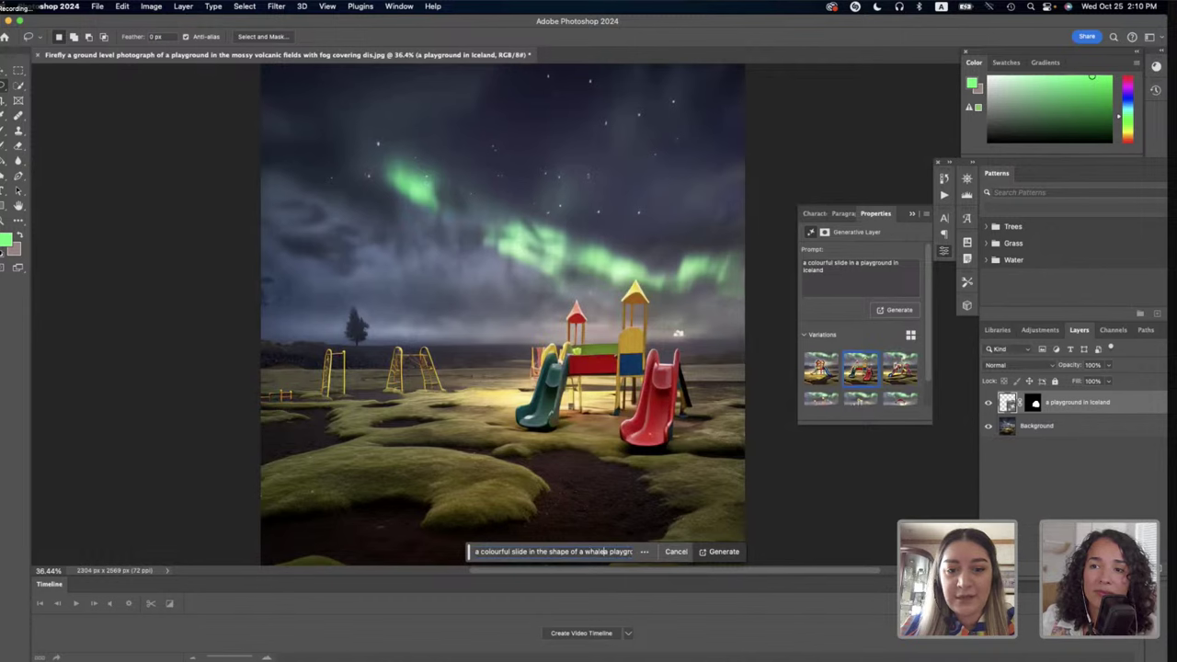
type("in")
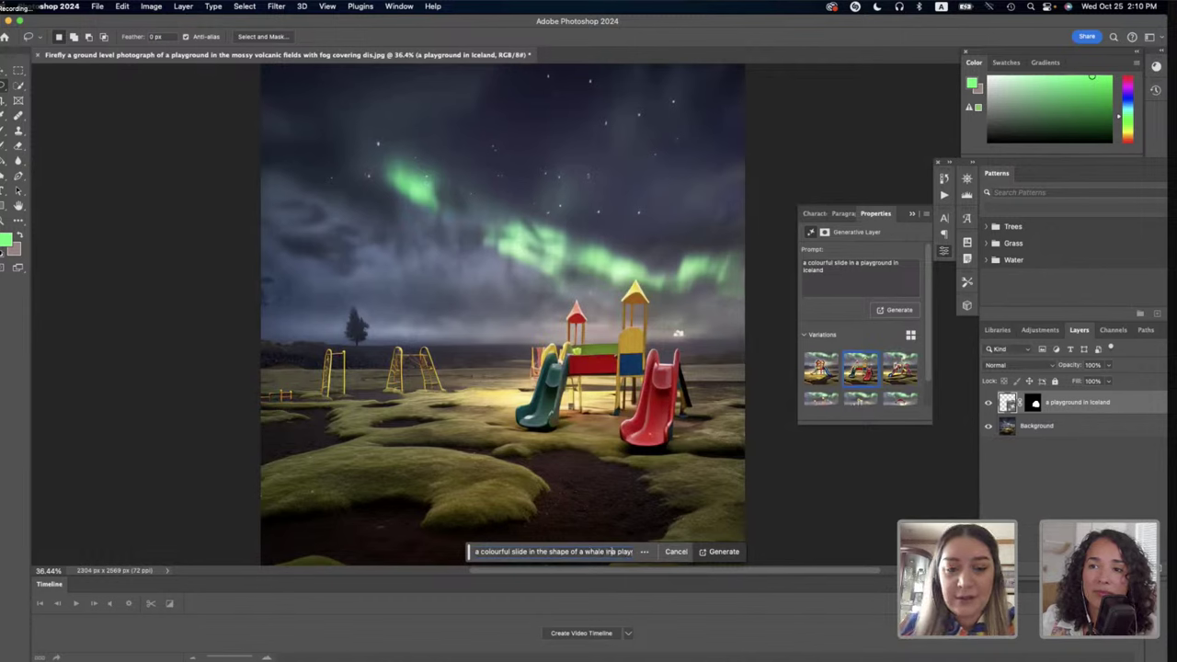
left_click(705, 553)
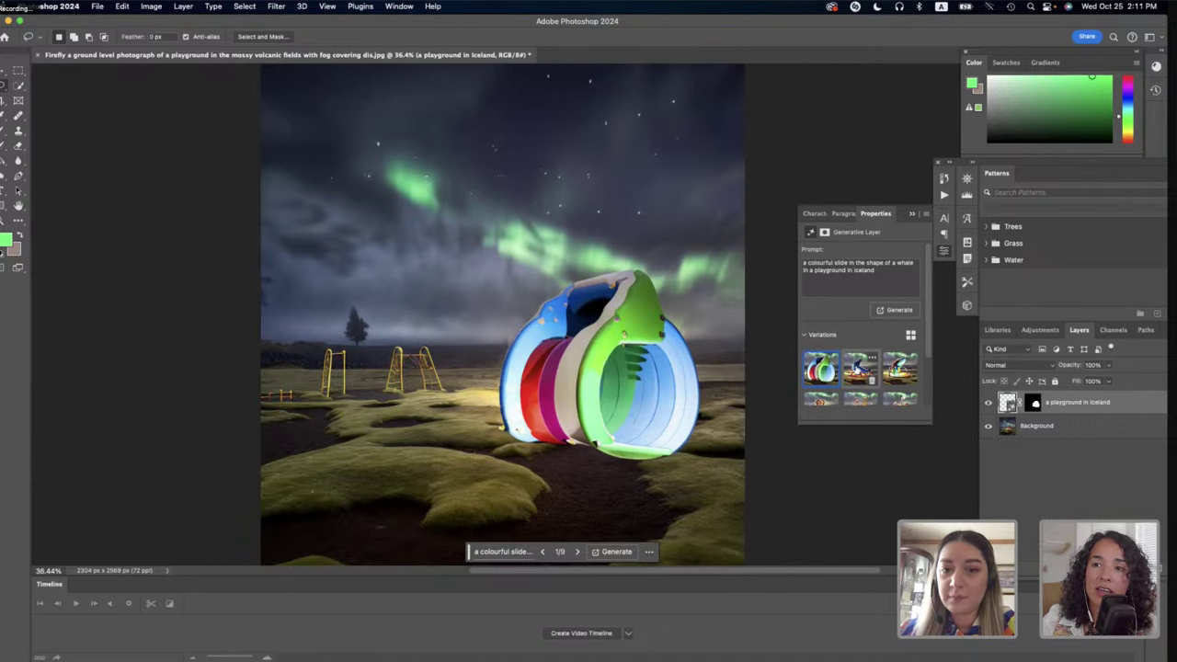
Compare the three whale slide variations and select the second one, the blue whale on a red frame.
left_click(855, 370)
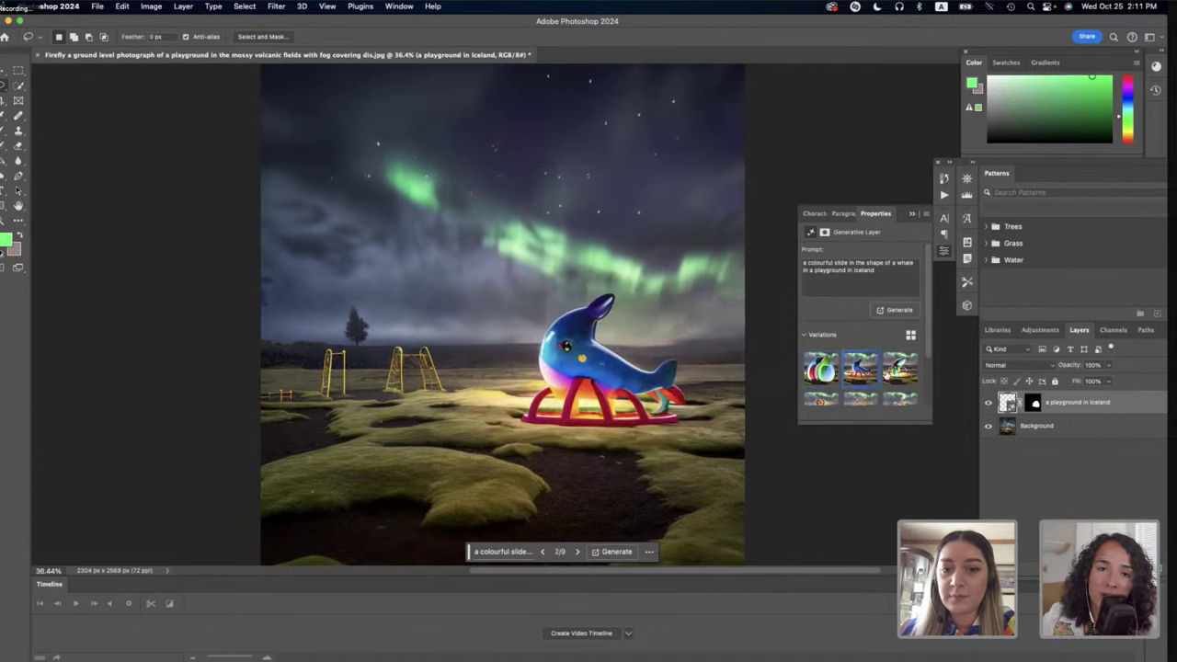
left_click(897, 370)
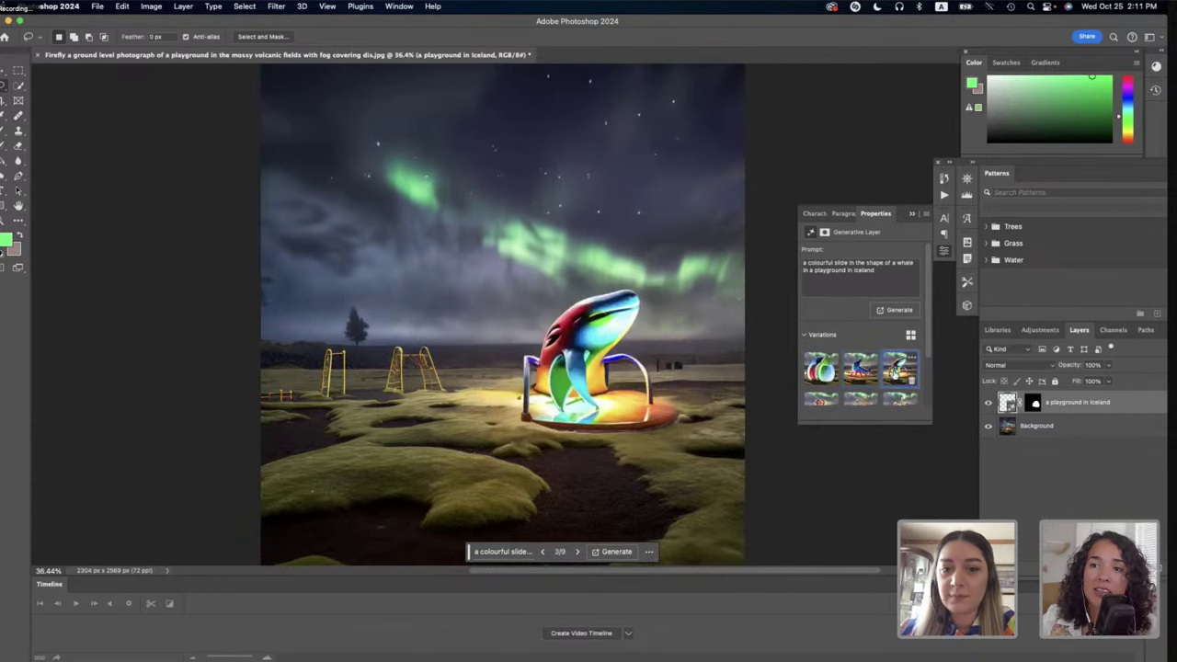
left_click(856, 372)
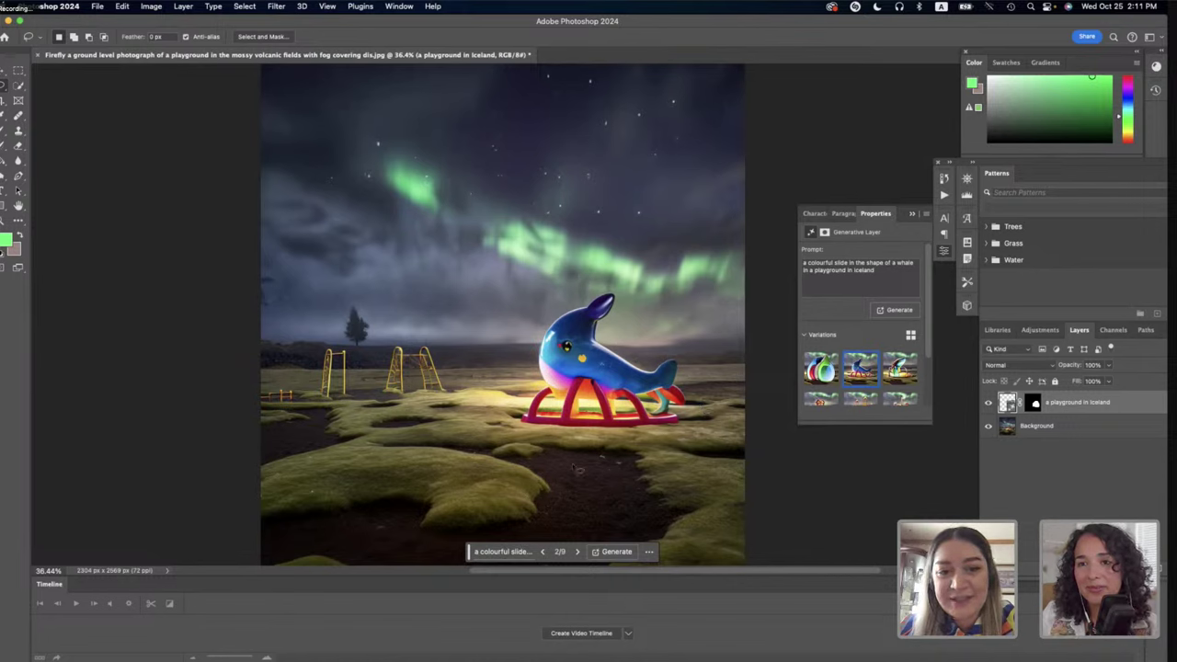
Remove the word "colourful" from the Generative Fill prompt of the whale slide.
left_click(501, 555)
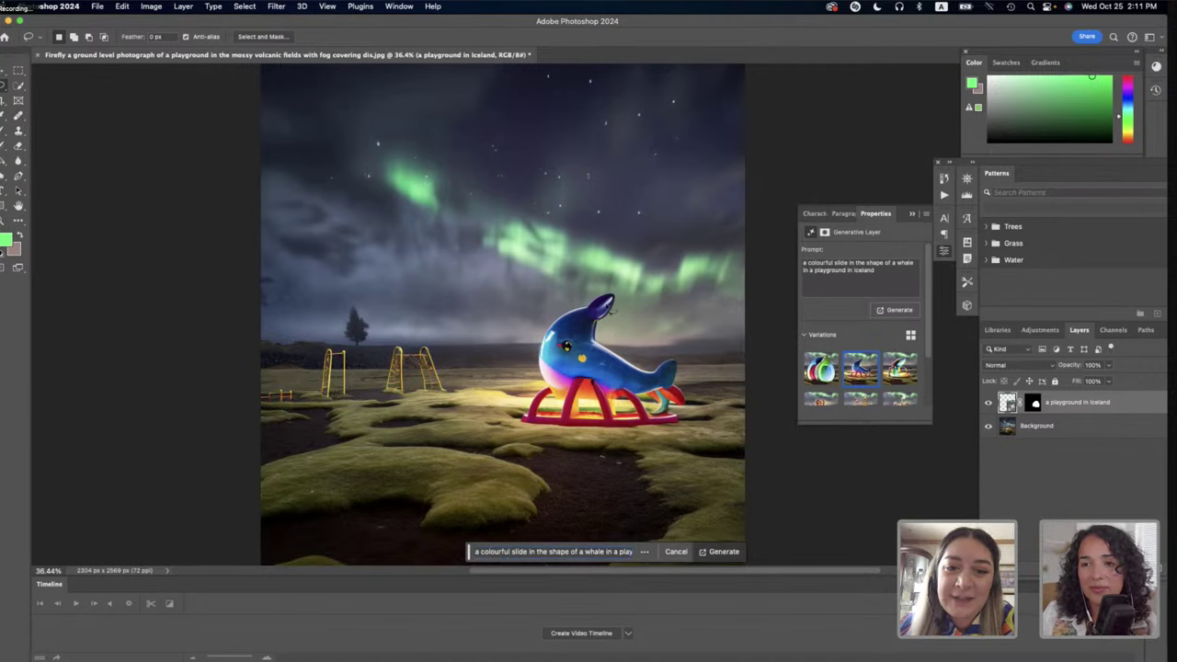
triple_click(494, 552)
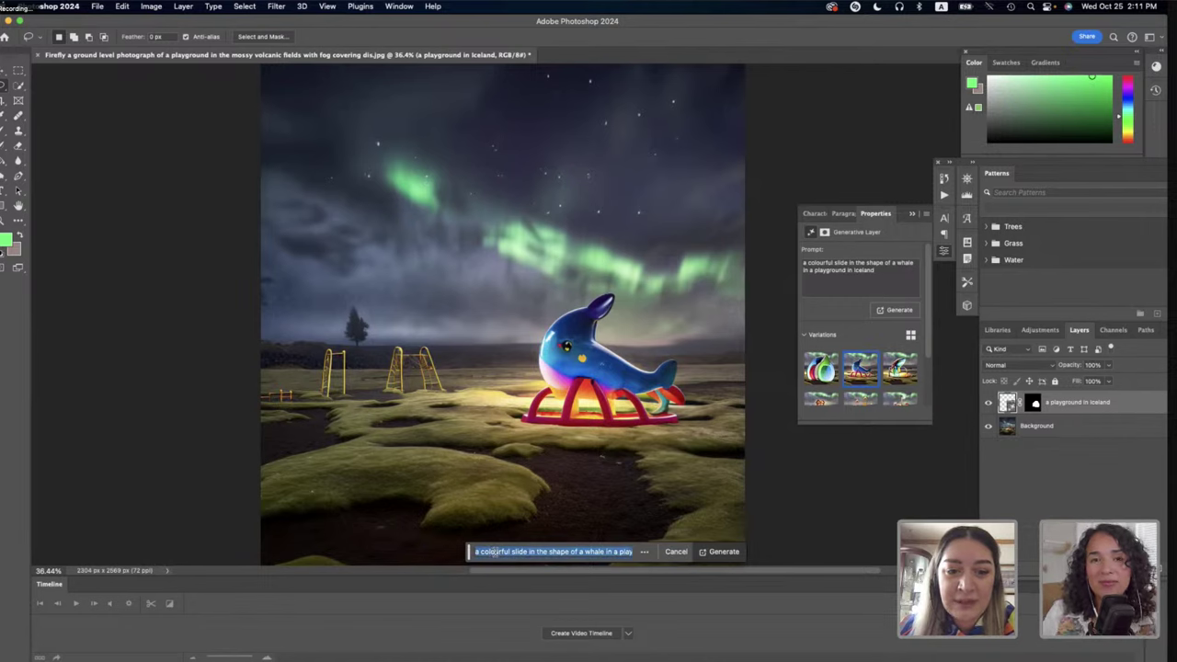
left_click(494, 552)
triple_click(494, 552)
left_click(494, 552)
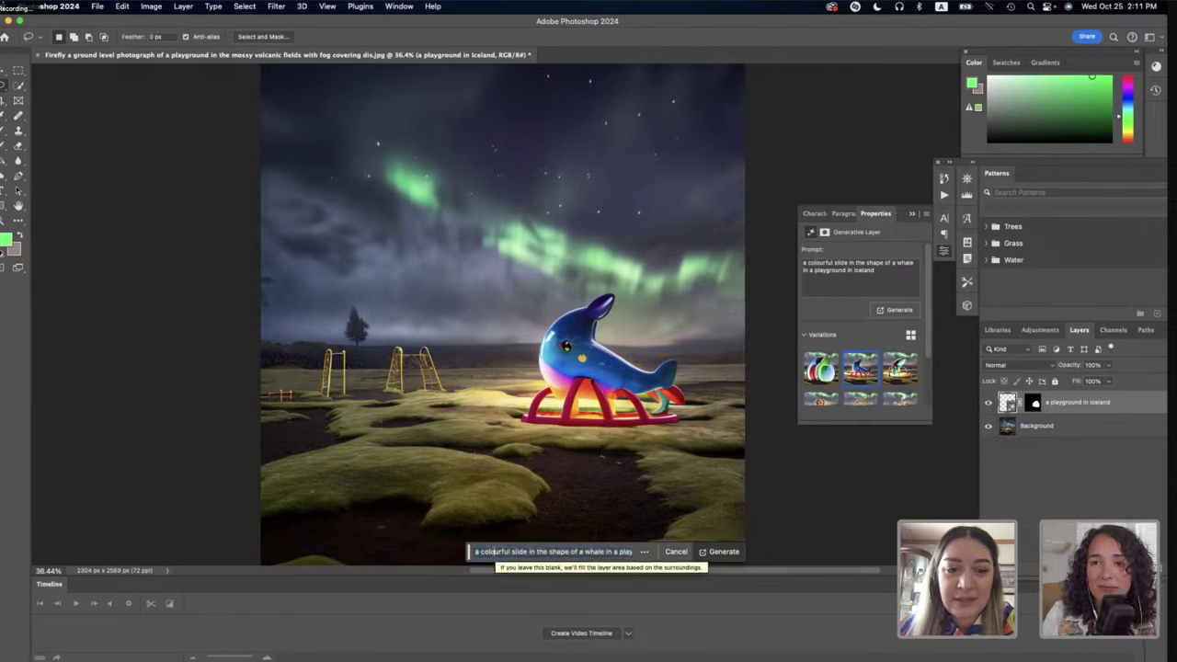
key("BackSpace")
key("BackSpace")
key("BackSpace")
key("BackSpace")
key("BackSpace")
key("BackSpace")
key("BackSpace")
key("BackSpace")
key("BackSpace")
key("BackSpace")
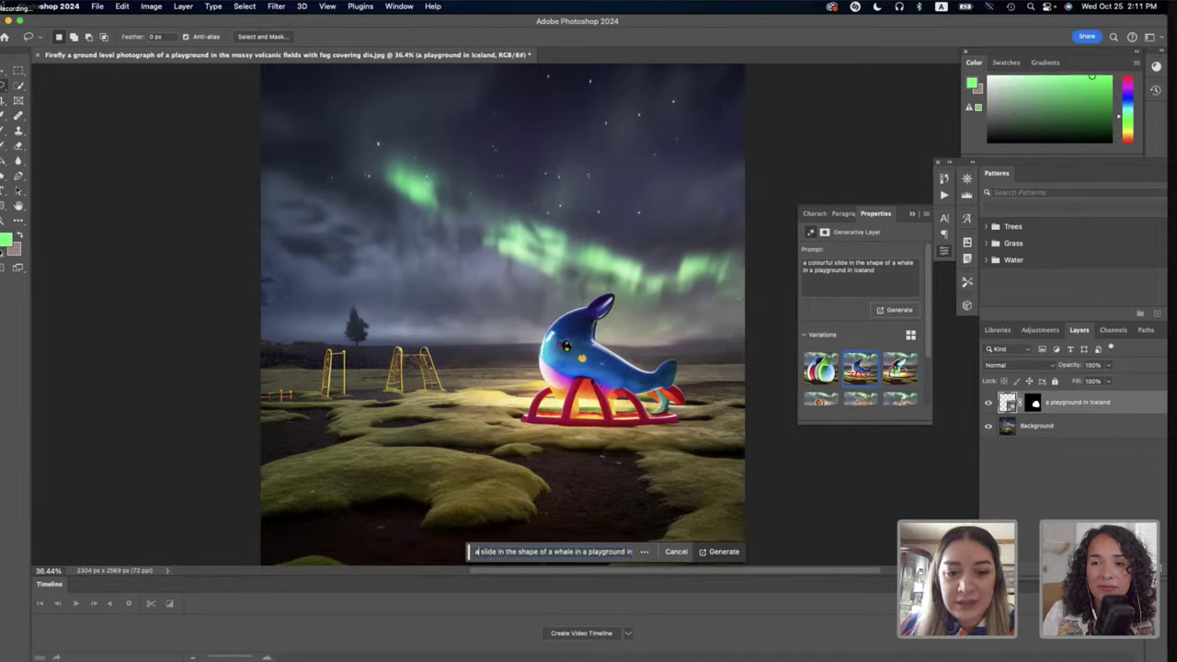
Remove "in Iceland" so the prompt reads "a slide in the shape of a whale in a playground", and generate new variations.
triple_click(596, 552)
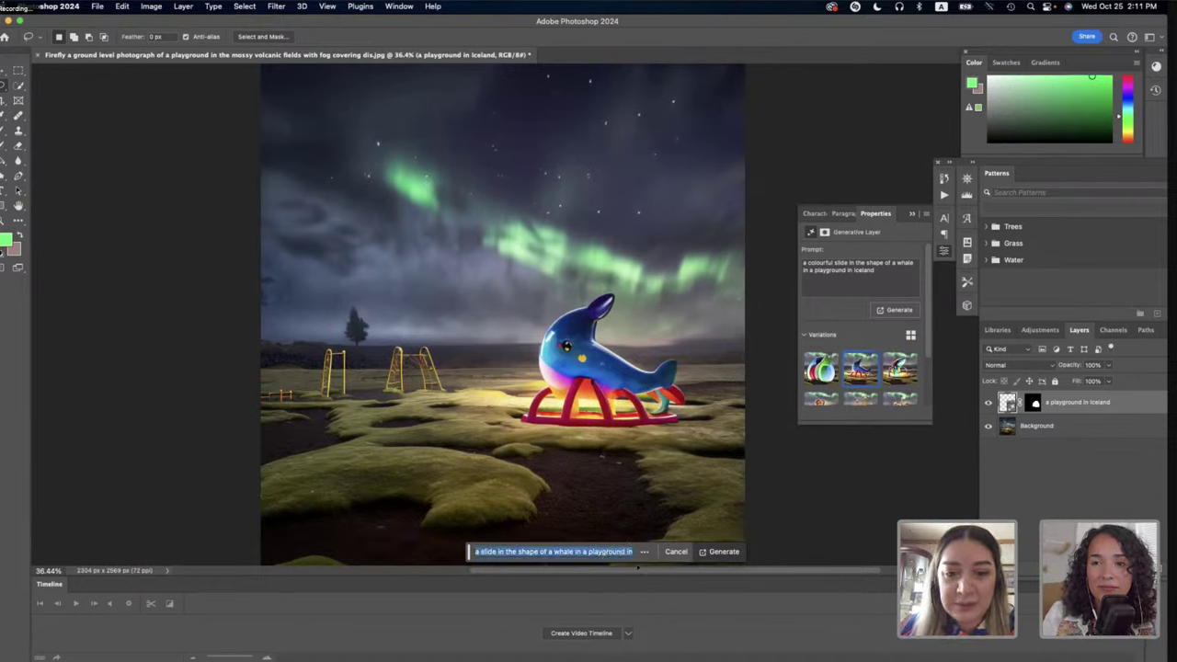
left_click(631, 552)
triple_click(631, 553)
left_click(629, 555)
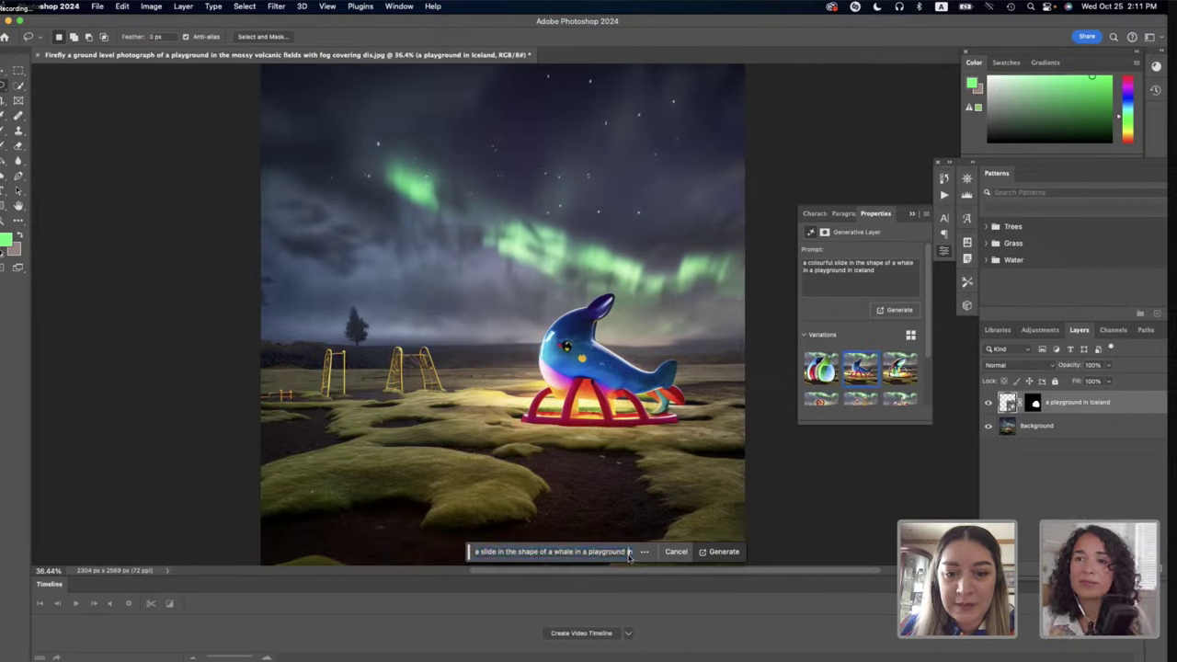
left_click(629, 552)
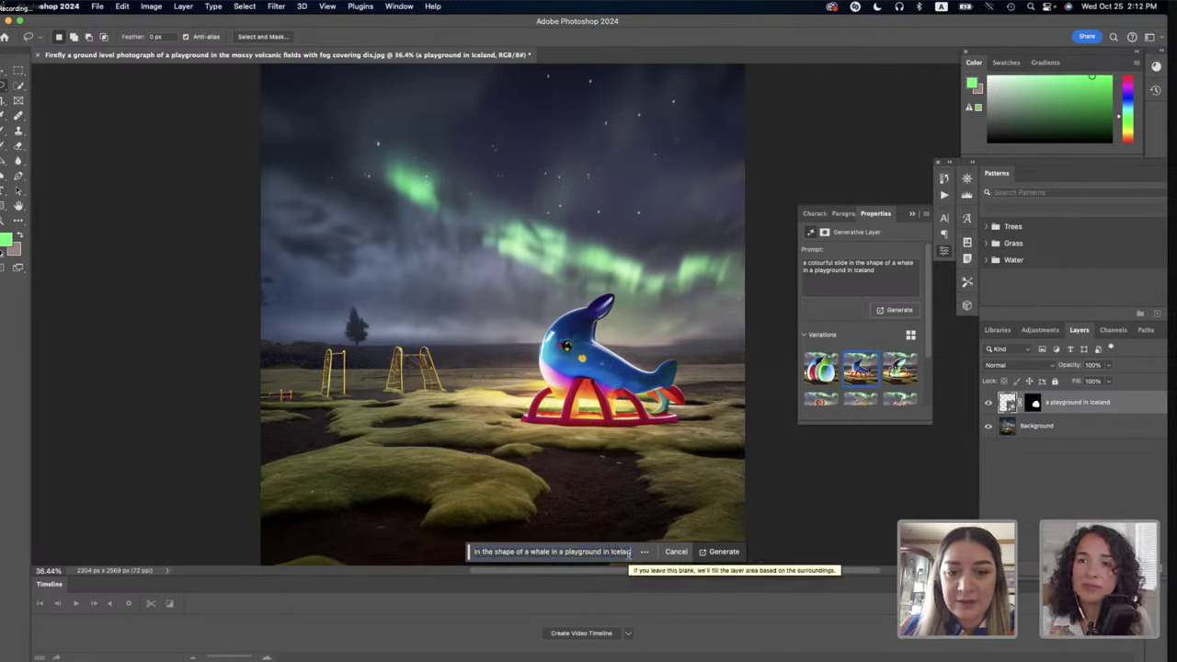
key("BackSpace")
key("BackSpace")
key("BackSpace")
key("BackSpace")
key("BackSpace")
key("BackSpace")
key("BackSpace")
key("BackSpace")
key("BackSpace")
key("BackSpace")
key("BackSpace")
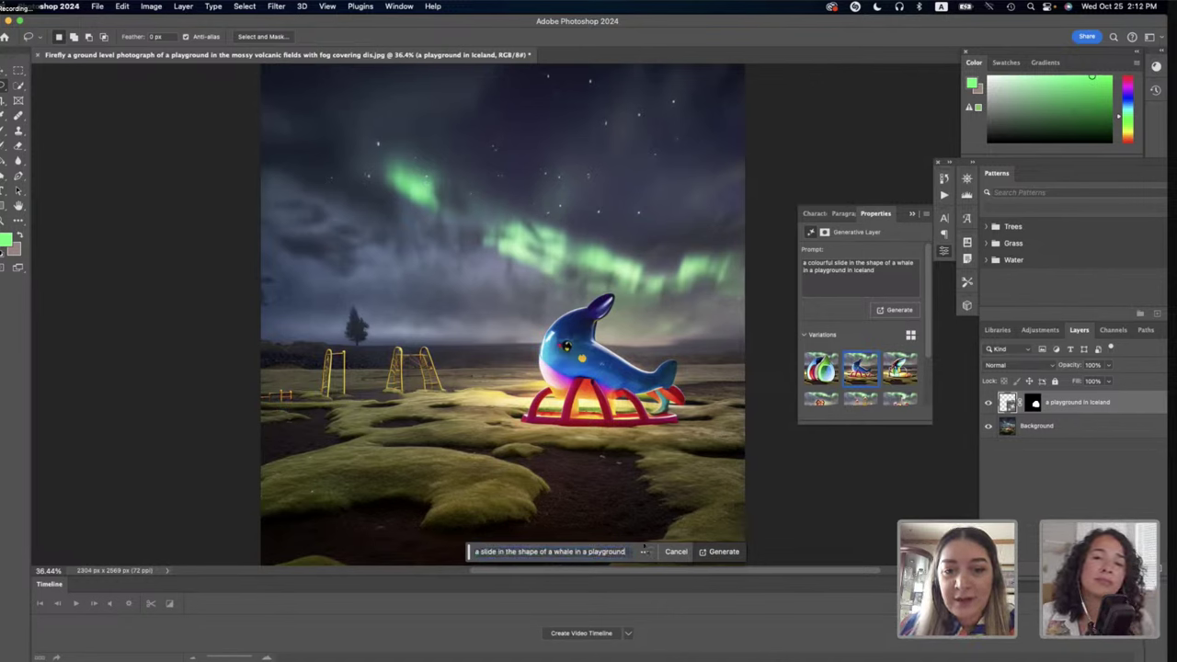
left_click(720, 554)
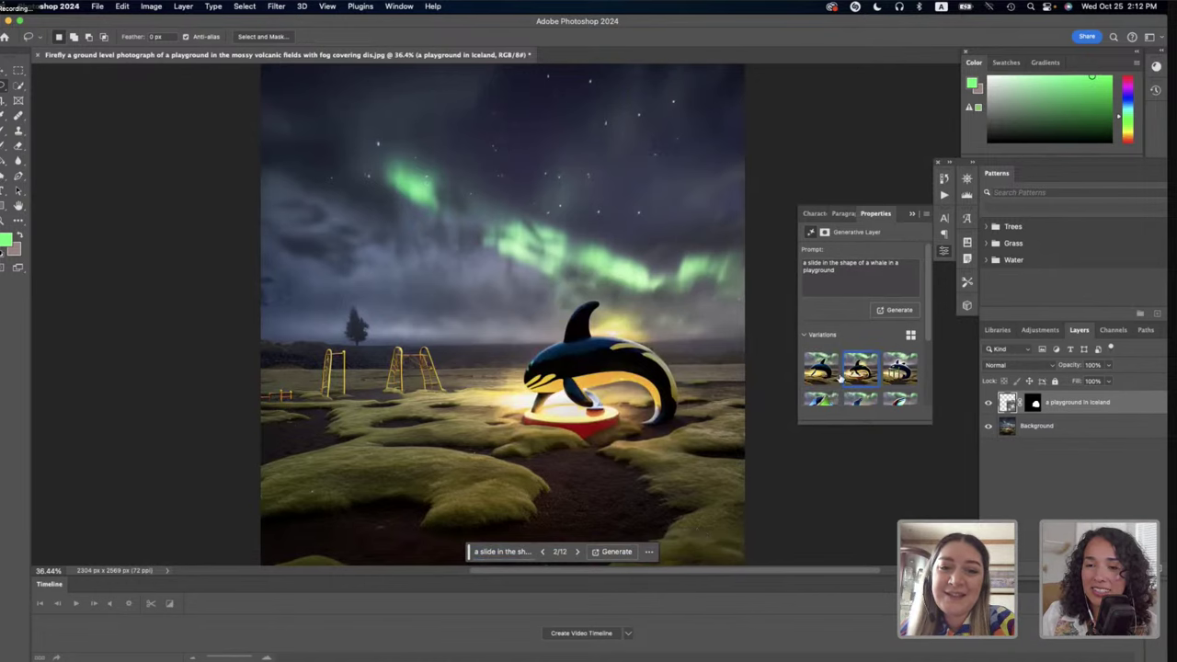
Compare the three new orca-like variations with the earlier ones and select the earlier blue whale on the red frame.
left_click(899, 384)
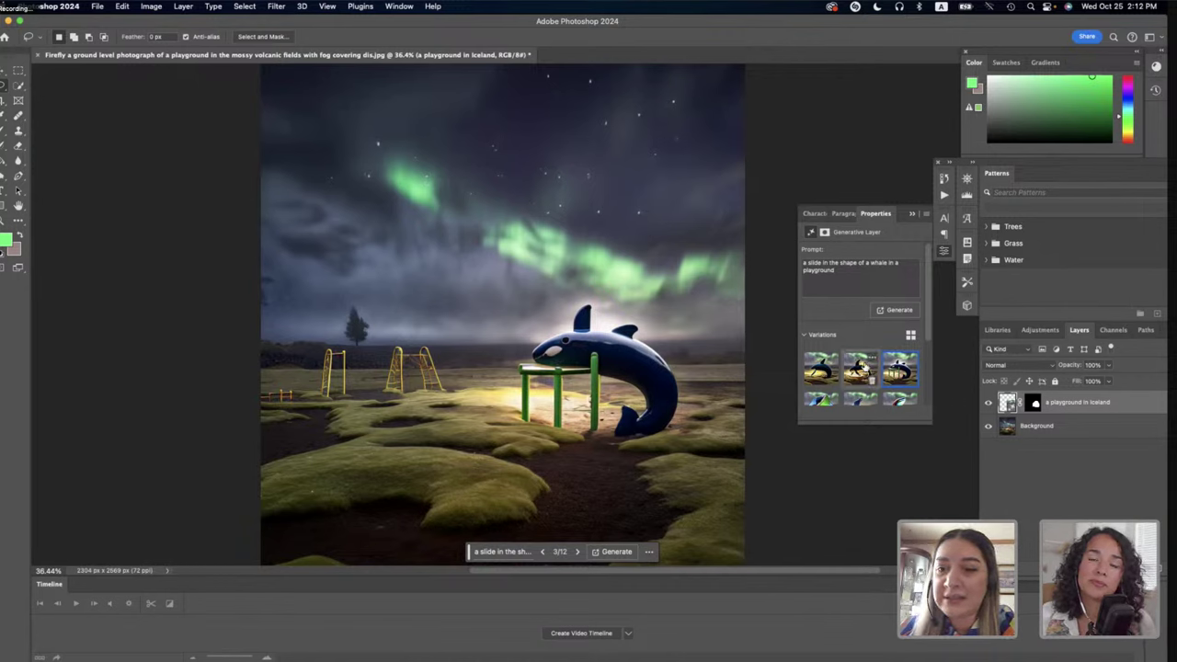
left_click(855, 377)
mouse_move(818, 377)
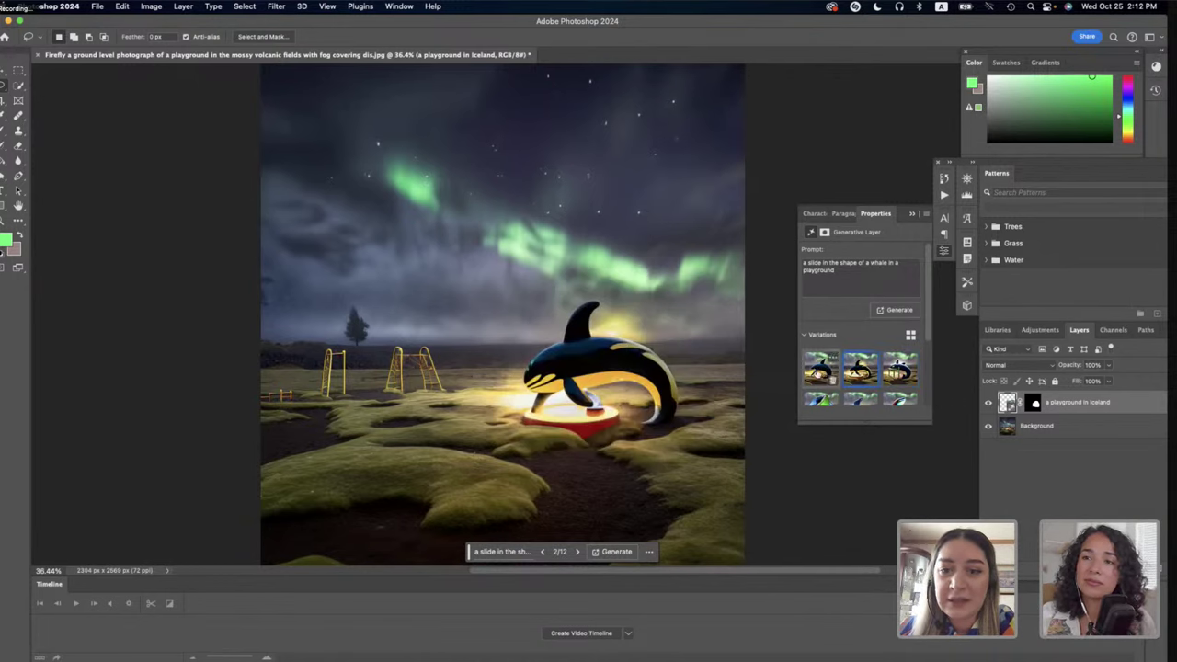
left_click(815, 369)
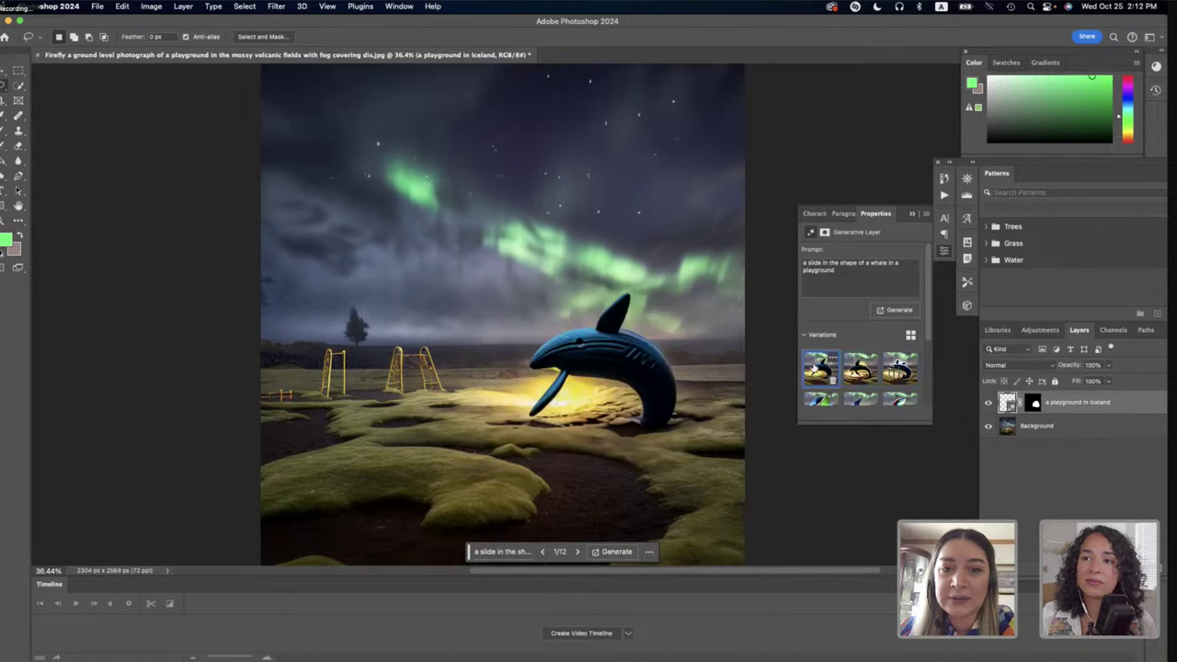
scroll(816, 368, "down", 2)
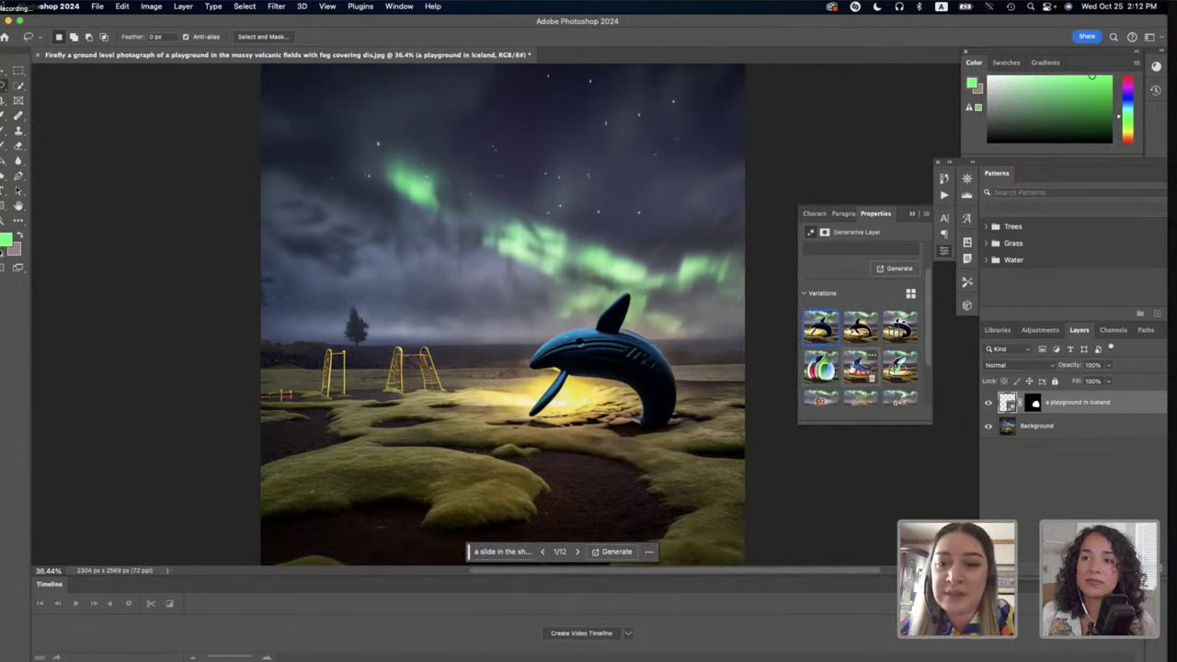
left_click(852, 370)
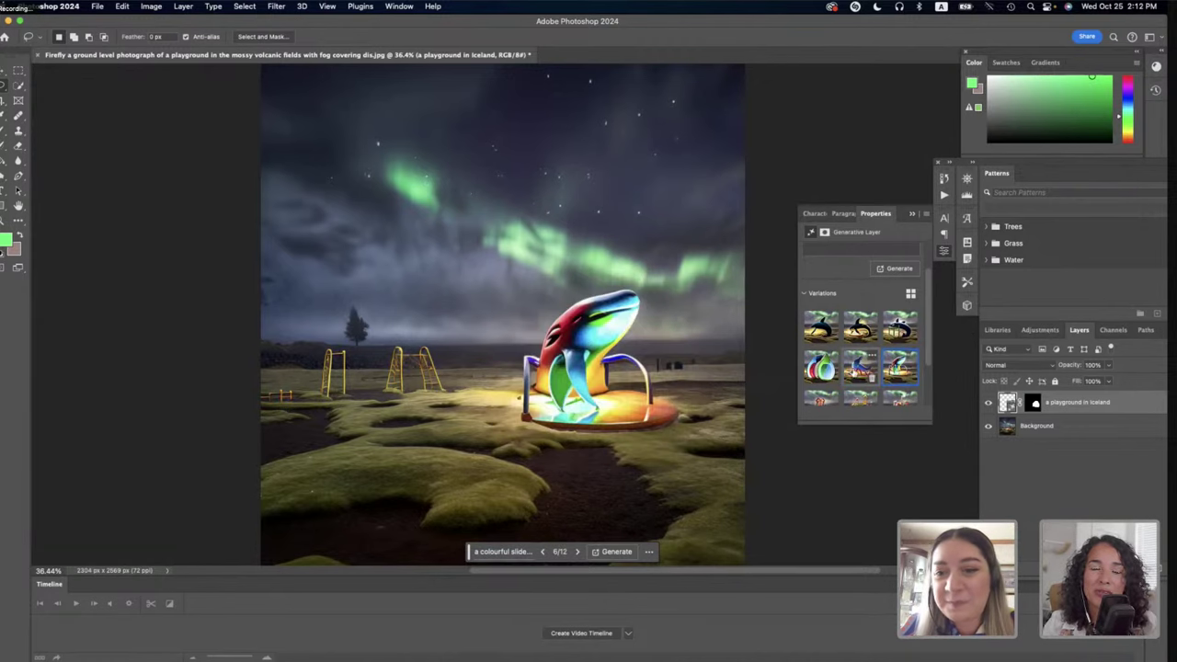
scroll(862, 368, "up", 1)
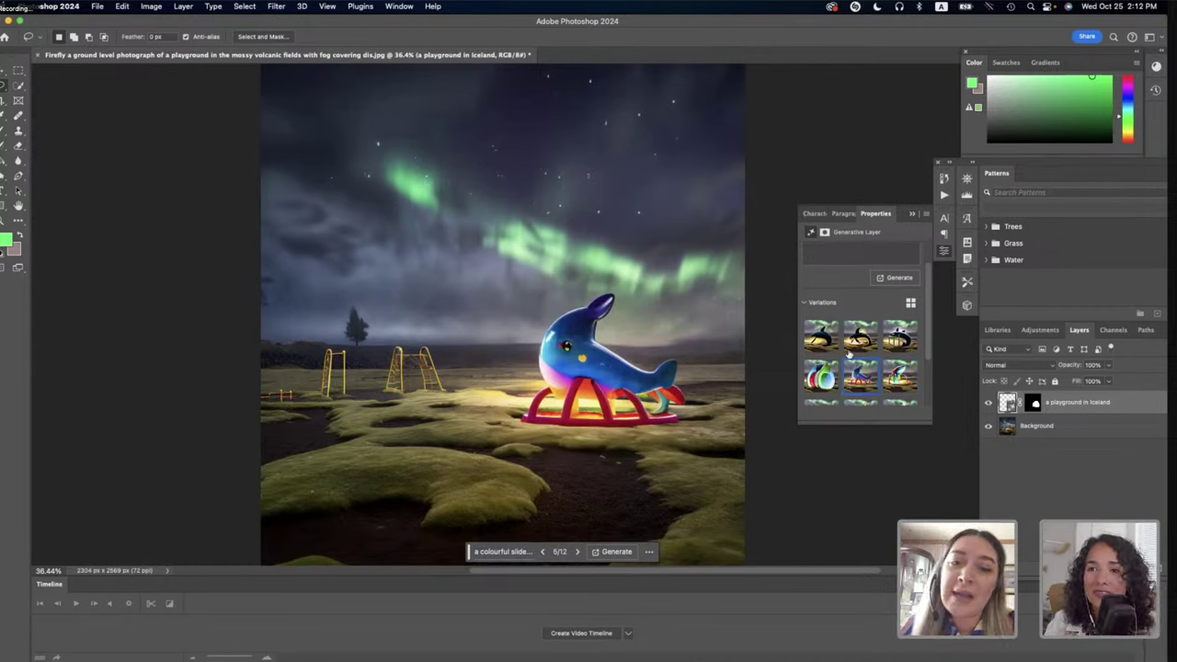
mouse_move(858, 383)
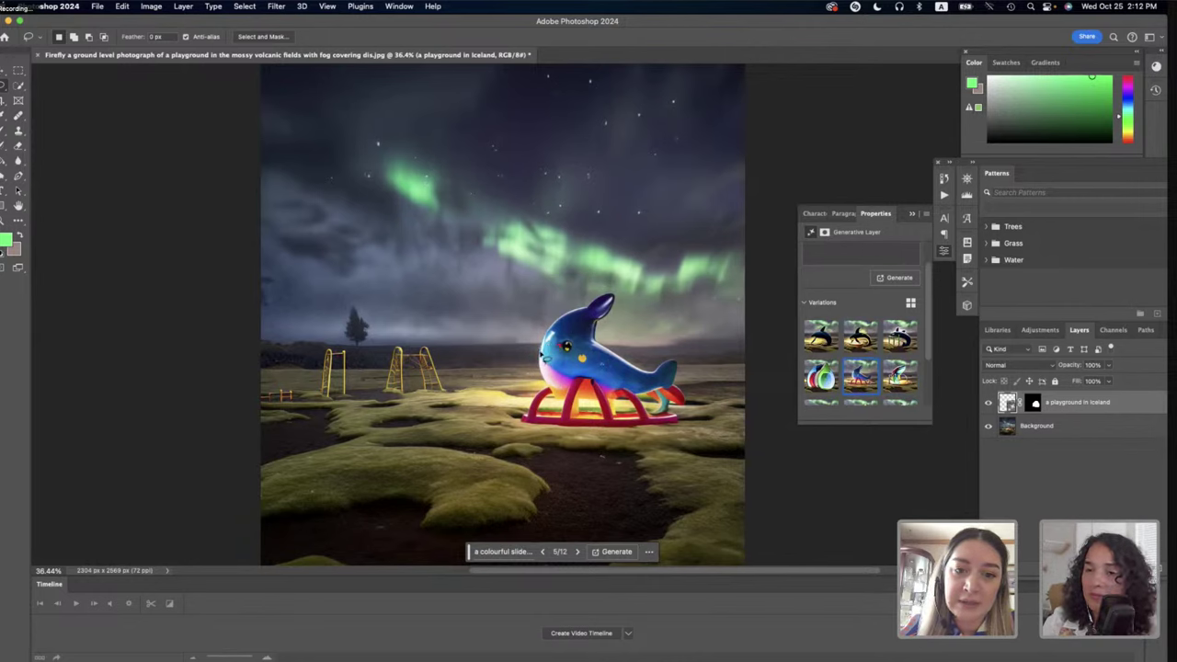
Lasso a slide-shaped area running from the blue whale's face diagonally down to the mossy ground in front of it.
left_click_drag(543, 341, 499, 348)
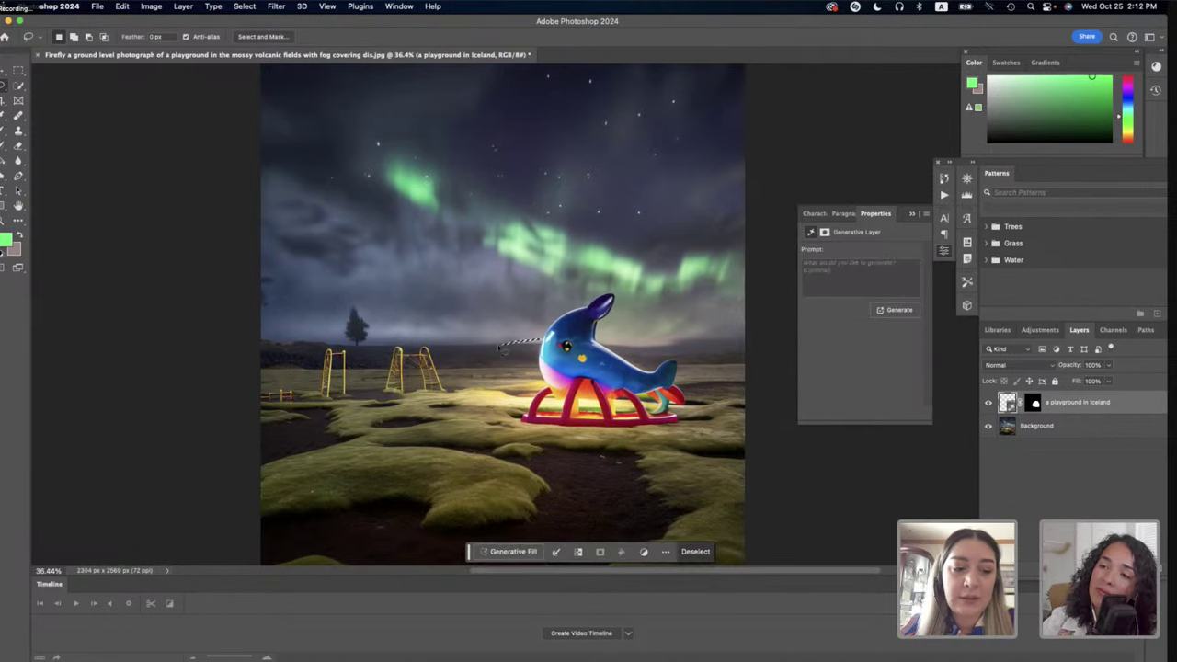
left_click(502, 349)
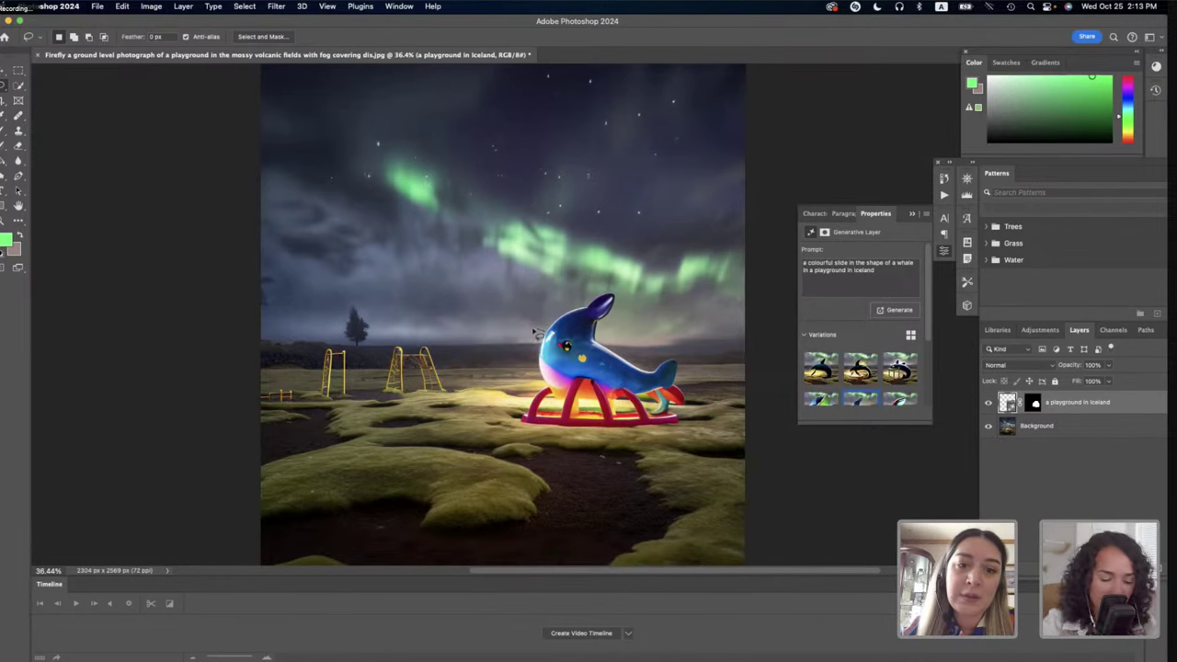
mouse_move(500, 343)
left_mouse_down()
mouse_move(423, 403)
mouse_move(418, 424)
mouse_move(435, 448)
mouse_move(472, 448)
mouse_move(519, 425)
mouse_move(552, 387)
mouse_move(564, 345)
left_mouse_up()
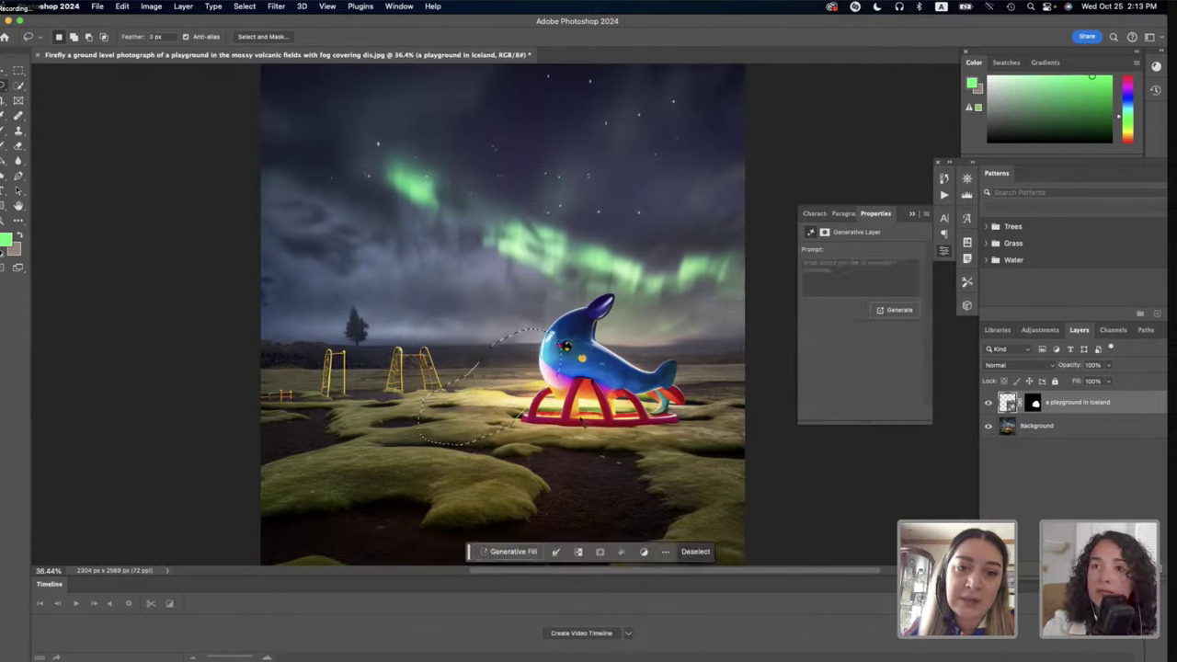
Generate content in the lassoed area with the Generative Fill prompt "a pink slide".
left_click(509, 552)
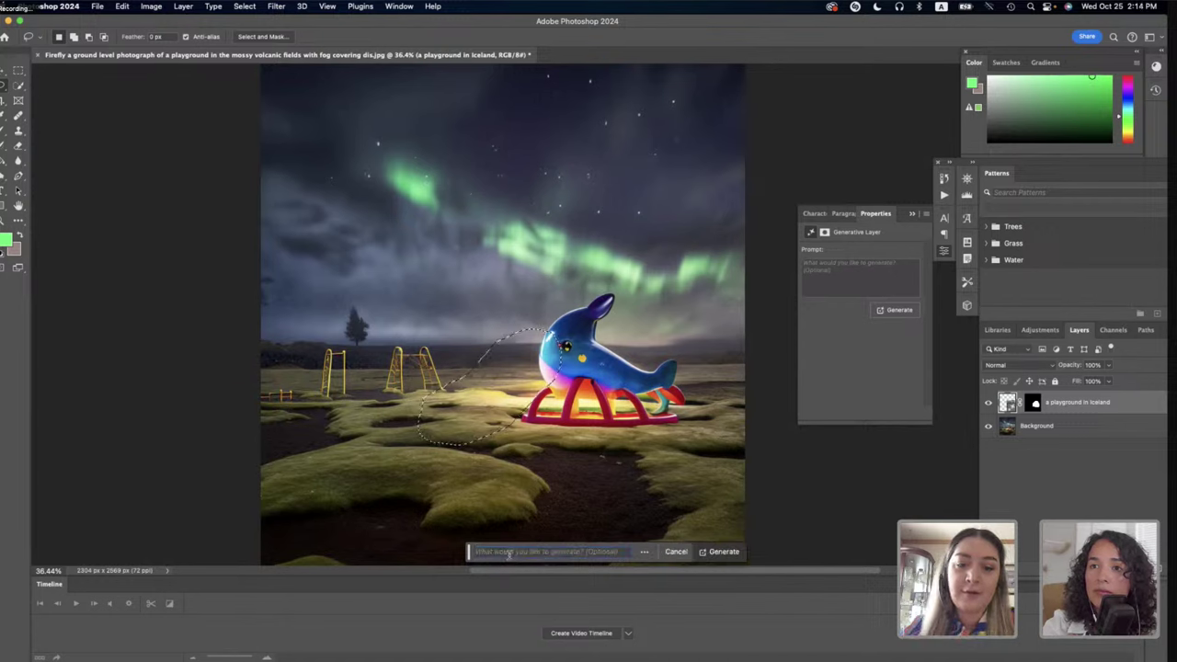
type("a pinnk")
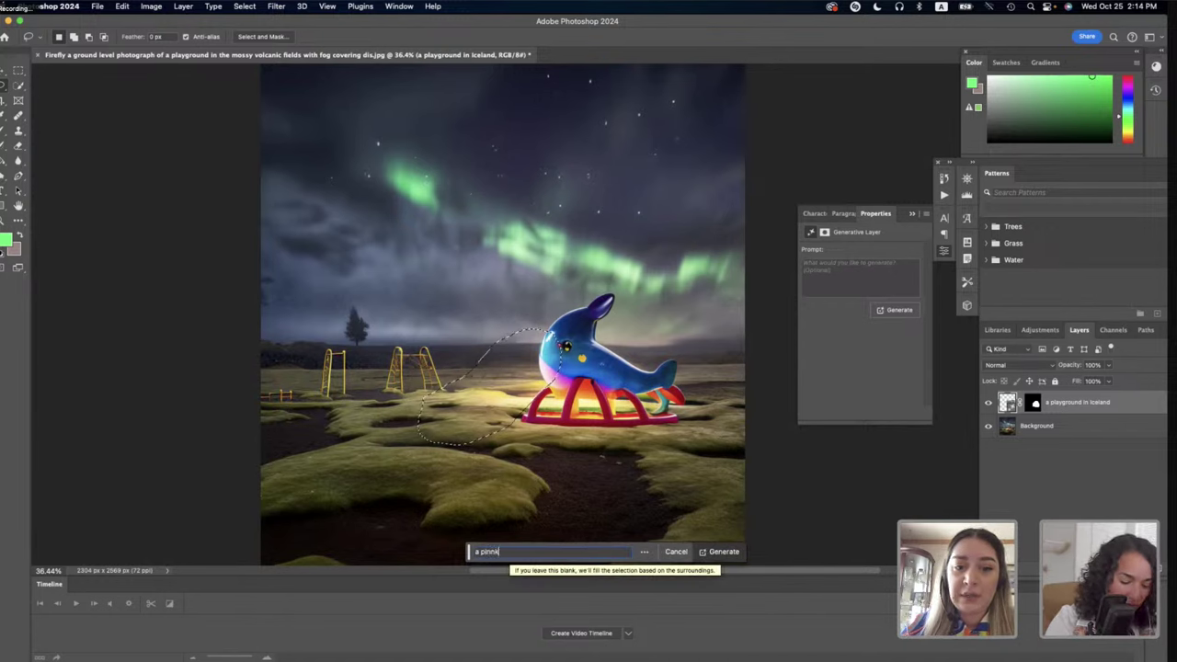
key("BackSpace")
key("BackSpace")
key("BackSpace")
type("nk slide")
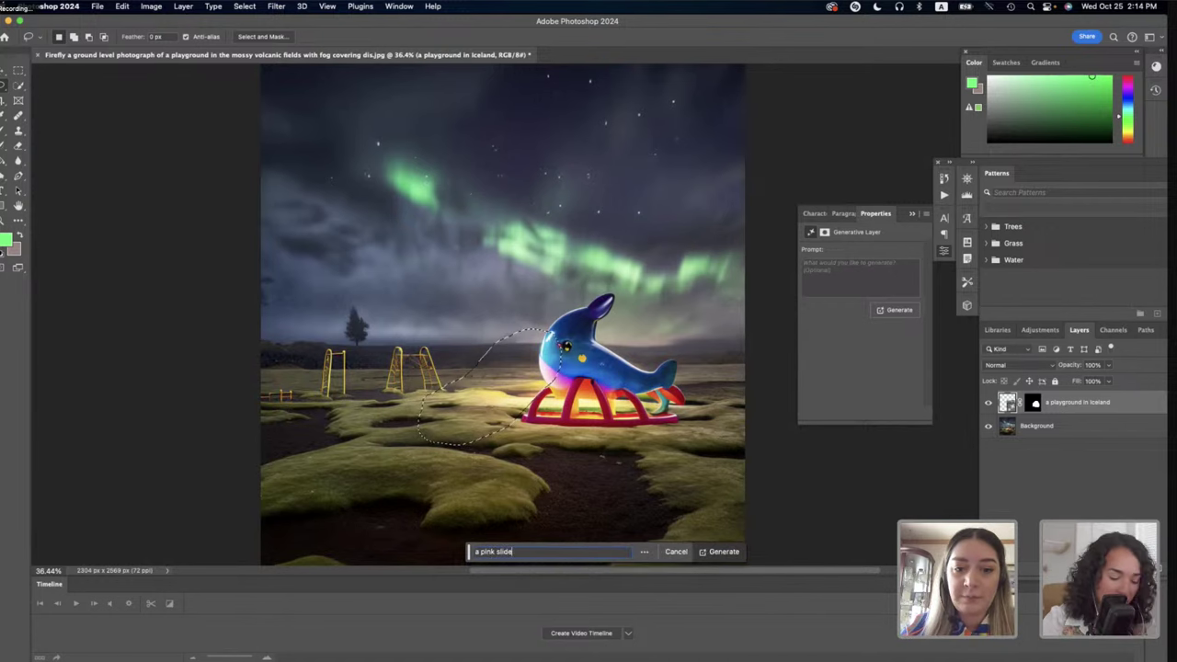
key("Return")
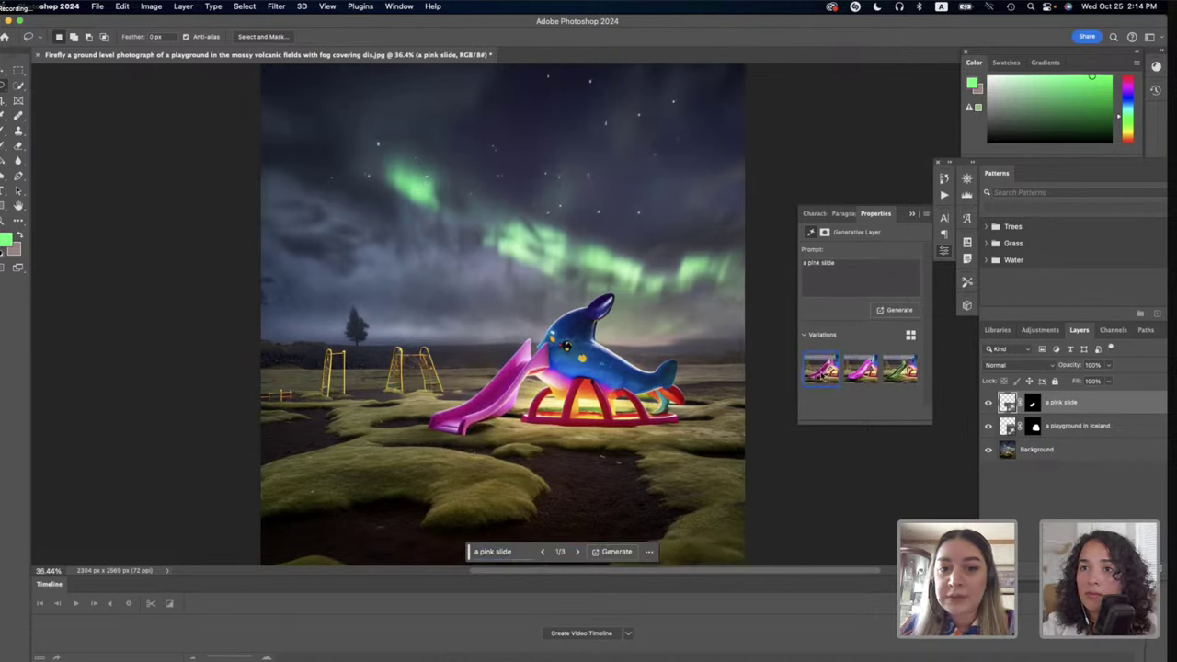
Compare the three "a pink slide" variations and return to the first one, the plain pink slide meeting the whale's face.
left_click(854, 379)
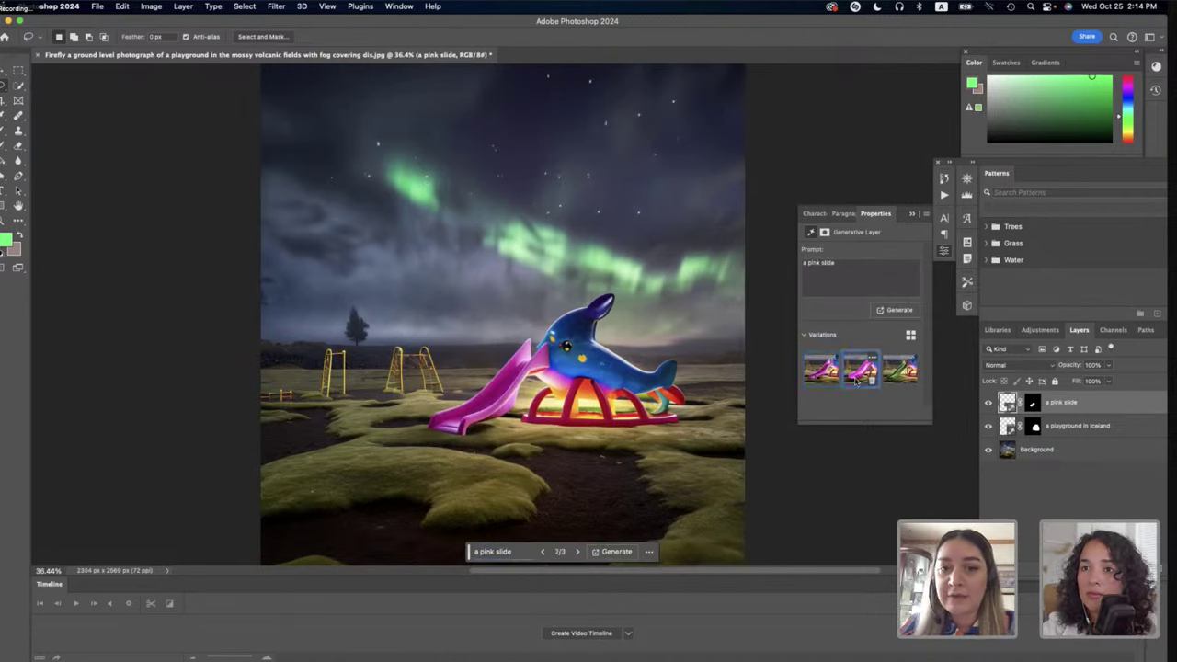
left_click(899, 375)
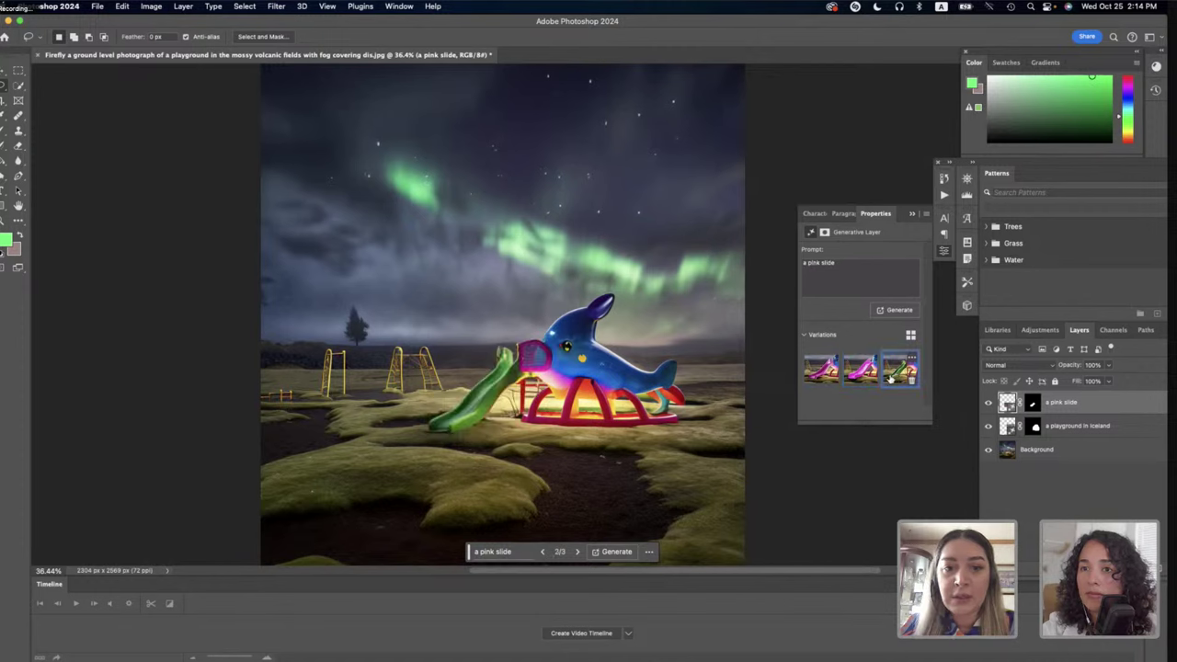
mouse_move(815, 376)
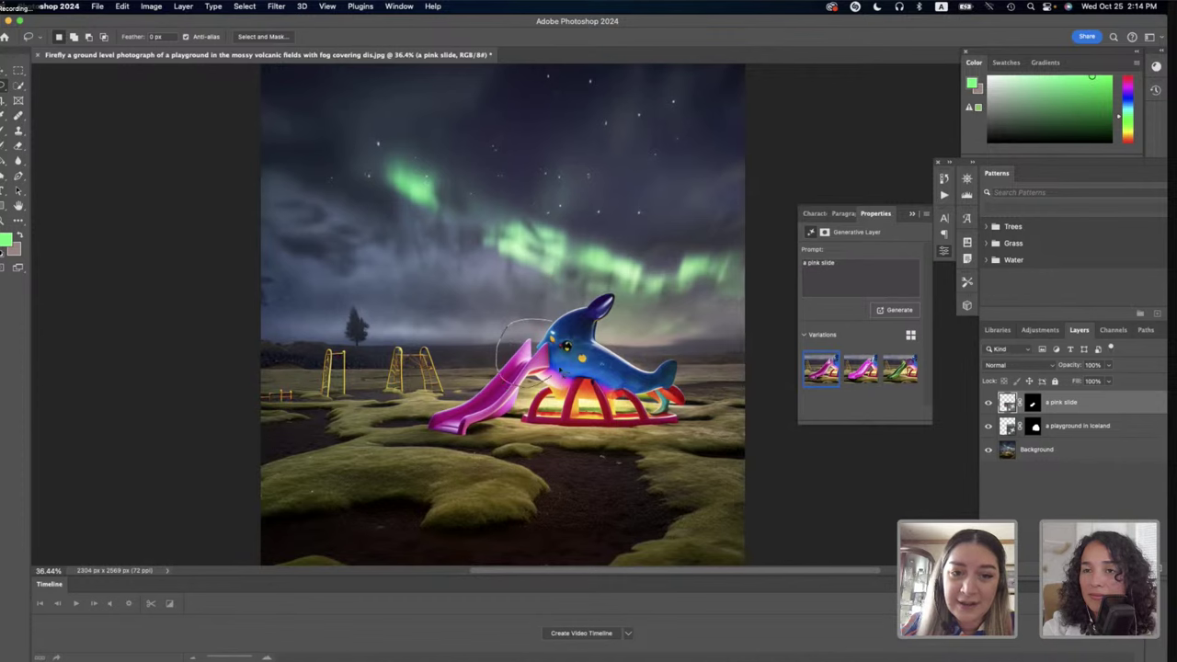
Lasso the area where the slide meets the whale's face and generate content there with the prompt "slide coming out of the whale's mouth".
left_click_drag(512, 385, 501, 368)
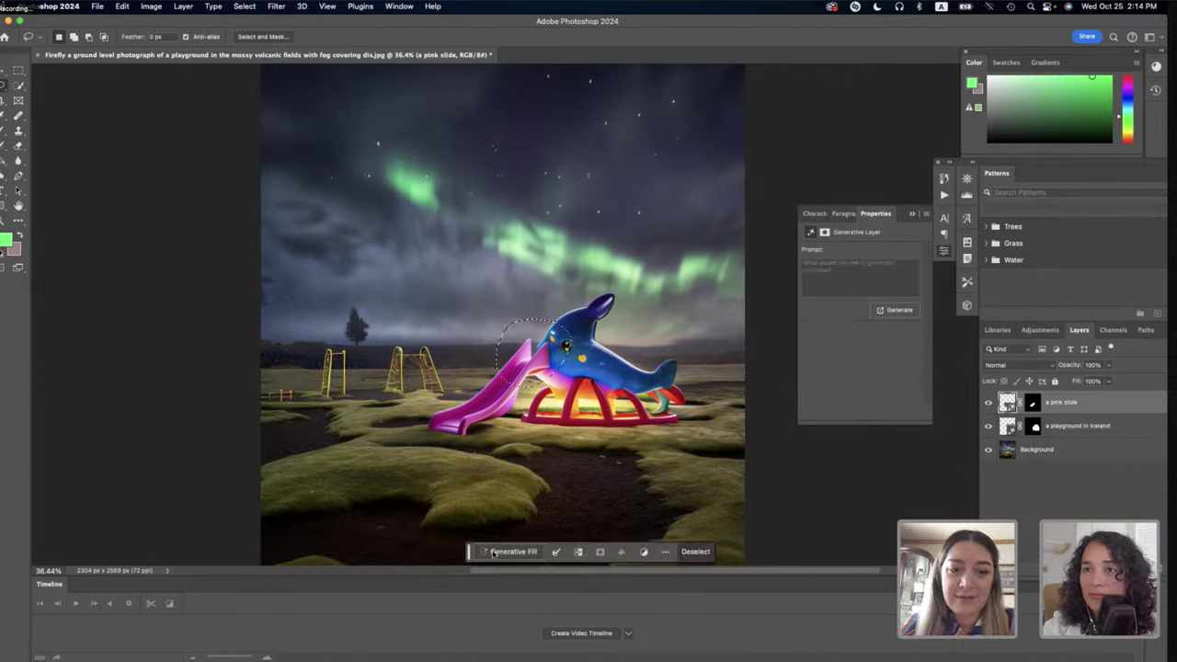
left_click(492, 552)
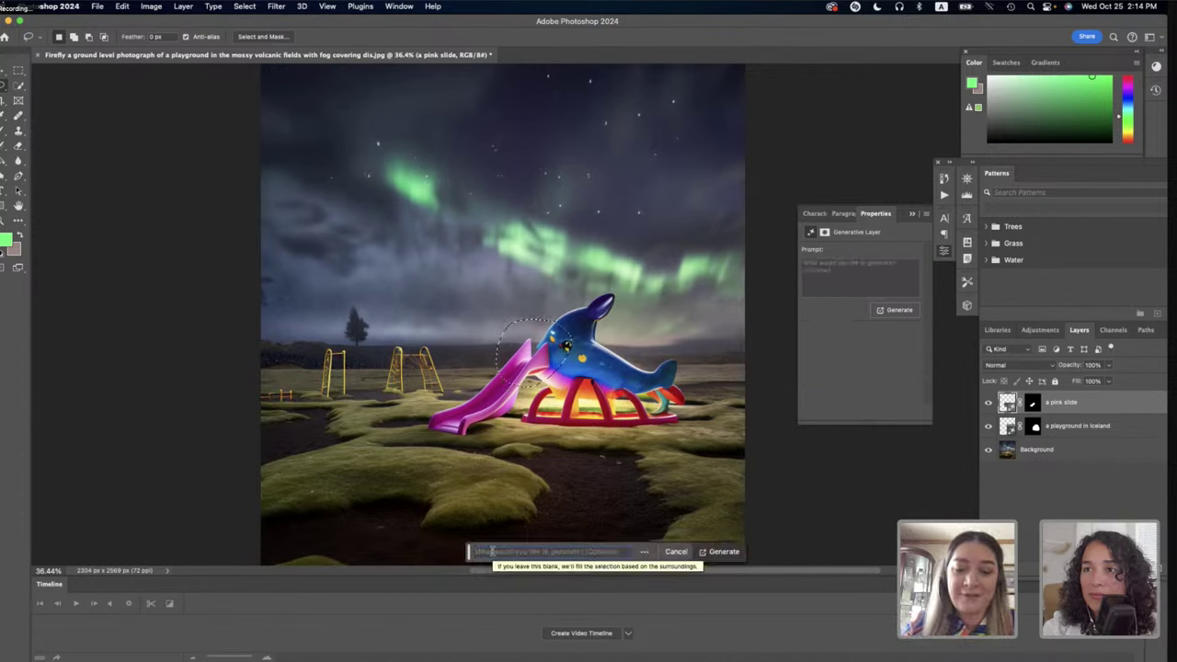
type("cop")
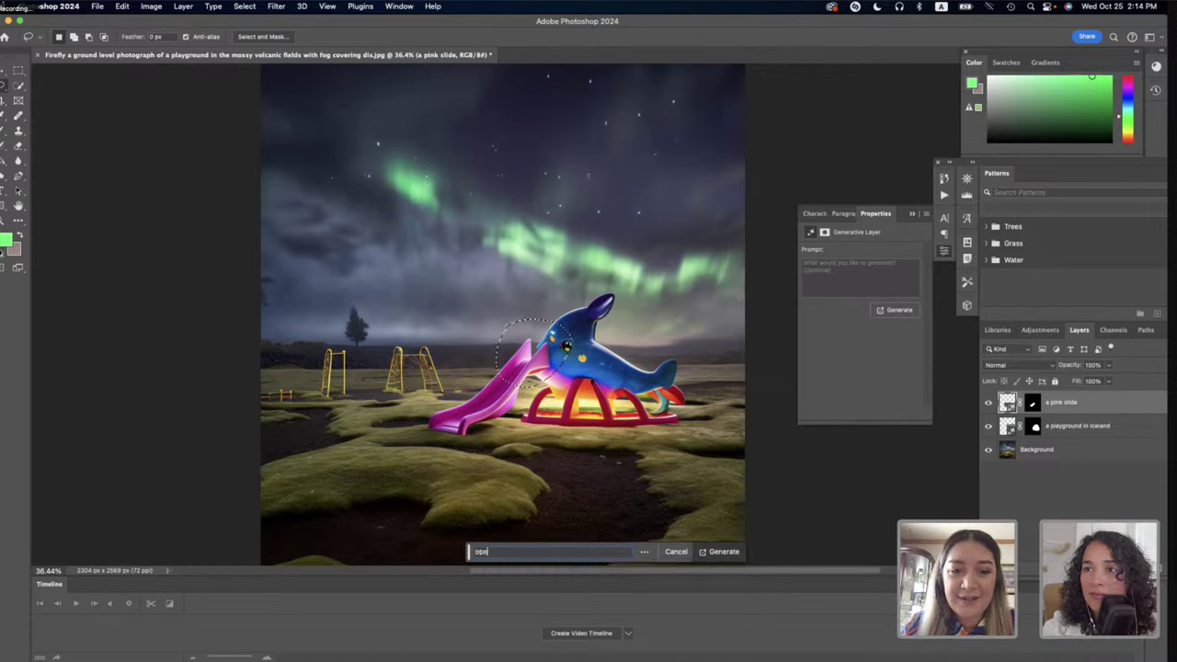
key("BackSpace")
key("BackSpace")
type("slide c")
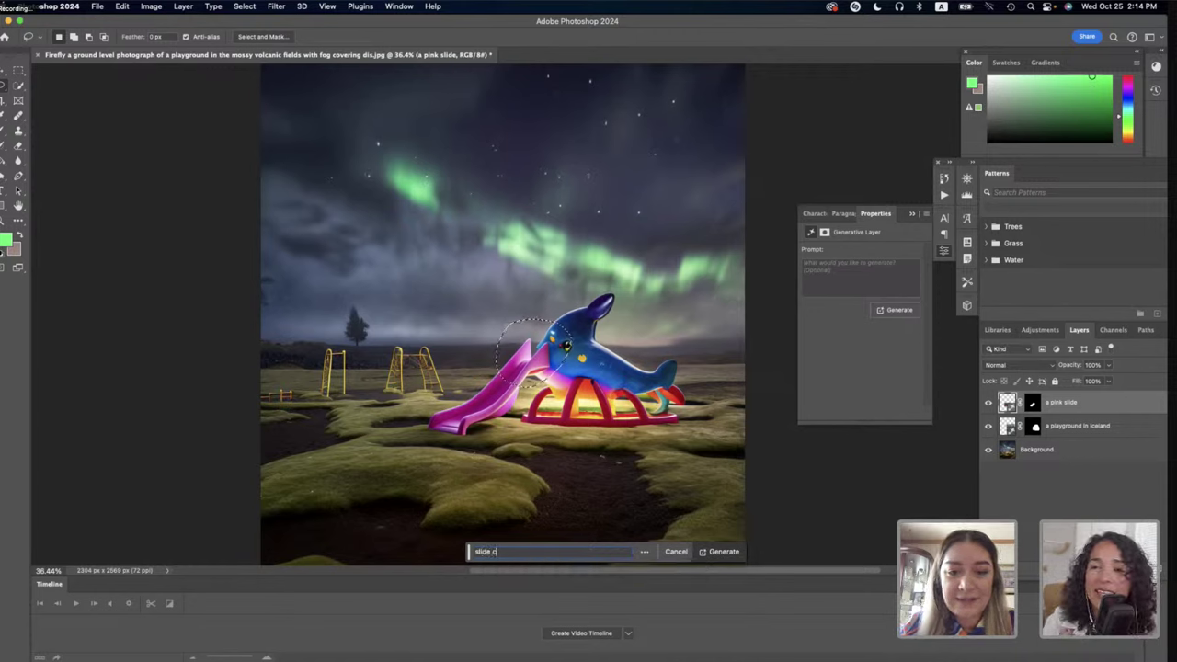
type("oming out")
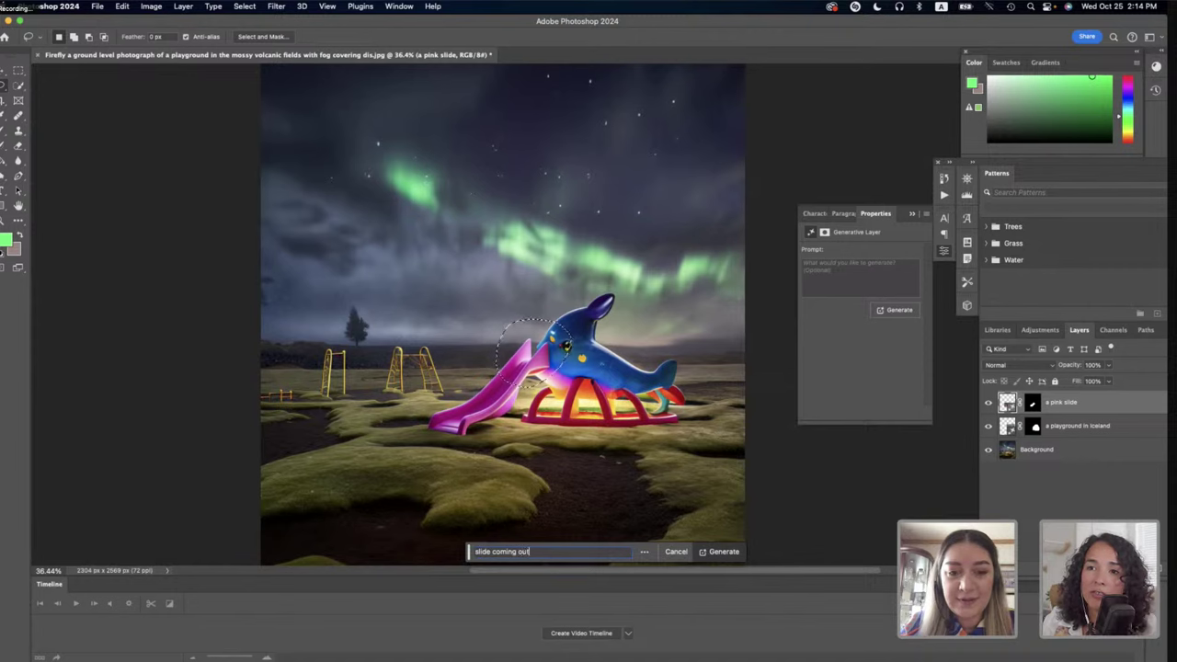
type(" of the whale")
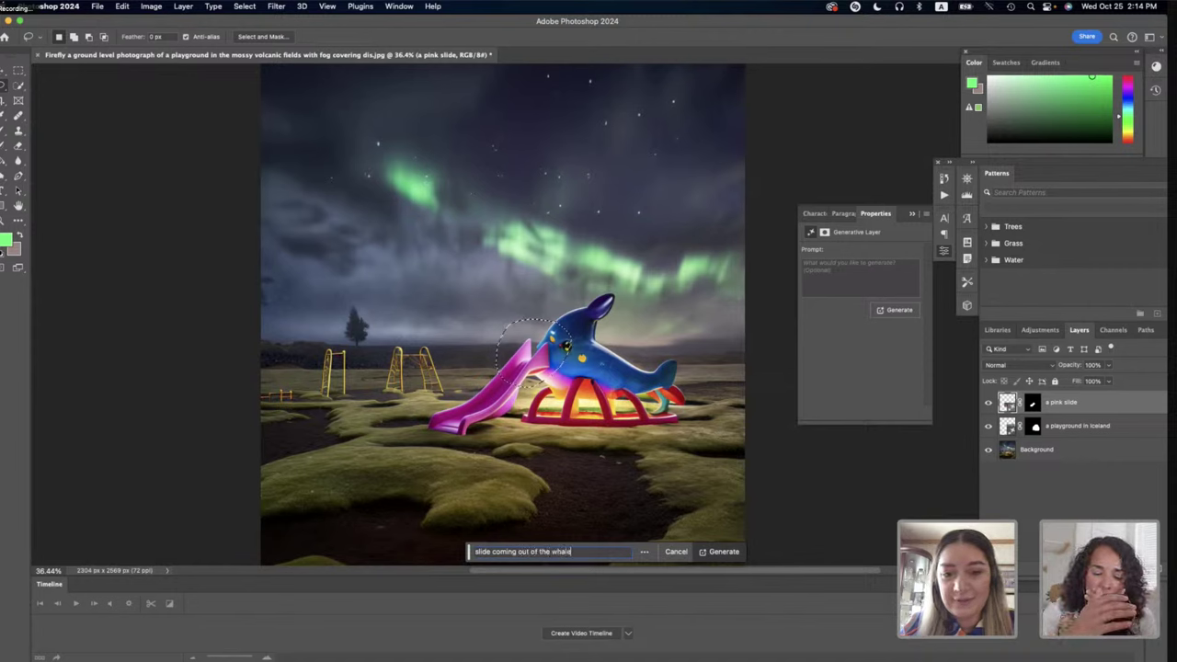
type("'s mouth")
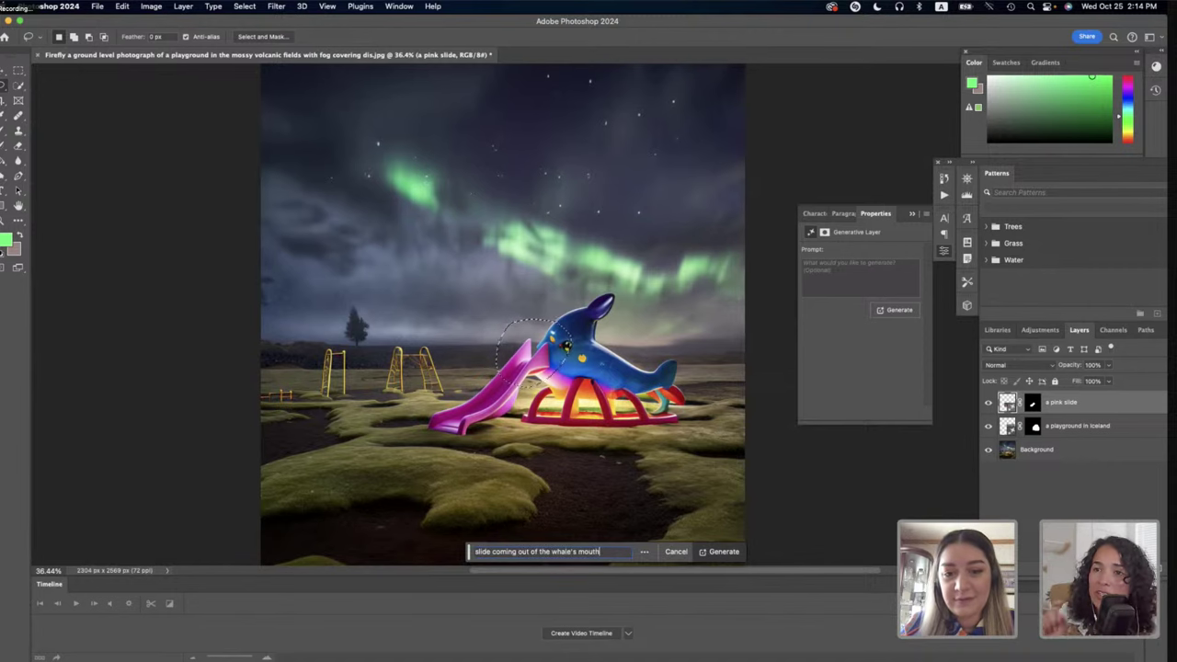
left_click(715, 555)
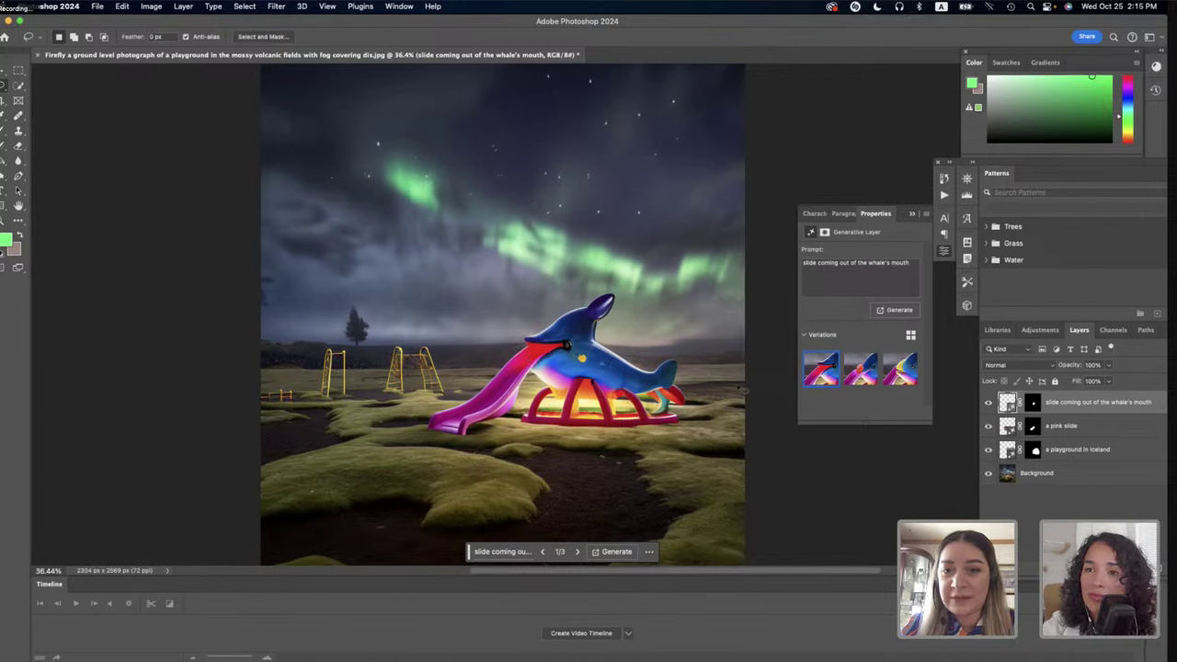
Compare the three mouth variations and return to the first one, with the red slide coming out of the whale's open mouth.
left_click(852, 379)
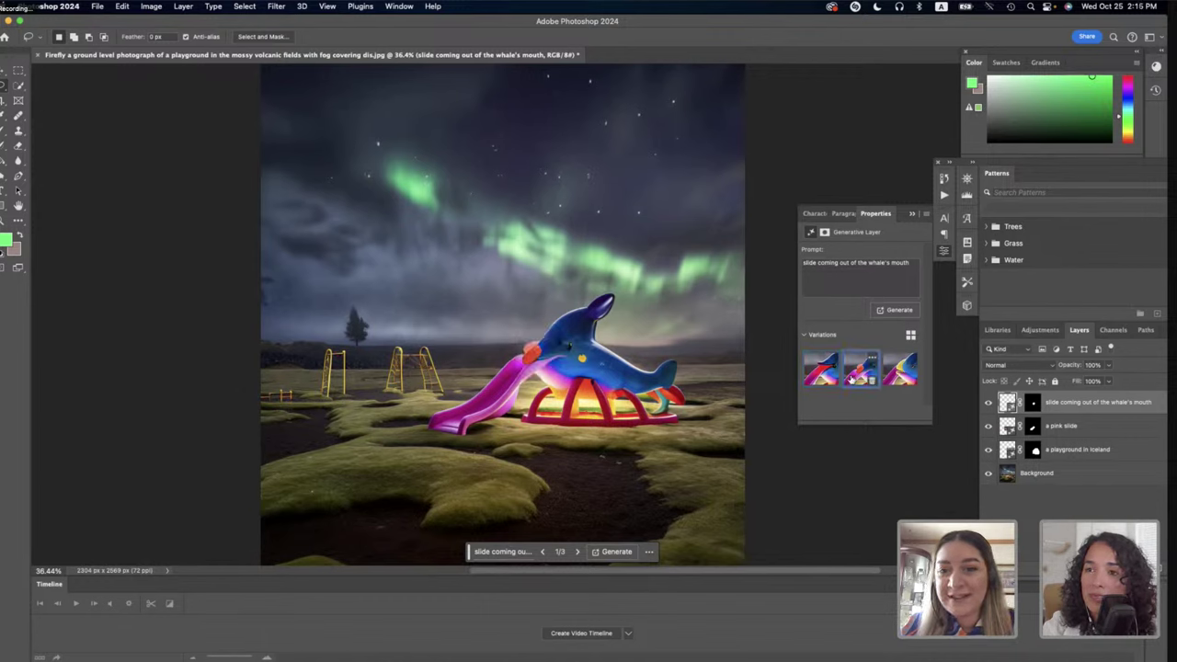
left_click(820, 369)
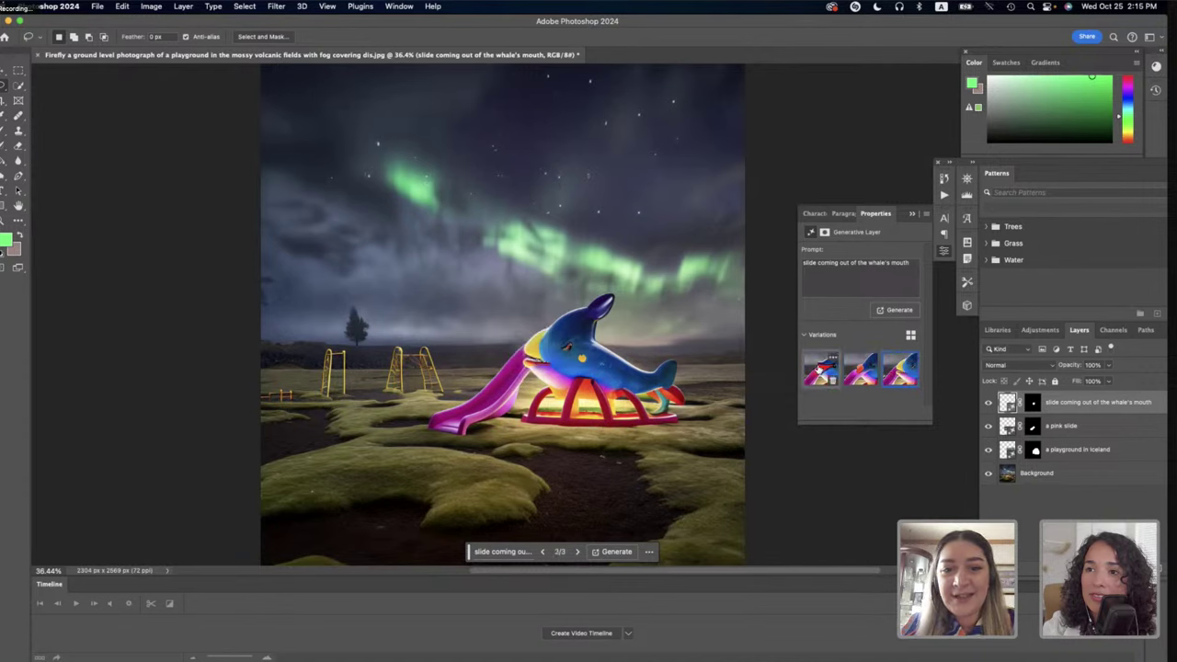
left_click(819, 369)
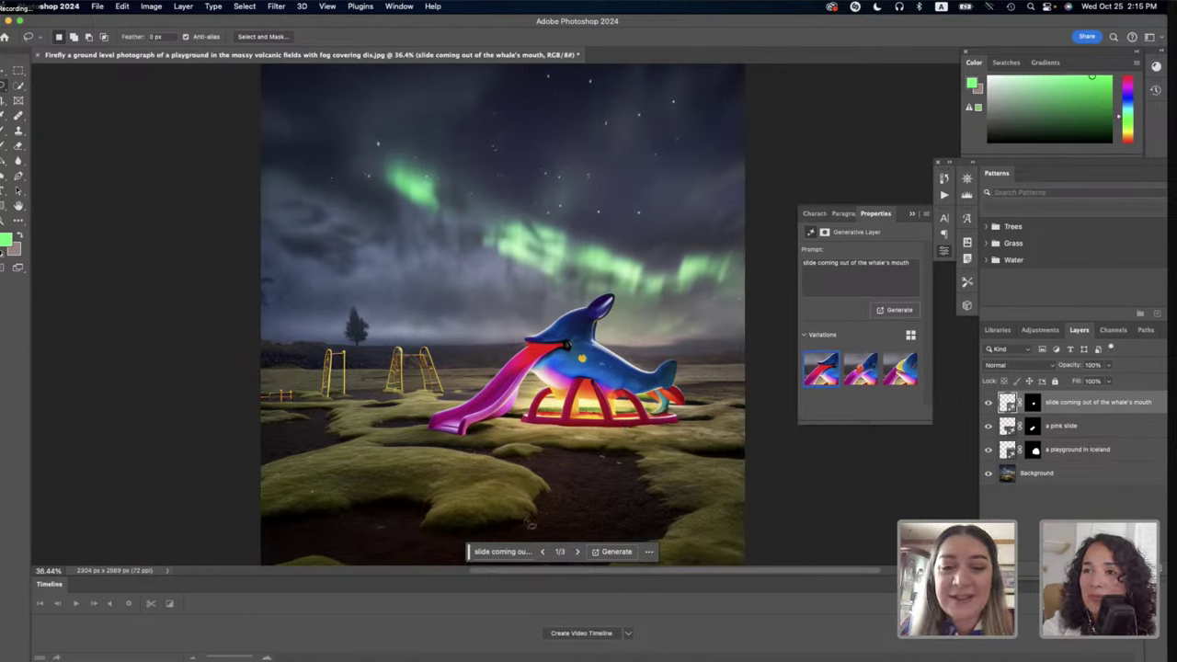
Lasso the whale's head and upper fin and generate content there with the Generative Fill prompt "a whale head".
mouse_move(619, 285)
left_mouse_down()
mouse_move(589, 283)
mouse_move(561, 305)
mouse_move(598, 337)
mouse_move(583, 282)
mouse_move(551, 302)
mouse_move(538, 335)
mouse_move(571, 374)
mouse_move(638, 331)
mouse_move(624, 283)
left_mouse_up()
left_click(614, 299)
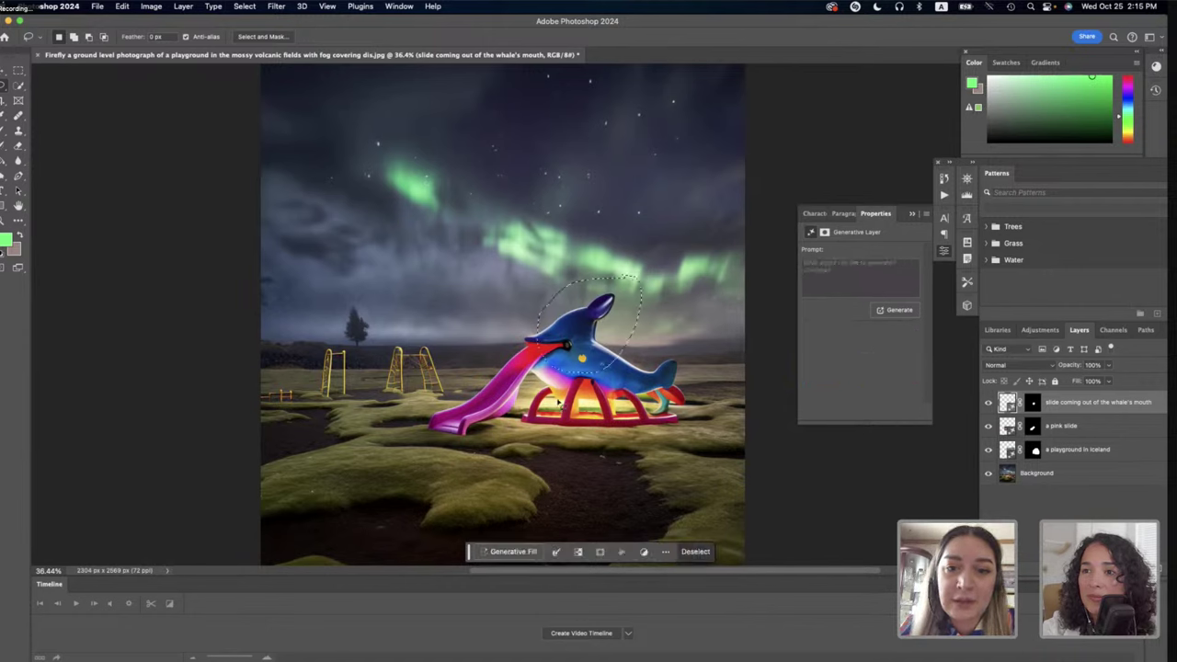
left_click(509, 552)
type("a")
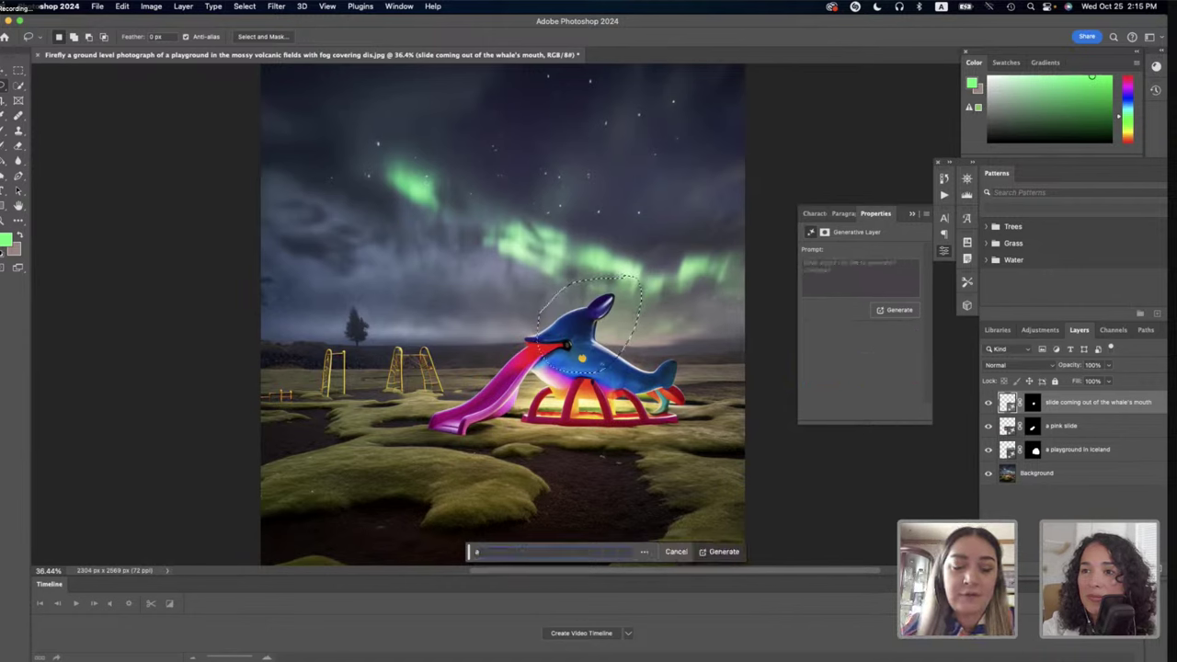
type(" whale head")
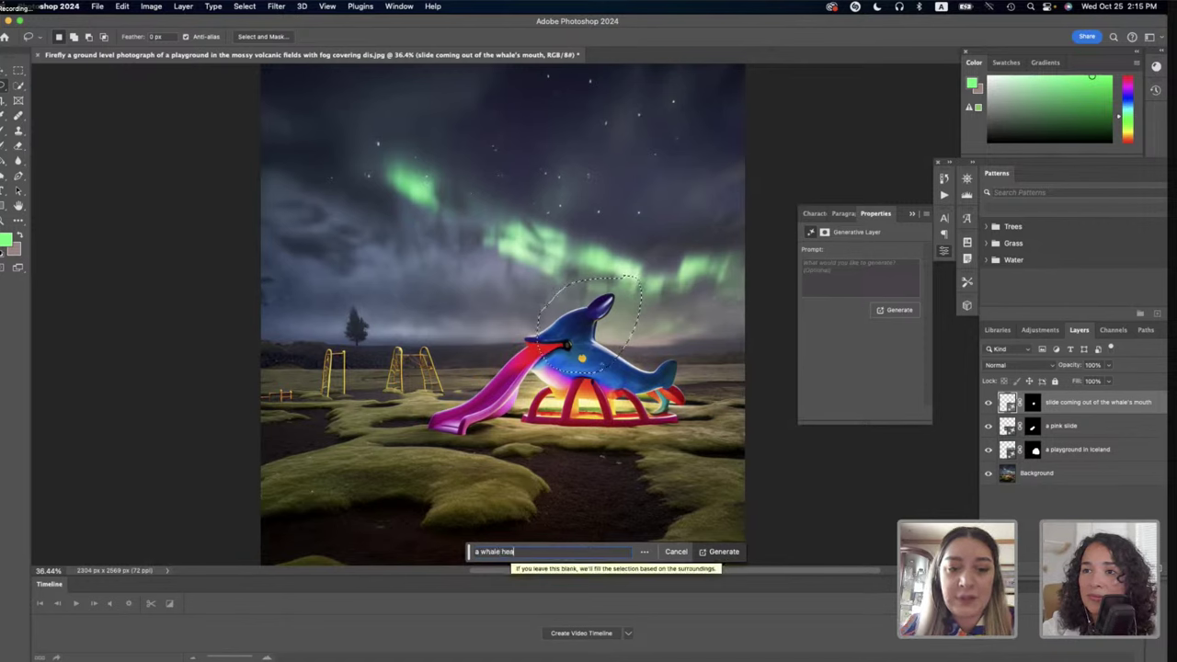
left_click(719, 552)
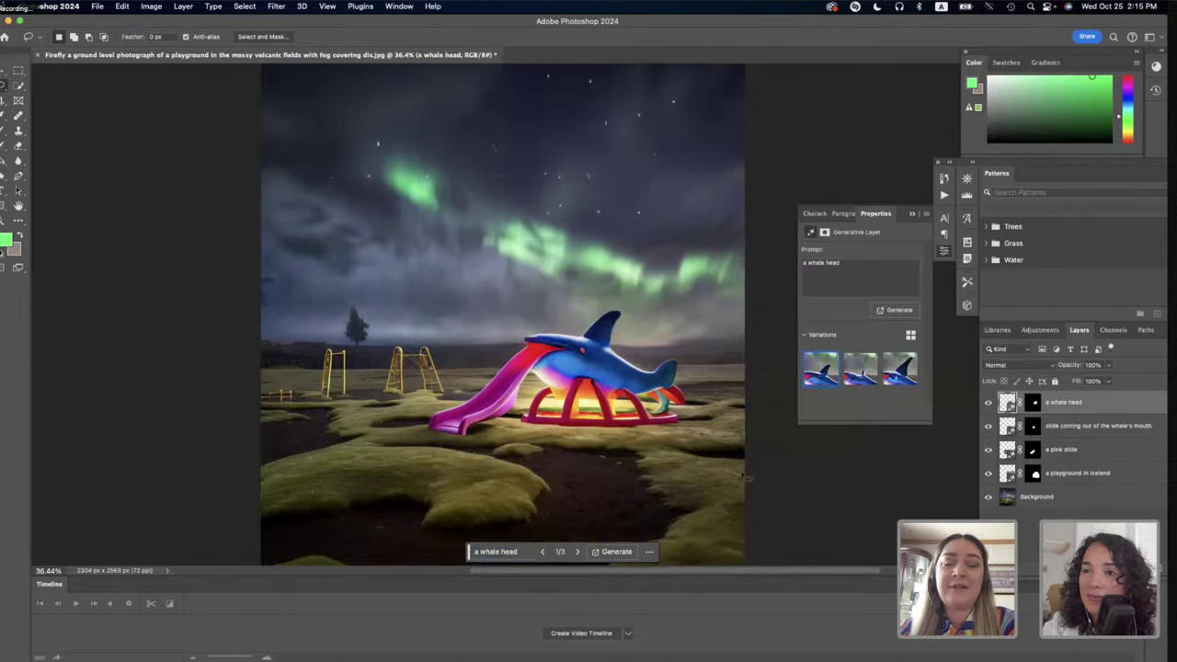
Compare the three whale head variations and return to the first one, with the tall blue dorsal fin.
mouse_move(859, 377)
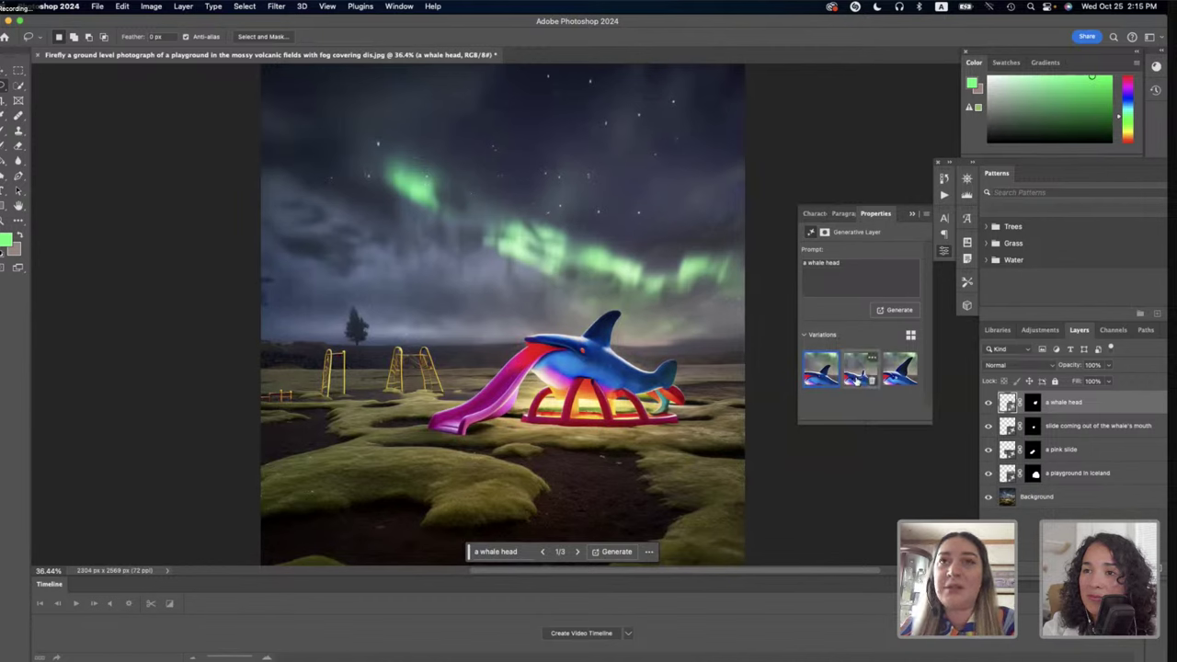
left_click(857, 377)
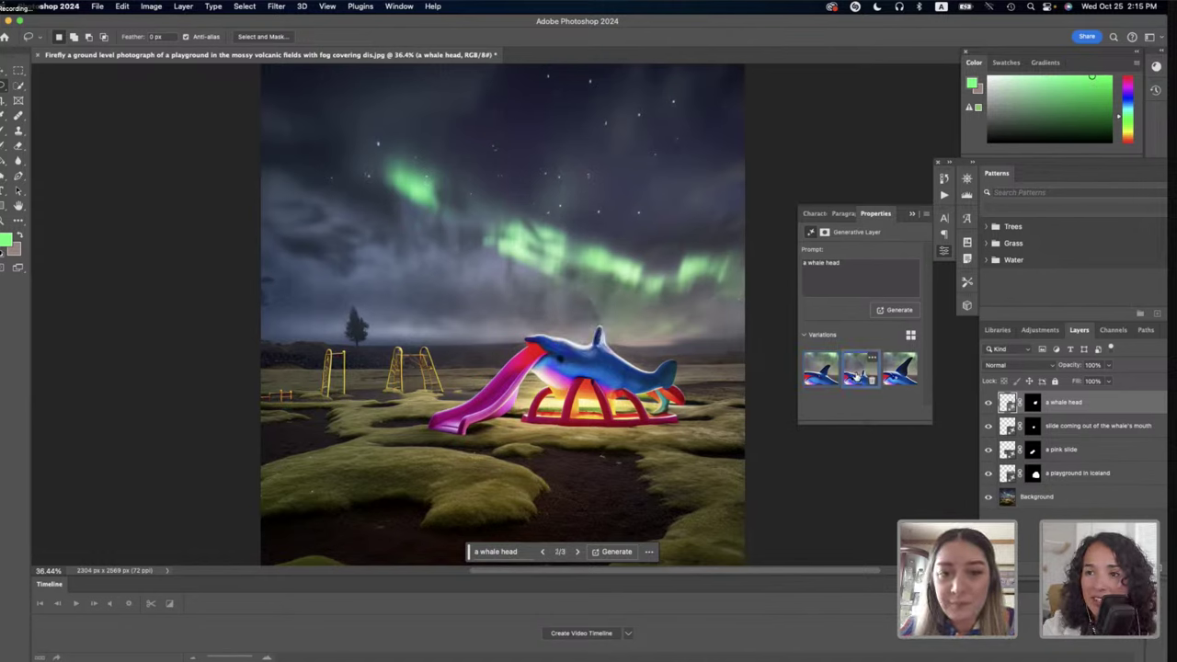
left_click(820, 375)
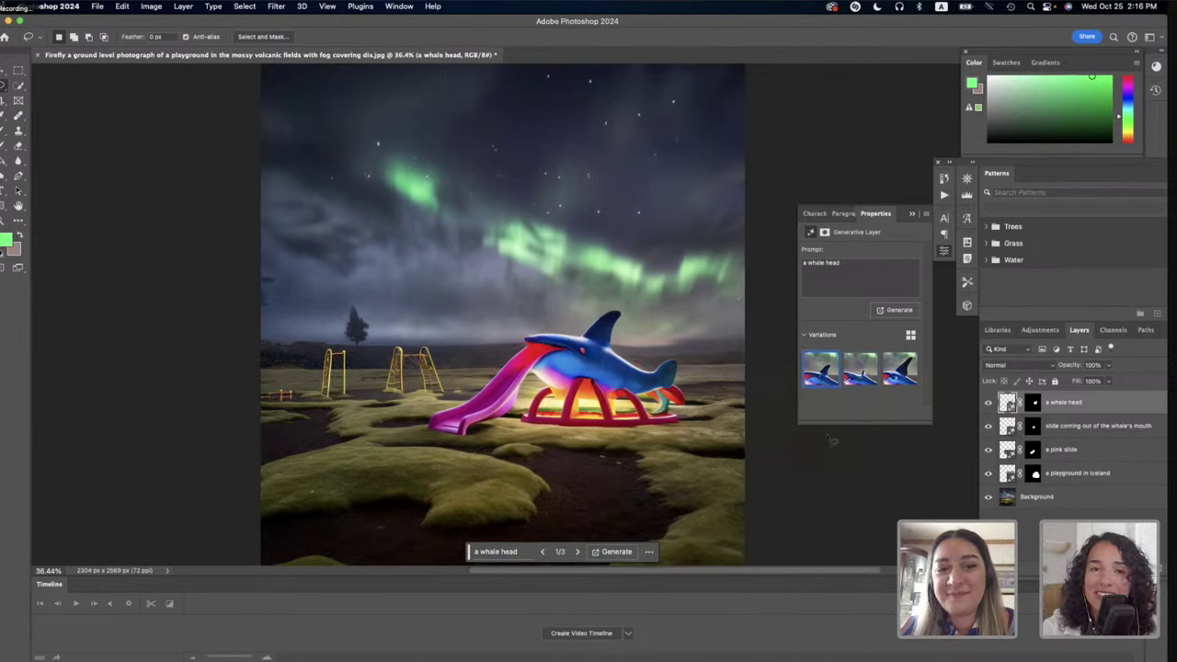
left_click(885, 379)
left_click(816, 372)
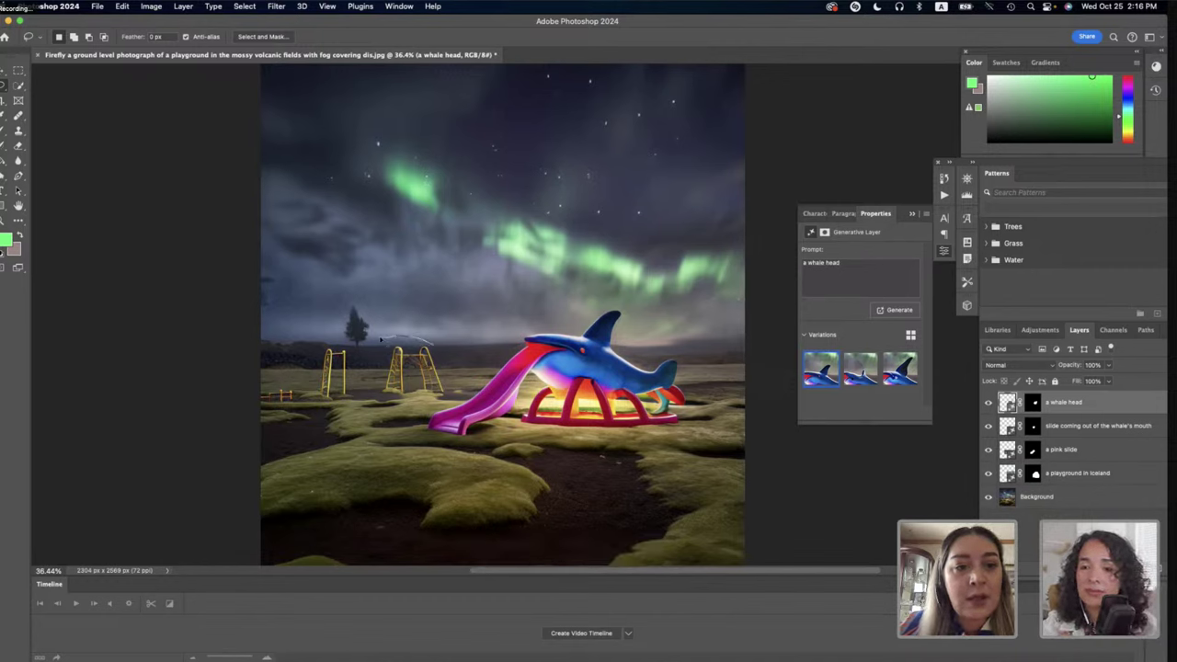
Lasso the yellow swing frames, generate "tiny Icelandic elf houses" in their place, and choose the second variation, a pink house with a blue roof.
mouse_move(381, 339)
left_mouse_down()
mouse_move(321, 338)
mouse_move(288, 360)
mouse_move(288, 398)
mouse_move(354, 423)
mouse_move(417, 413)
mouse_move(456, 394)
mouse_move(433, 347)
left_mouse_up()
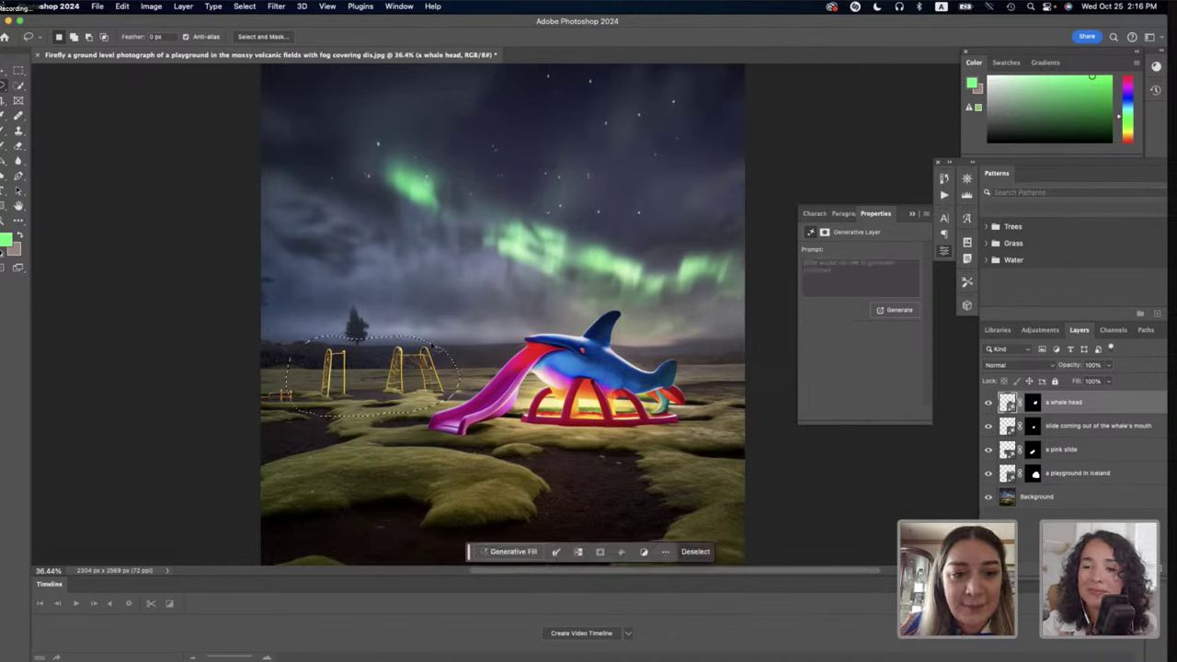
left_click(512, 553)
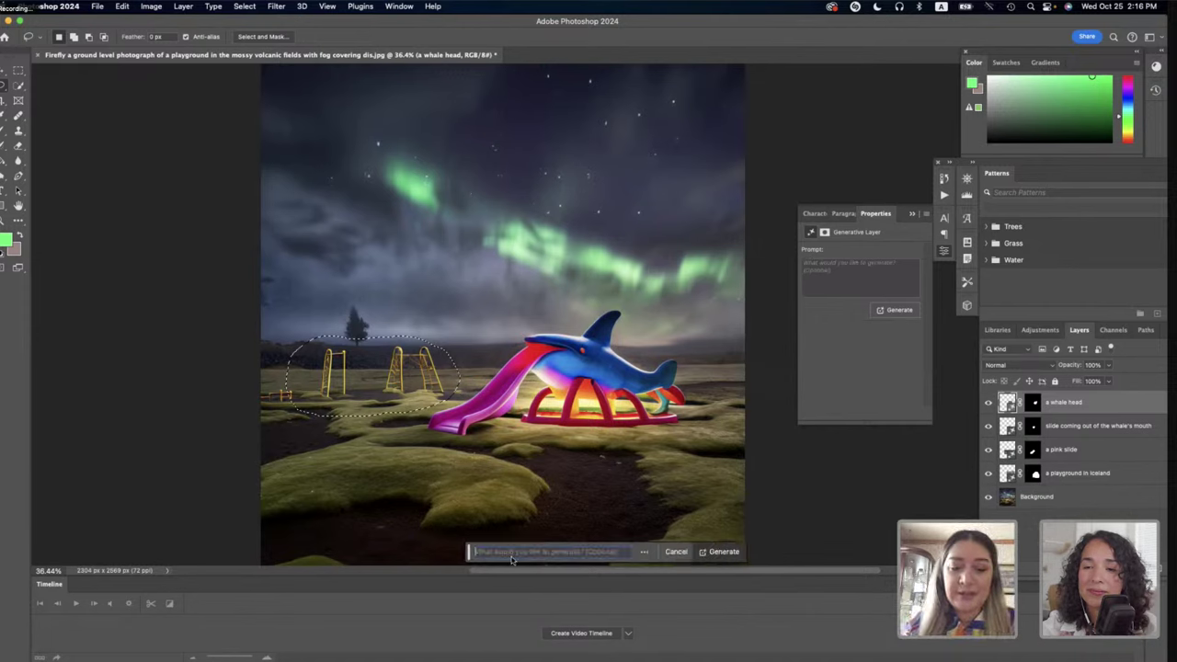
left_click(512, 556)
type("tiny")
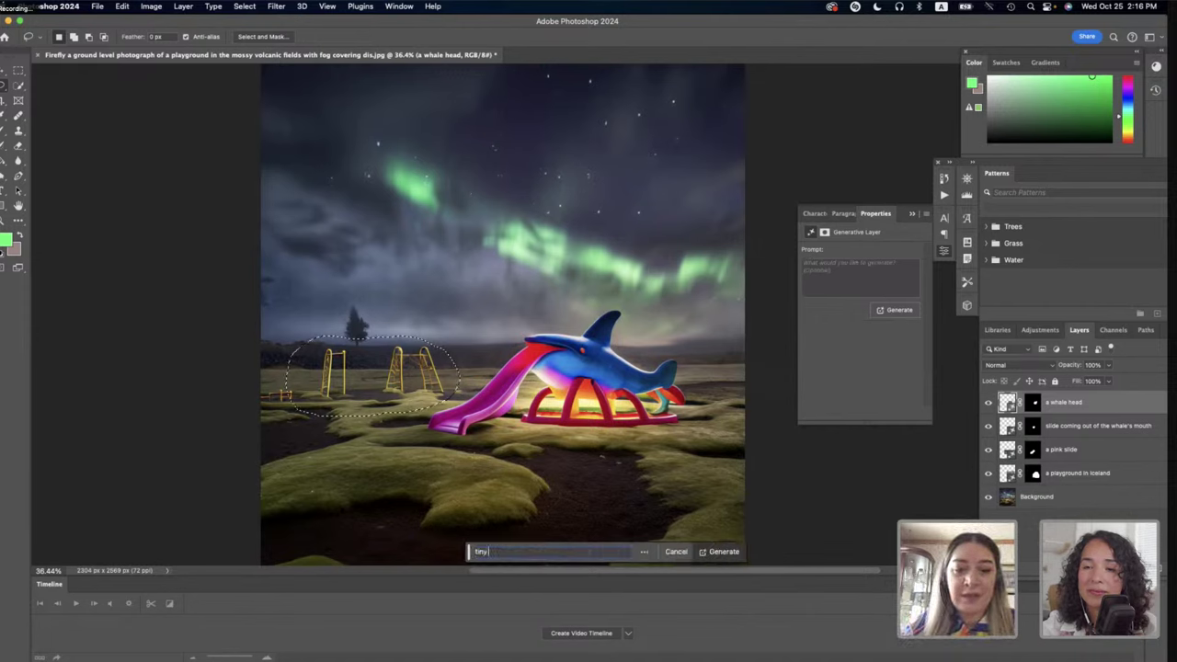
type(" Icel")
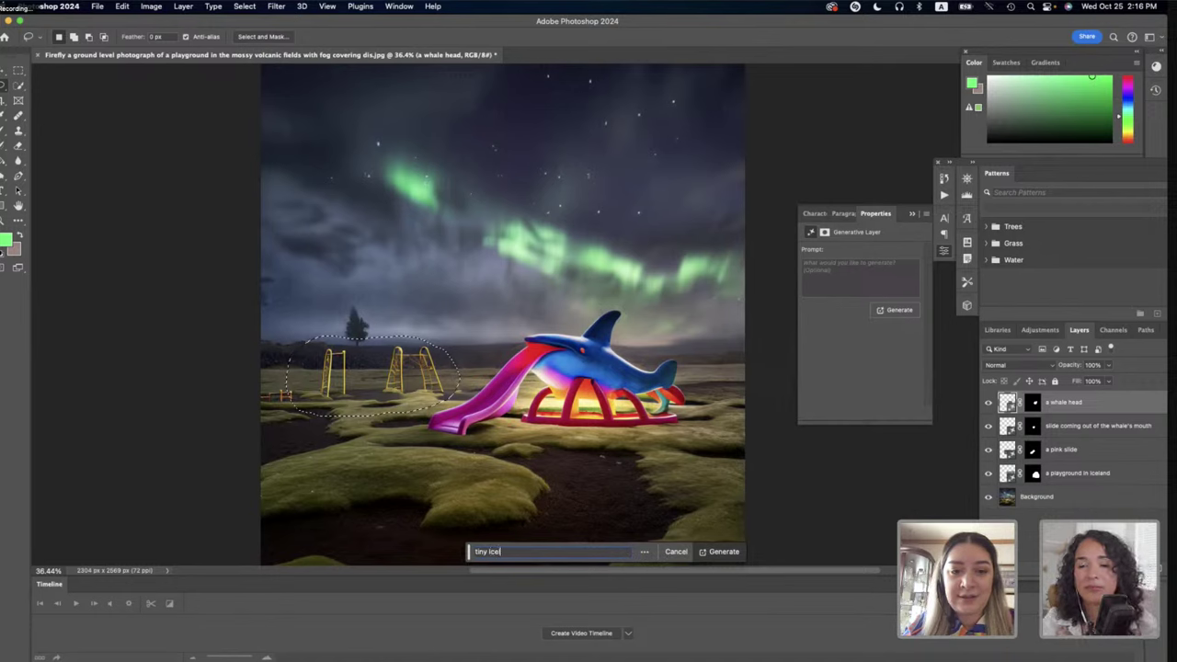
type("andic elf")
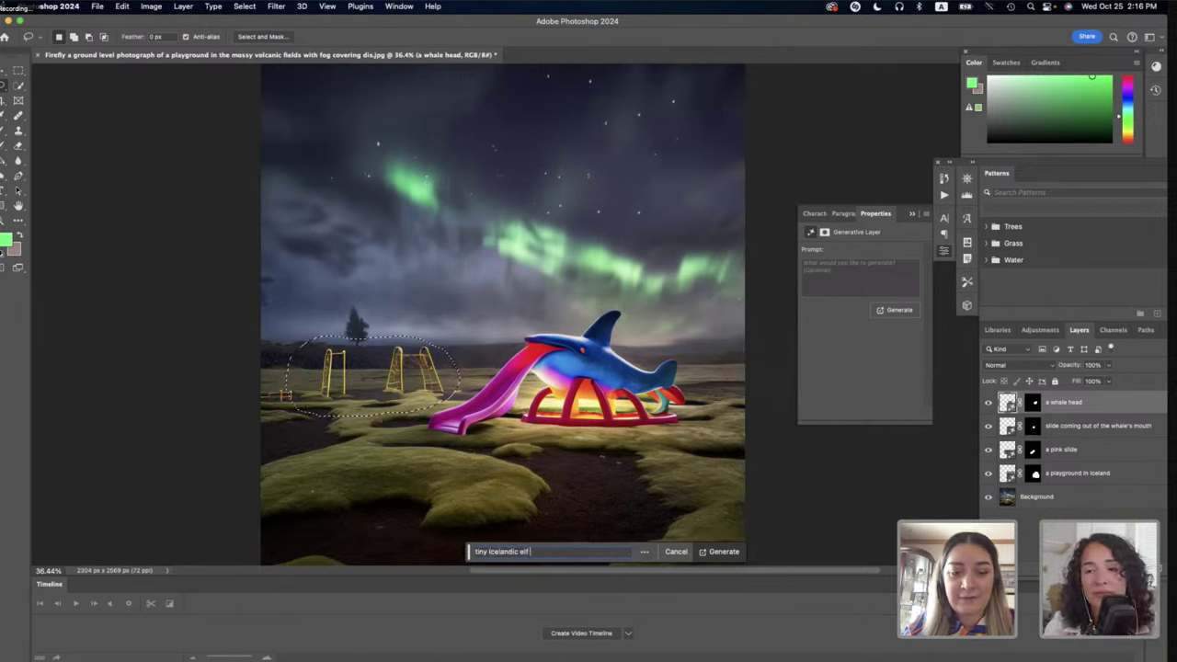
type(" houses")
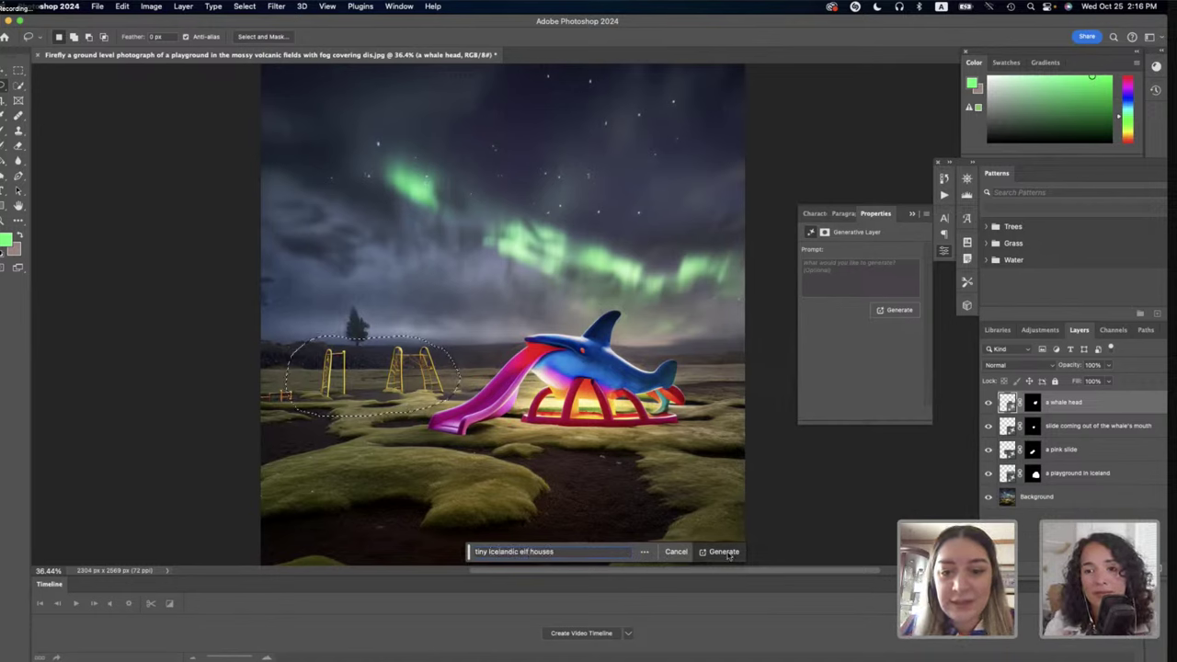
left_click(724, 552)
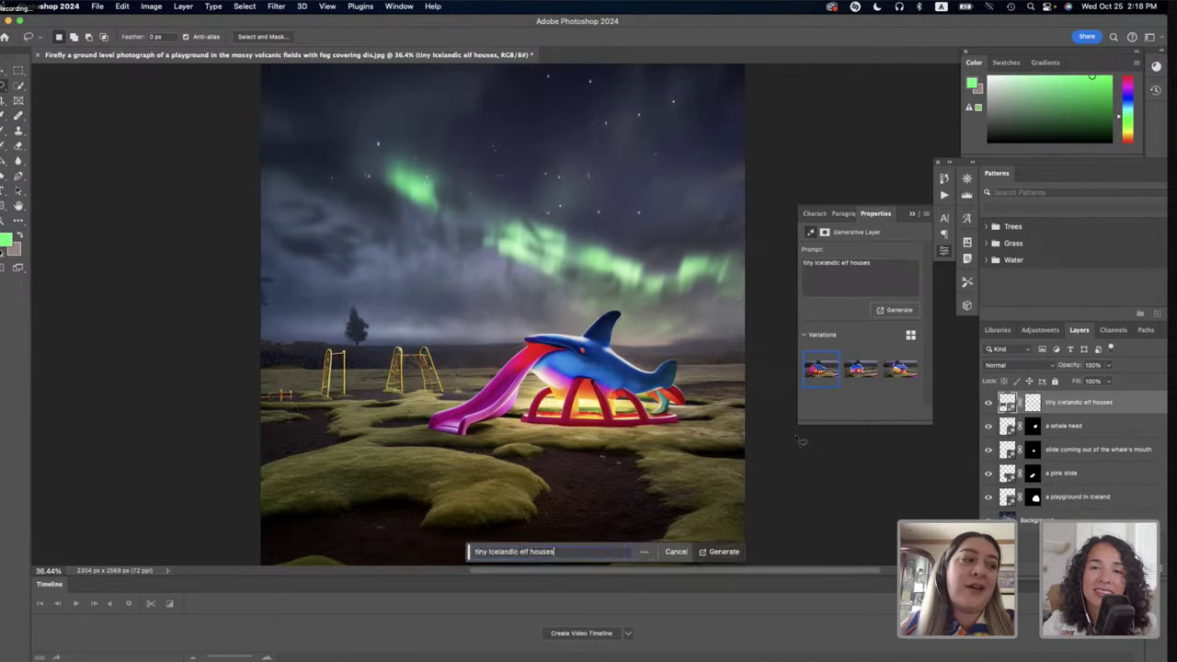
left_click(851, 380)
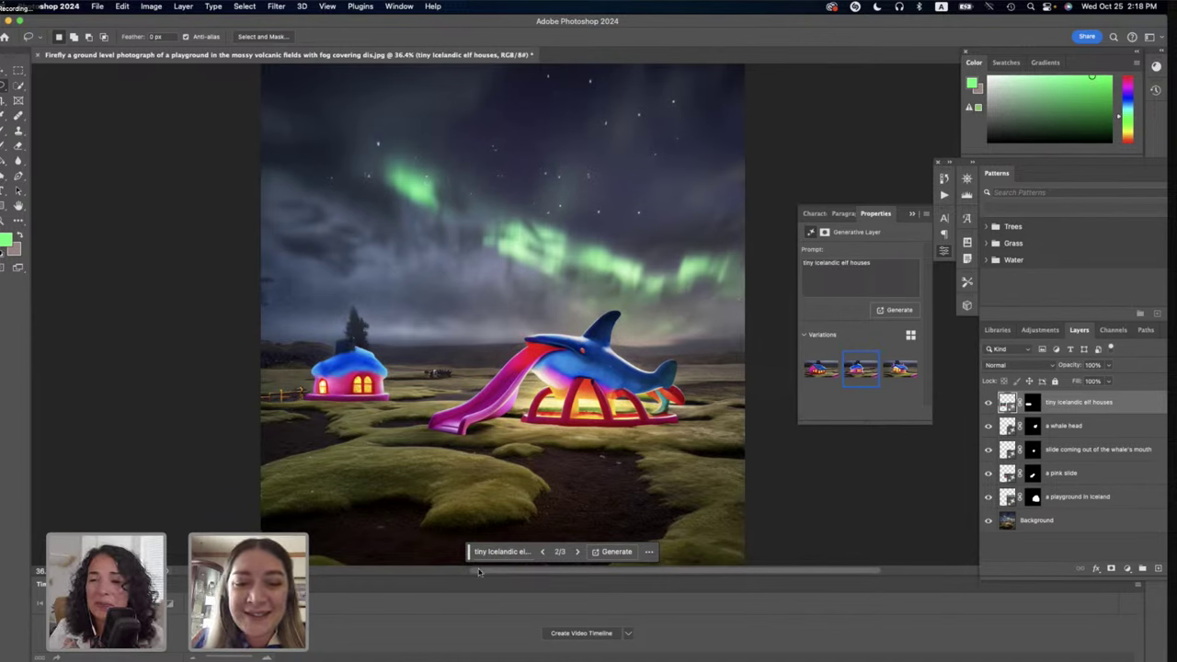
Replace the elf houses layer's prompt with "tiny Icelandic turf house" and generate new variations.
left_click(506, 556)
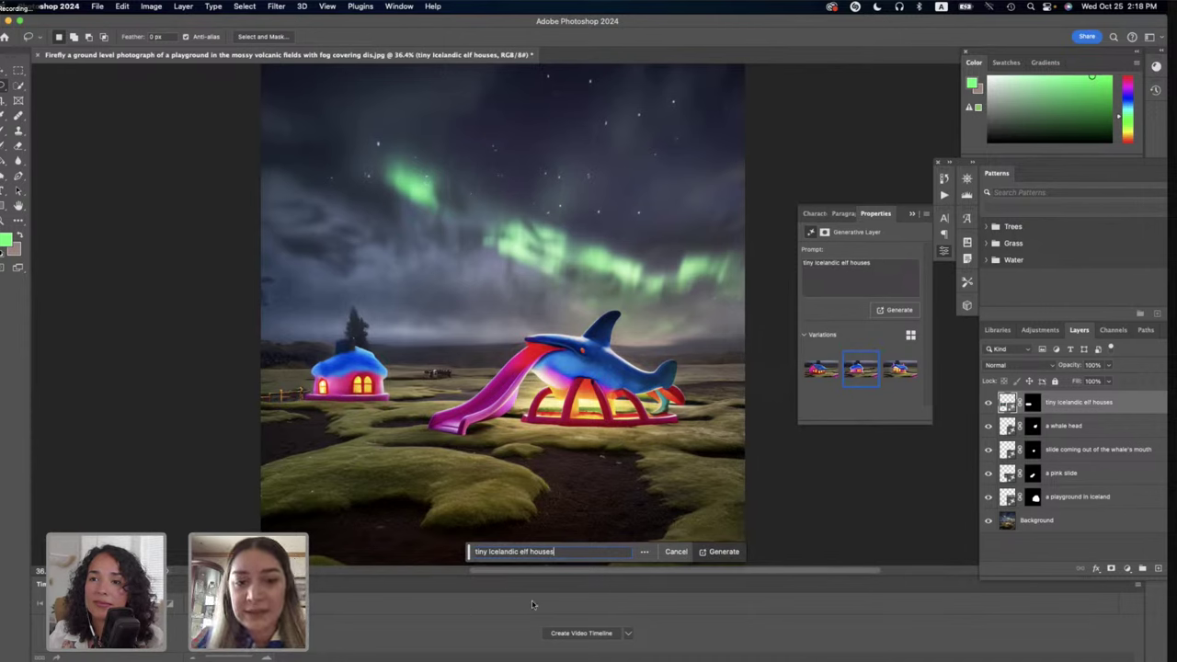
triple_click(517, 553)
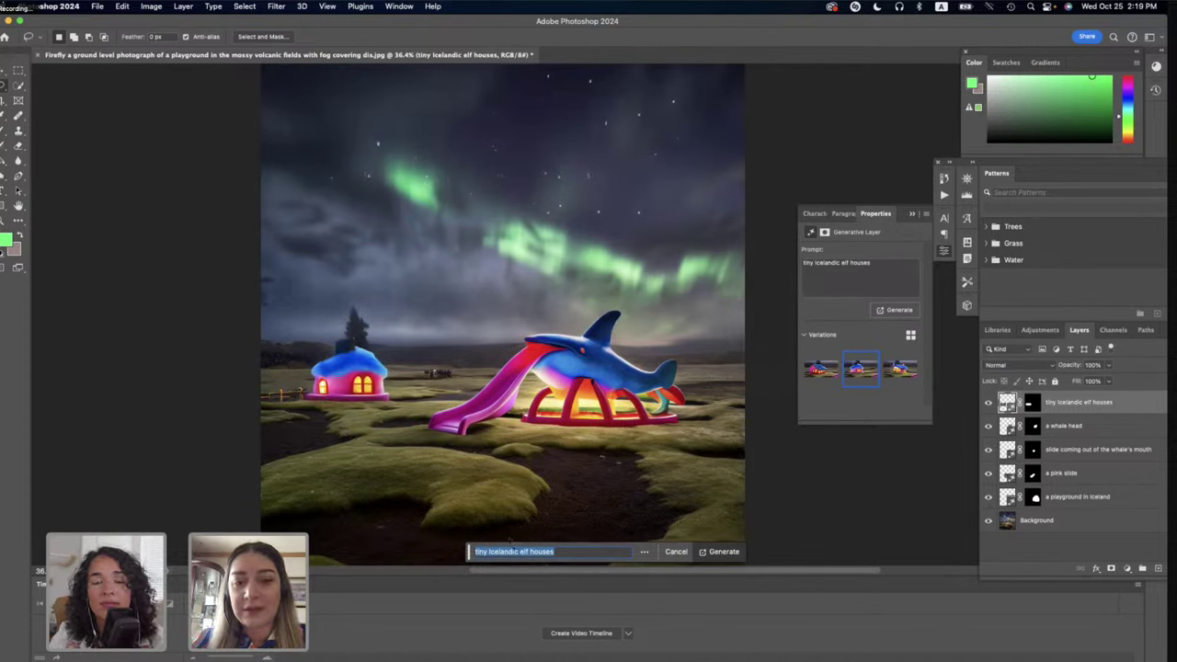
left_click(507, 551)
triple_click(508, 552)
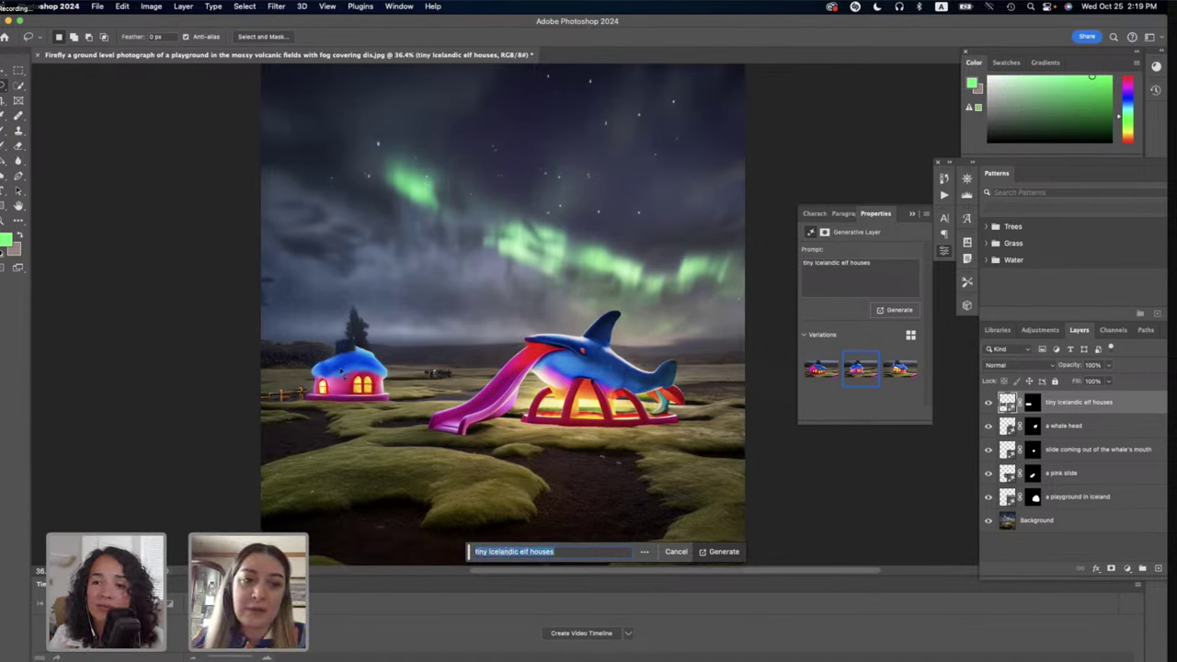
key("BackSpace")
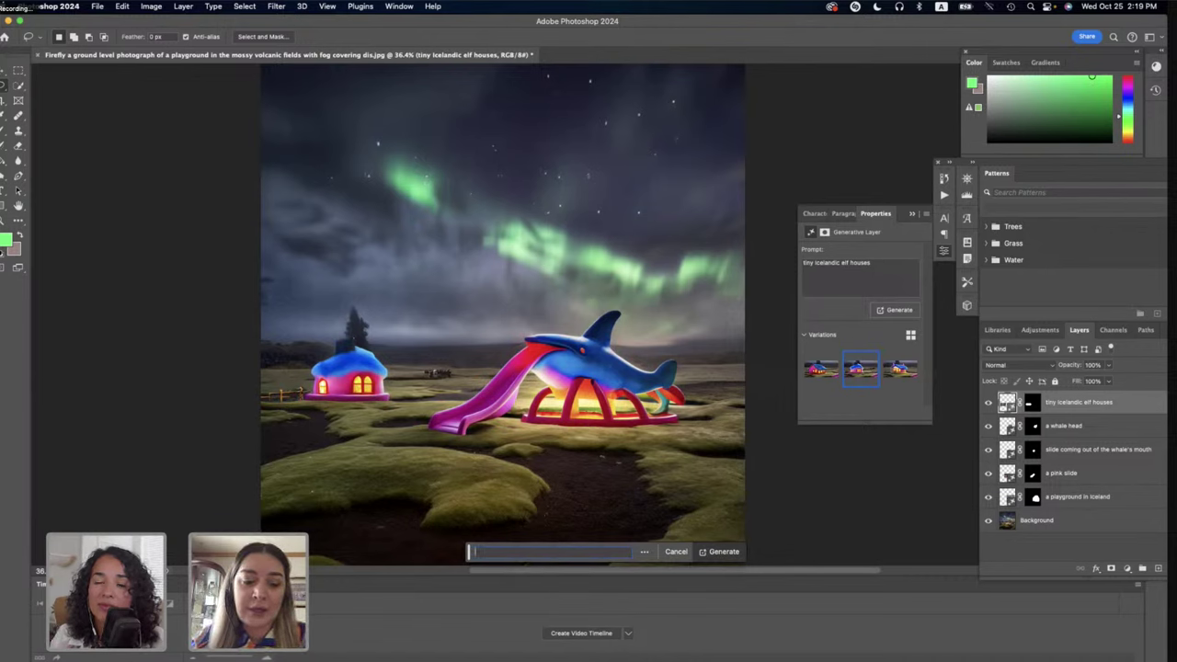
type("tiny")
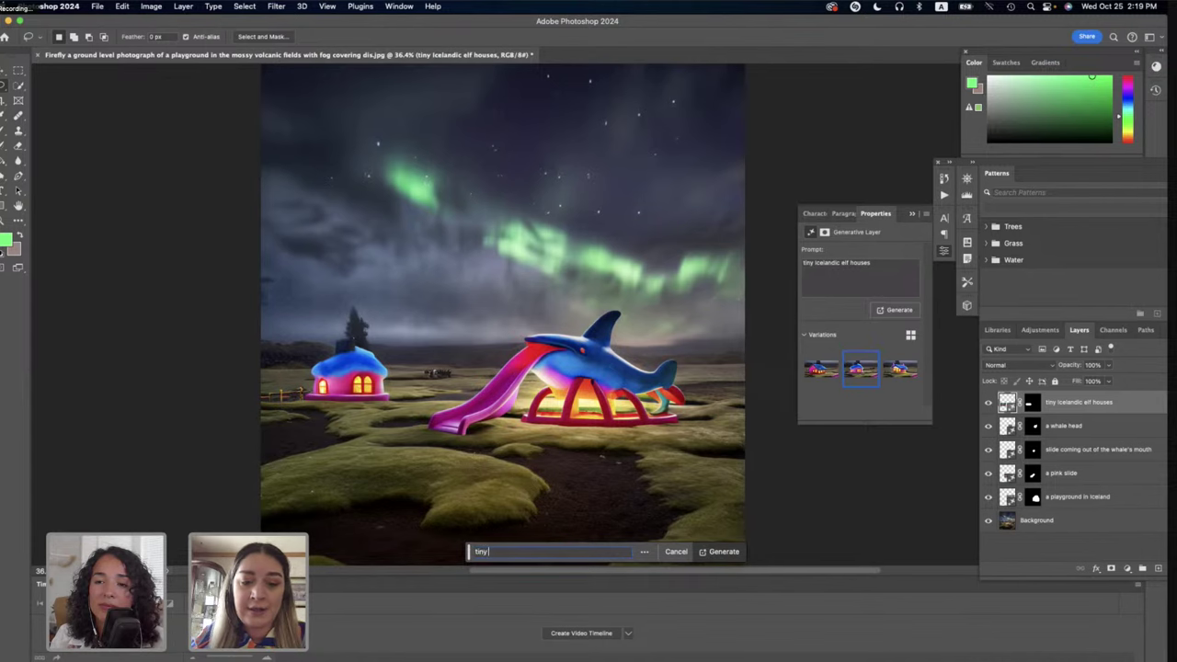
type(" Iceland")
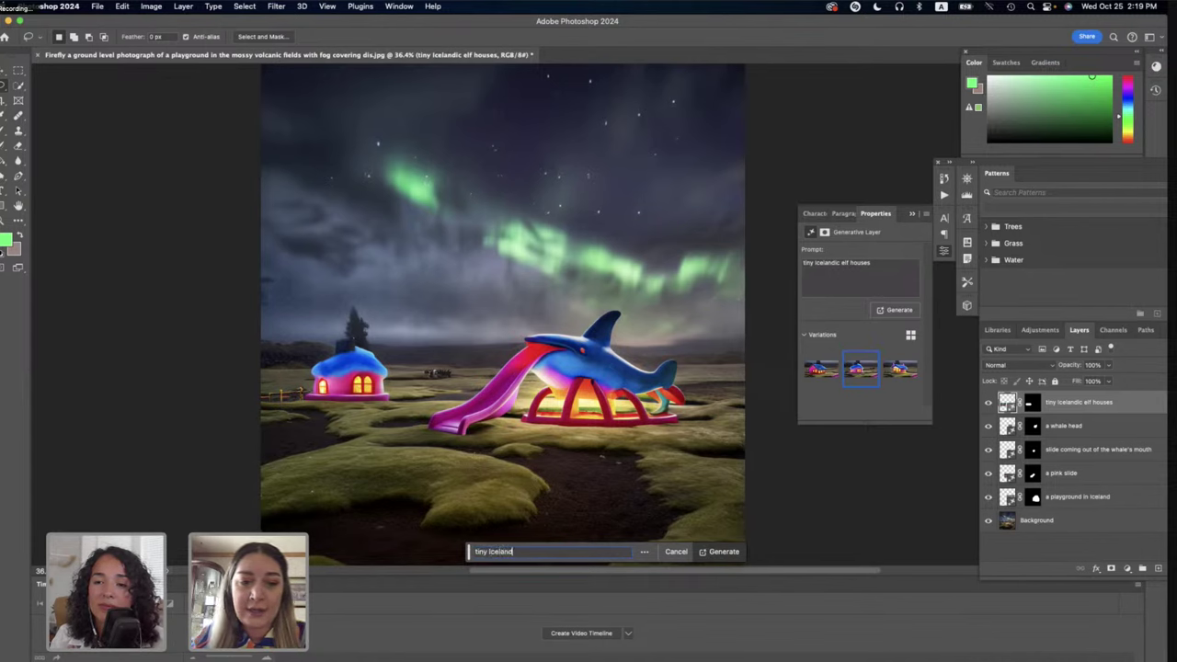
type("ic turf house")
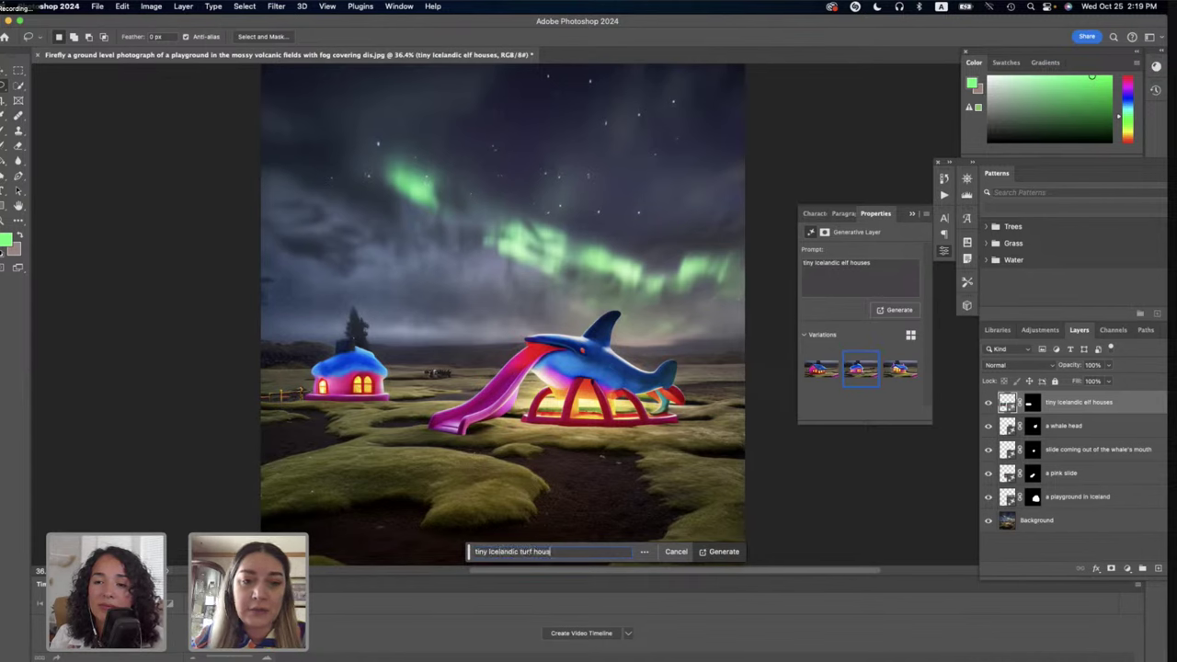
left_click(723, 551)
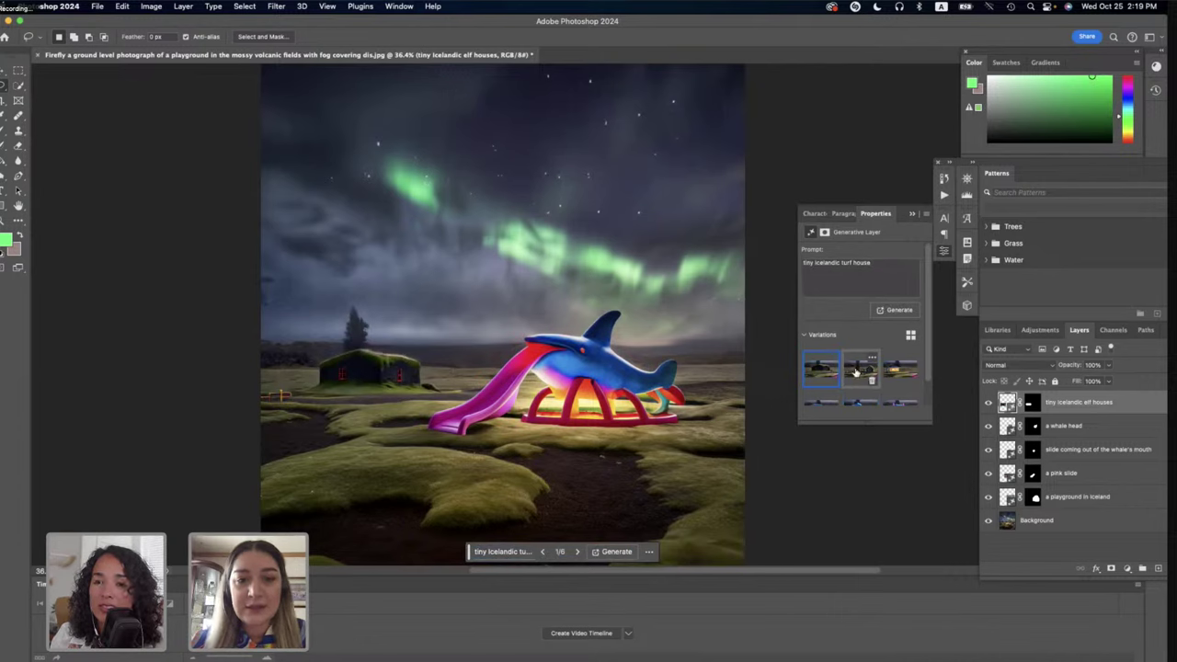
Compare the three new turf house variations and return to the first, the long dark house with a grass roof.
left_click(856, 371)
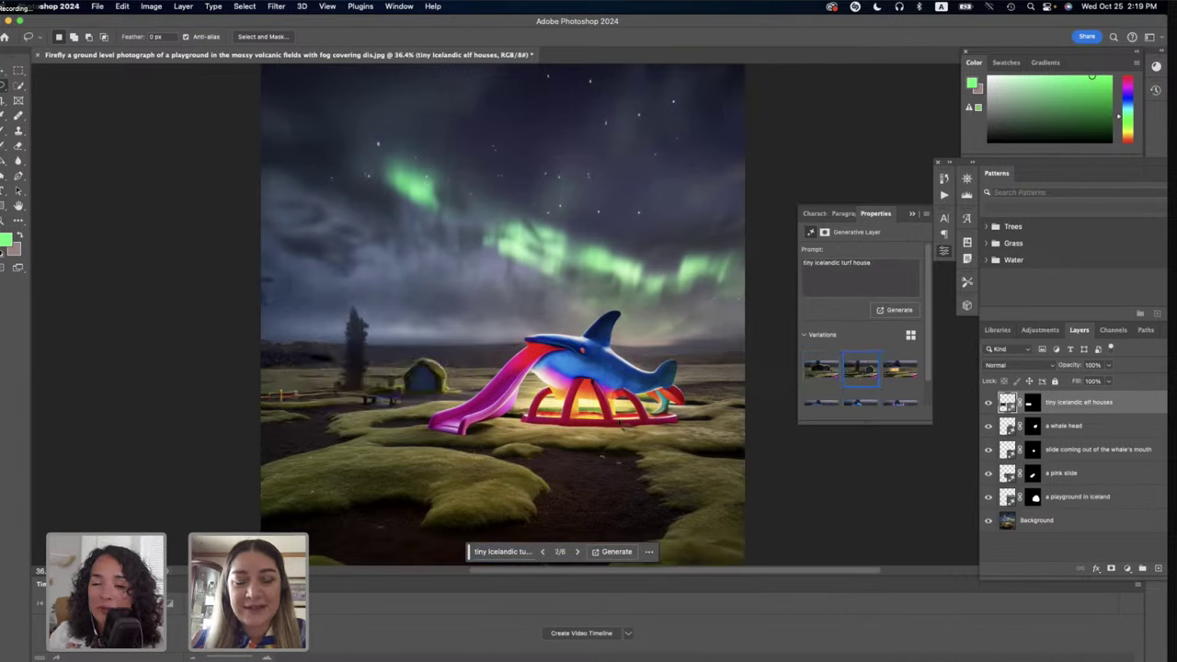
left_click(888, 377)
left_click(821, 369)
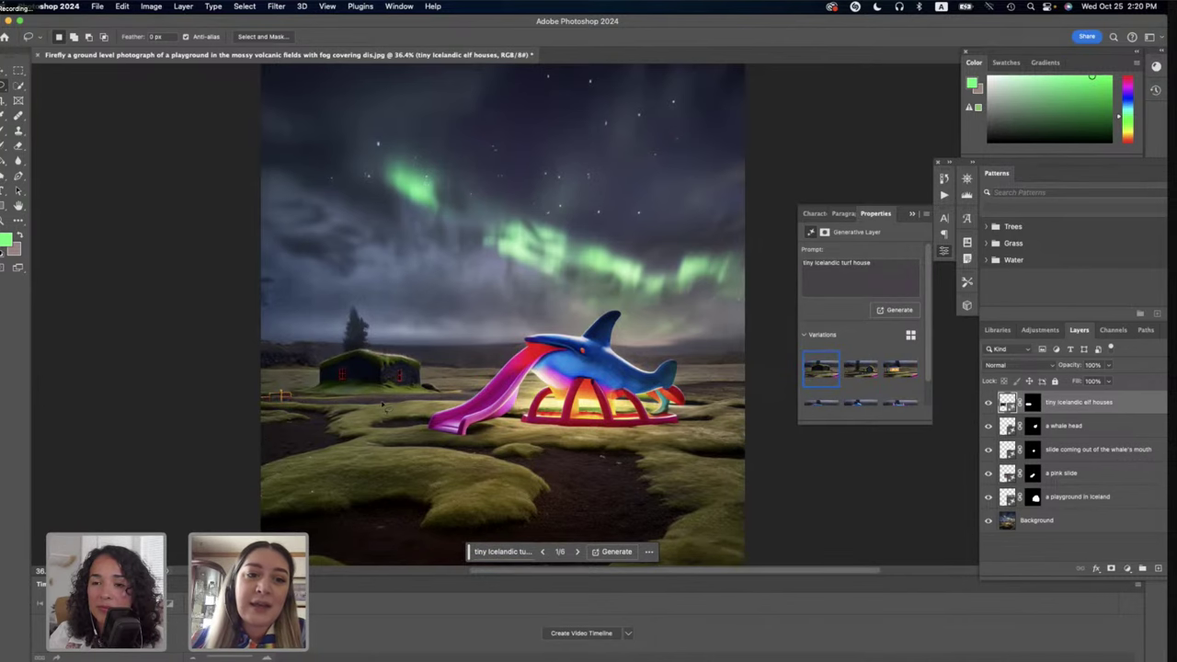
Lasso the turf house window nearest the slide and generate "a tiny red door" there with Generative Fill.
scroll(382, 403, "up", 3)
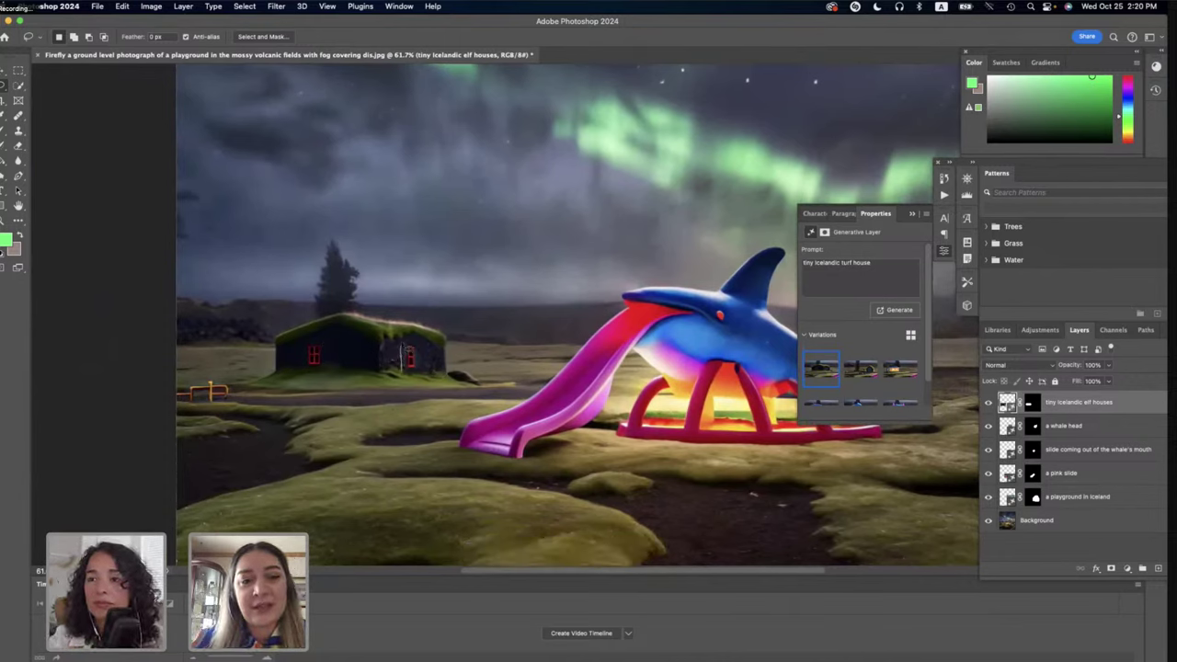
mouse_move(408, 353)
left_mouse_down()
mouse_move(423, 366)
mouse_move(405, 381)
left_mouse_up()
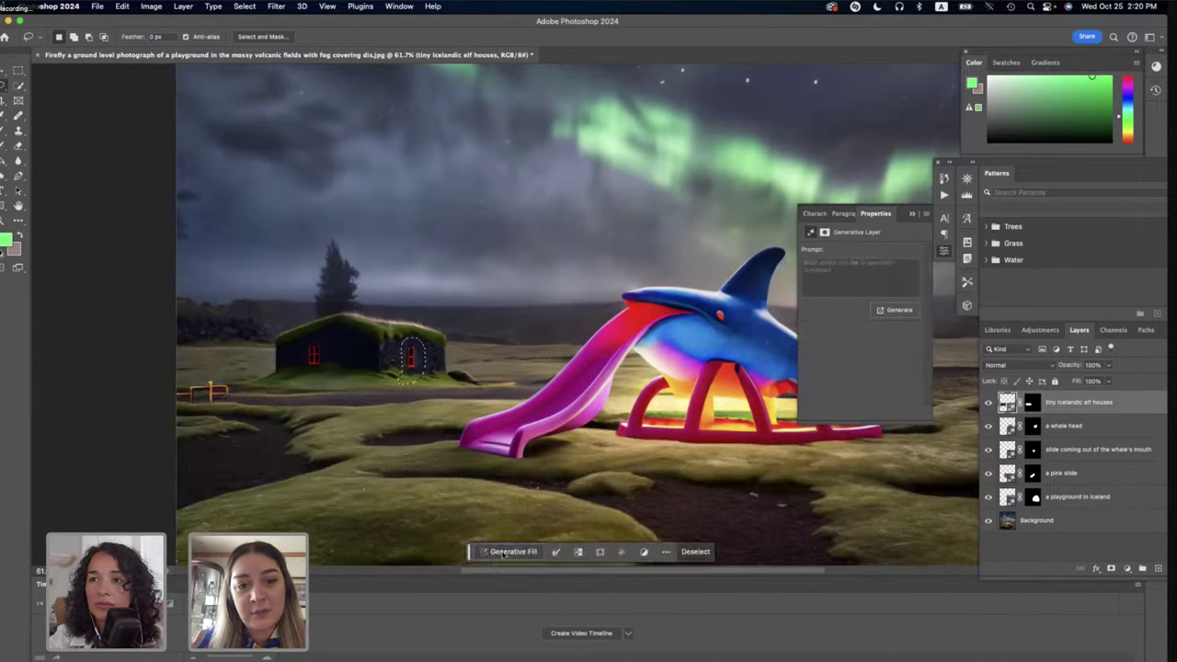
left_click(507, 552)
type("a tin")
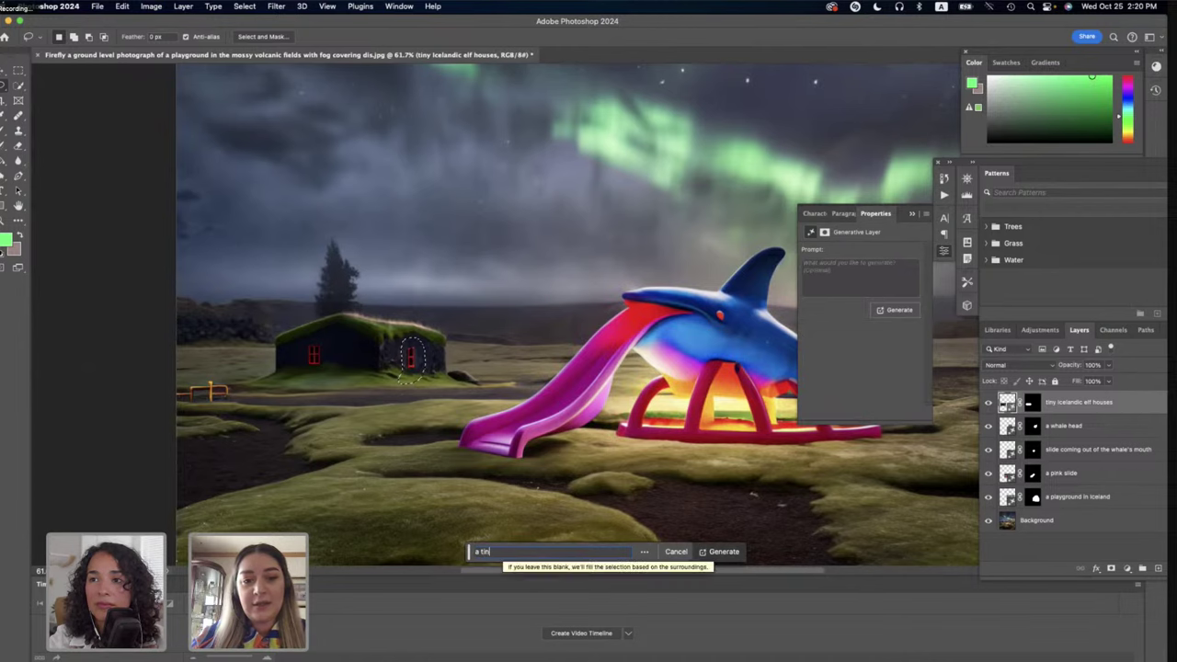
type("y red door")
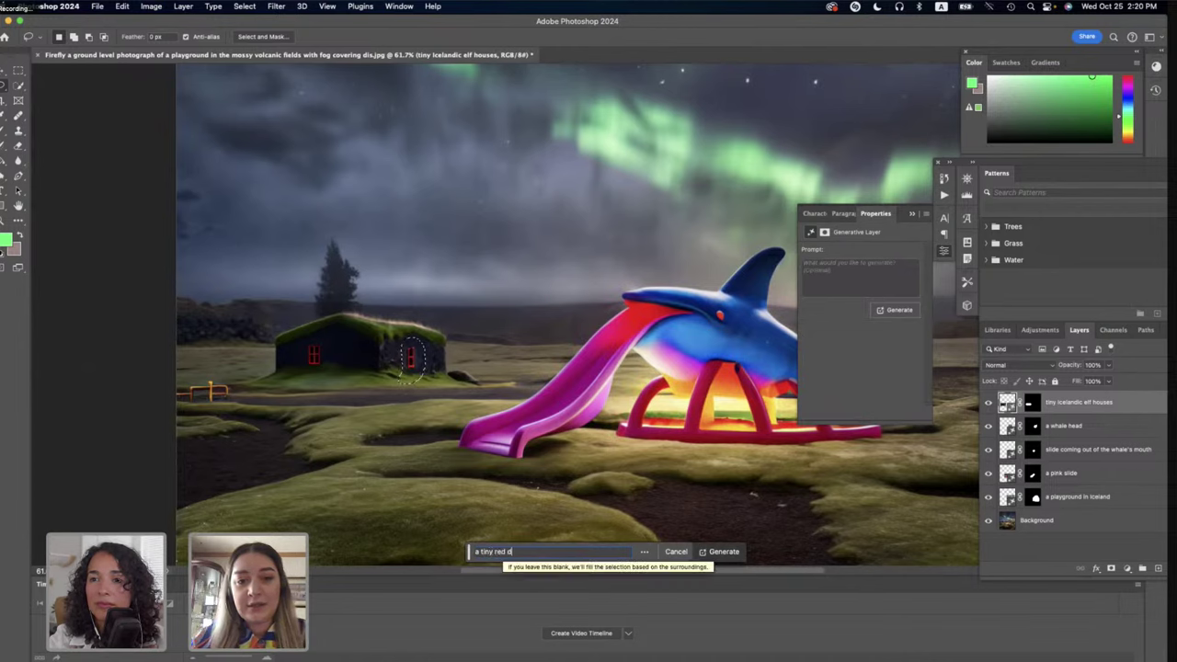
left_click(719, 553)
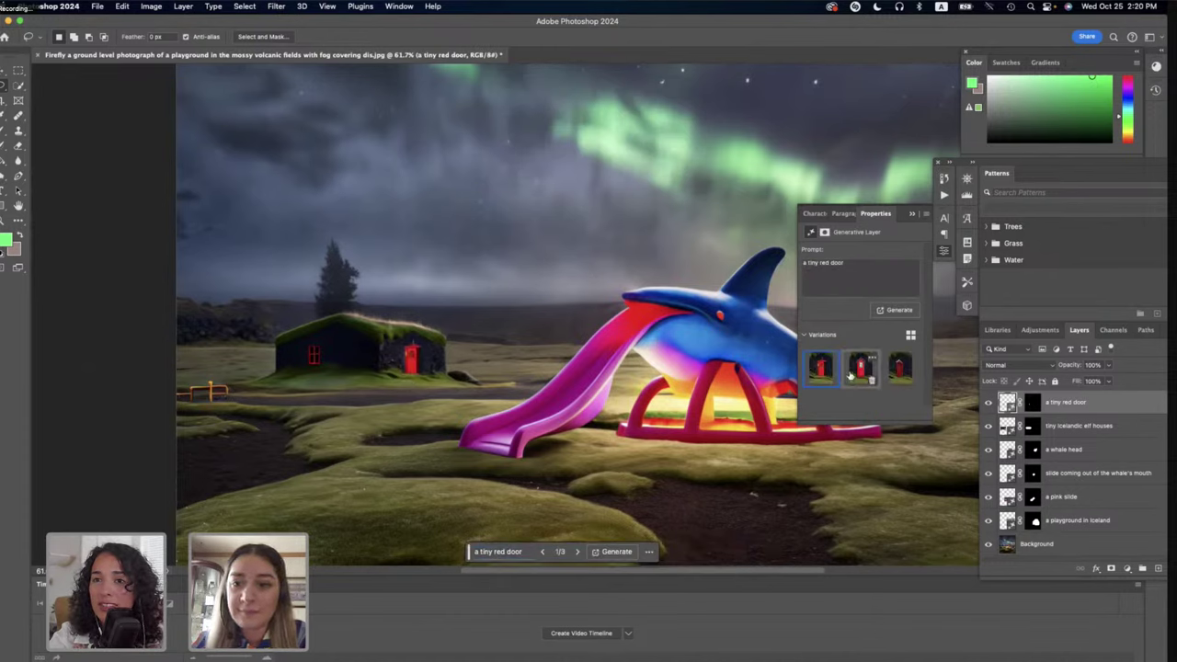
Compare the three red door variations up close and in the wider scene, and choose the second one.
left_click(861, 370)
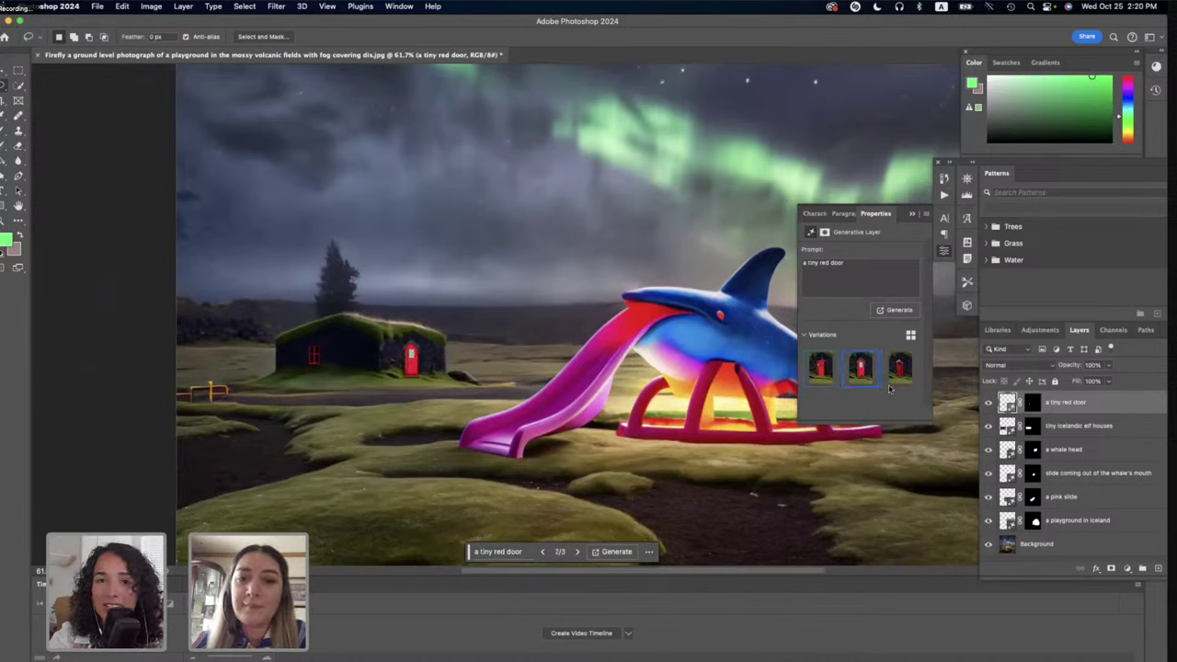
mouse_move(890, 382)
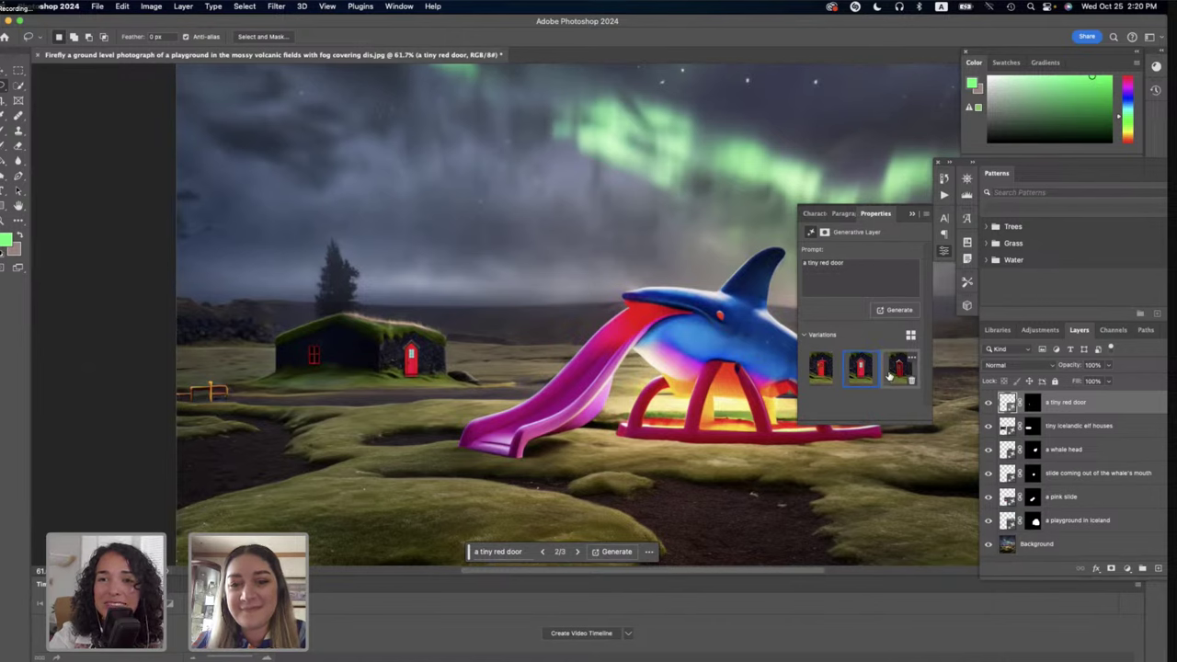
left_click(891, 377)
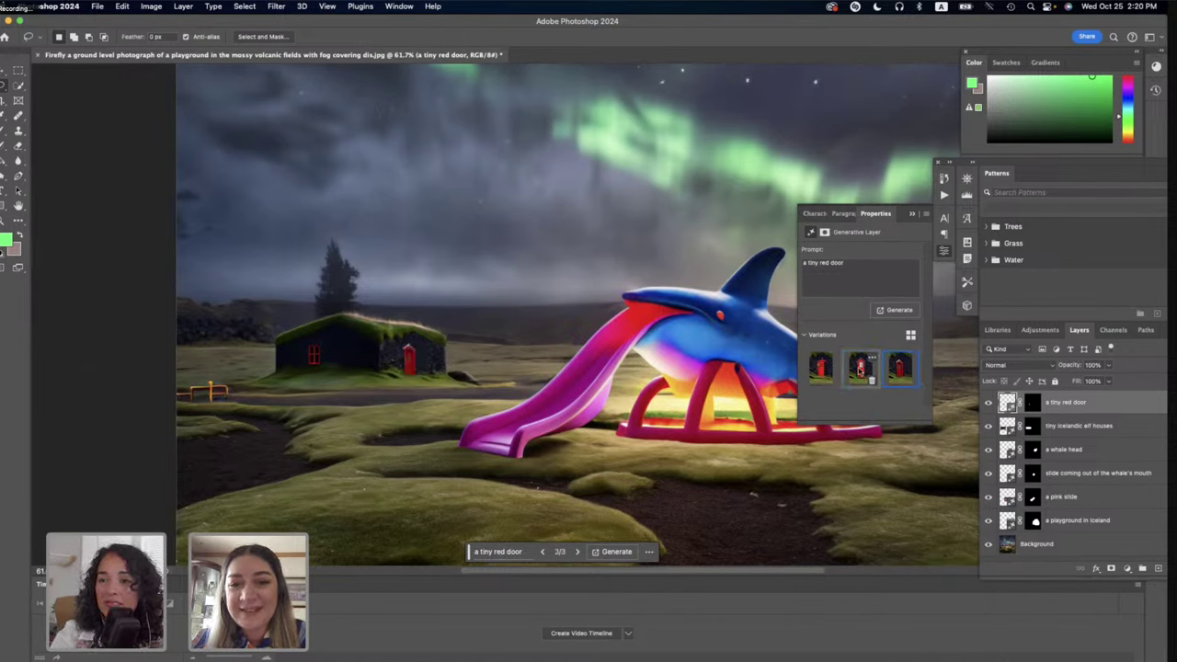
left_click(860, 371)
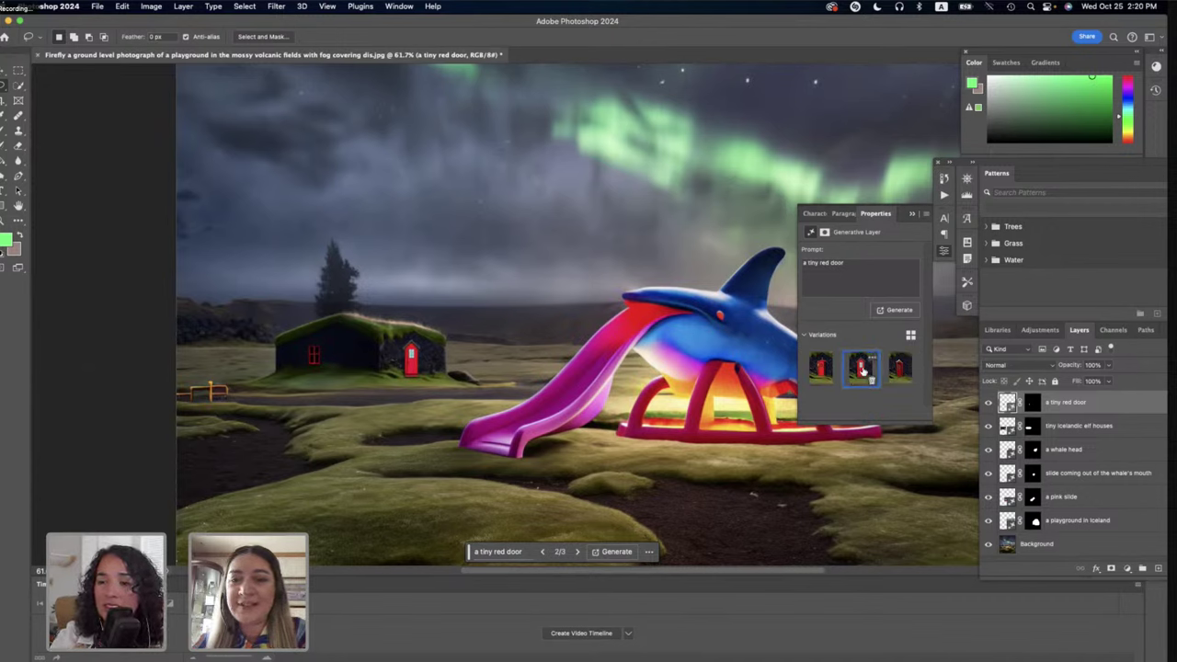
left_click(819, 369)
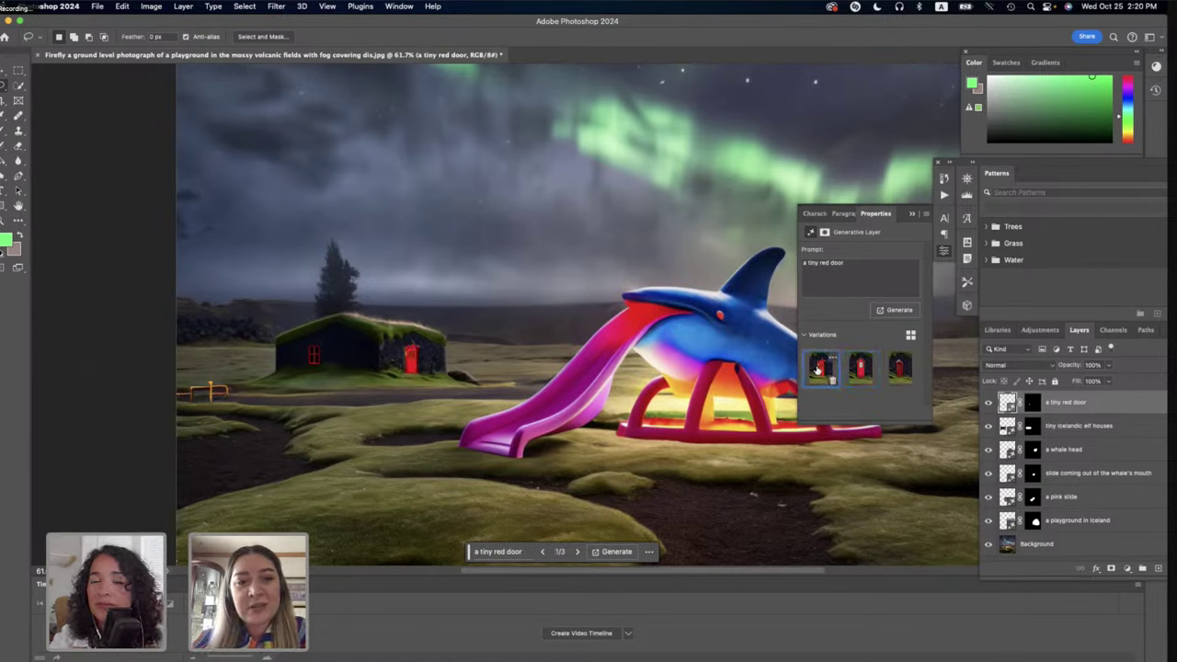
left_click(861, 368)
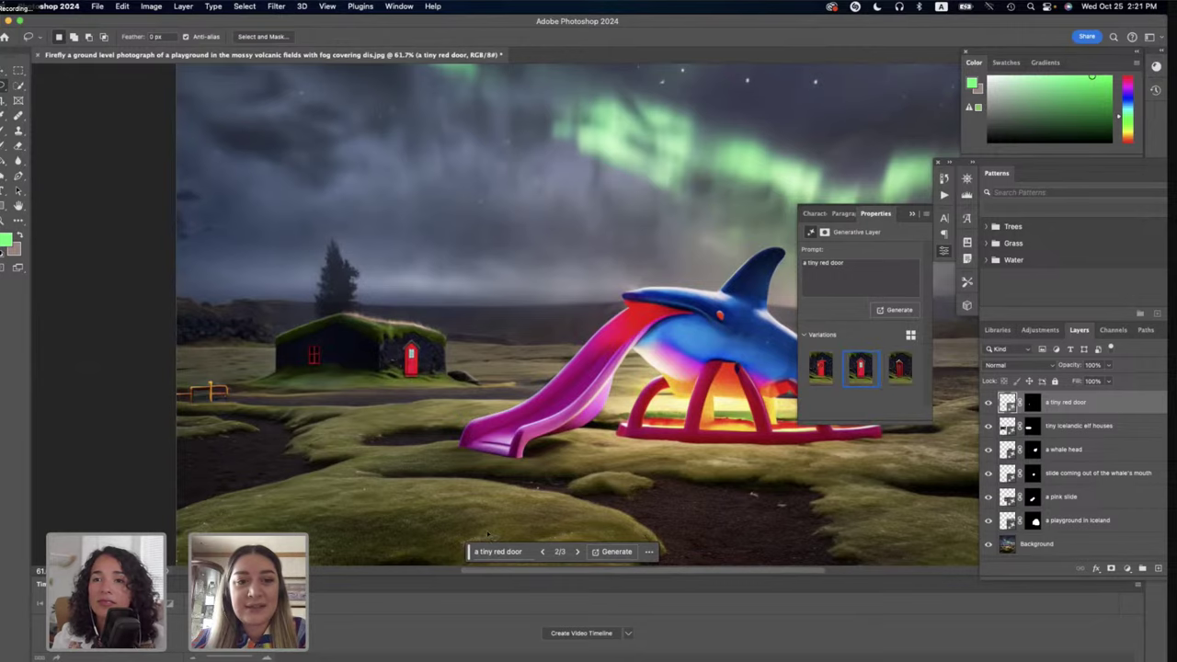
scroll(492, 537, "down", 3)
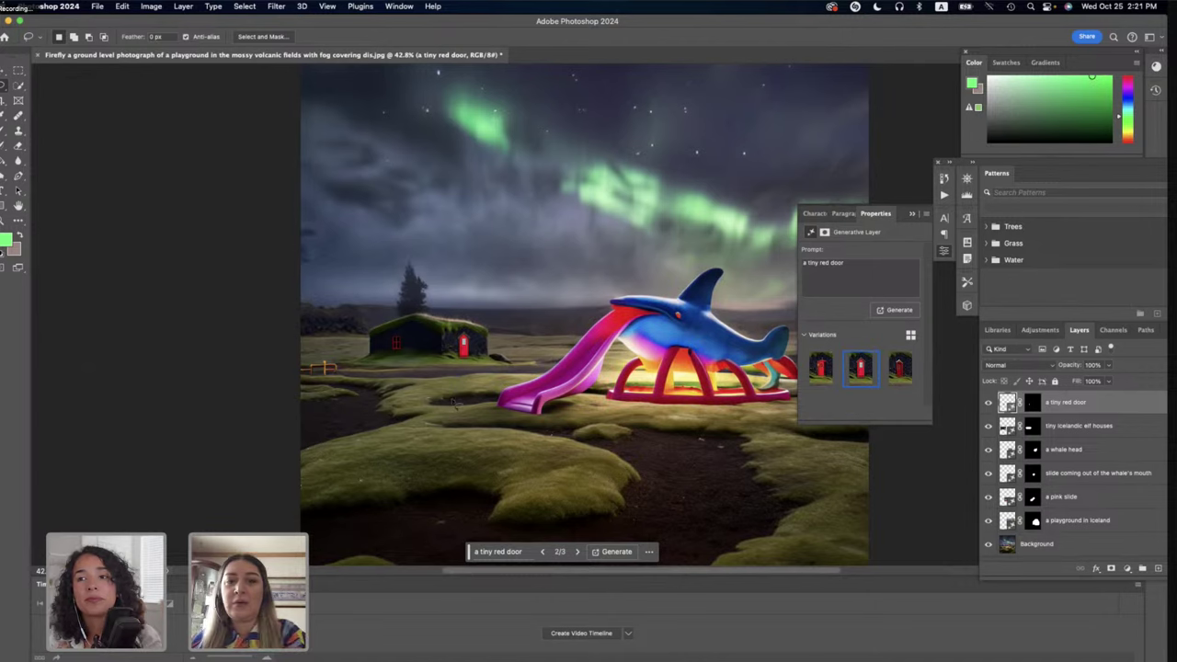
left_click(903, 366)
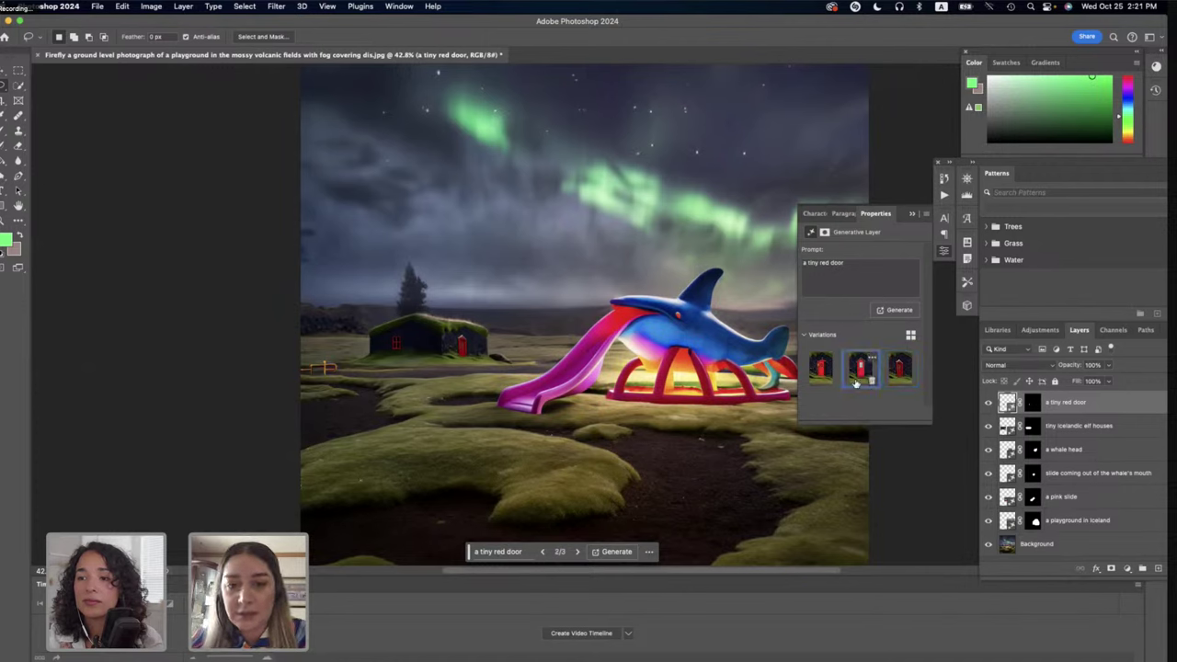
left_click(861, 368)
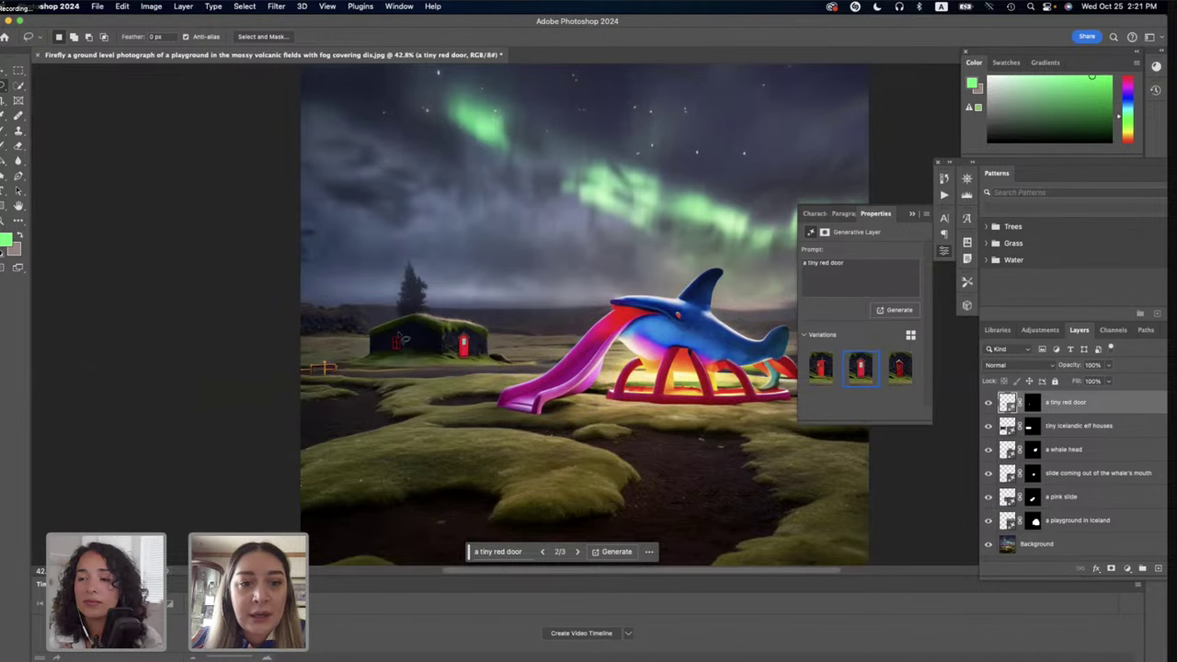
Lasso the turf house's remaining window and generate "a red window with lights on" there with Generative Fill.
left_click(396, 341)
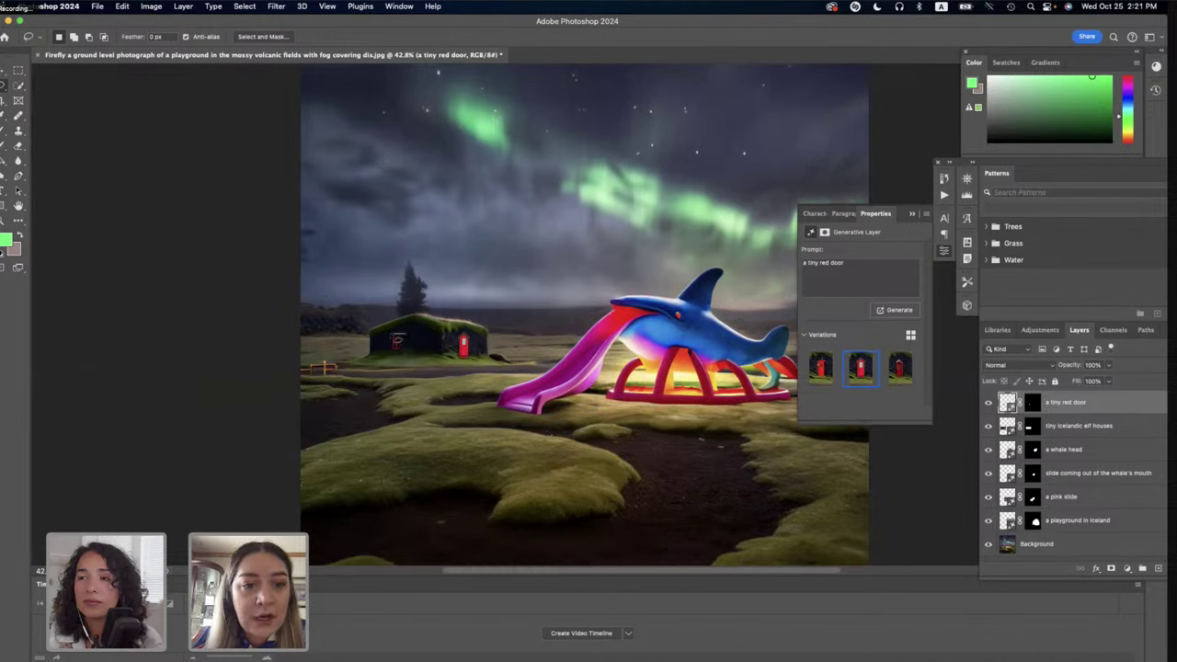
mouse_move(392, 342)
left_mouse_down()
mouse_move(396, 359)
mouse_move(414, 358)
mouse_move(418, 346)
mouse_move(394, 341)
left_mouse_up()
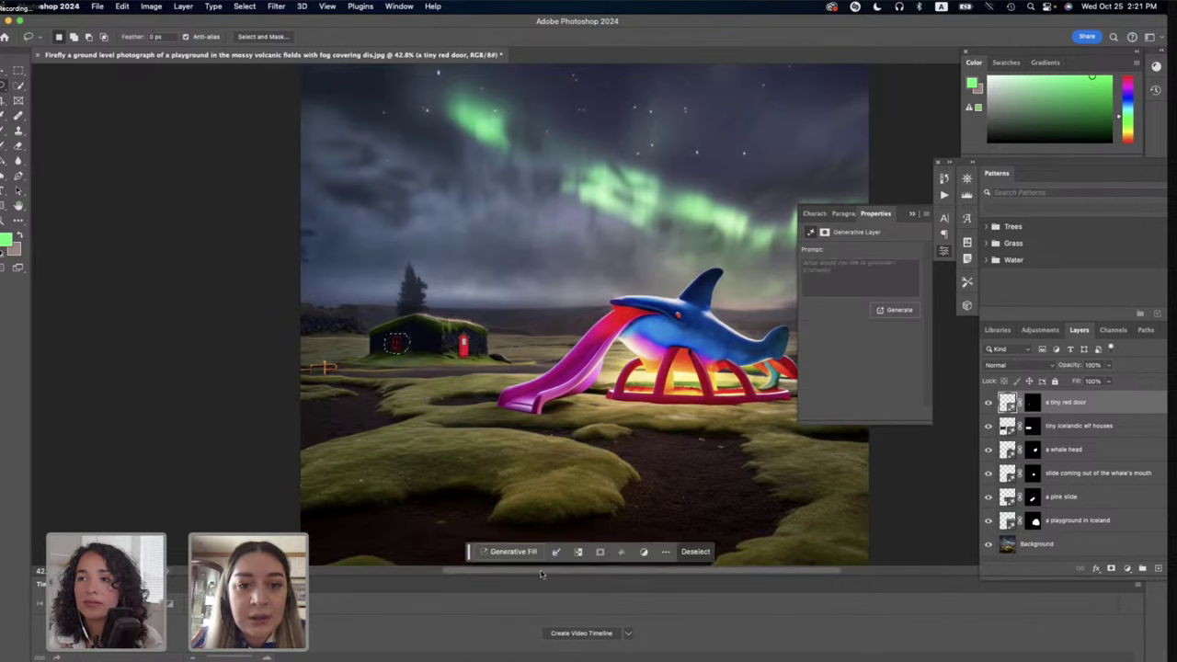
left_click(513, 552)
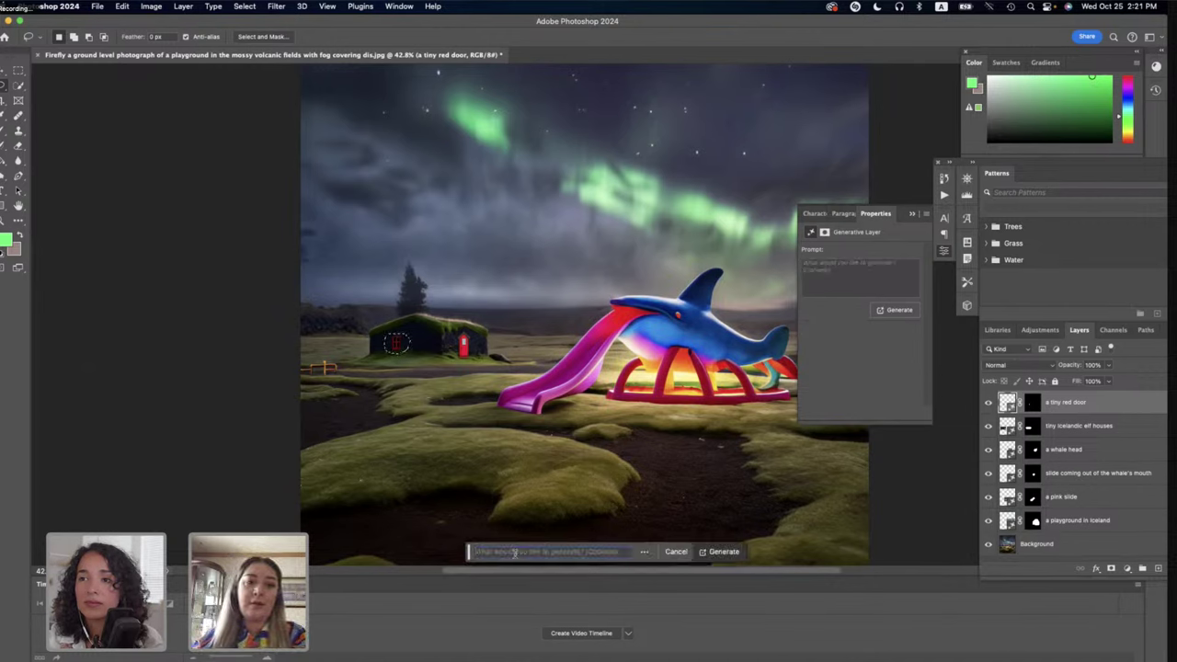
type("a")
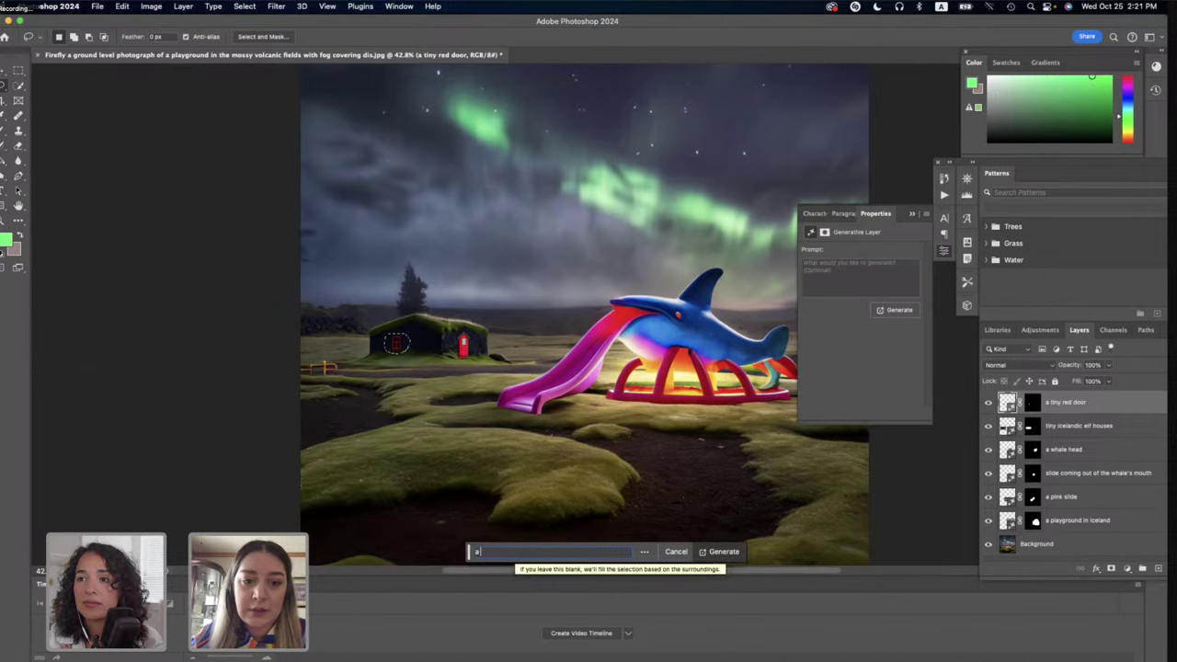
type(" red")
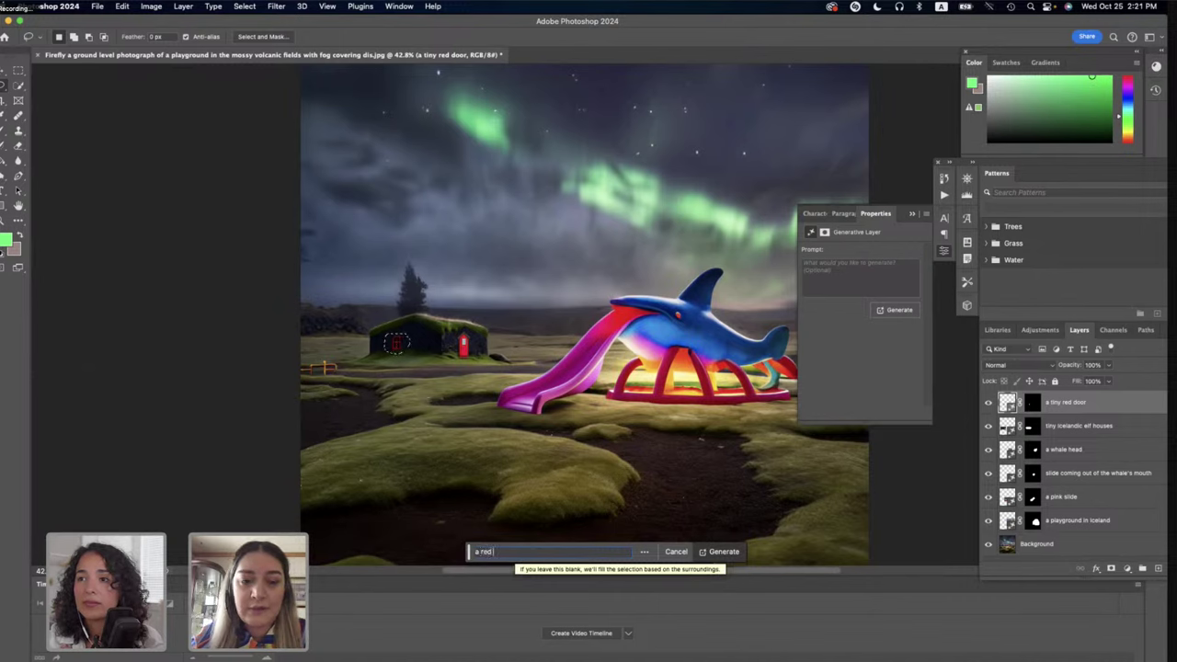
type(" window")
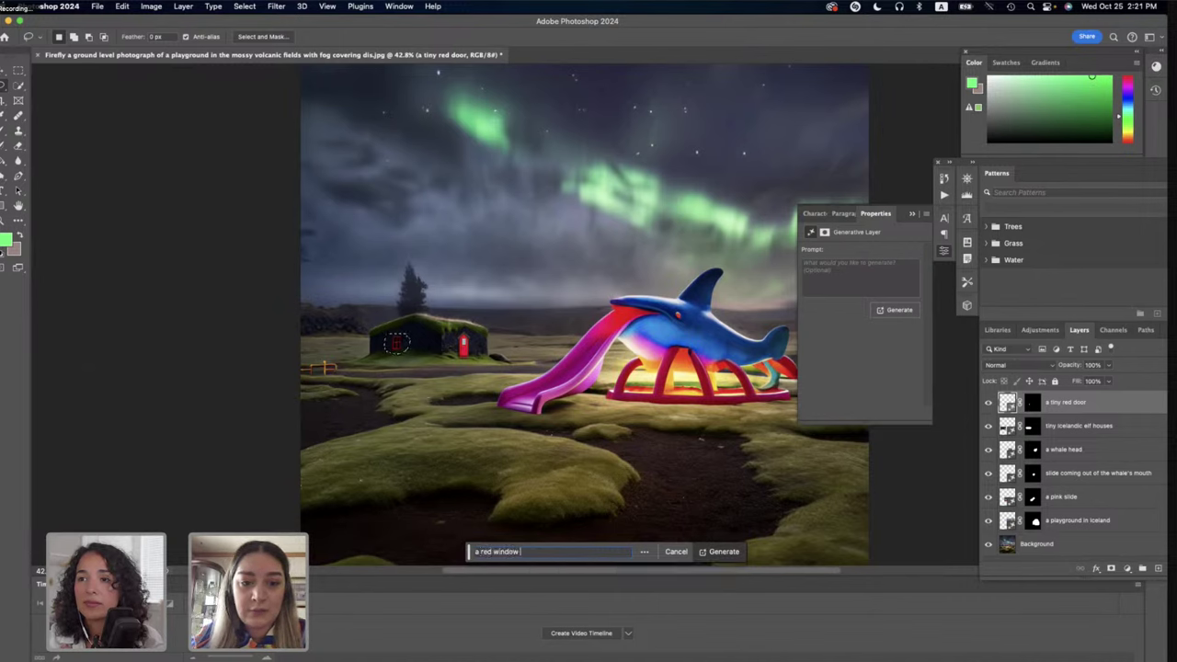
type(" with light")
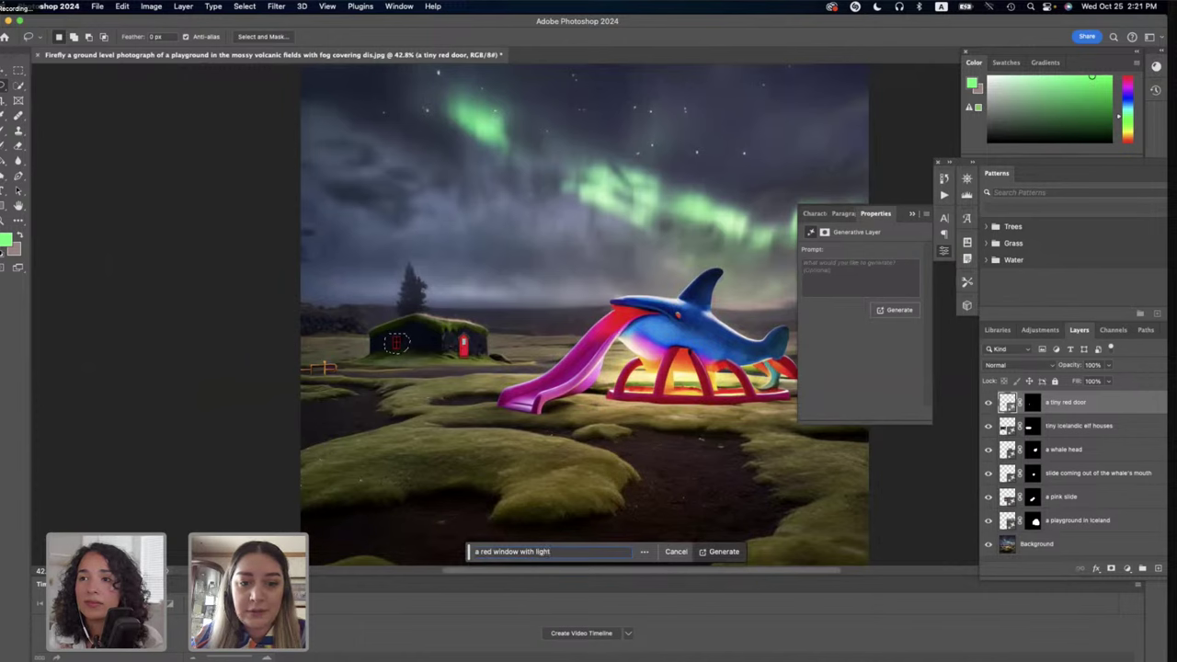
type("s on")
key("Return")
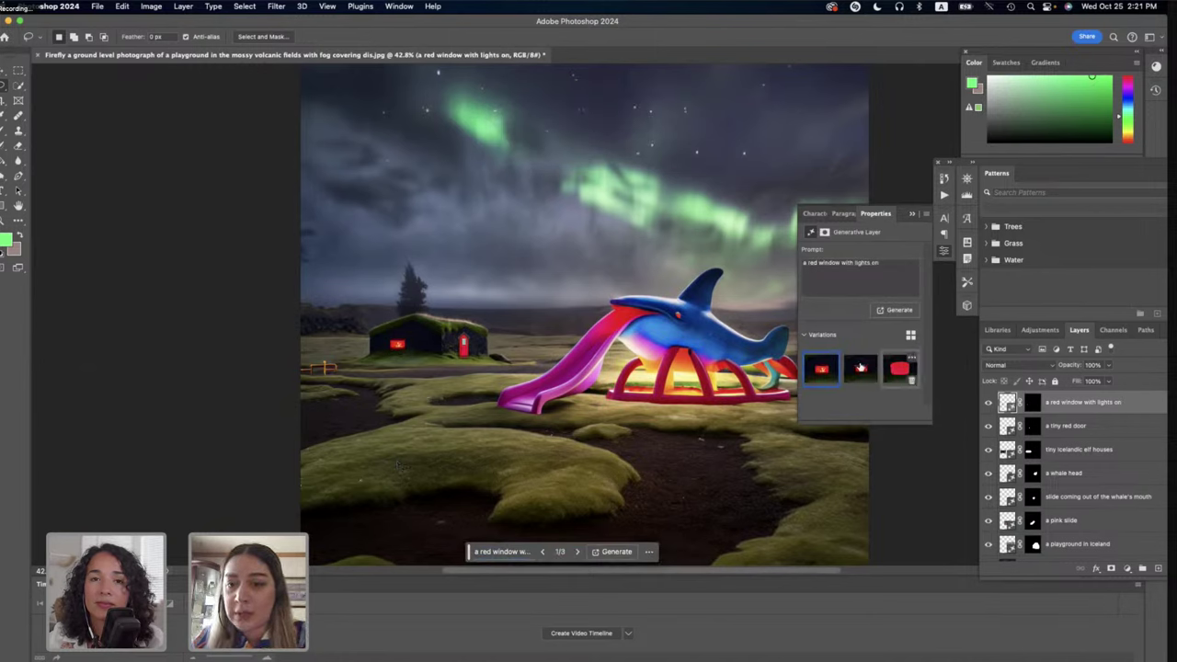
Compare the first two red window variations and regenerate the layer with the prompt "a window with lights on behind".
left_click(861, 369)
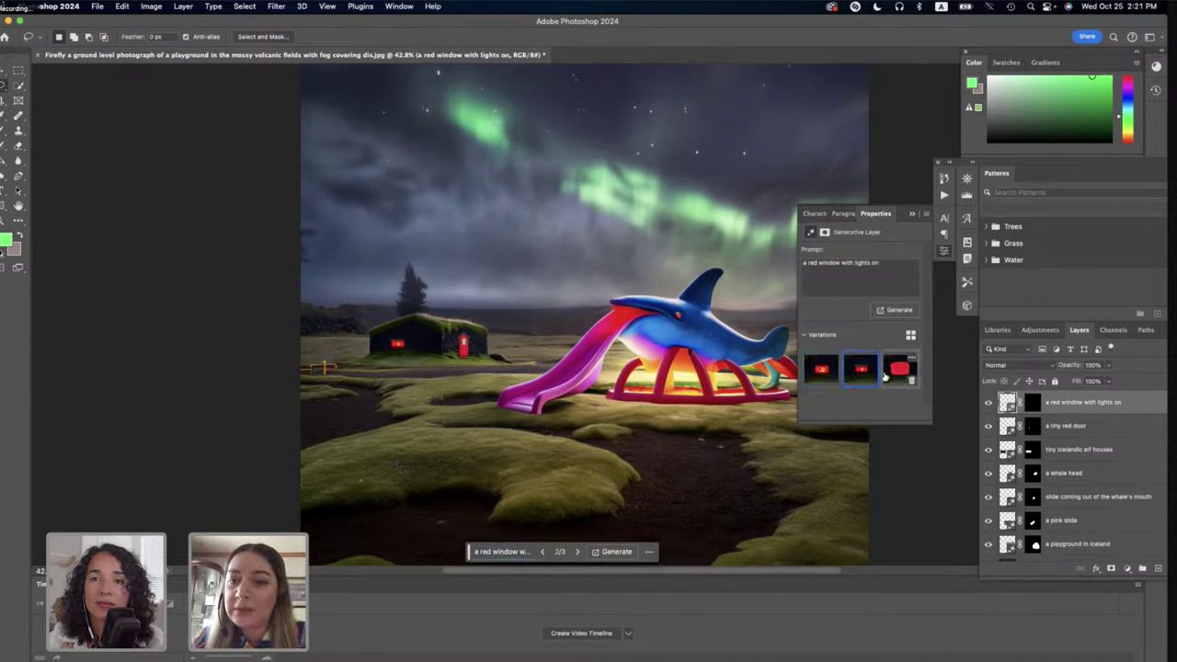
left_click(813, 368)
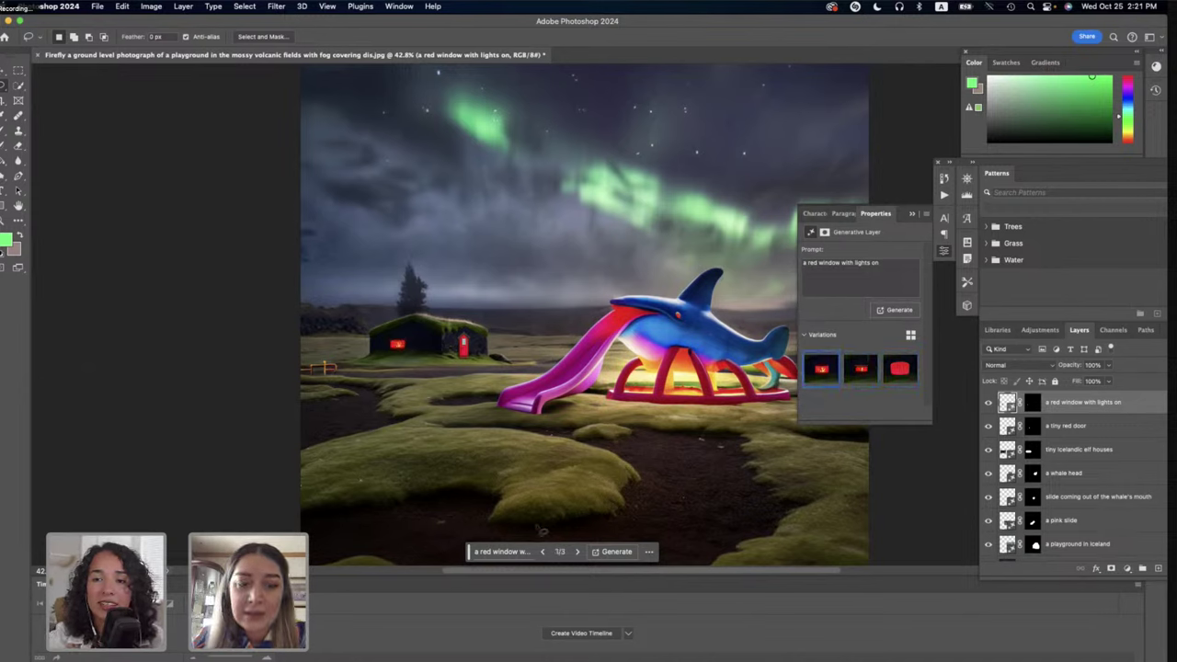
left_click(502, 553)
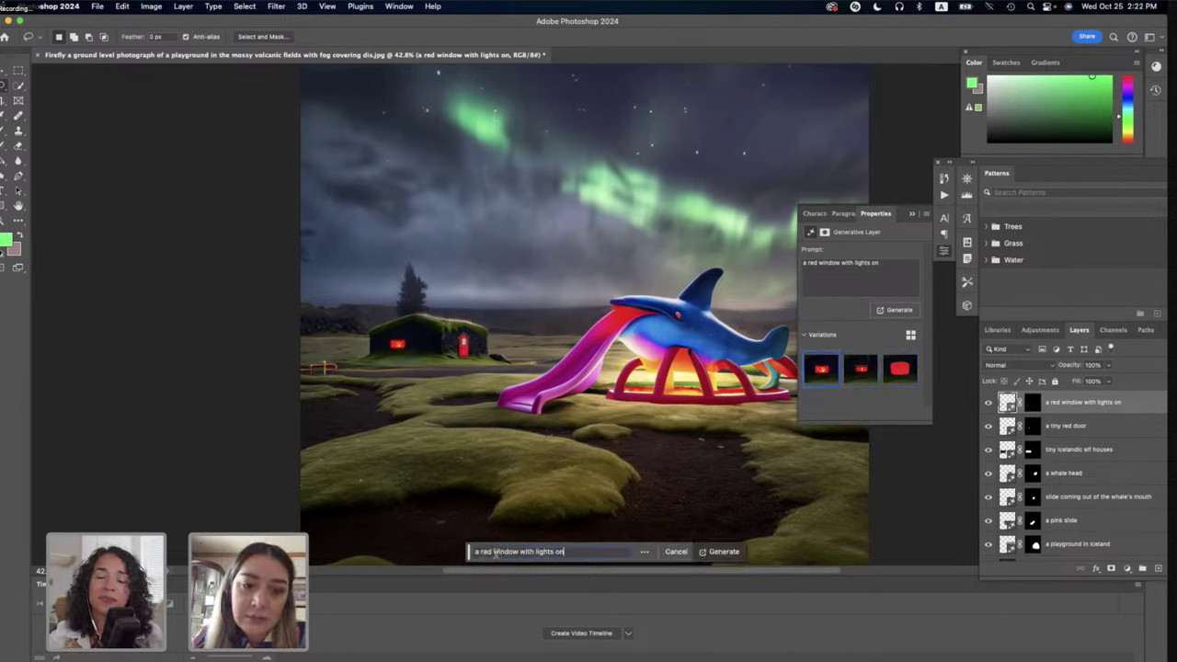
triple_click(496, 553)
left_click(494, 553)
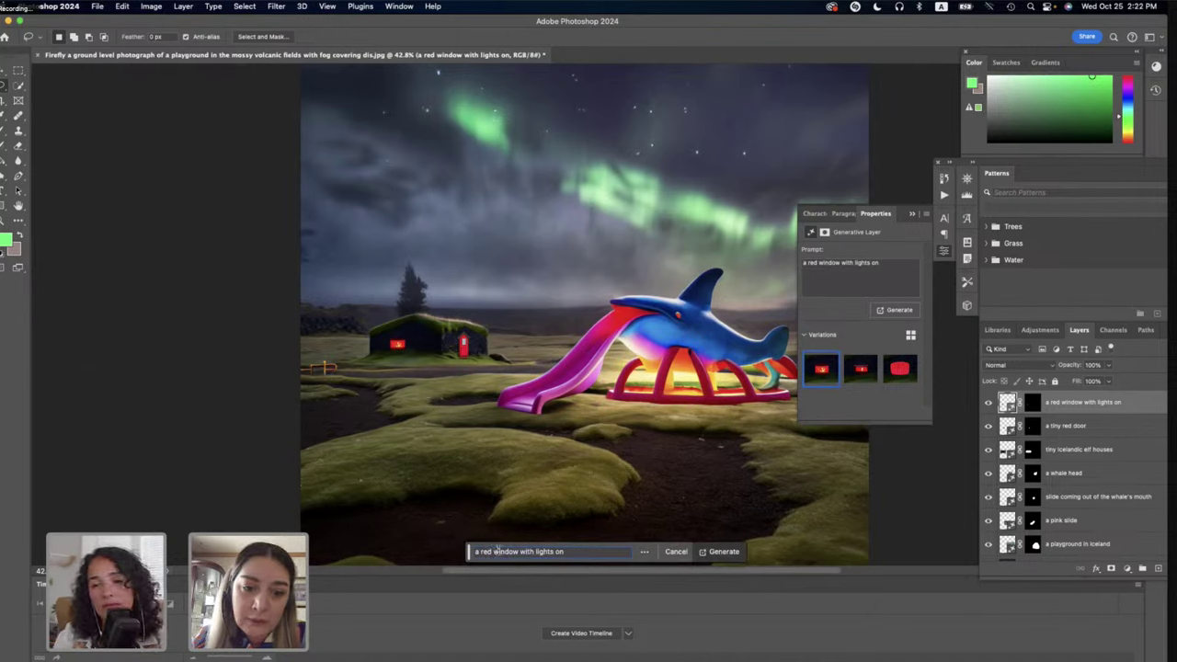
key("BackSpace")
key("BackSpace")
key("BackSpace")
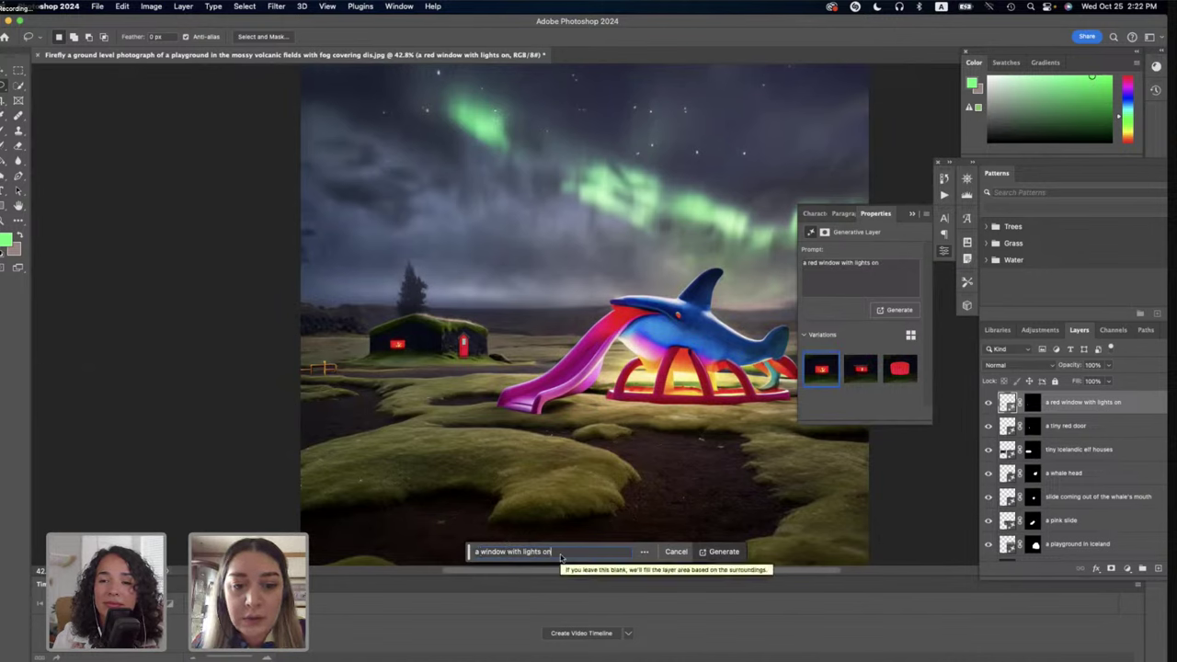
type("behind")
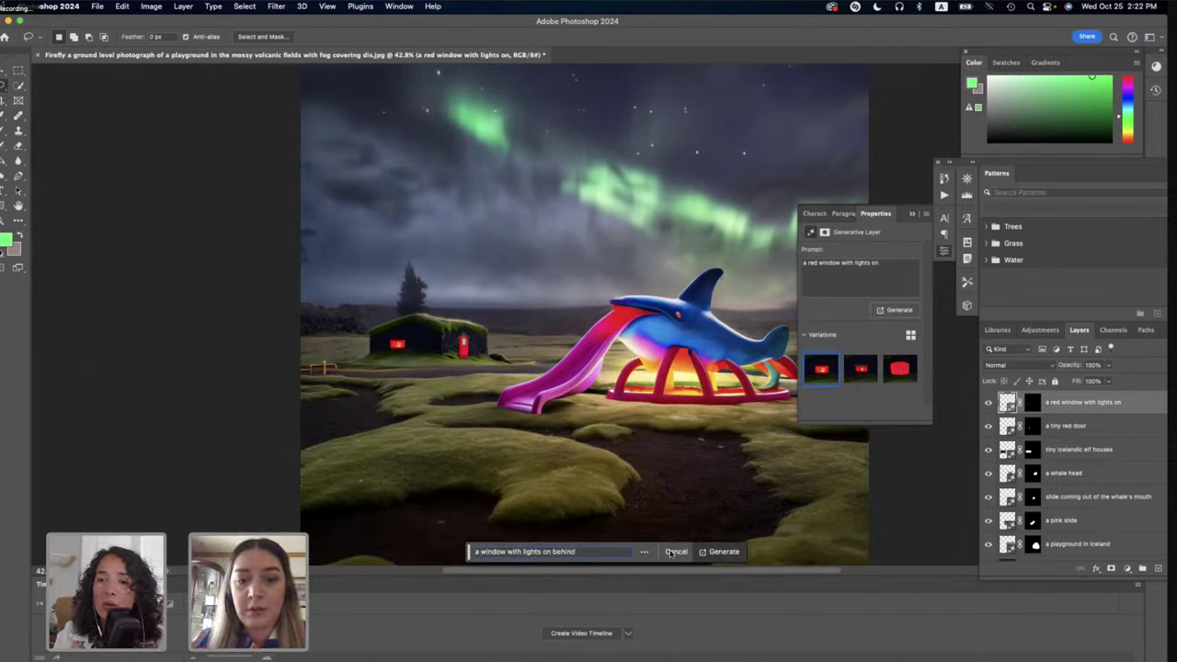
left_click(704, 561)
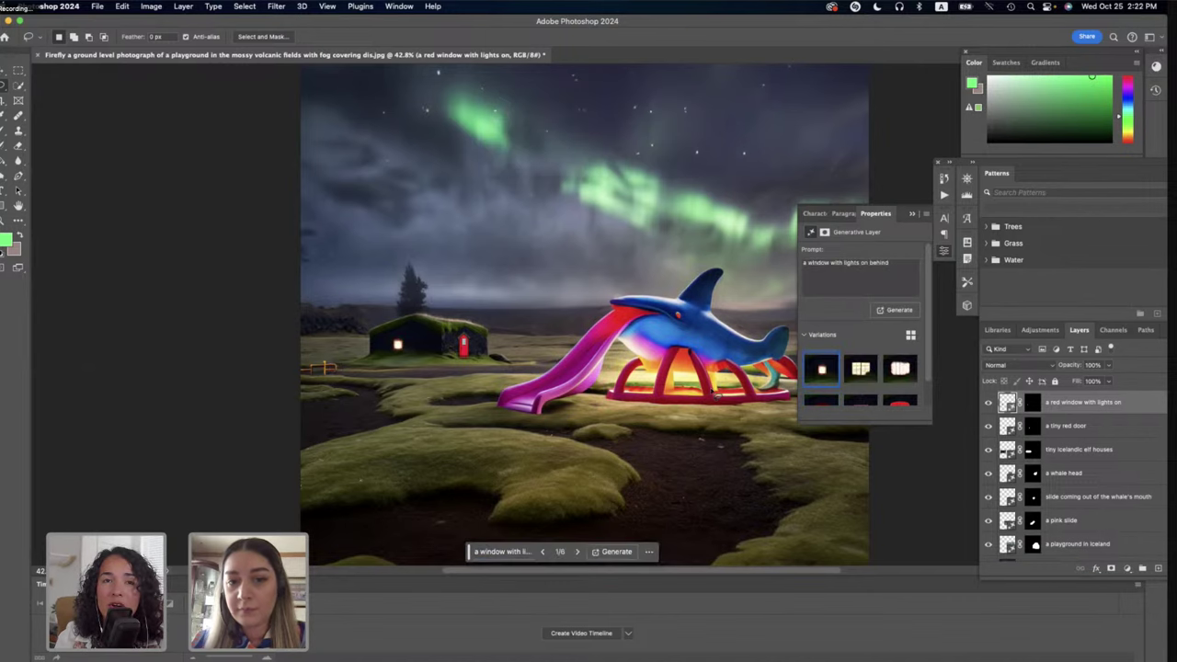
Compare the three new lit window variations on the turf house and select the second one.
left_click(859, 373)
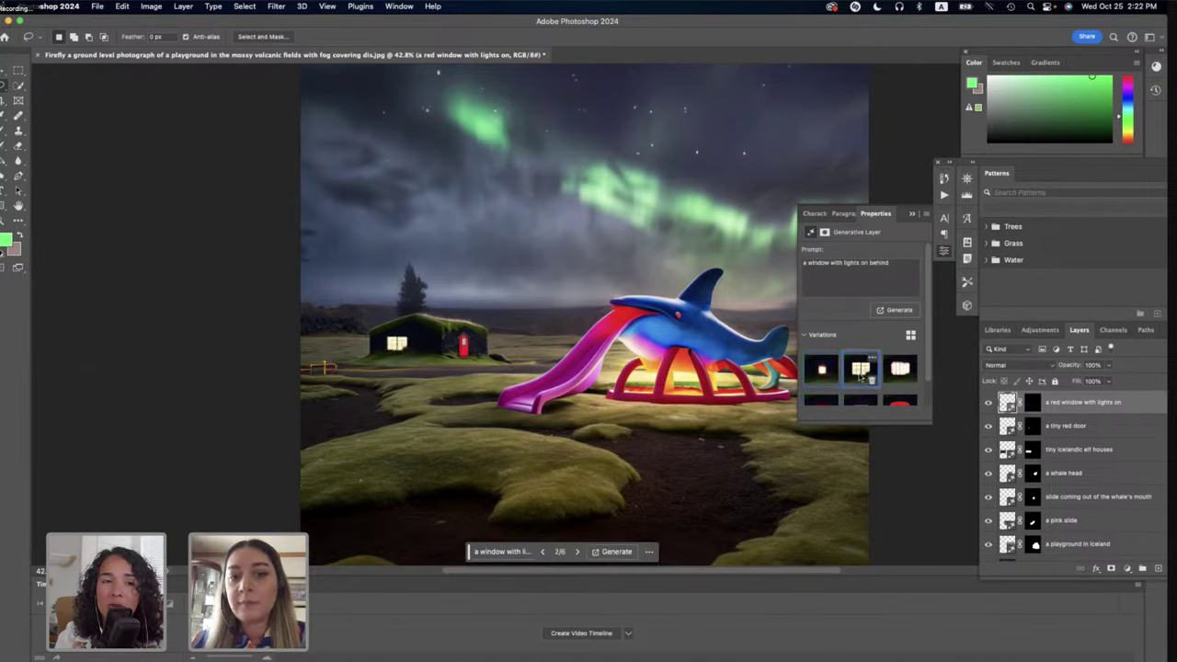
left_click(894, 375)
left_click(892, 377)
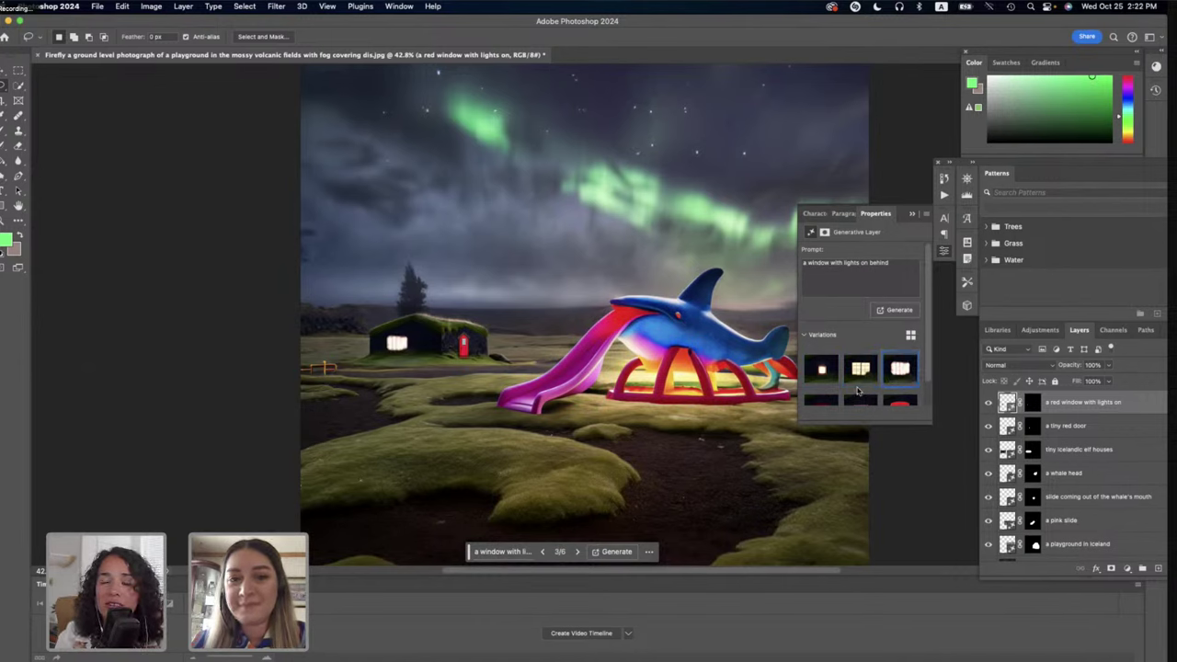
left_click(821, 369)
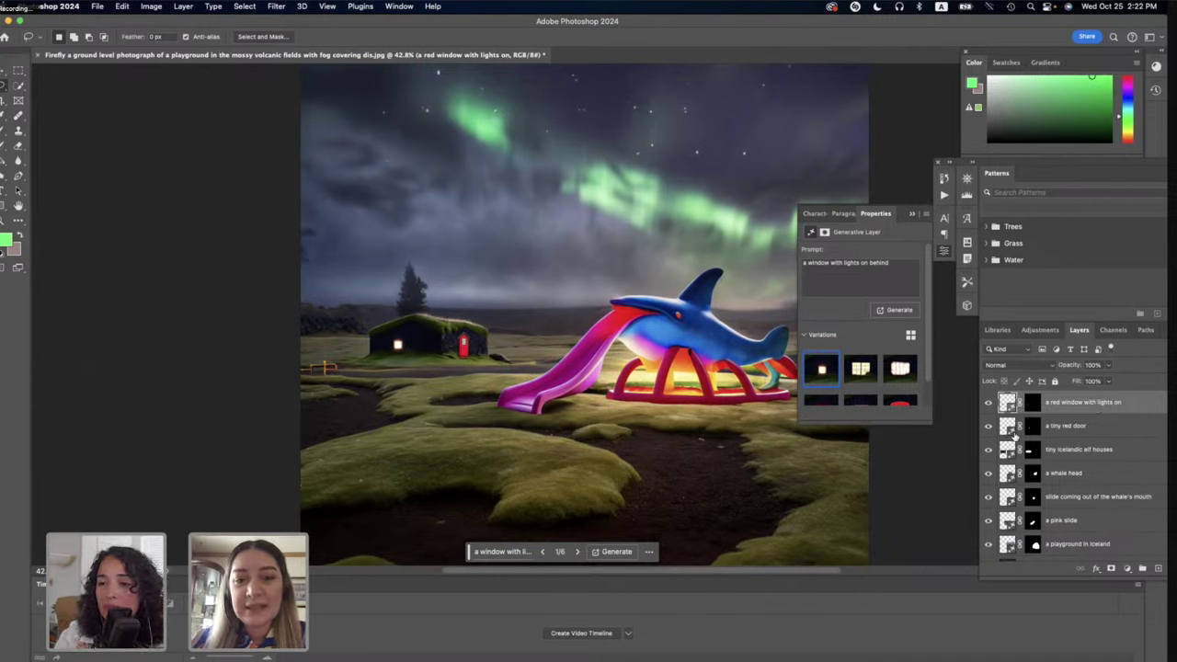
left_click(860, 368)
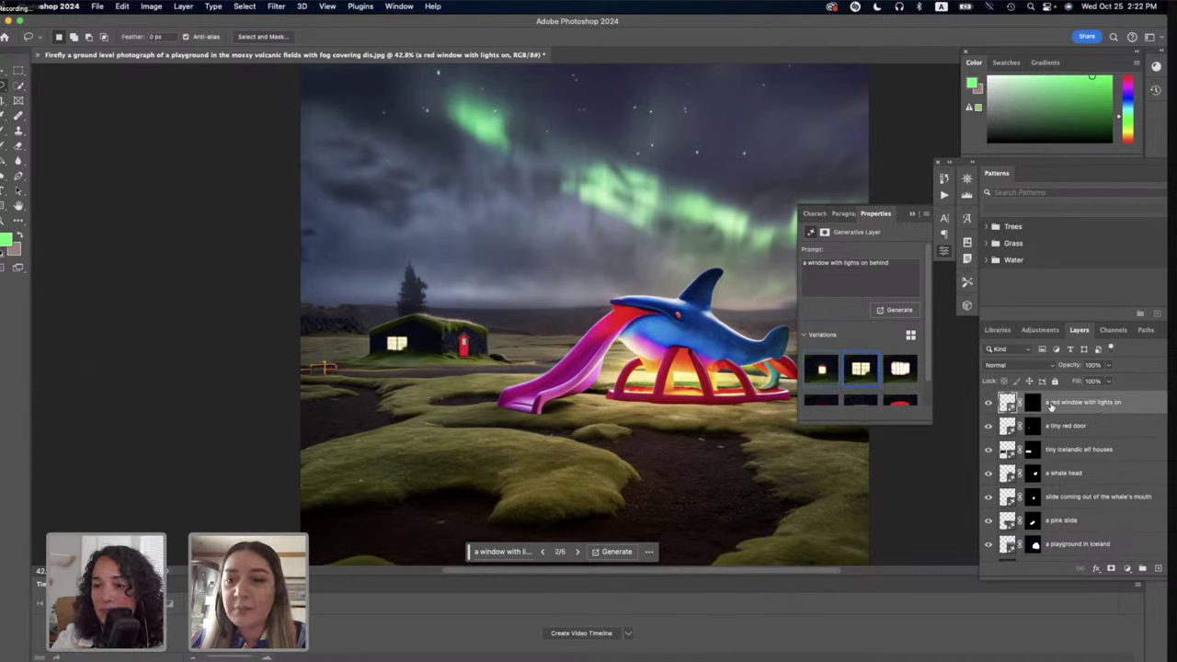
Delete the generated window layer and erase the turf house's original window by lassoing it and running Generative Fill without a prompt.
key("Delete")
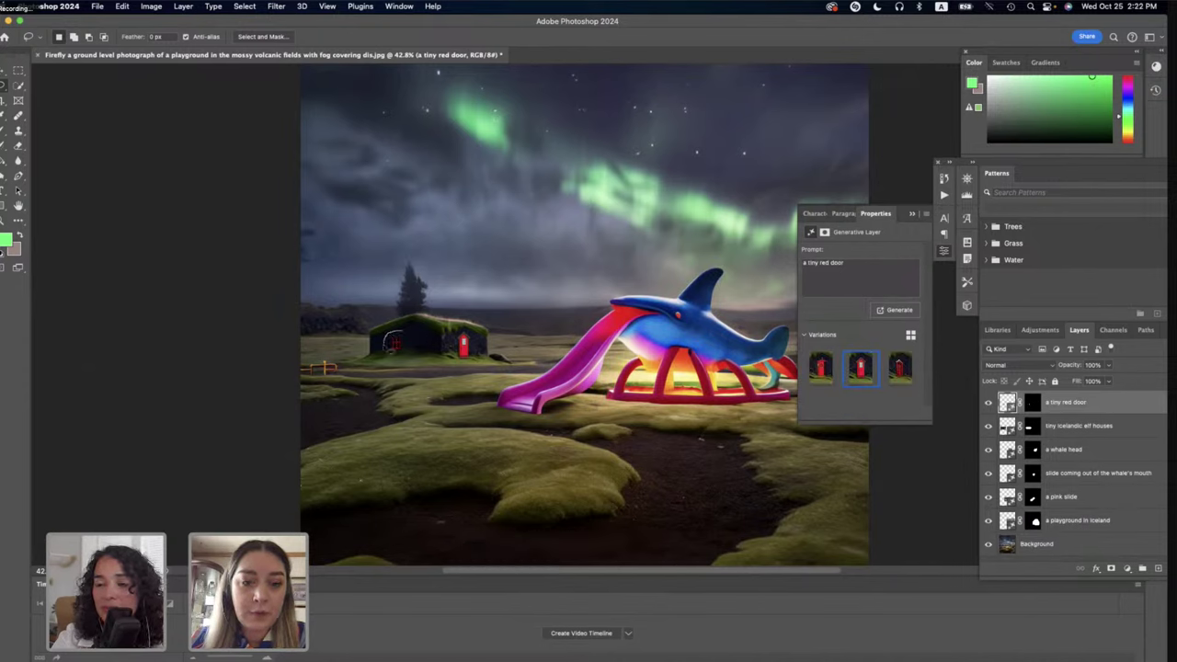
mouse_move(393, 343)
left_mouse_down()
mouse_move(415, 342)
mouse_move(394, 343)
left_mouse_up()
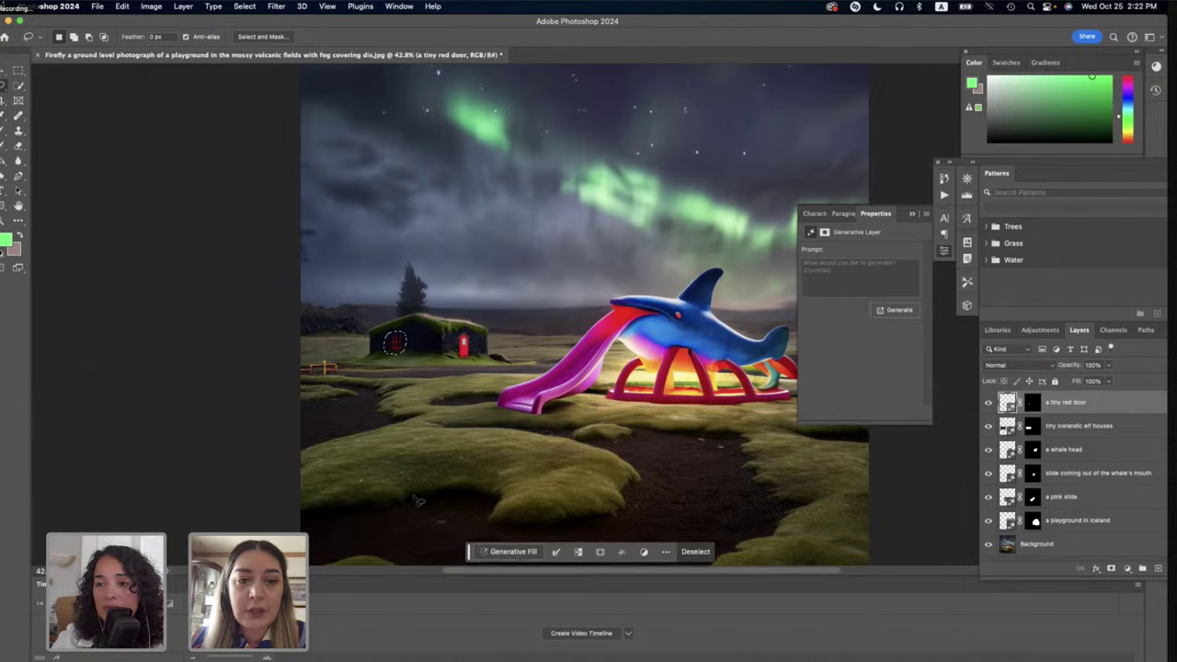
left_click(512, 553)
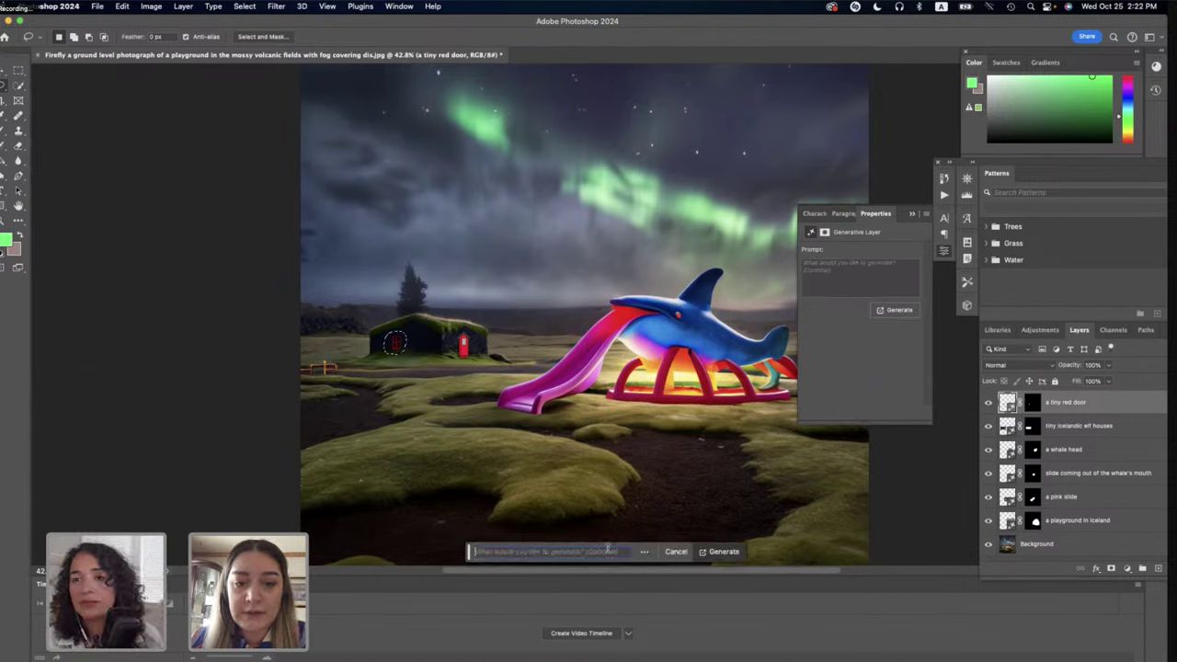
left_click(709, 554)
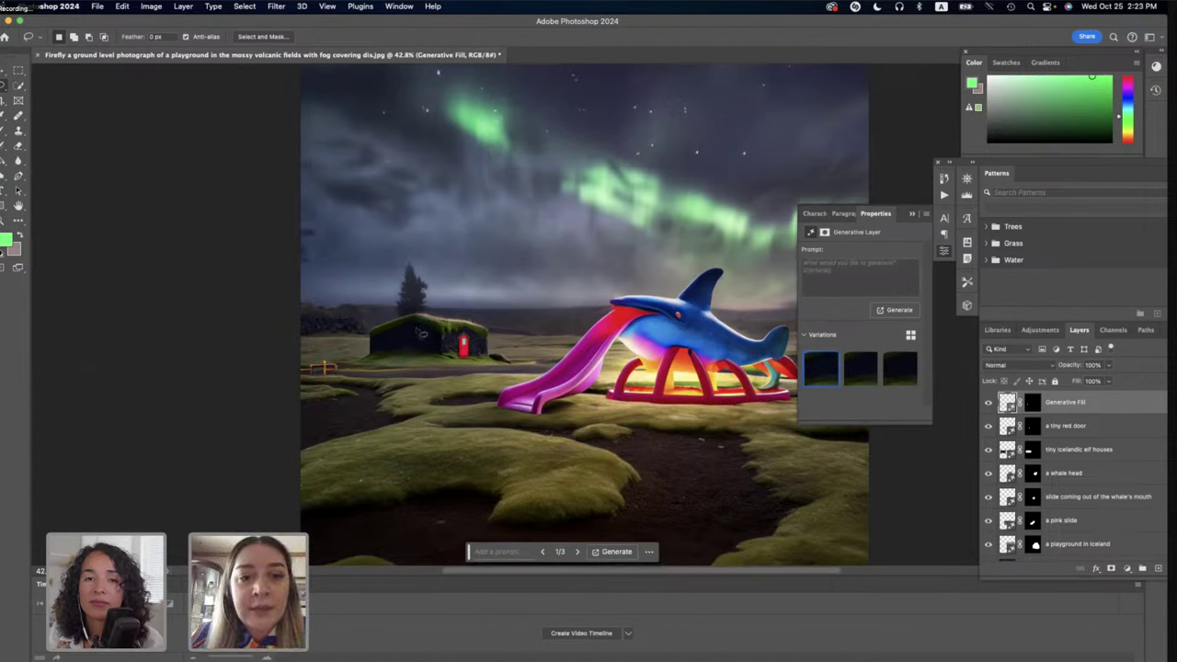
left_click(416, 332)
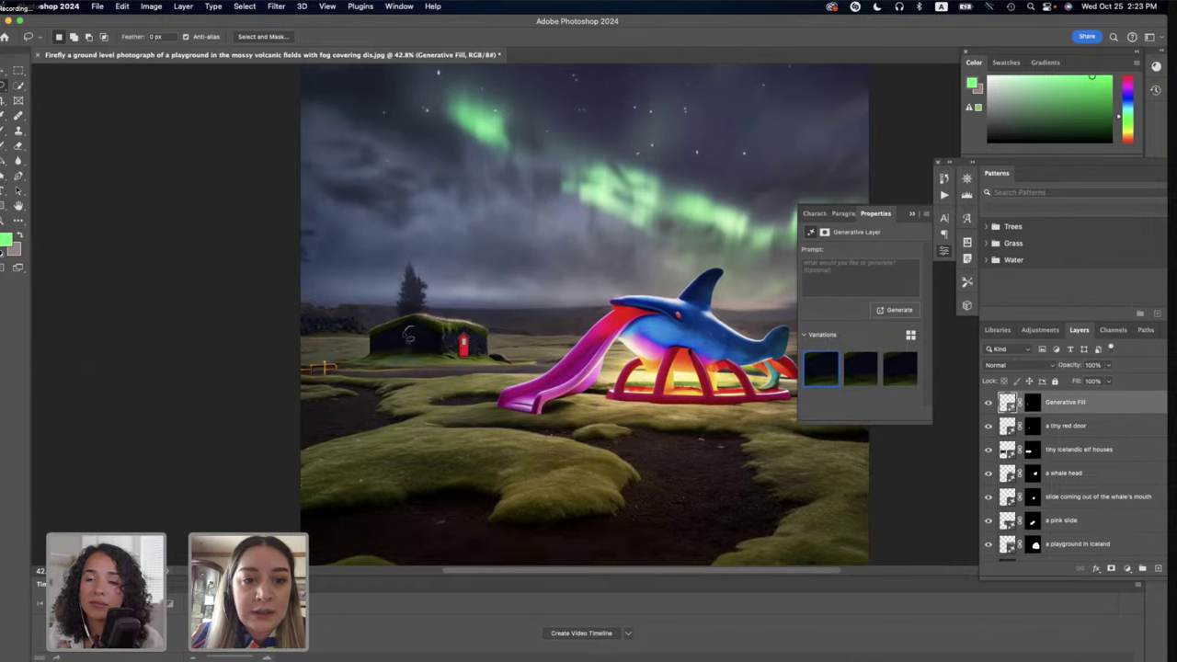
left_click_drag(407, 349, 425, 348)
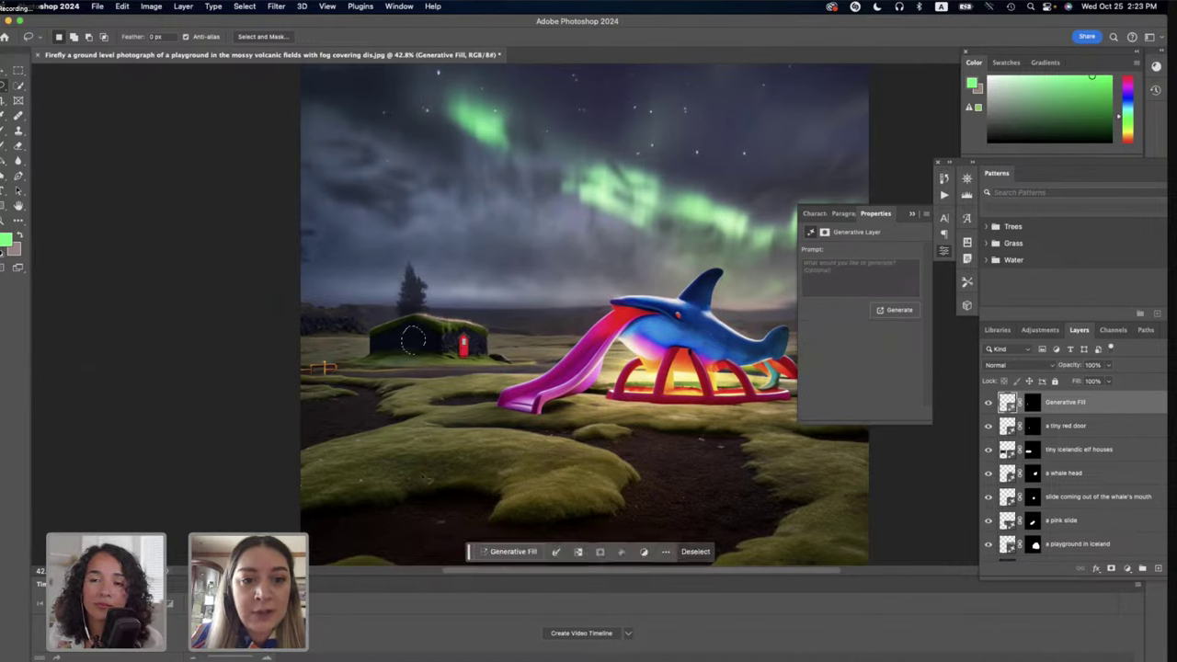
left_click(507, 555)
type("a small")
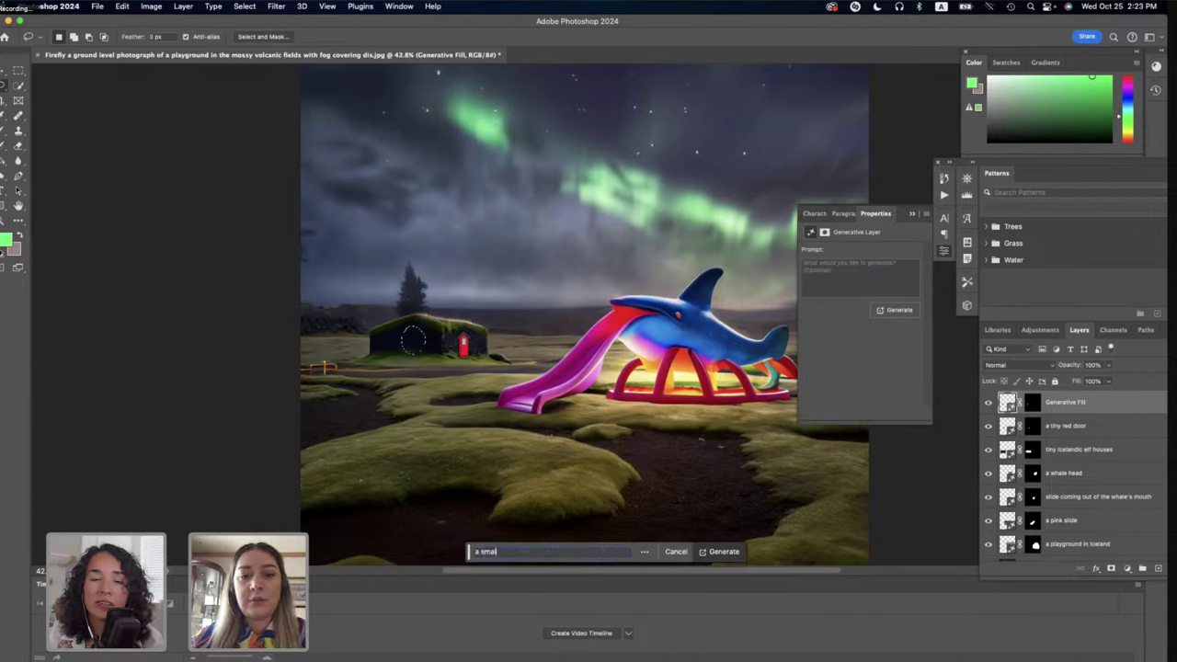
type(" windo")
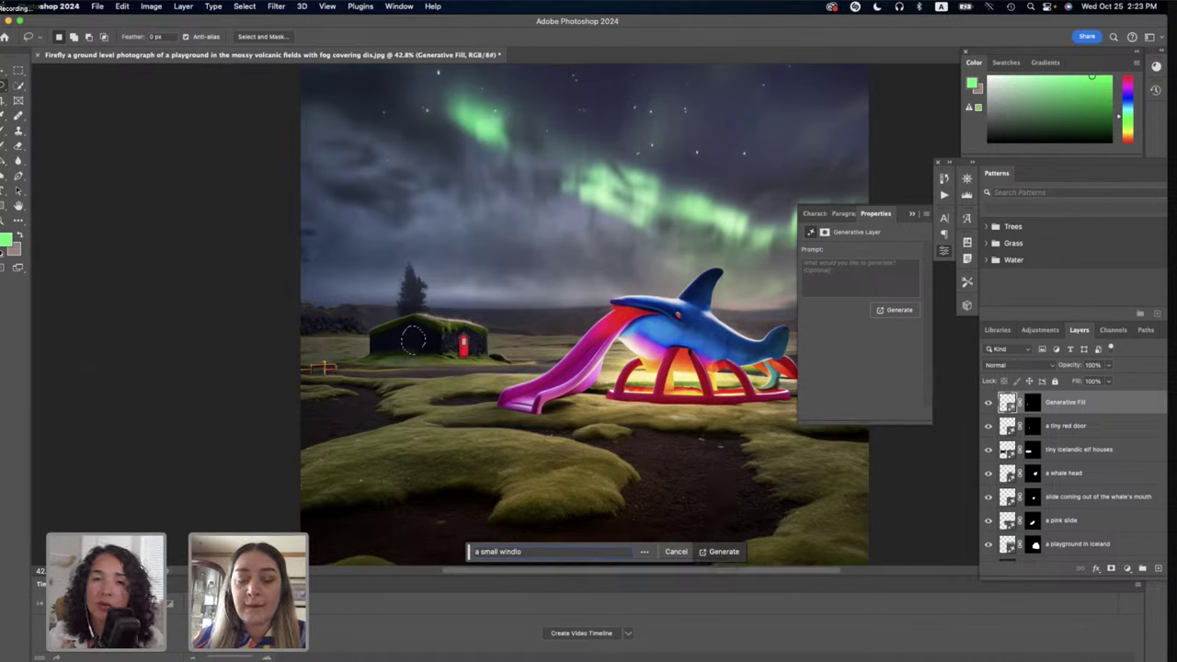
key("BackSpace")
key("BackSpace")
key("BackSpace")
key("BackSpace")
key("BackSpace")
key("BackSpace")
key("BackSpace")
key("BackSpace")
key("BackSpace")
key("BackSpace")
key("BackSpace")
key("BackSpace")
key("BackSpace")
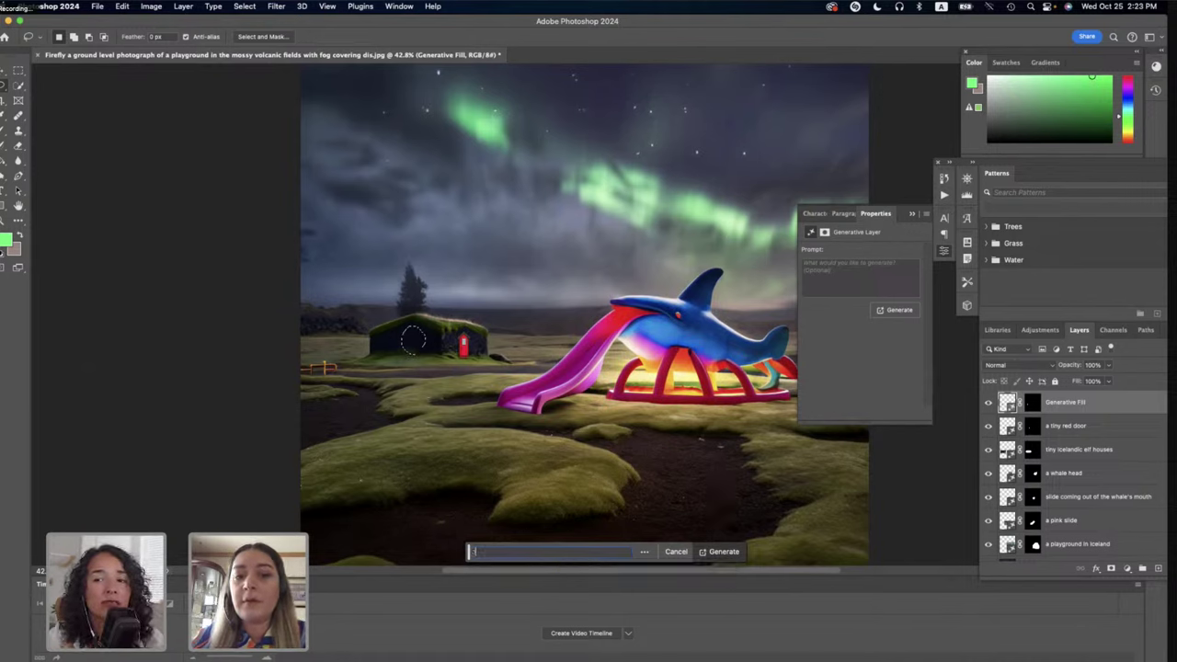
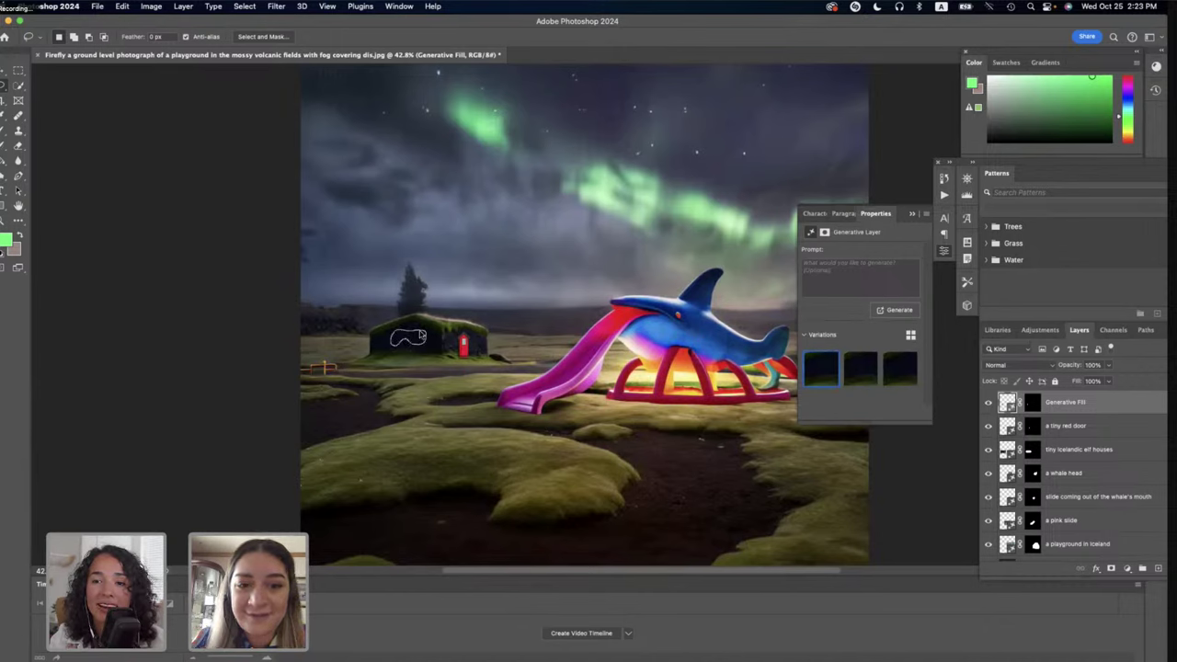
left_click_drag(422, 337, 403, 341)
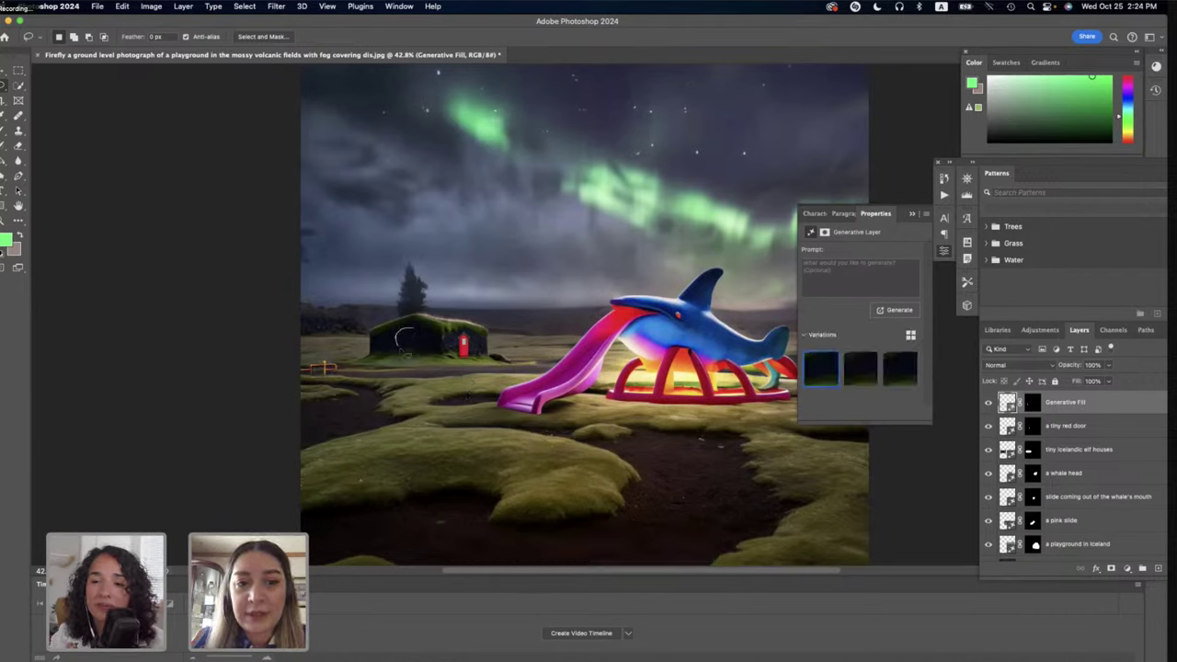
Lasso an oval on the turf house's blank wall and generate "a window" there with Generative Fill.
mouse_move(403, 348)
left_mouse_down()
mouse_move(435, 351)
mouse_move(405, 347)
left_mouse_up()
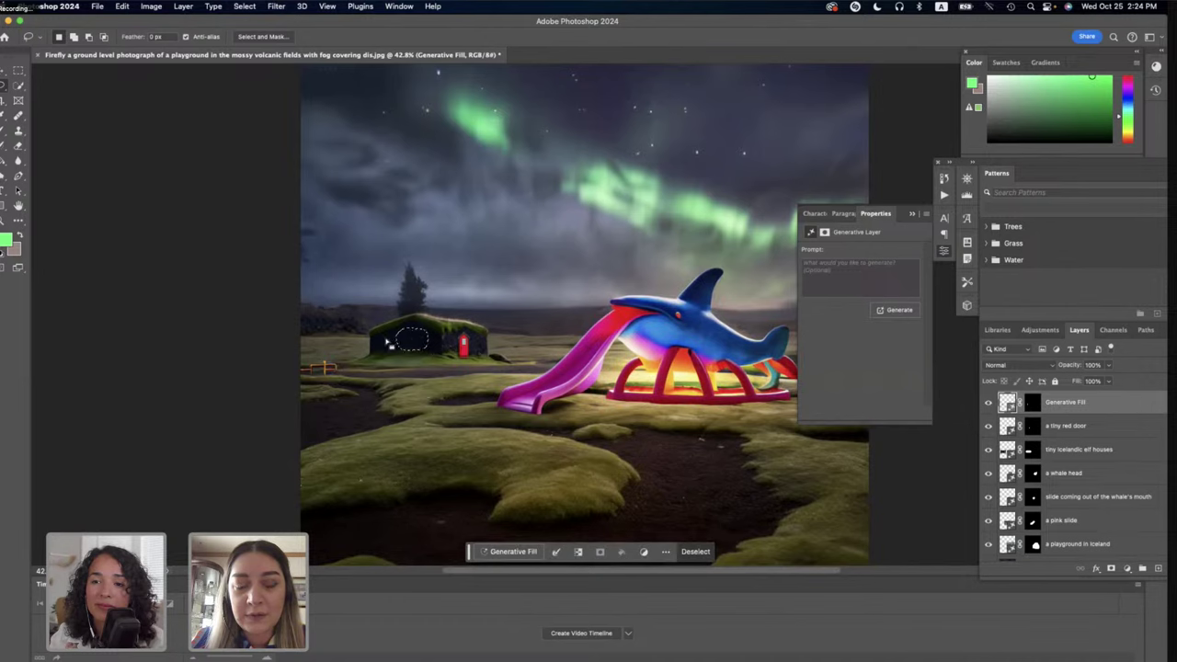
left_click(515, 552)
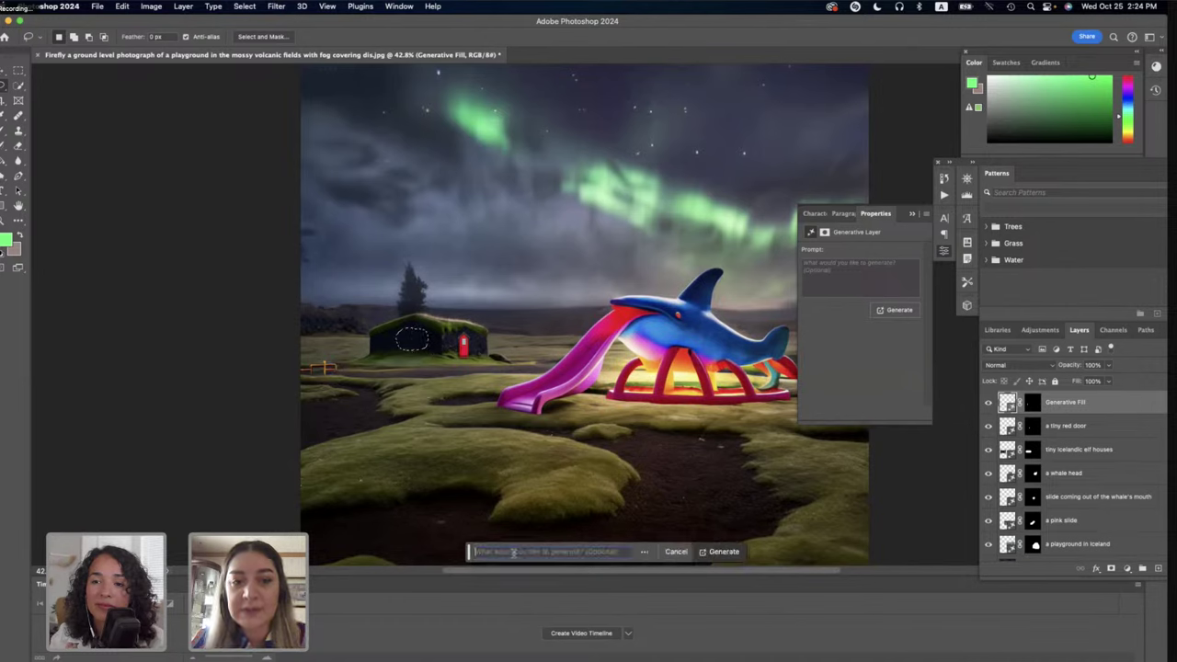
type("a window")
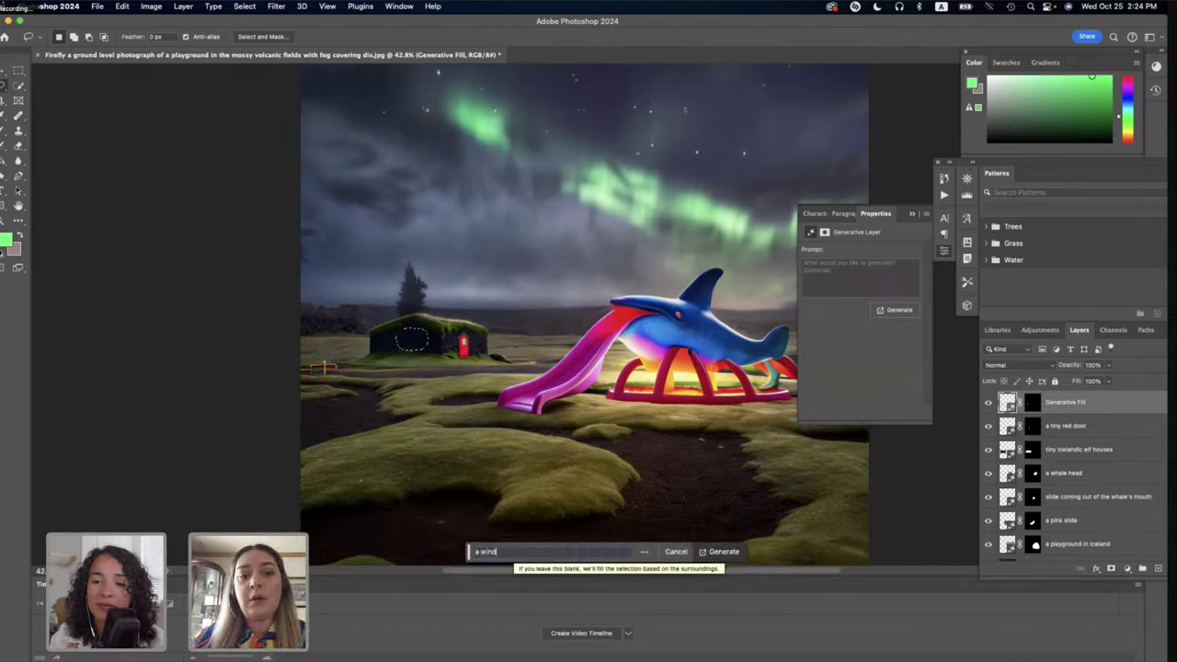
left_click(723, 552)
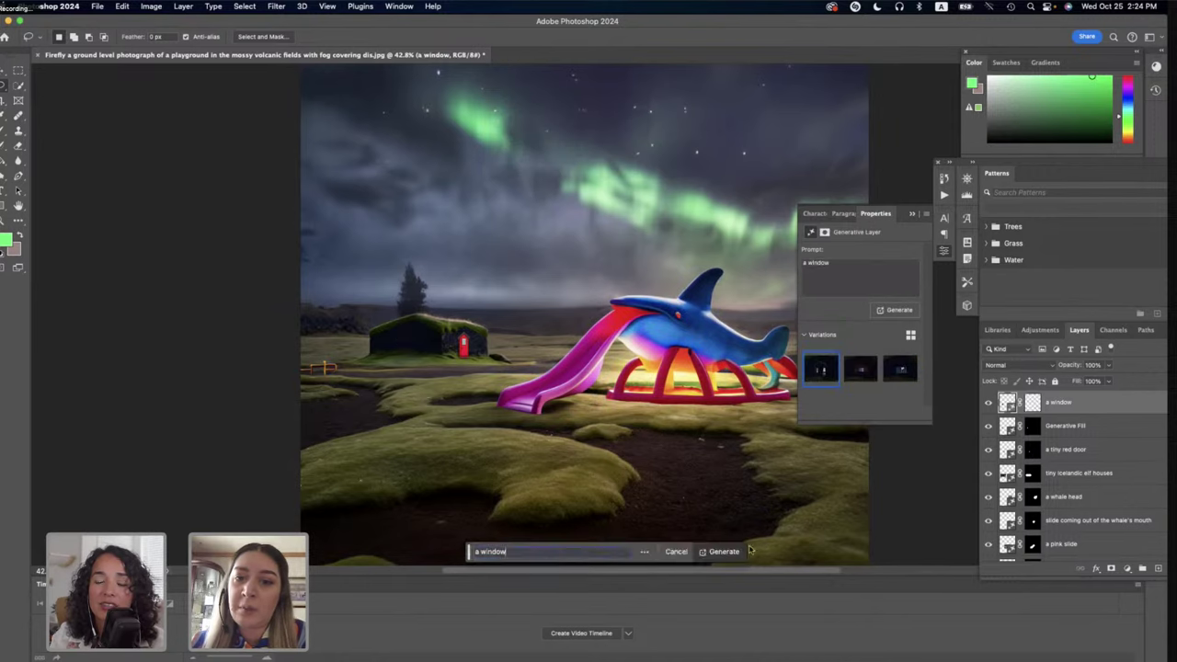
Check the new window variations and regenerate the layer with the prompt "a window with lights on".
left_click(859, 373)
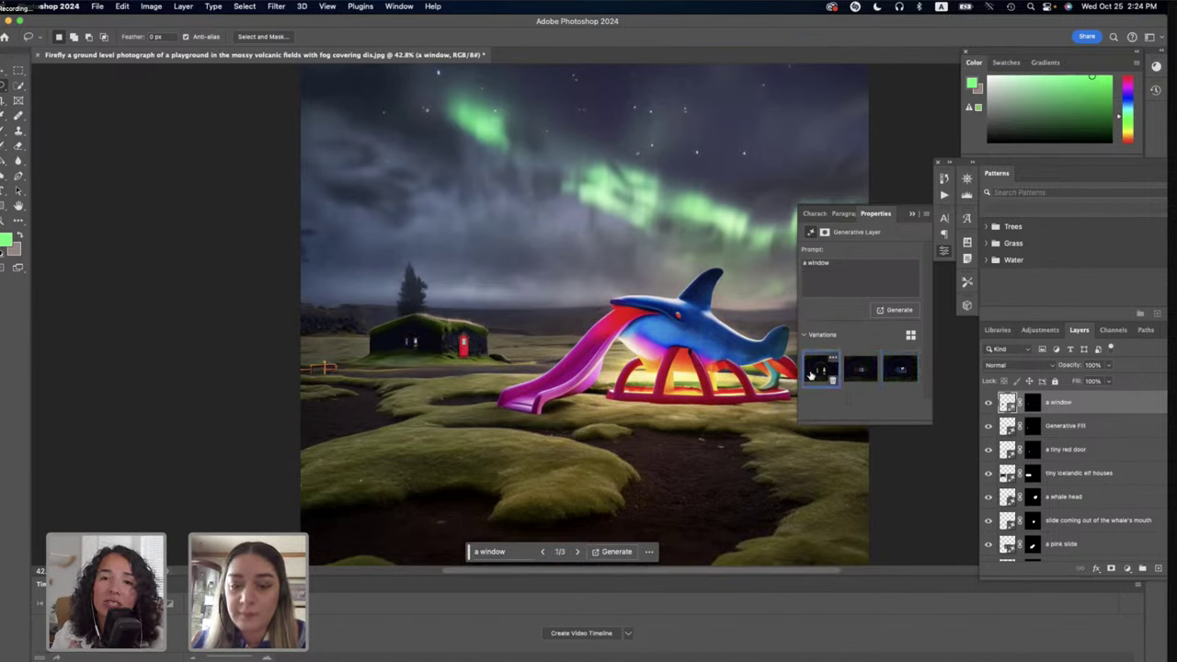
left_click(516, 553)
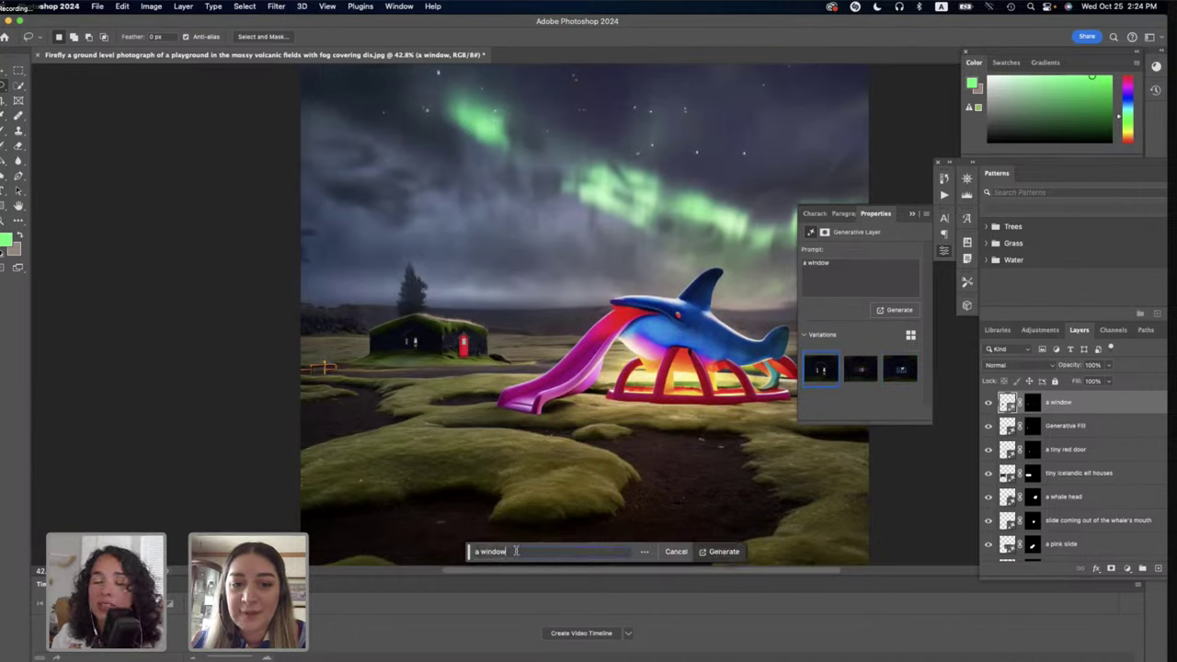
key("super+a")
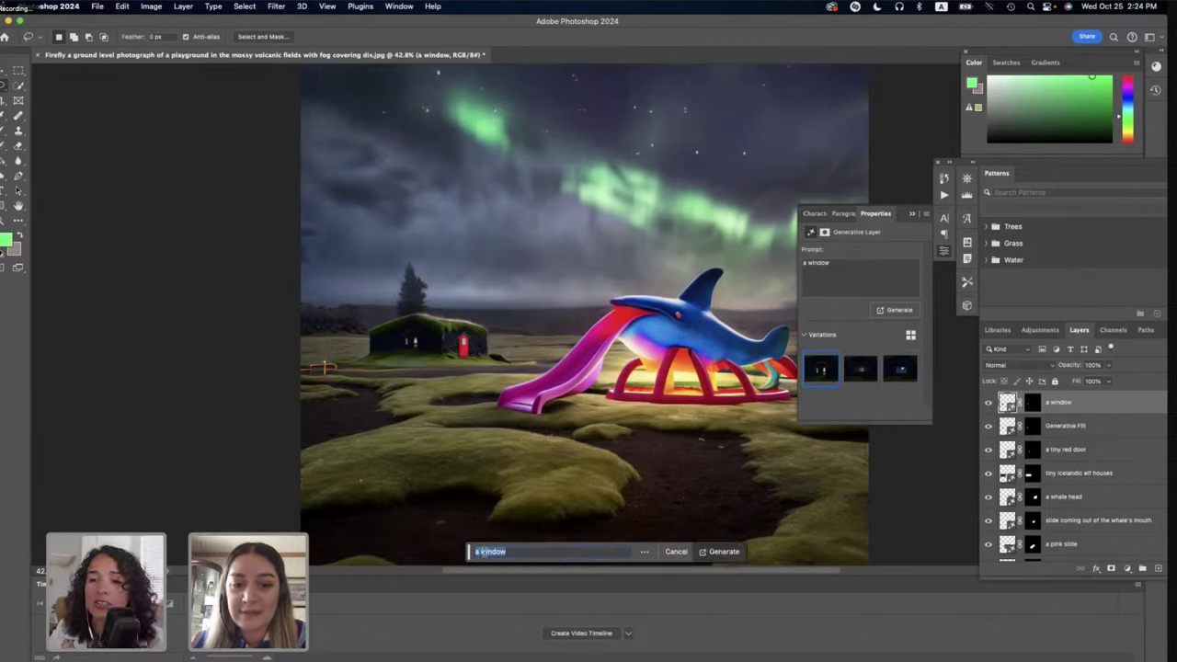
left_click(533, 552)
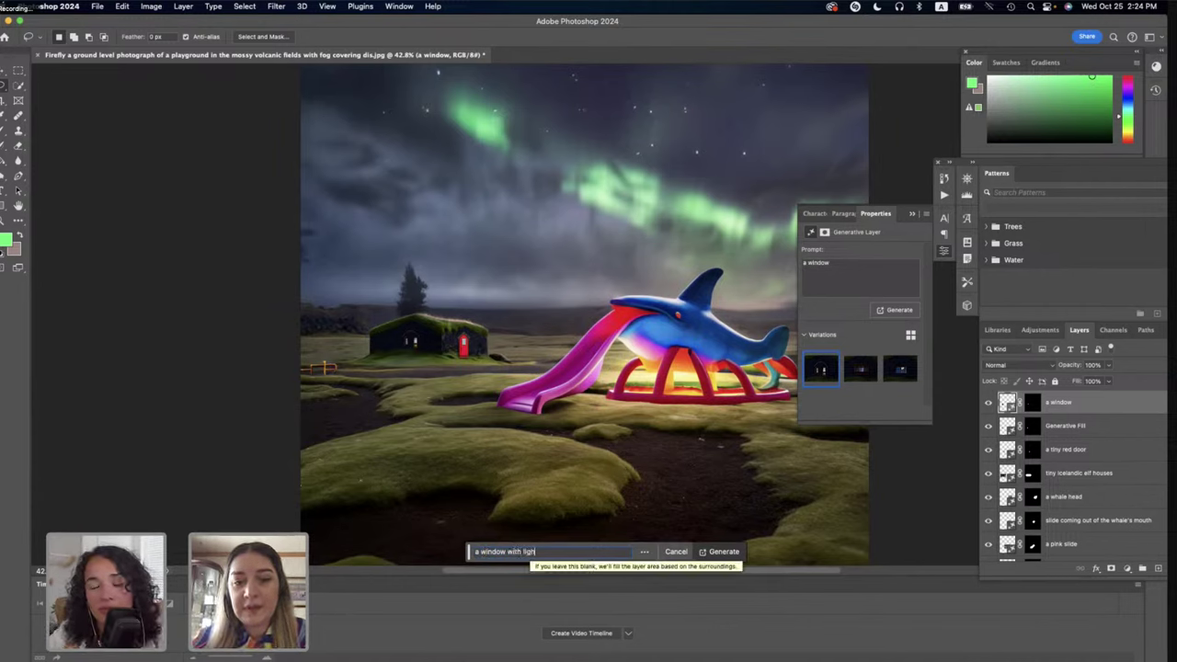
key("Return")
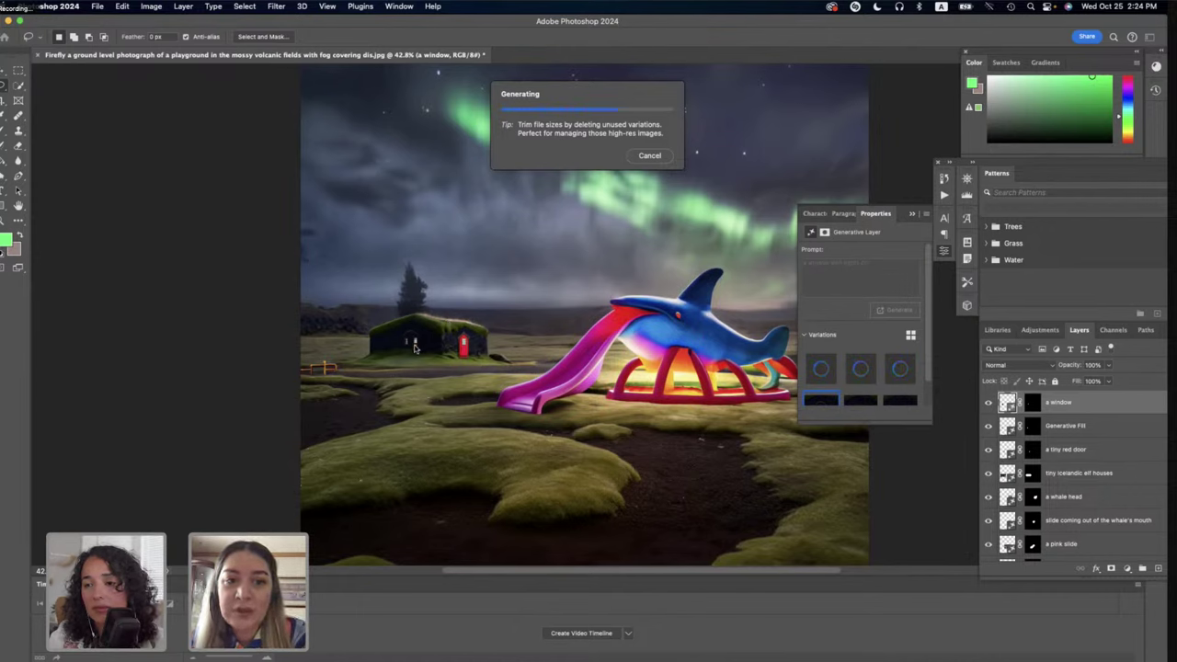
Compare the second and third lit window variations up close and keep the second, with its warm glowing panes.
left_click(860, 369)
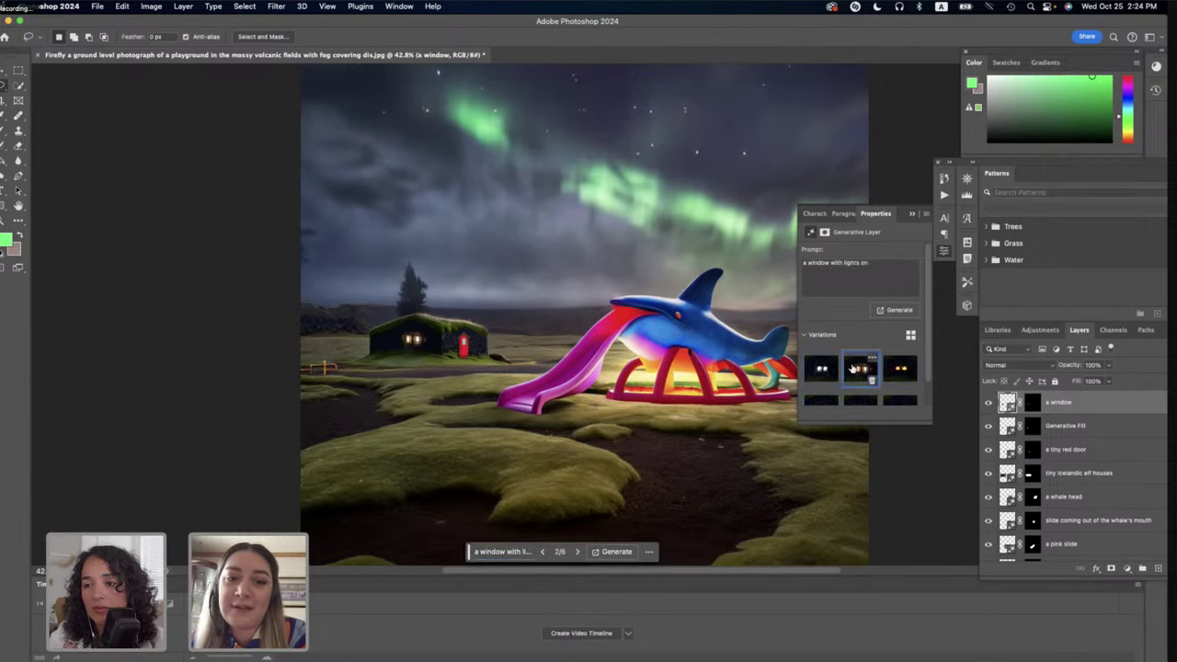
scroll(580, 319, "up", 3)
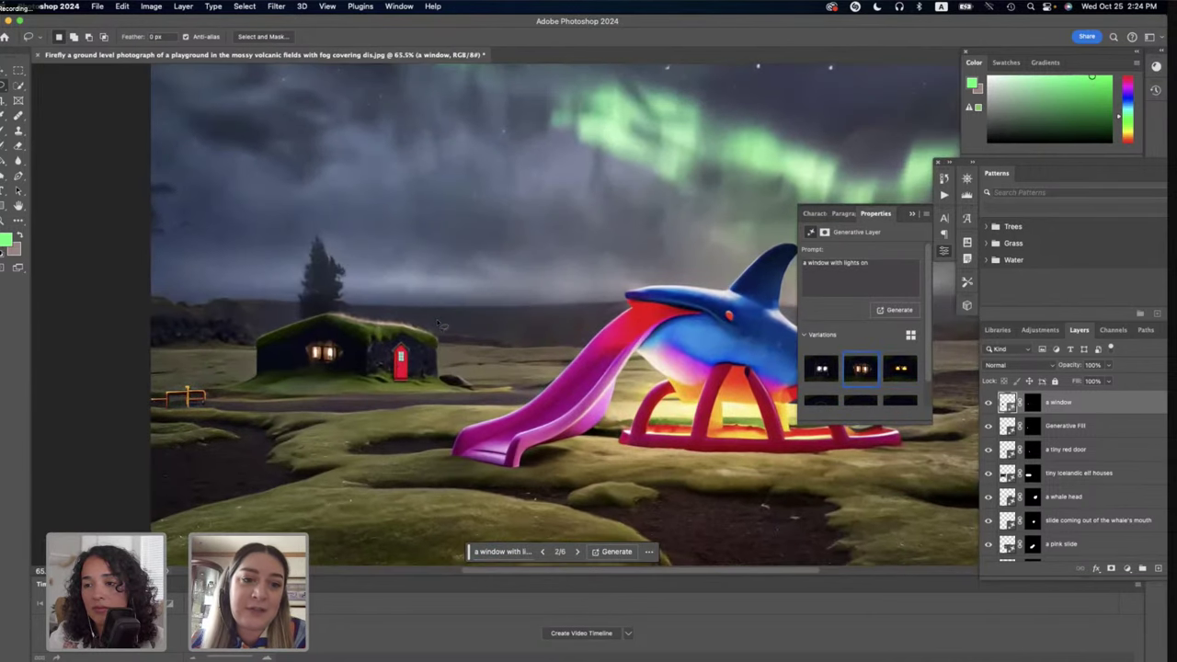
left_click(894, 380)
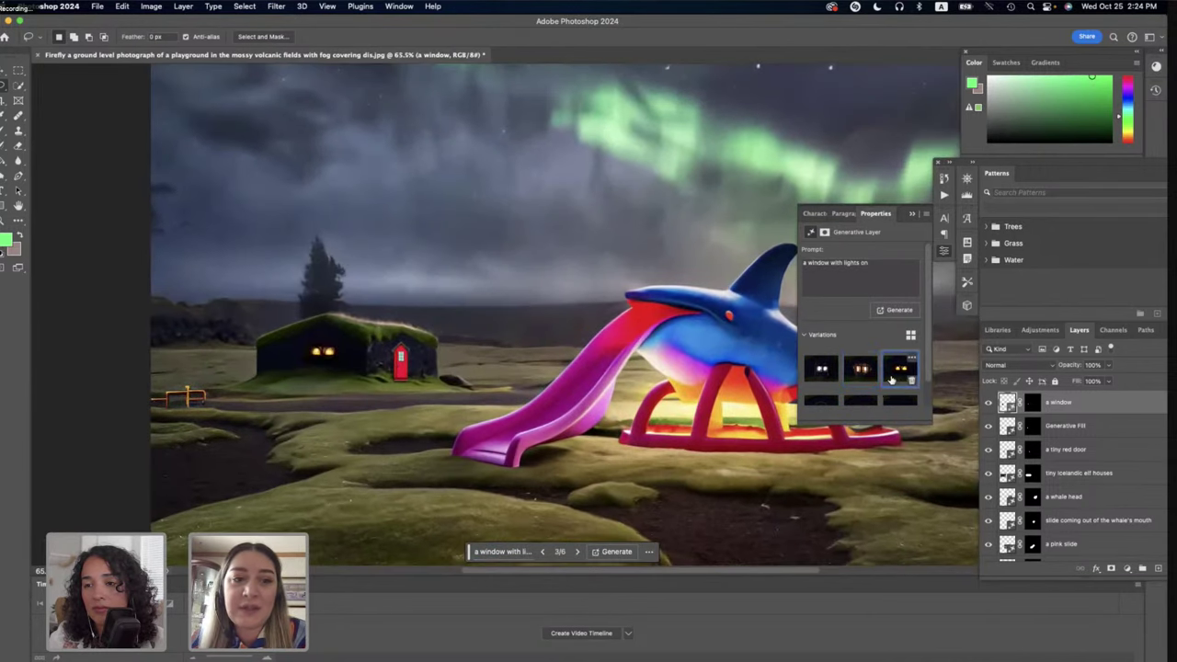
left_click(865, 371)
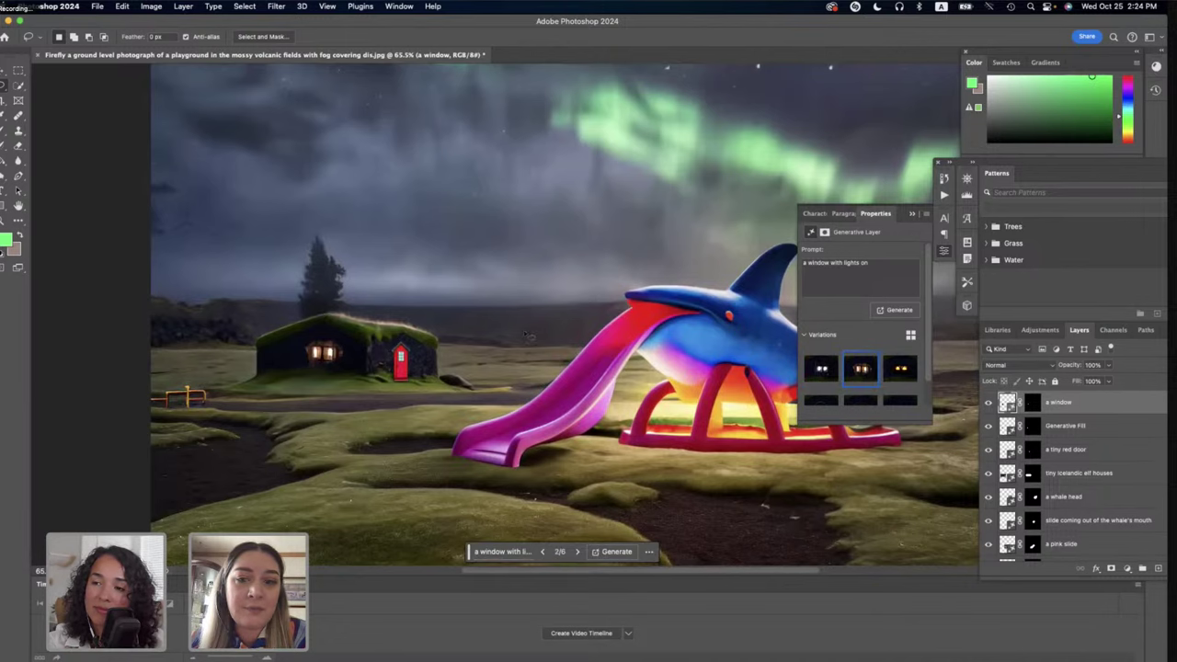
Brush black on the "a window" layer's mask to hide the excess around the lit panes, restoring it with white once to compare.
left_click(1033, 405)
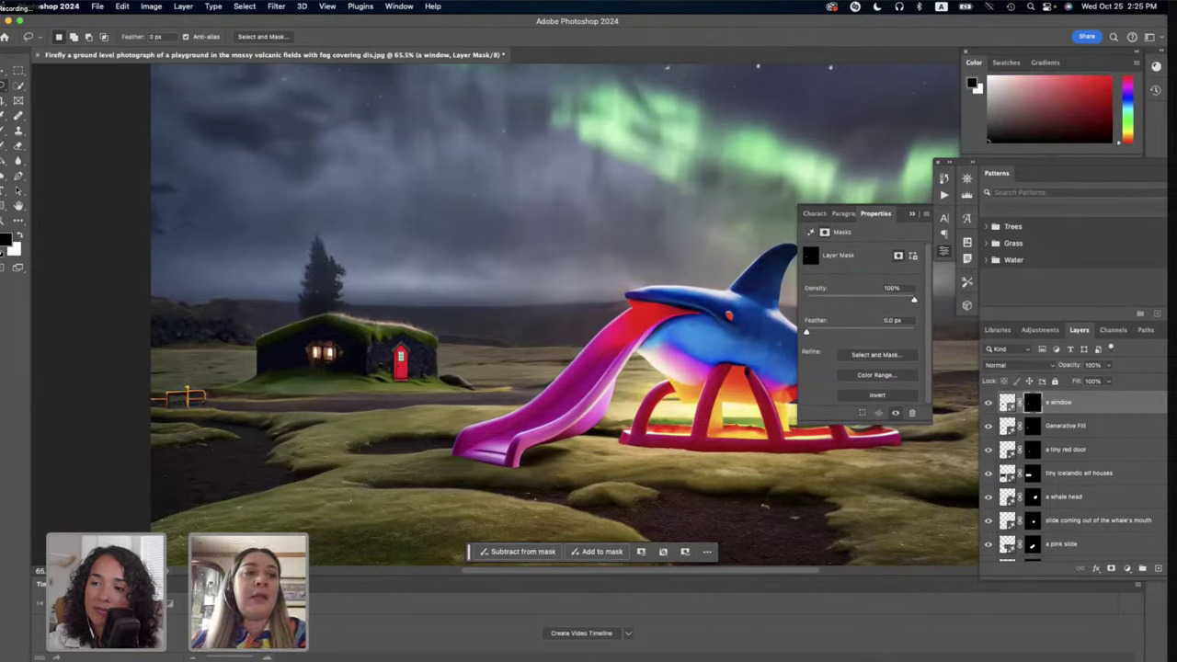
key("b")
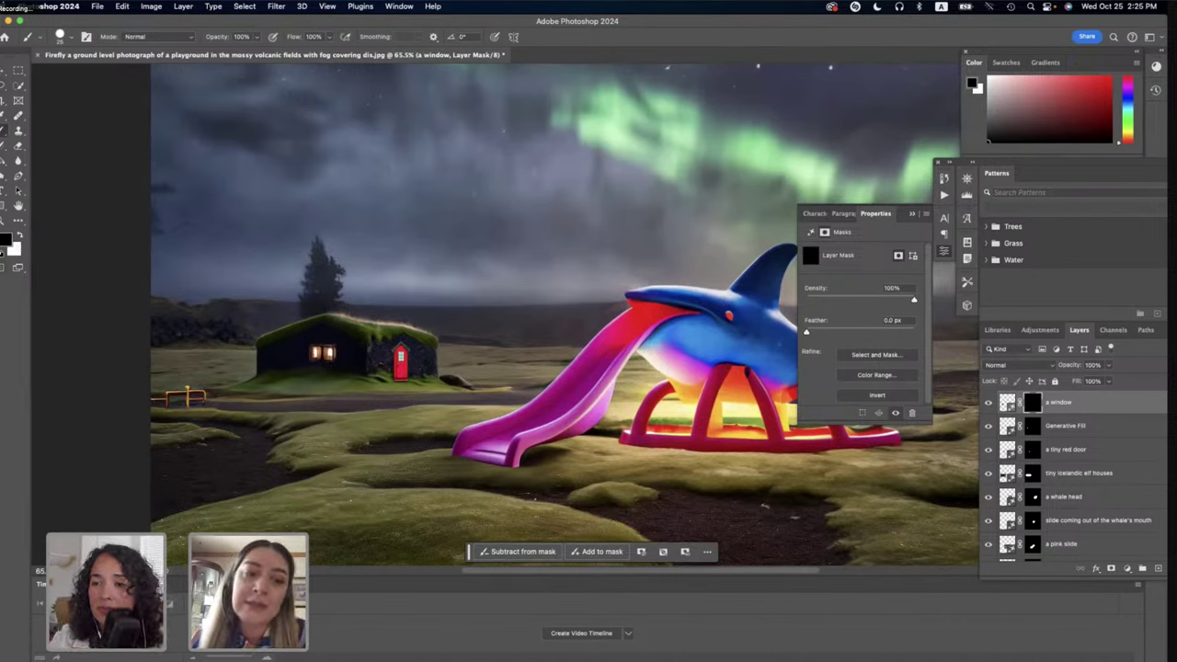
left_click(20, 237)
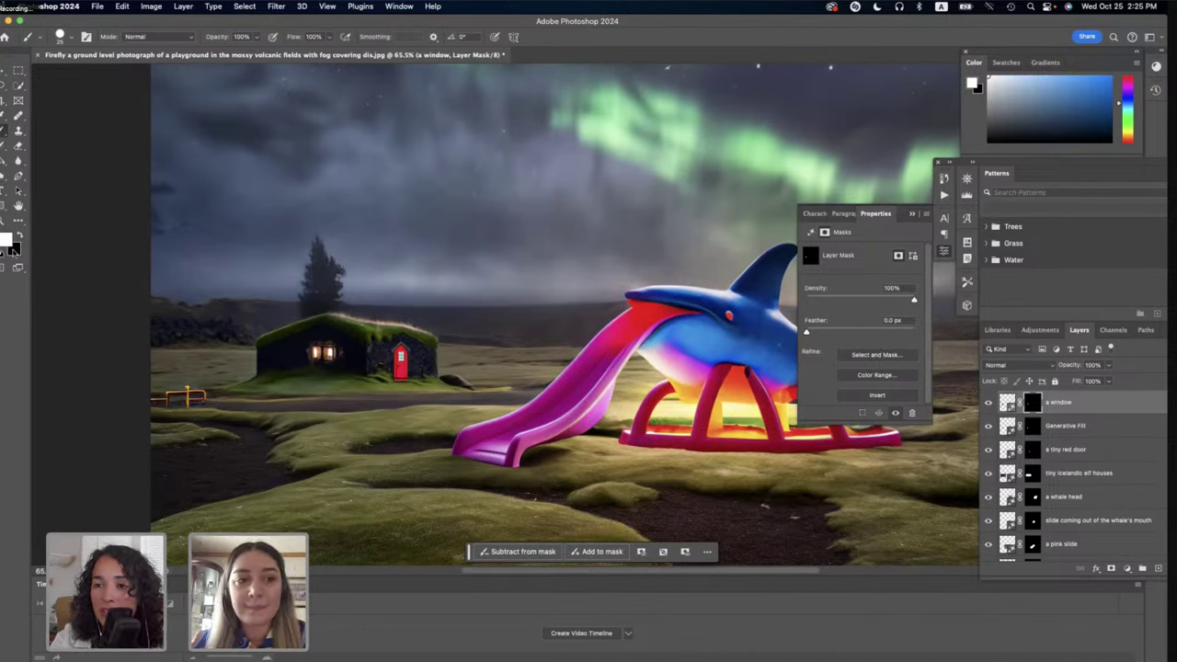
left_click(19, 235)
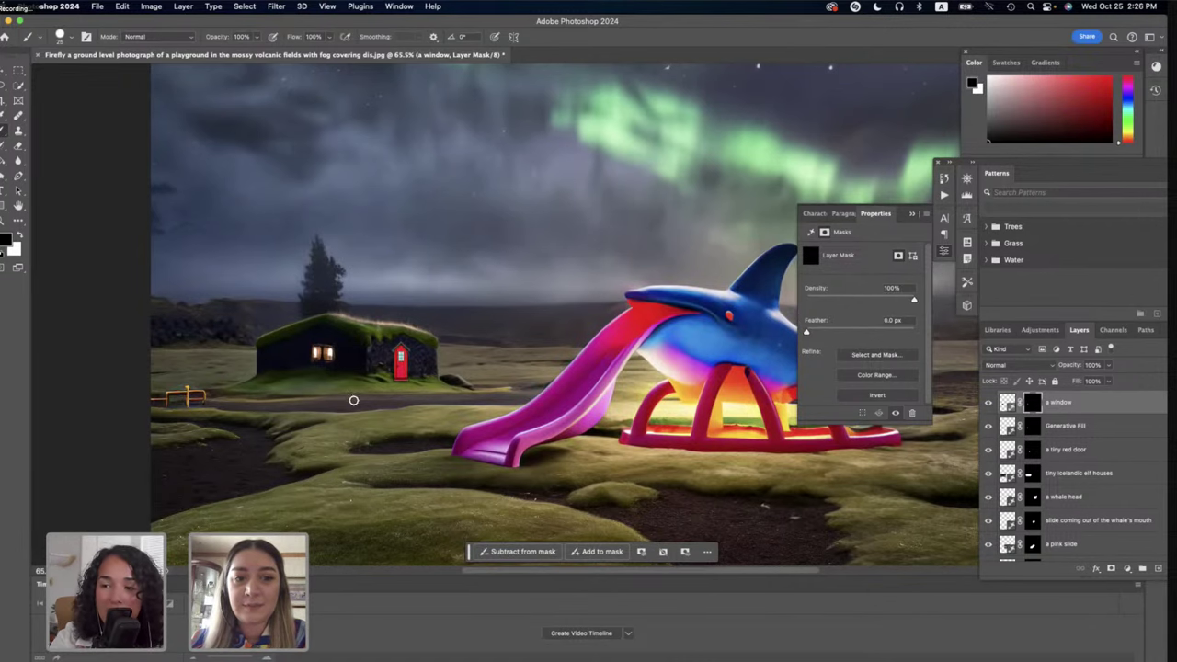
key("super+0")
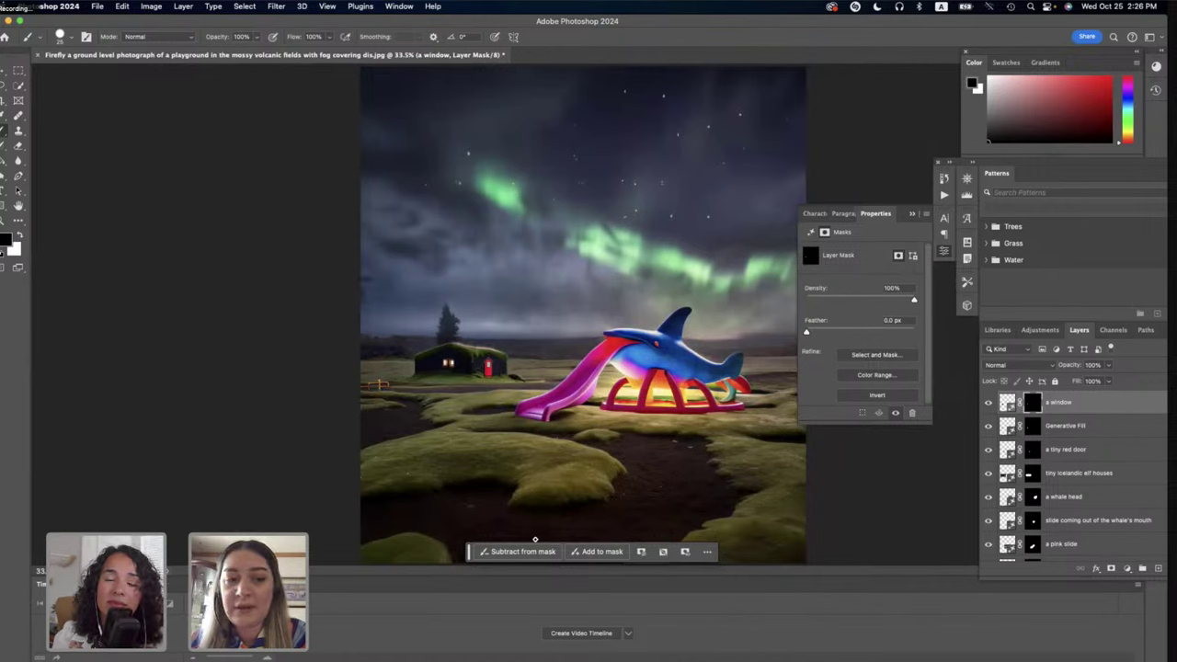
Switch to Adobe Firefly in the browser, open its home page and look over the generative feature cards.
key("super+Tab")
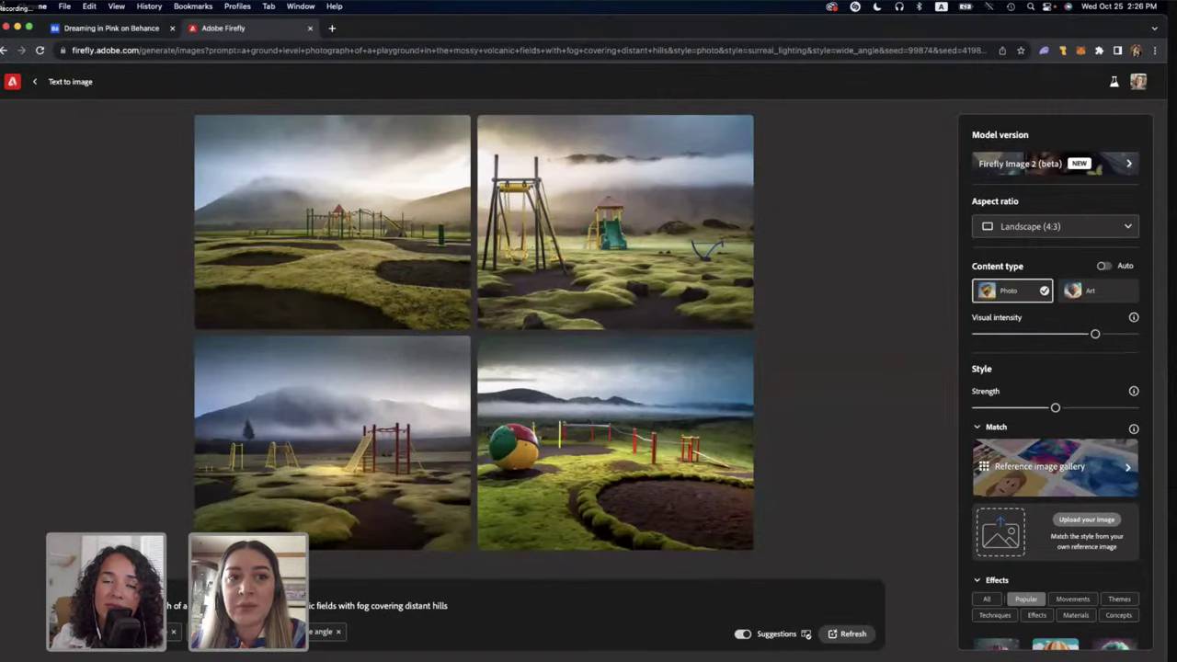
left_click(12, 82)
scroll(764, 534, "down", 1)
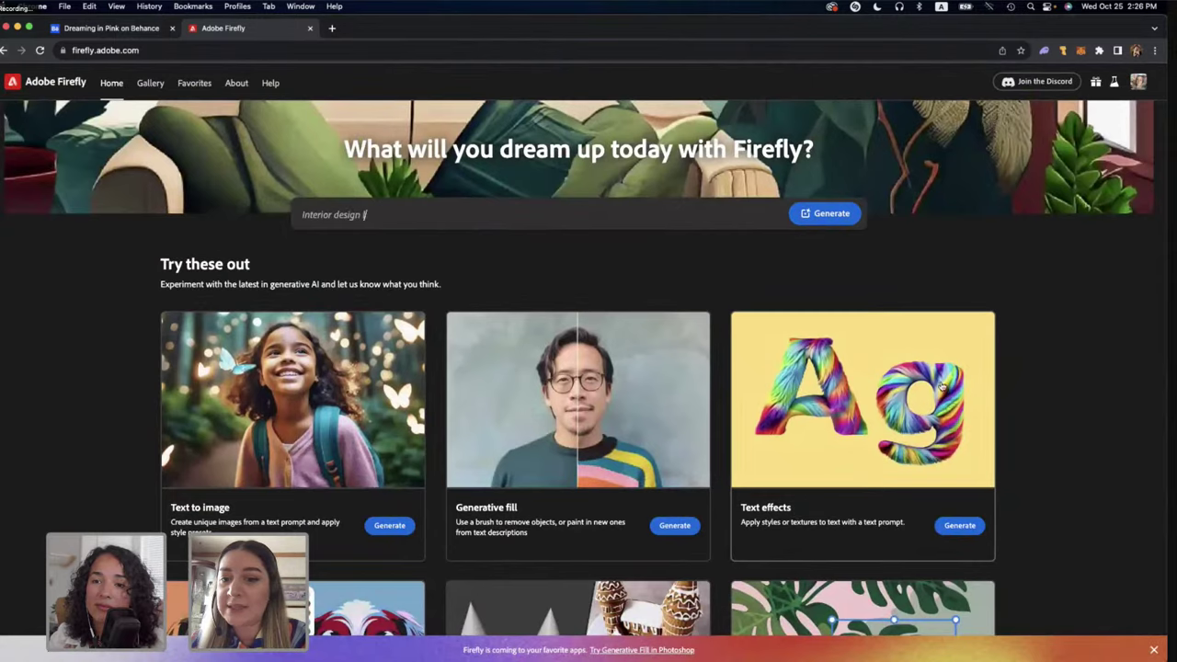
scroll(942, 391, "down", 3)
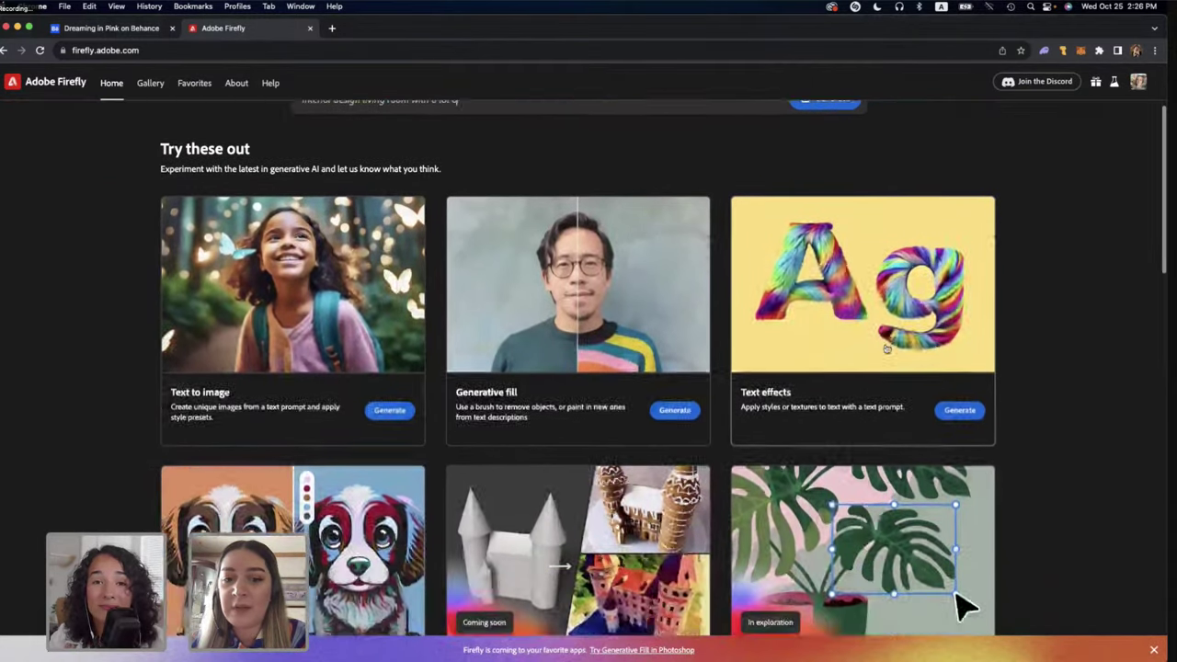
scroll(887, 347, "down", 2)
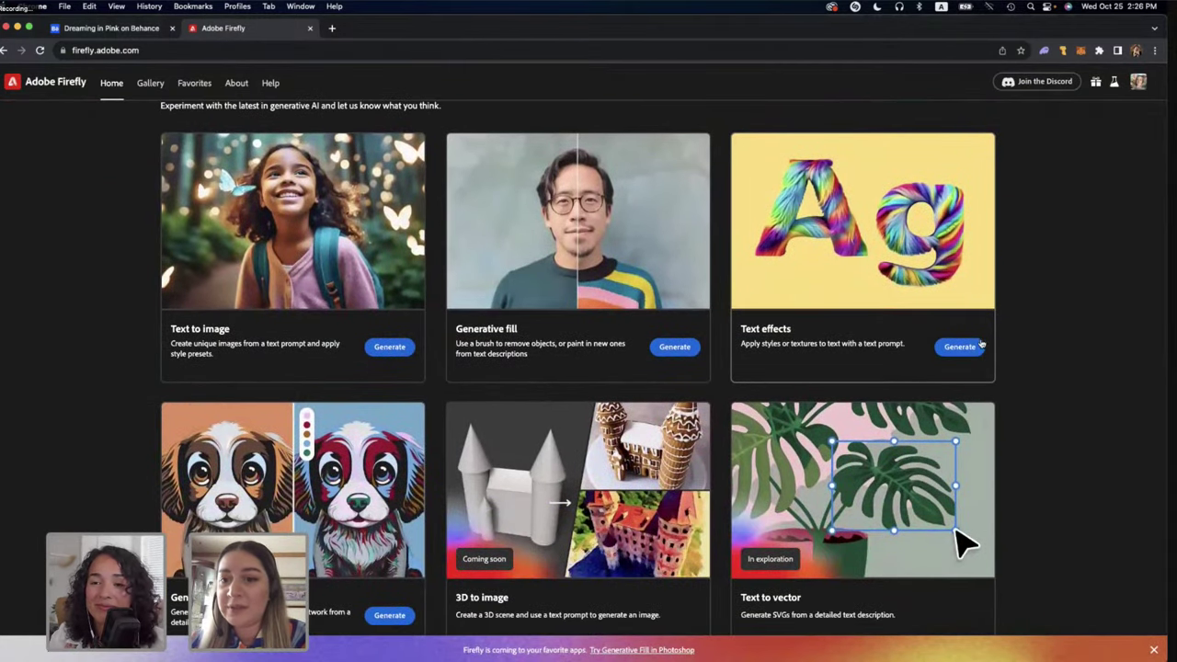
scroll(919, 340, "down", 1)
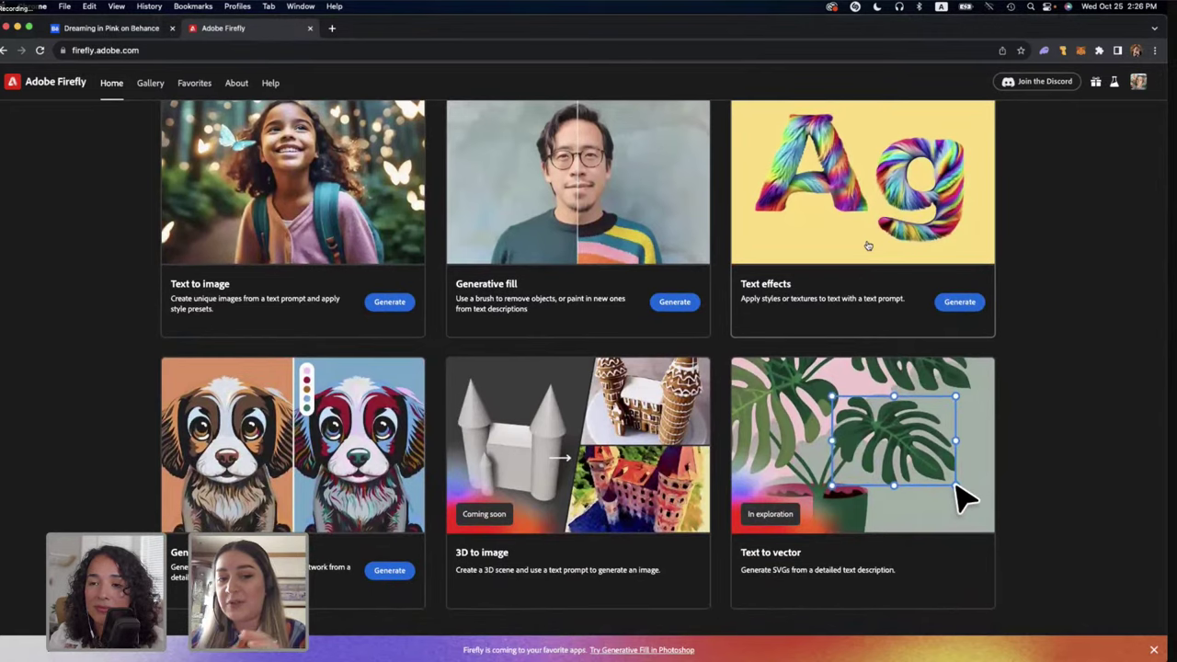
Browse the sample letter styles in Firefly's Text effects and return to the home page's feature cards.
left_click(855, 181)
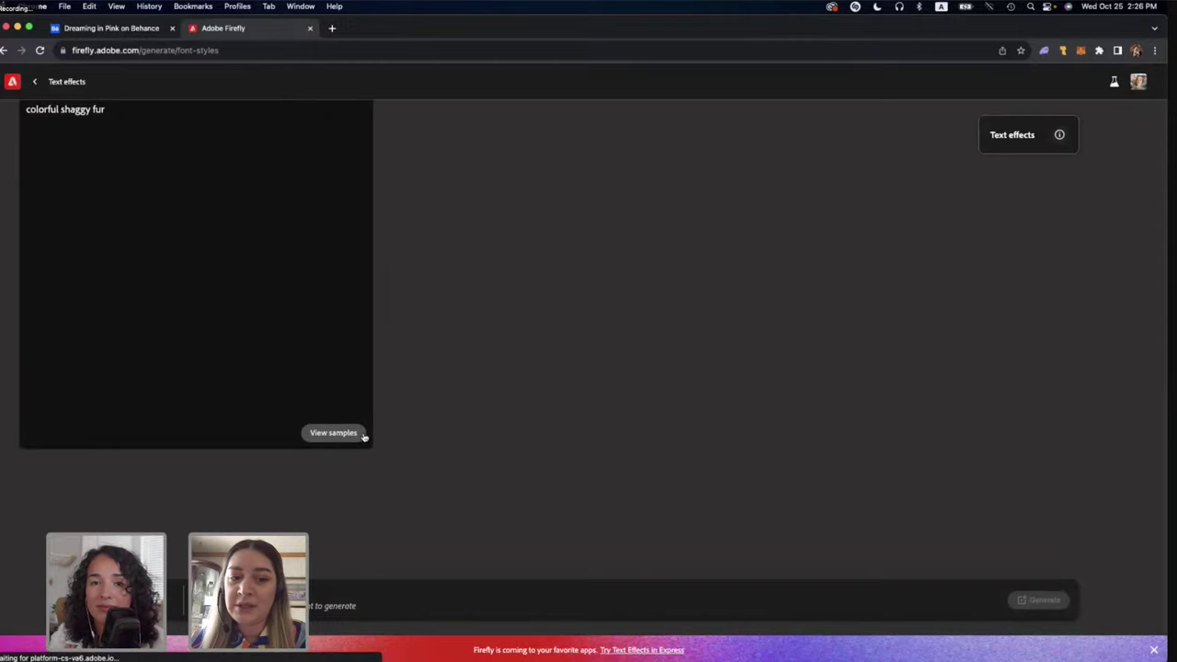
scroll(557, 497, "down", 3)
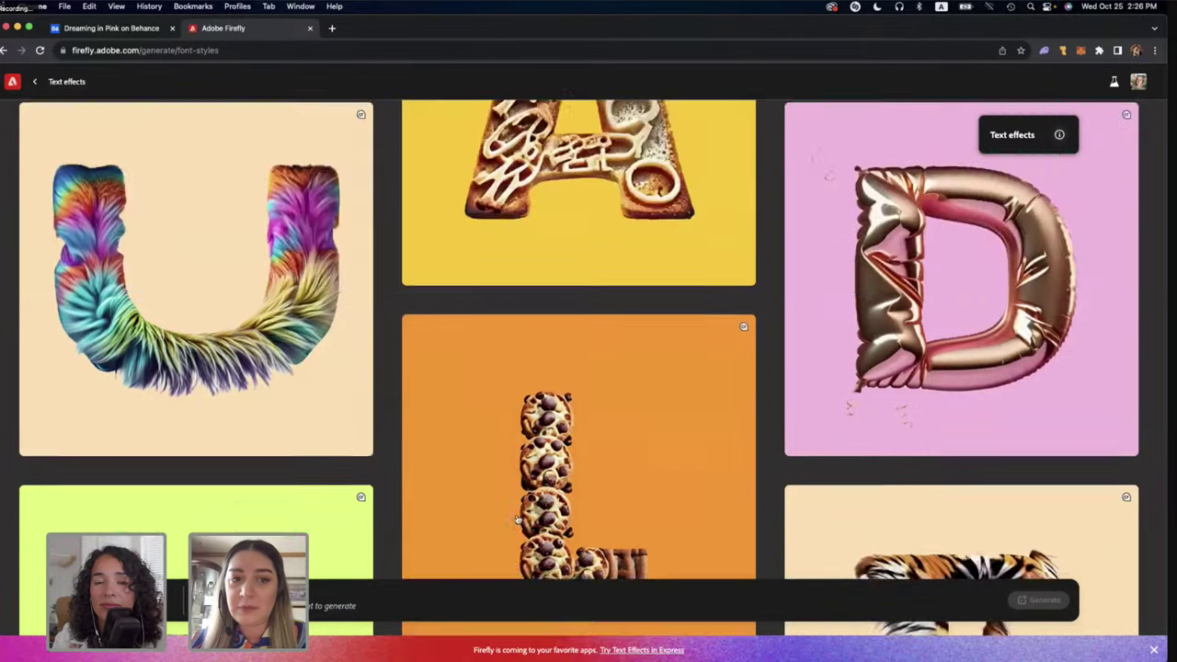
scroll(518, 521, "down", 1)
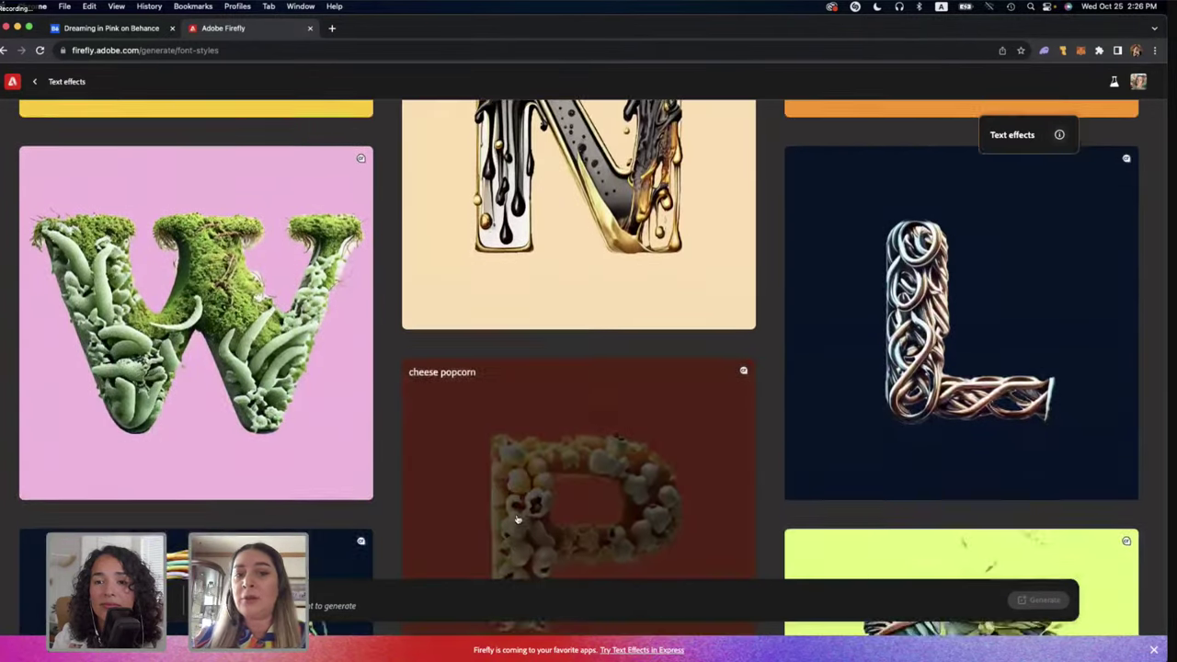
scroll(518, 521, "up", 4)
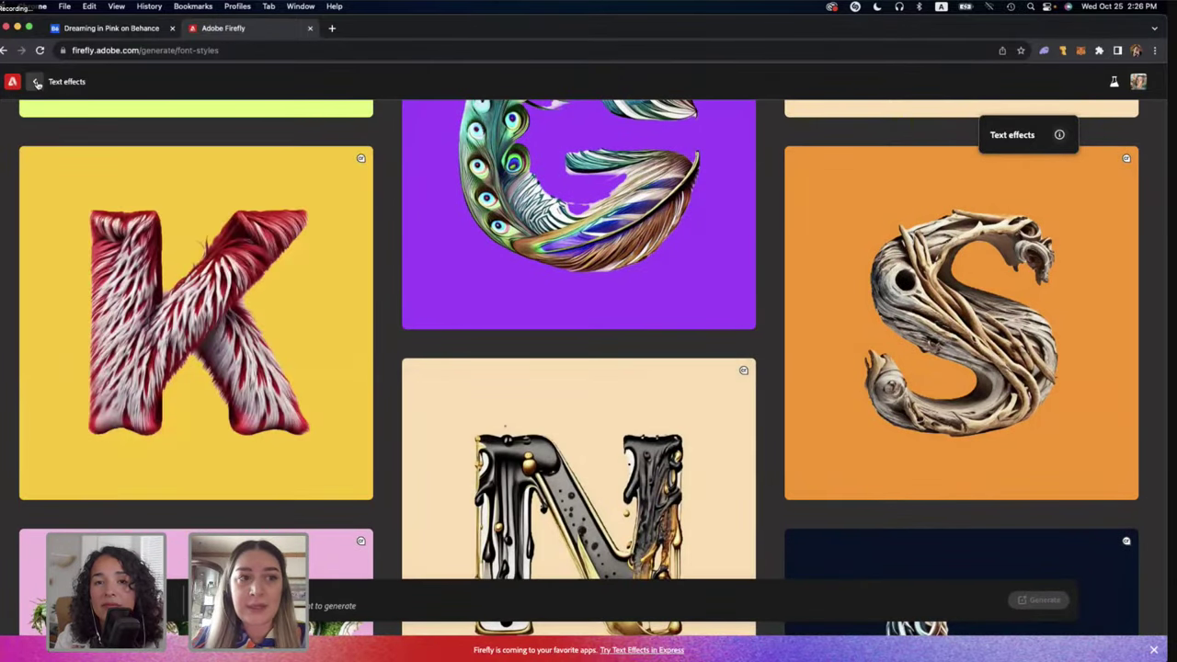
left_click(48, 81)
scroll(555, 291, "down", 5)
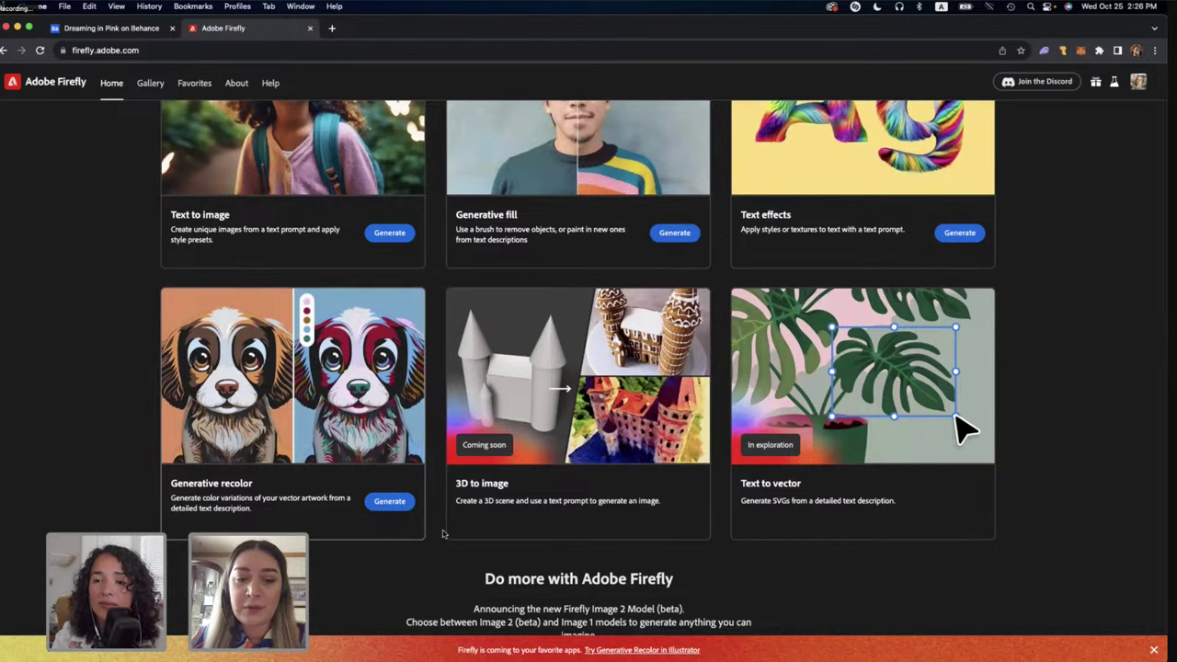
Switch from the Firefly page to the aurora playground image in Photoshop.
scroll(672, 478, "up", 1)
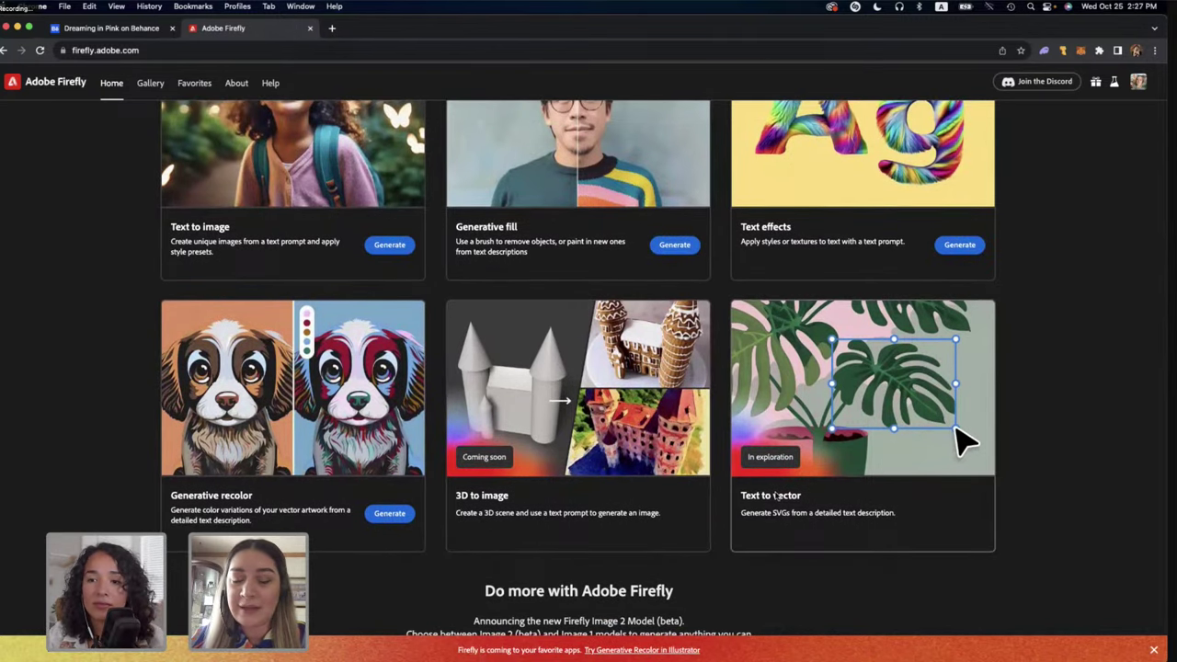
scroll(644, 455, "down", 1)
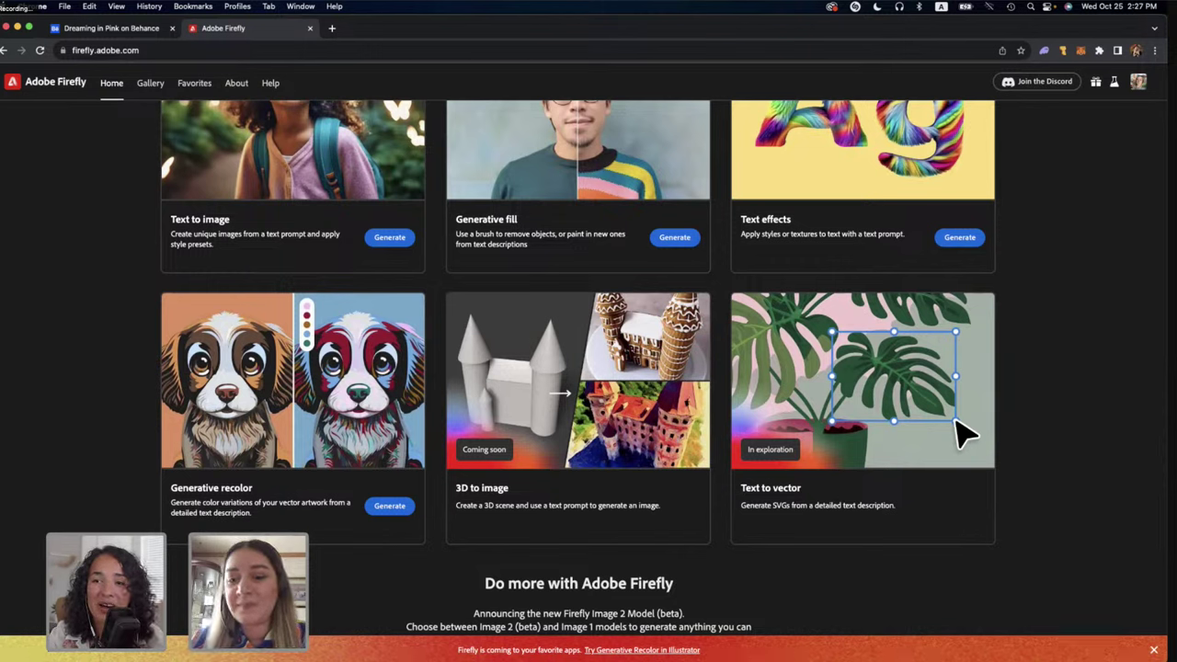
key("super+Tab")
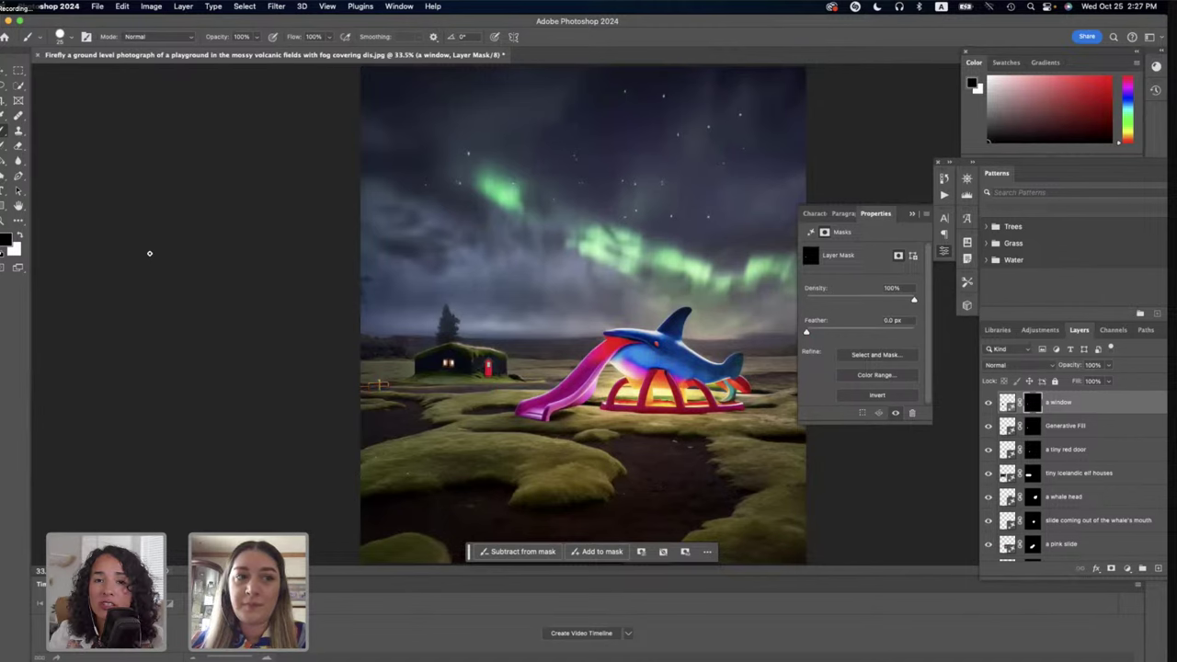
Lasso the stray object in the field beside the elf house, replace it using Generative Fill without a prompt, and choose the third variation.
key("l")
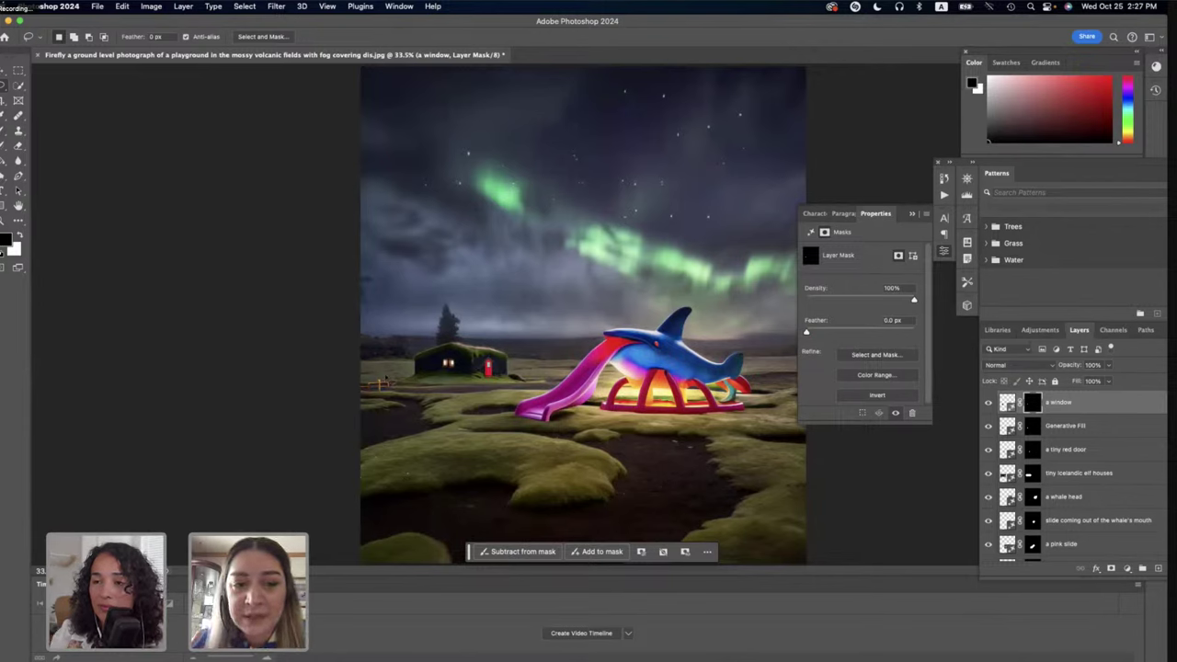
left_click(390, 382)
mouse_move(385, 381)
left_mouse_down()
mouse_move(361, 395)
mouse_move(382, 401)
mouse_move(386, 381)
left_mouse_up()
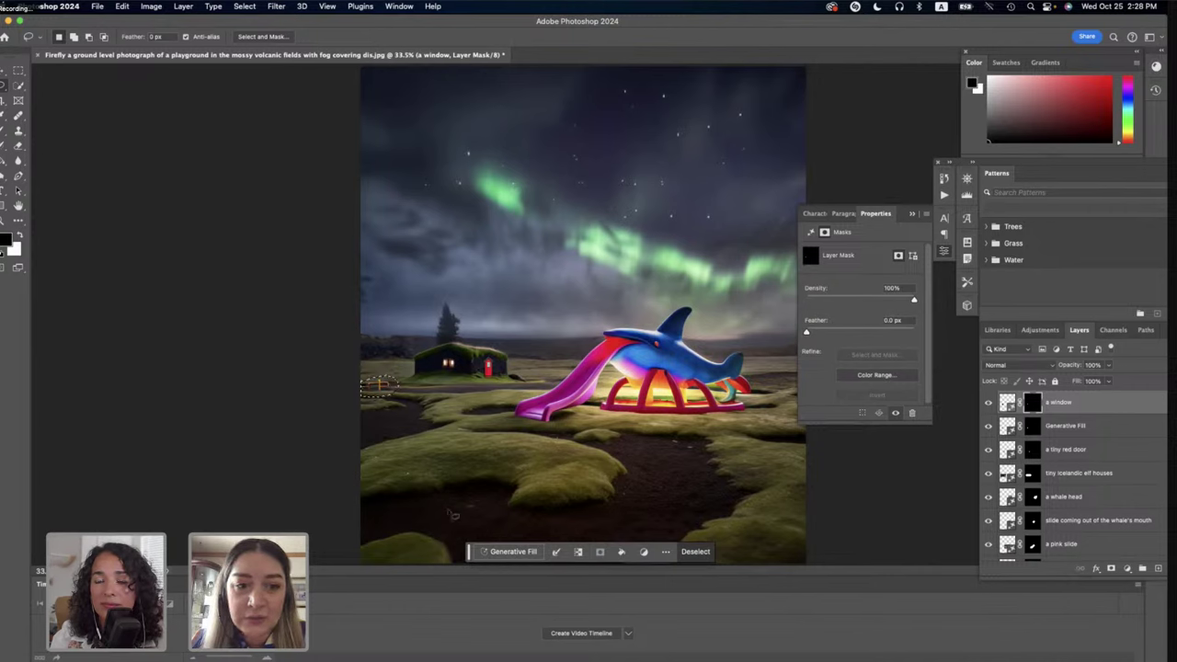
left_click(512, 552)
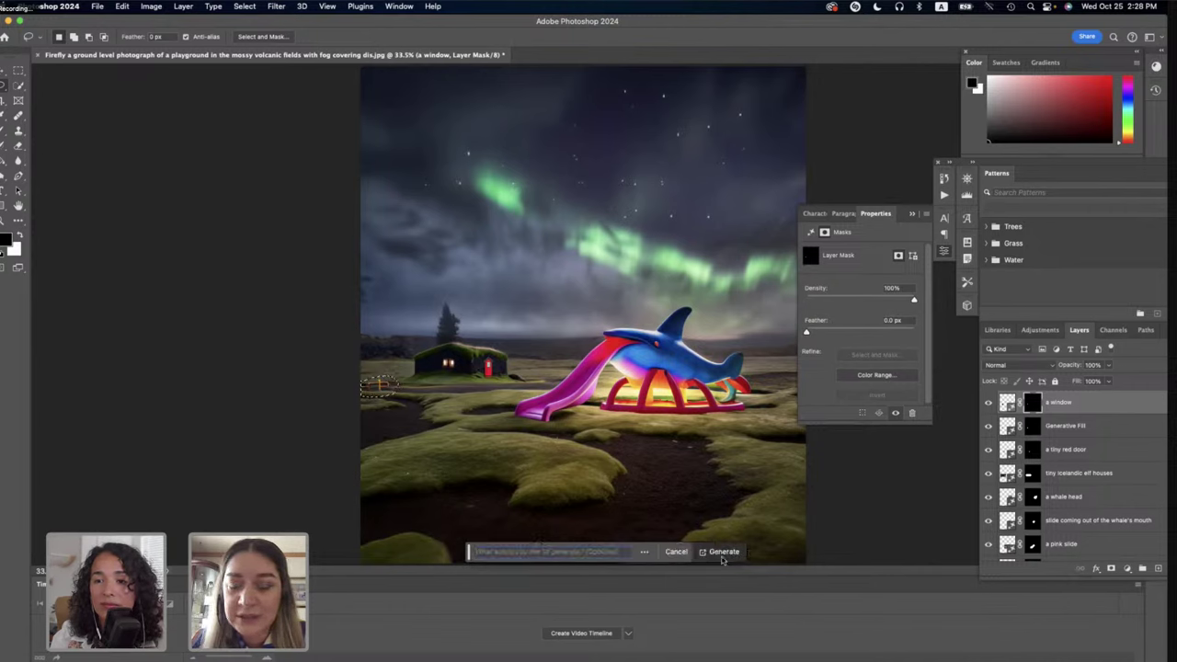
left_click(723, 556)
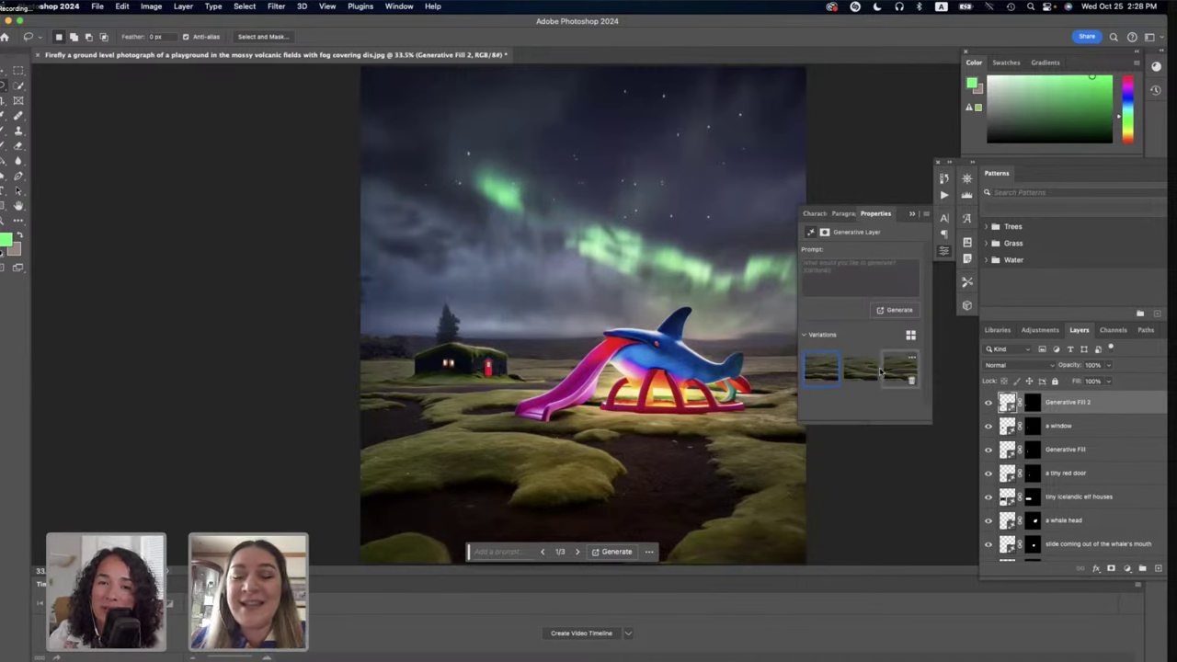
mouse_move(862, 375)
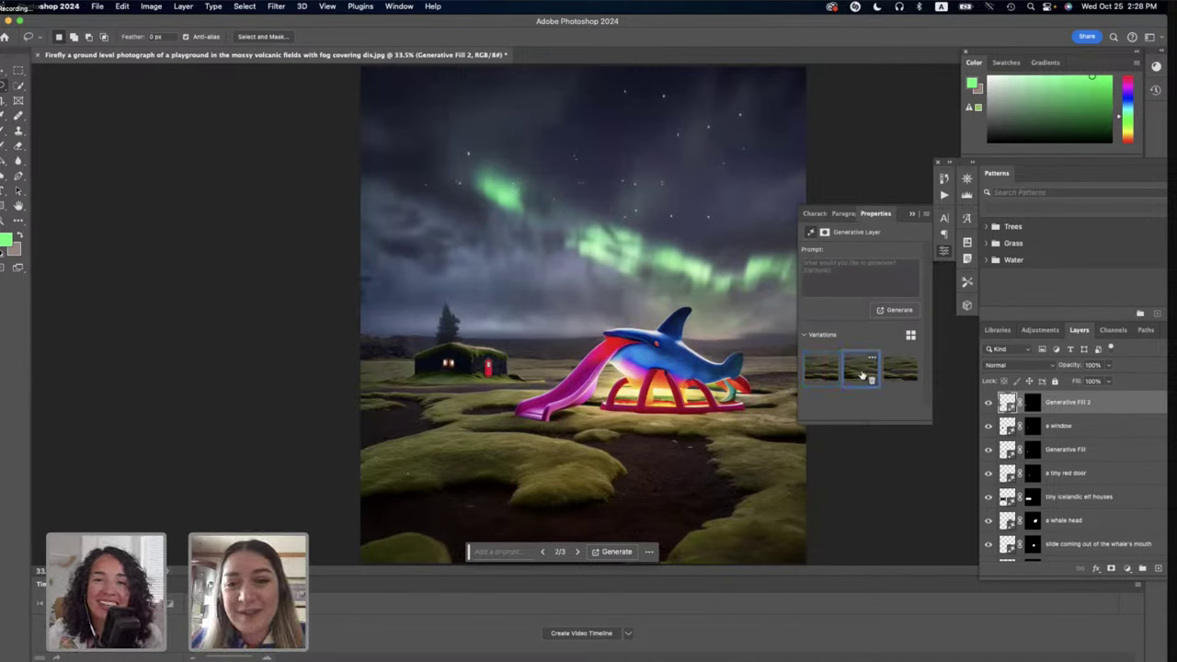
left_click(900, 369)
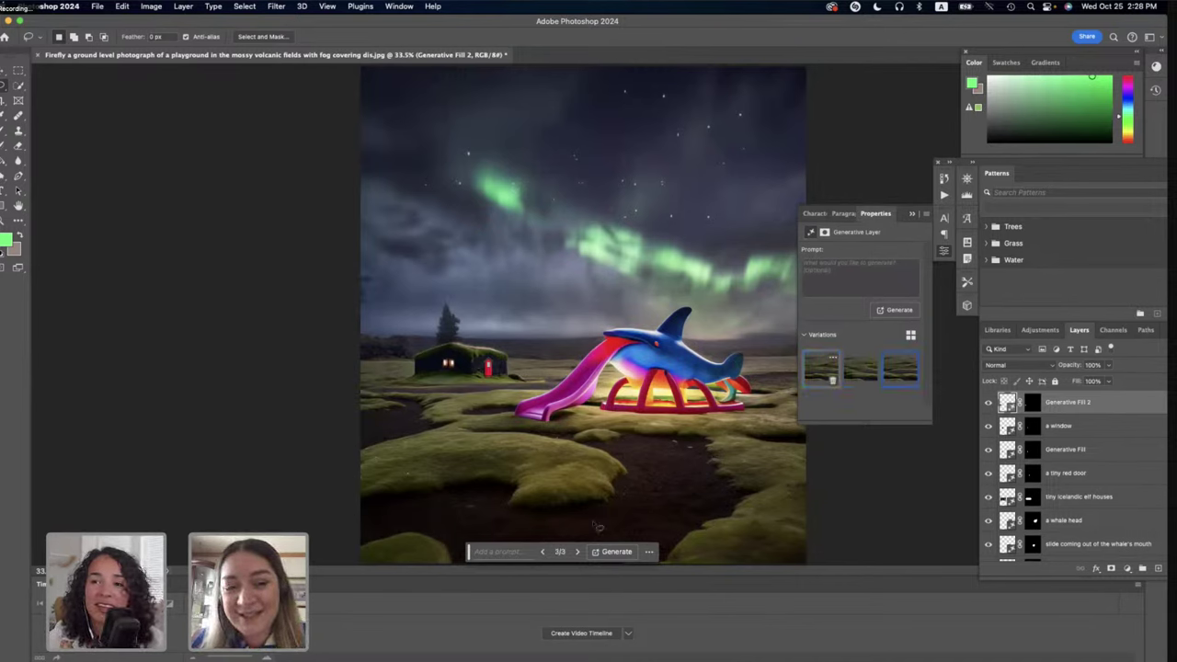
Lasso the small bright spot in the dark soil near the image's lower edge and remove it using Generative Fill without a prompt.
scroll(597, 526, "up", 5)
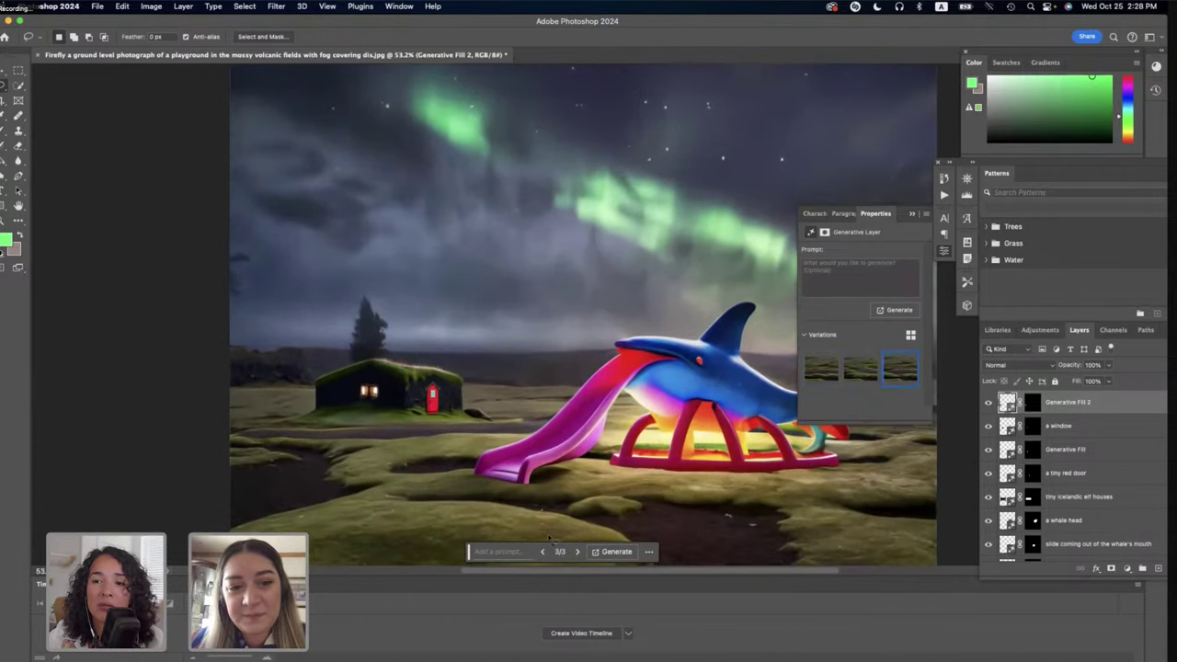
scroll(549, 538, "down", 5)
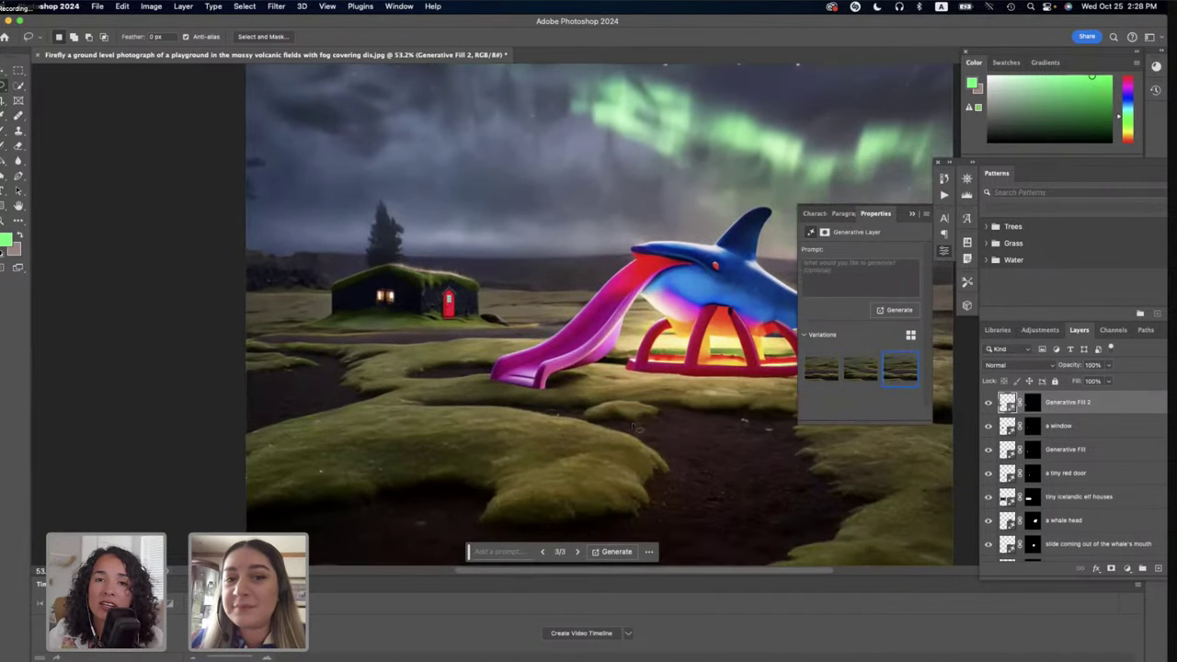
scroll(636, 432, "down", 3)
scroll(633, 448, "right", 3)
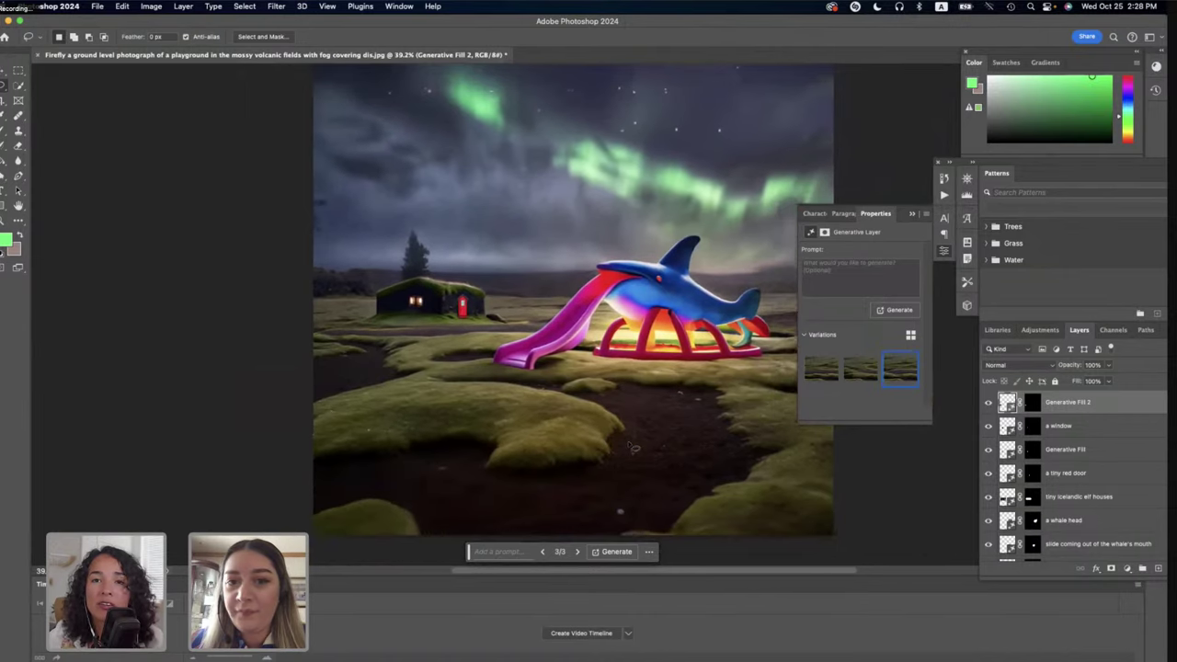
scroll(633, 448, "down", 2)
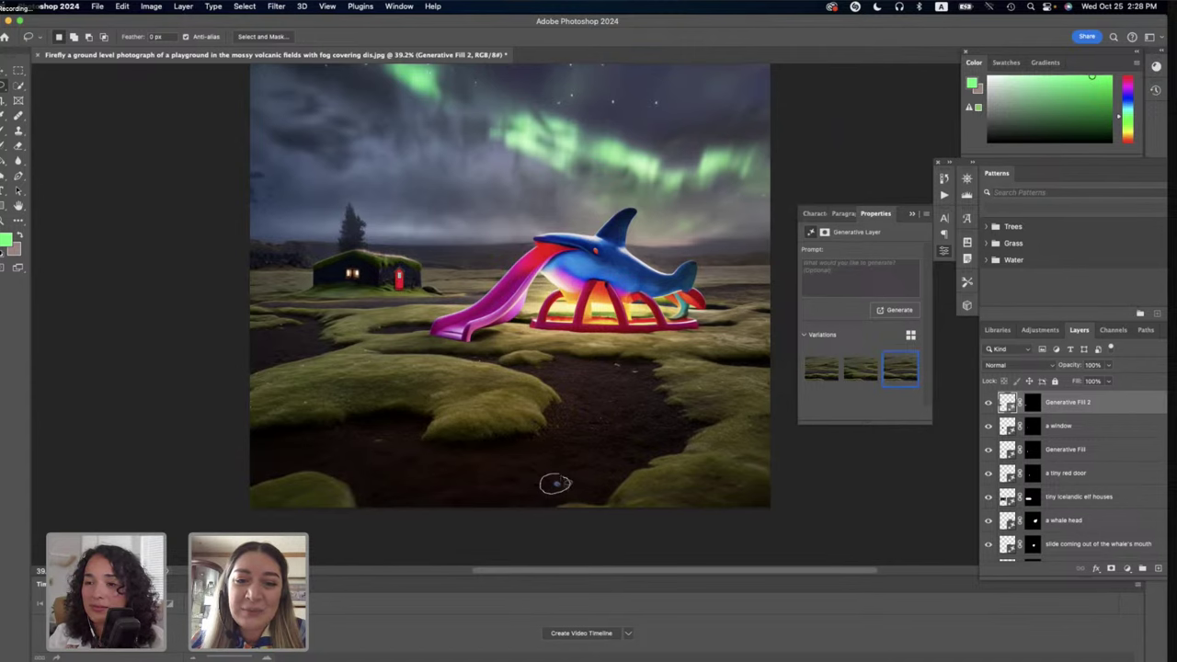
left_click_drag(557, 483, 555, 481)
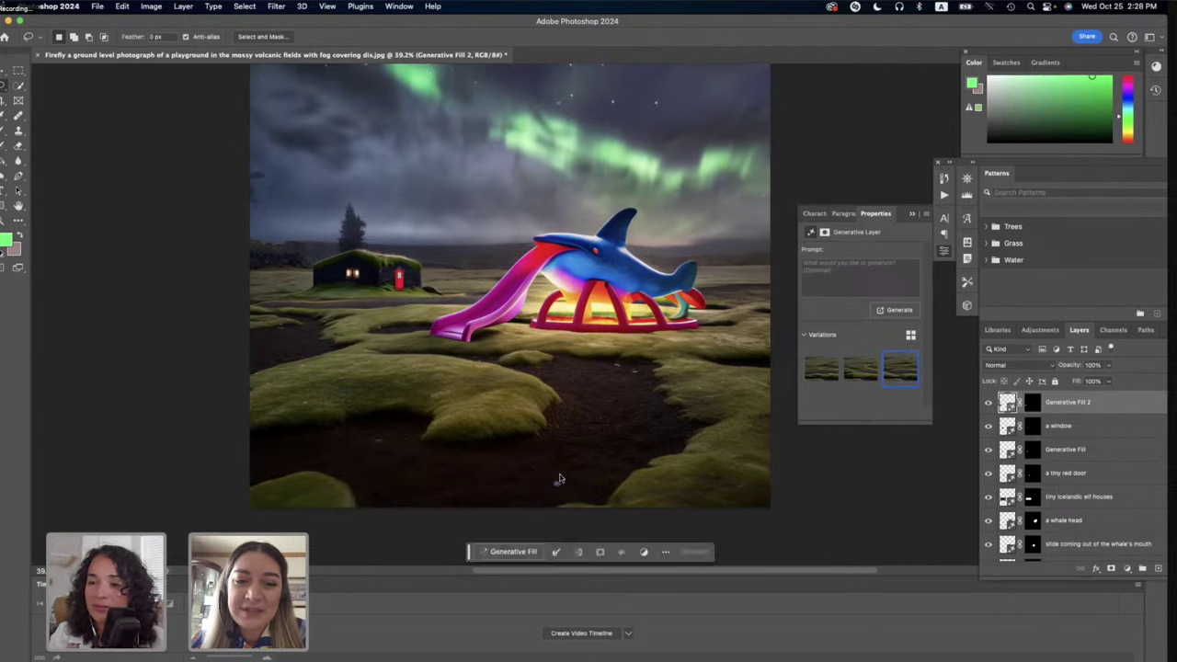
left_click(508, 552)
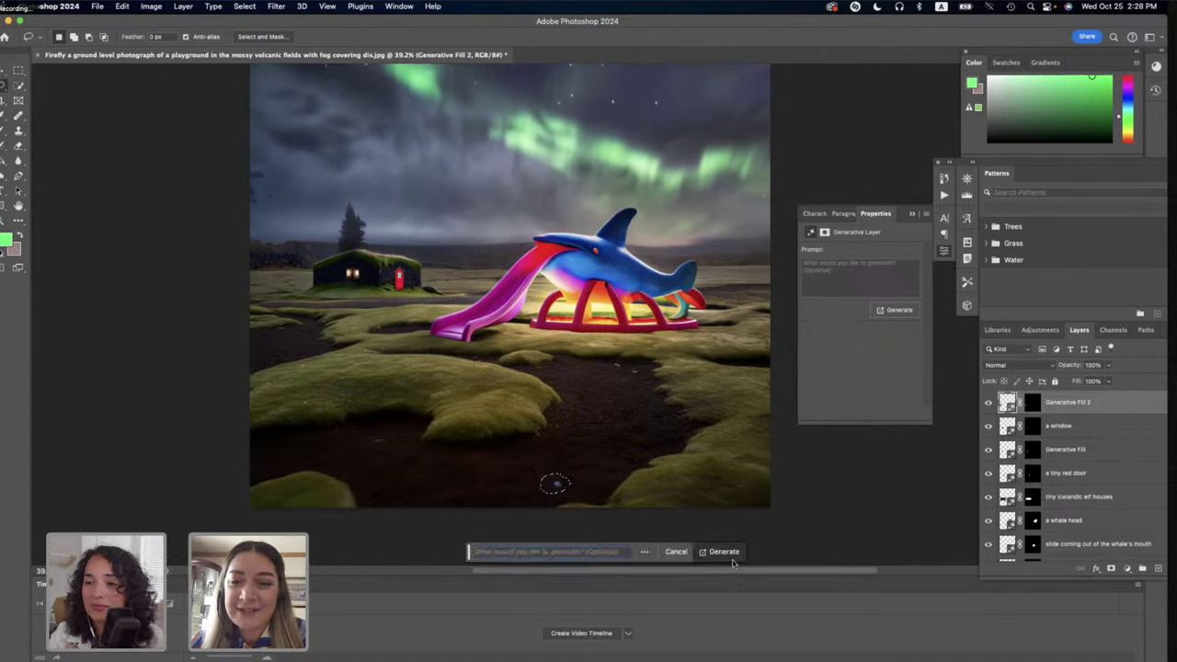
left_click(724, 552)
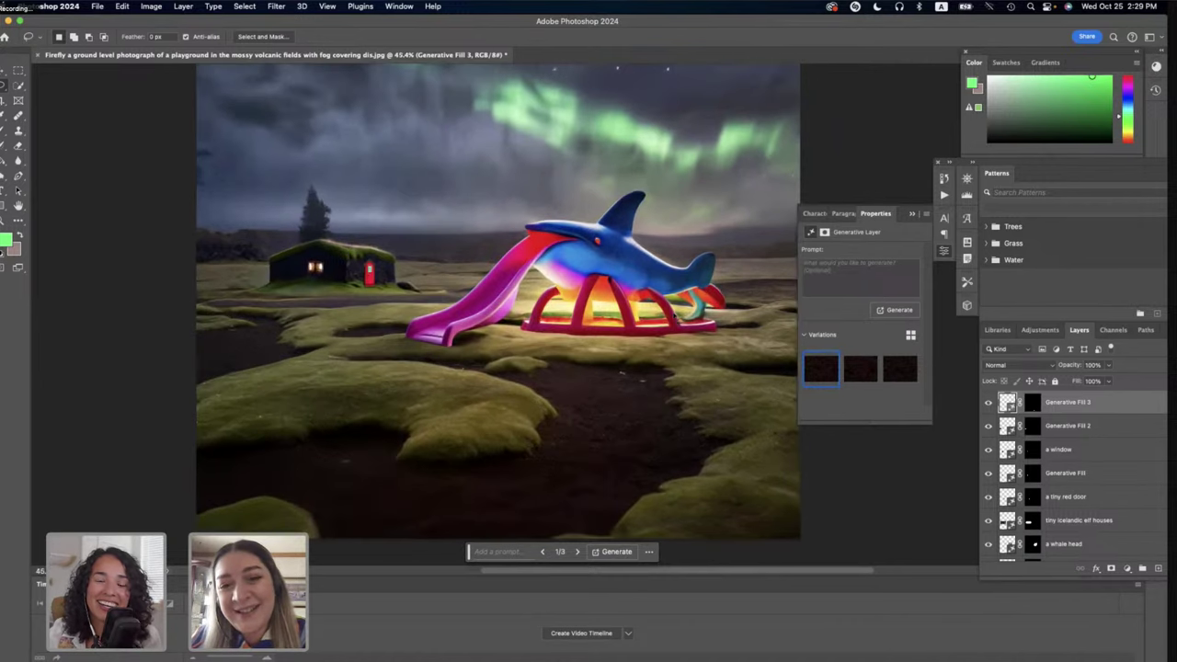
Lasso the whale's red eye and replace it using Generative Fill with the prompt "green whale eyes".
key("ctrl+z")
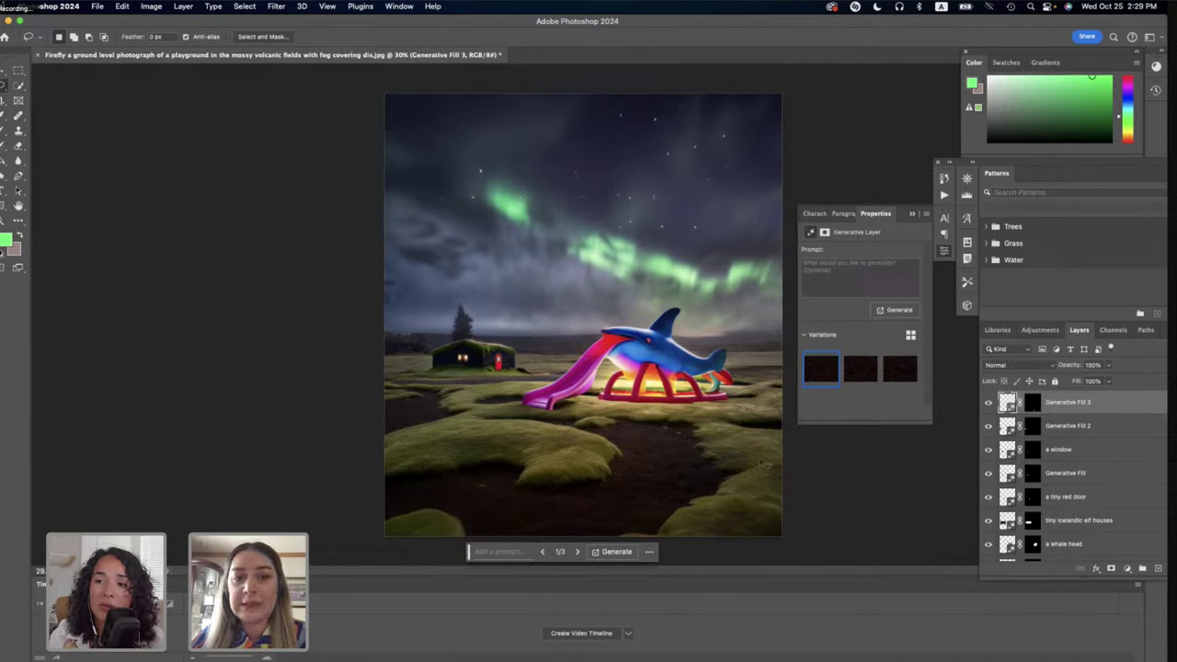
scroll(769, 362, "up", 5)
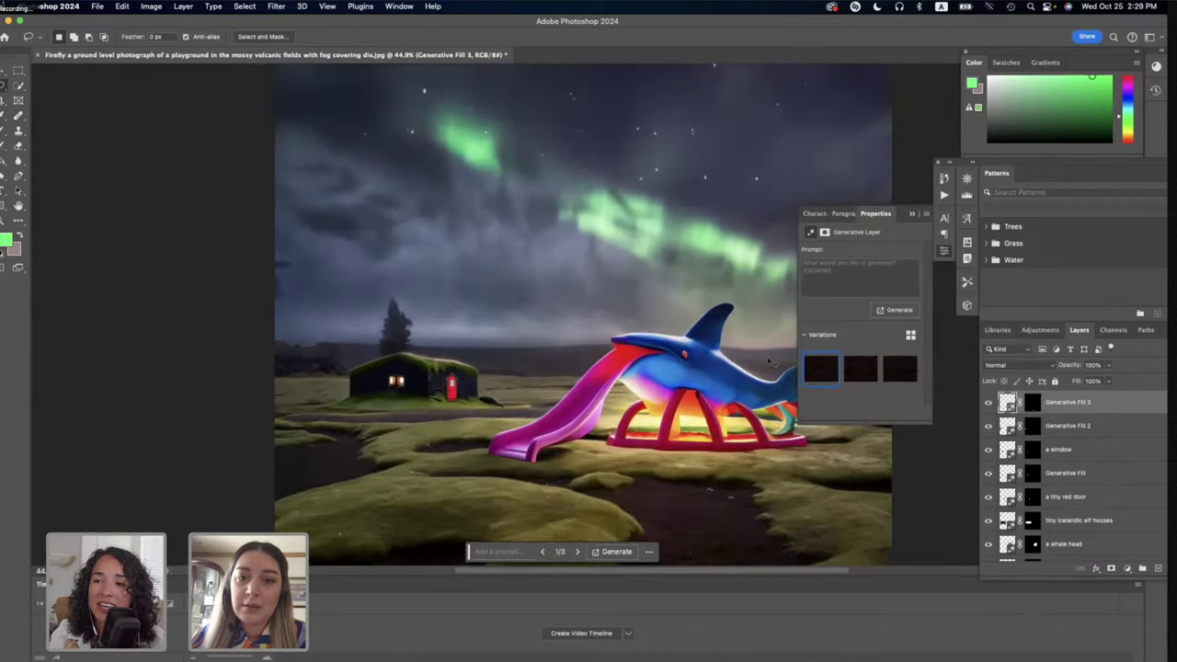
scroll(769, 361, "right", 2)
scroll(769, 361, "down", 2)
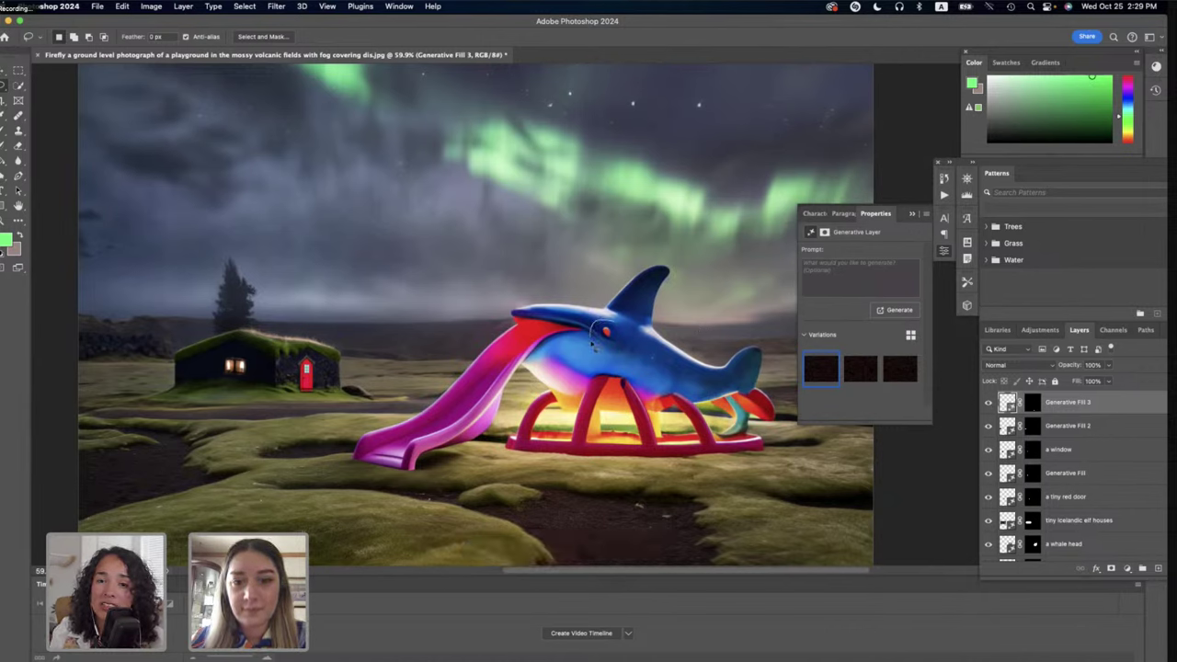
left_click_drag(607, 324, 603, 328)
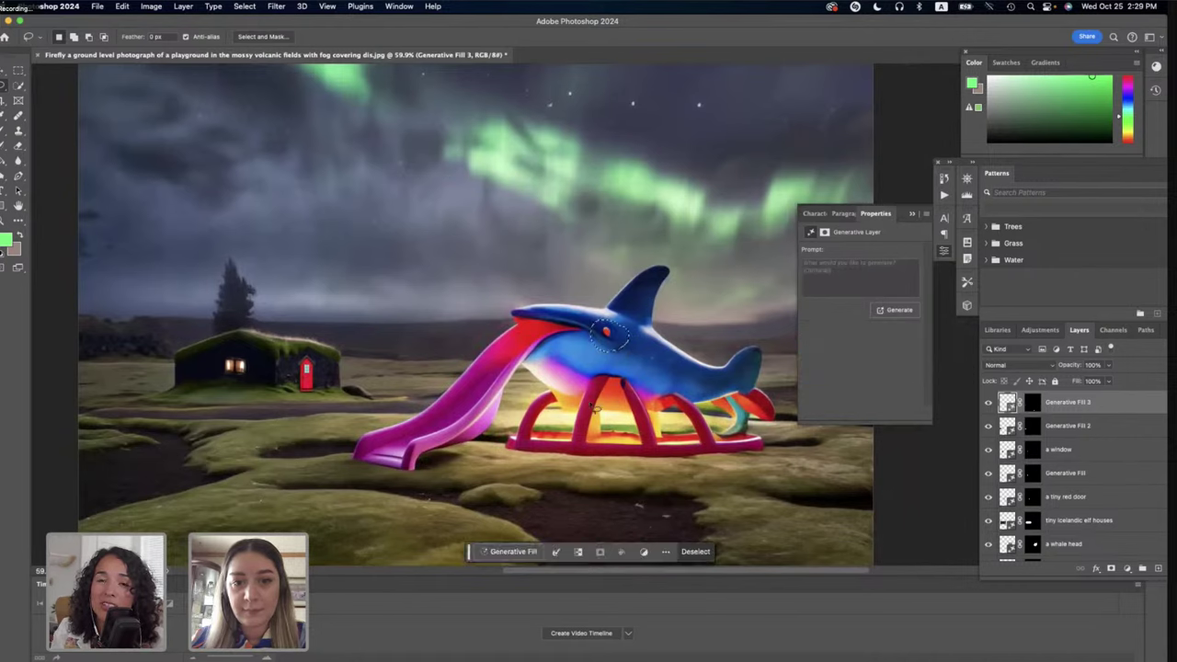
left_click(509, 550)
type("g")
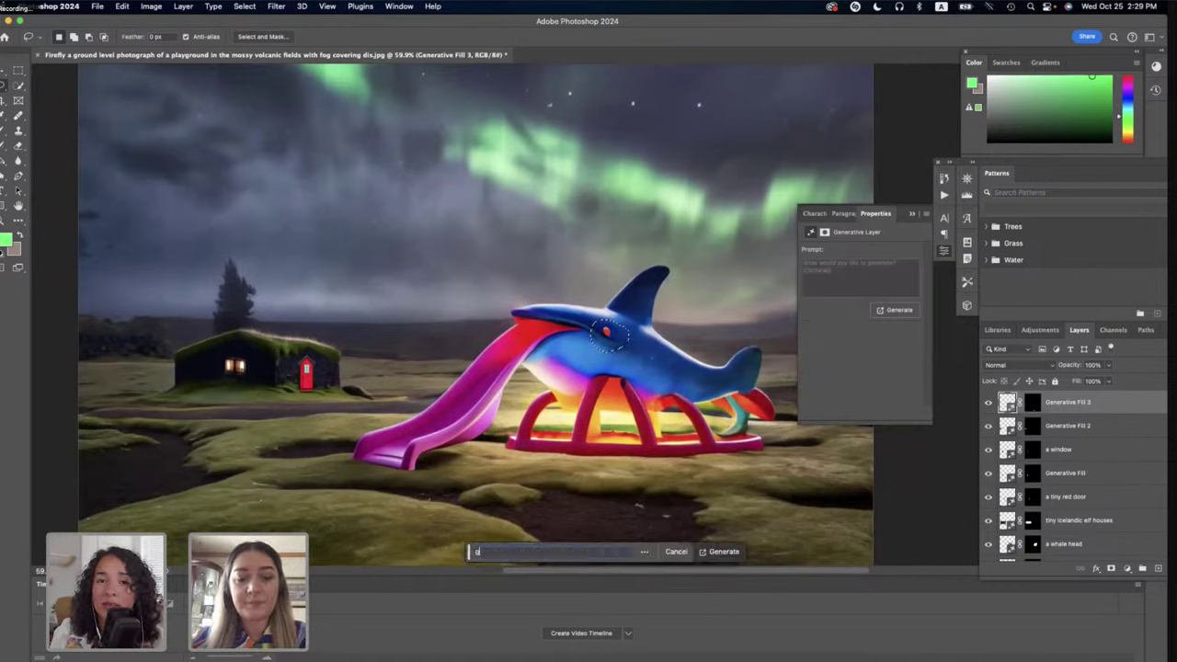
type("reen wha")
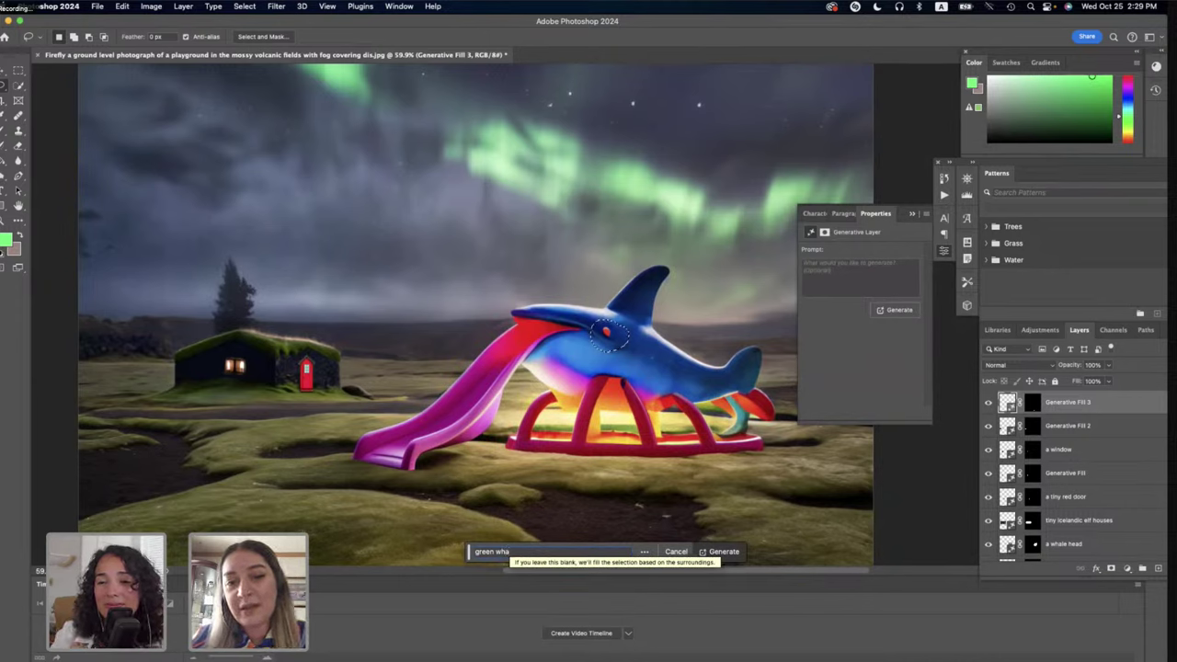
type("le")
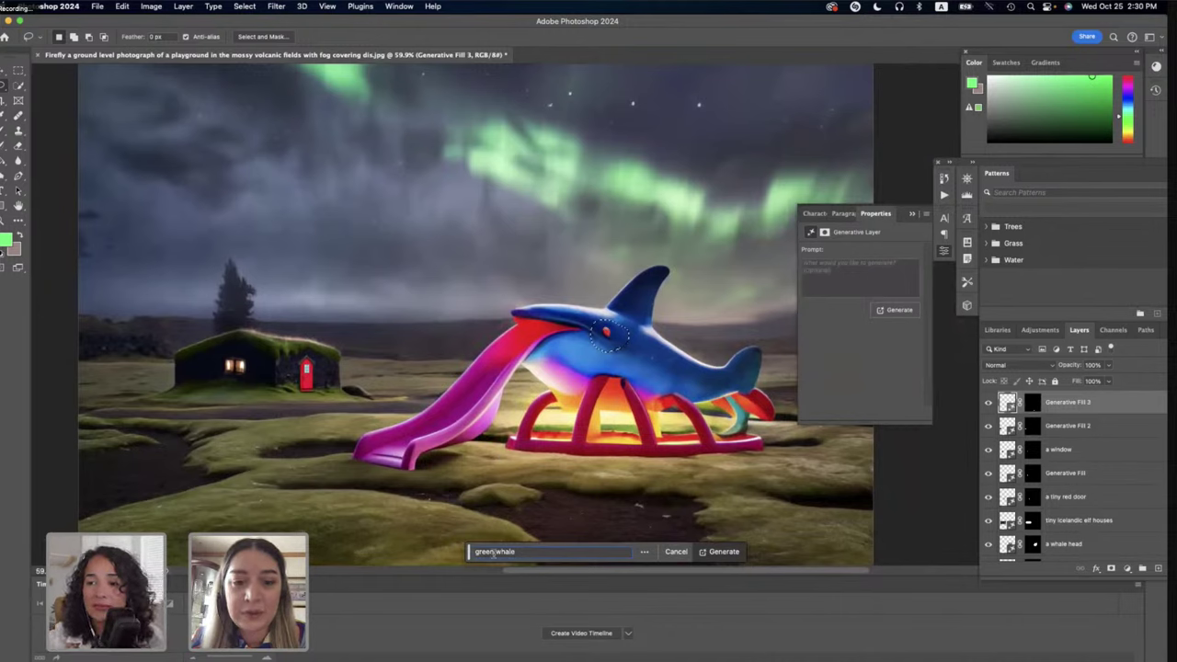
type("eyes")
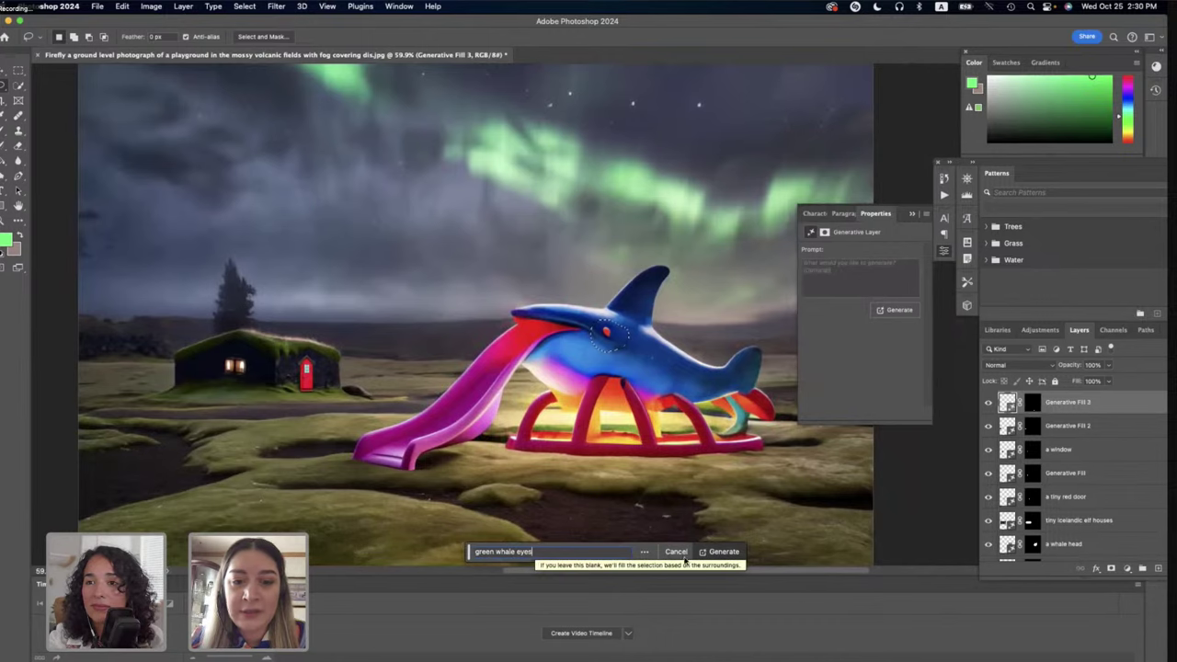
left_click(717, 556)
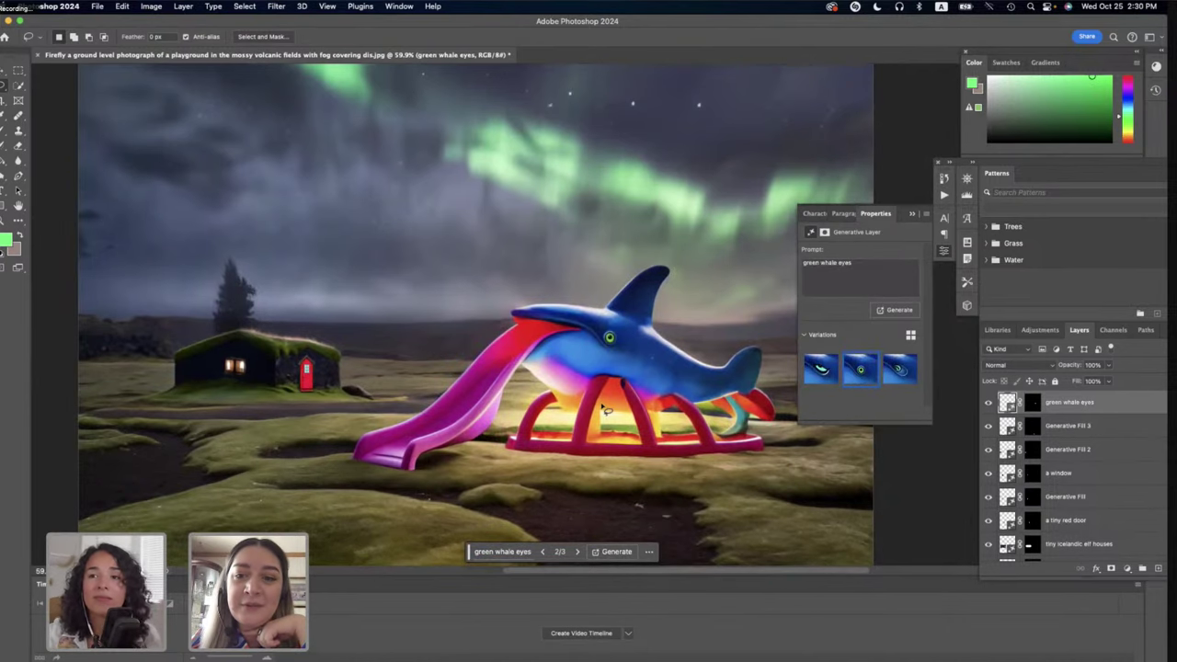
Compare the three green whale eye variations on the whale and choose the first one.
scroll(606, 412, "down", 3)
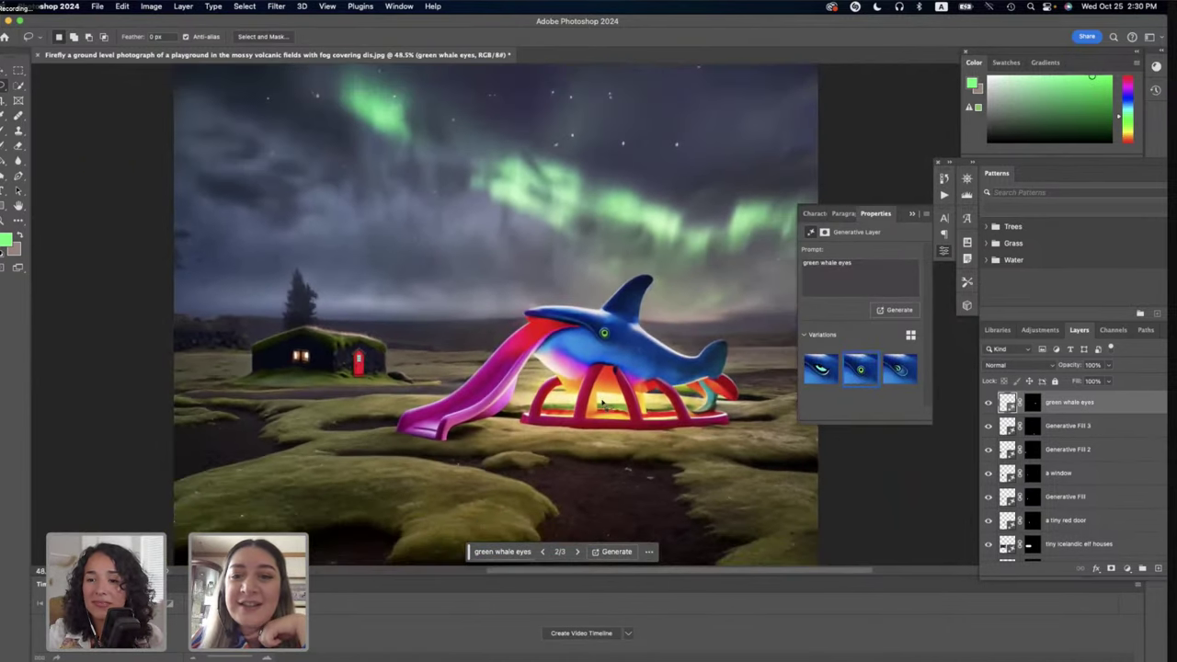
left_click(813, 371)
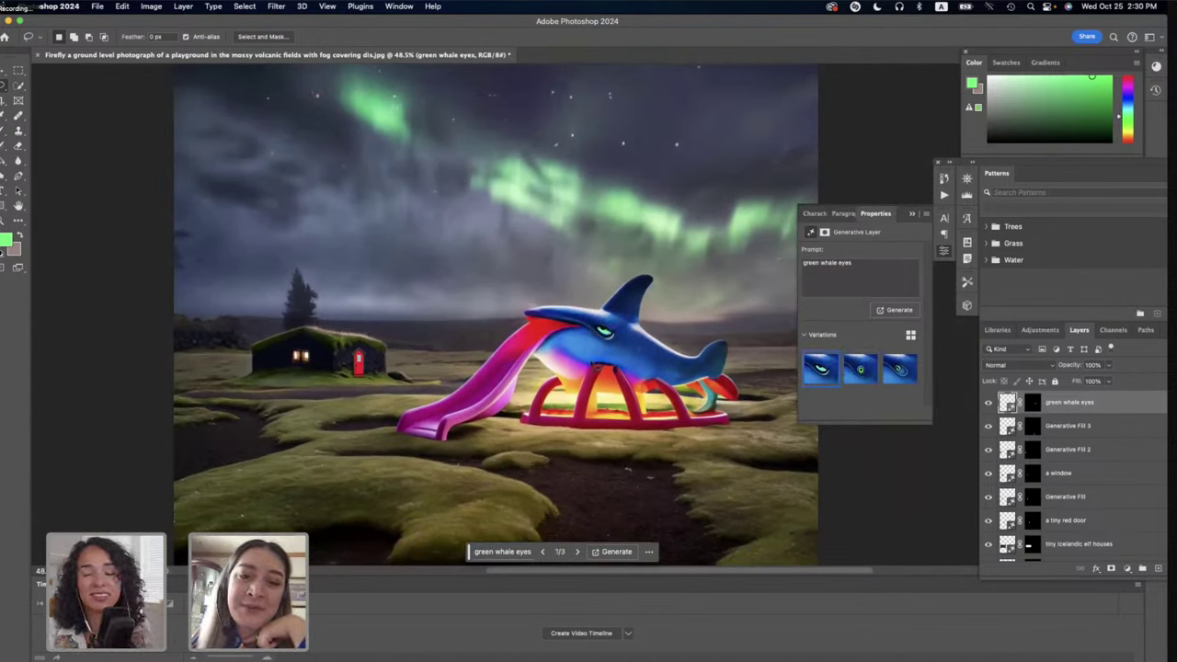
left_click(892, 372)
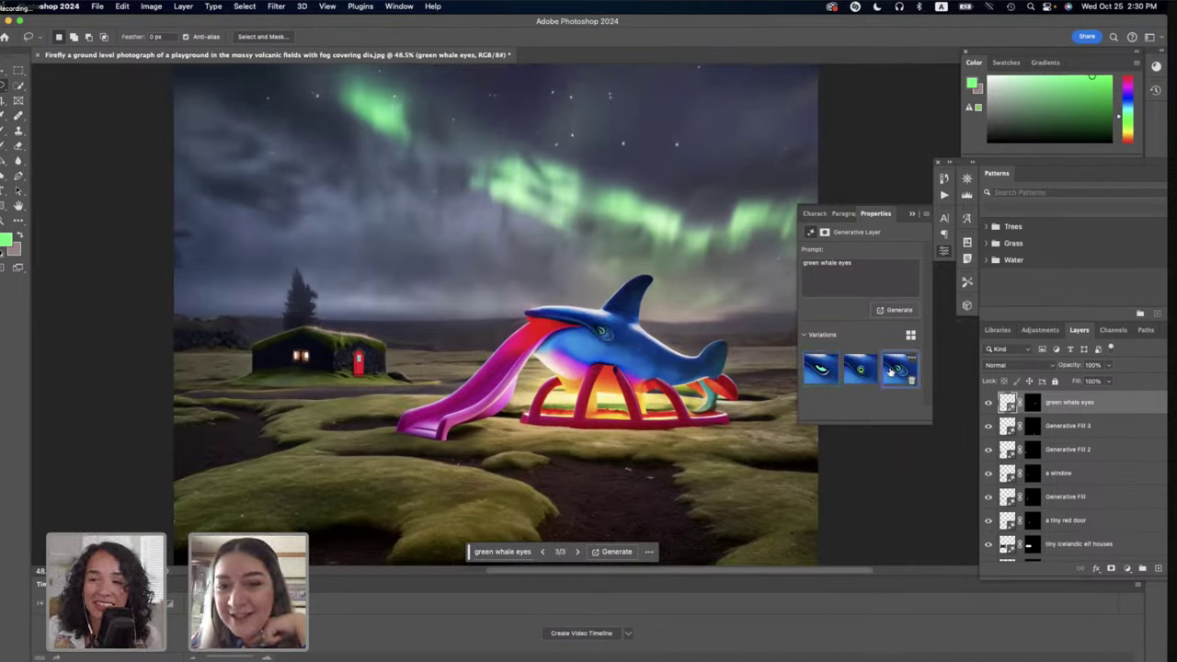
left_click(816, 375)
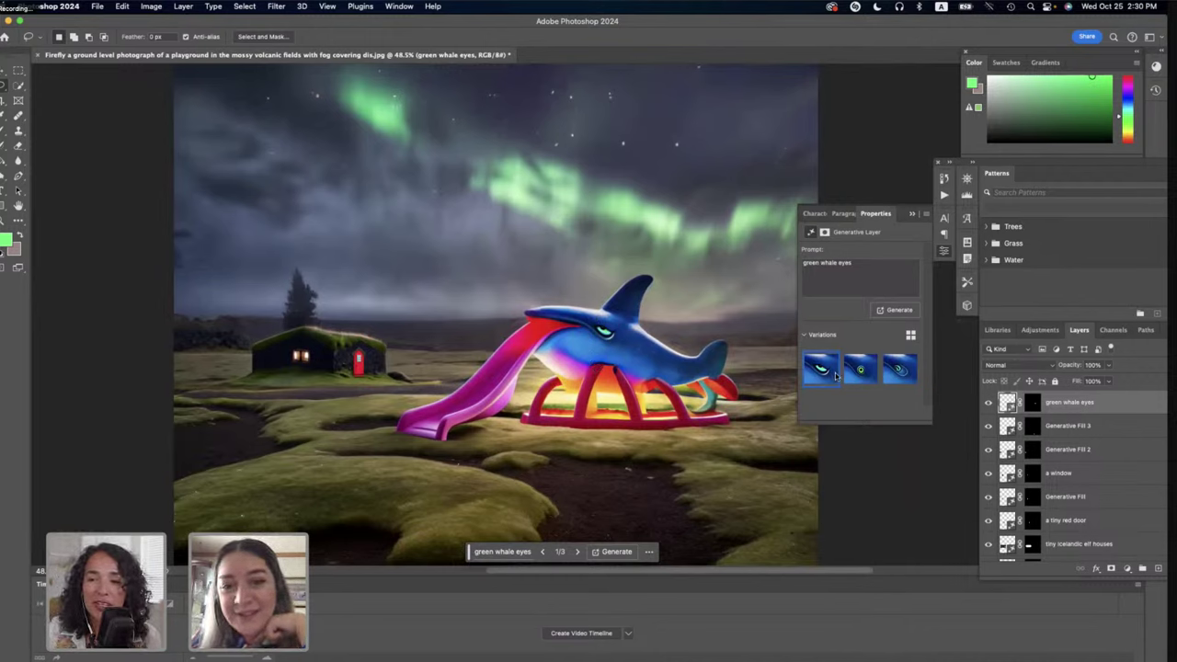
left_click(854, 373)
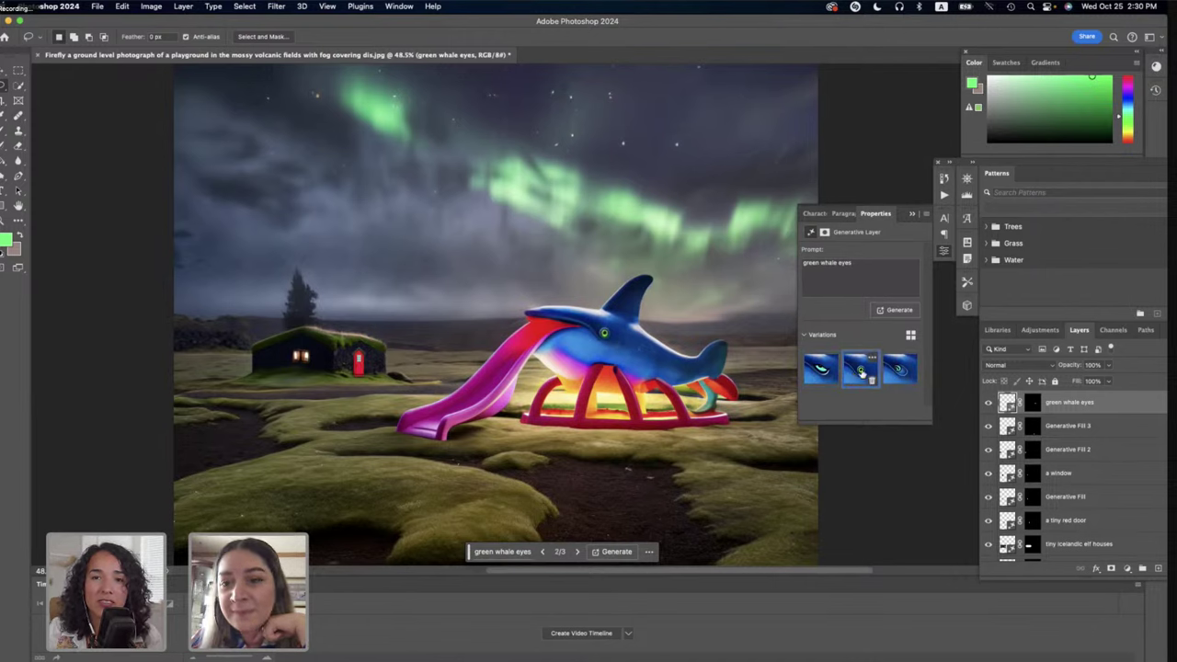
left_click(811, 376)
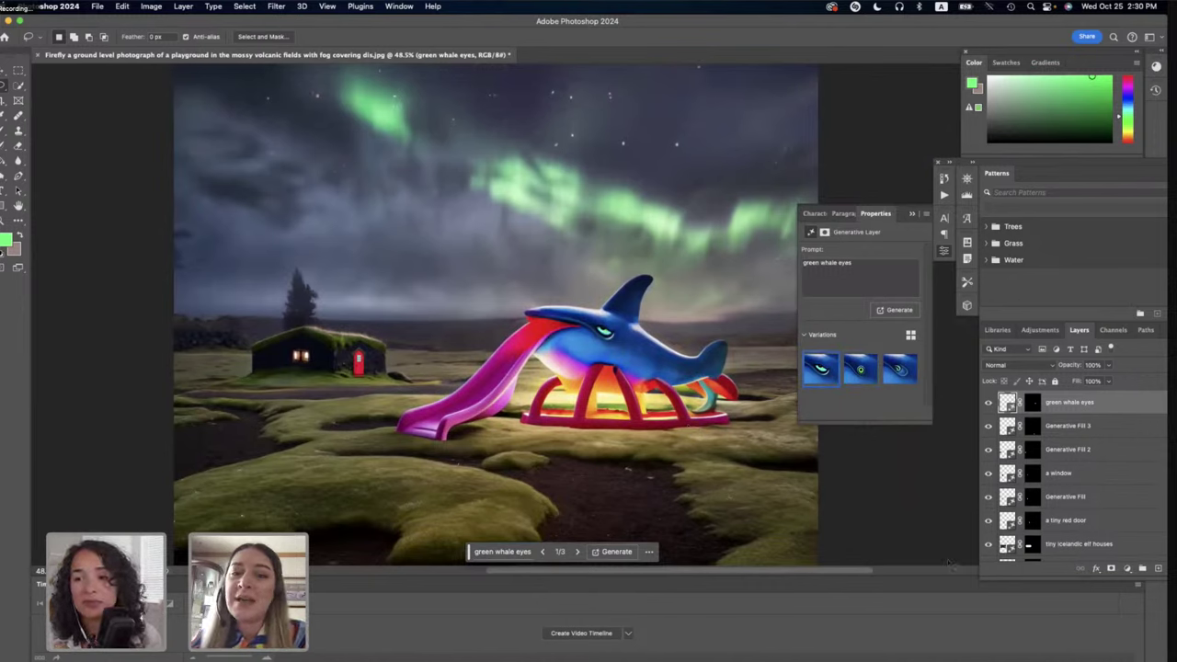
Select every layer from "green whale eyes" down to the Background and flatten the image.
key("super+minus")
key("super+minus")
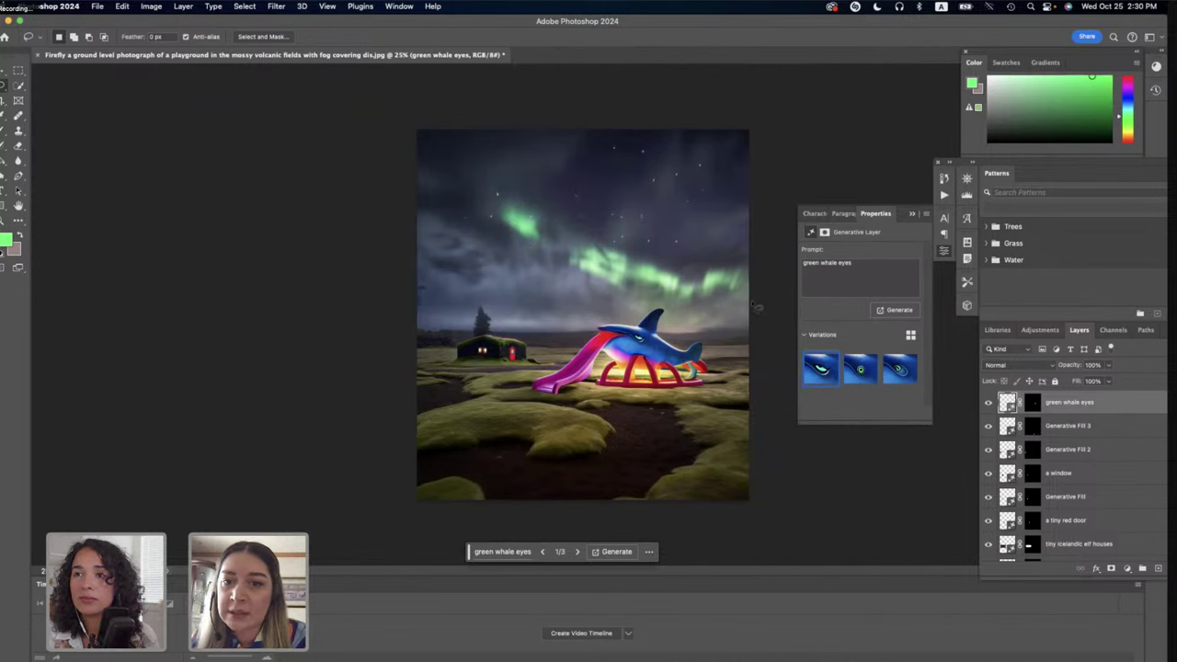
scroll(1083, 473, "down", 3)
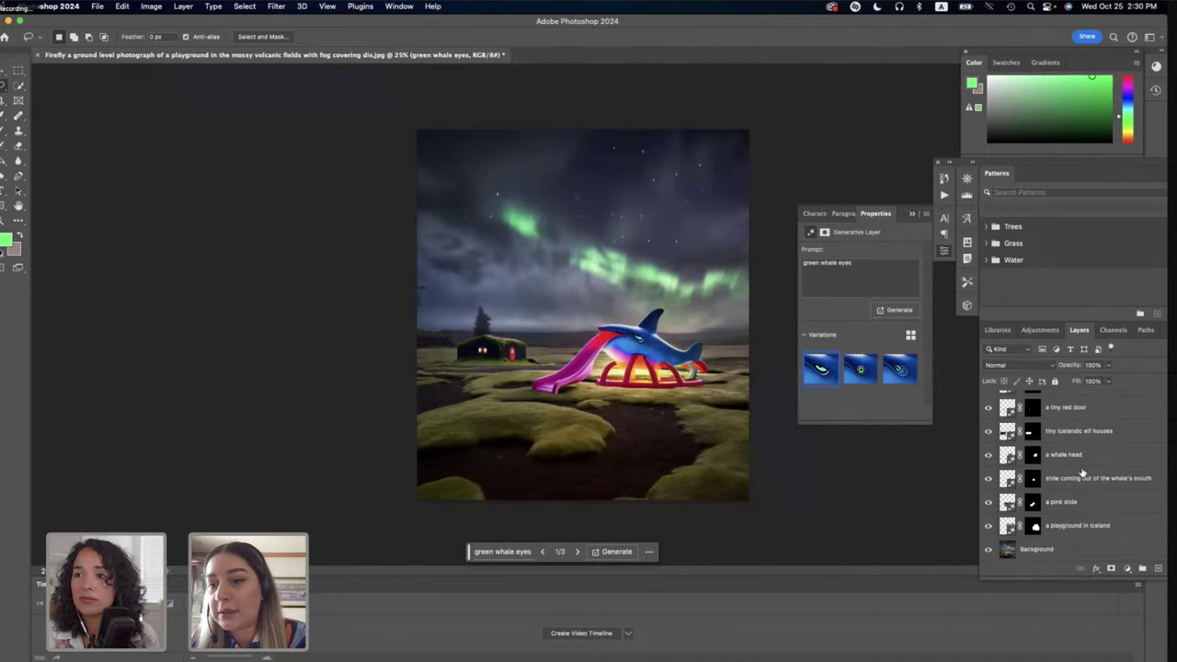
left_click(1063, 552)
scroll(1076, 495, "up", 5)
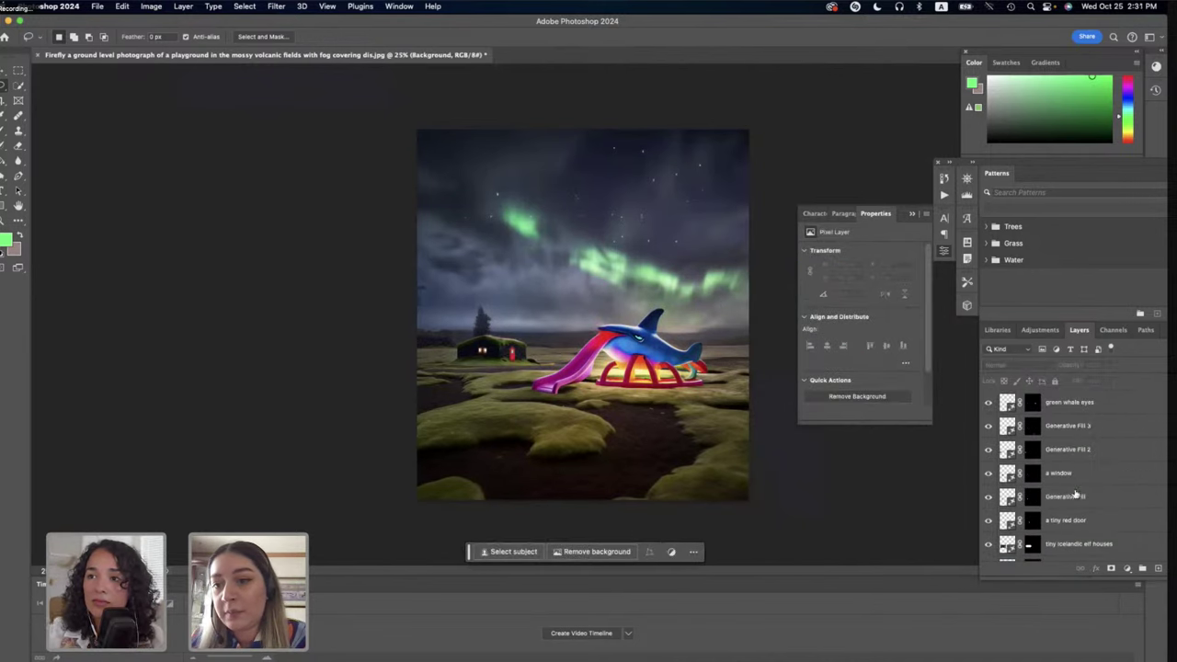
left_click(1068, 410, "shift")
right_click(1069, 411)
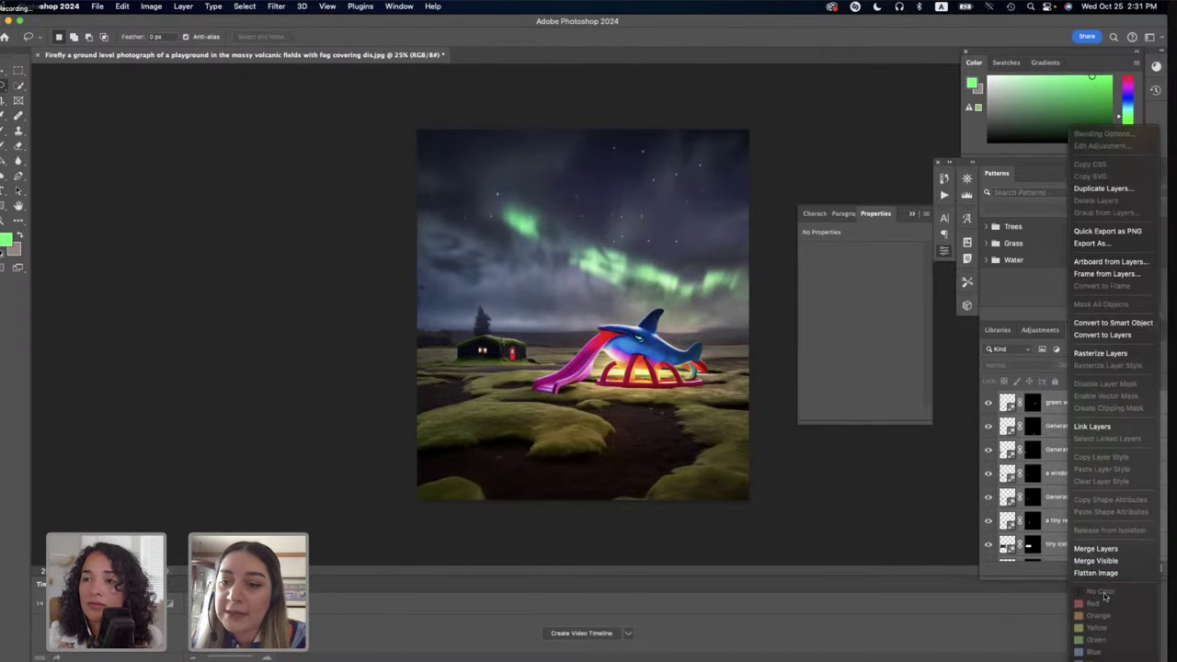
left_click(1081, 570)
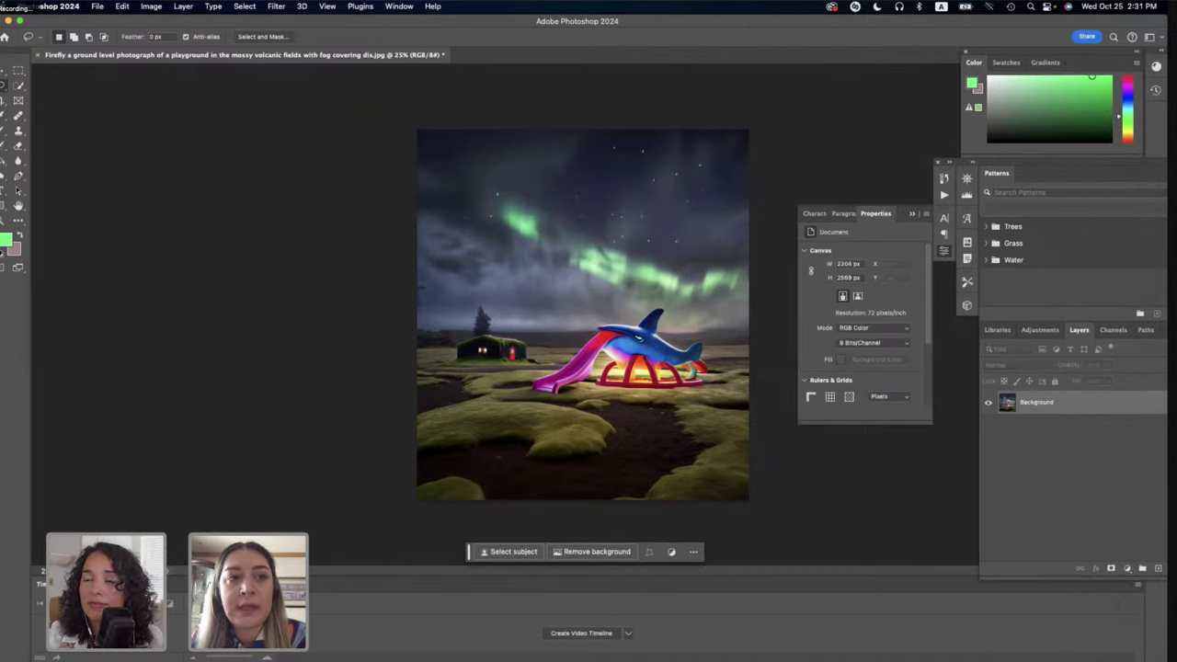
Start a Selective Color adjustment on the flattened image and set the Neutrals to cyan +23%, magenta +9% and yellow -4%.
left_click(152, 7)
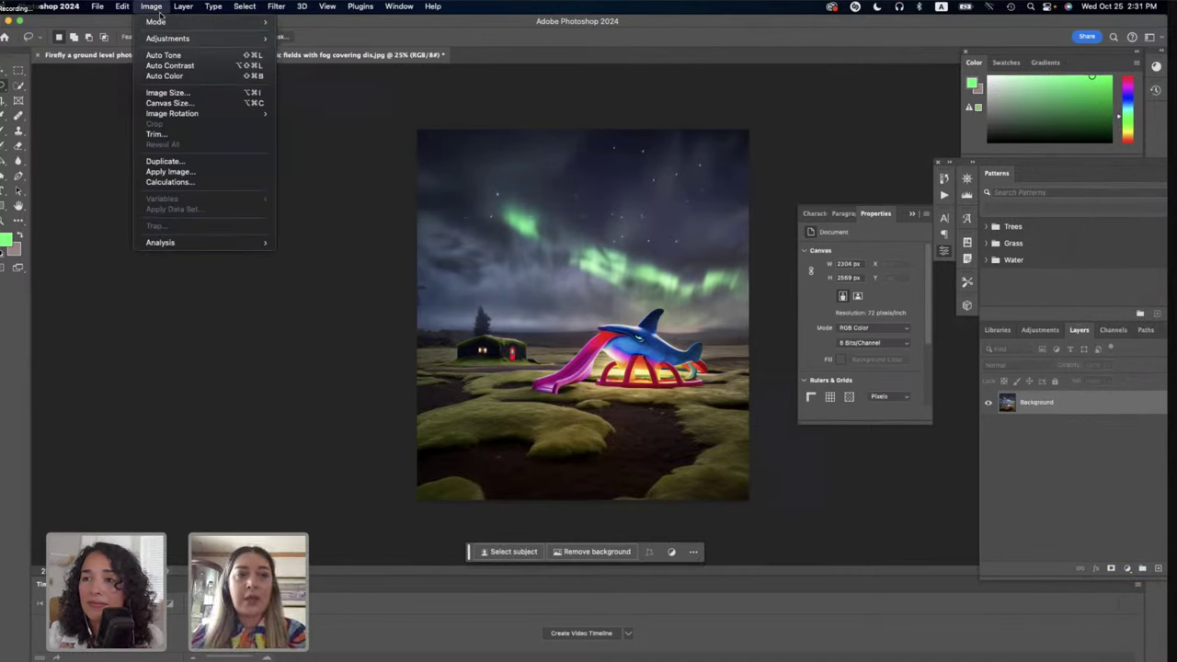
mouse_move(164, 40)
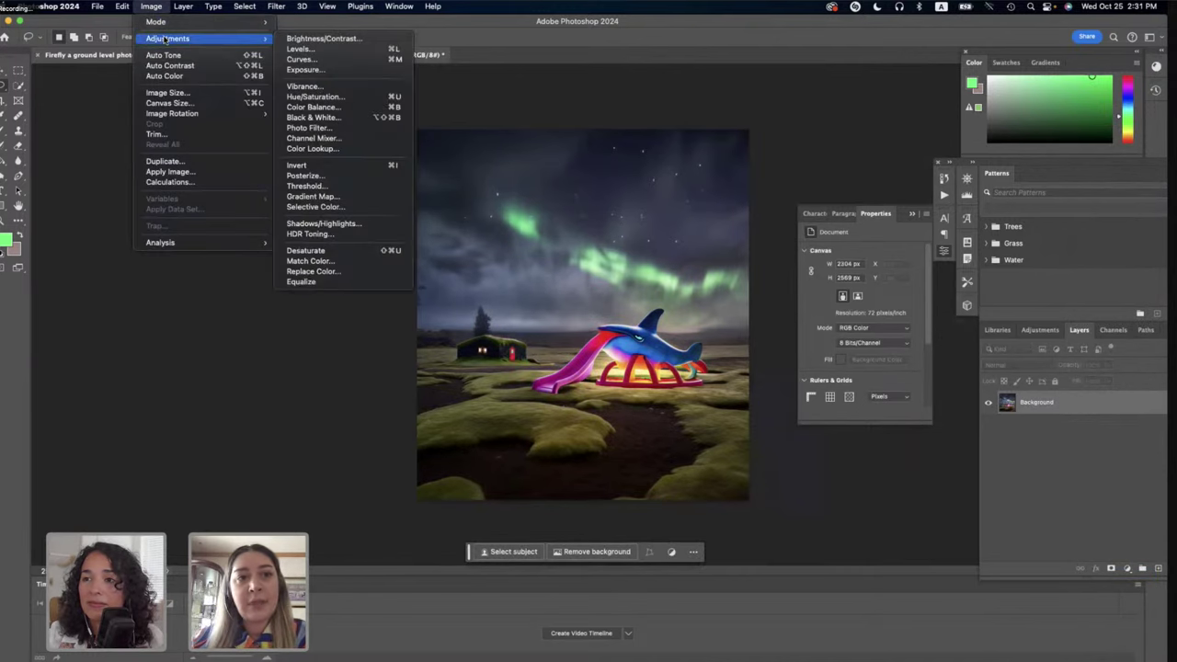
left_click(345, 214)
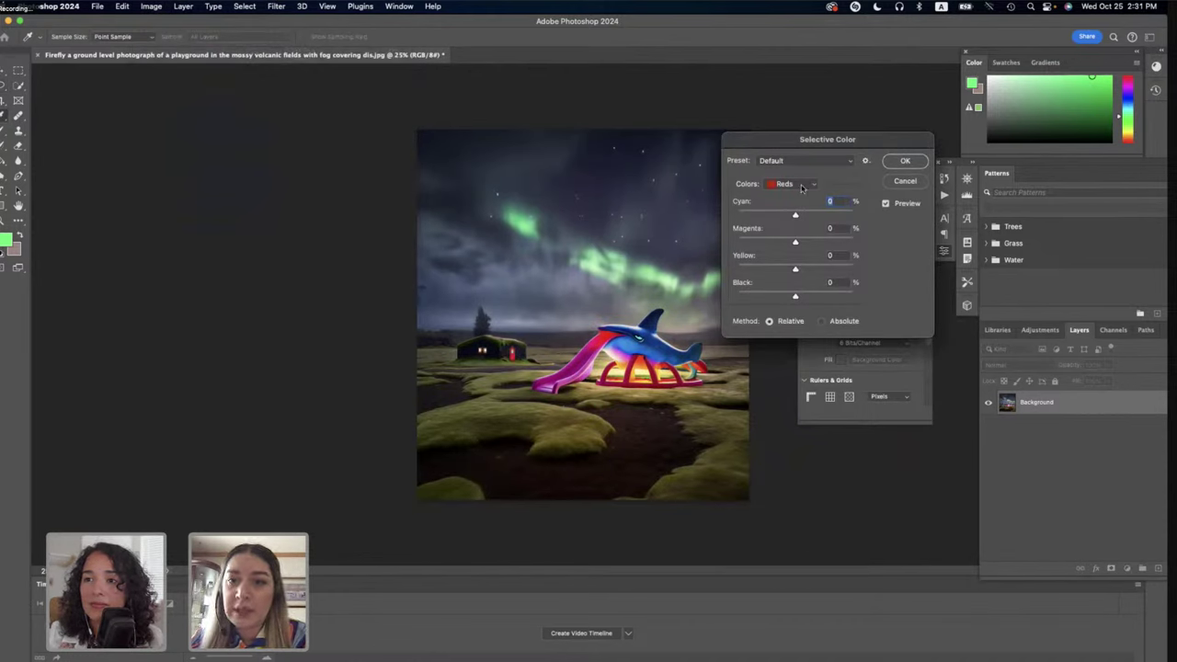
left_click(802, 188)
left_click(805, 258)
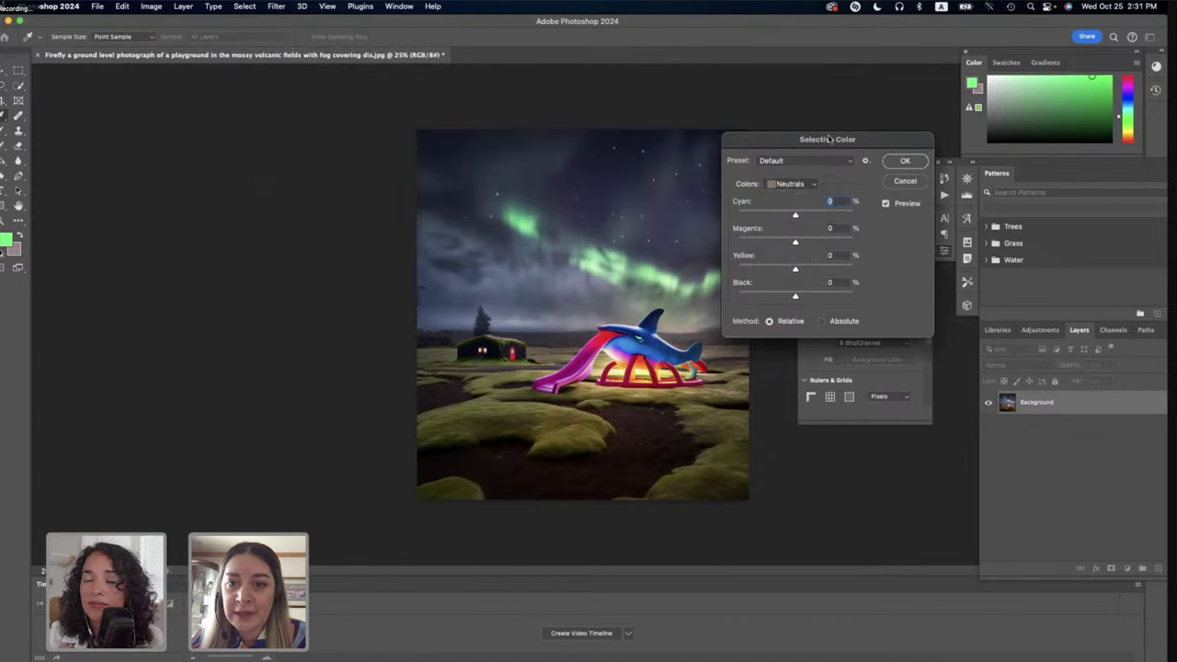
left_click_drag(834, 140, 945, 175)
left_click_drag(908, 251, 916, 253)
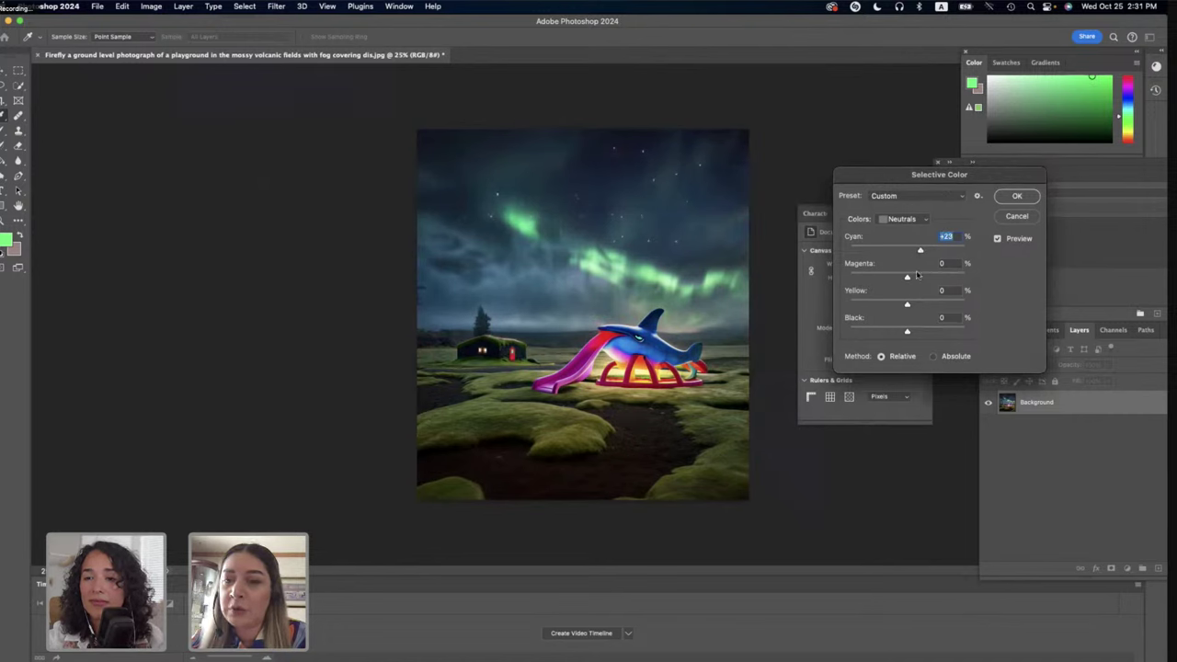
left_click_drag(908, 278, 912, 279)
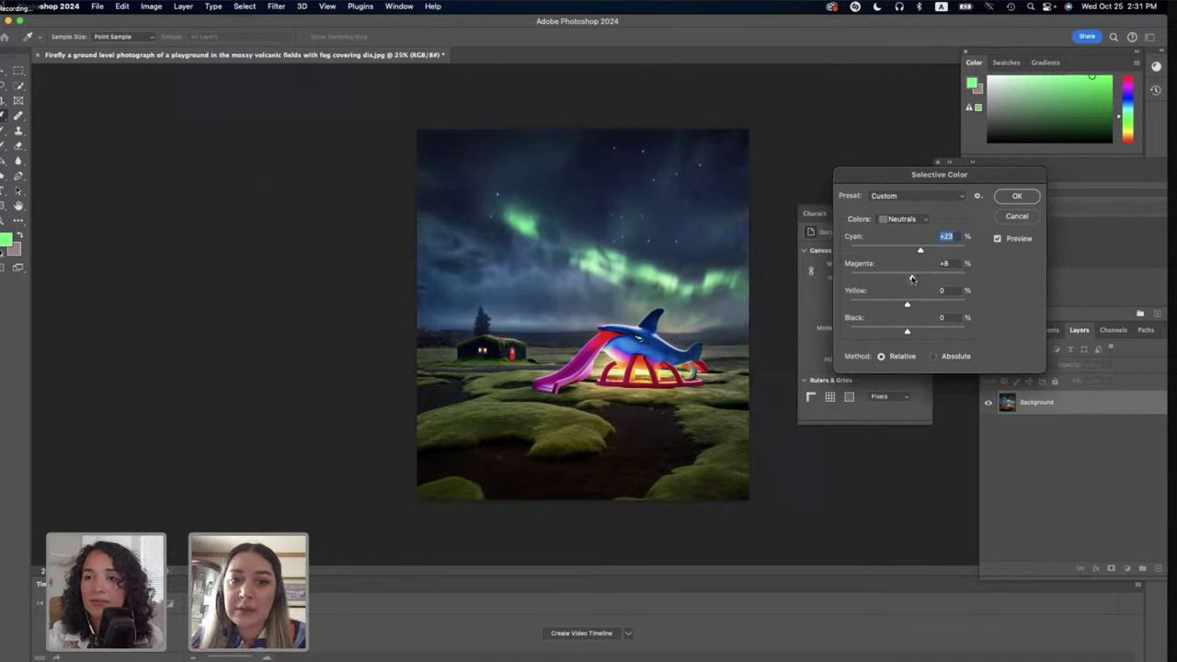
left_click(913, 278)
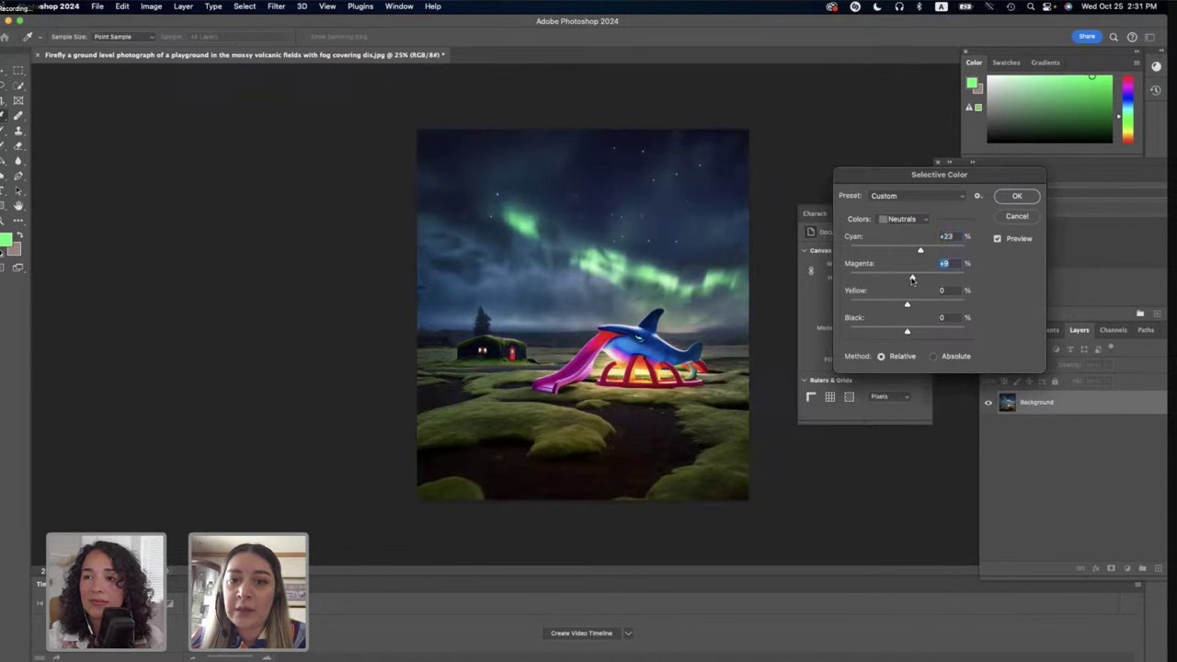
mouse_move(910, 305)
left_mouse_down()
mouse_move(892, 307)
mouse_move(912, 304)
left_mouse_up()
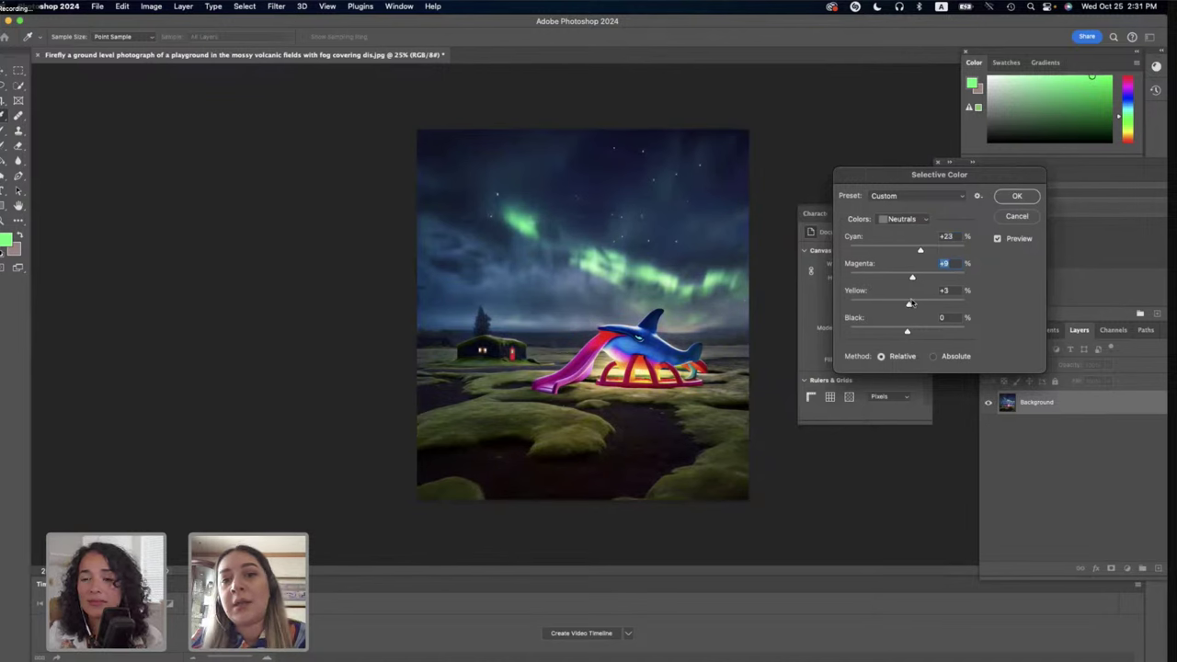
left_click(906, 305)
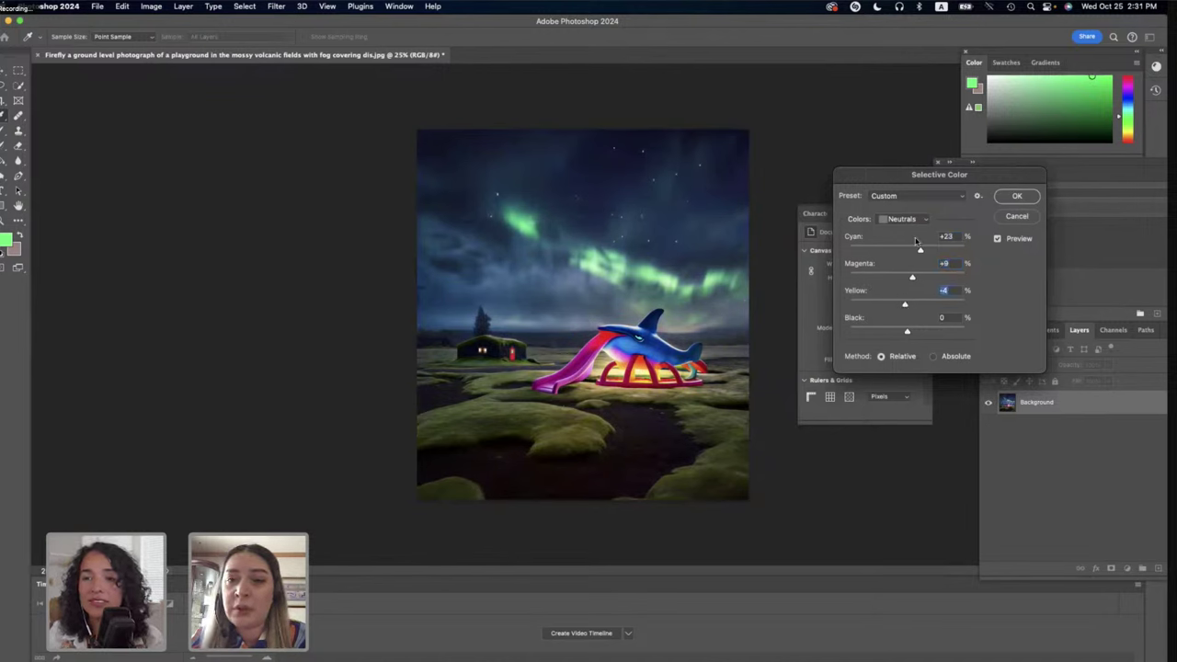
Try the Blacks at cyan +12% and magenta +6% in Selective Color, and reset both values to 0.
left_click(903, 219)
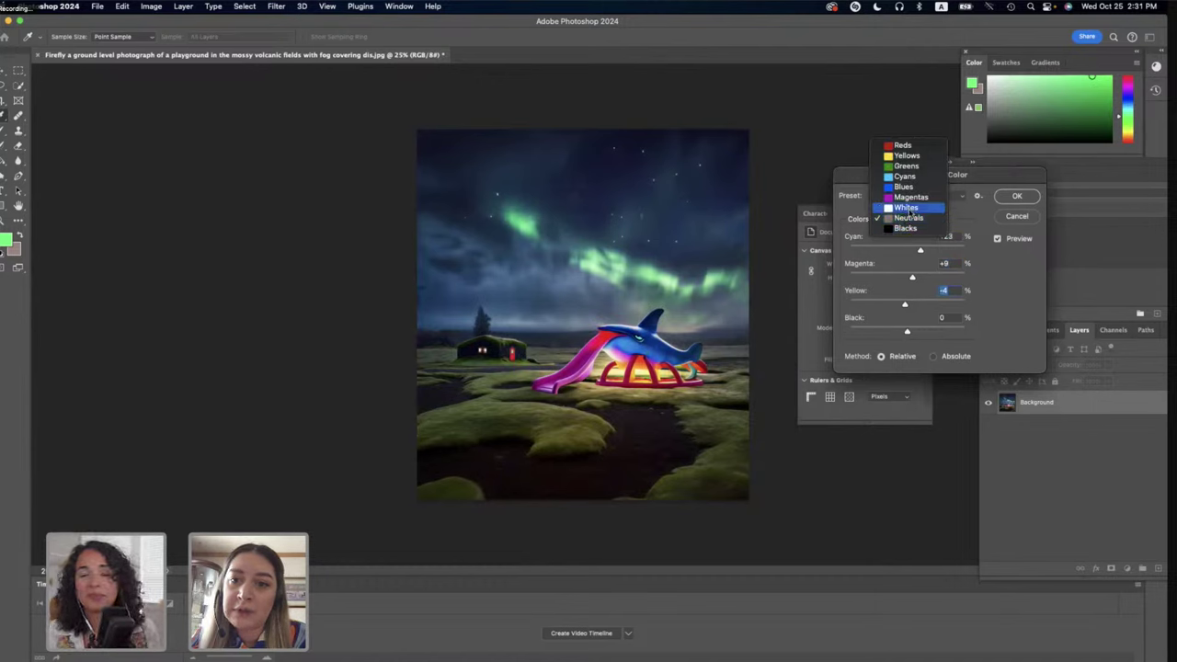
left_click(906, 228)
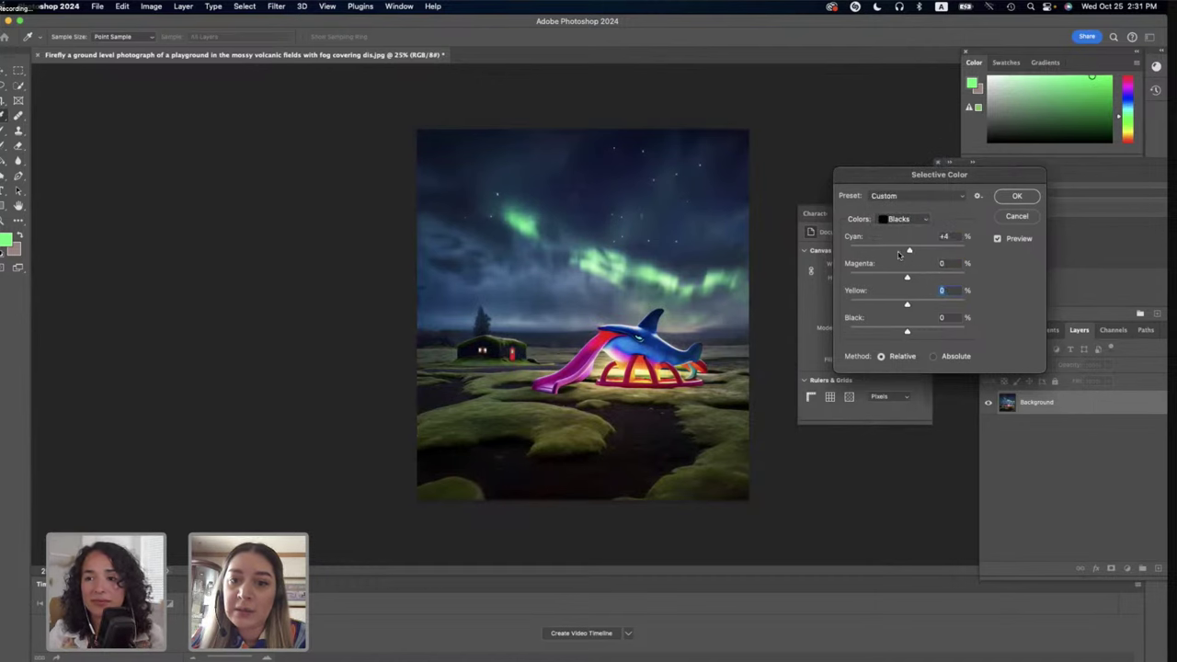
mouse_move(908, 251)
left_mouse_down()
mouse_move(899, 253)
mouse_move(911, 251)
left_mouse_up()
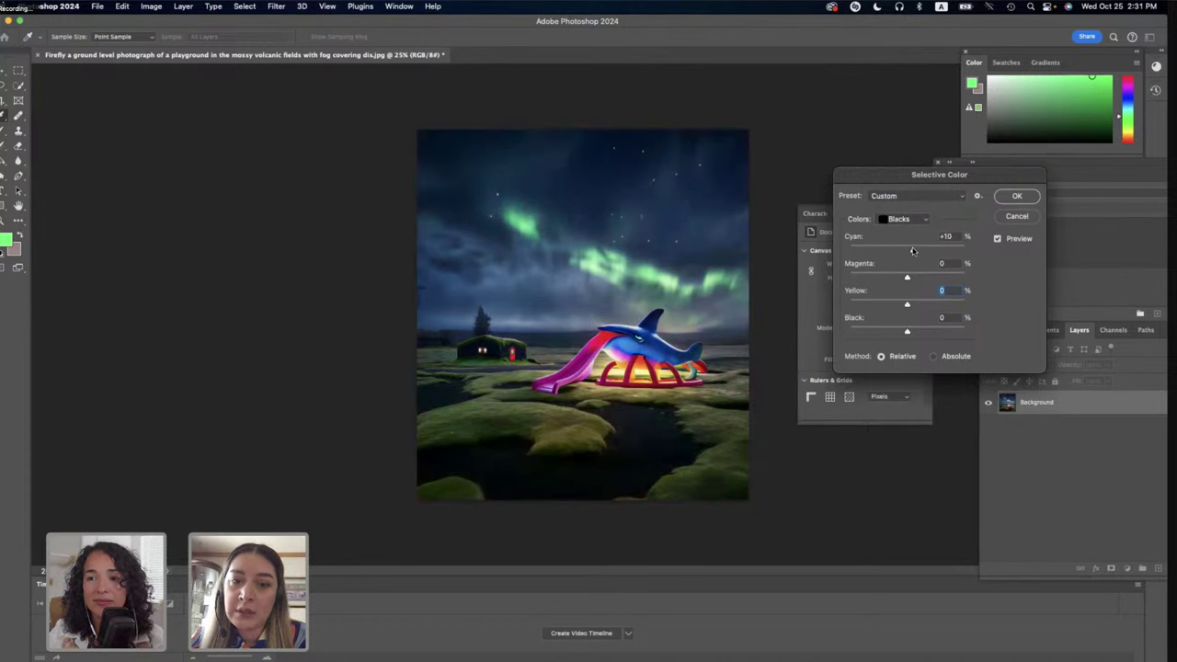
left_click_drag(908, 277, 912, 277)
left_click(906, 218)
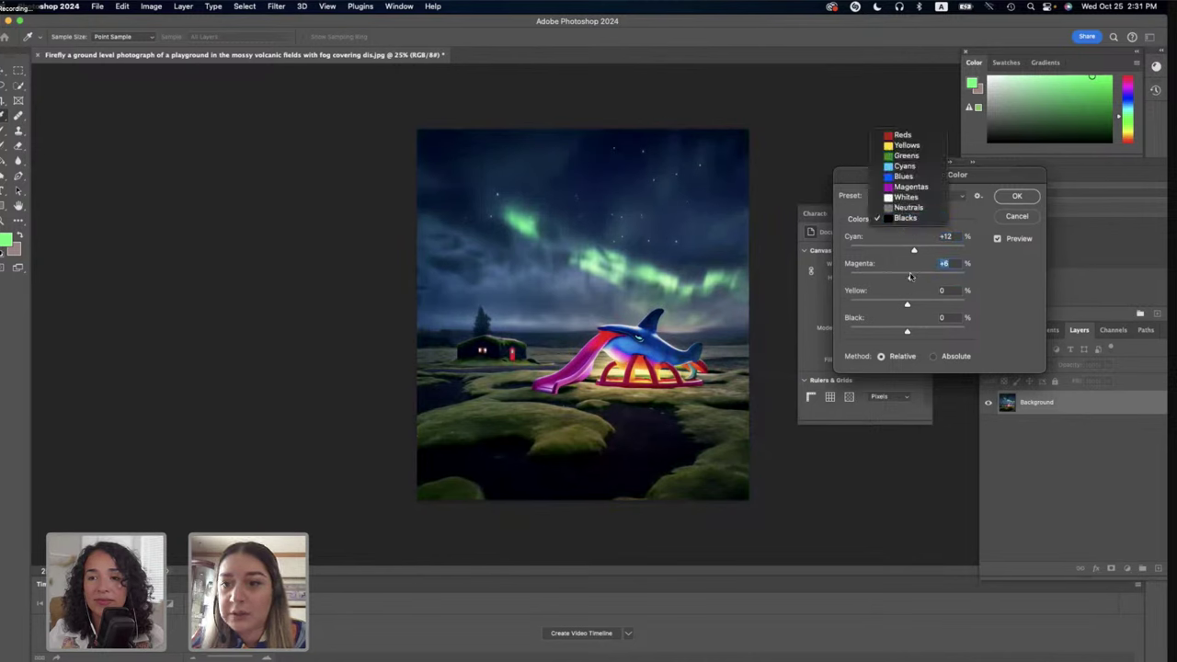
left_click(910, 277)
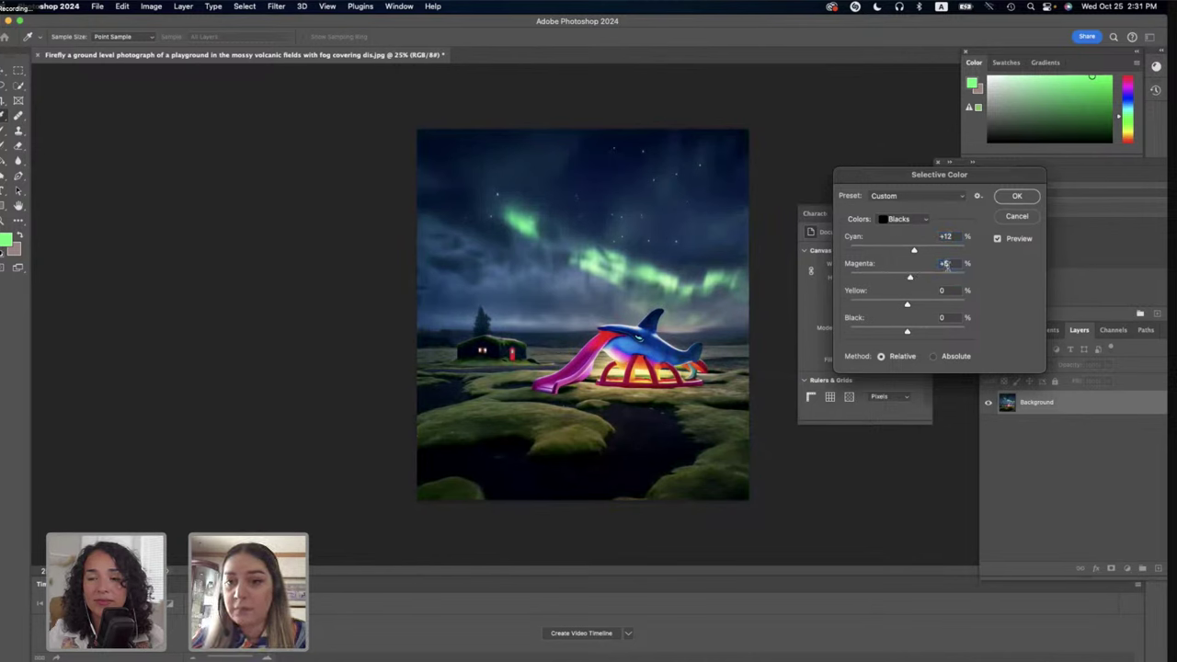
type("0")
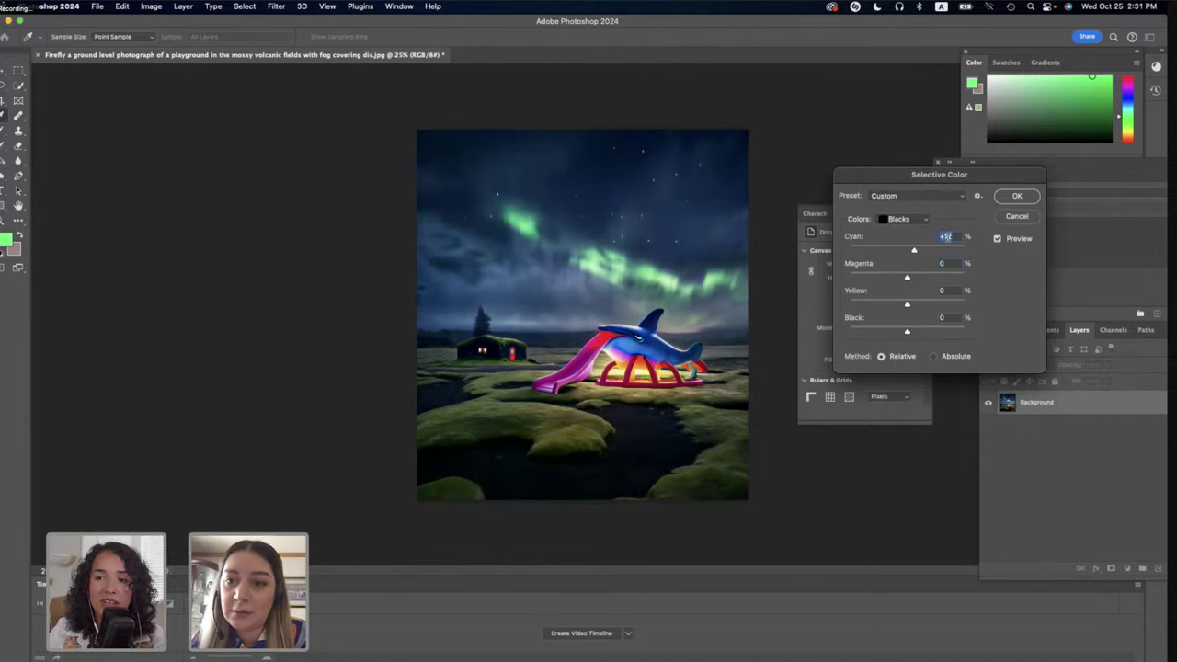
type("0")
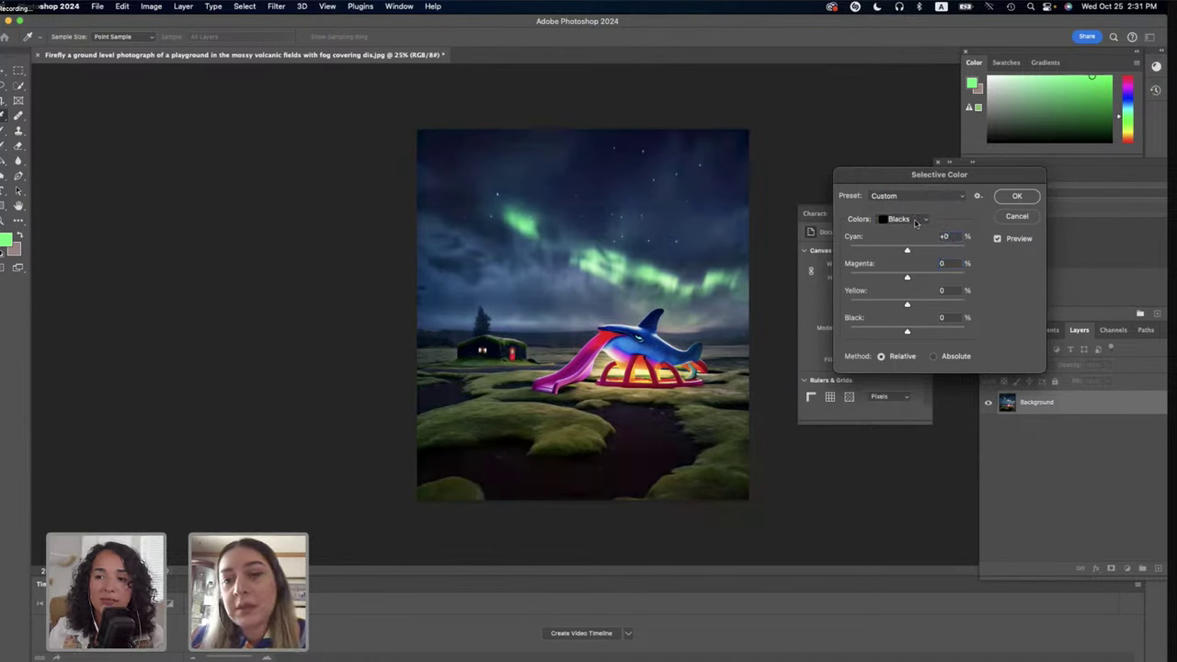
Apply the Selective Color adjustment to the Background layer.
left_click_drag(911, 184, 820, 269)
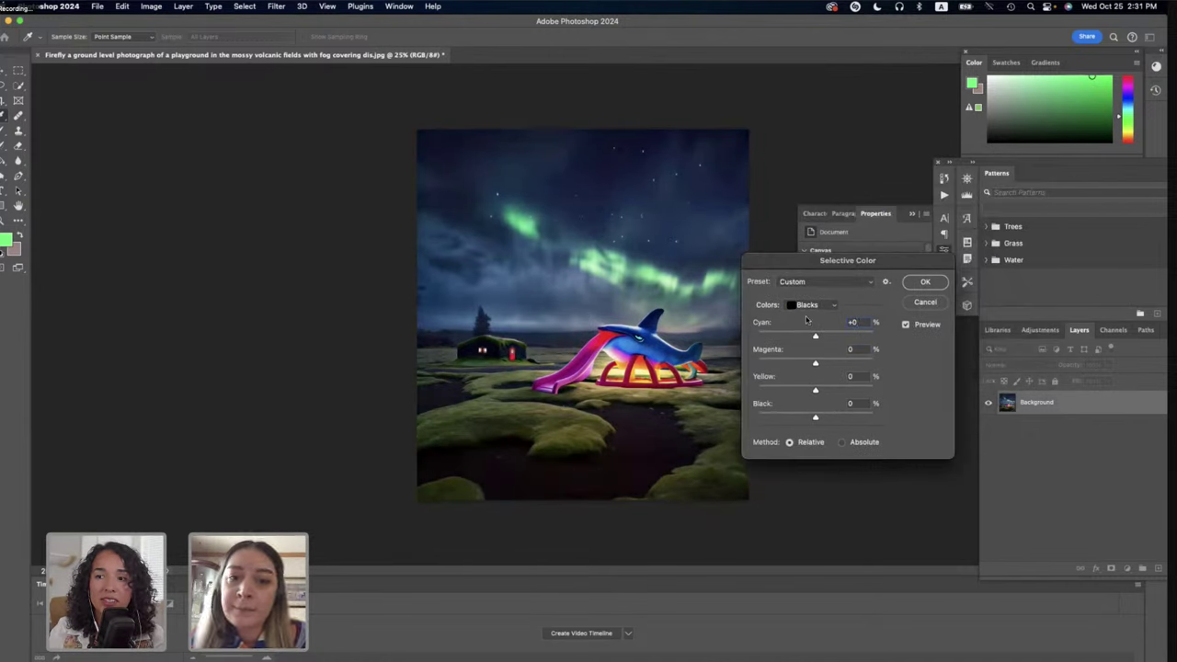
left_click(811, 306)
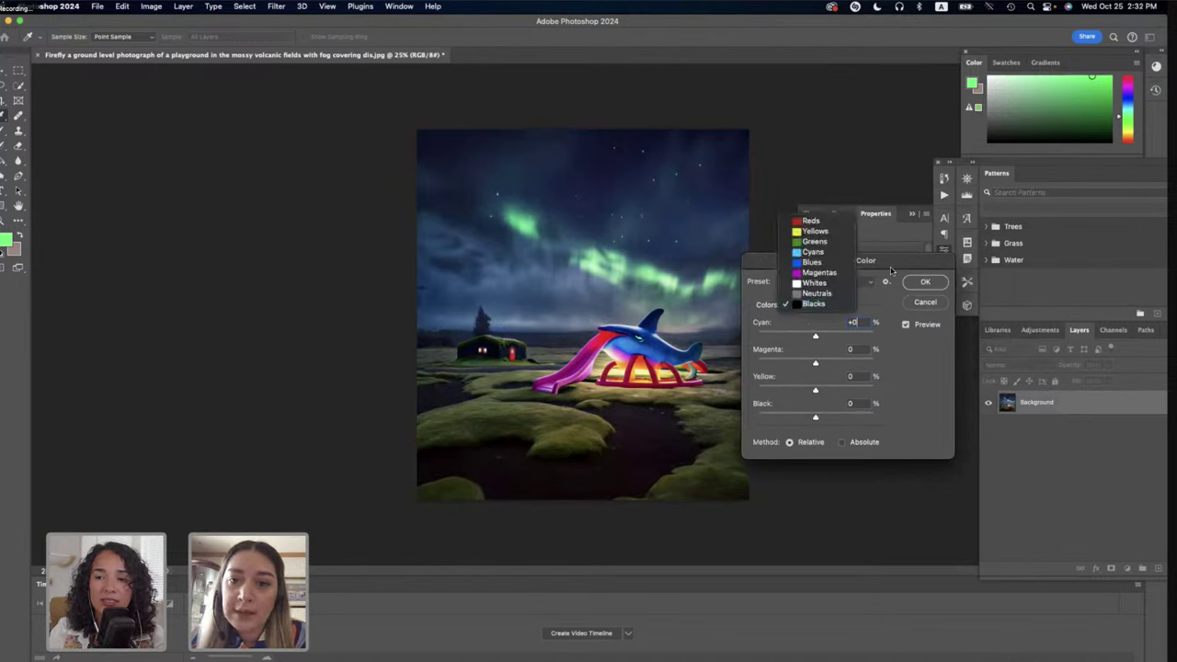
left_click(931, 287)
left_click(926, 283)
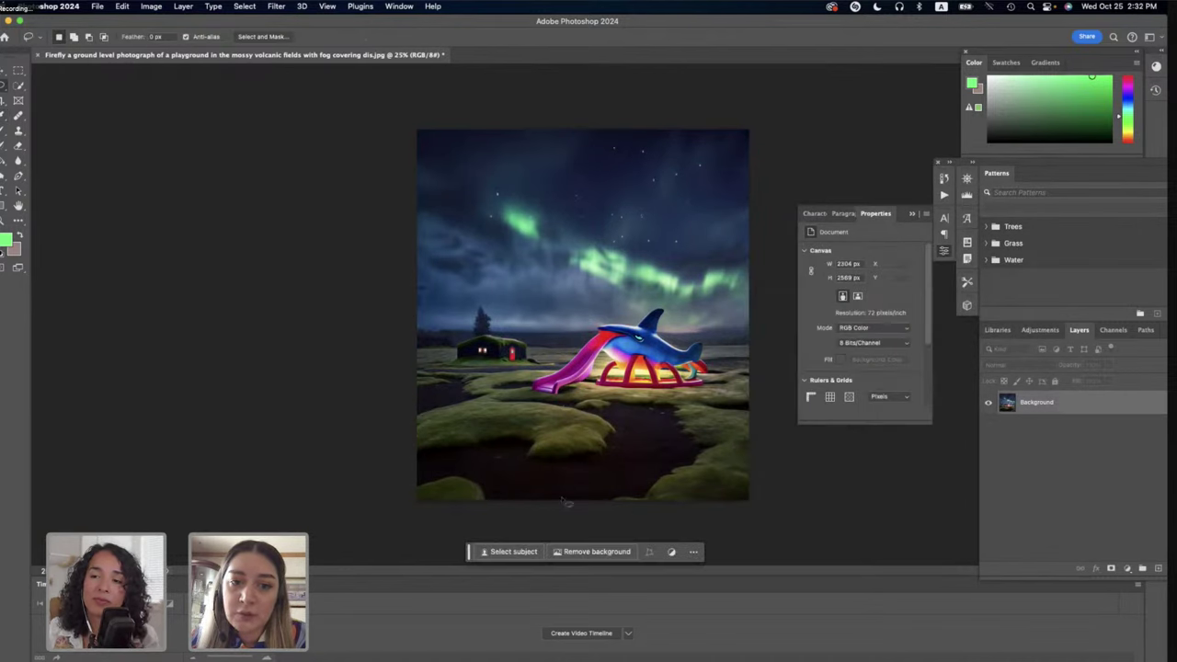
Add a new empty layer above the Background and set its blend mode to Overlay.
left_click(1158, 572)
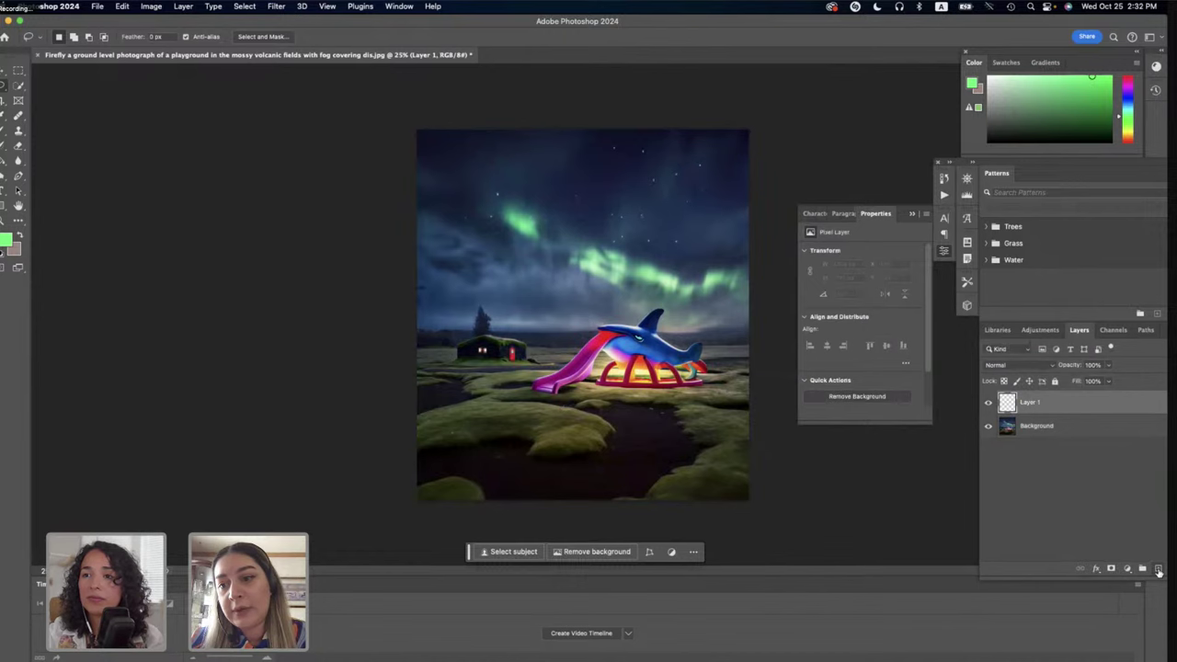
left_click(1014, 366)
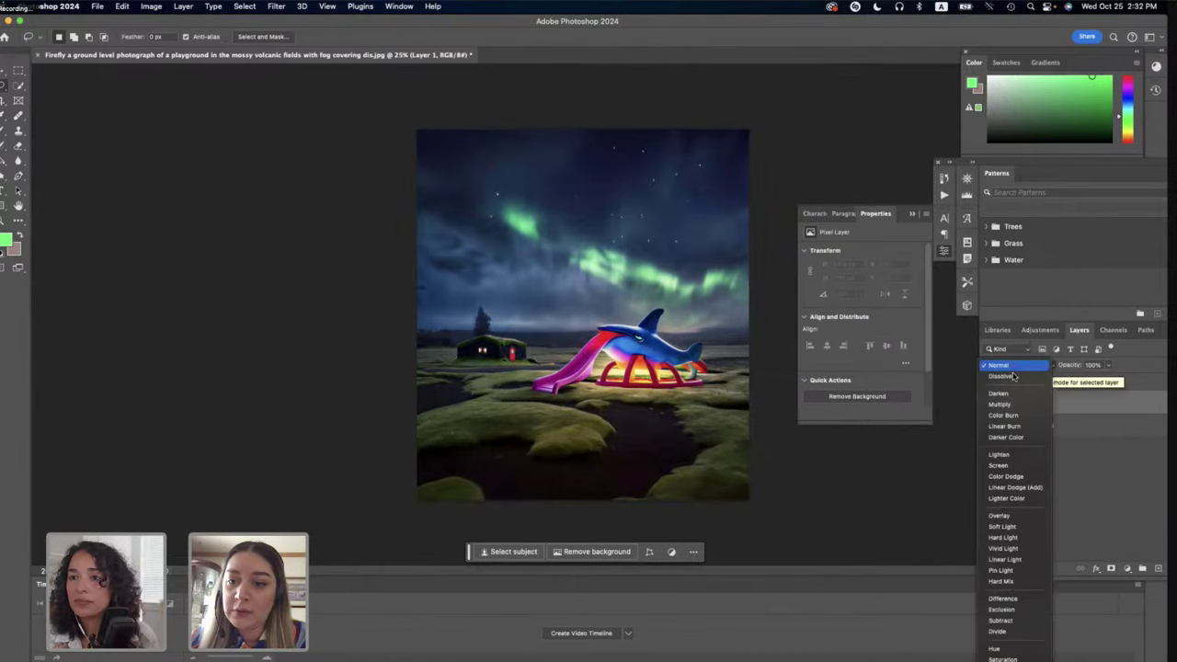
left_click(1015, 516)
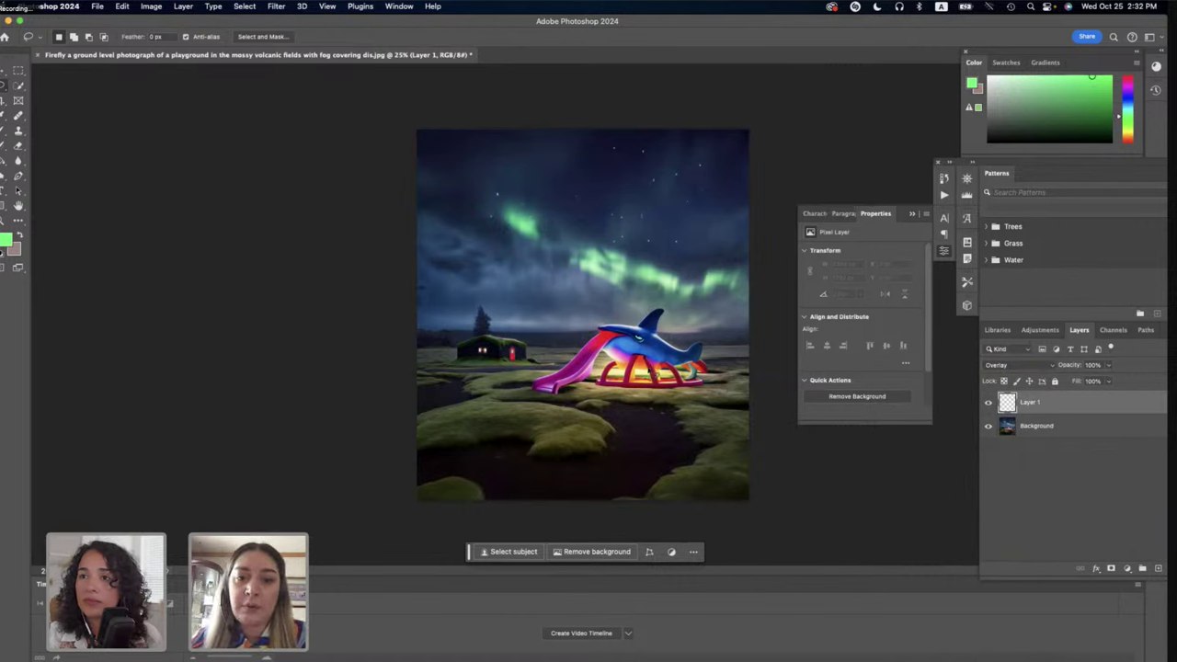
Activate the Brush tool and enlarge its tip to about 175 px.
key("b")
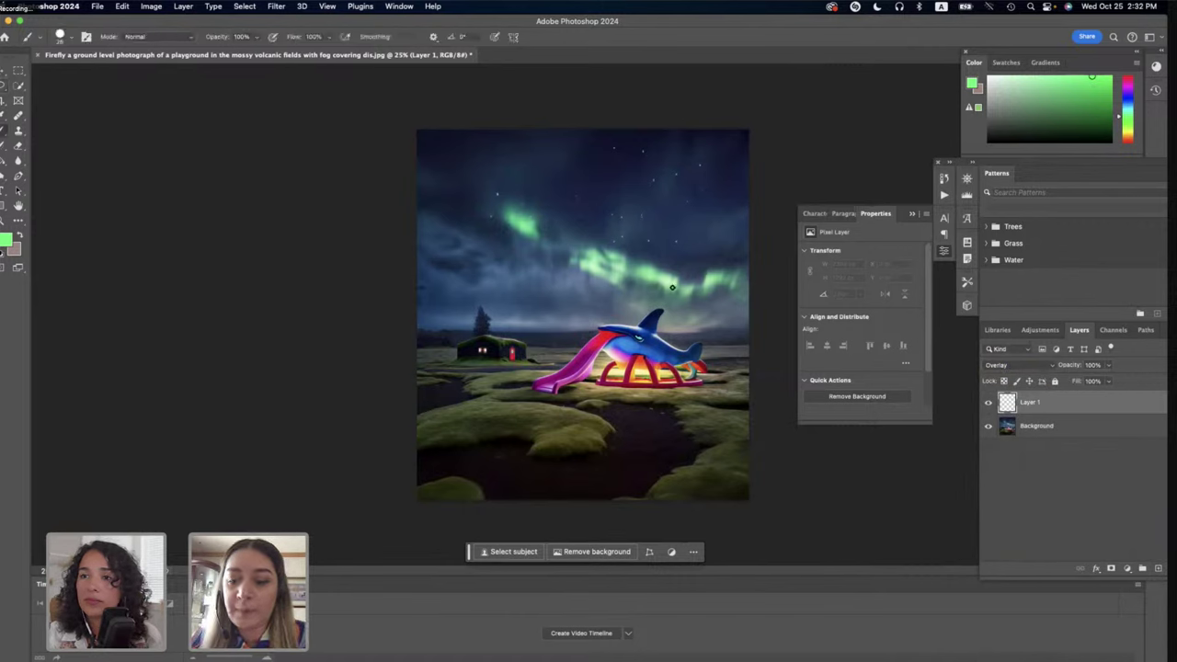
key("bracketright")
key("bracketright")
key("bracketright")
key("bracketright")
key("bracketright")
key("bracketright")
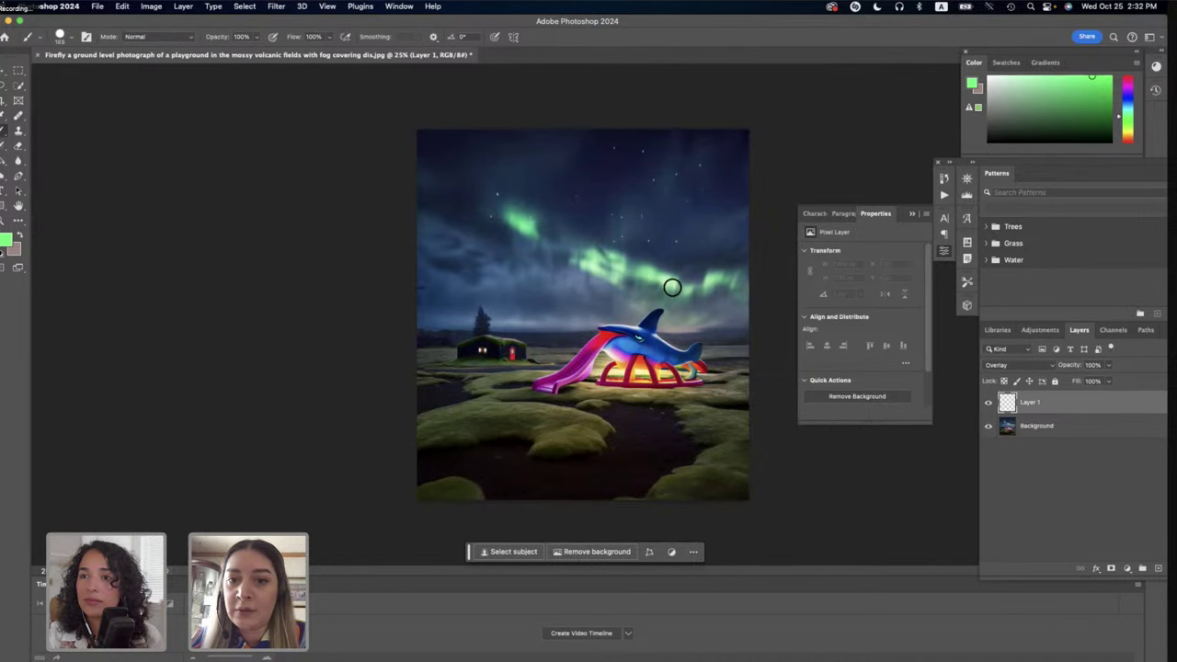
Sample the light green of the aurora above the whale as the brush colour and lower the brush opacity to 49%.
key("super+equal")
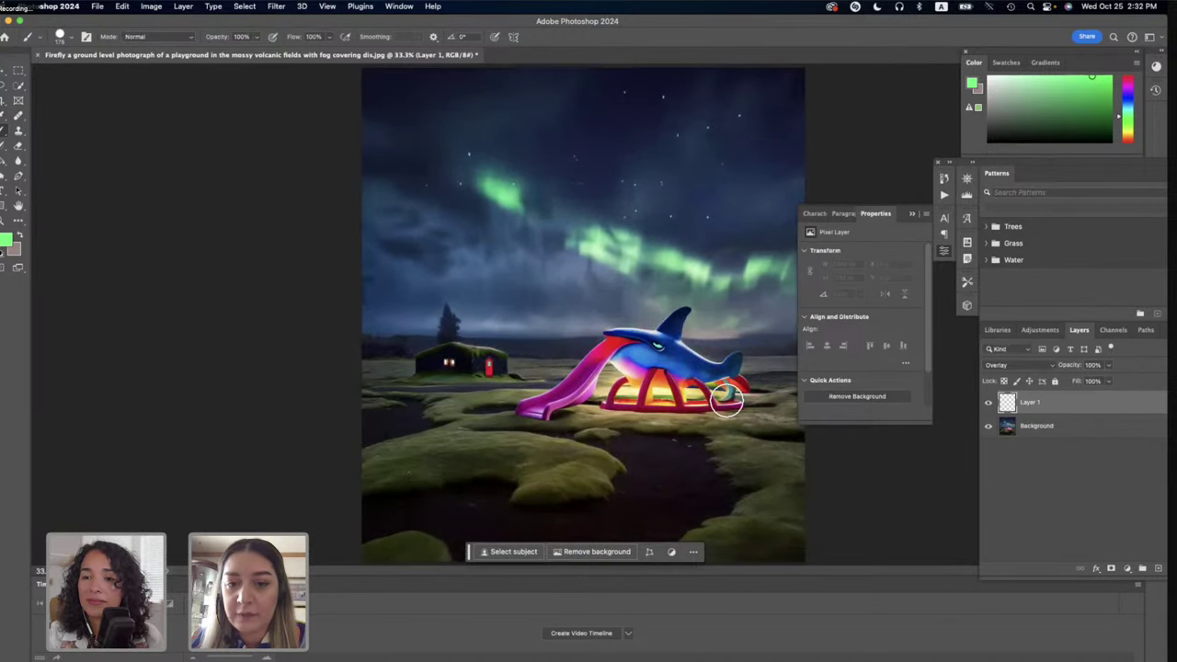
scroll(727, 397, "up", 5)
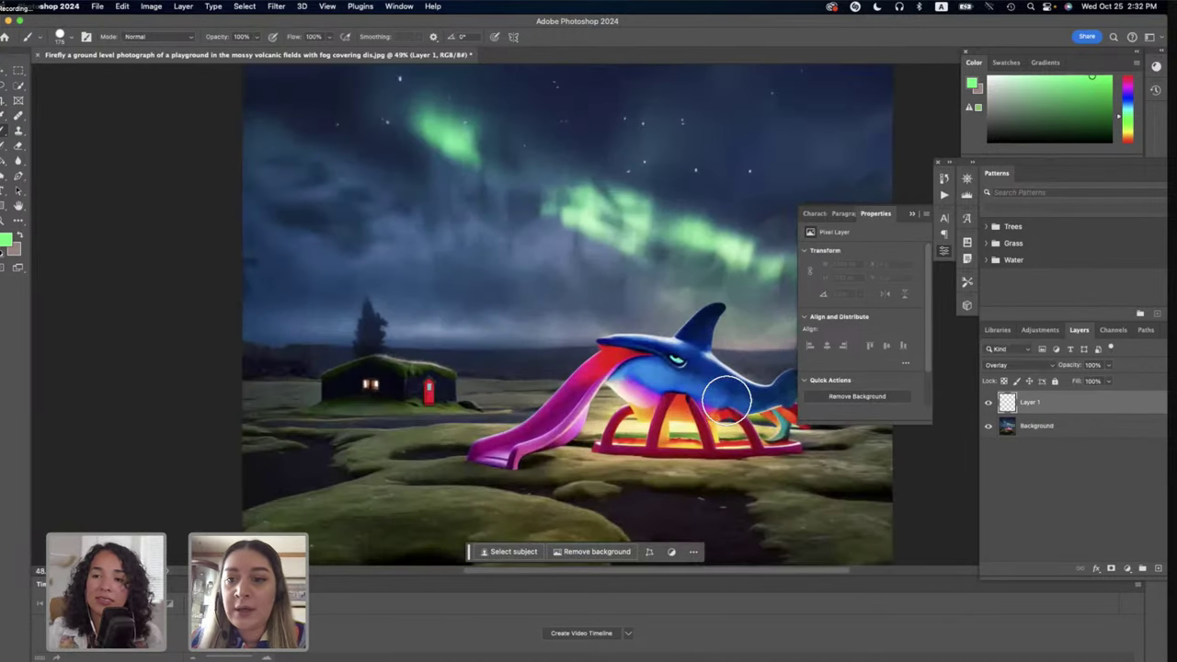
scroll(726, 398, "right", 3)
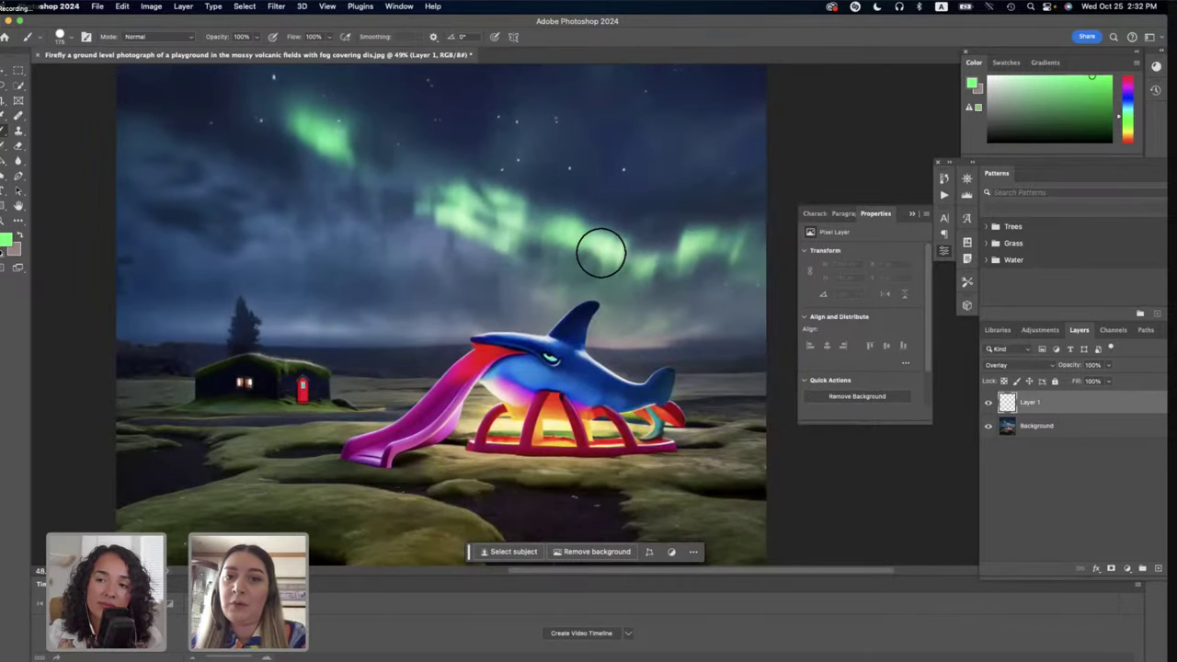
left_click(565, 237, "alt")
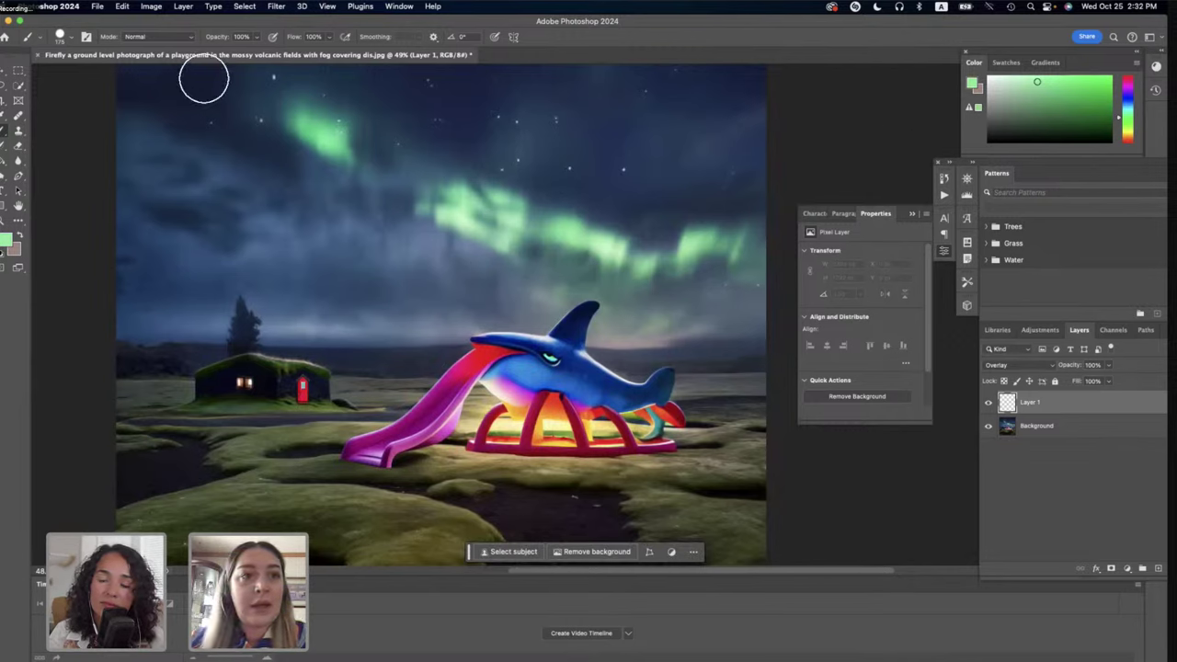
left_click(257, 39)
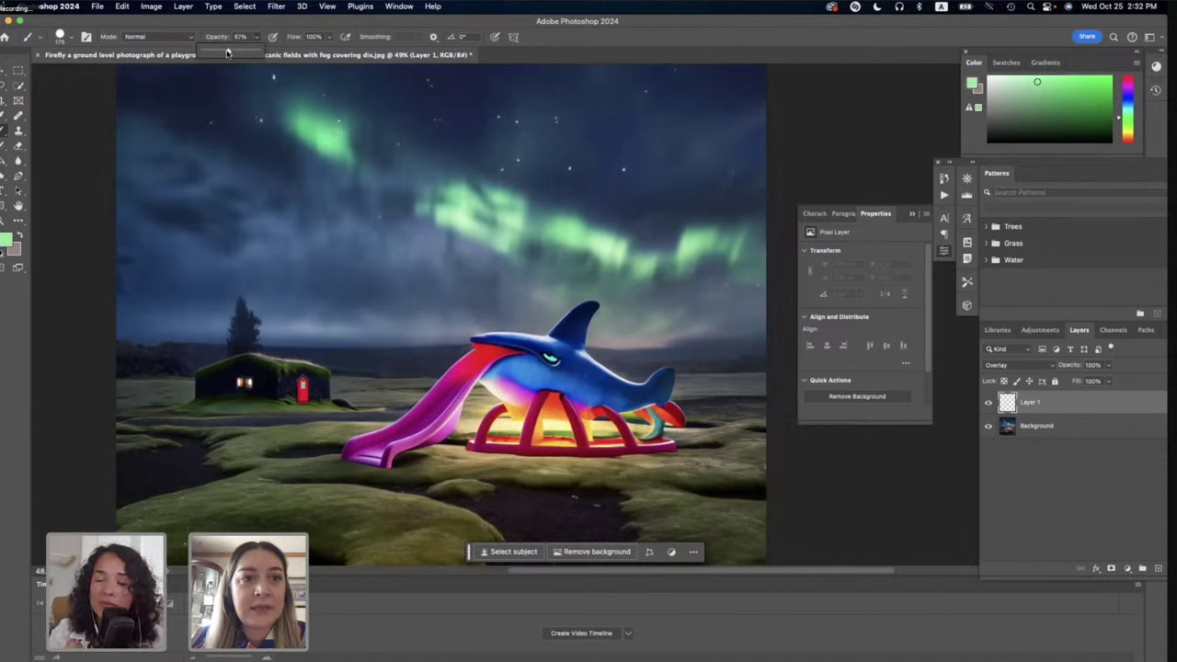
left_click_drag(227, 53, 230, 52)
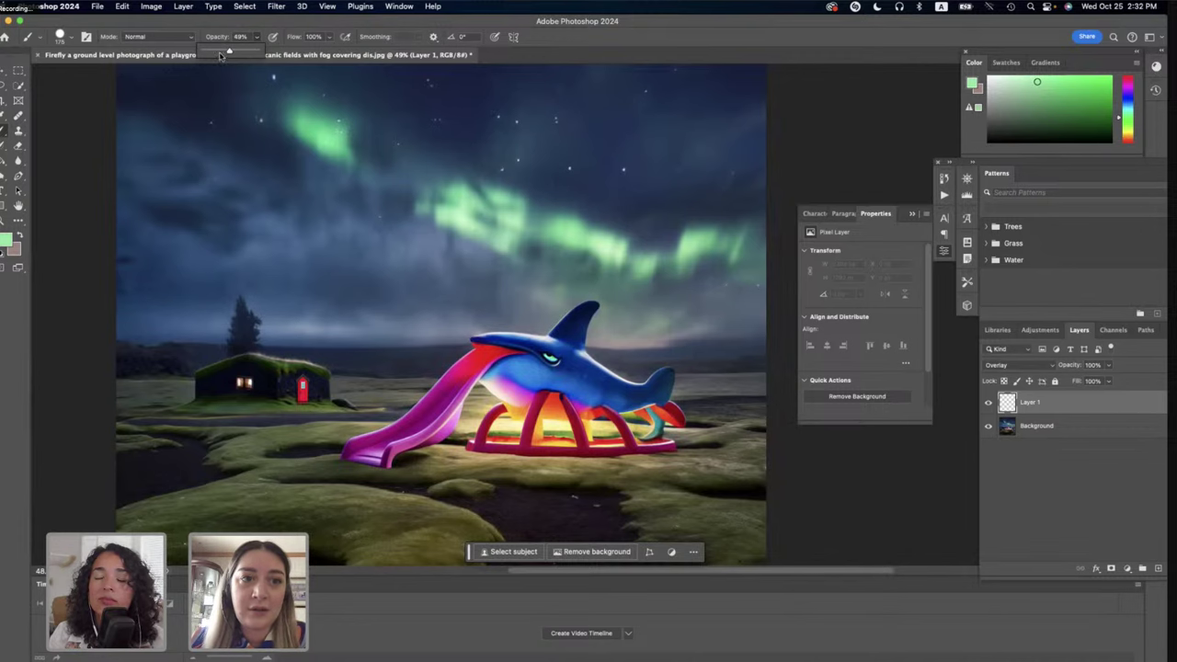
Lower the brush opacity to 27% and its hardness to 6%.
left_click_drag(224, 53, 226, 53)
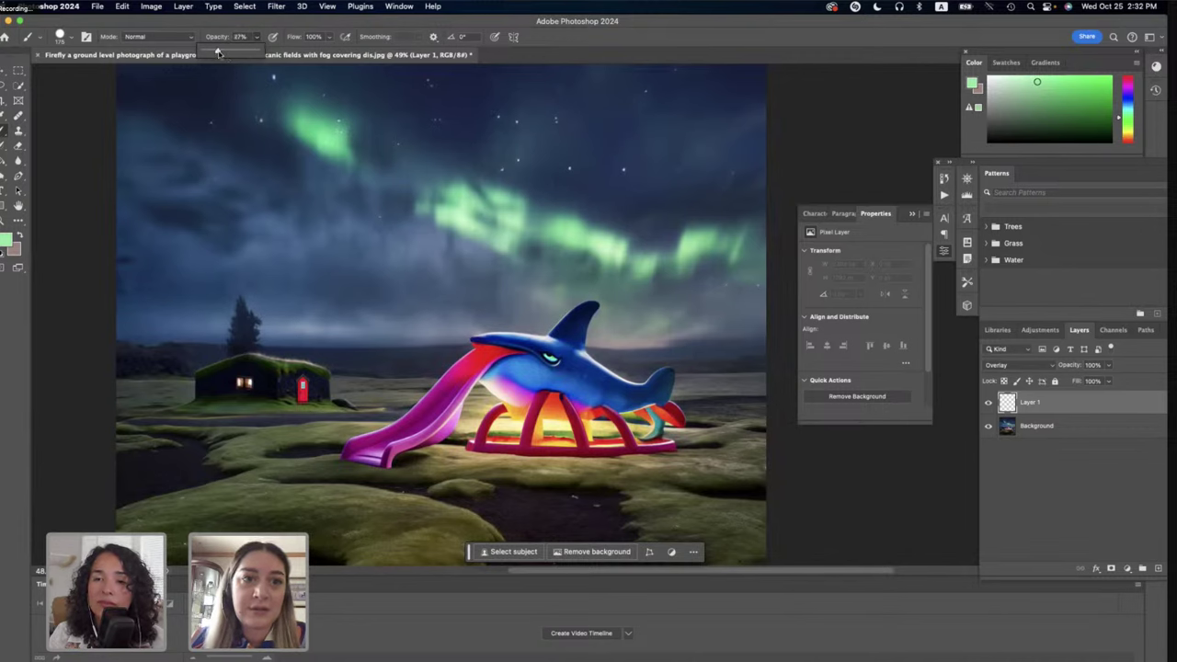
left_click(69, 38)
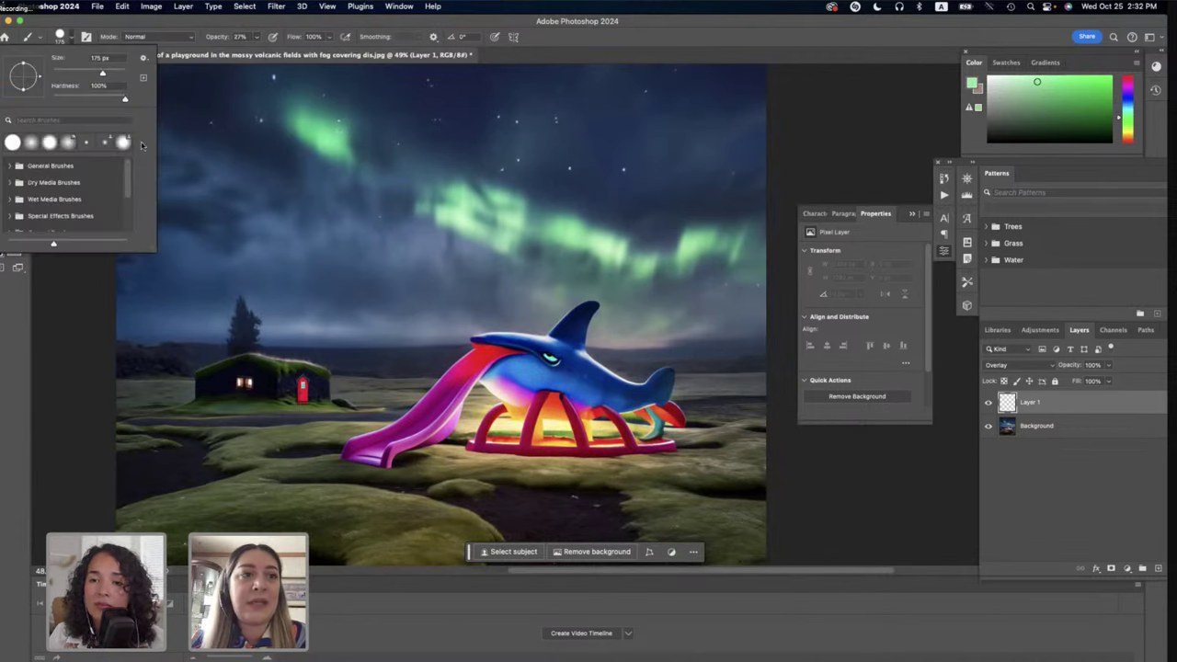
left_click_drag(105, 99, 57, 99)
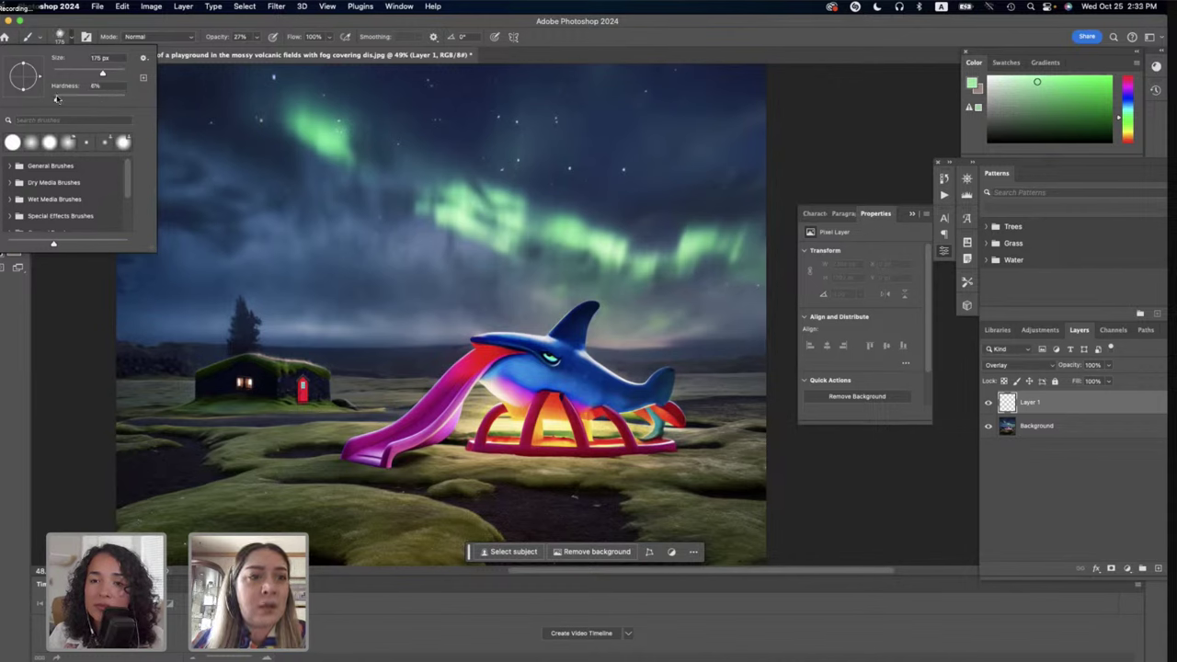
left_click(663, 35)
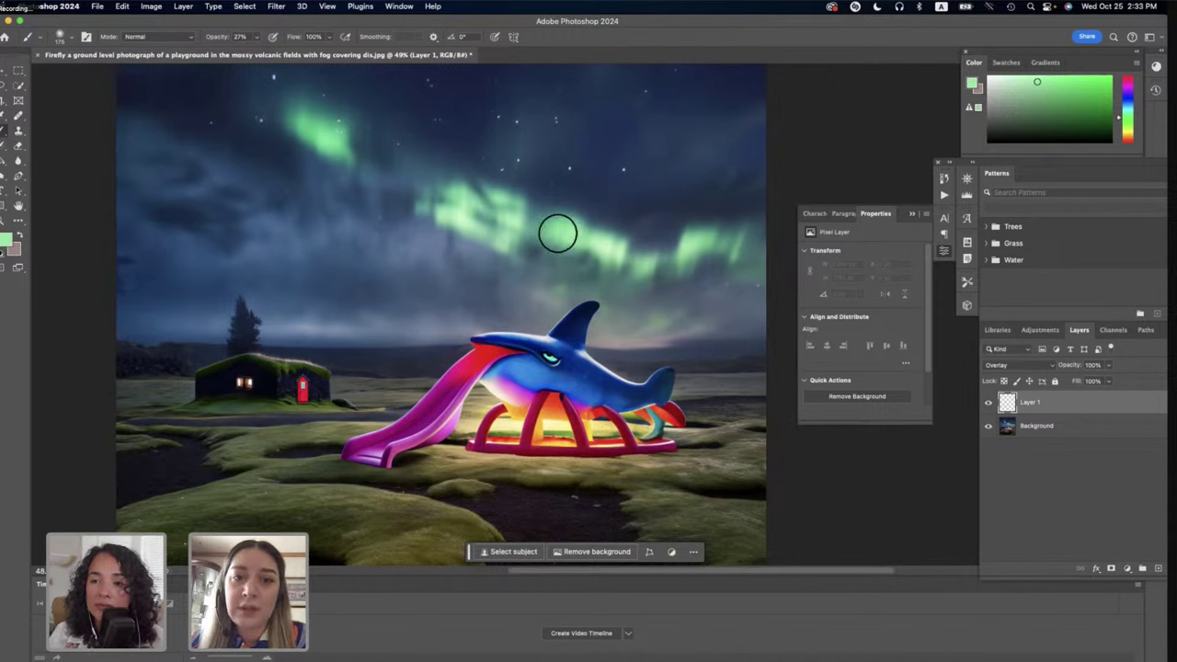
Paint green light along the whole aurora band and across the upper-left sky, enlarging the brush to 400 px.
mouse_move(558, 234)
left_mouse_down()
mouse_move(630, 265)
mouse_move(612, 252)
mouse_move(614, 276)
mouse_move(671, 275)
mouse_move(642, 273)
mouse_move(703, 243)
mouse_move(740, 251)
mouse_move(762, 218)
left_mouse_up()
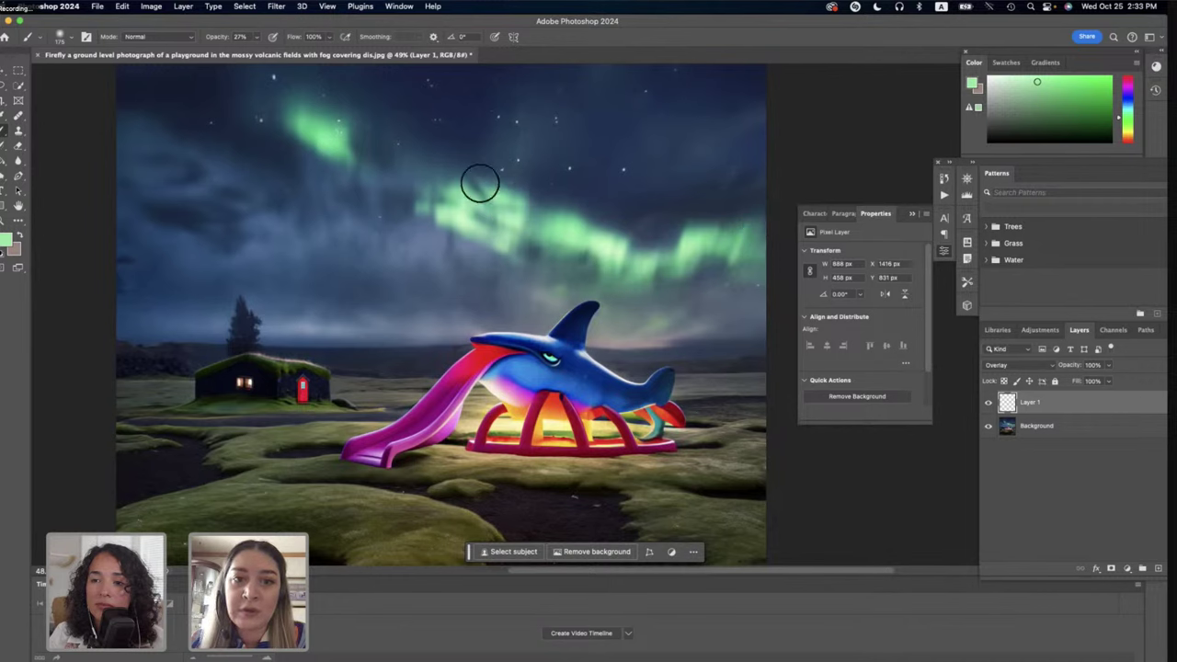
mouse_move(479, 184)
left_mouse_down()
mouse_move(470, 220)
mouse_move(444, 205)
left_mouse_up()
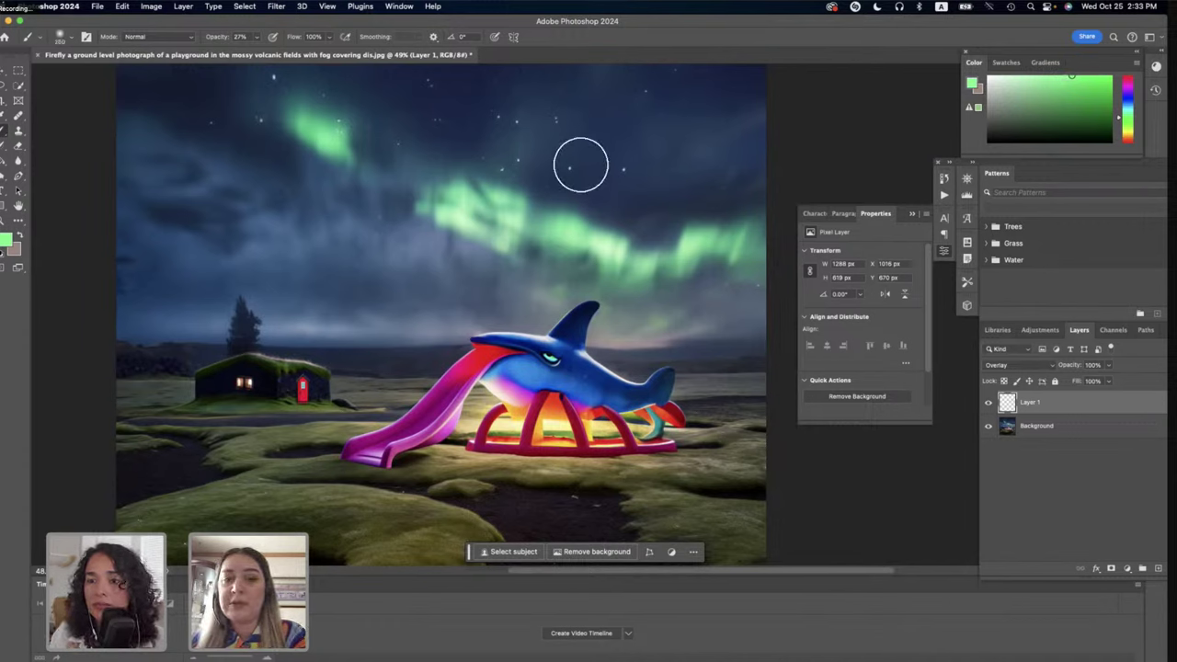
mouse_move(487, 204)
left_mouse_down()
mouse_move(635, 276)
mouse_move(750, 241)
left_mouse_up()
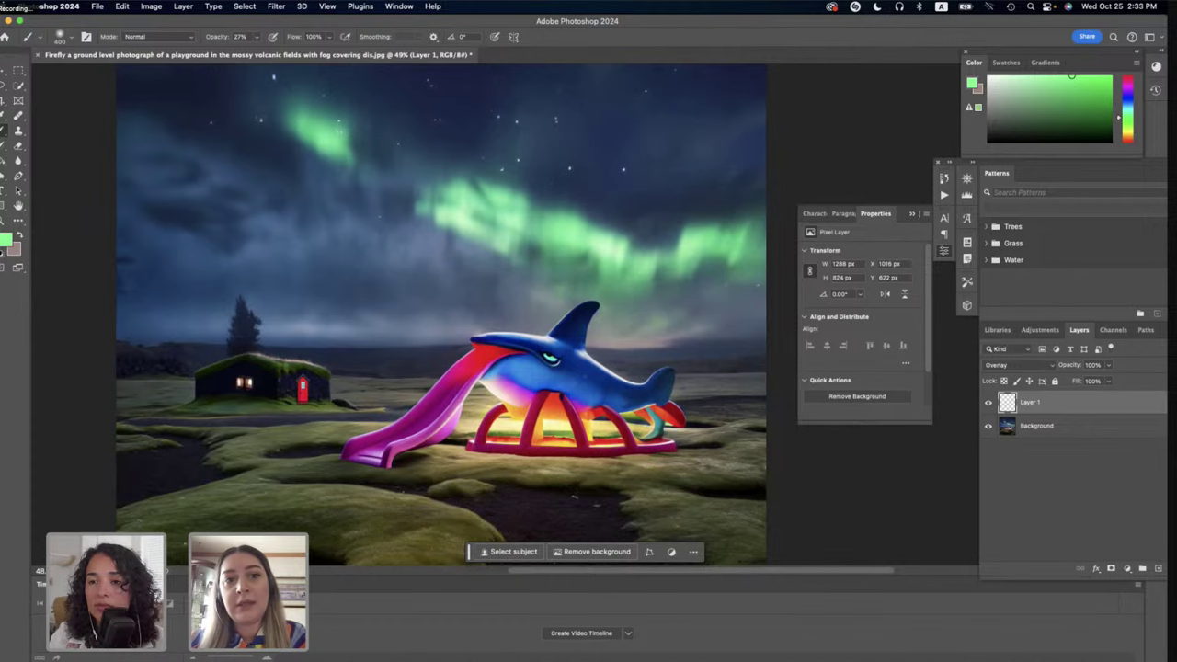
mouse_move(405, 198)
left_mouse_down()
mouse_move(295, 115)
mouse_move(246, 115)
left_mouse_up()
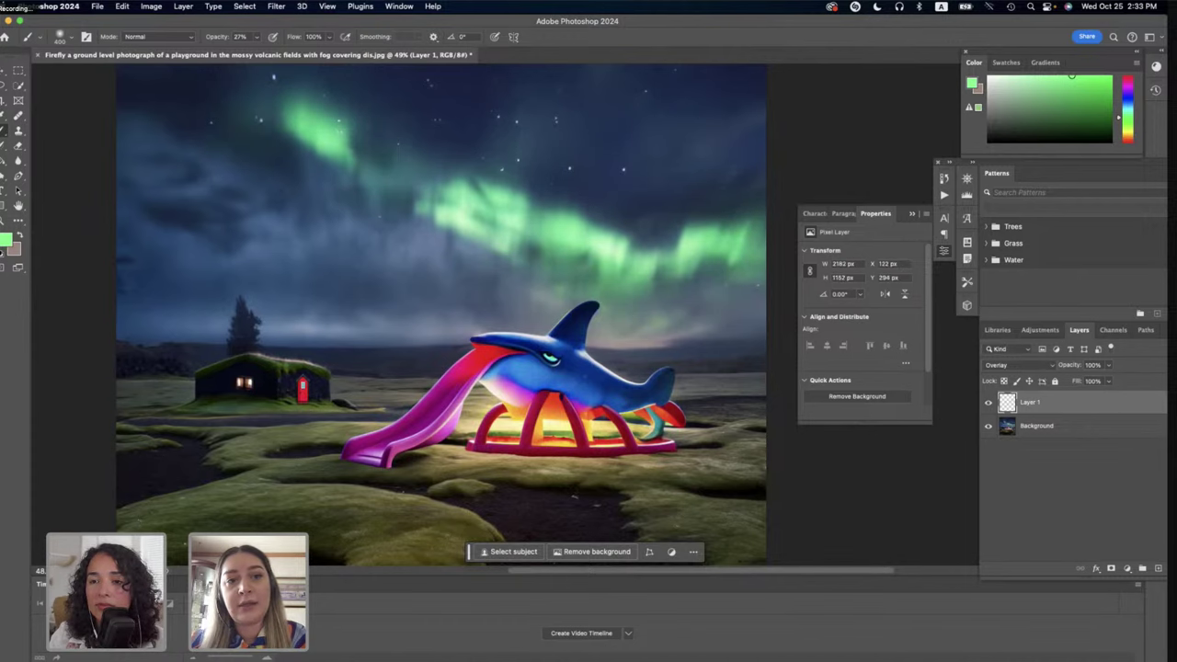
scroll(489, 295, "down", 3)
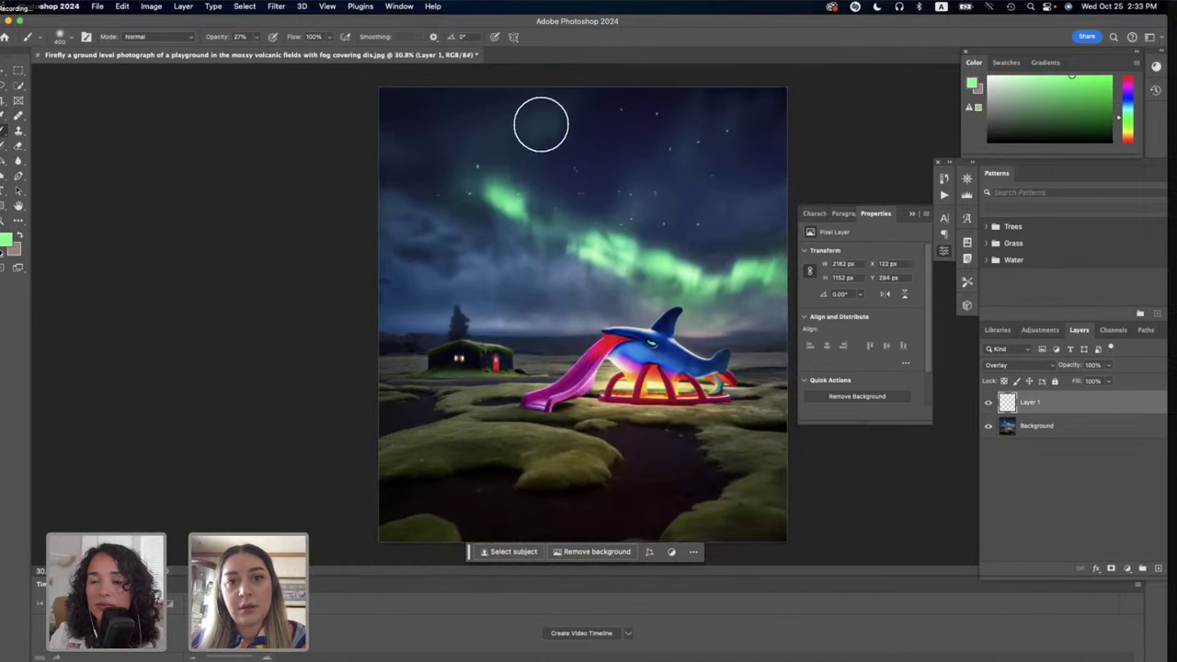
mouse_move(542, 121)
left_mouse_down()
mouse_move(565, 102)
mouse_move(502, 149)
mouse_move(433, 174)
mouse_move(451, 279)
mouse_move(367, 201)
mouse_move(409, 198)
mouse_move(409, 181)
mouse_move(381, 179)
left_mouse_up()
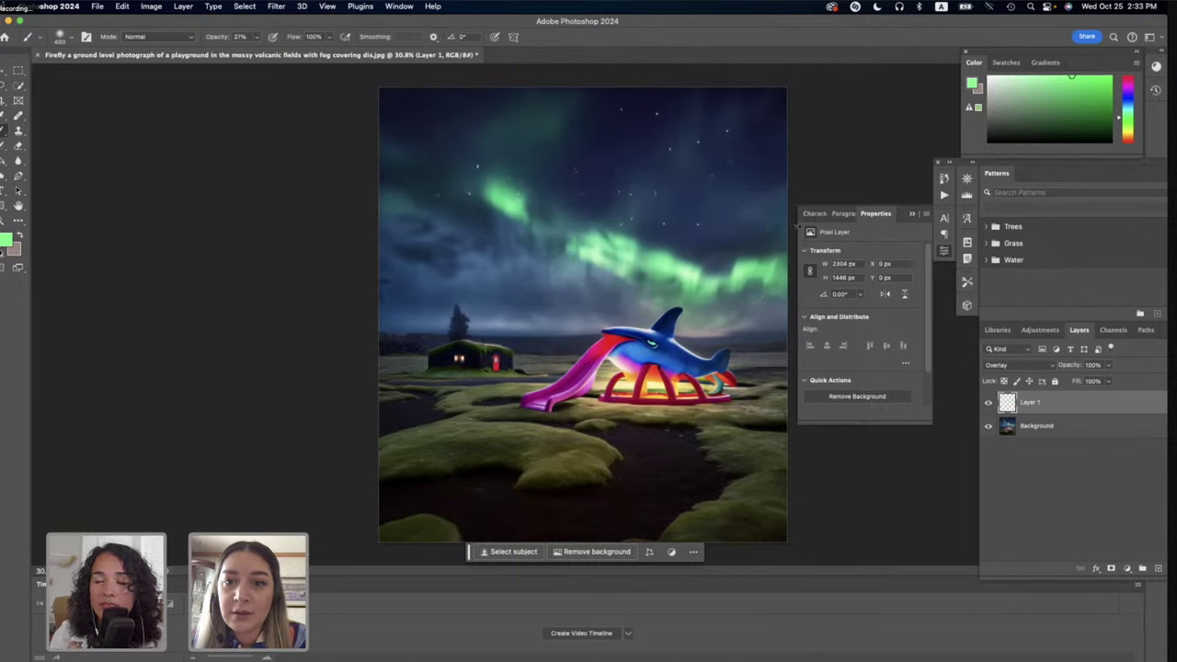
Paint green light over the fields around the hut and behind the whale, and undo the stroke below the slide.
scroll(782, 222, "up", 3)
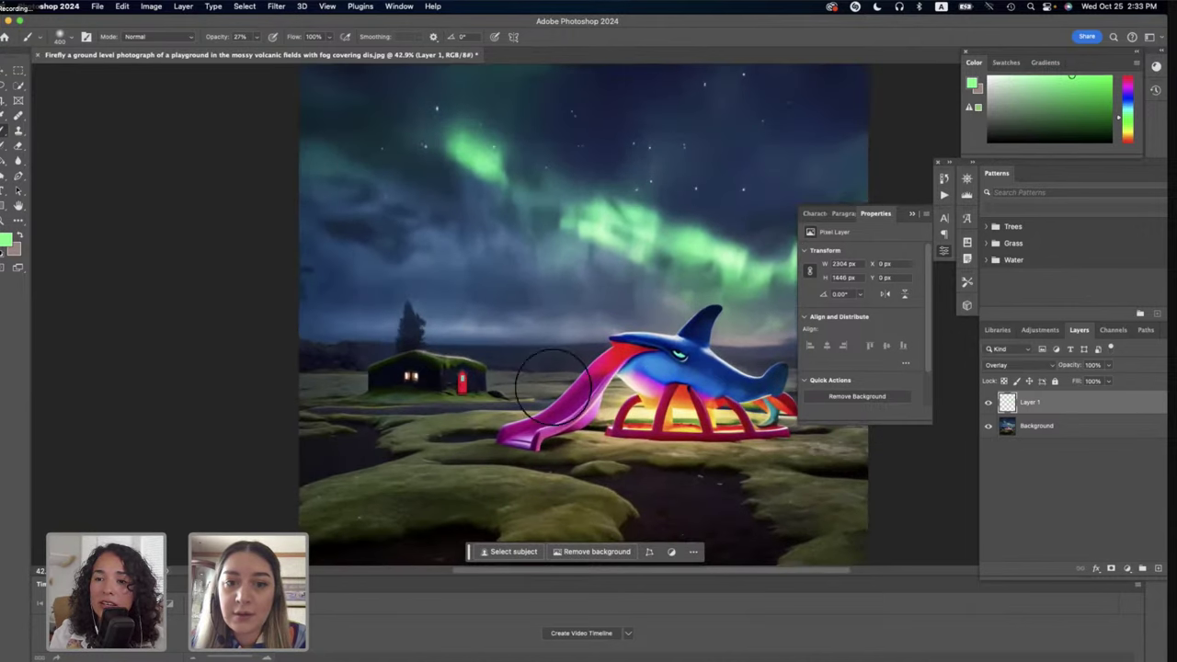
left_click_drag(539, 376, 393, 372)
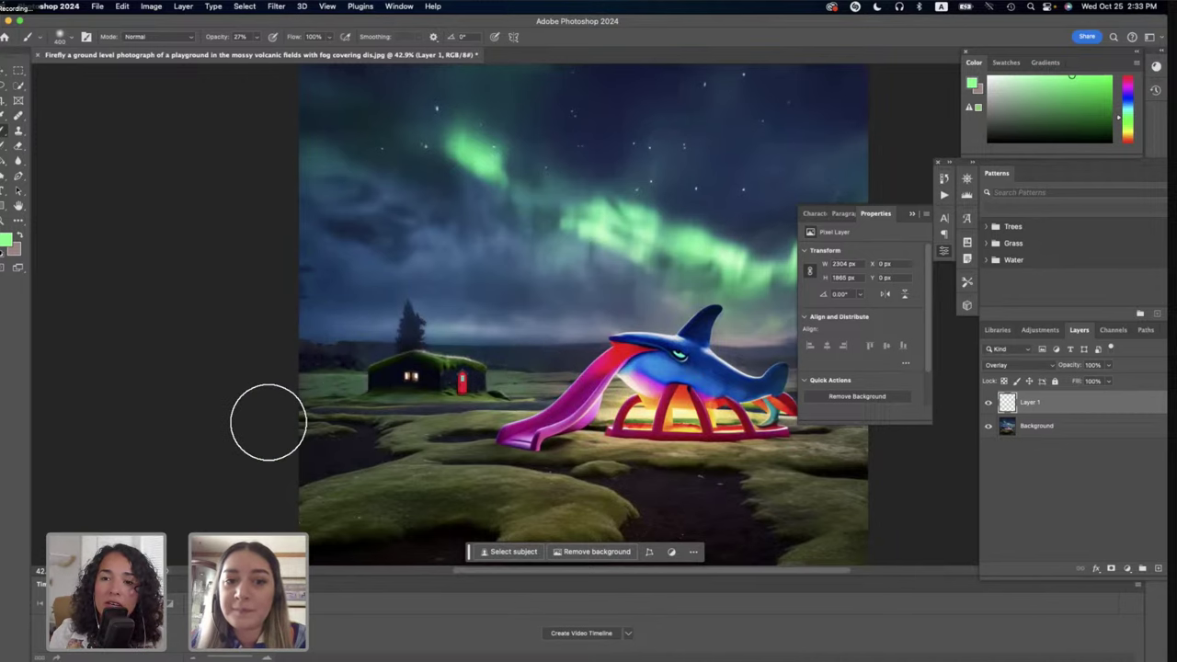
scroll(362, 464, "right", 5)
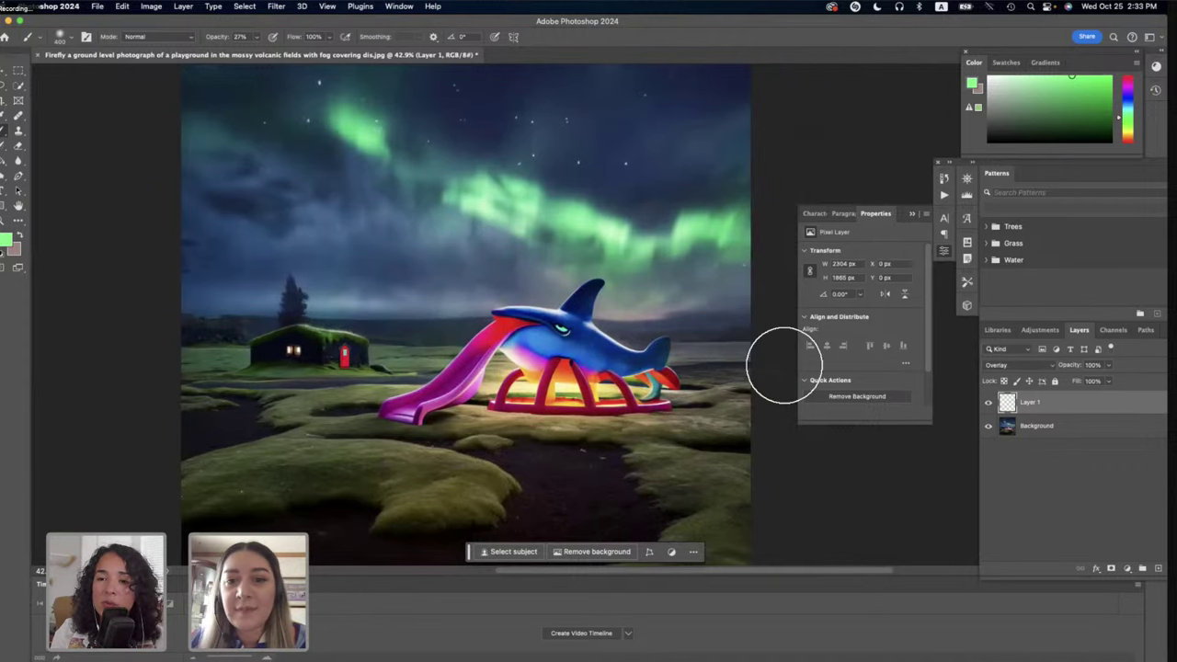
mouse_move(735, 342)
left_mouse_down()
mouse_move(672, 364)
mouse_move(611, 339)
left_mouse_up()
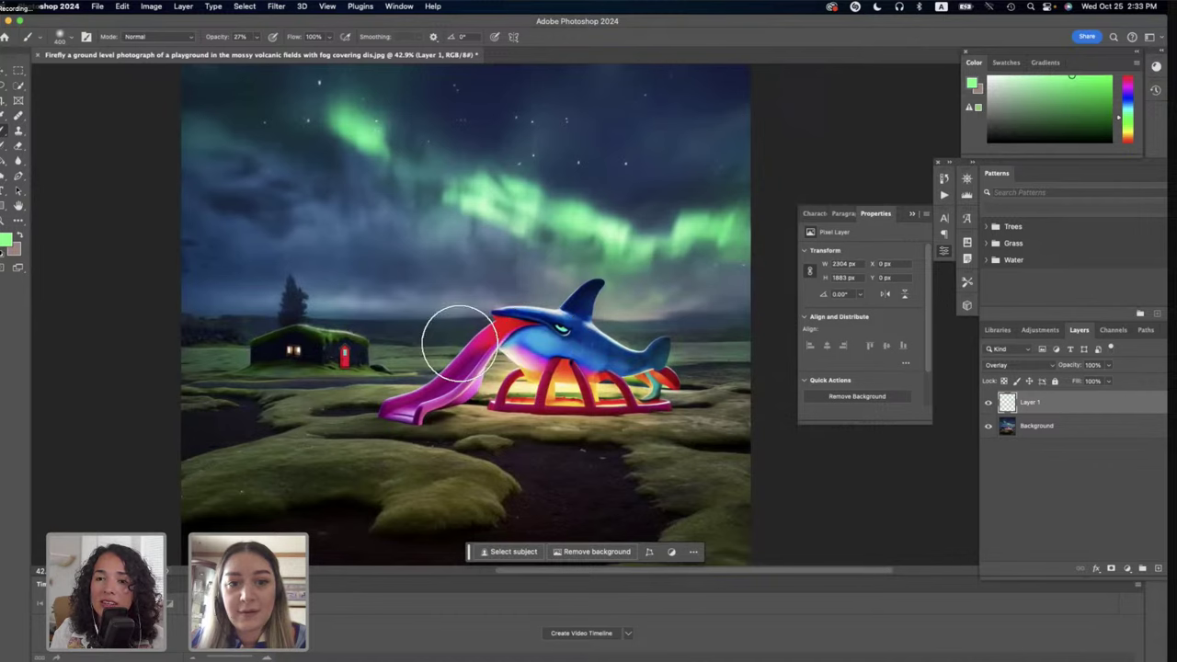
mouse_move(474, 442)
left_mouse_down()
mouse_move(448, 460)
mouse_move(420, 457)
mouse_move(580, 409)
mouse_move(506, 407)
left_mouse_up()
key("super+z")
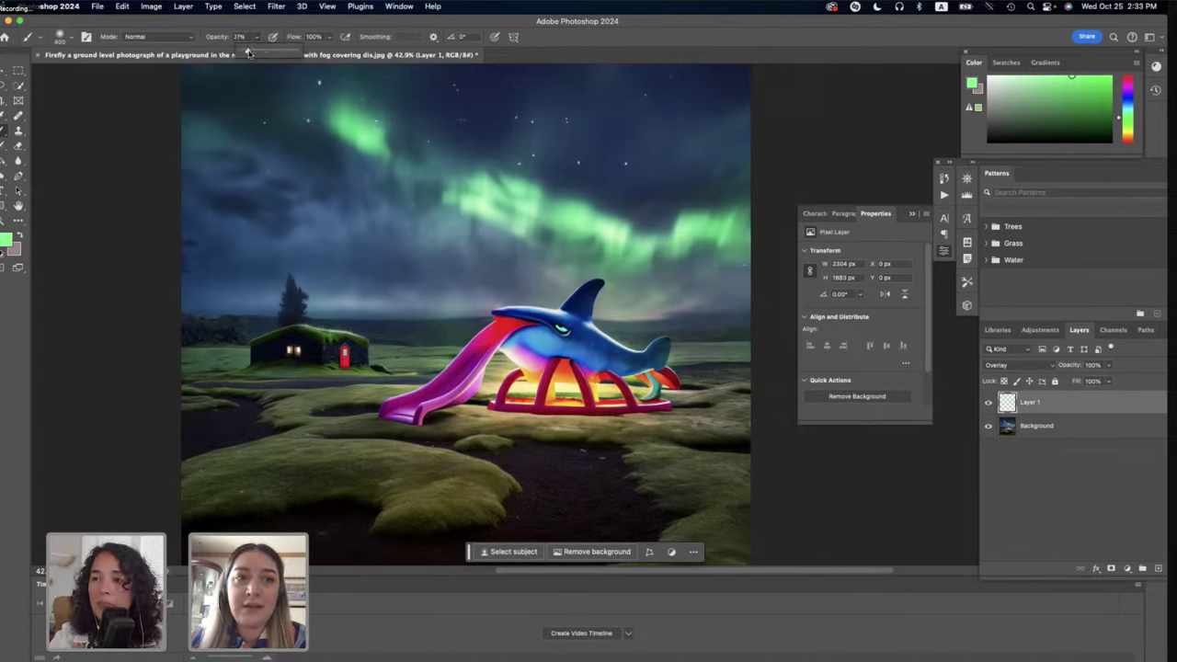
Reduce the brush opacity to 17% and paint green light over the mossy ground around the playground and in the foreground, enlarging the brush to 700 px.
left_click_drag(253, 52, 246, 53)
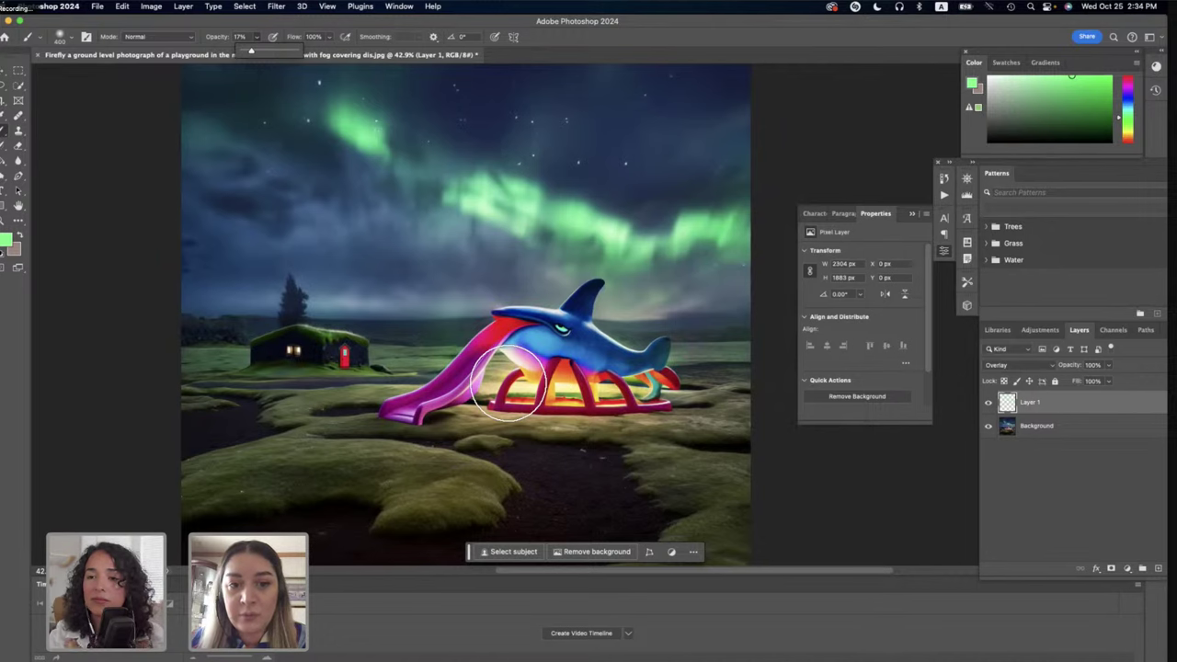
left_click_drag(486, 393, 442, 433)
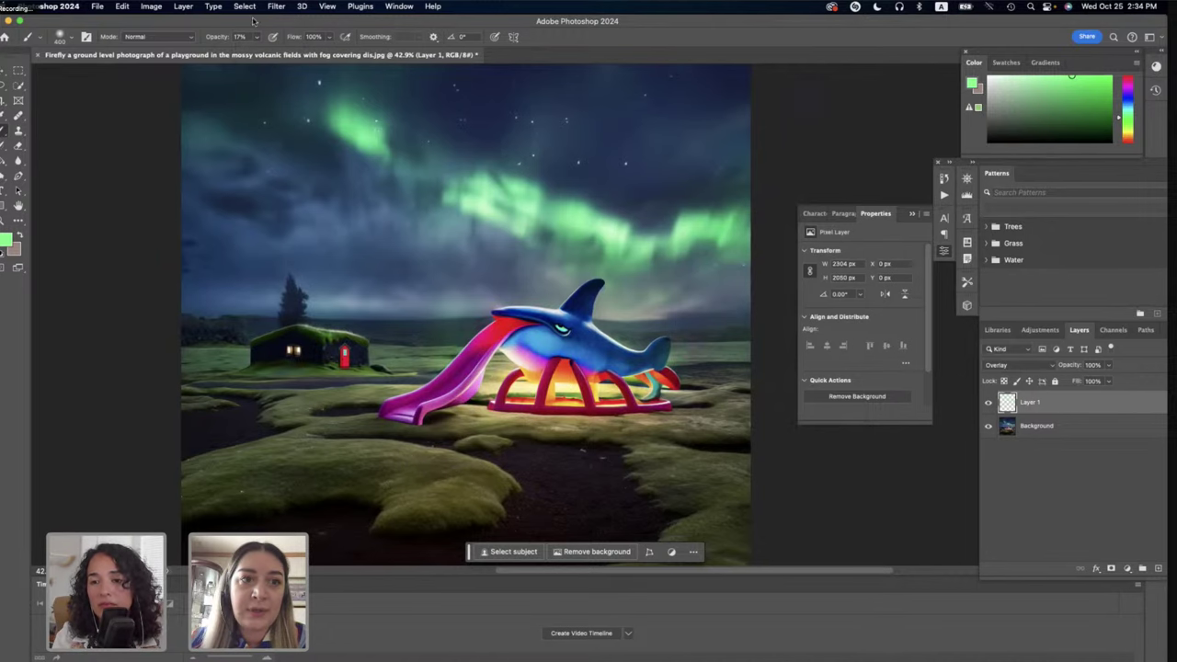
mouse_move(478, 351)
left_mouse_down()
mouse_move(435, 418)
mouse_move(446, 425)
mouse_move(428, 436)
mouse_move(521, 399)
mouse_move(710, 404)
left_mouse_up()
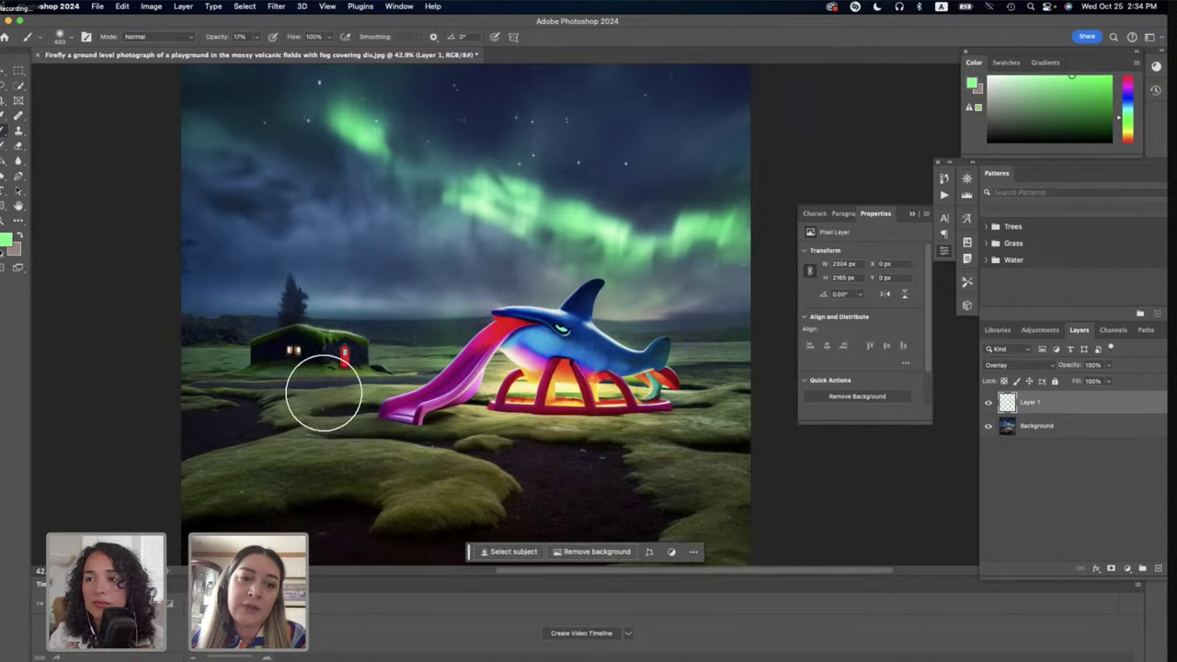
scroll(203, 415, "down", 3)
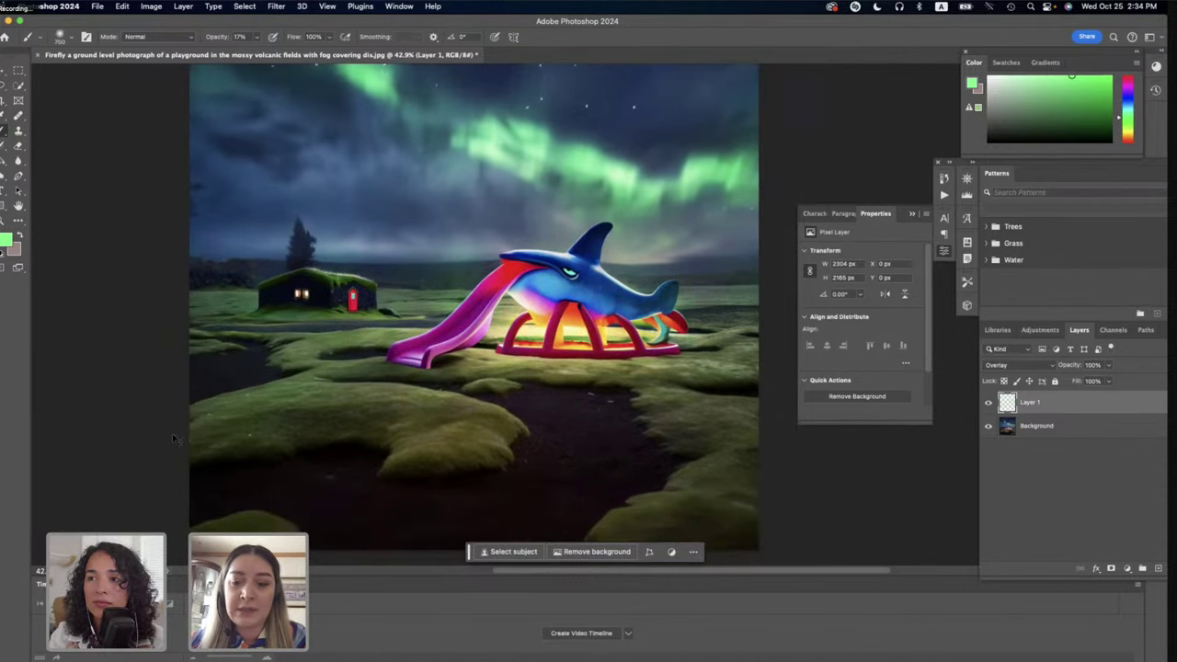
key("super+minus")
scroll(583, 315, "down", 2)
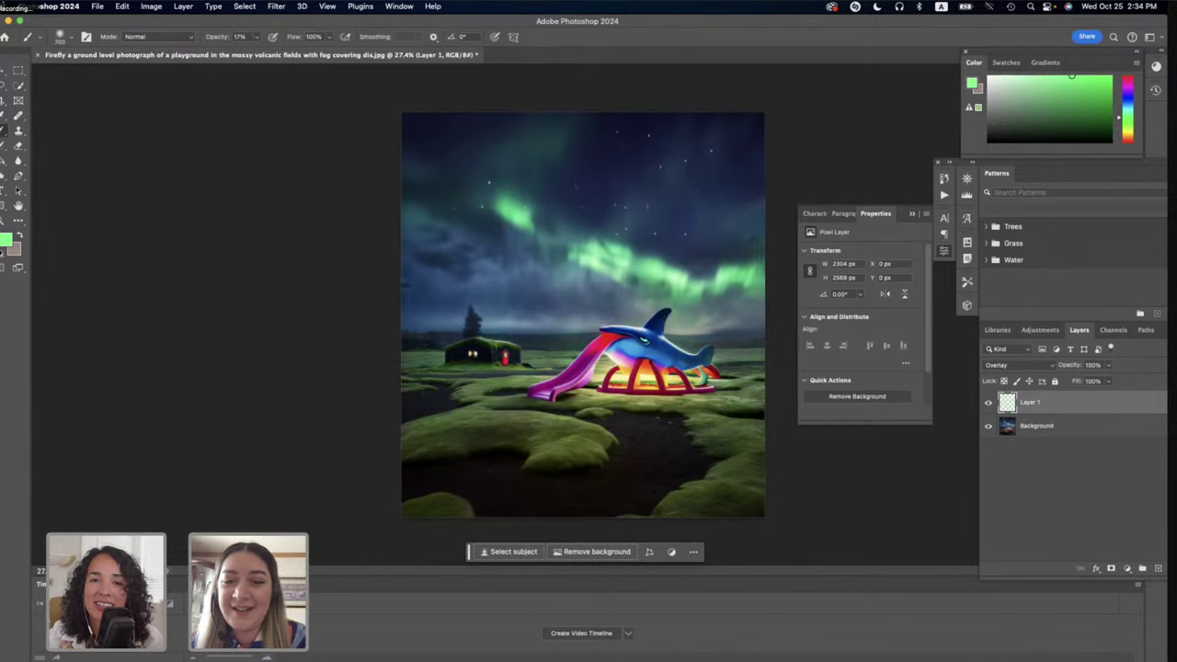
Reduce the brush tip to 175 px over the whale's body.
scroll(584, 310, "up", 3)
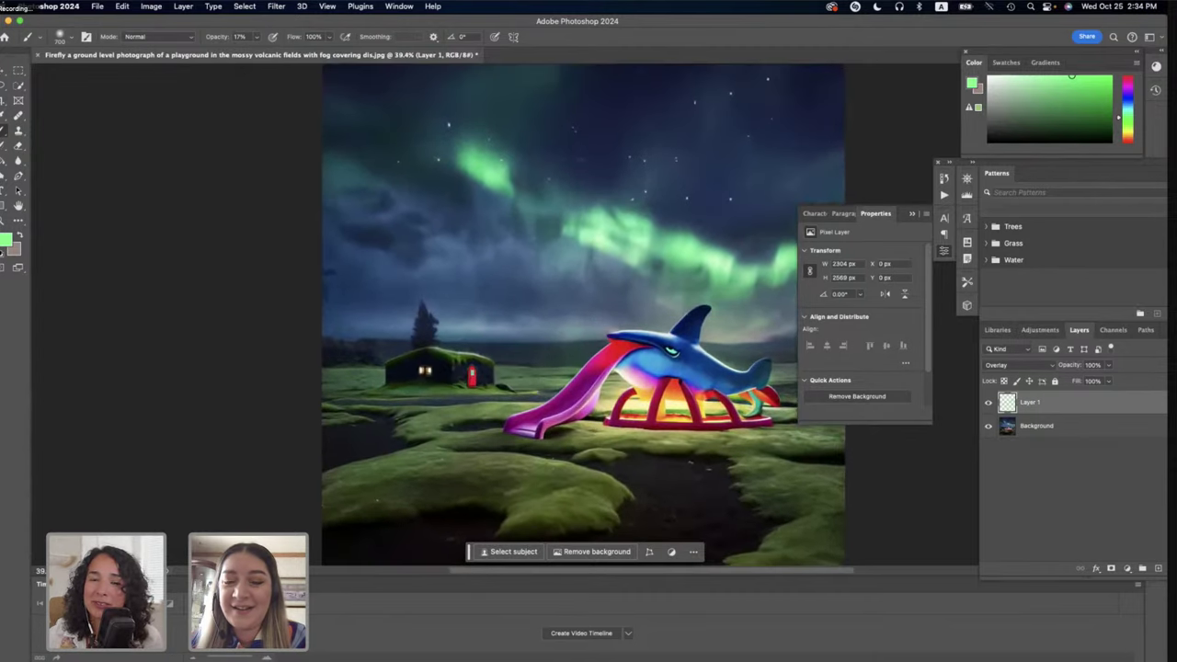
left_click_drag(691, 379, 672, 379)
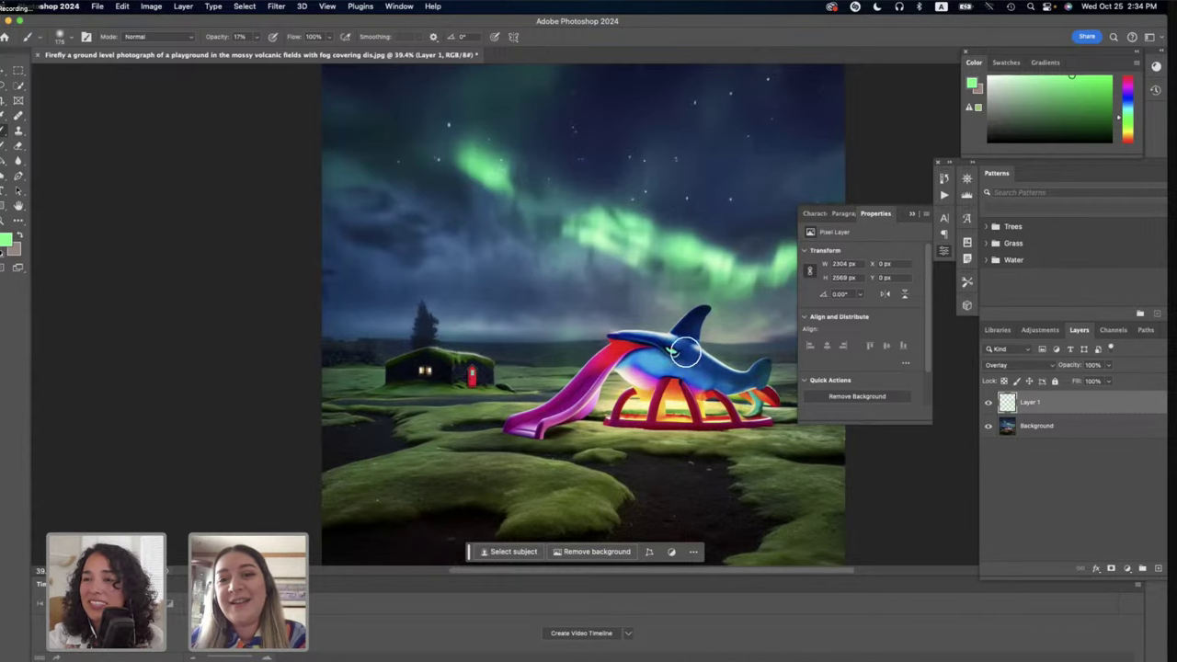
scroll(685, 383, "down", 1)
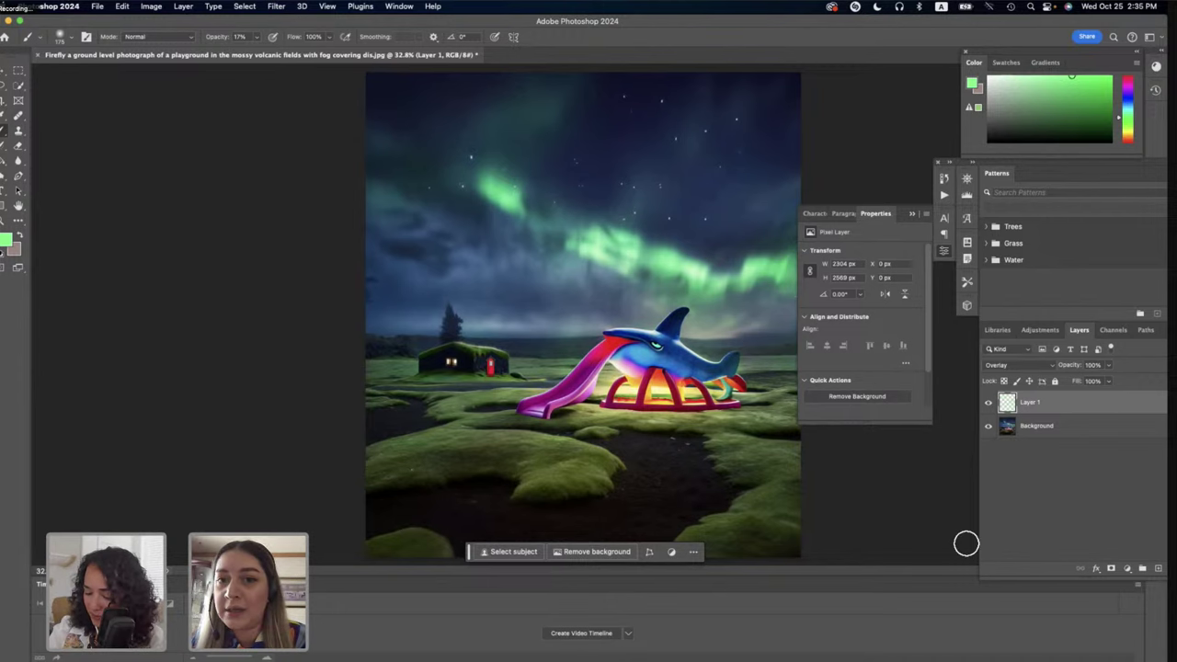
Select the painted Overlay layer together with the Background and flatten the image.
left_click(1007, 432, "shift")
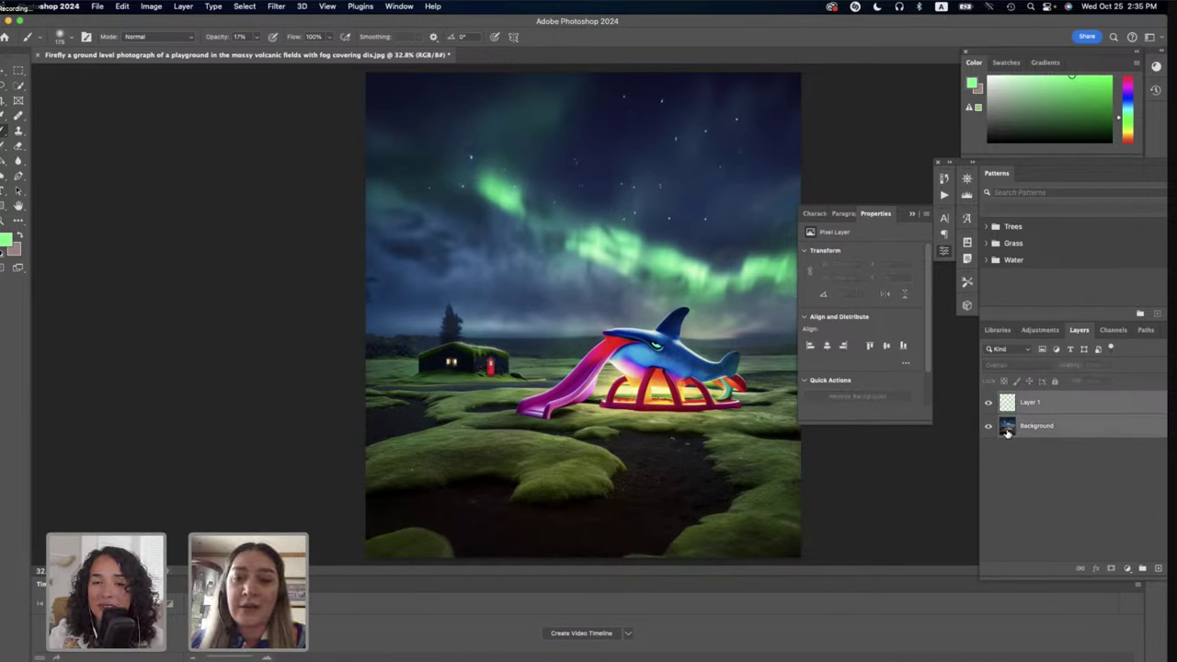
right_click(1007, 431)
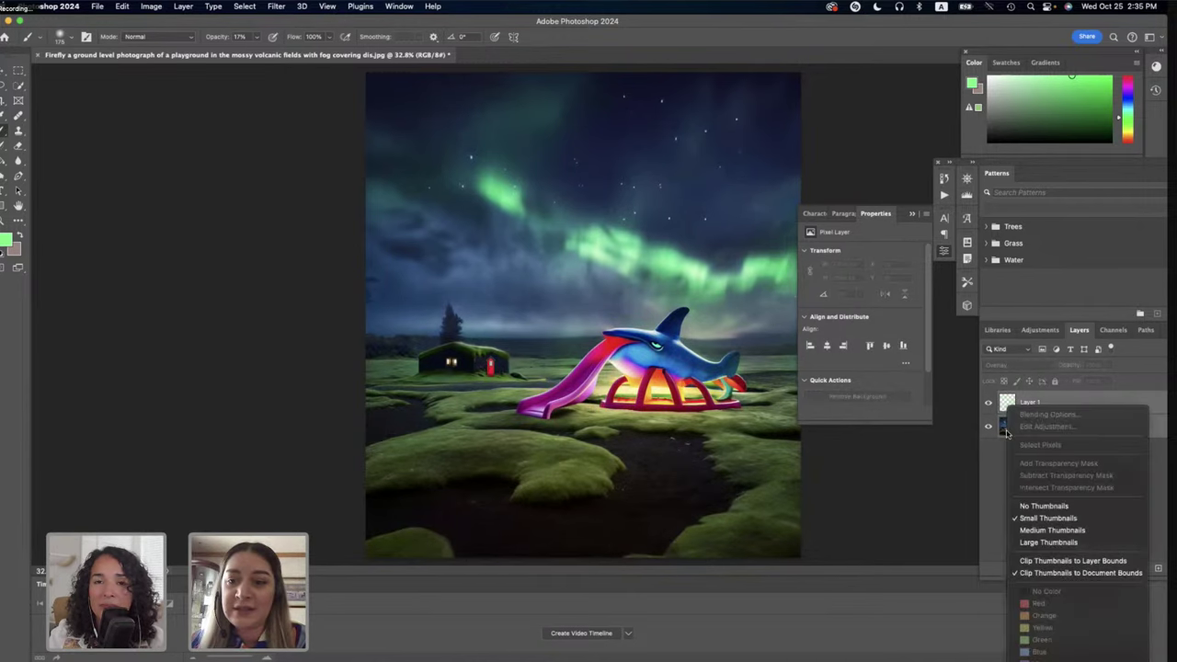
left_click(1001, 529)
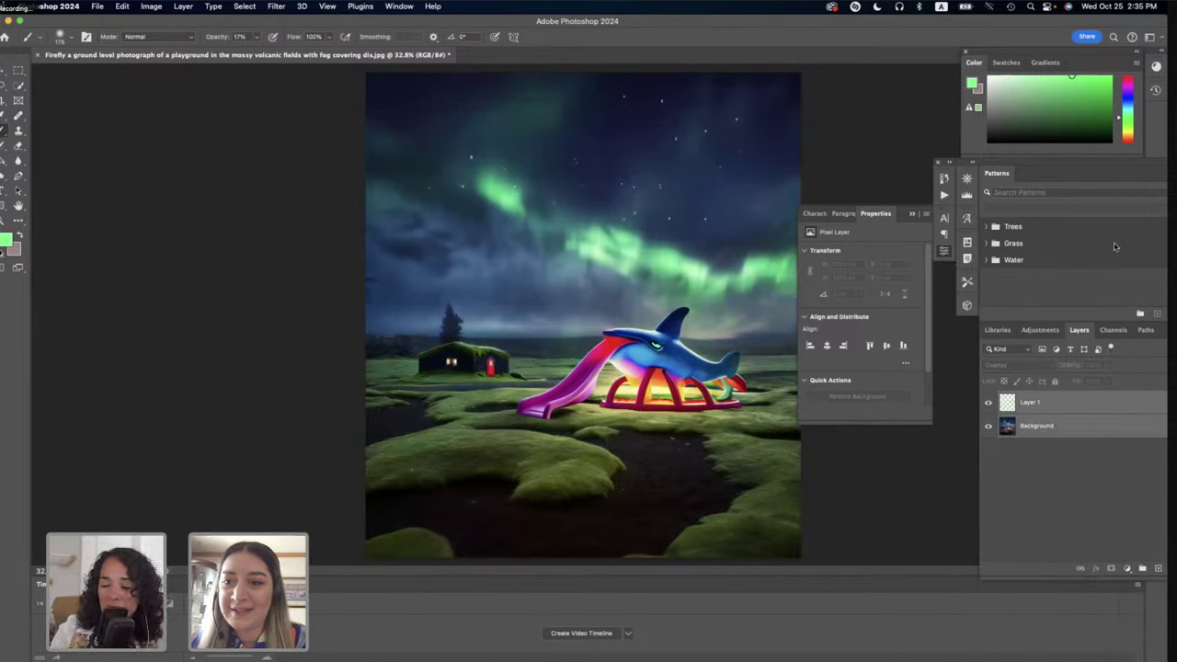
right_click(1095, 403)
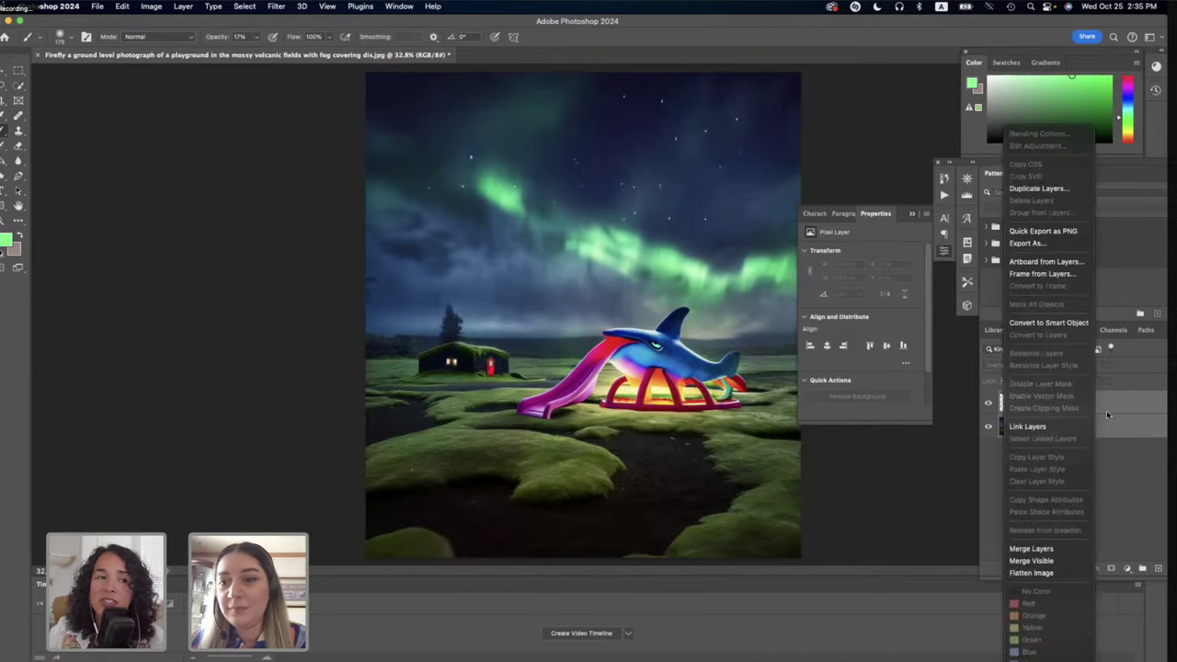
left_click(1032, 573)
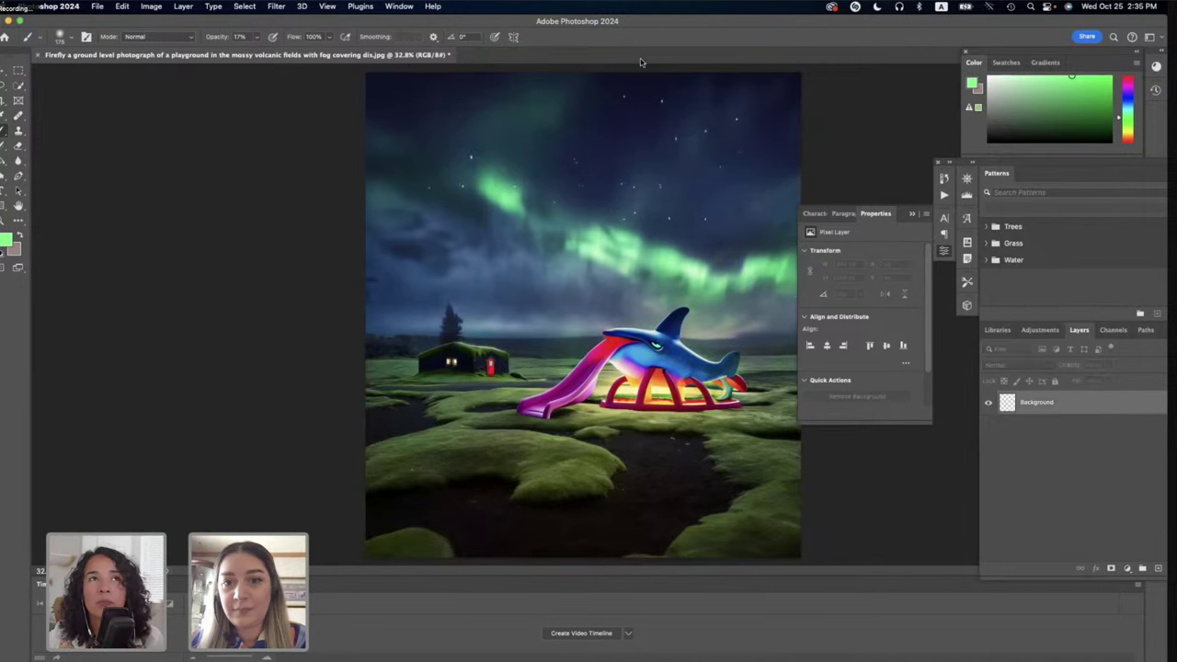
Sample clean sky beside the upper-left aurora patch with the Healing Brush and retouch the sky just above the sampled spot.
scroll(613, 197, "up", 3)
scroll(614, 197, "up", 3)
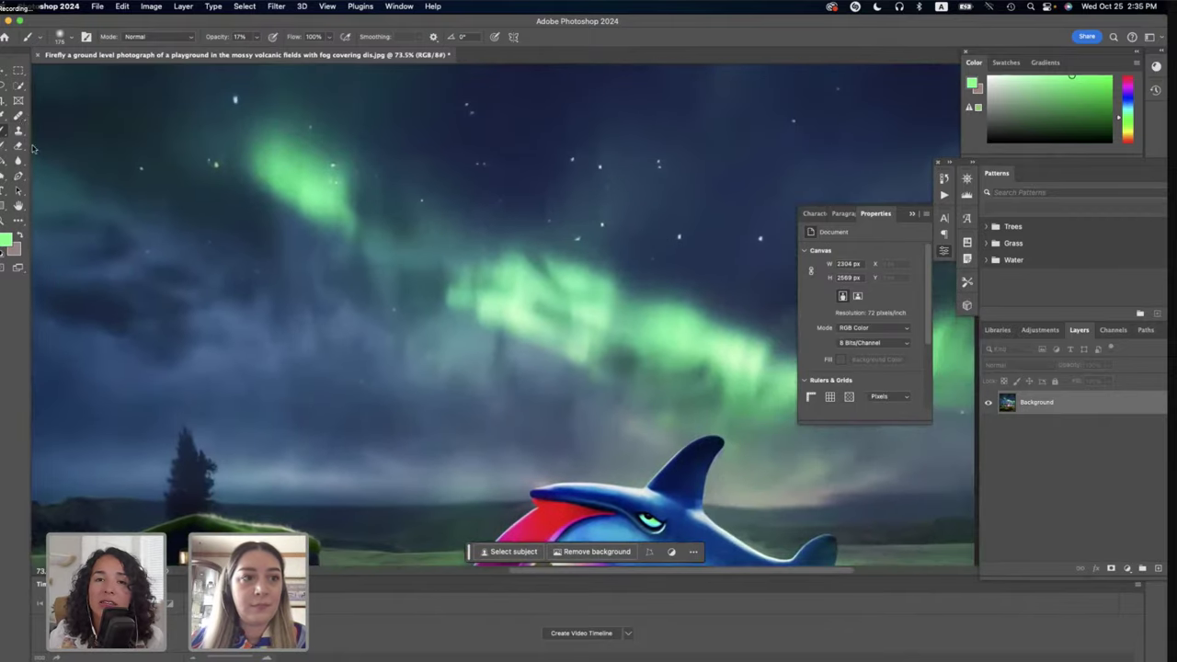
left_click(18, 116)
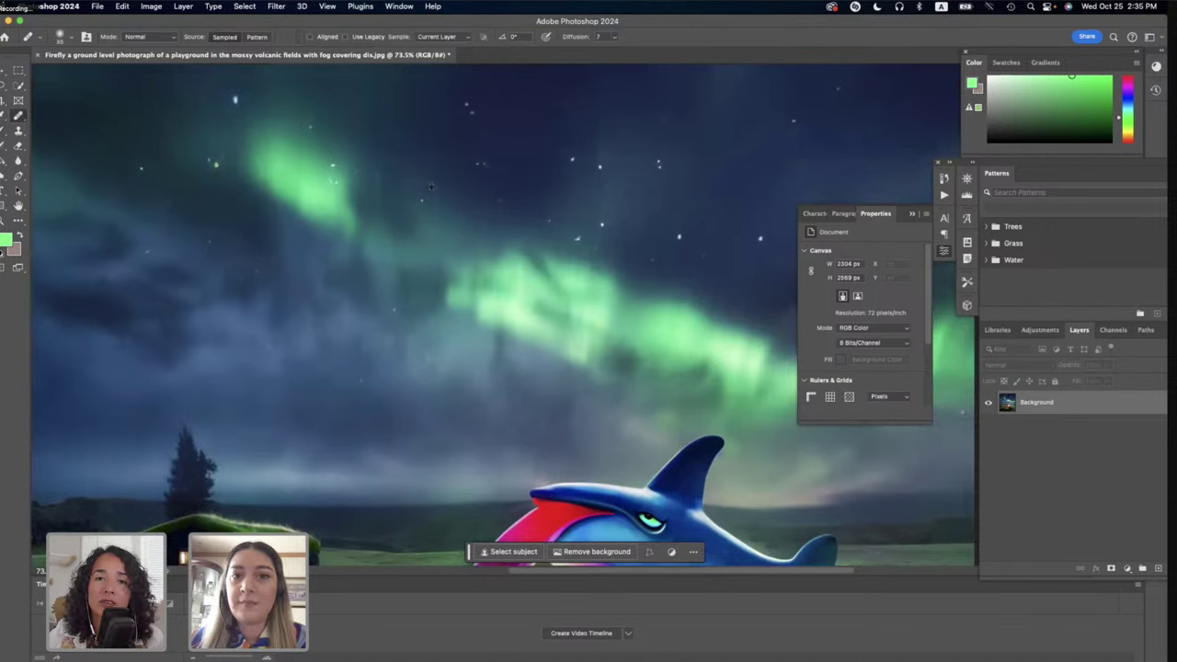
left_click(430, 186, "alt")
left_click_drag(429, 147, 407, 144)
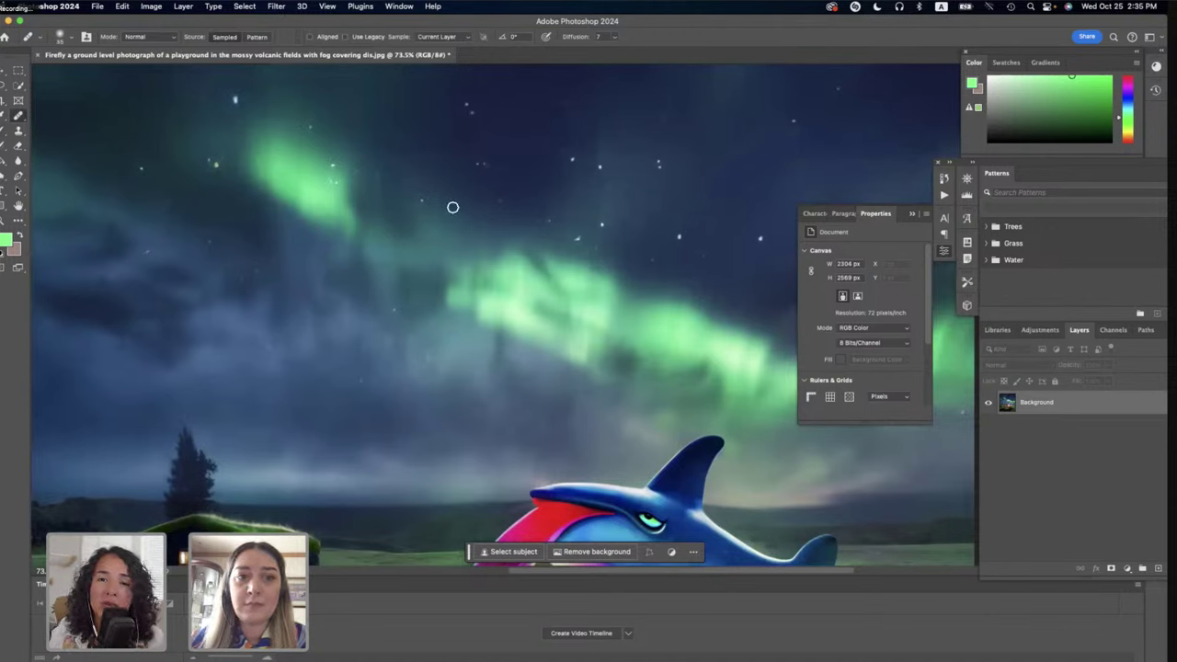
key("super+minus")
key("super+minus")
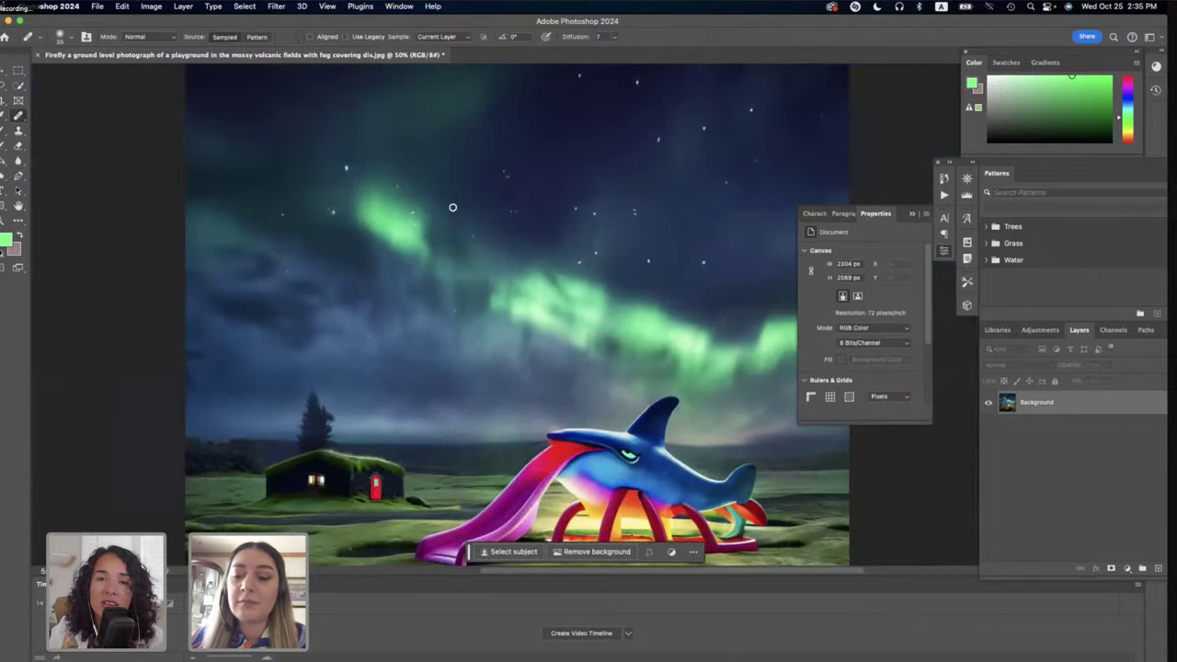
Enlarge the Healing Brush tip to 90 px.
key("bracketright")
key("bracketright")
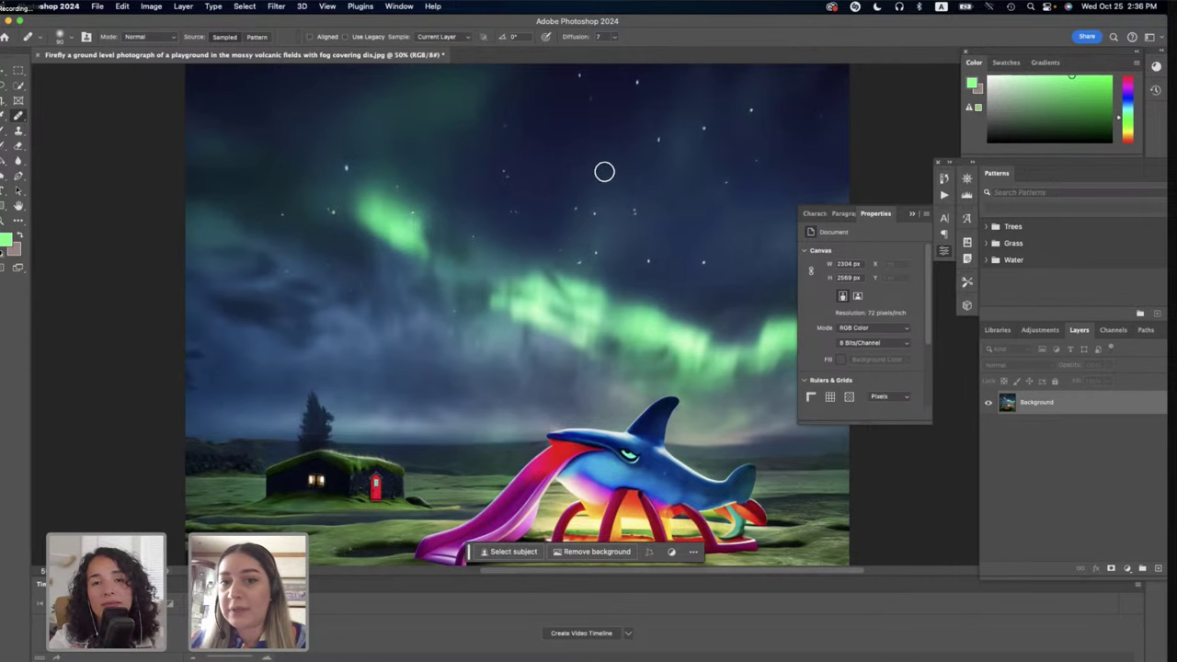
scroll(604, 171, "down", 2)
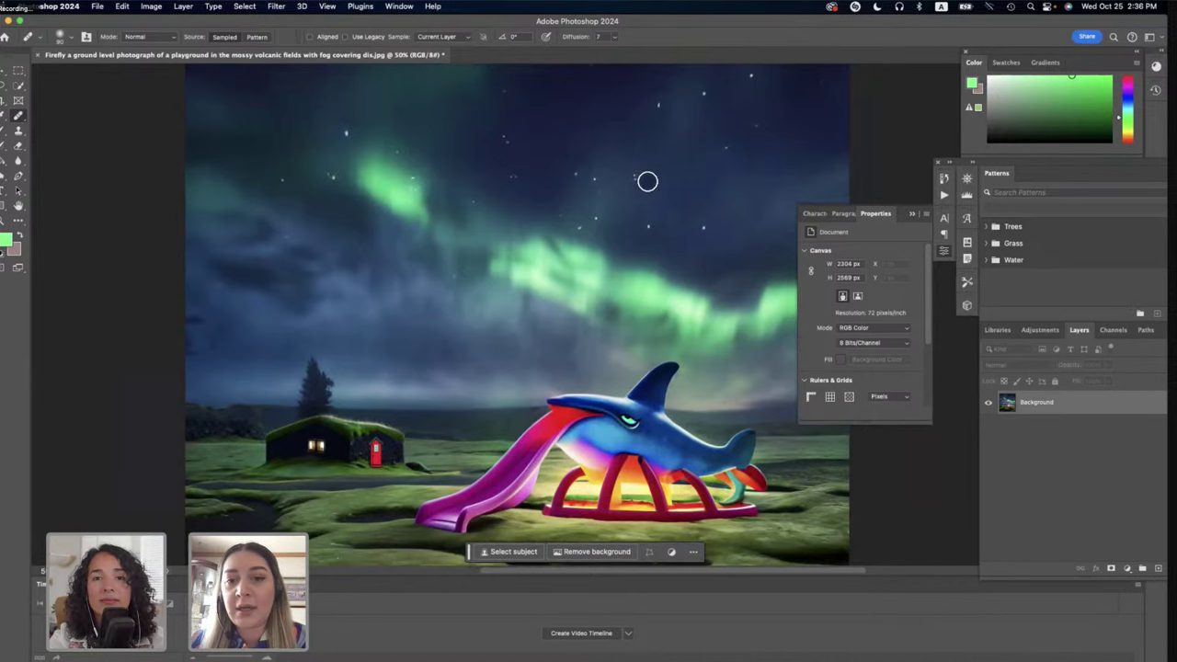
scroll(648, 181, "down", 3)
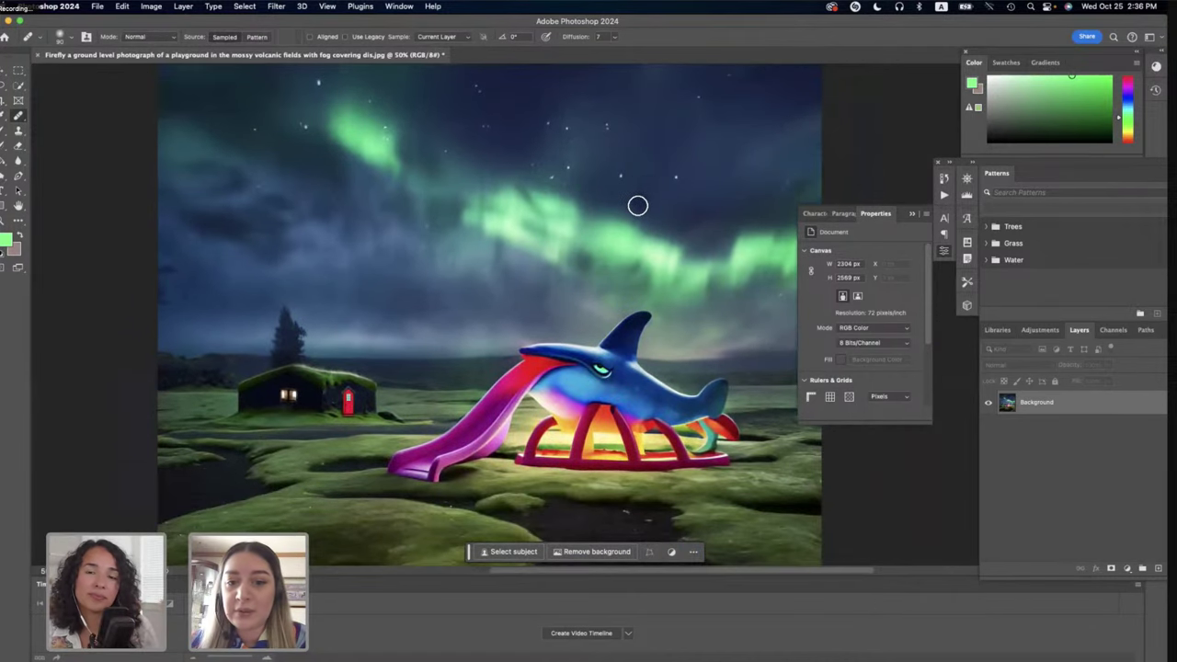
Sample clean dark soil with the 45 px Healing Brush and retouch the specks in the soil below the whale and in the lower-left foreground.
scroll(638, 205, "down", 3)
scroll(650, 393, "down", 5)
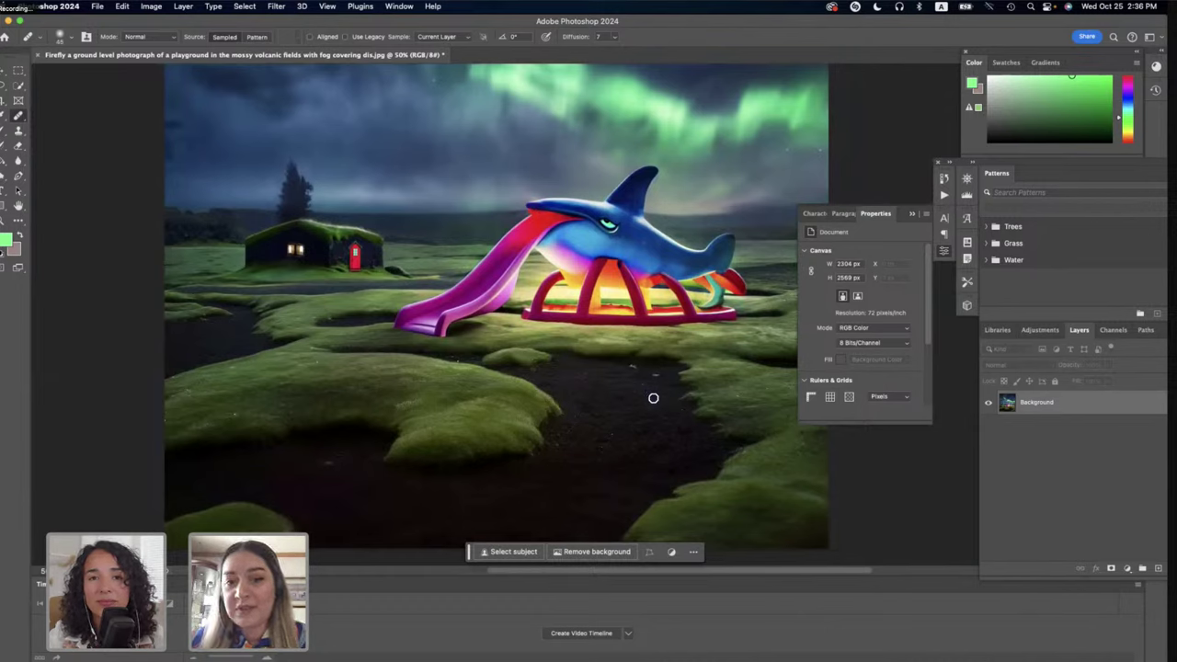
left_click(651, 398, "alt")
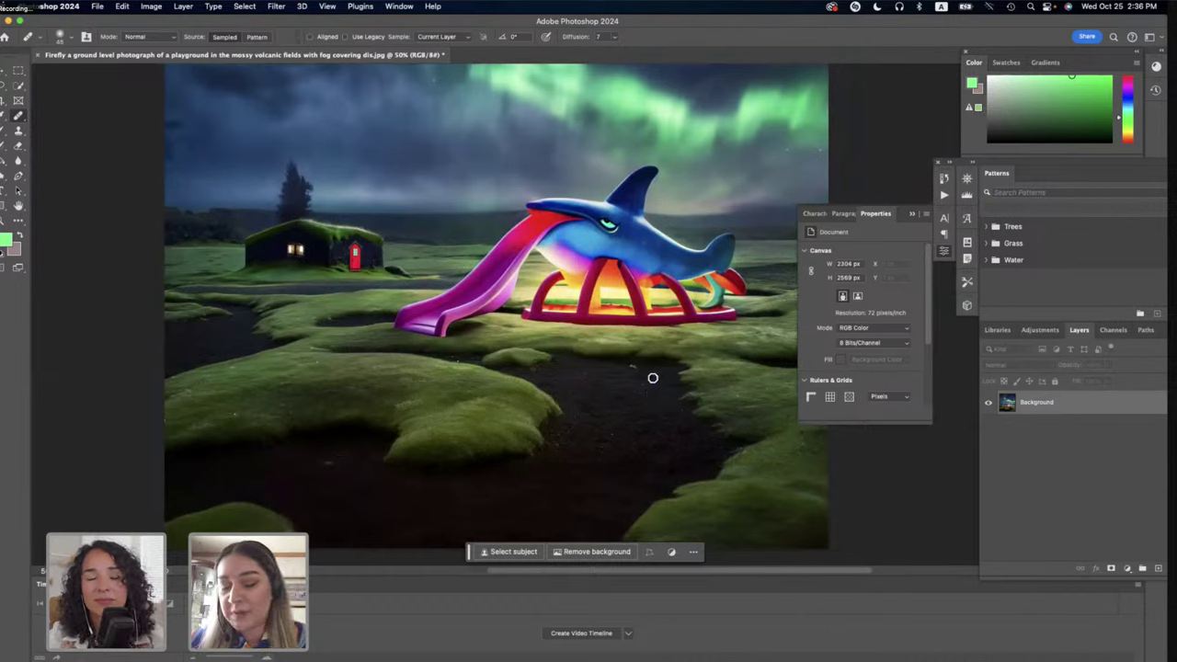
left_click_drag(638, 378, 629, 370)
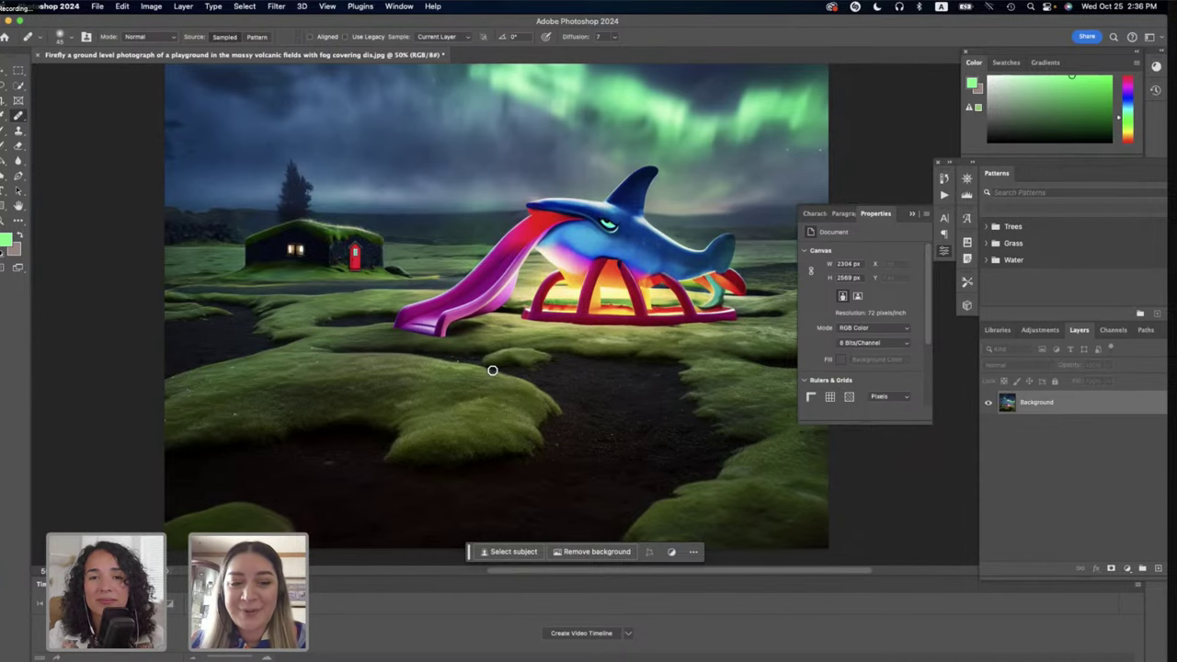
scroll(493, 372, "down", 1)
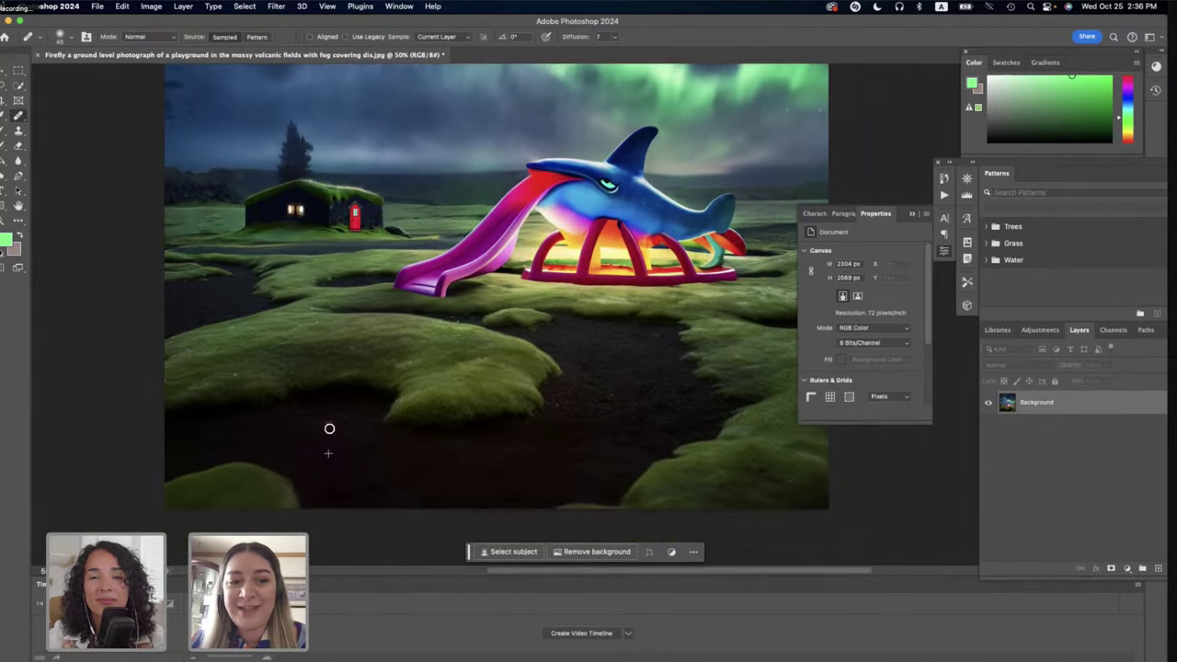
left_click_drag(329, 423, 321, 423)
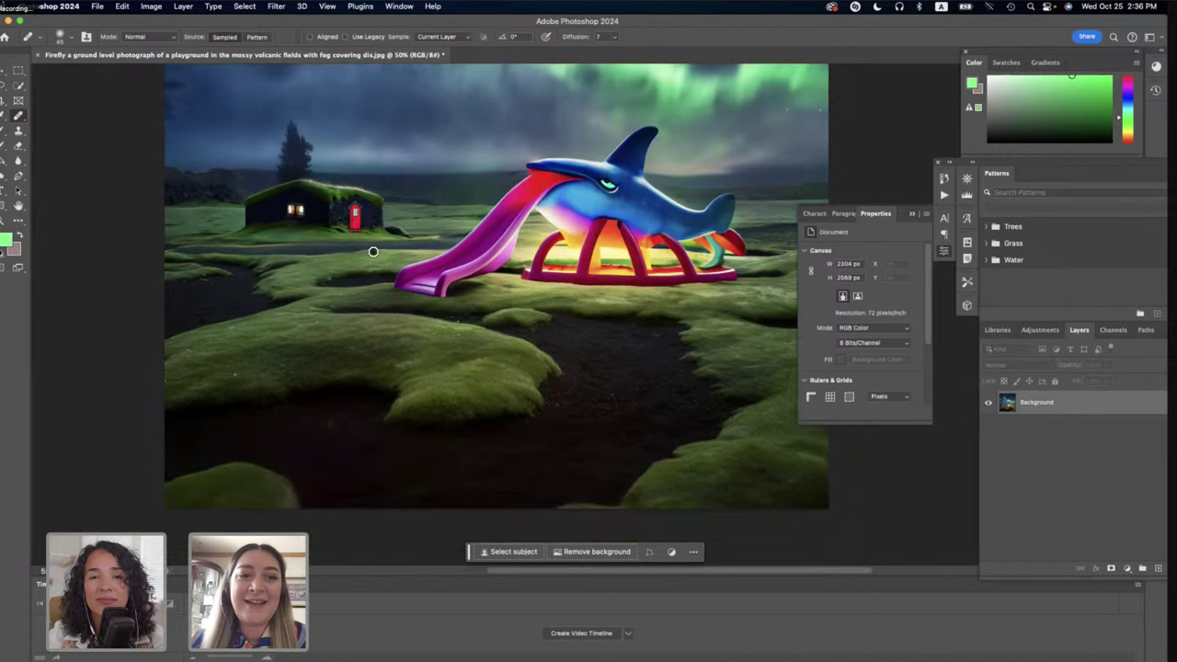
Add a new layer above the Background, sample the cabin window's light with the Brush, and set the layer's blend mode to Overlay.
scroll(373, 252, "up", 5)
scroll(372, 251, "up", 5)
scroll(372, 251, "left", 4)
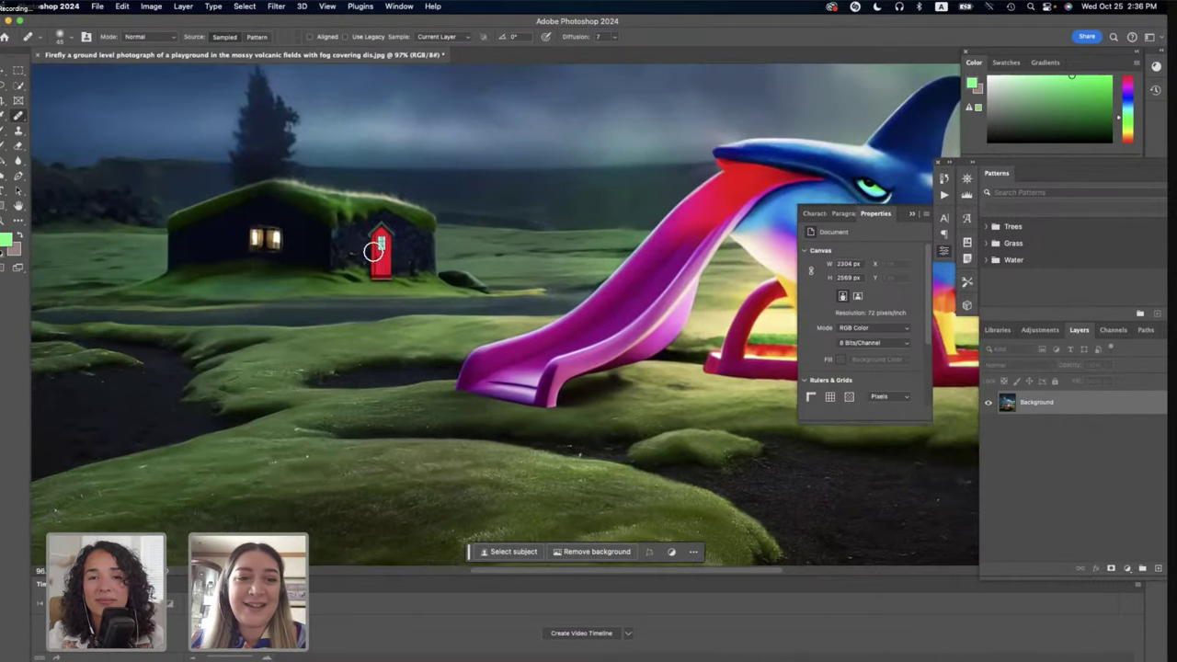
left_click(1143, 568)
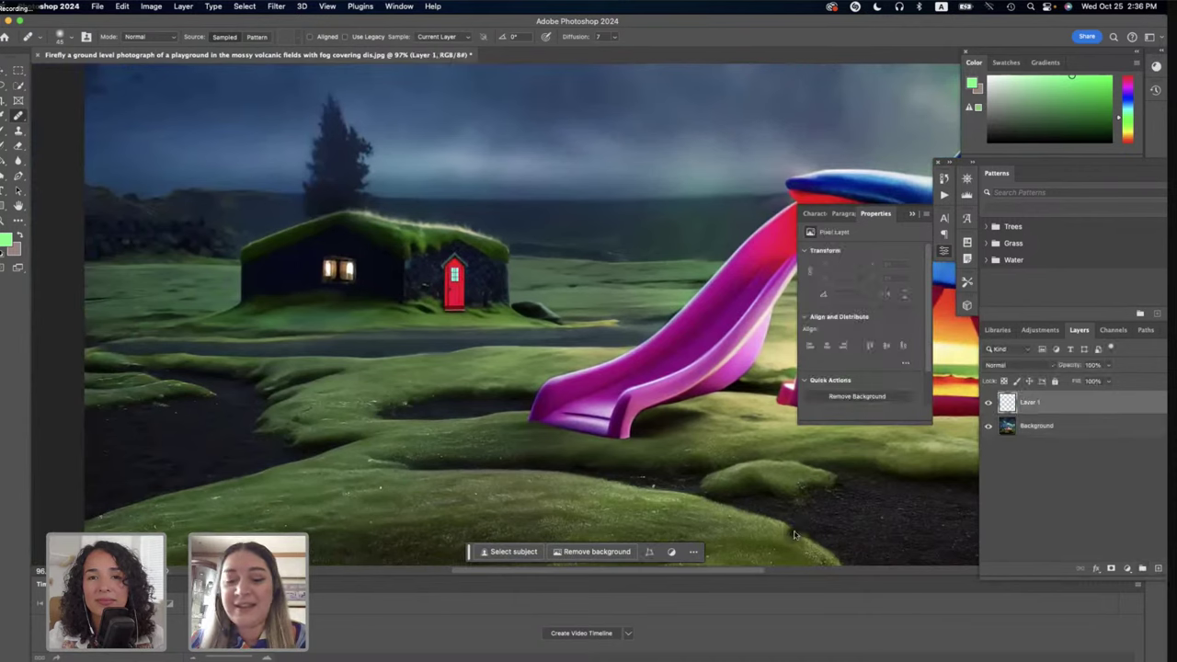
key("b")
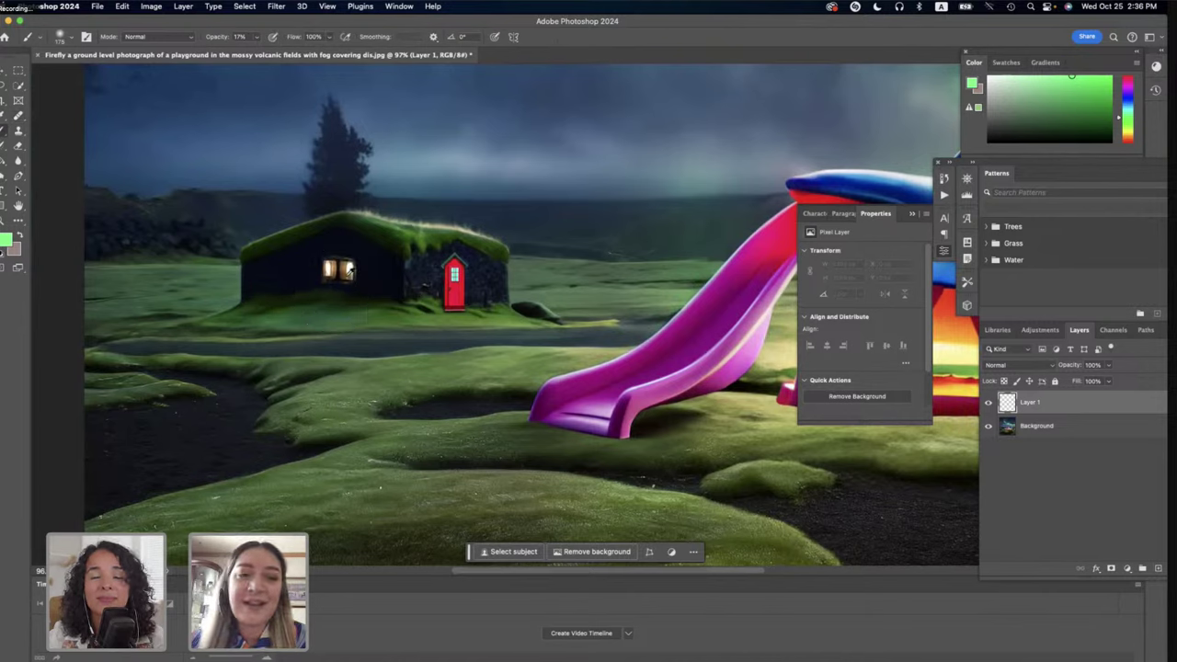
left_click(344, 268, "alt")
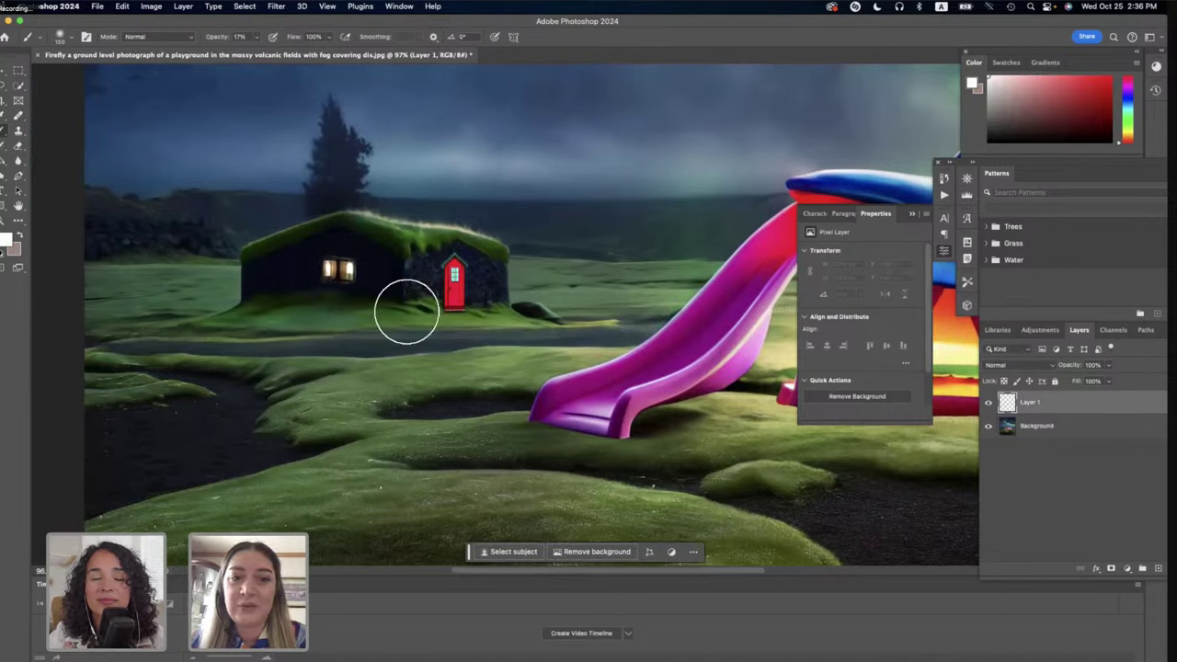
left_click(1016, 365)
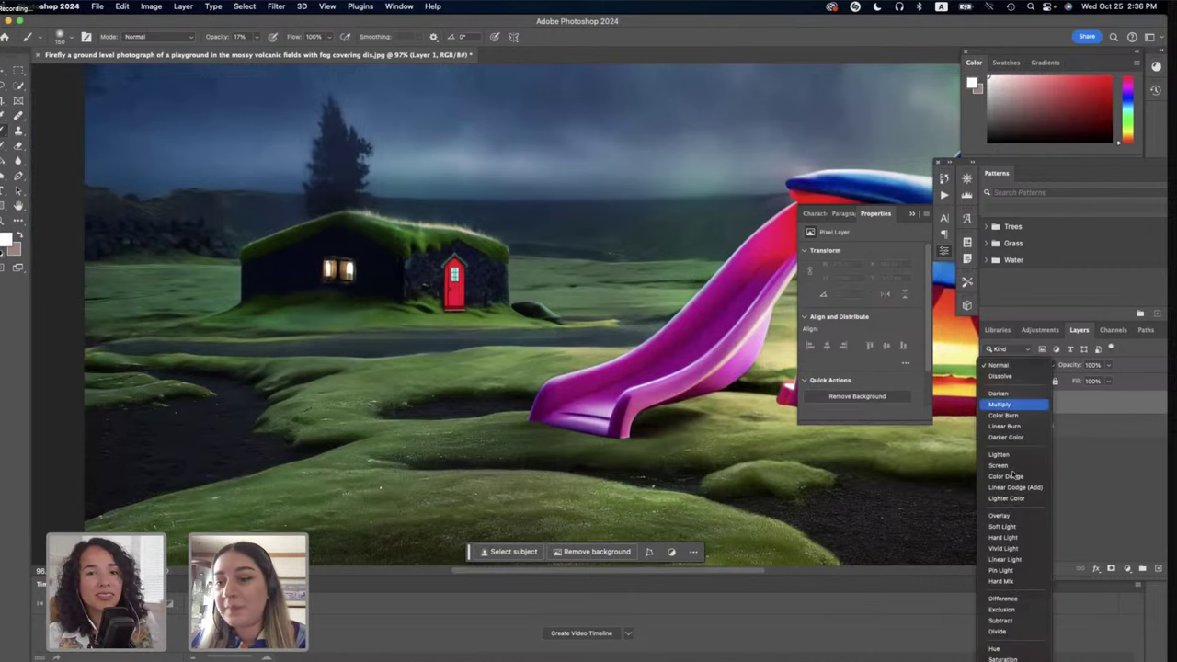
left_click(1000, 516)
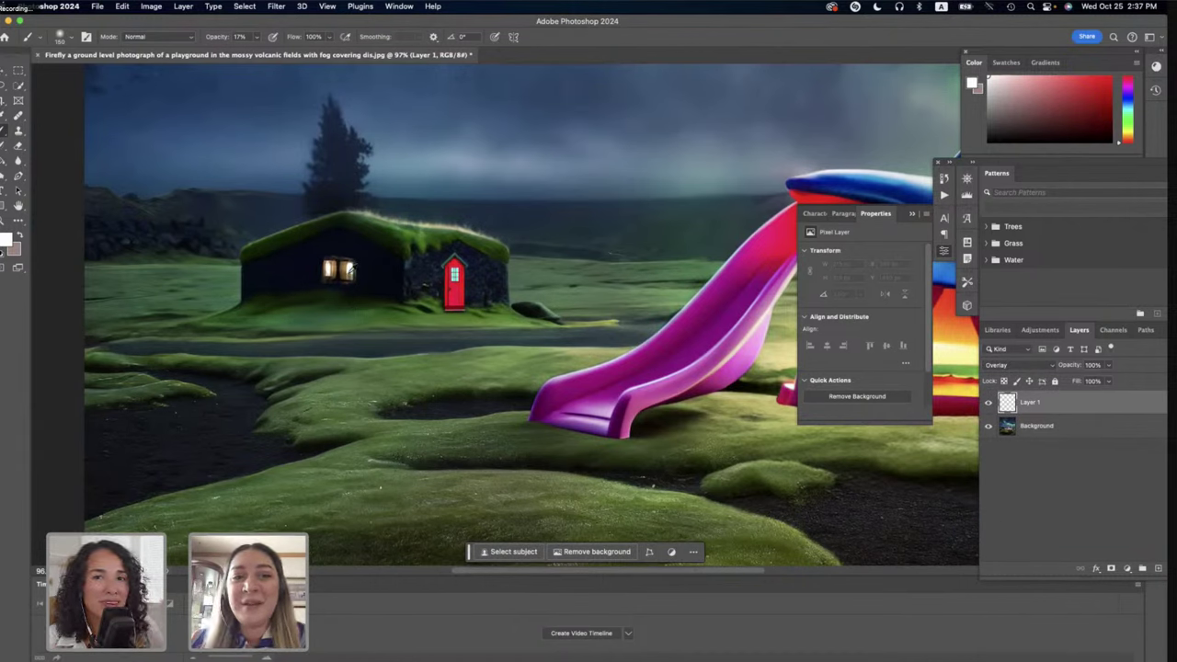
Sample the cabin window's colour, lighten it to pale yellow, and paint a glow over the windows at 17% brush opacity.
left_click(351, 269, "alt")
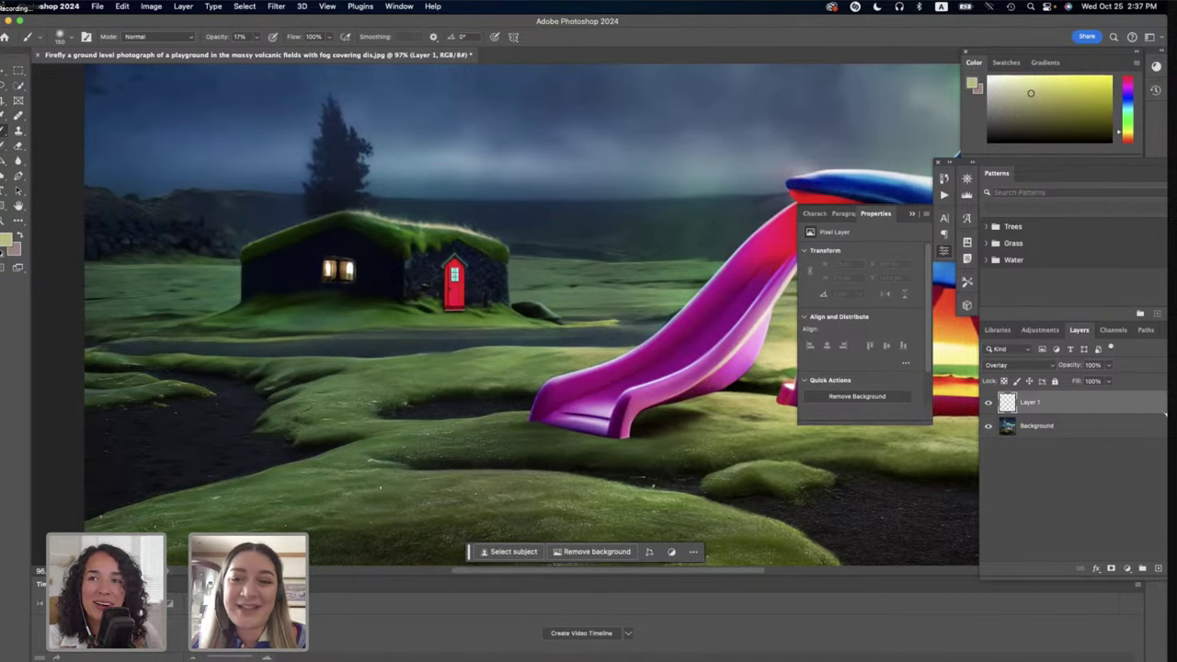
left_click(1024, 76)
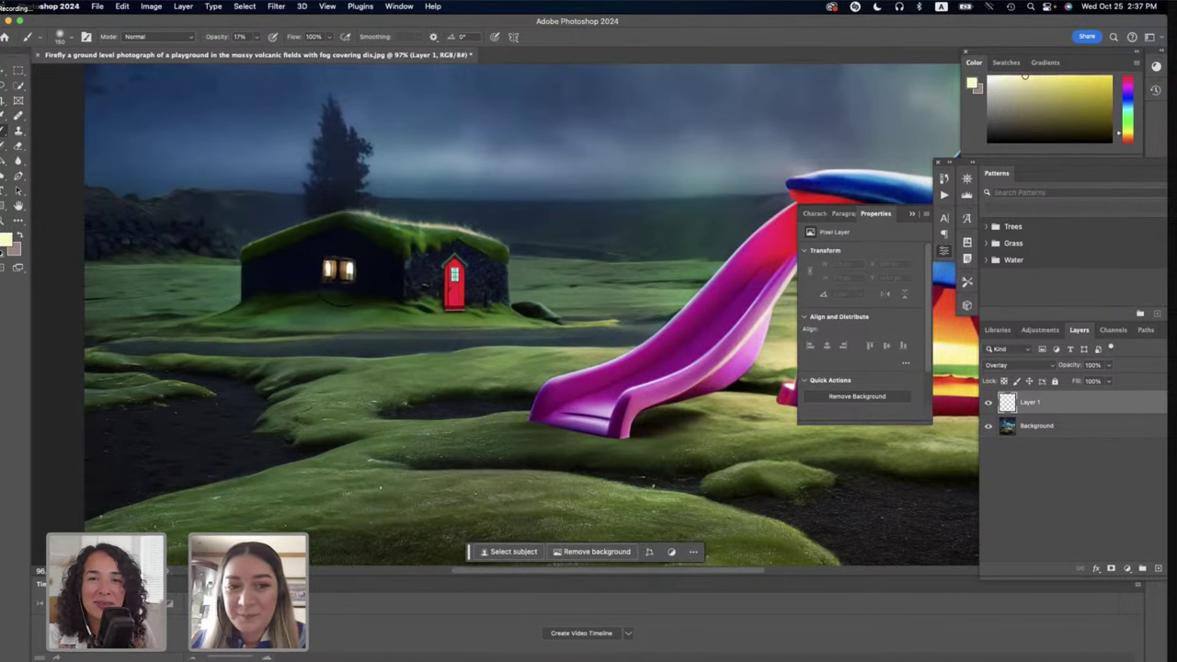
left_click_drag(350, 271, 334, 281)
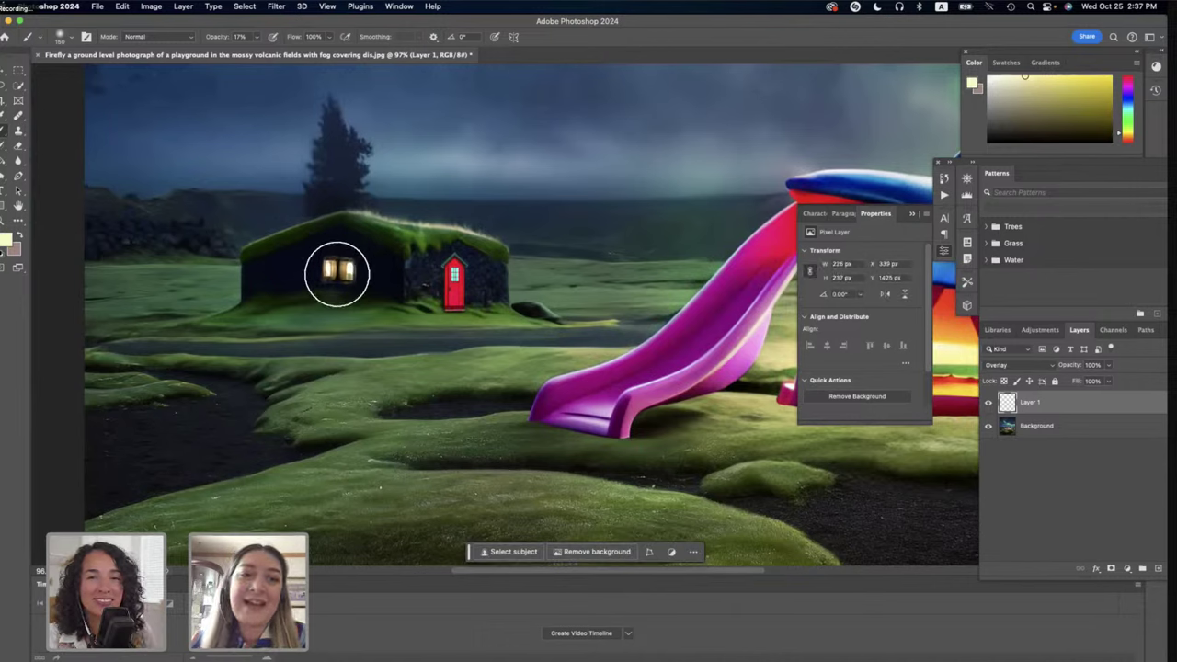
left_click(337, 274)
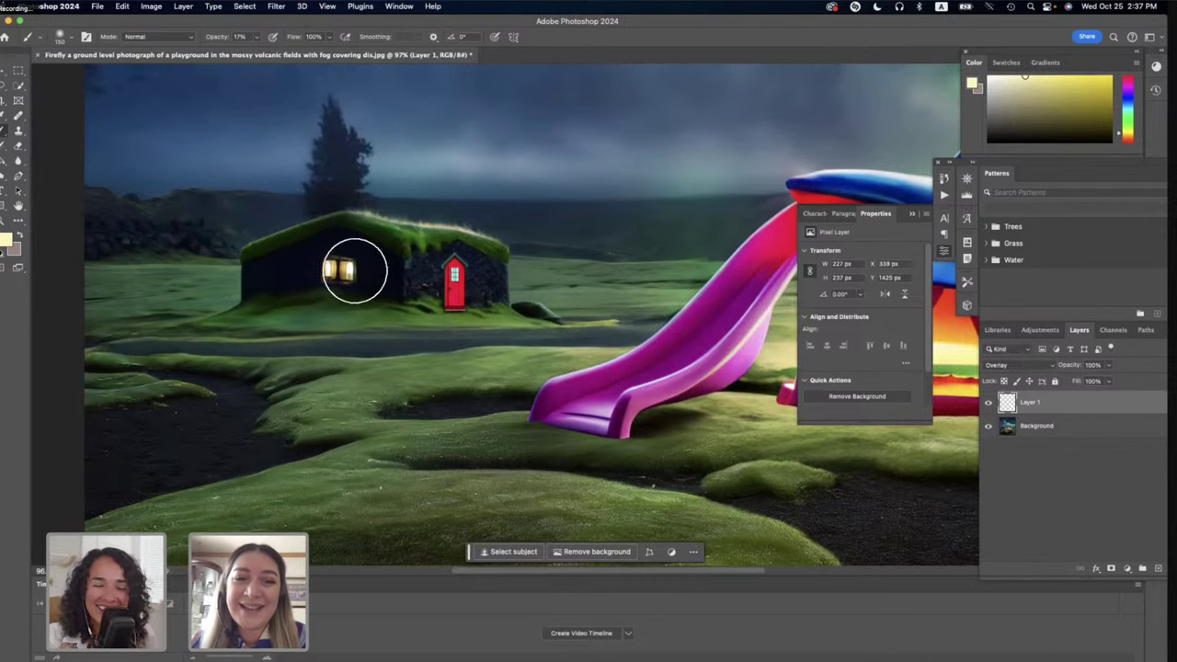
left_click_drag(355, 263, 332, 275)
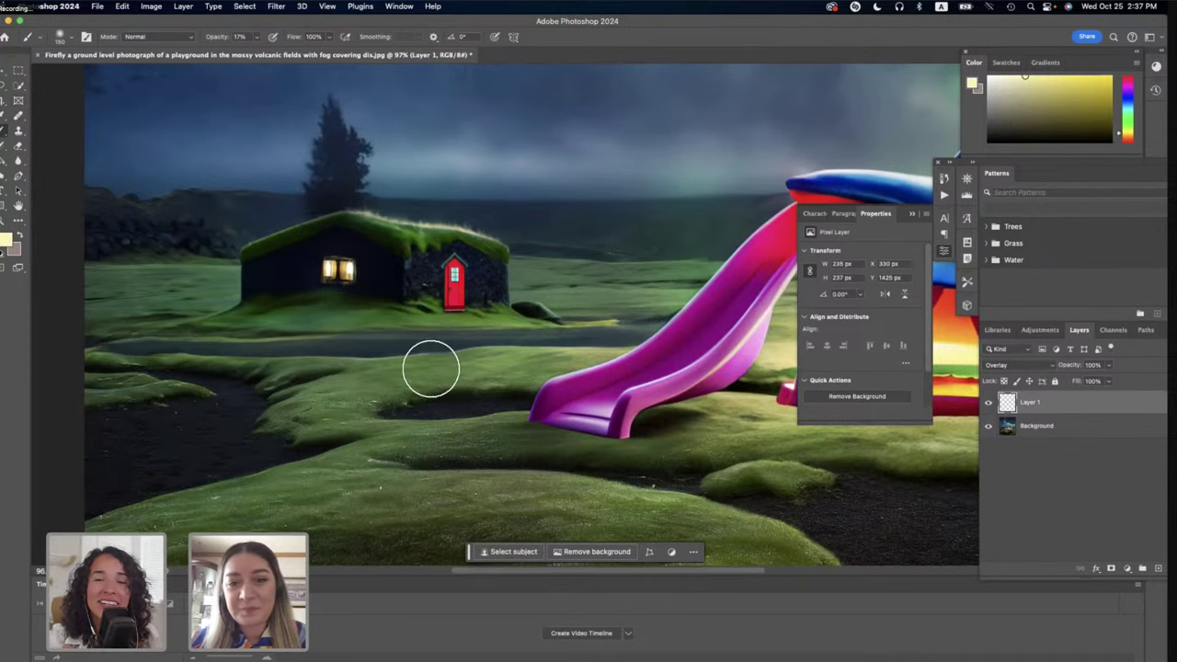
Examine the cabin's window glow and overall lighting across the whole image.
scroll(428, 368, "down", 3)
scroll(431, 369, "down", 1)
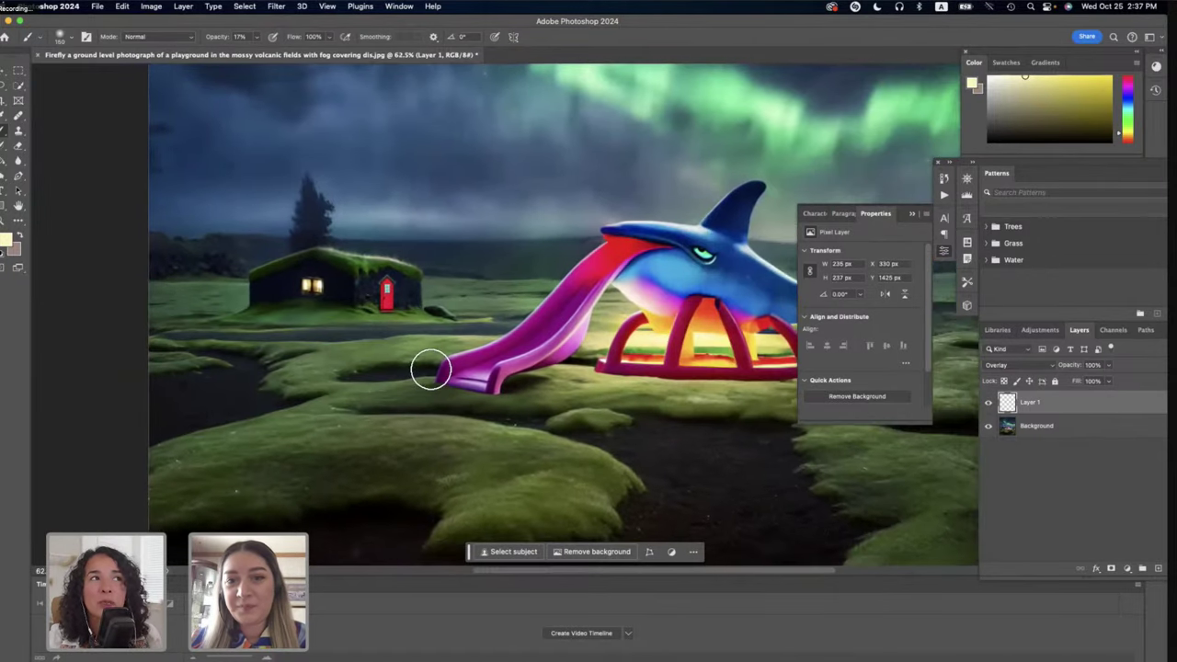
scroll(430, 369, "down", 2)
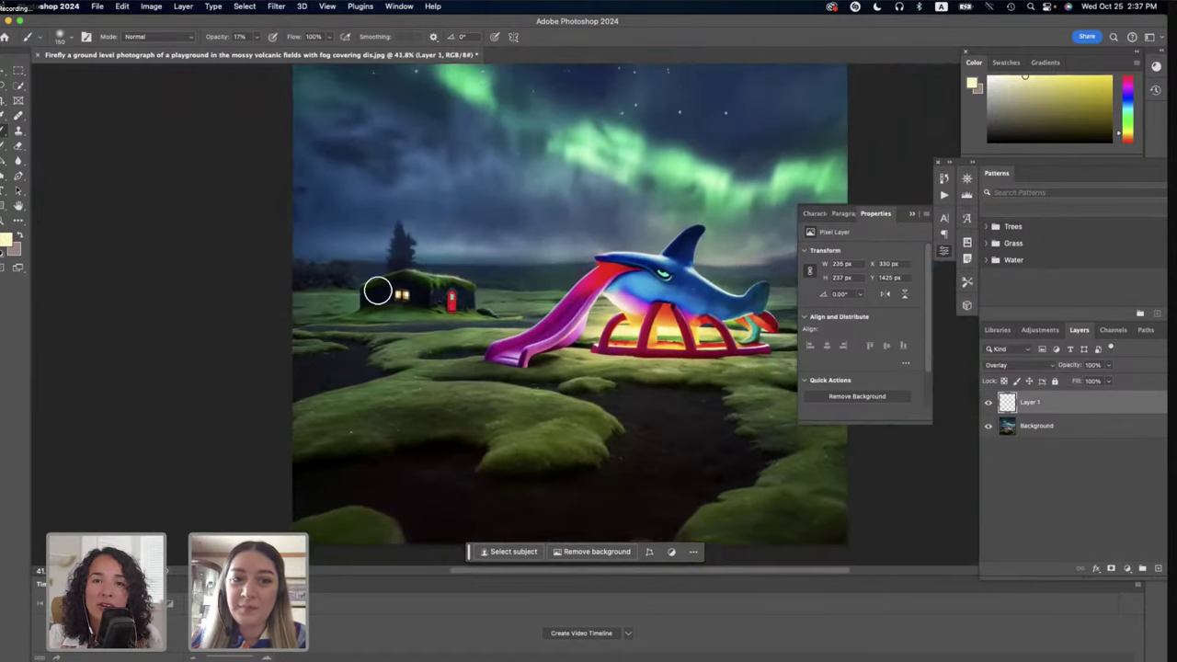
scroll(378, 288, "up", 1)
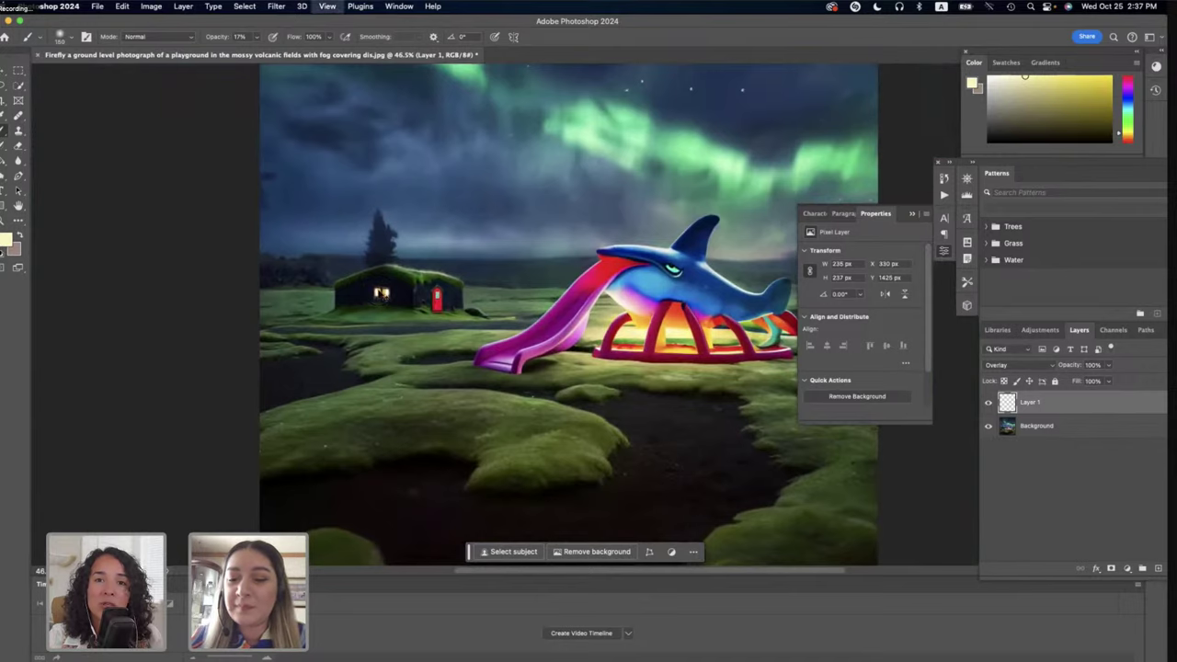
scroll(379, 291, "down", 3)
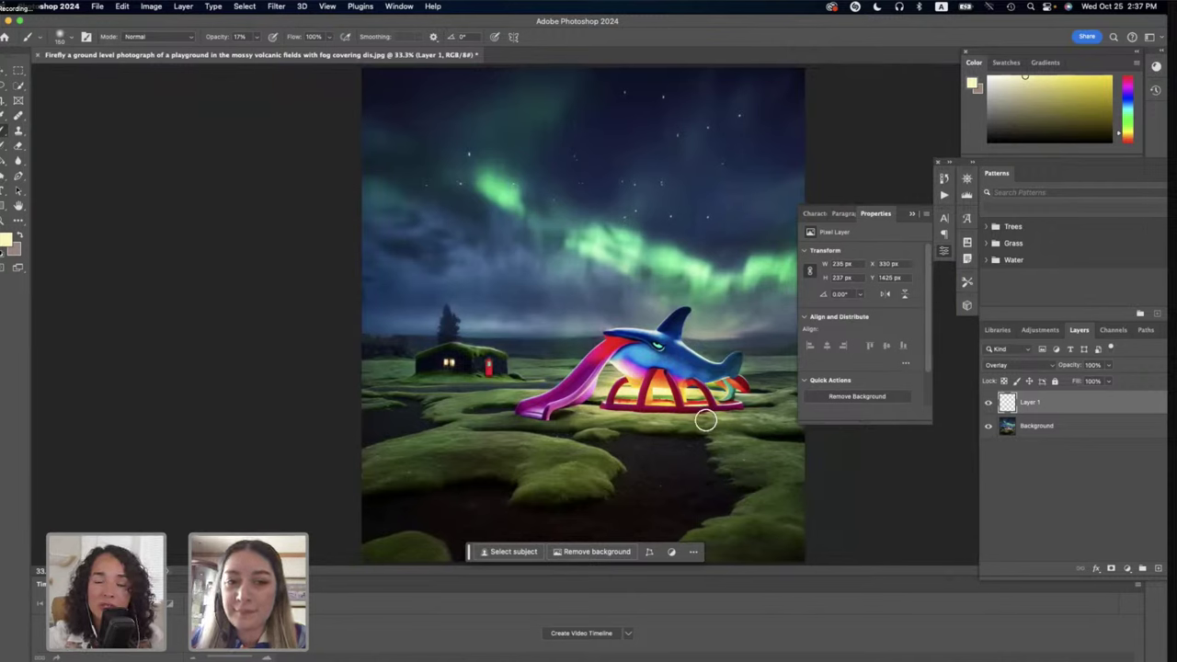
scroll(724, 440, "up", 1)
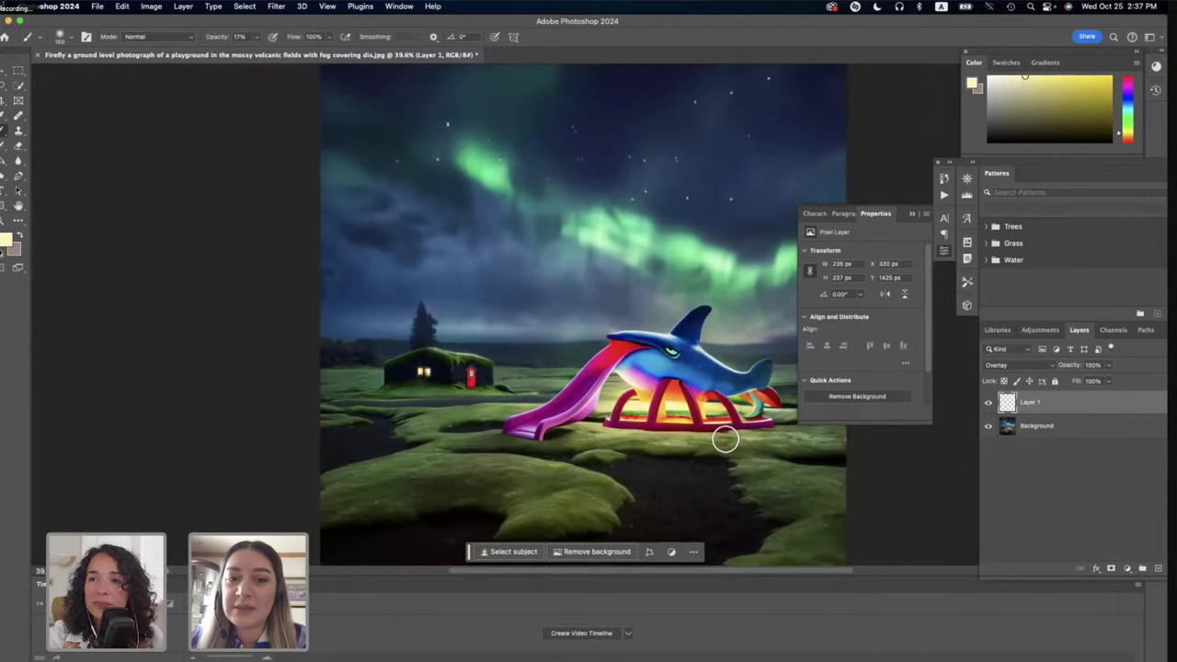
scroll(722, 438, "up", 1)
scroll(722, 437, "up", 2)
scroll(722, 438, "left", 2)
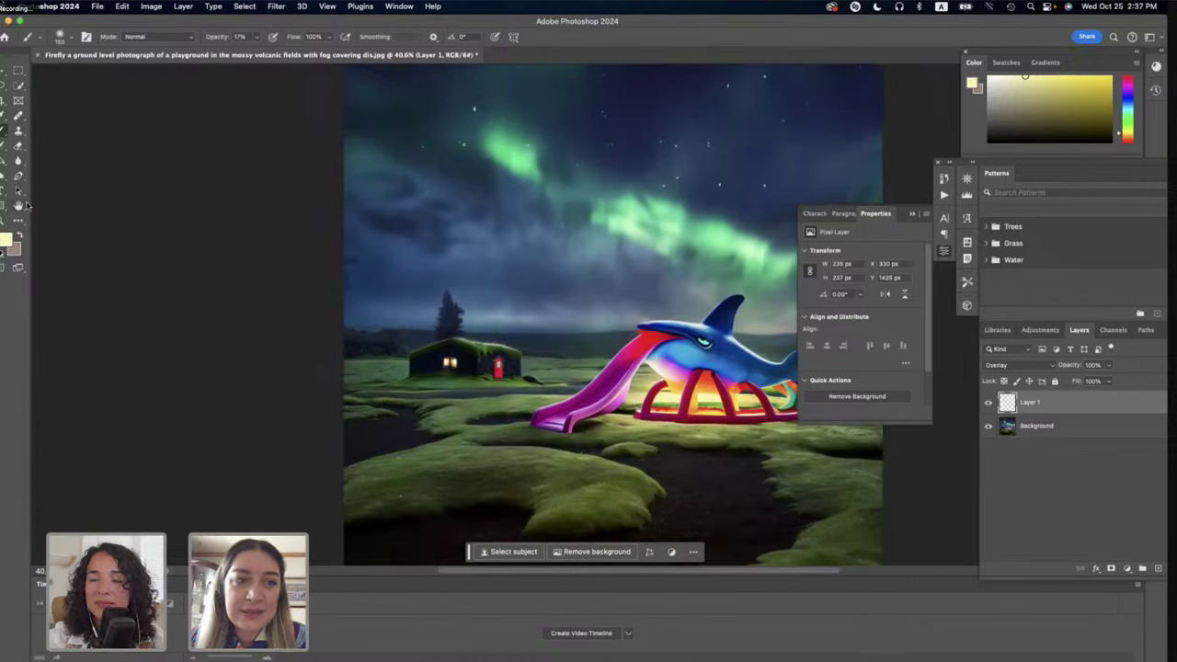
Activate the Healing Brush and make the Background layer the one being retouched.
left_click(20, 117)
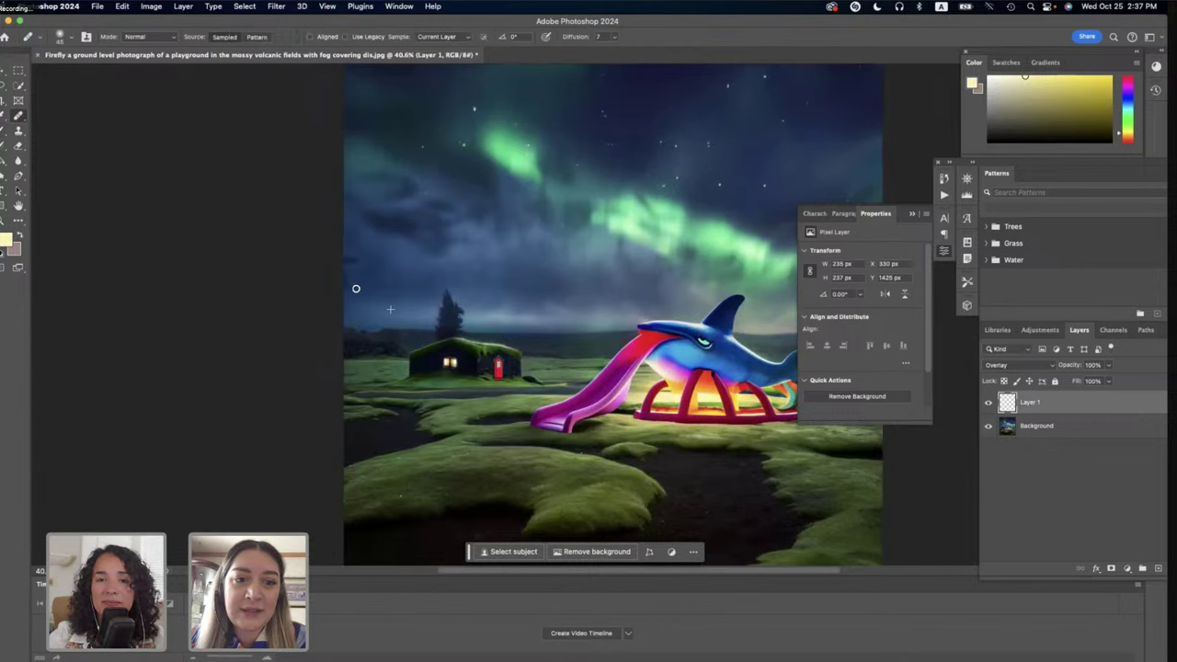
left_click(1085, 432)
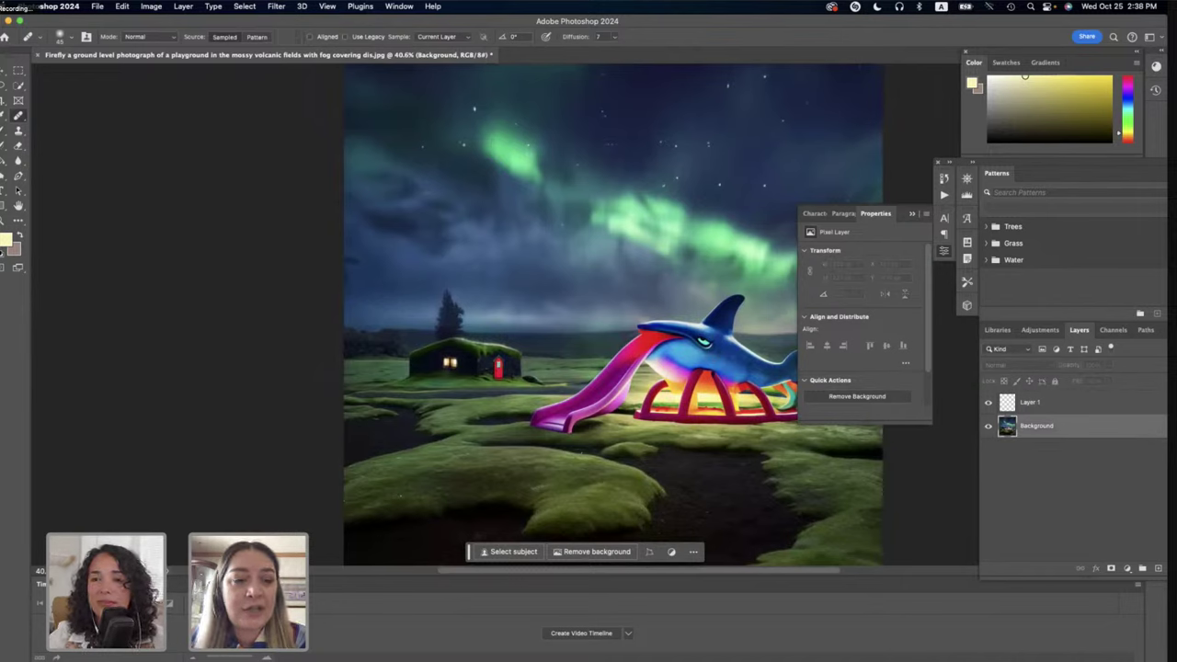
Switch to Finder and open the Icelandic fantasy playground .psd from today's files on the Desktop in Photoshop.
key("super+Tab")
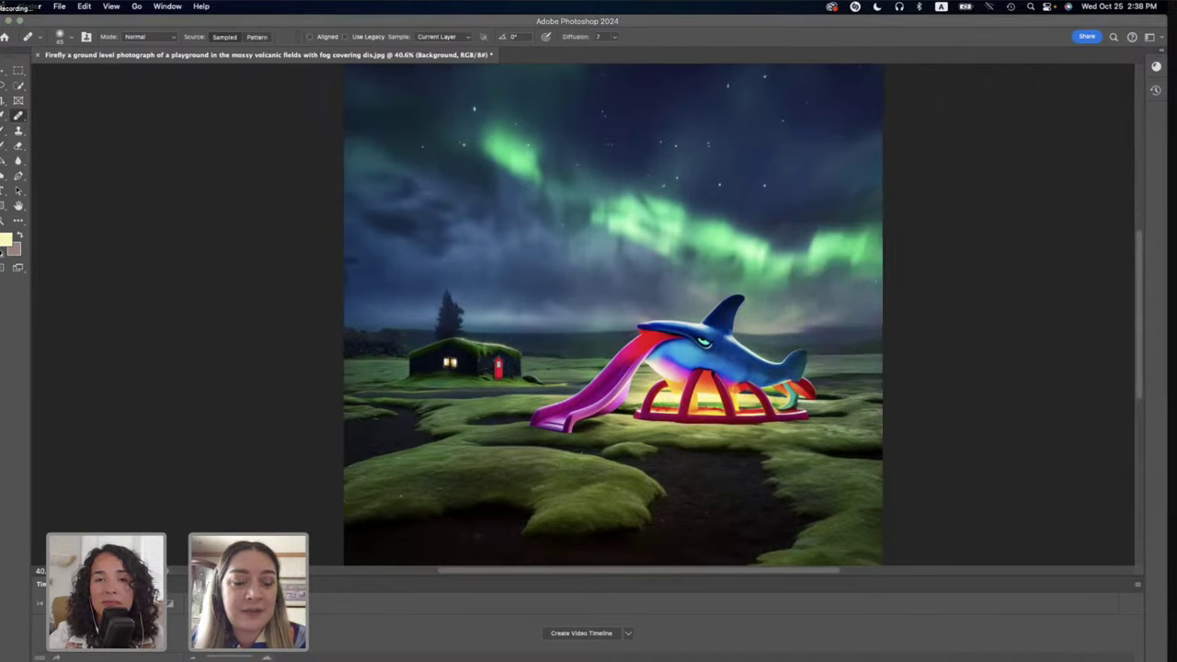
key("super+n")
left_click(79, 374)
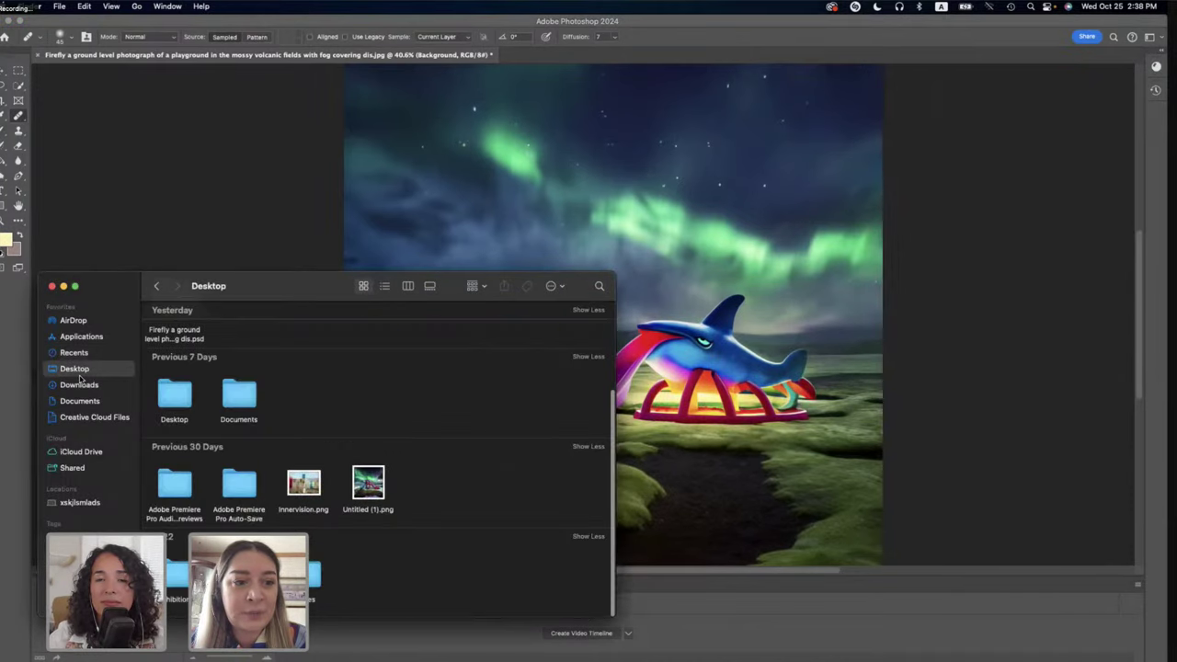
scroll(427, 504, "up", 1)
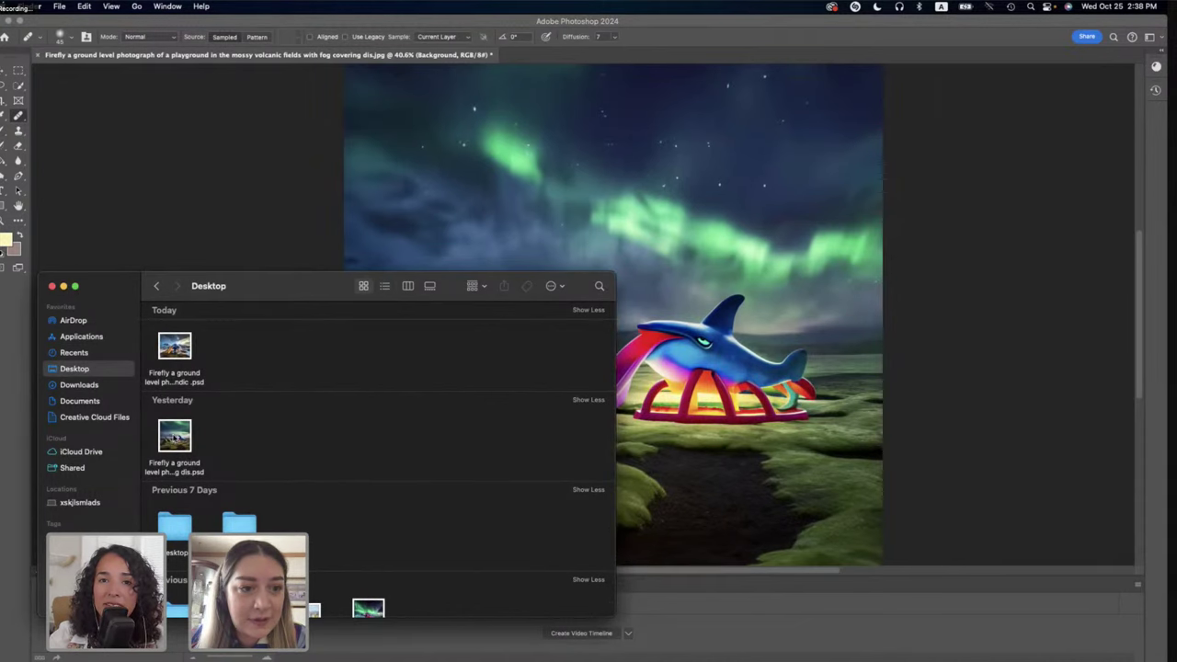
left_click(178, 350)
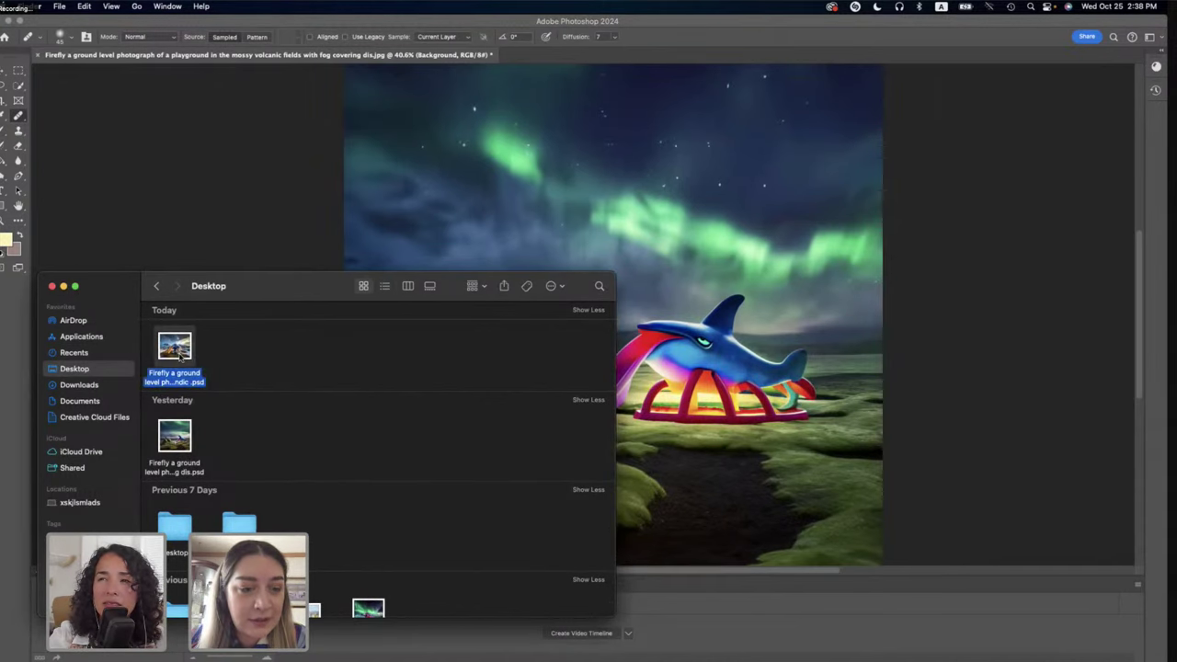
double_click(179, 359)
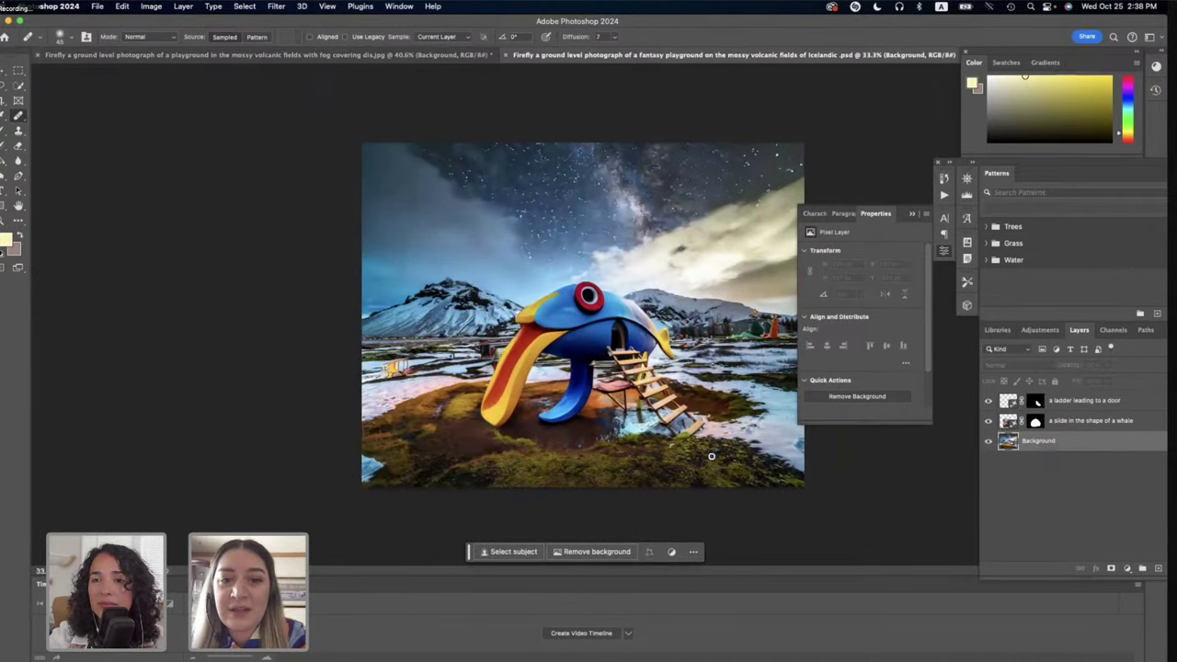
Hide the generated ladder and whale slide layers to reveal the original playground, and show the whale slide layer again.
scroll(775, 375, "up", 2)
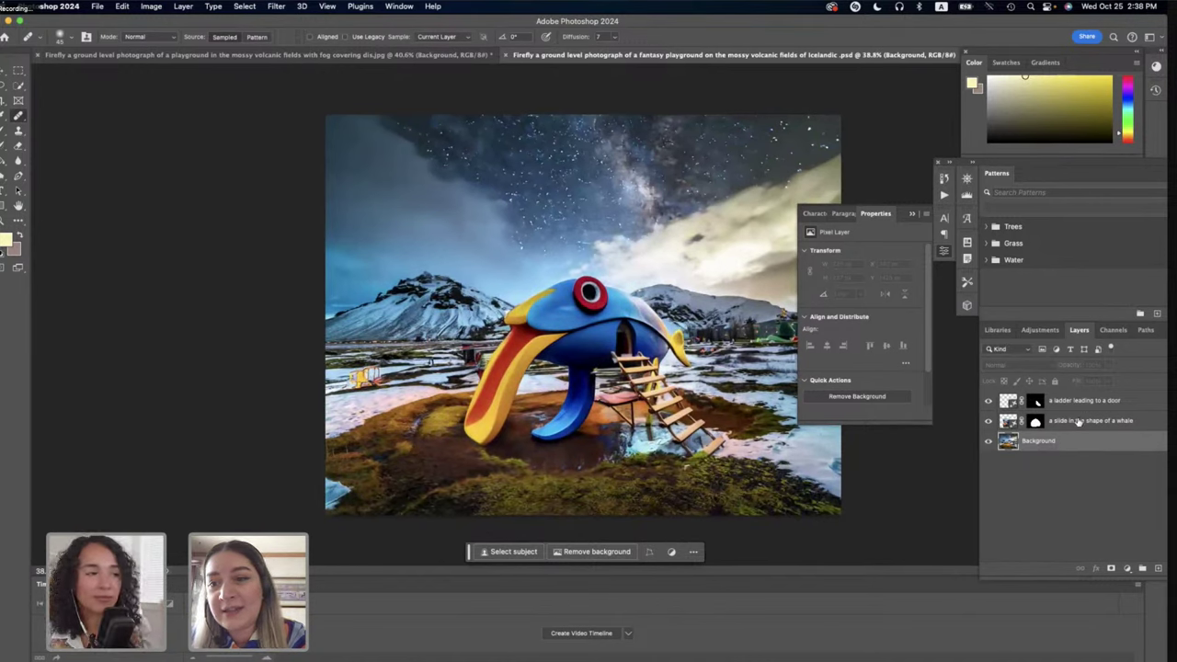
left_click(989, 422)
left_click(990, 402)
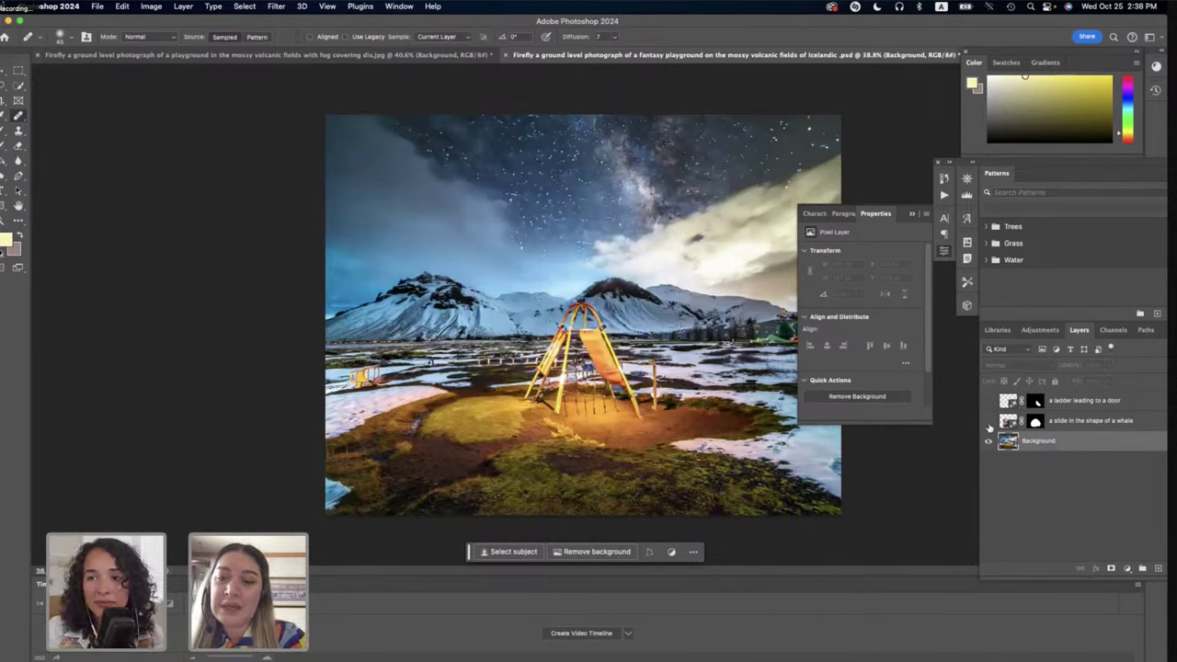
left_click(989, 422)
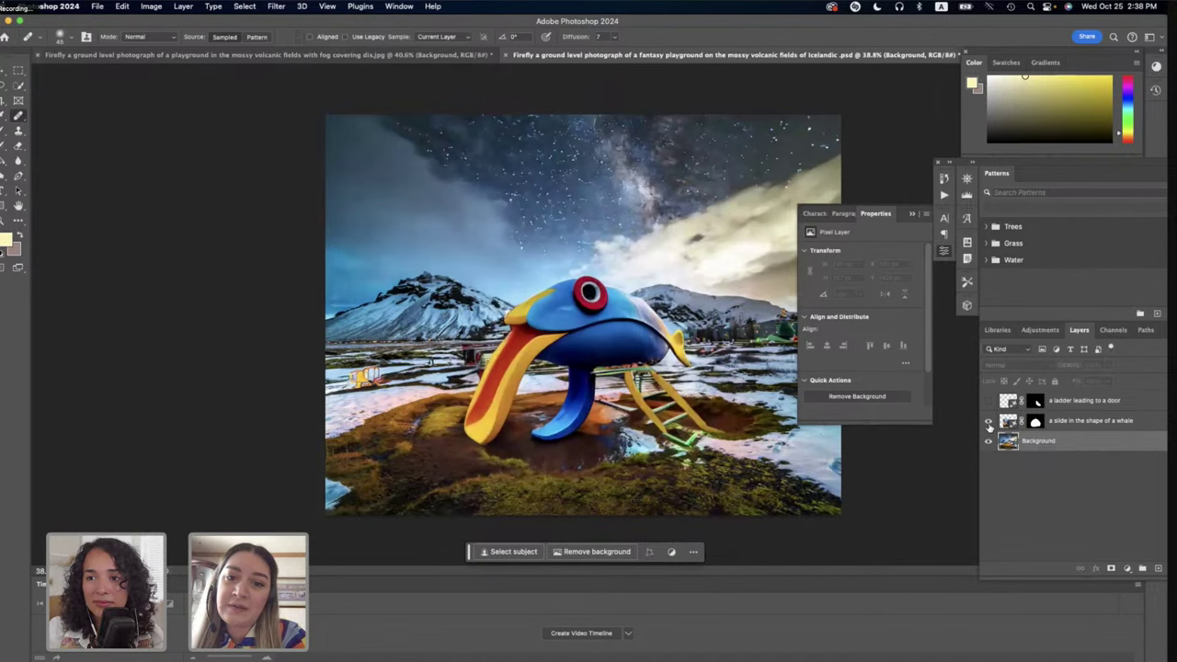
Select the whale slide layer and preview its second and third variations, returning to the first one.
left_click(1067, 420)
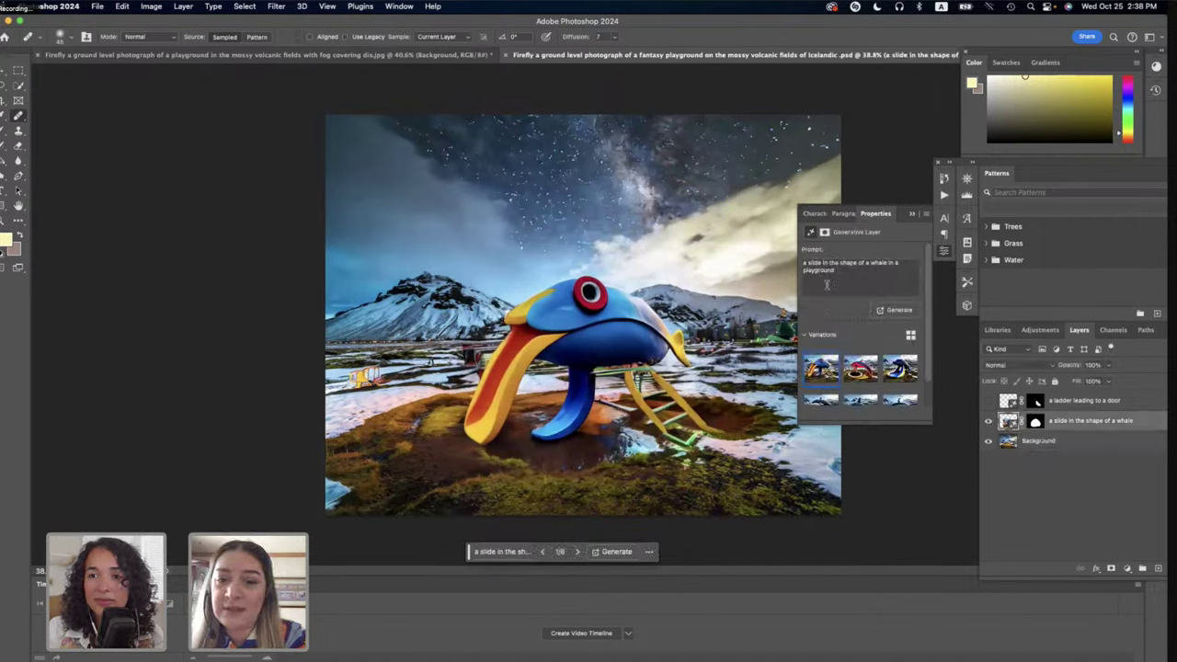
left_click(861, 368)
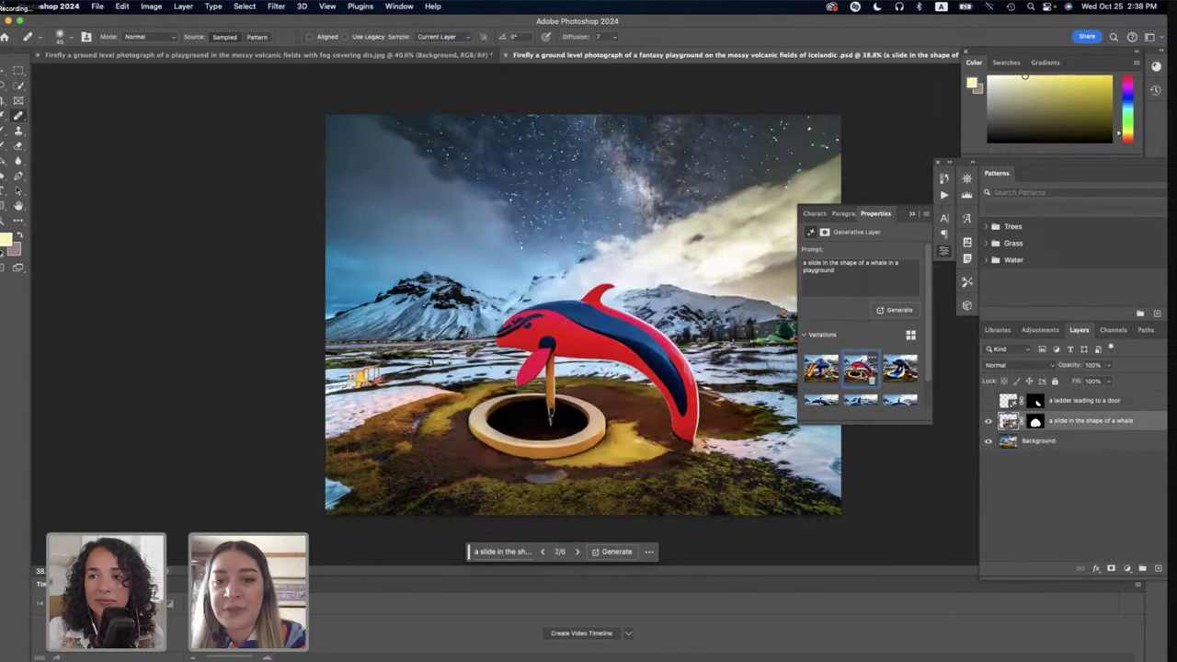
left_click(901, 368)
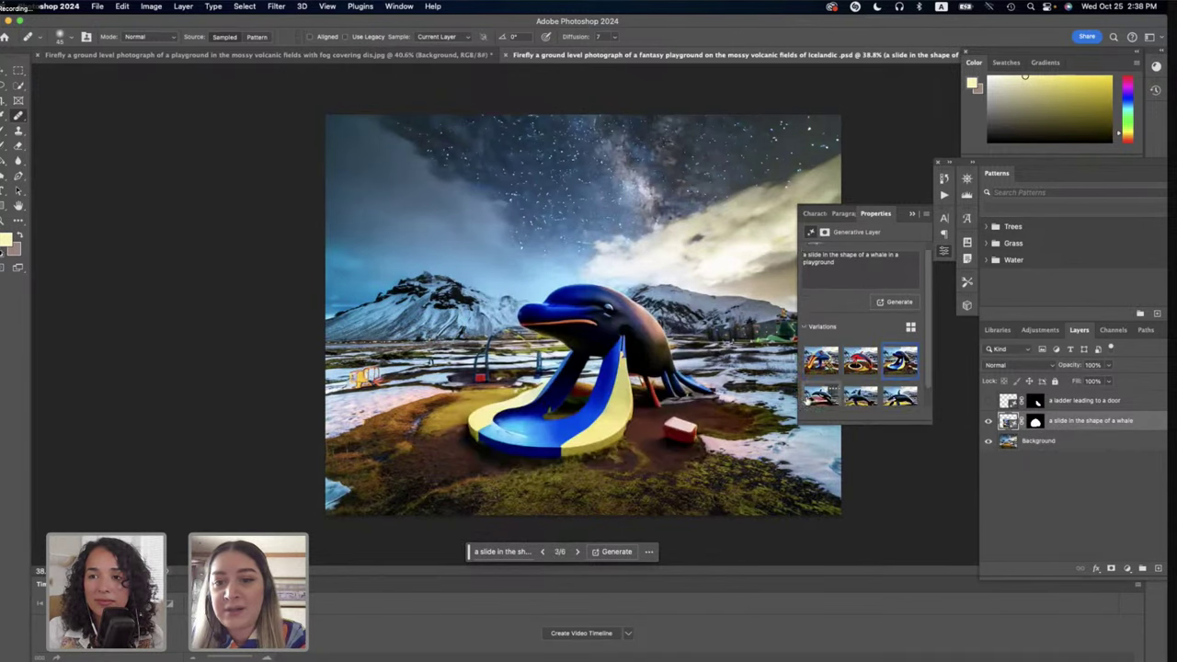
scroll(810, 368, "down", 1)
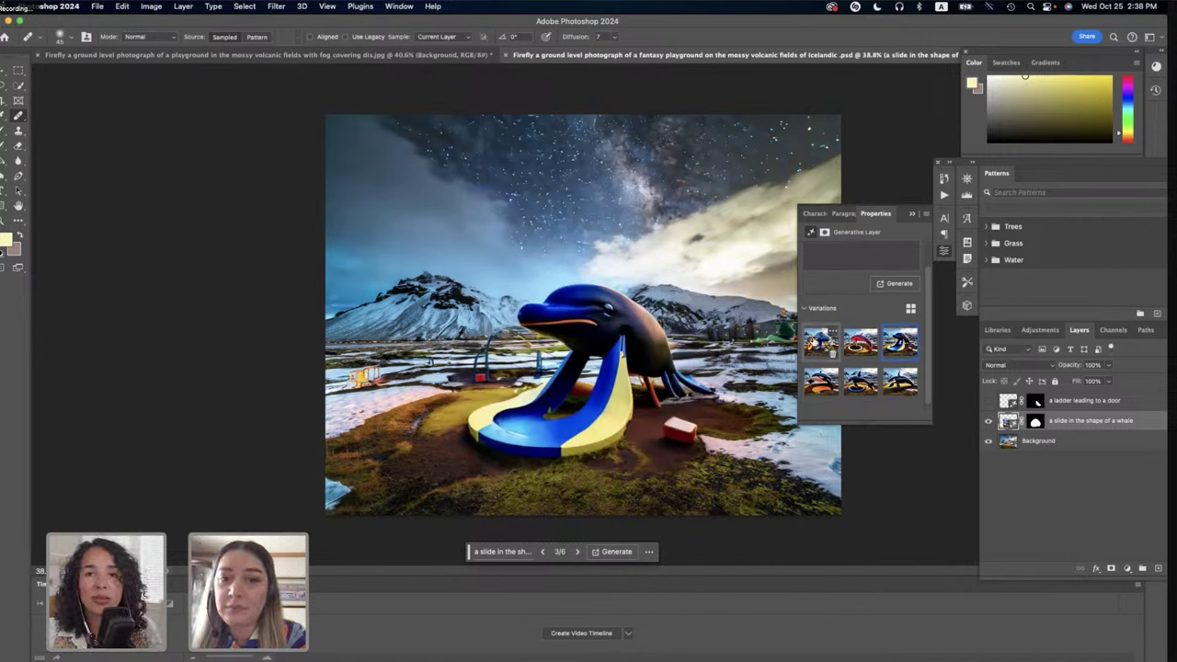
left_click(819, 344)
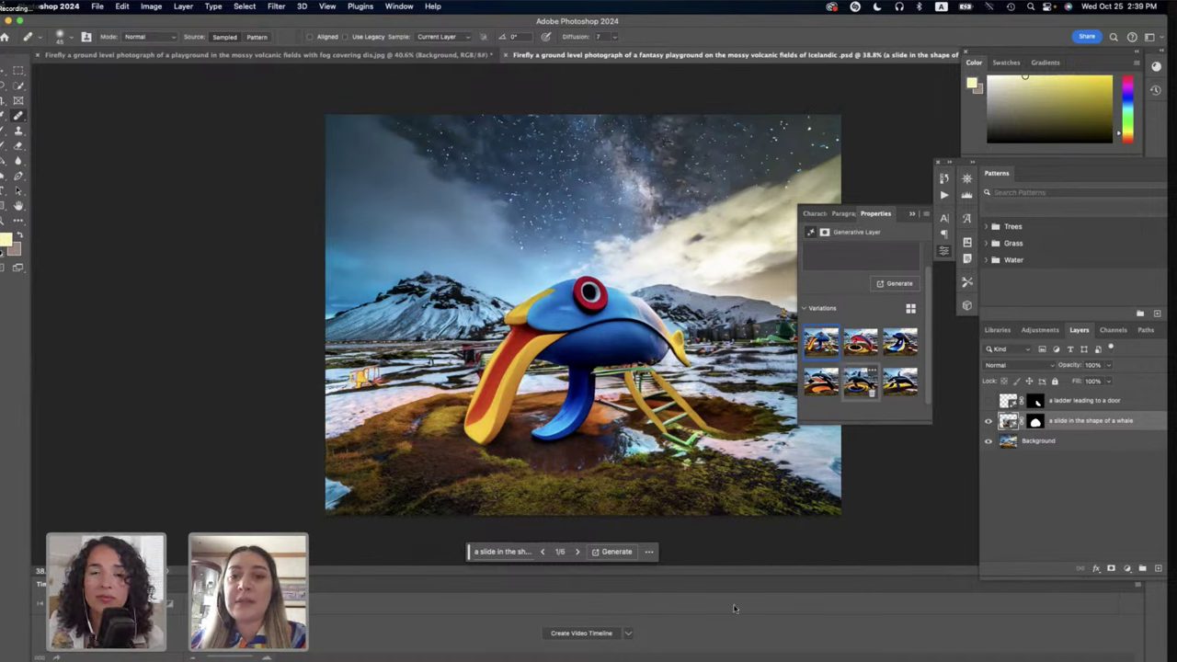
Open the whale slide prompt for editing and compare the fifth, first and second variations.
left_click(489, 554)
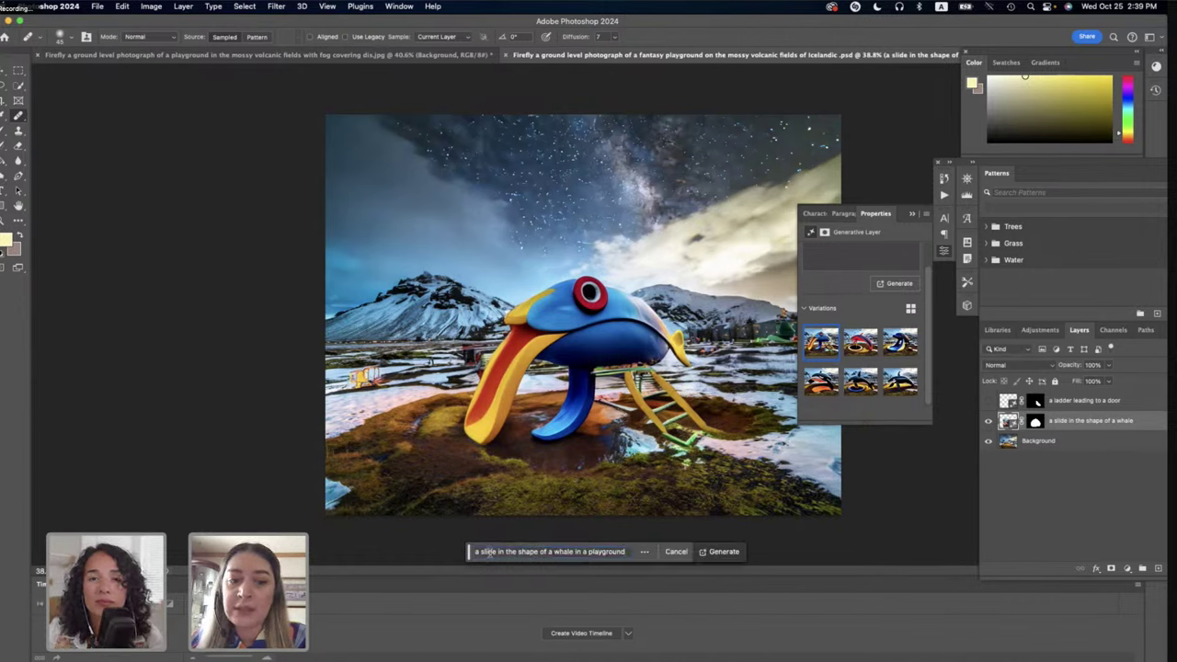
triple_click(480, 552)
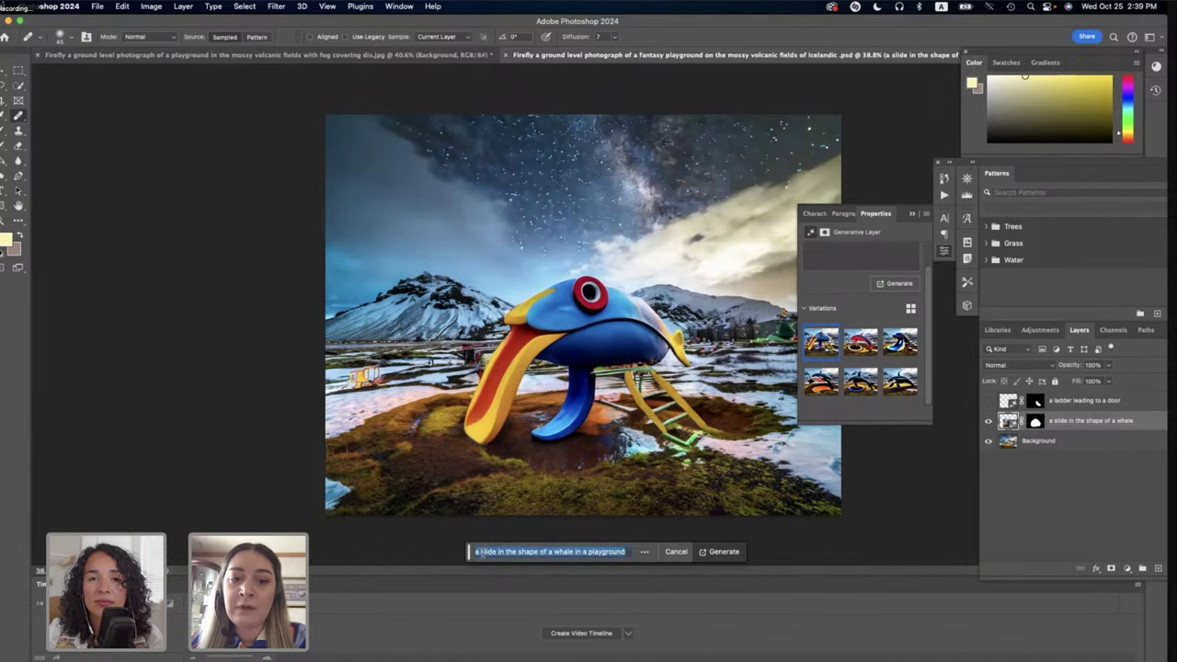
left_click(480, 552)
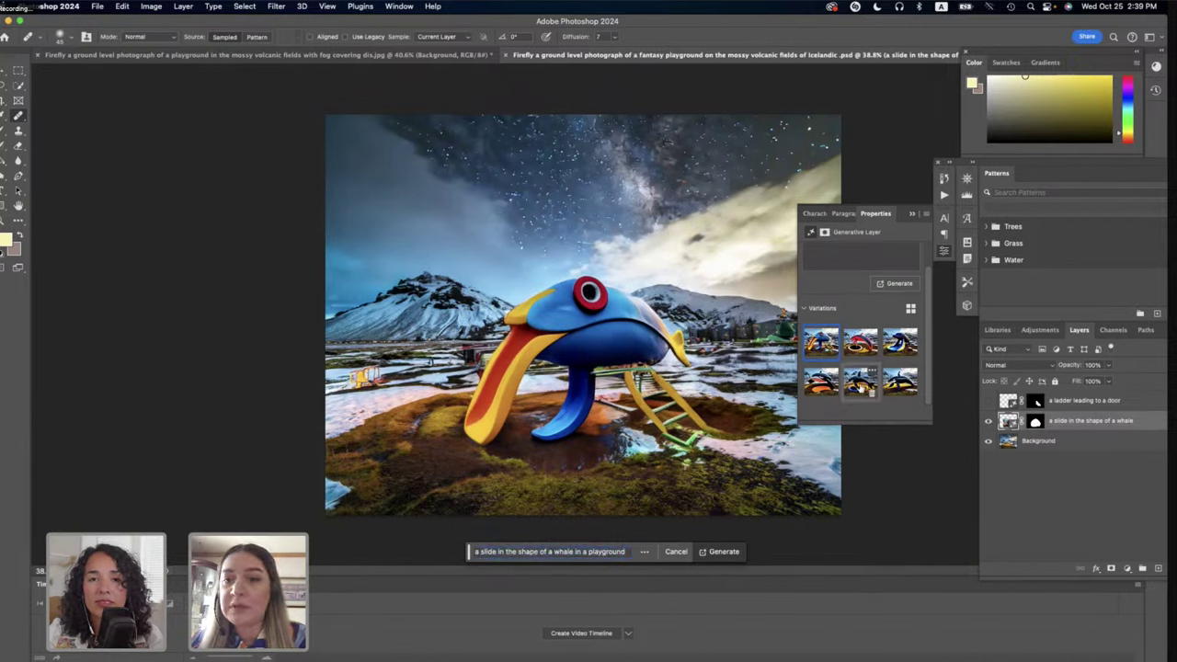
left_click(860, 383)
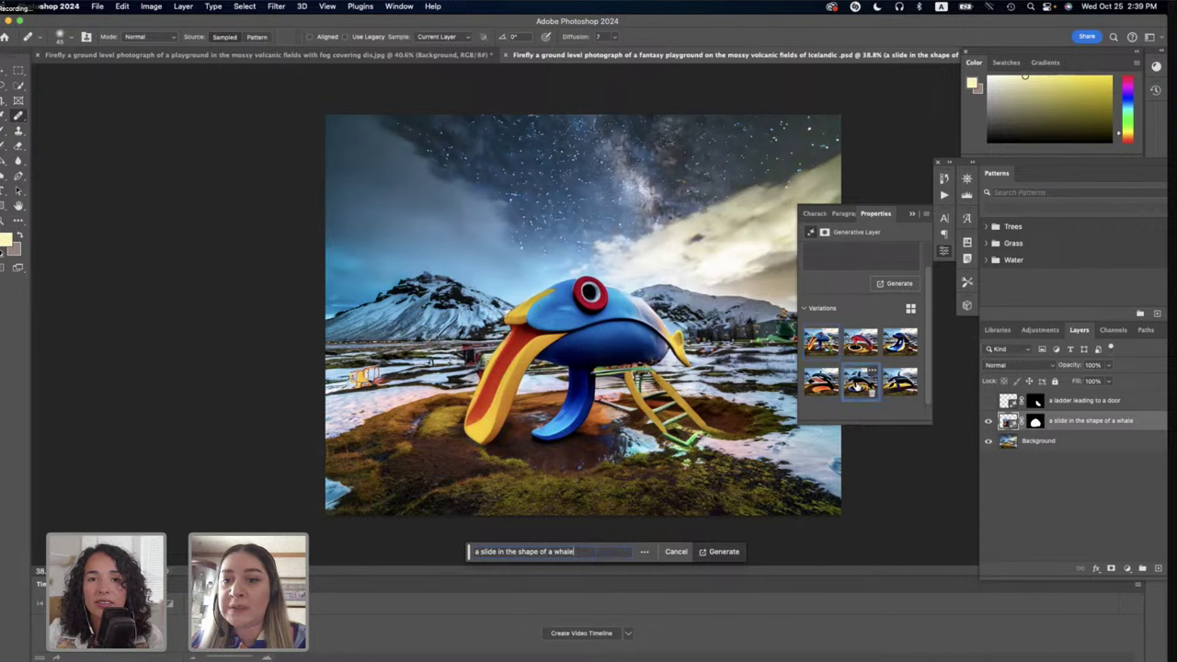
left_click(821, 345)
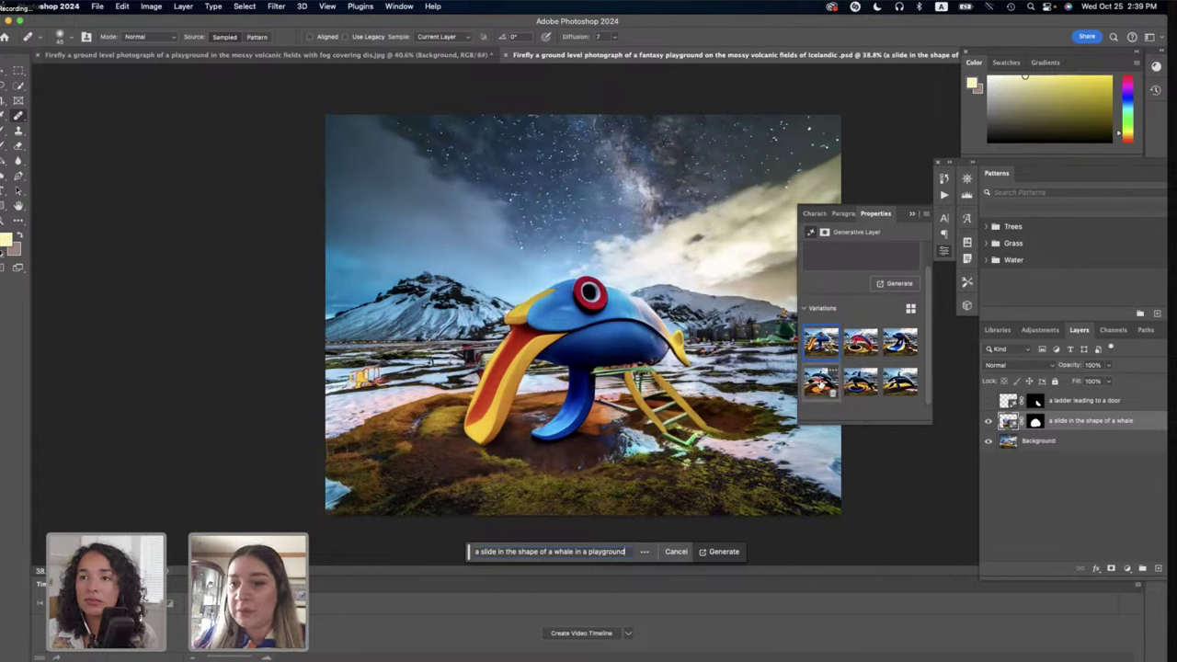
left_click(862, 347)
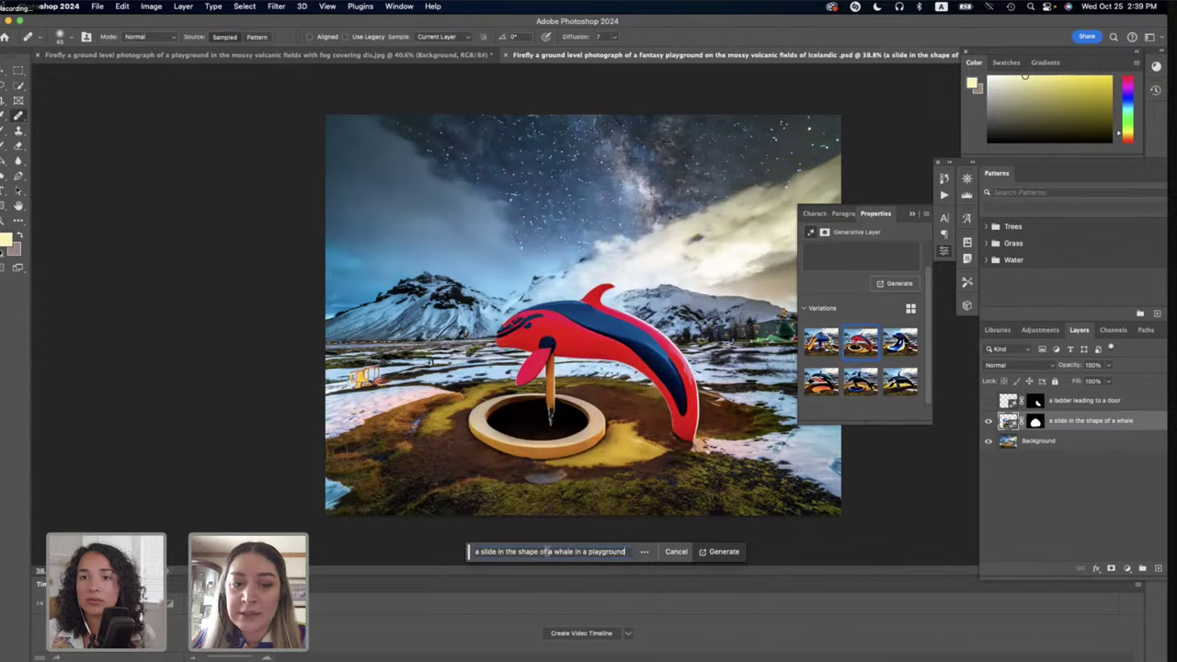
Replace "whale" with "horse" in the slide prompt and generate new variations.
triple_click(565, 552)
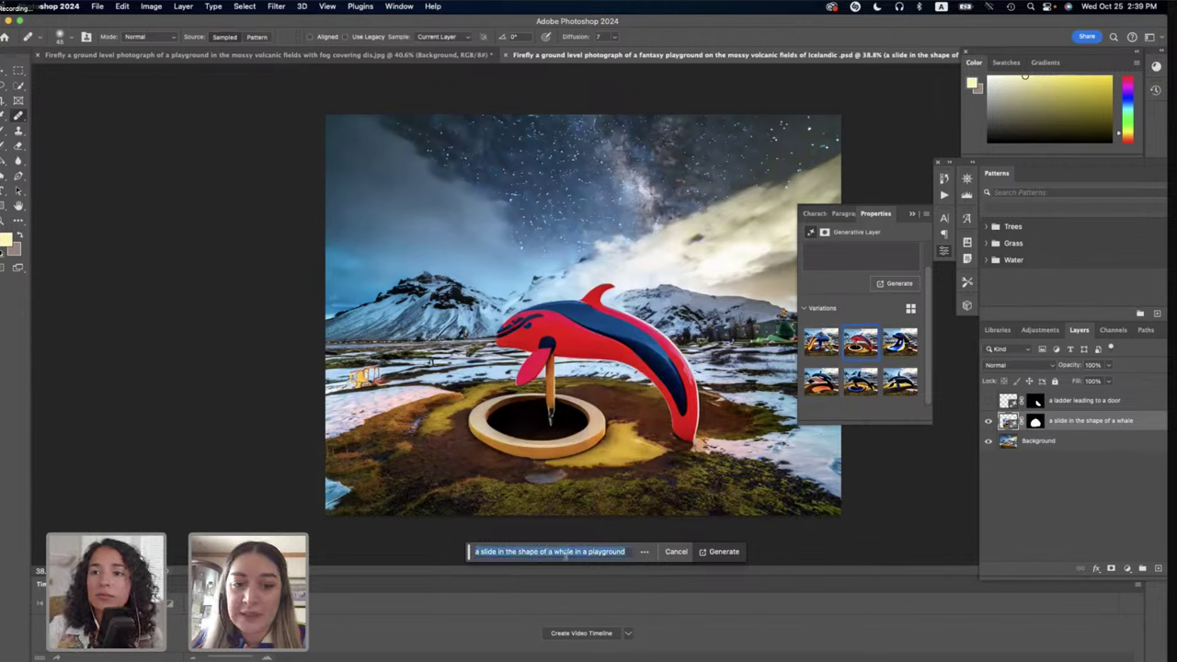
double_click(566, 552)
type("ho")
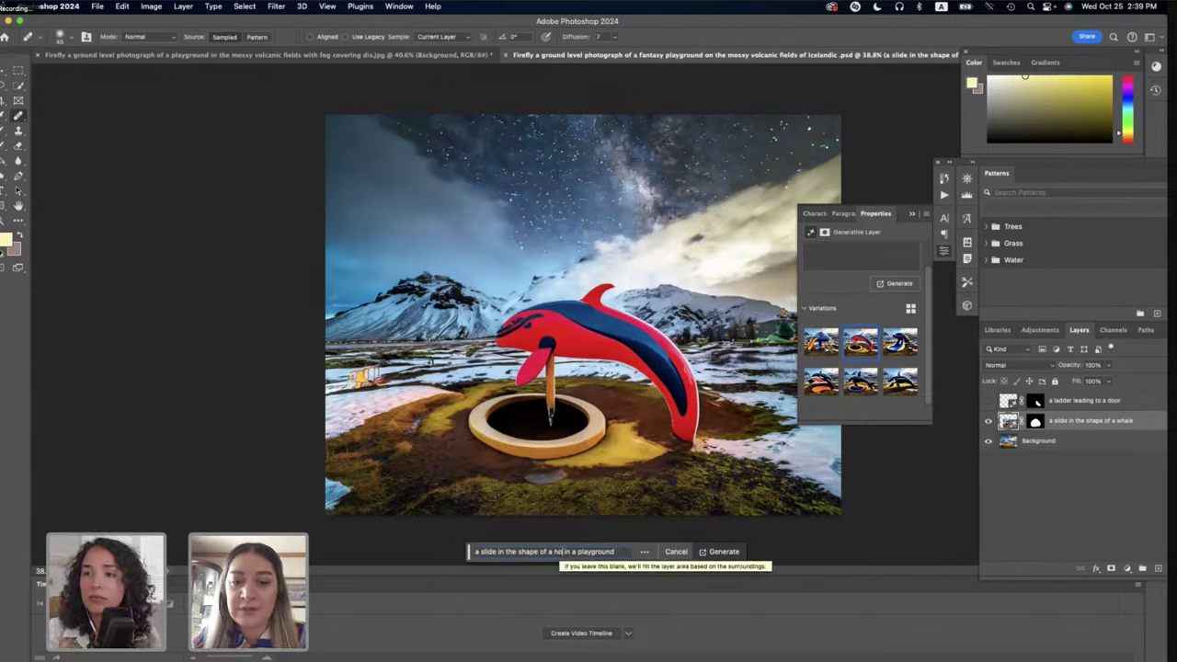
type("rse")
left_click(716, 552)
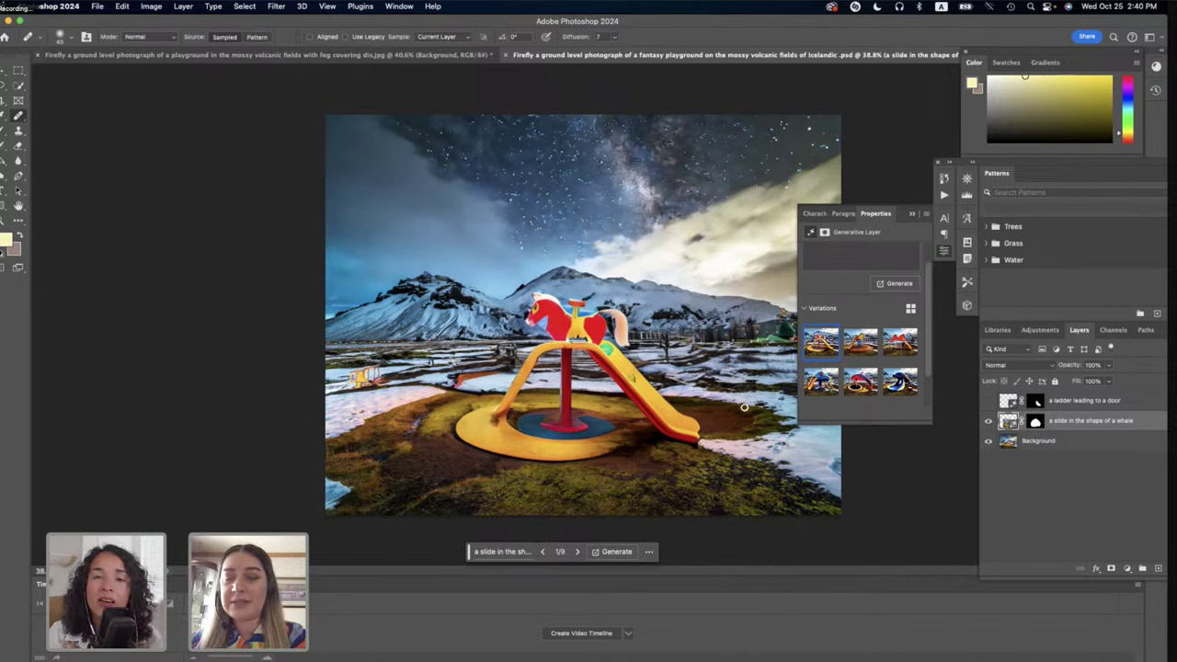
Compare the three horse slide variations and settle on the first one.
left_click(852, 351)
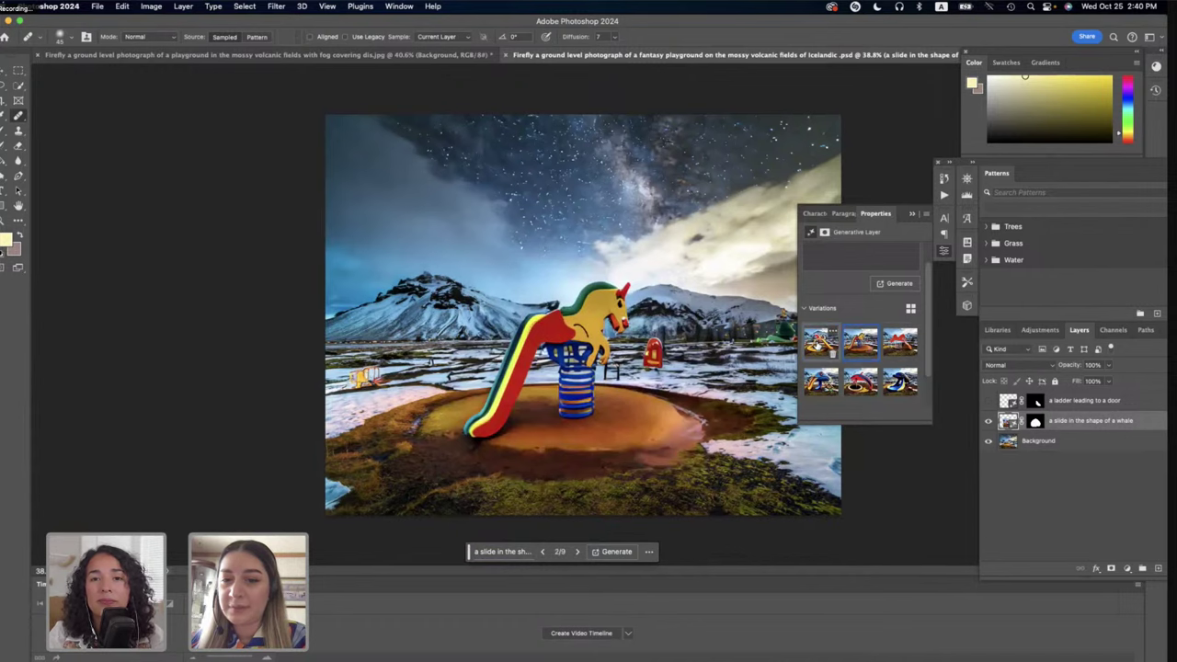
left_click(818, 342)
left_click(868, 351)
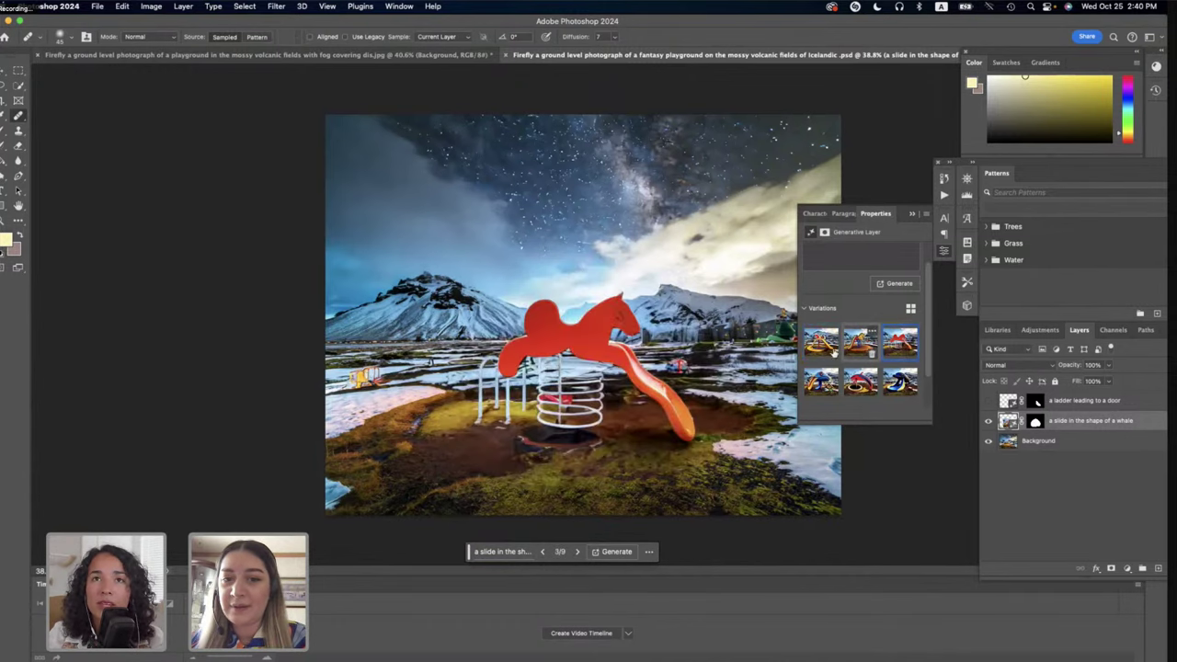
left_click(827, 345)
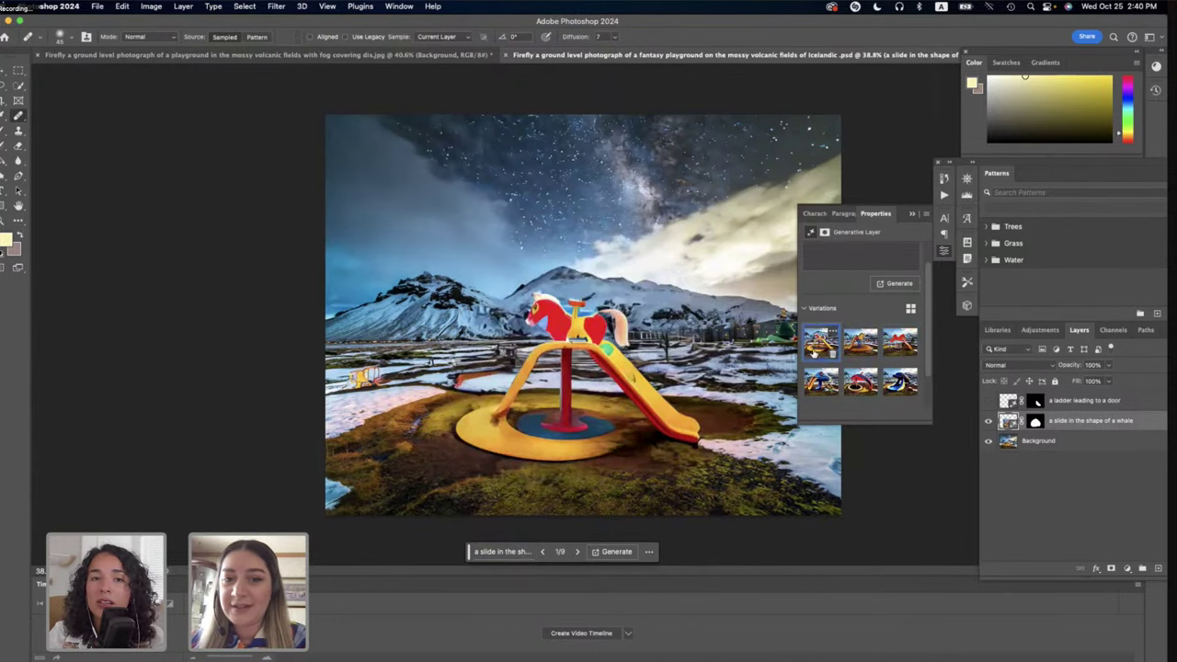
Open the horse slide prompt for editing and switch the keyboard input source to Persian – Legacy.
left_click(513, 552)
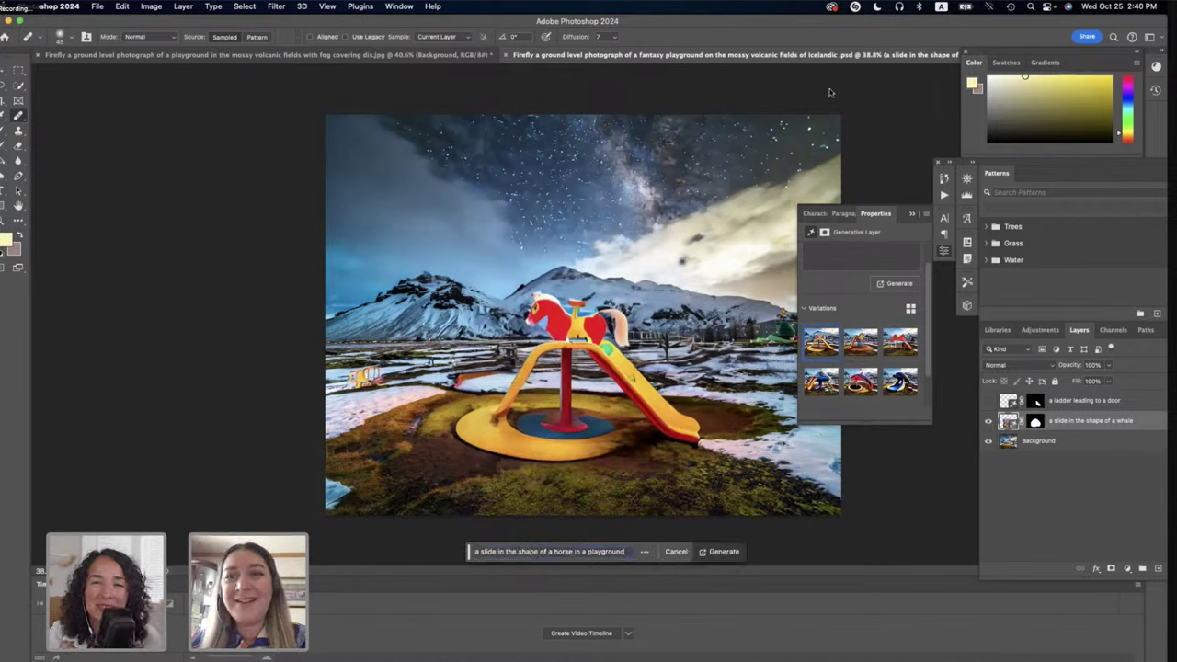
left_click(942, 7)
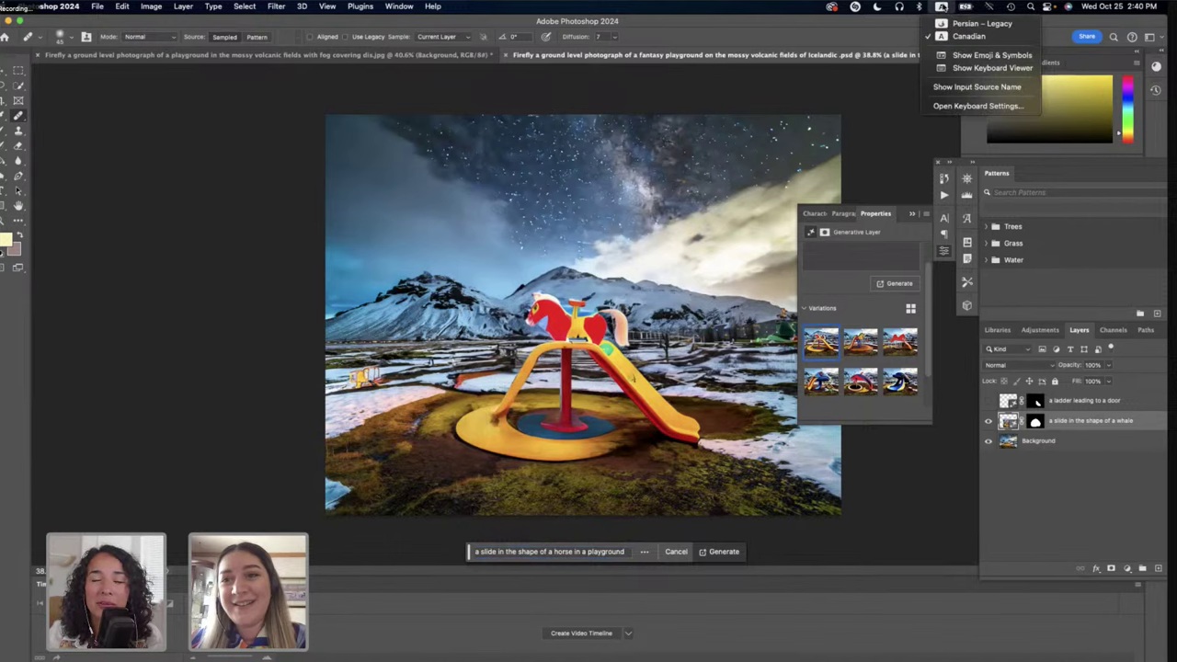
left_click(948, 25)
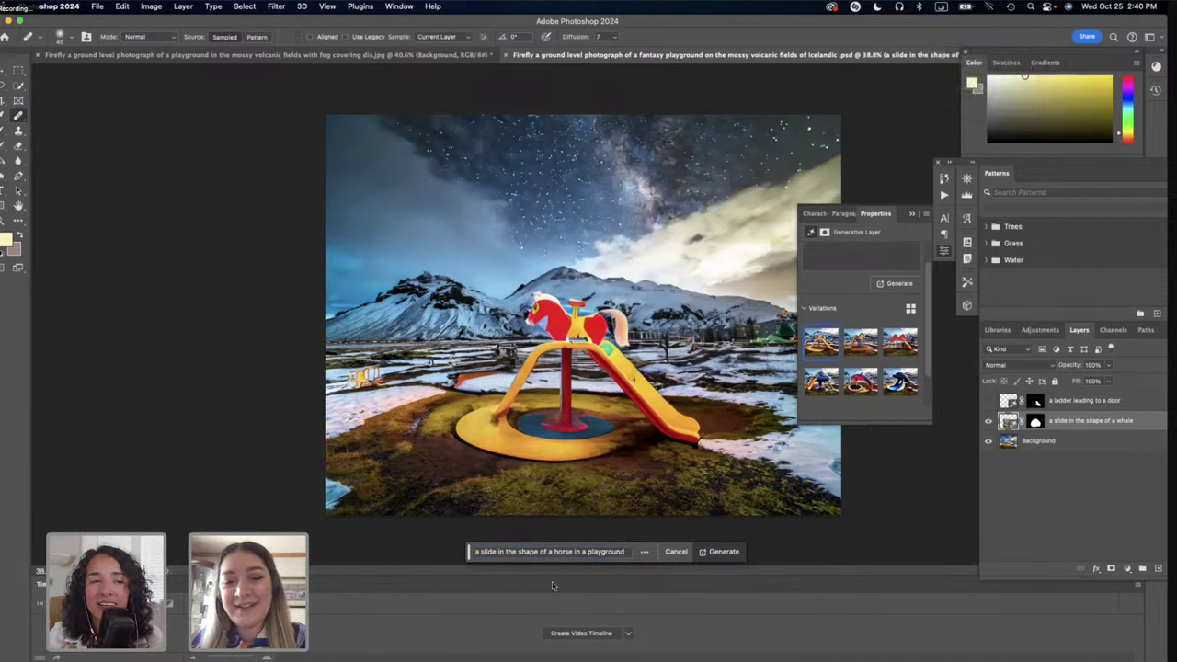
Replace the slide prompt with the Persian text "سرسره به شکل اسب" and generate new variations.
triple_click(550, 552)
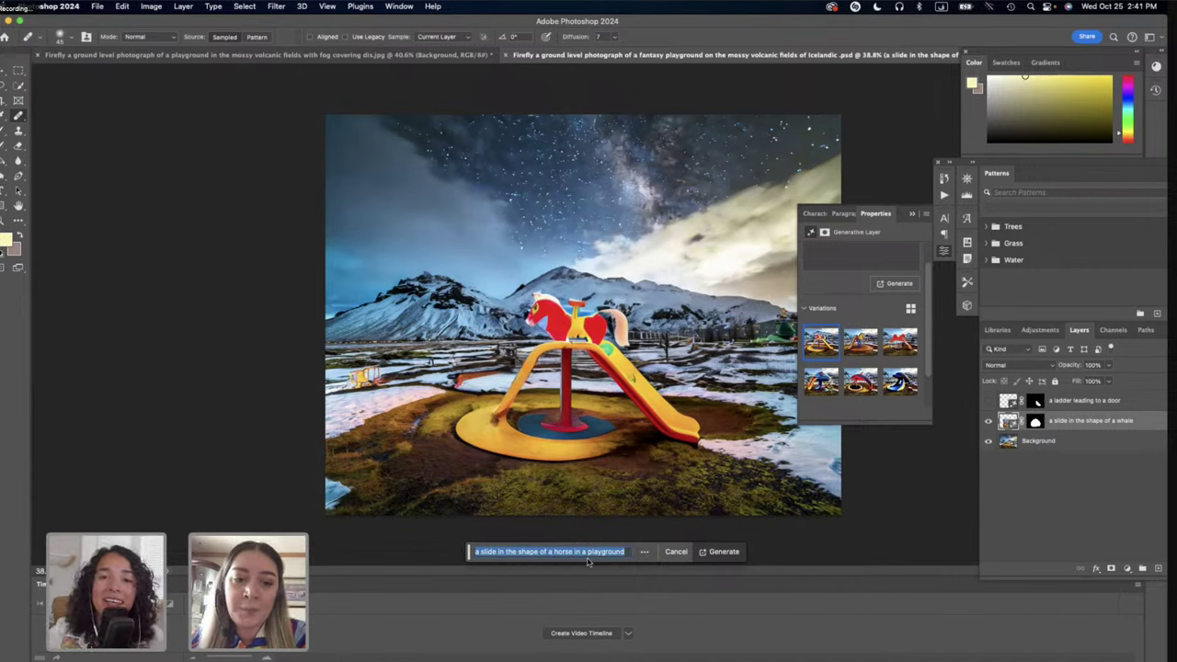
key("BackSpace")
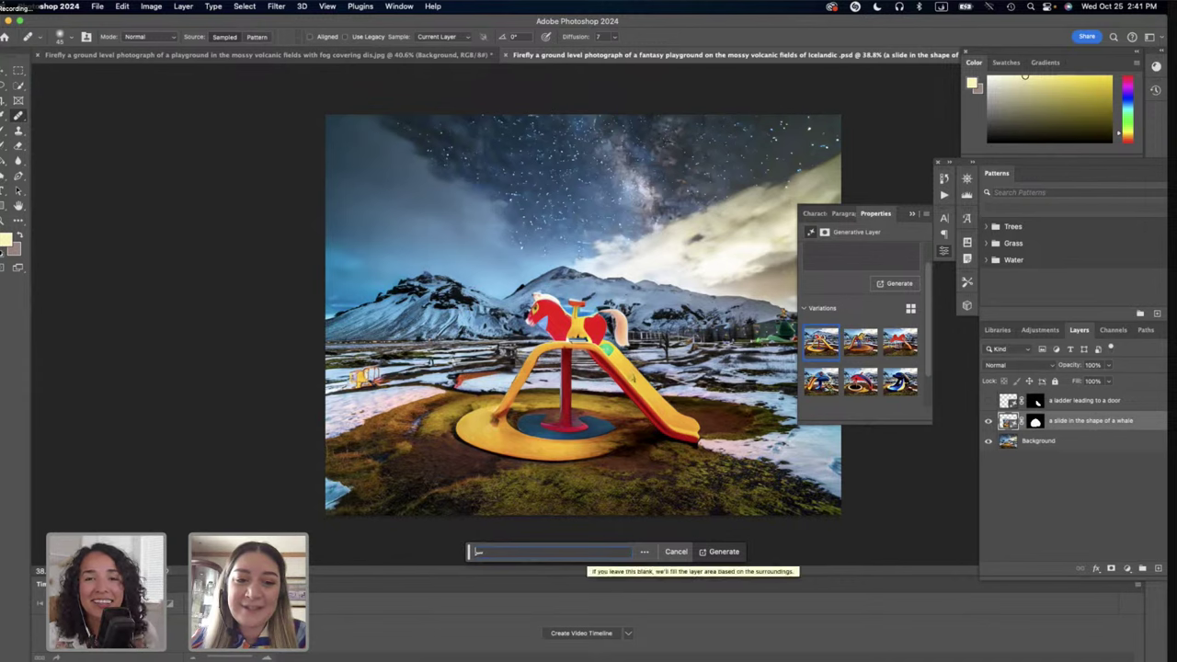
type("a swing")
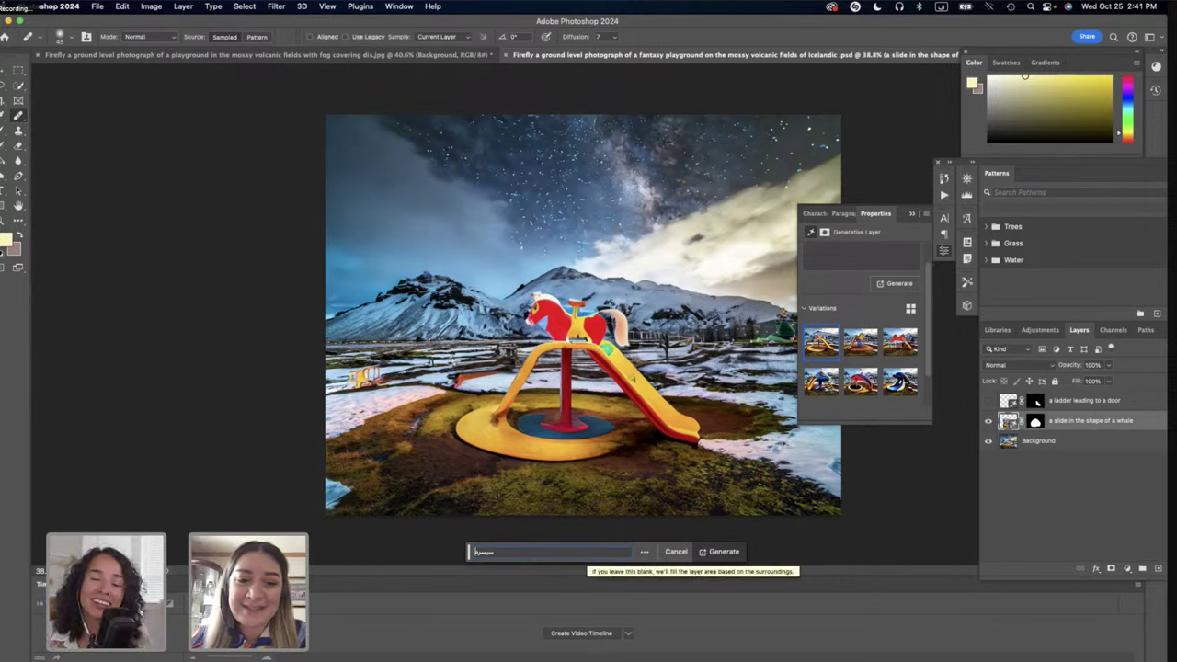
type(" se")
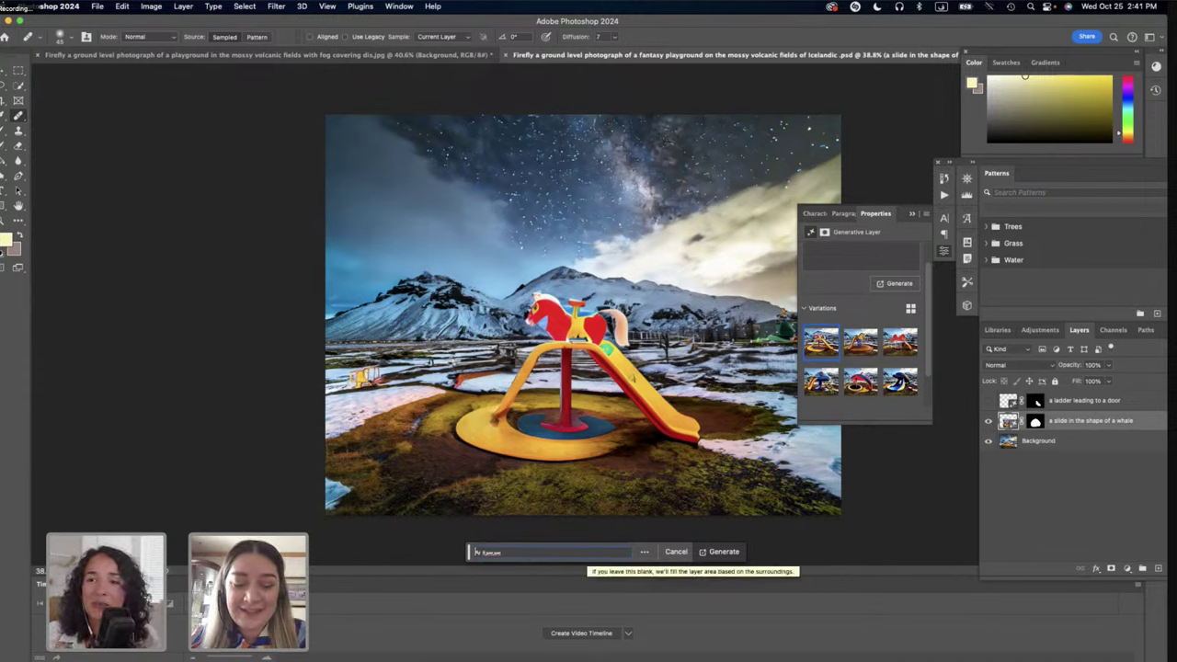
type("t in")
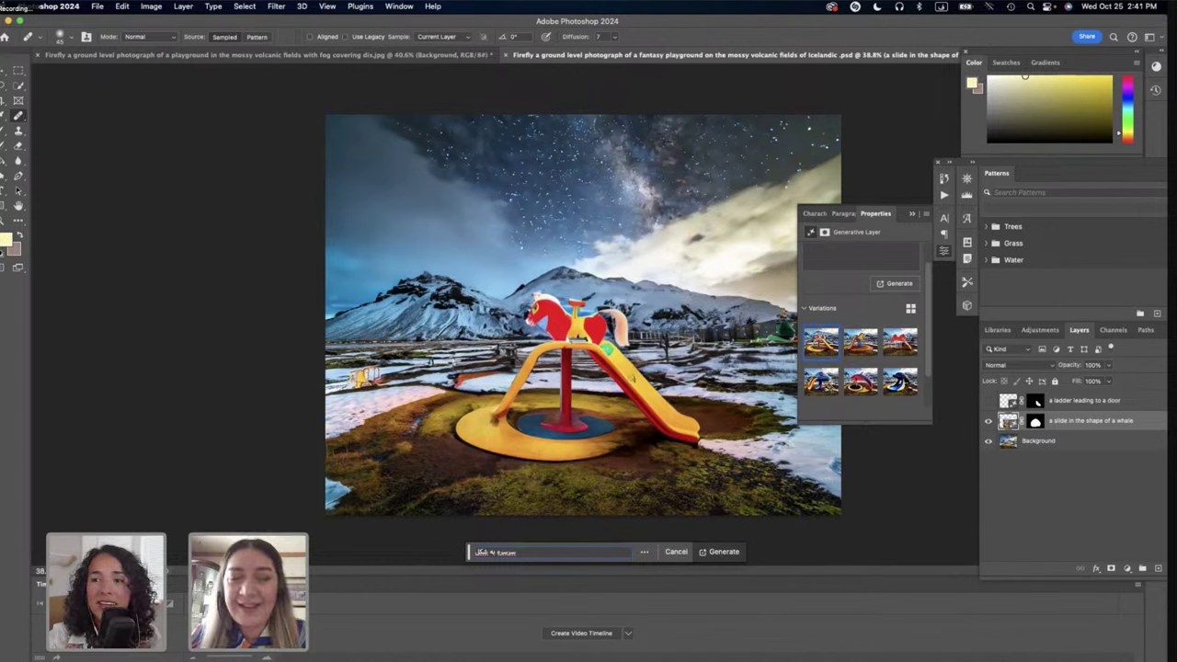
type("of a")
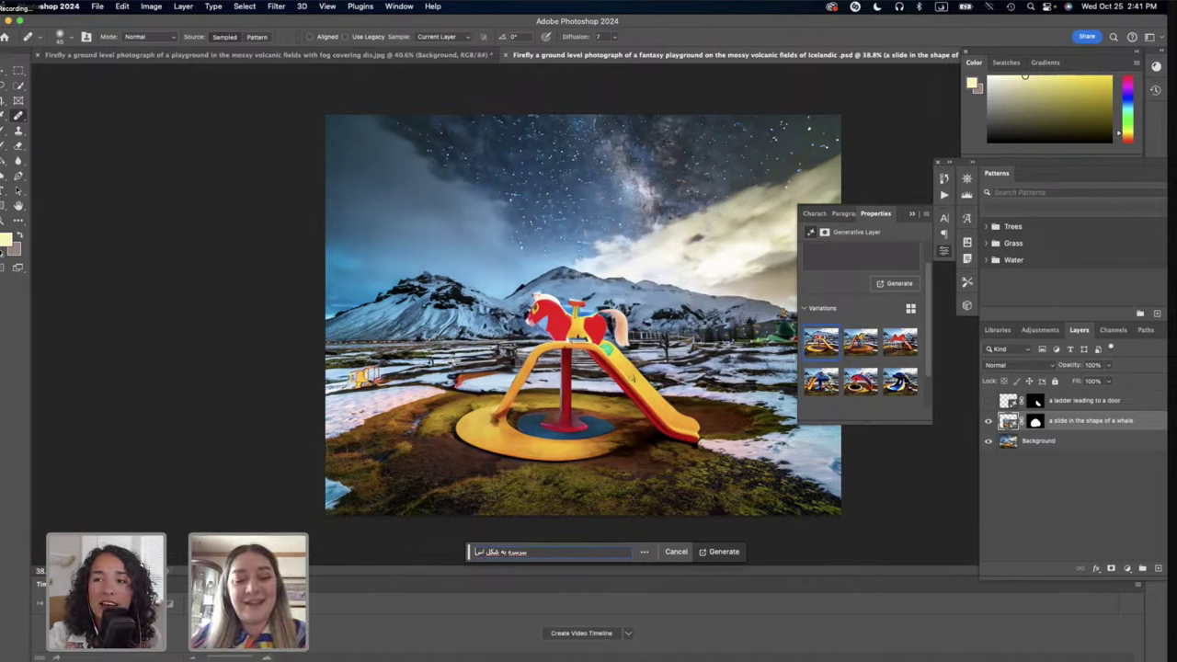
left_click(709, 552)
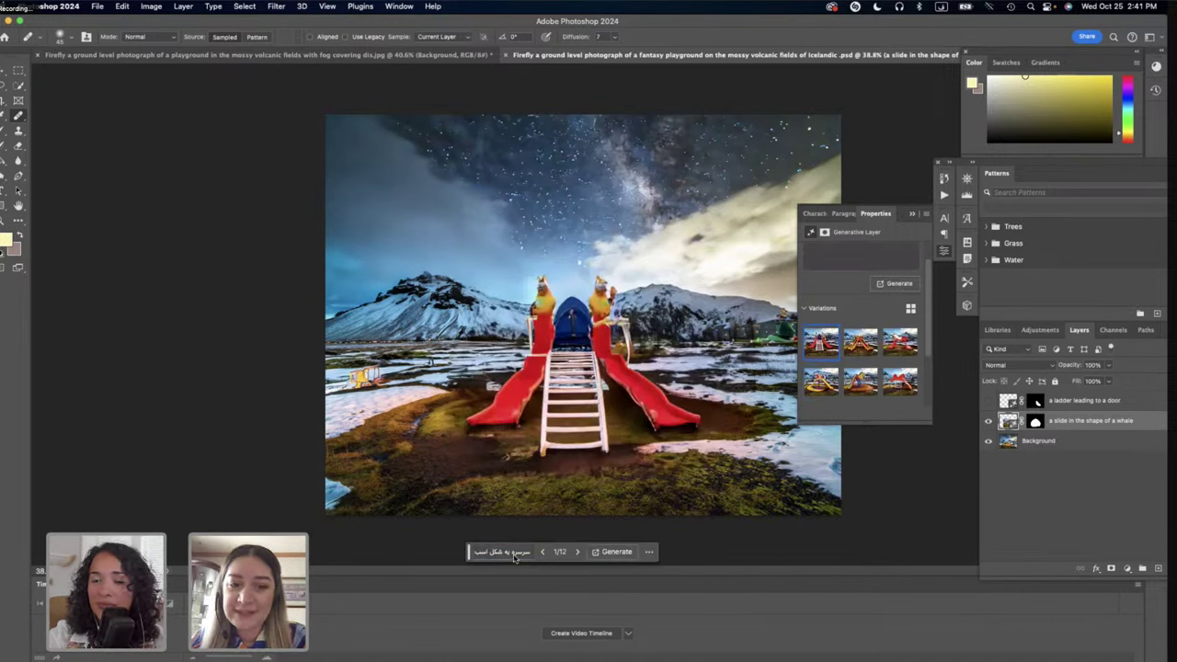
Review the second and third variations from the Persian prompt and look through the layer's older variations.
left_click(856, 339)
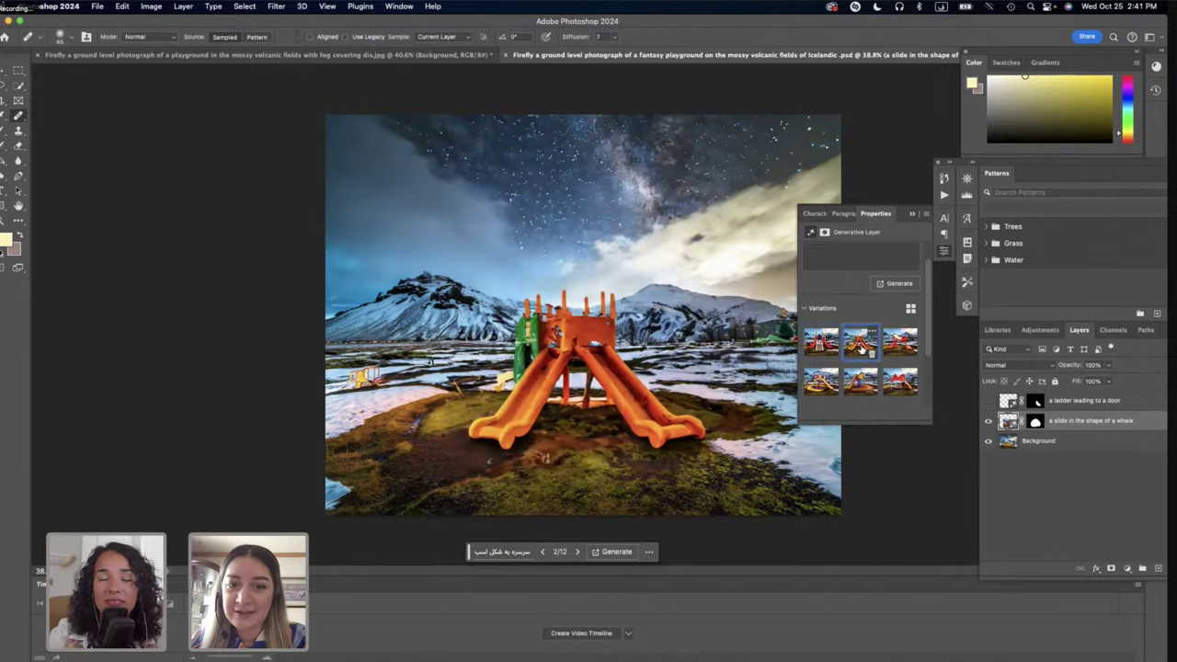
left_click(891, 346)
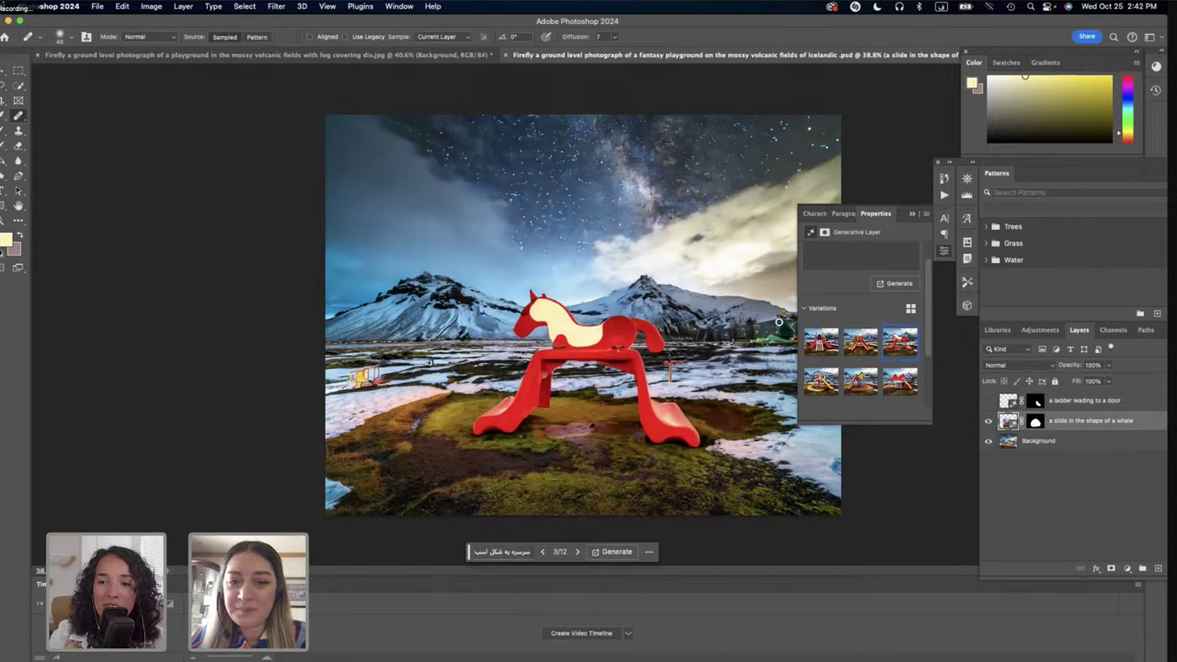
scroll(828, 368, "down", 3)
scroll(827, 367, "down", 1)
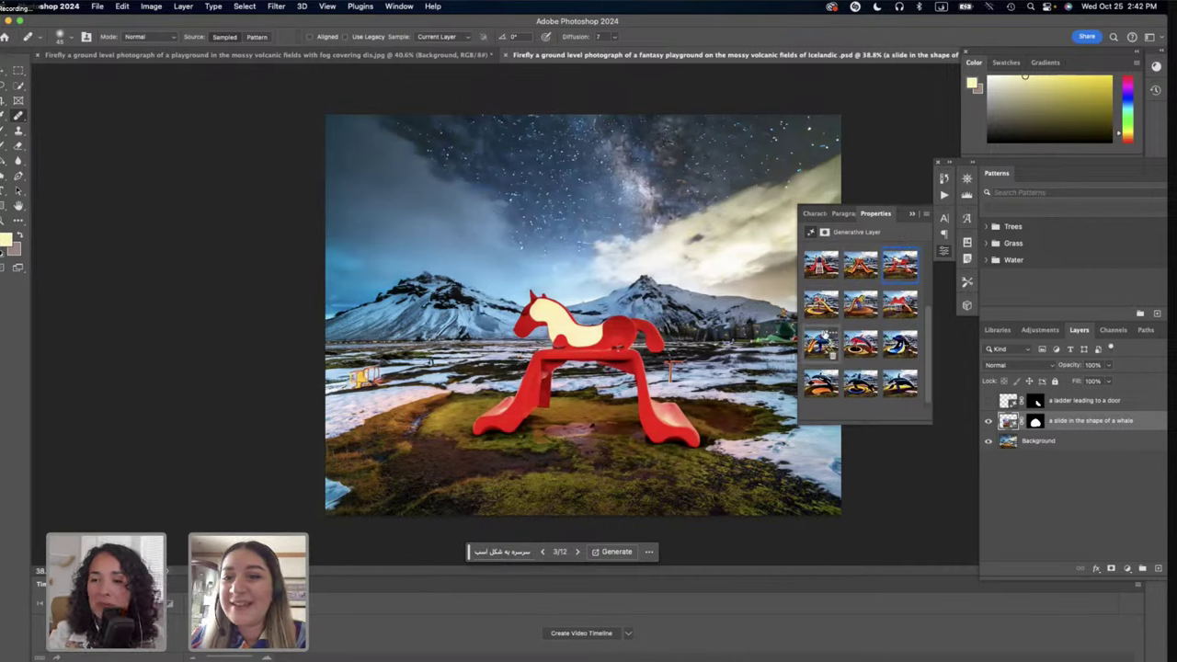
Restore the blue whale slide with the yellow and red chute, and show the "a ladder leading to a door" layer.
left_click(824, 345)
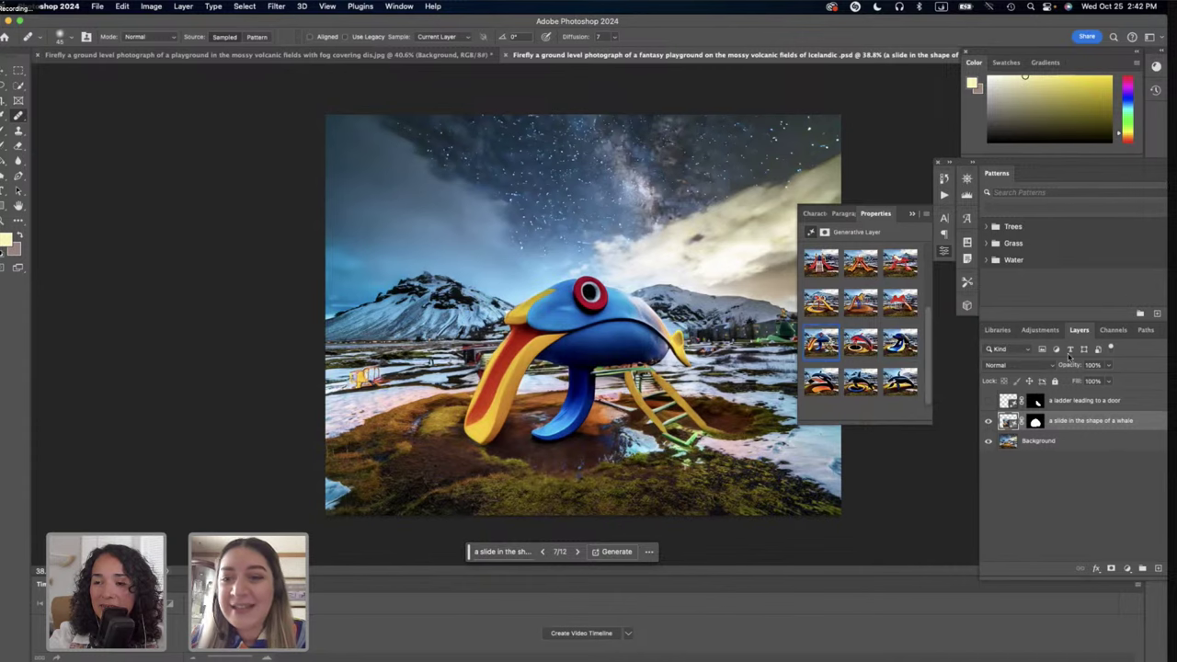
left_click(1083, 403)
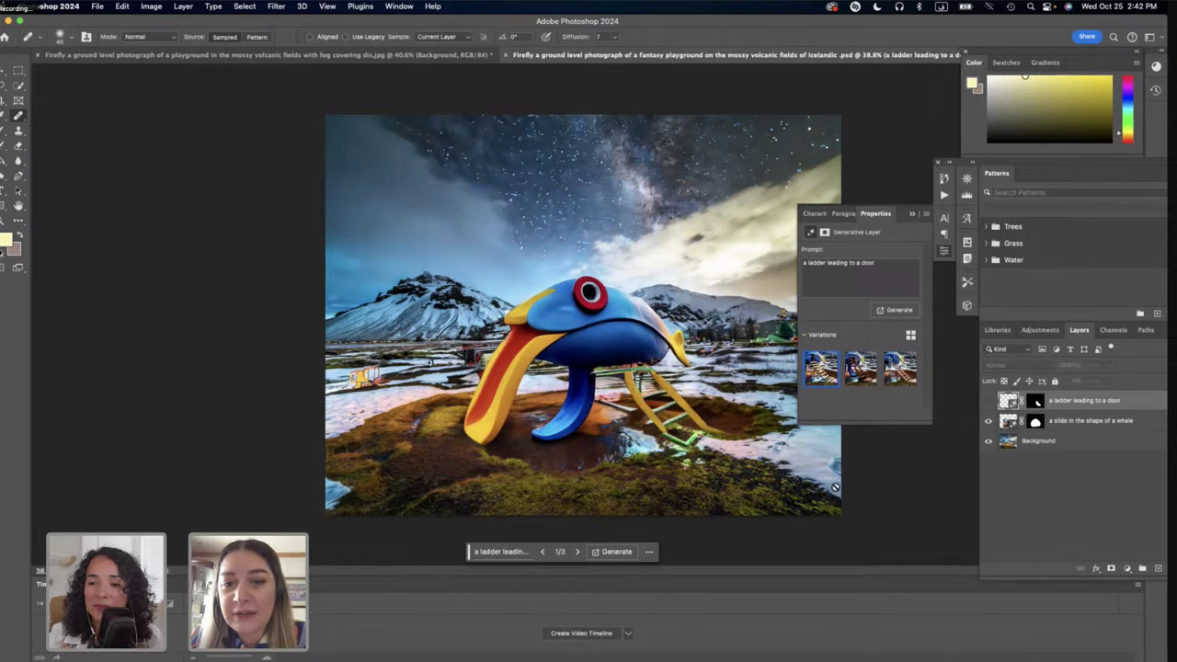
left_click(990, 401)
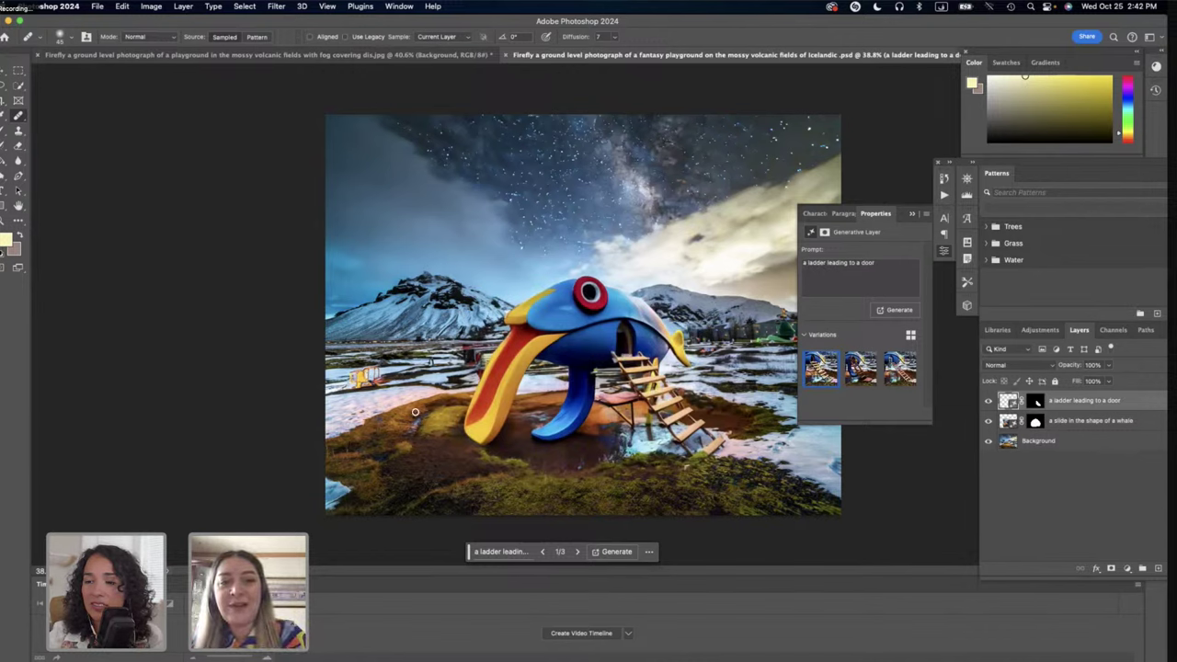
Flatten the ladder, whale slide and Background layers into a single background layer.
left_click(1064, 449)
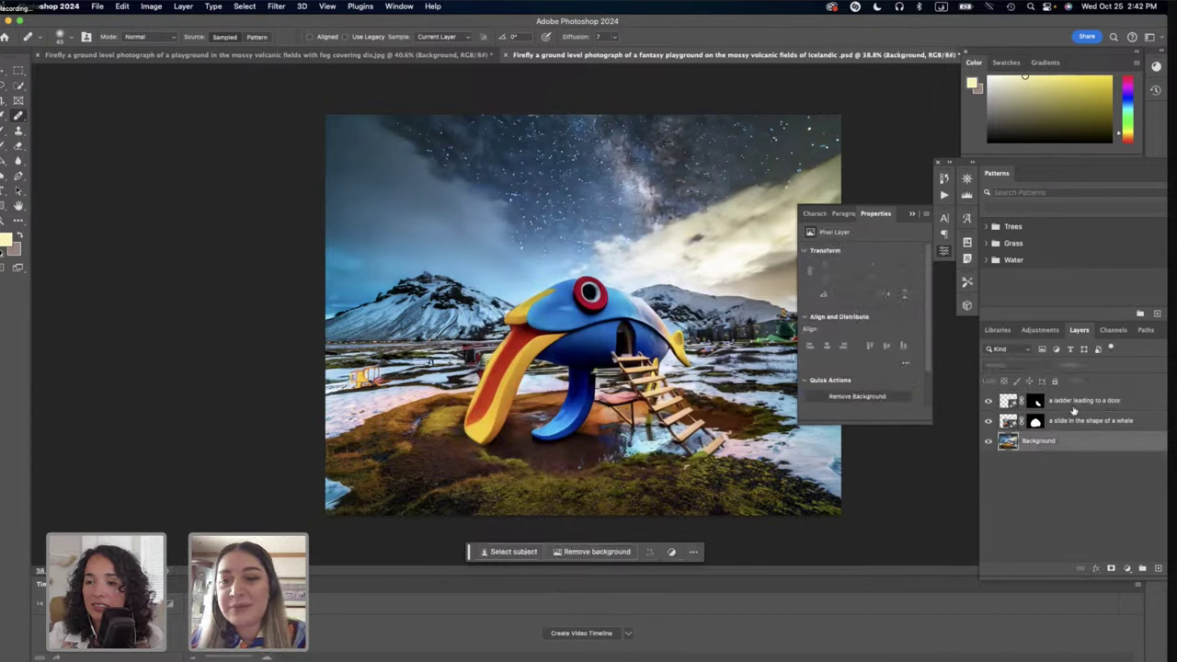
left_click(1072, 408, "shift")
right_click(1073, 409)
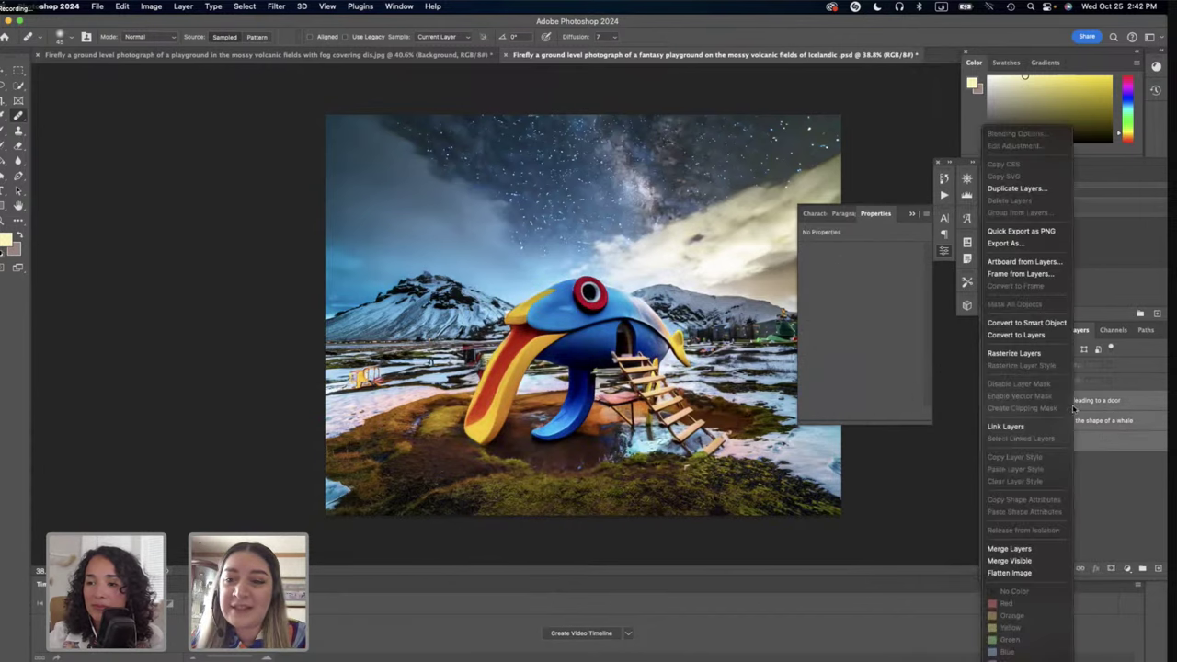
left_click(1016, 573)
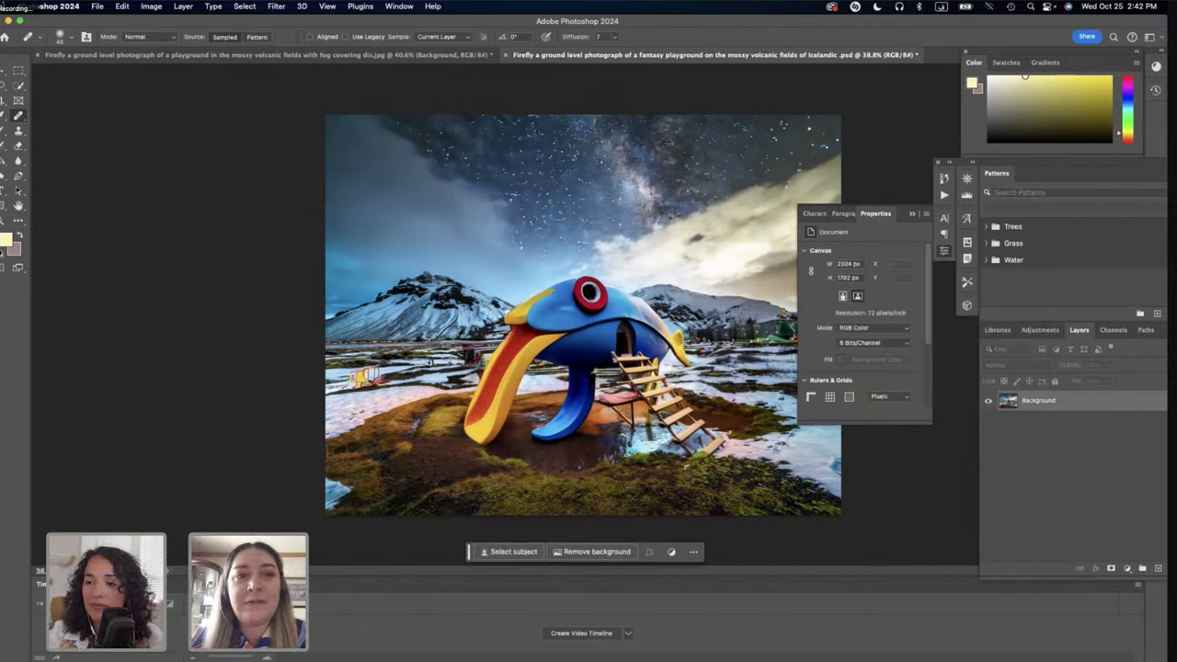
Select the sky for a Generative Fill and switch the keyboard input source back to English.
left_click(327, 7)
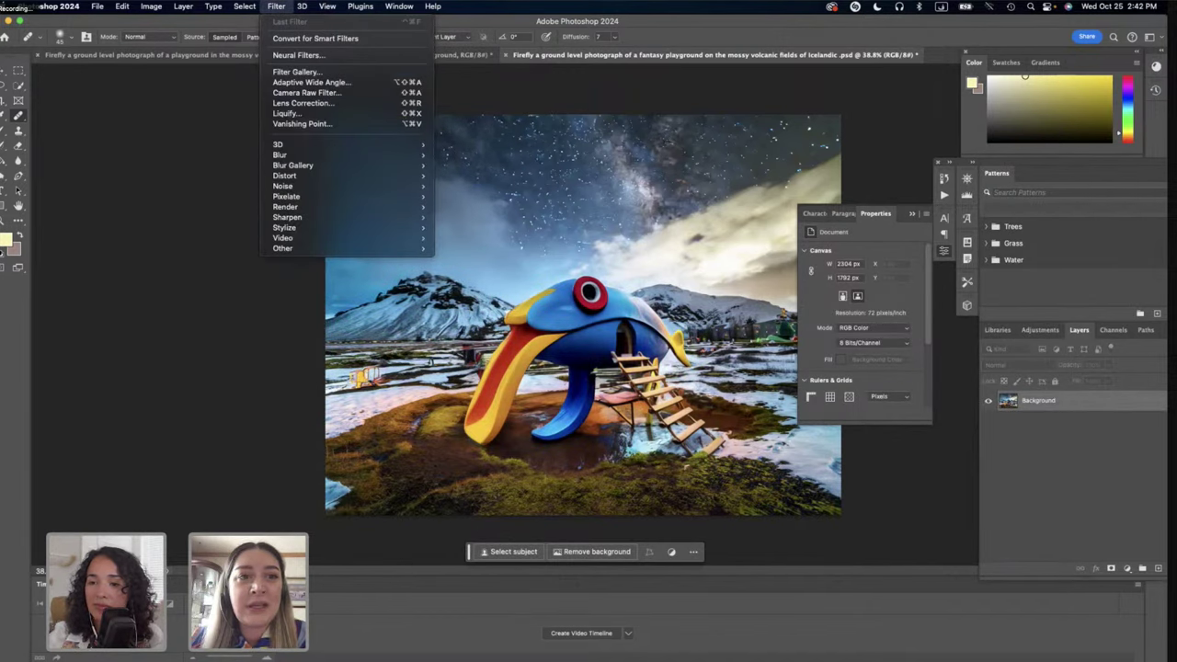
mouse_move(245, 7)
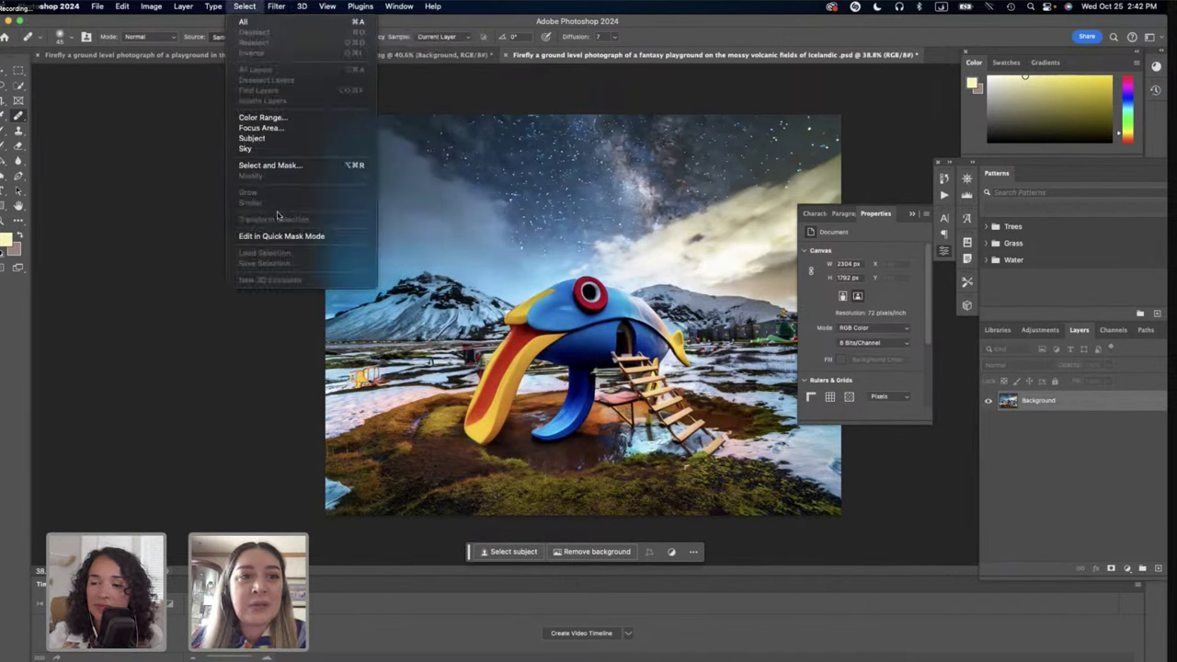
left_click(276, 149)
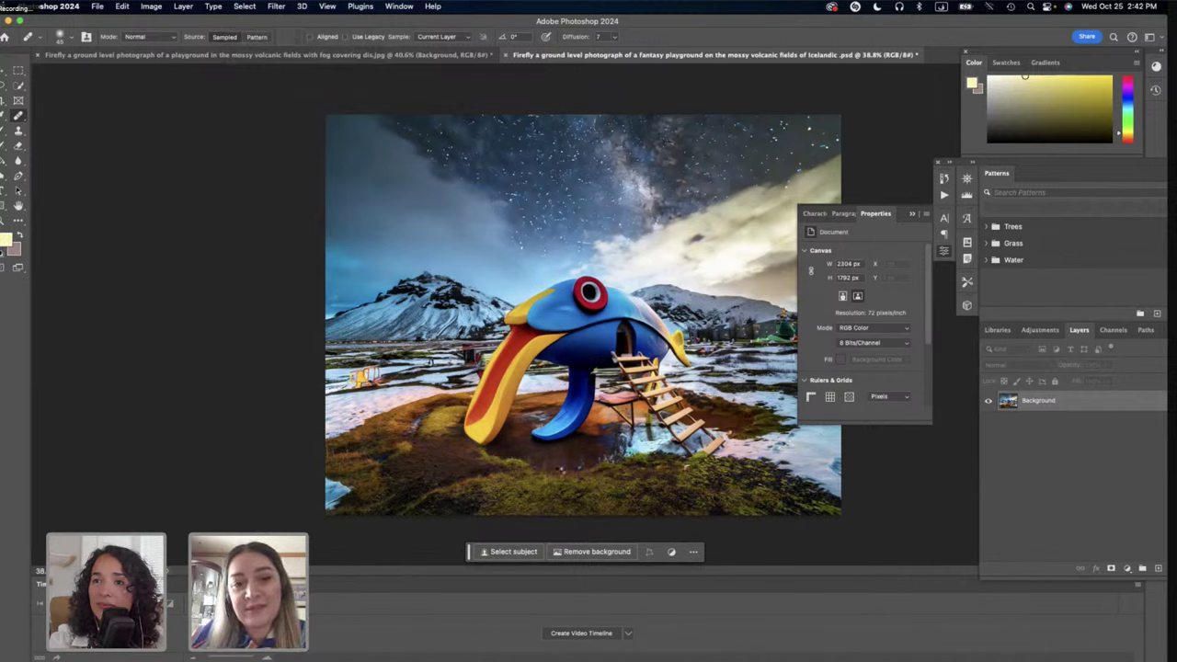
key("super+a")
left_click(501, 553)
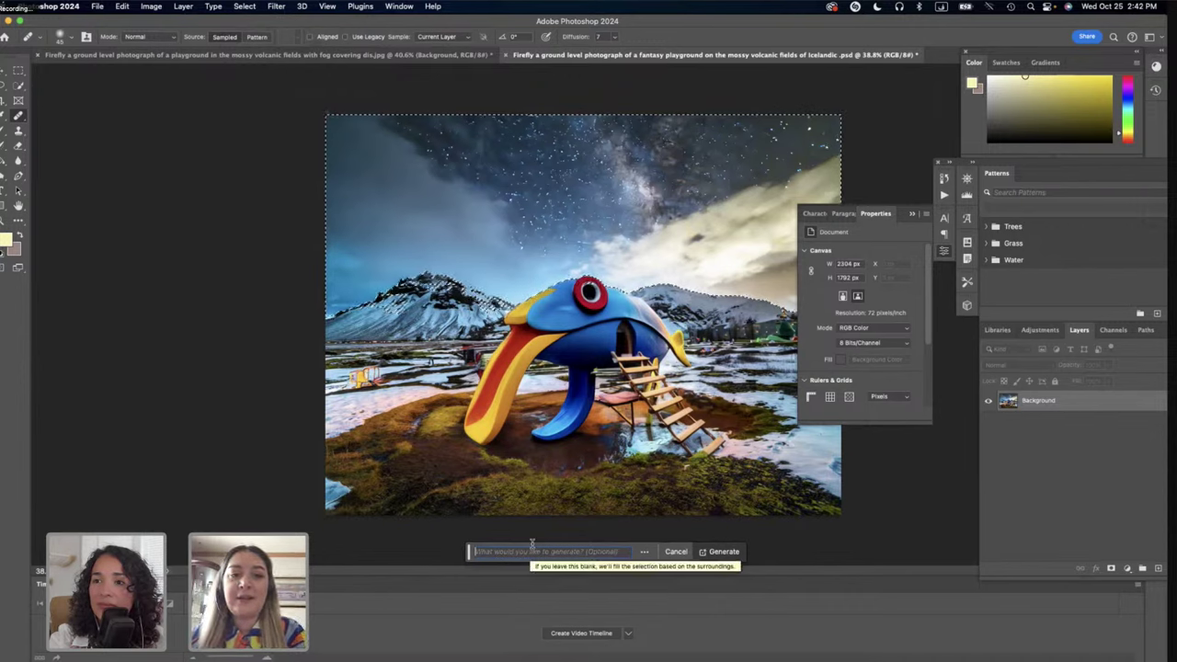
left_click(479, 552)
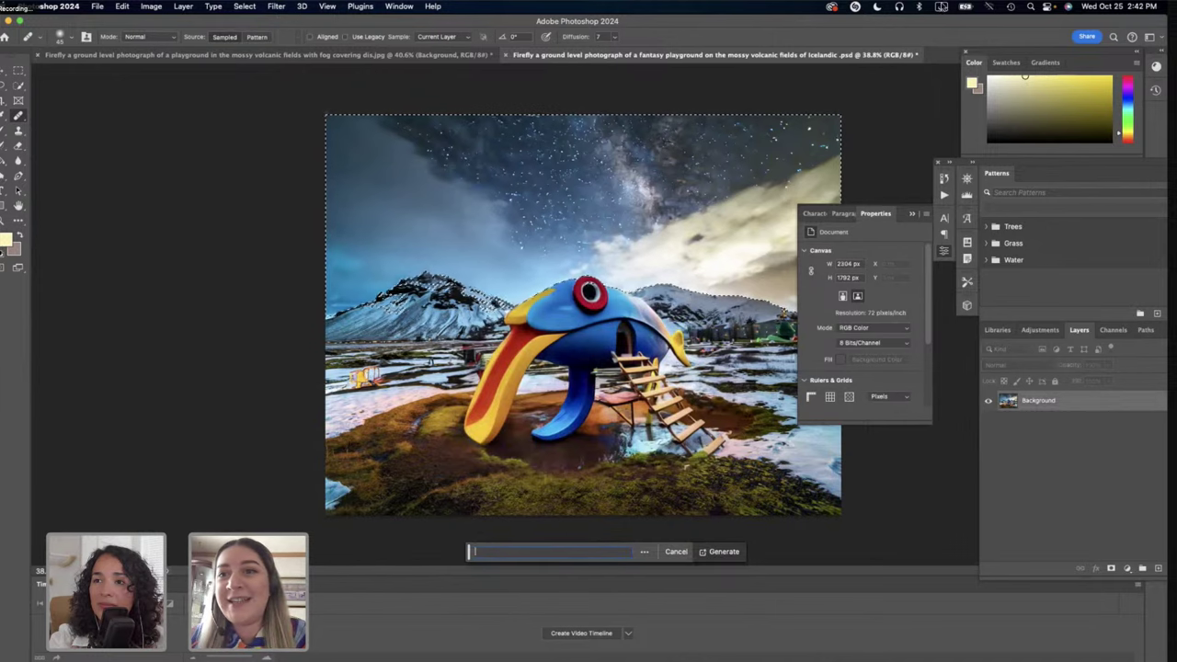
left_click(942, 6)
left_click(953, 39)
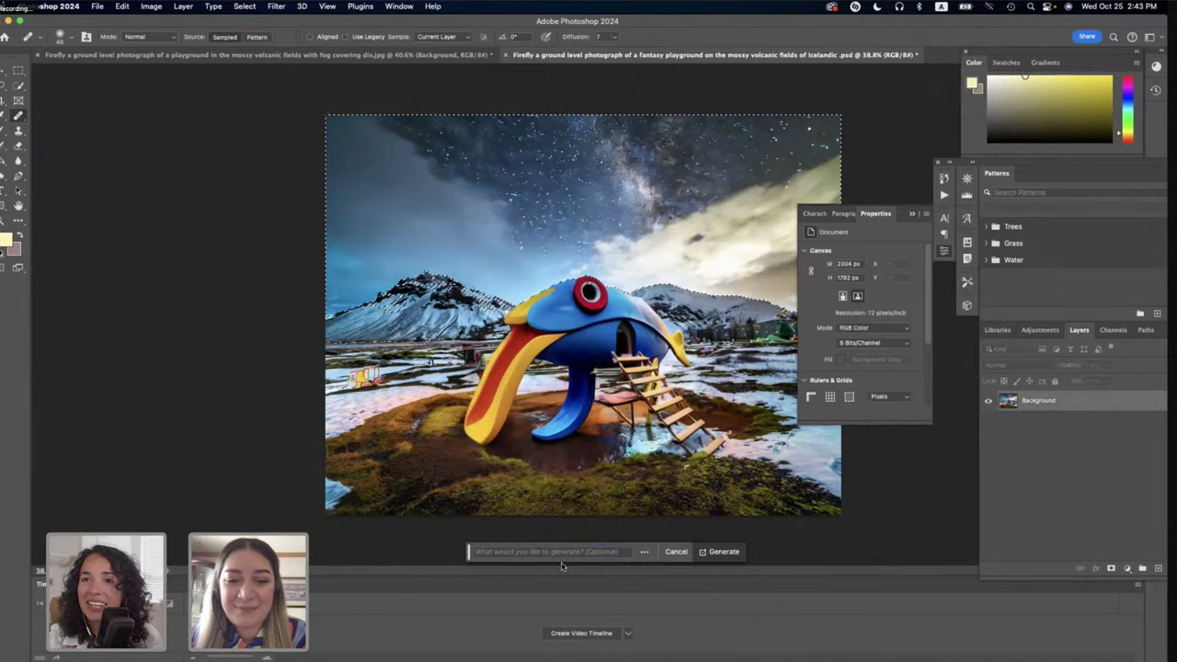
type("cosmic")
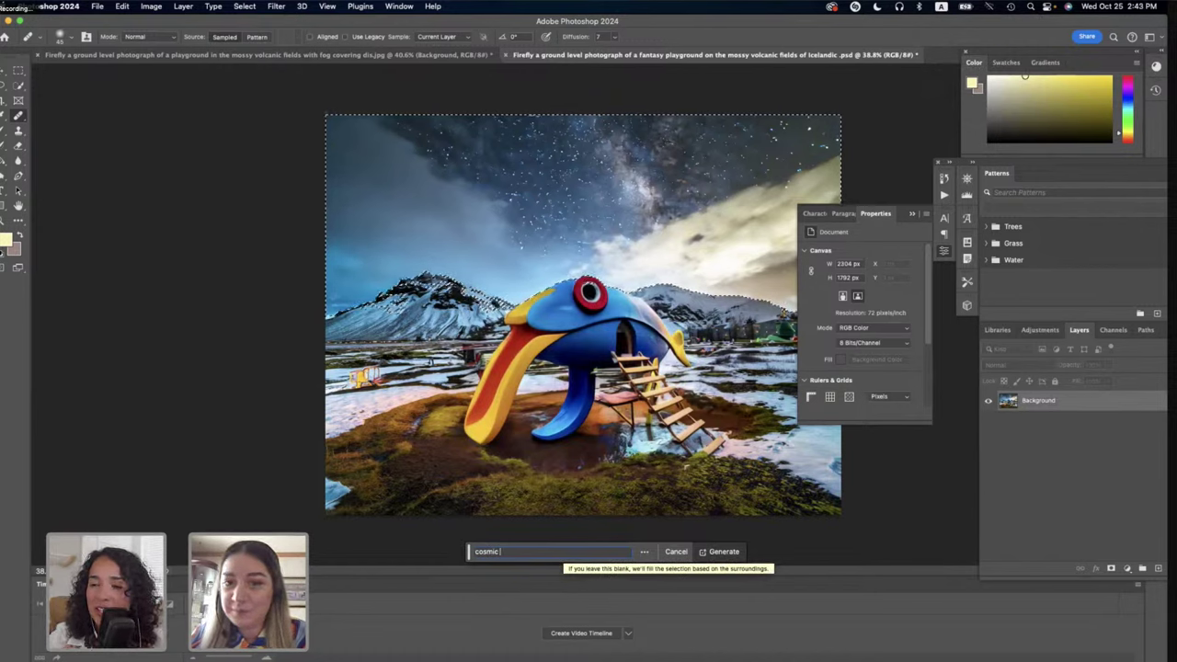
key("BackSpace")
key("BackSpace")
key("BackSpace")
key("BackSpace")
key("BackSpace")
key("BackSpace")
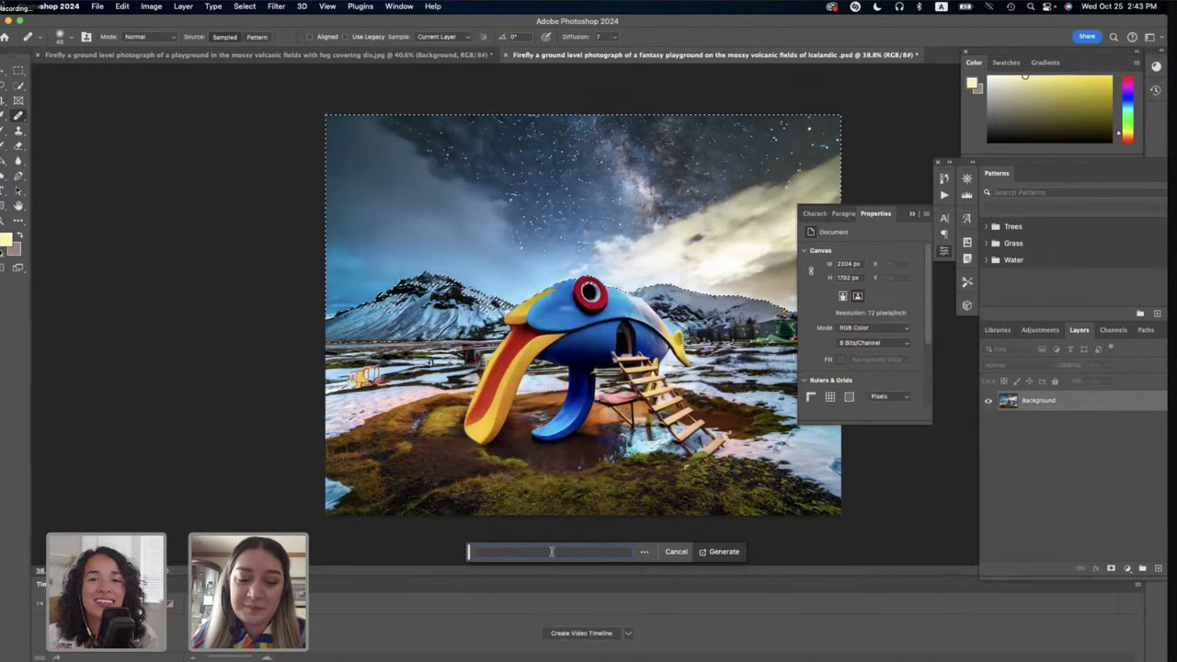
Generate a new sky in the selection from the prompt "northern lights".
type("northern li")
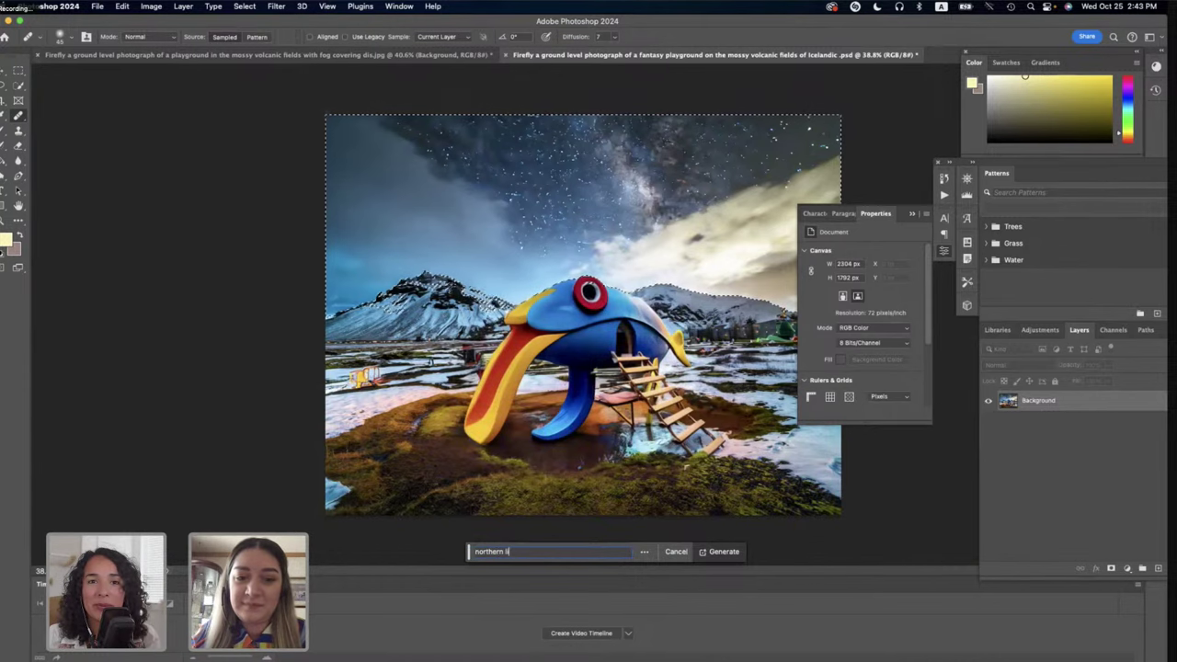
type("ghts")
key("Return")
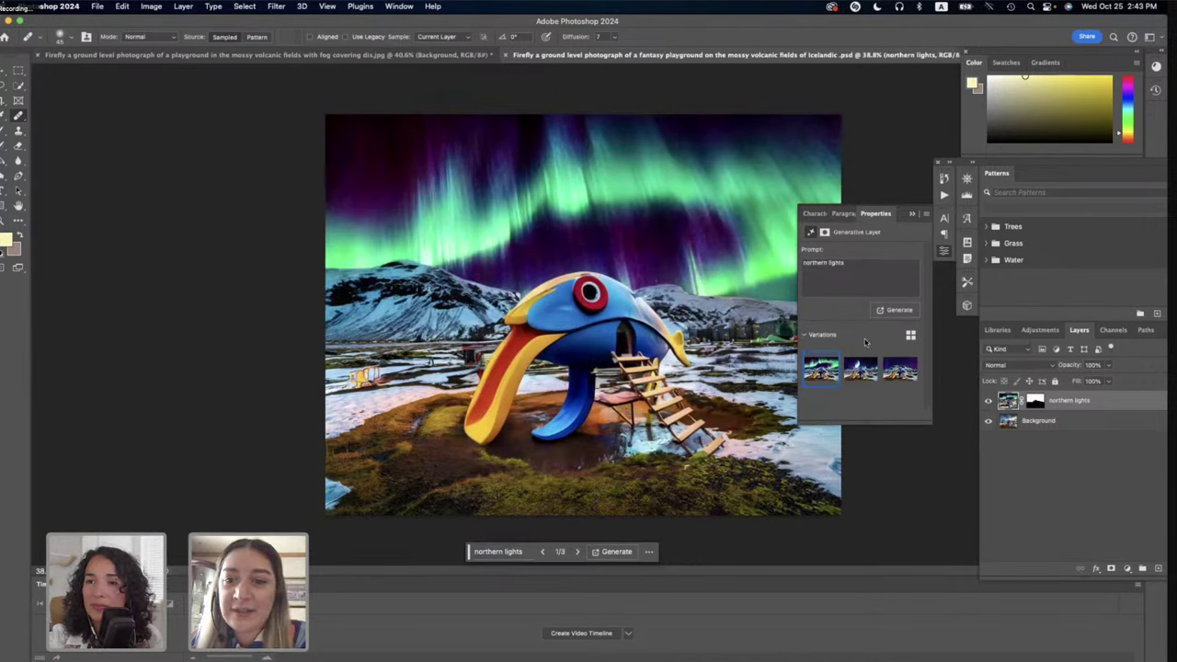
Compare the three northern lights variations generated for the sky.
left_click(861, 369)
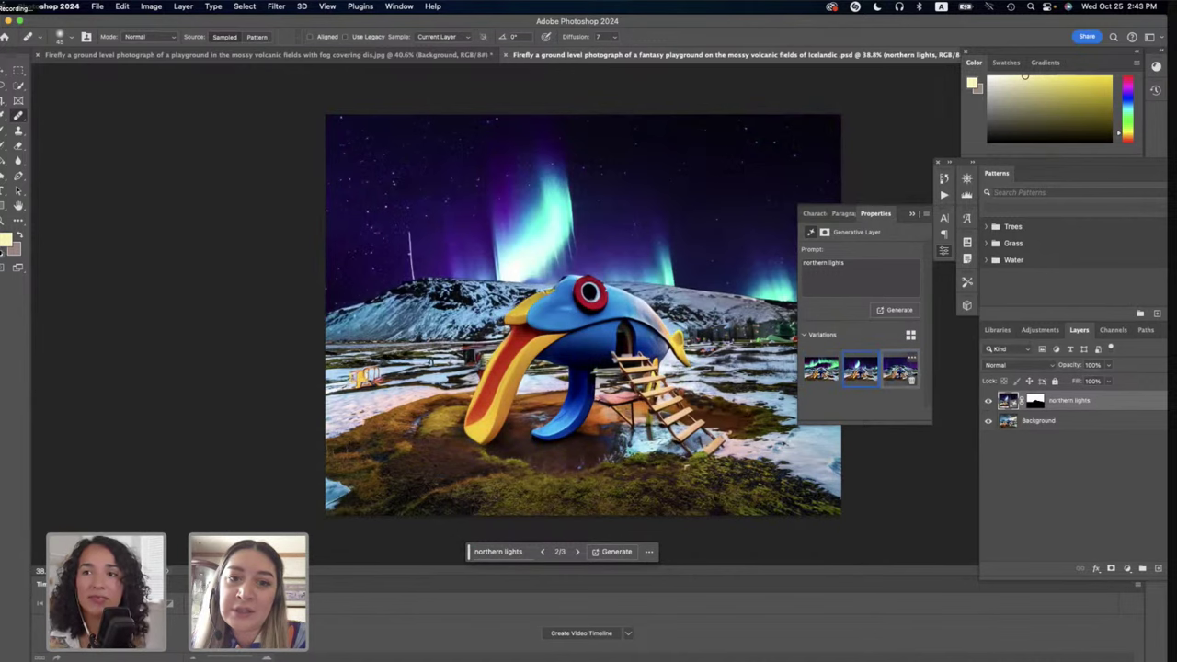
left_click(890, 375)
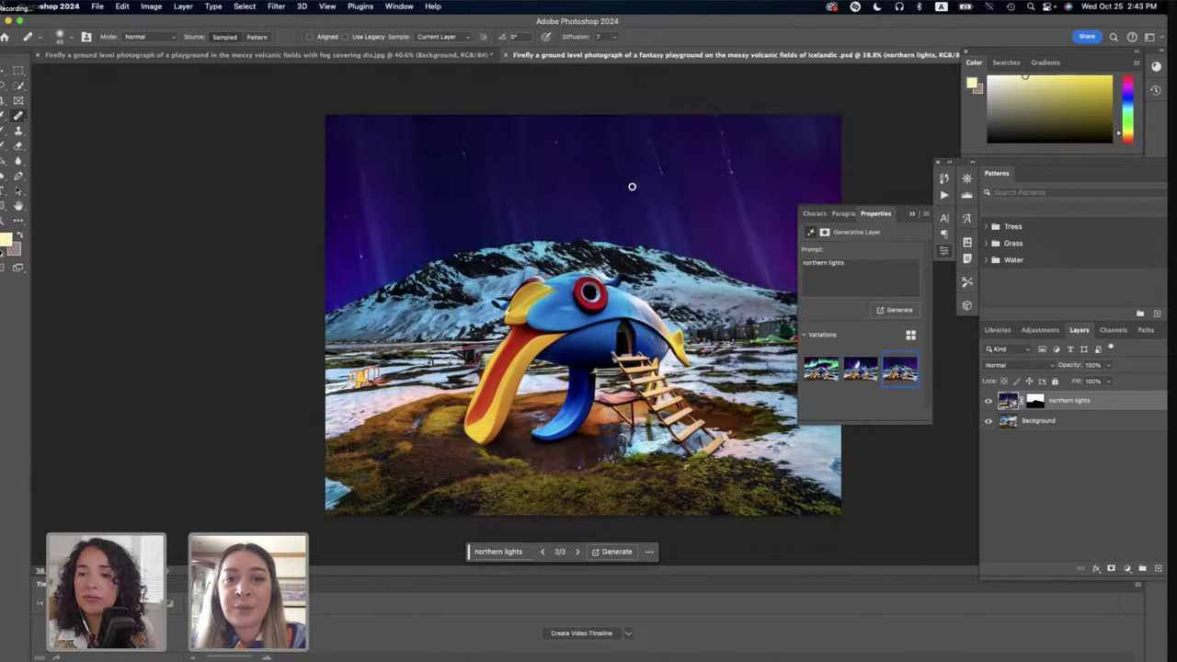
left_click(813, 374)
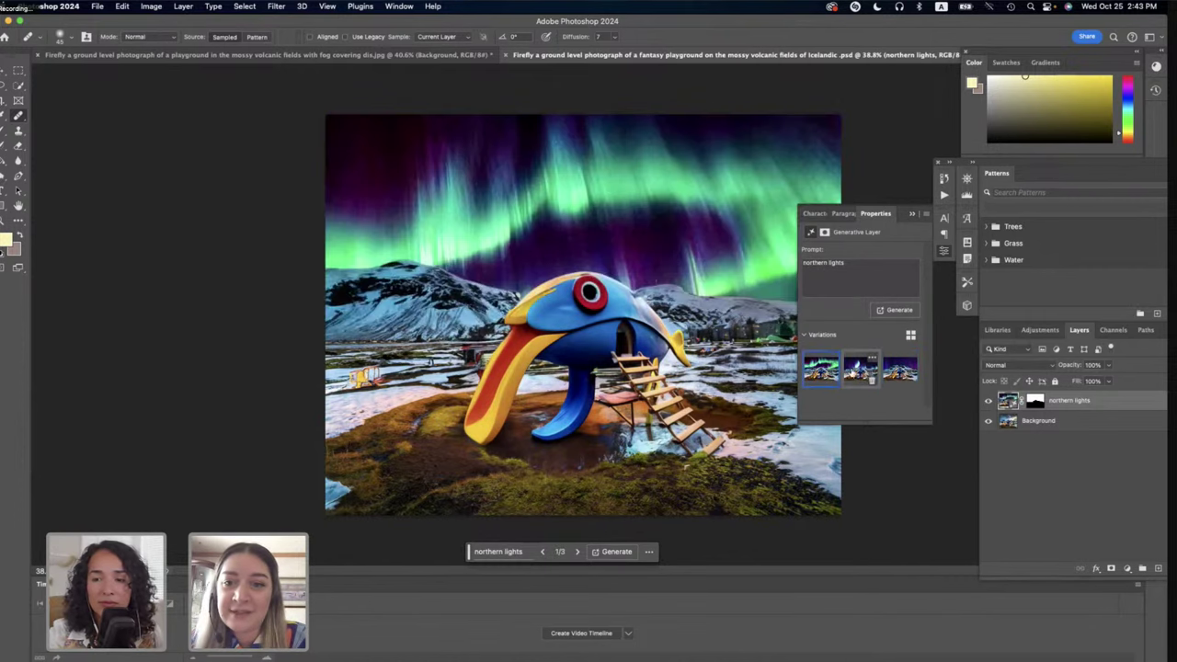
left_click(857, 375)
left_click(896, 373)
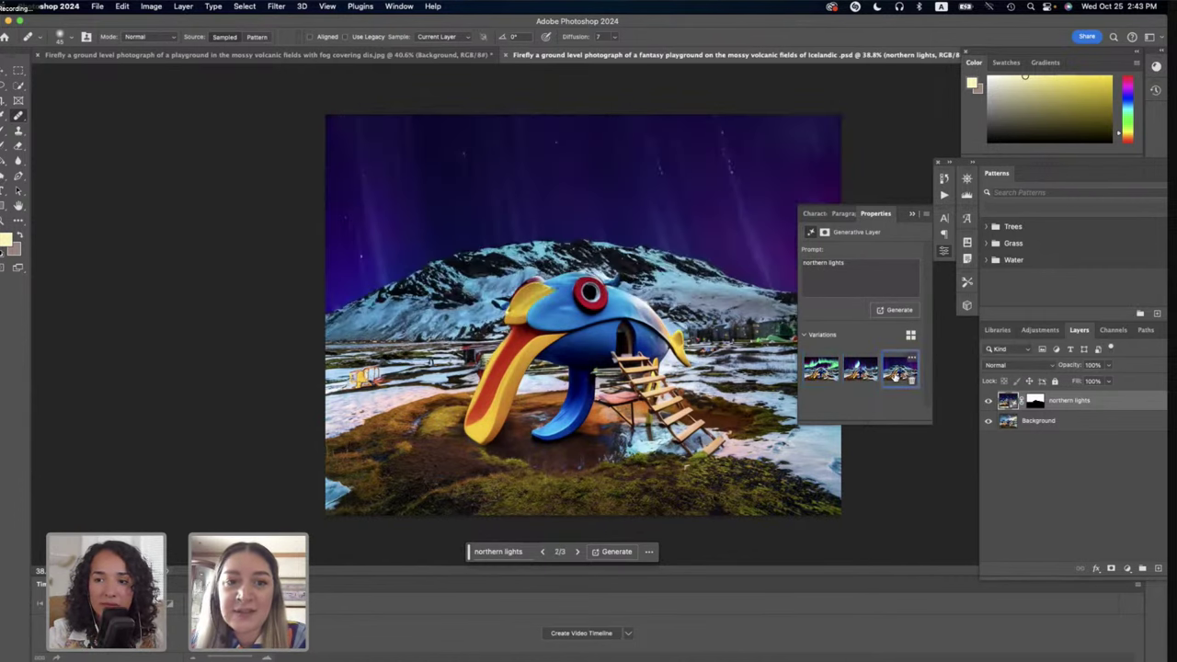
Change the sky prompt to "cloudy night sky with aurora borealis" and generate new variations.
left_click(477, 552)
type("cl")
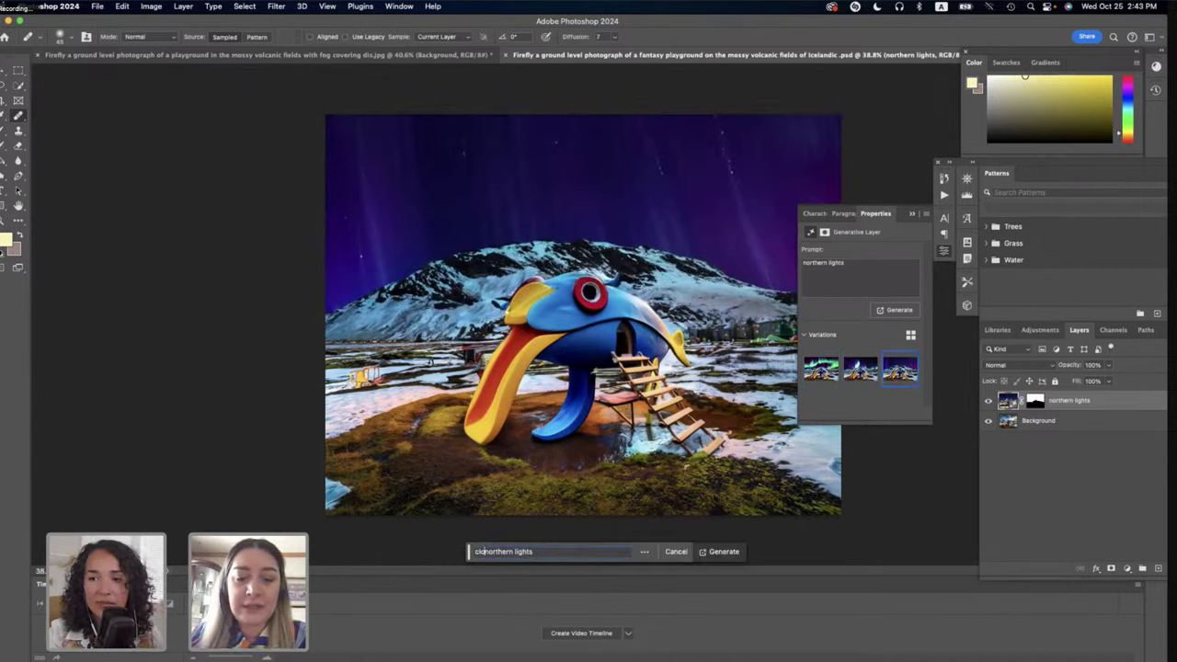
type("oudy ")
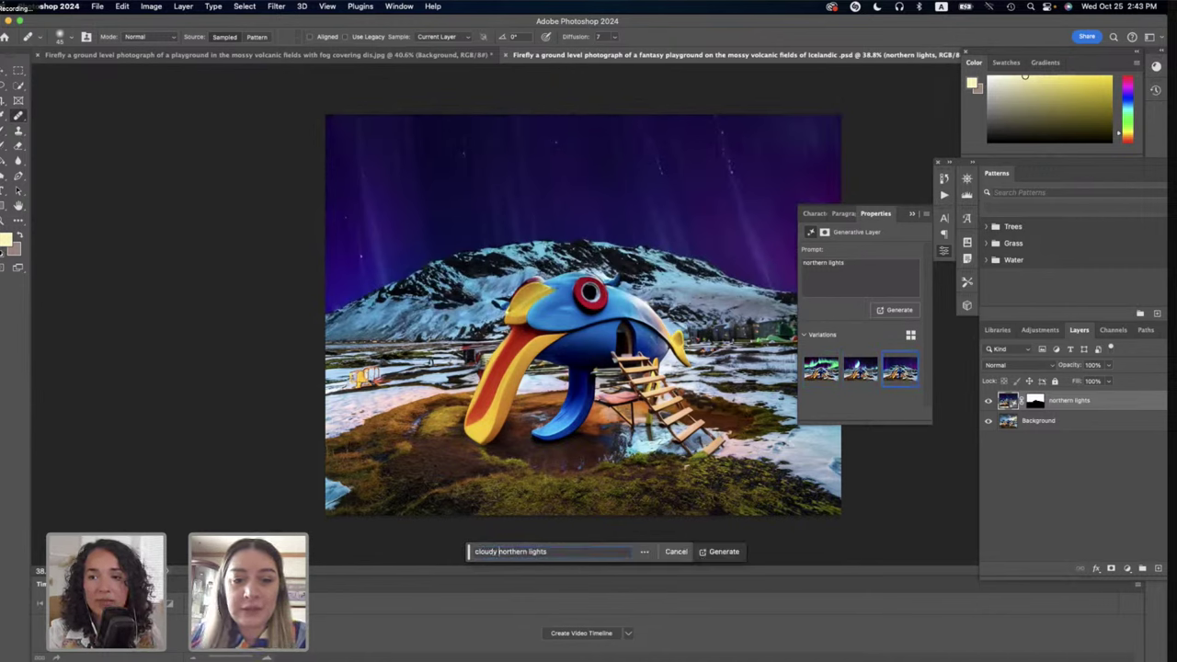
type("night sky")
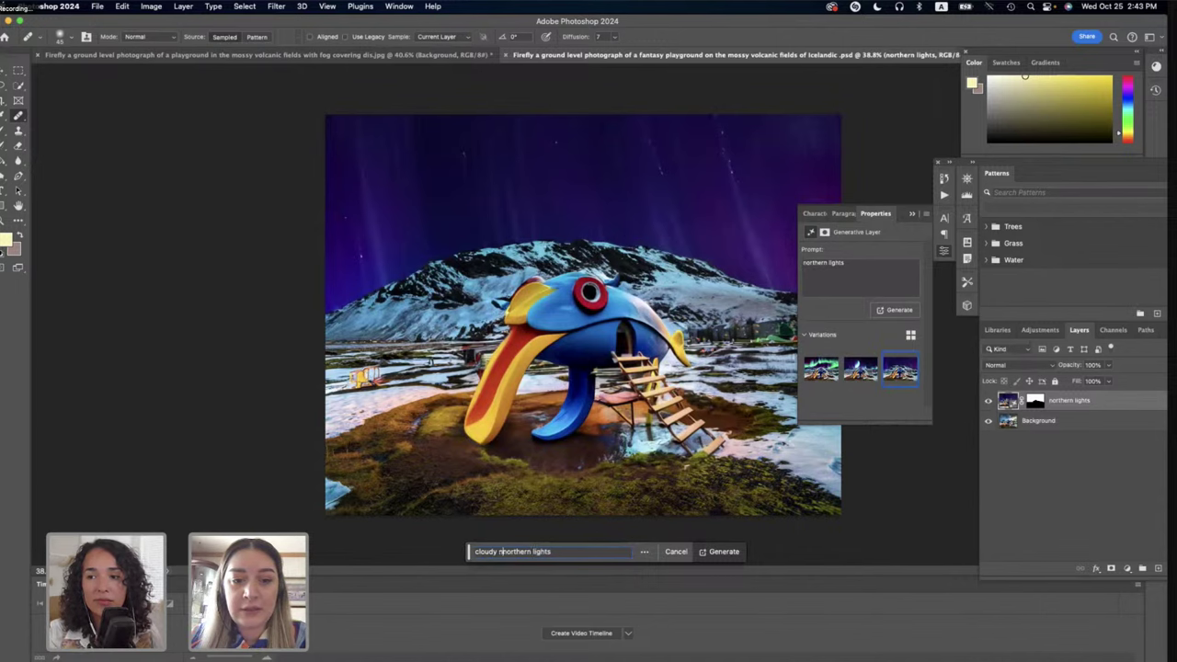
type(" with")
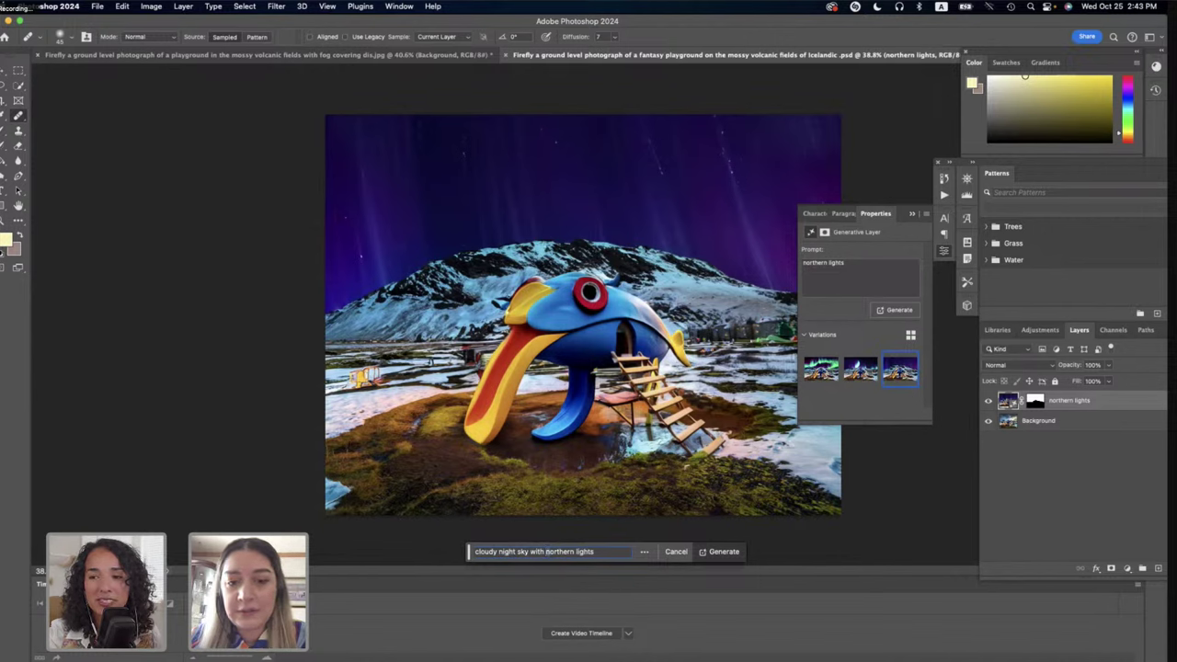
left_click_drag(546, 552, 594, 552)
key("BackSpace")
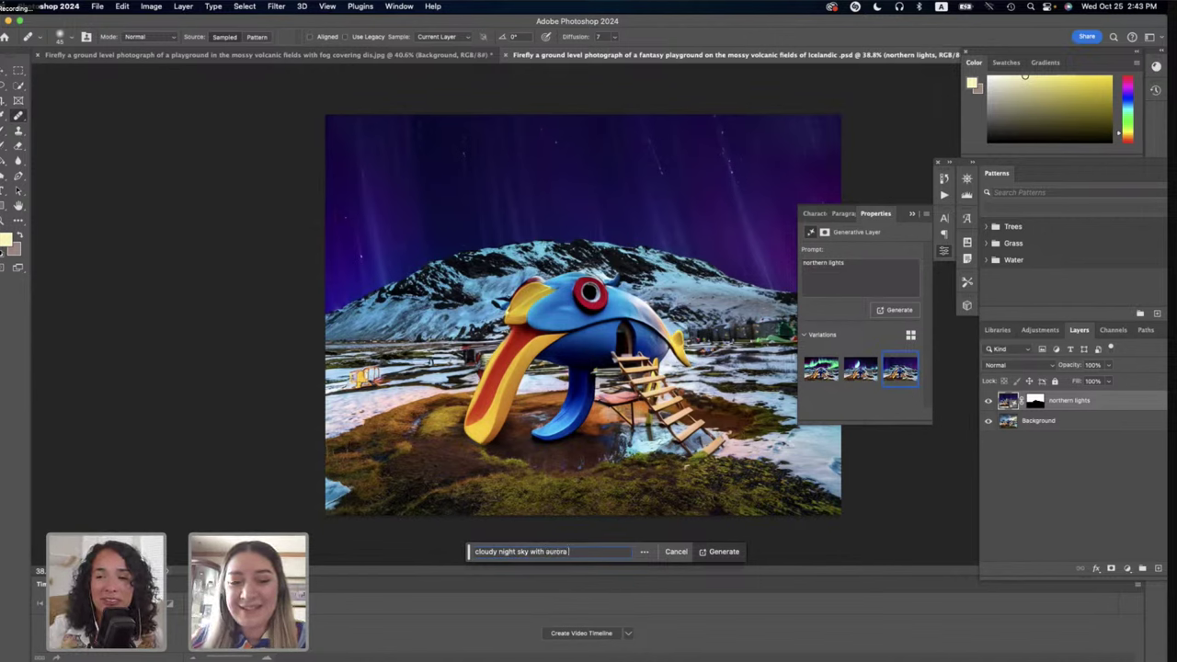
type("aurora boreal")
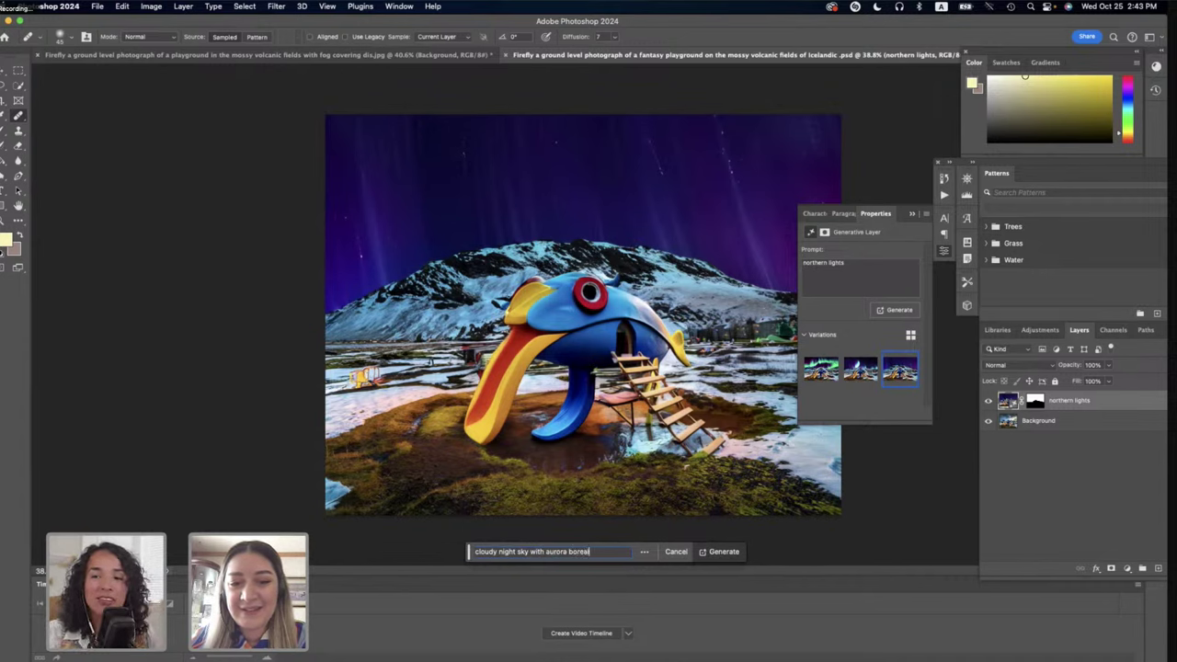
type("is")
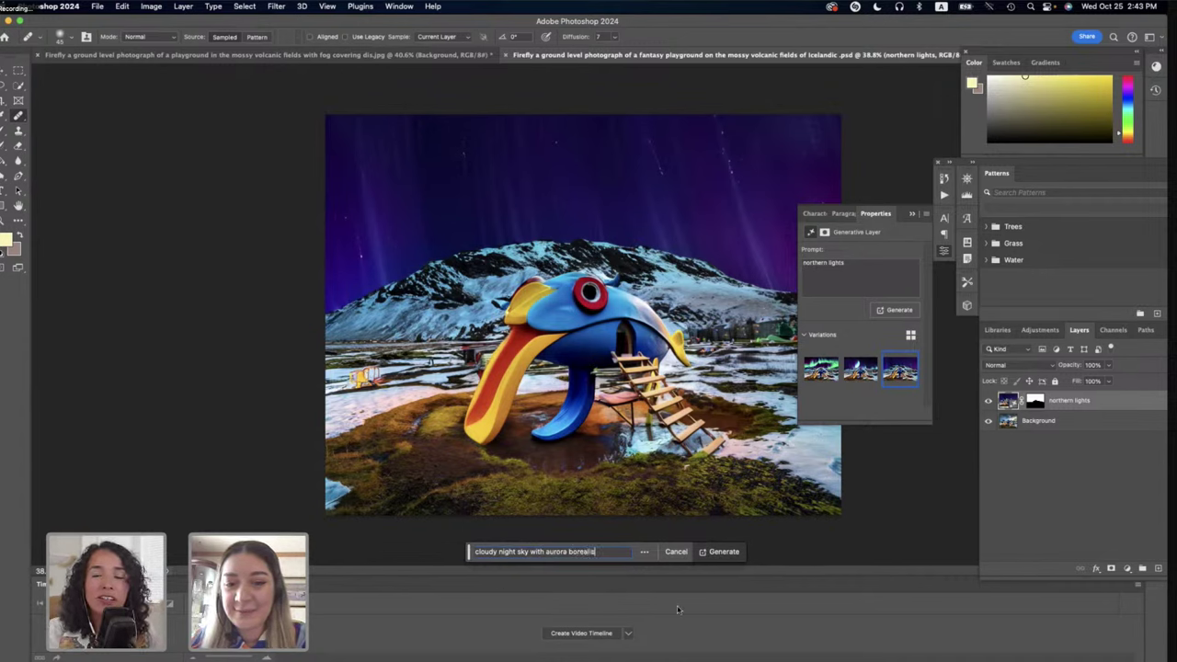
left_click(717, 556)
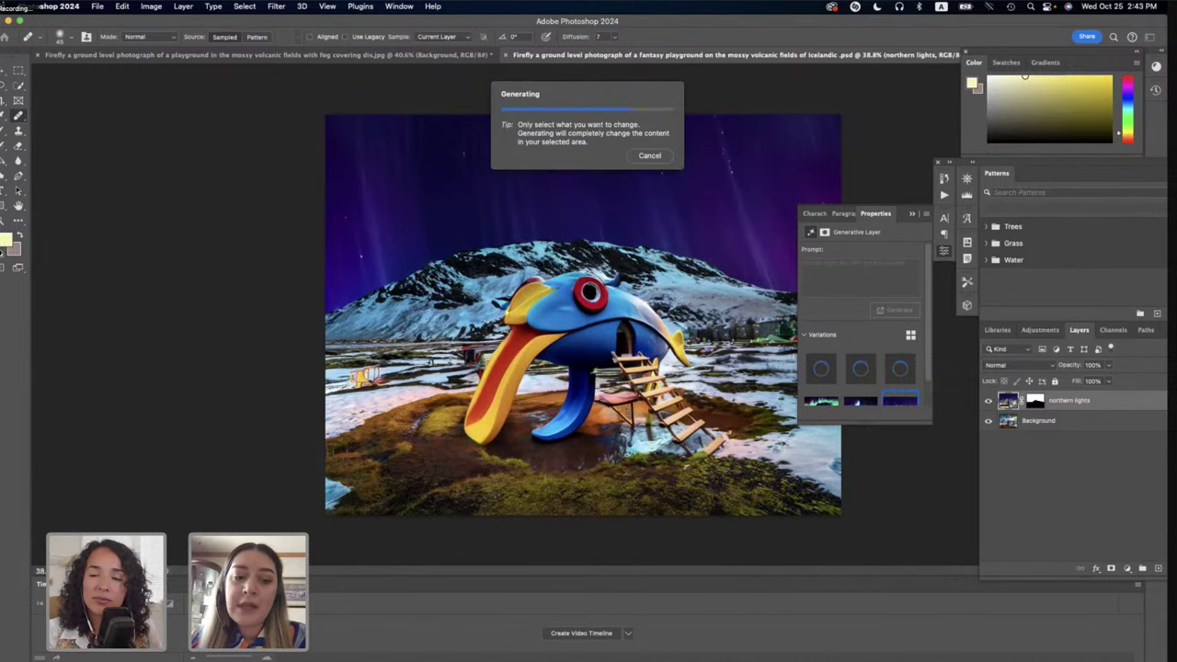
Switch to Adobe Firefly in the browser, look over the favorite slide images, and return to Photoshop.
key("super+Tab")
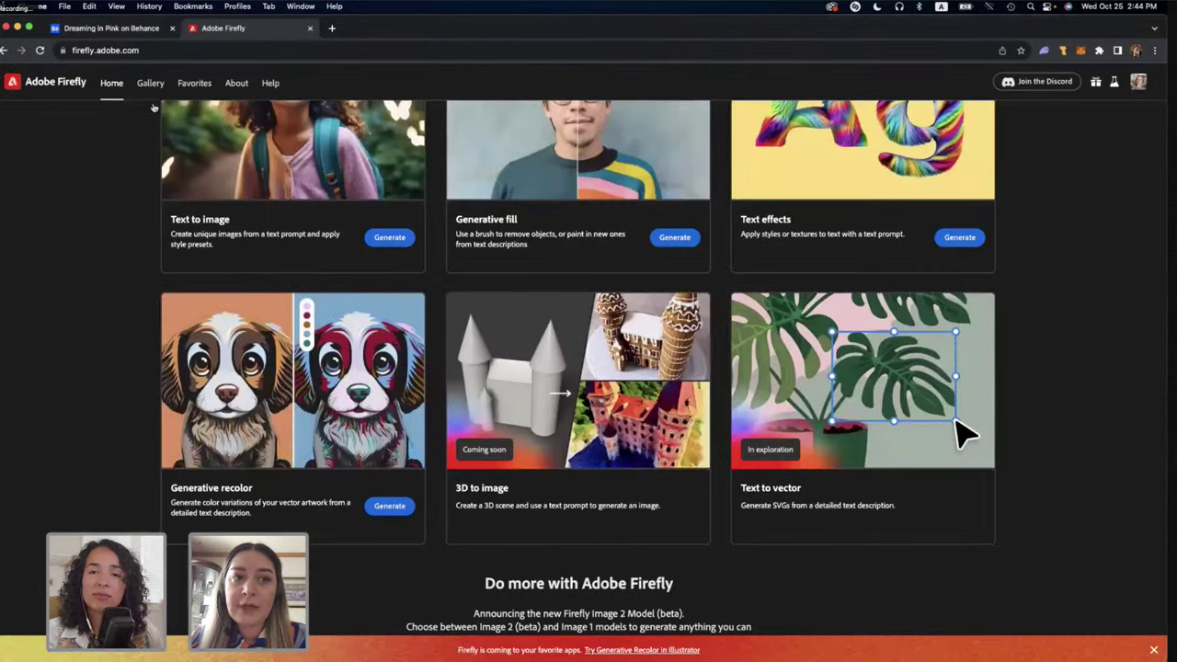
left_click(194, 82)
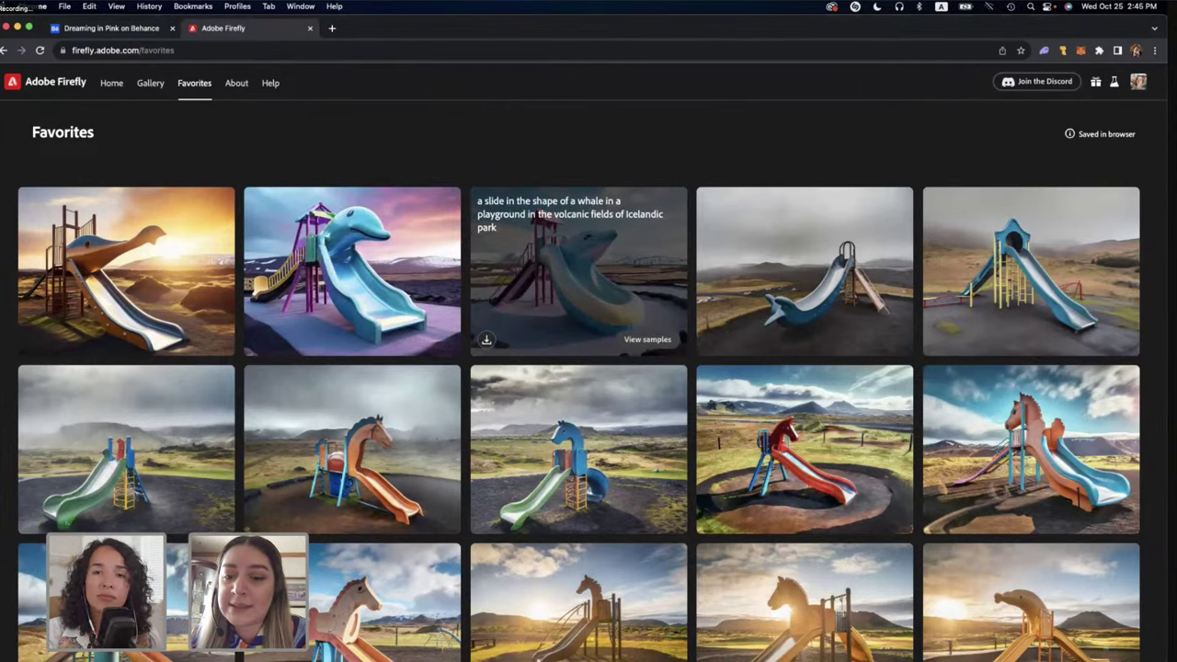
key("super+Tab")
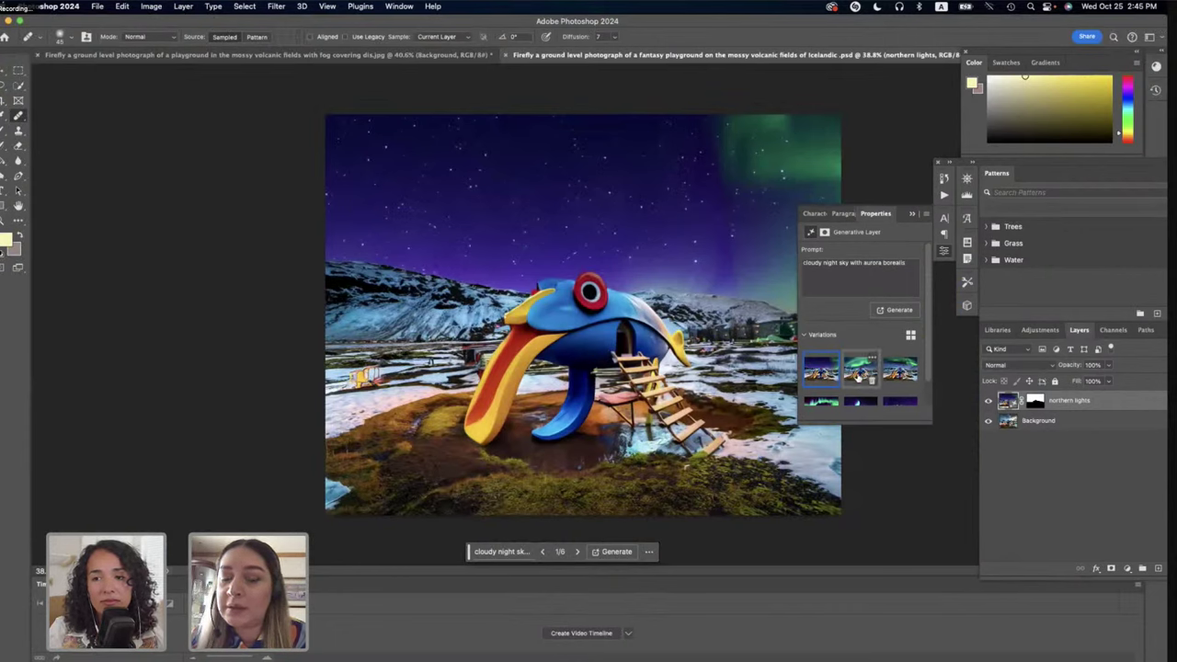
Compare the aurora borealis variations and apply the third one, with green lights over a cloudy sky.
left_click(858, 376)
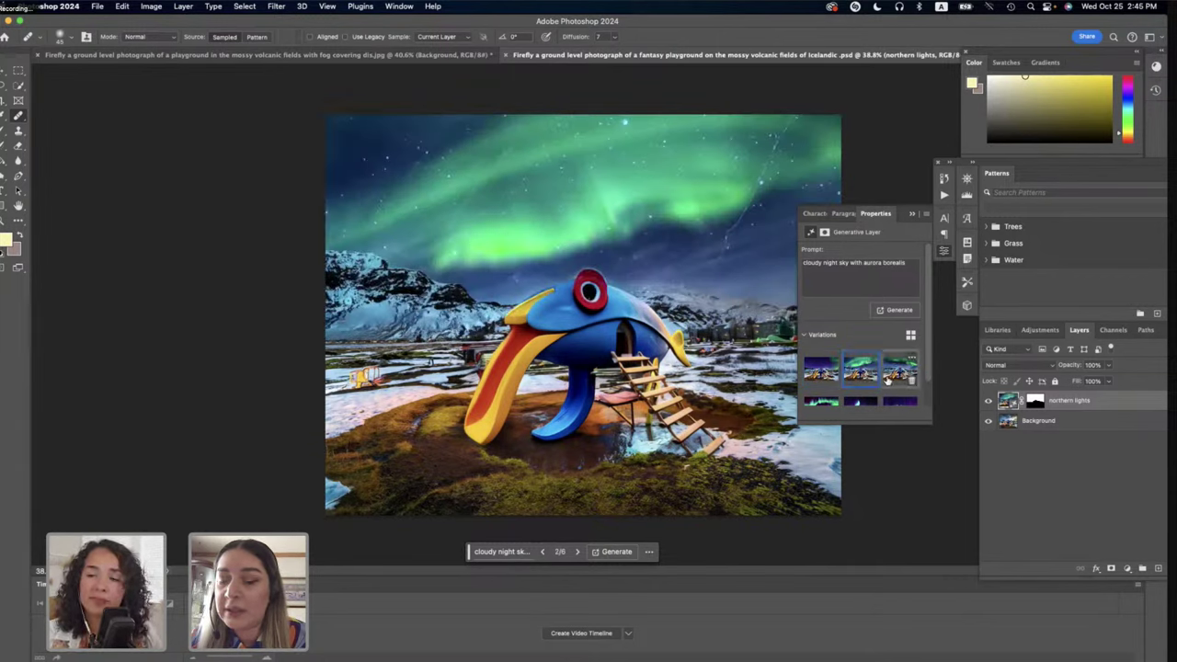
left_click(888, 378)
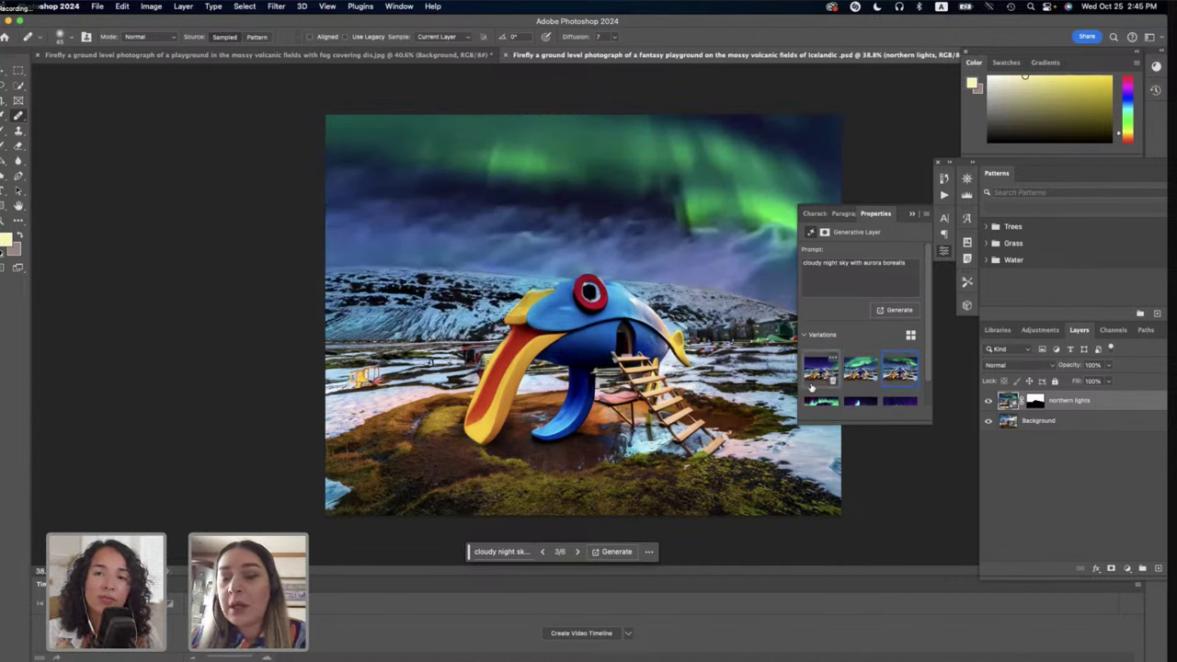
left_click(862, 370)
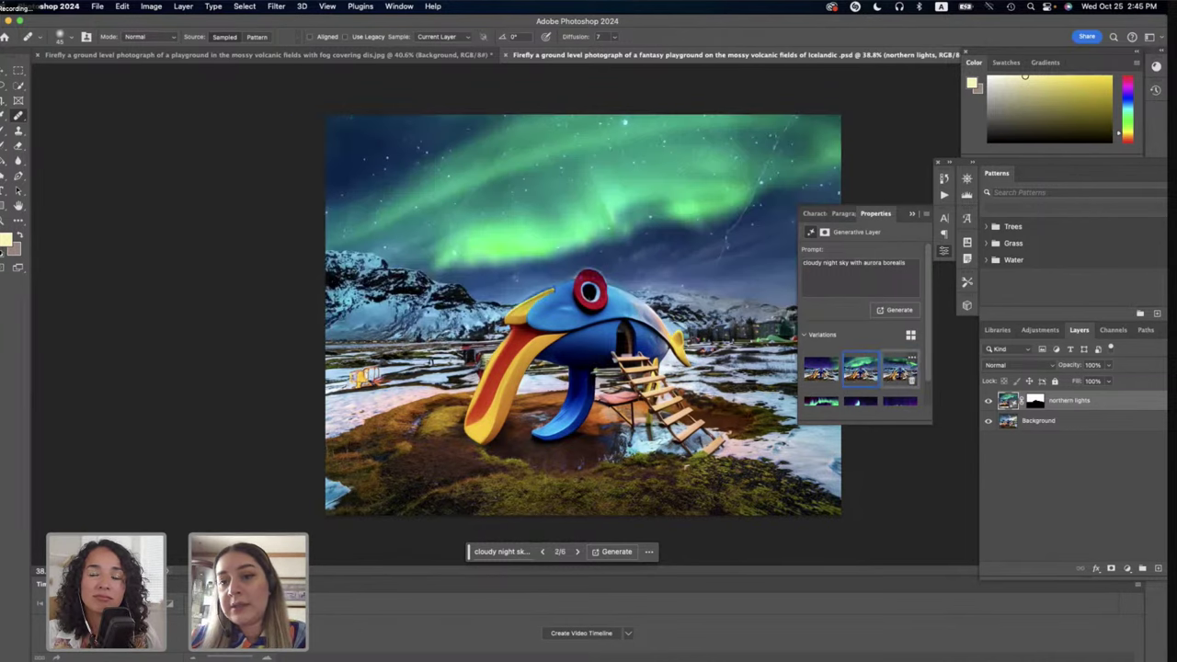
left_click(861, 371)
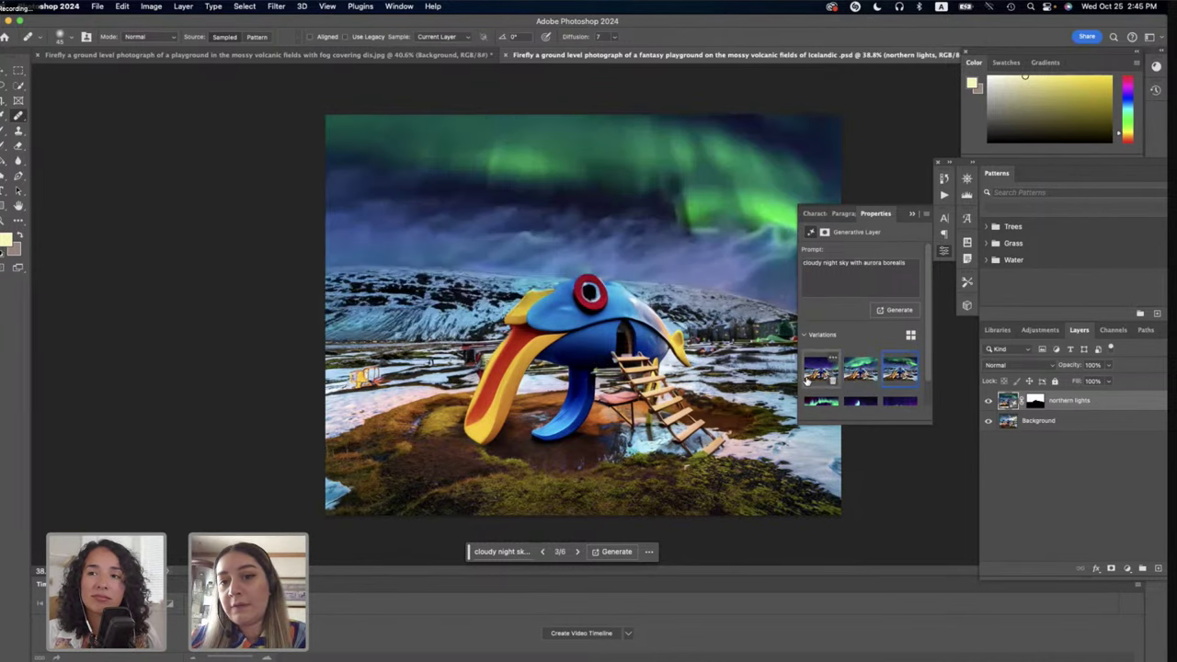
left_click(852, 366)
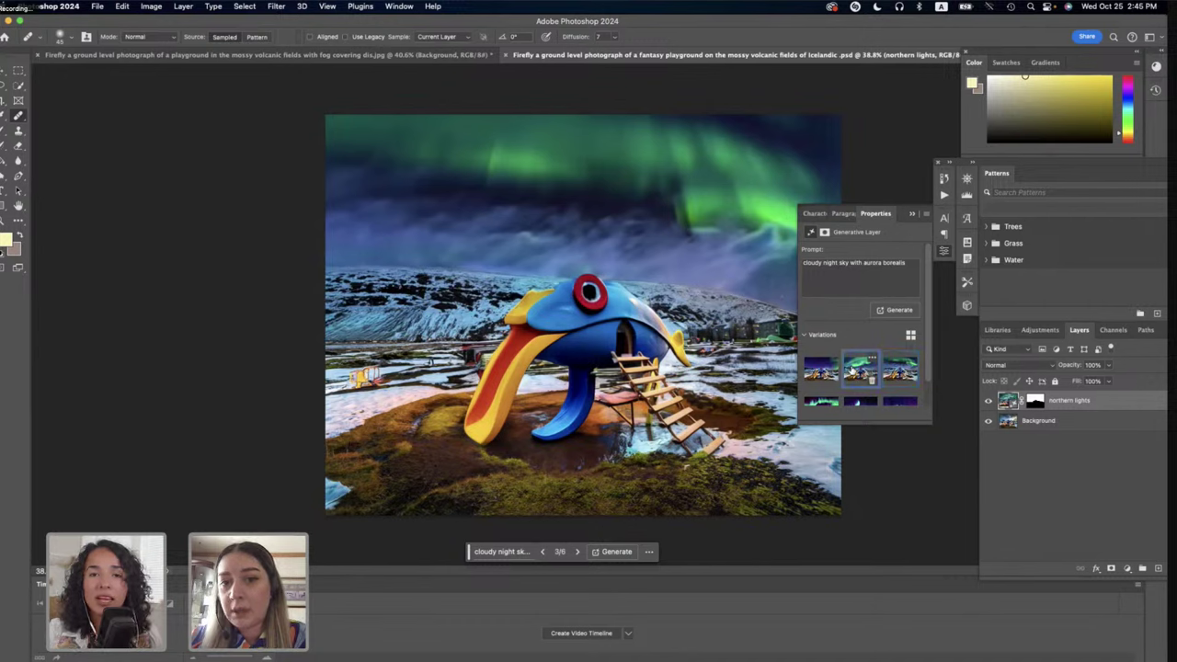
left_click(900, 369)
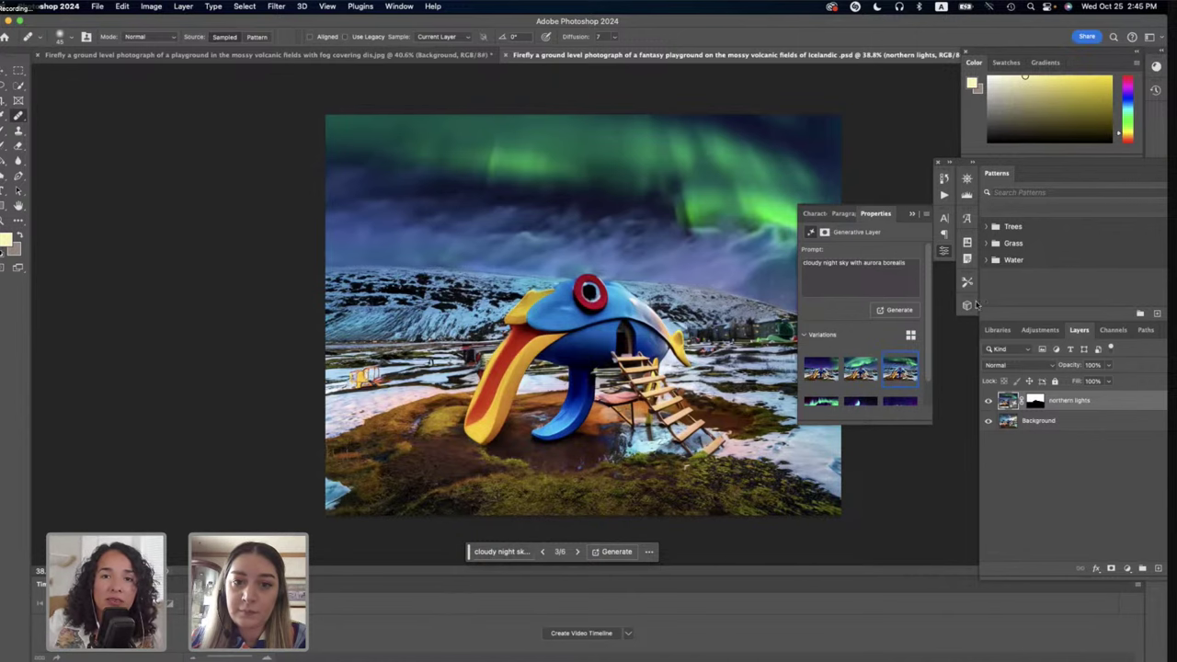
key("super+minus")
key("super+minus")
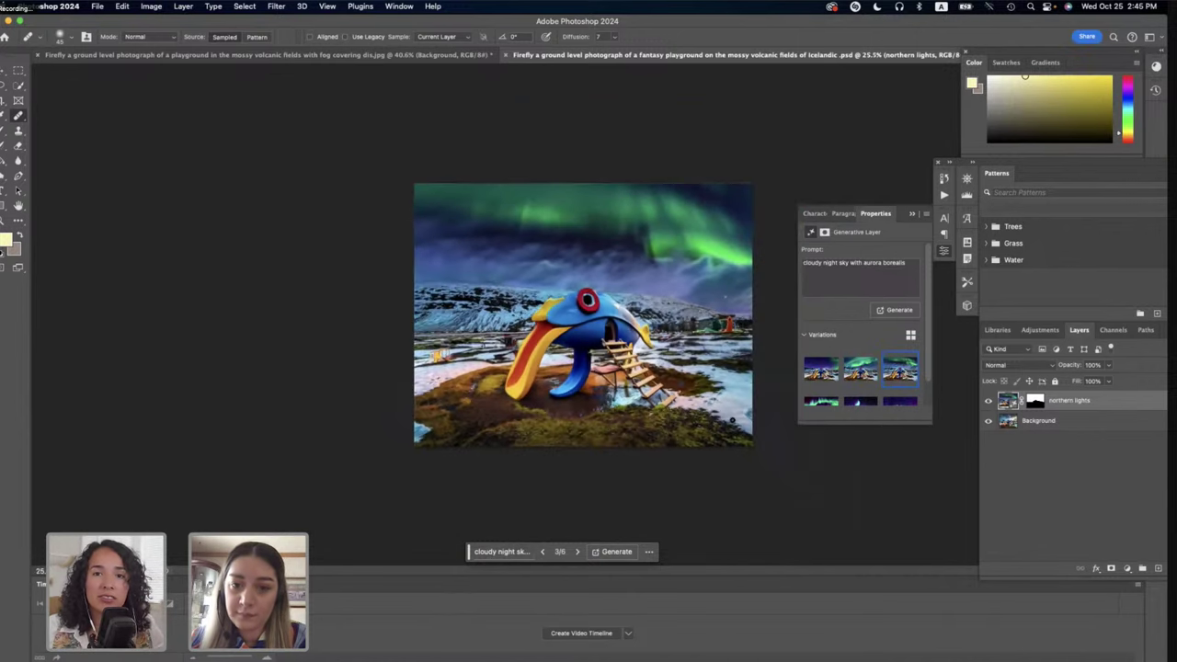
Switch to Adobe Firefly, open the blue-and-cream whale slide favorite, and generate new images with ", with northern lights" added to its prompt.
key("super+Tab")
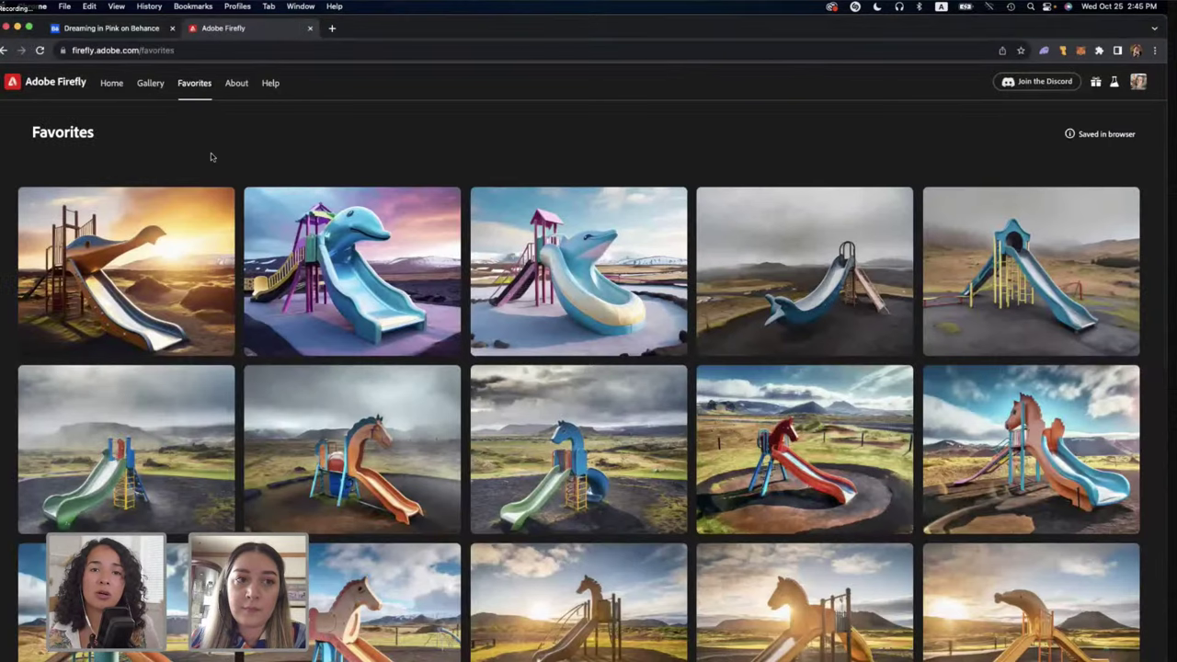
left_click(574, 267)
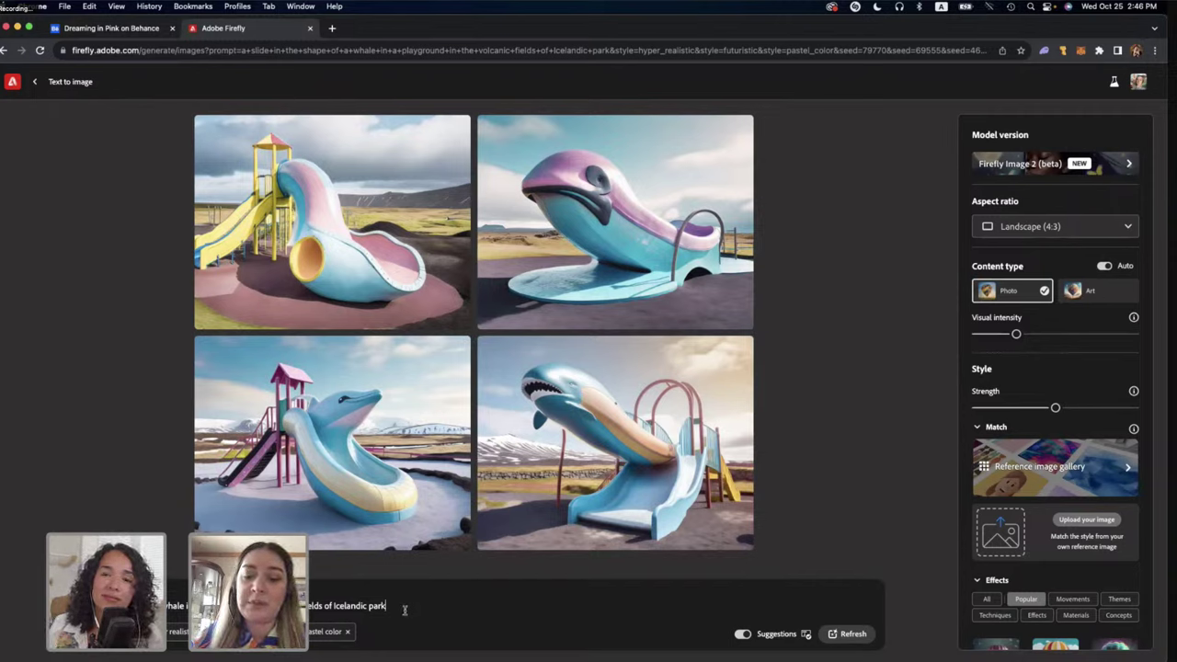
type(",")
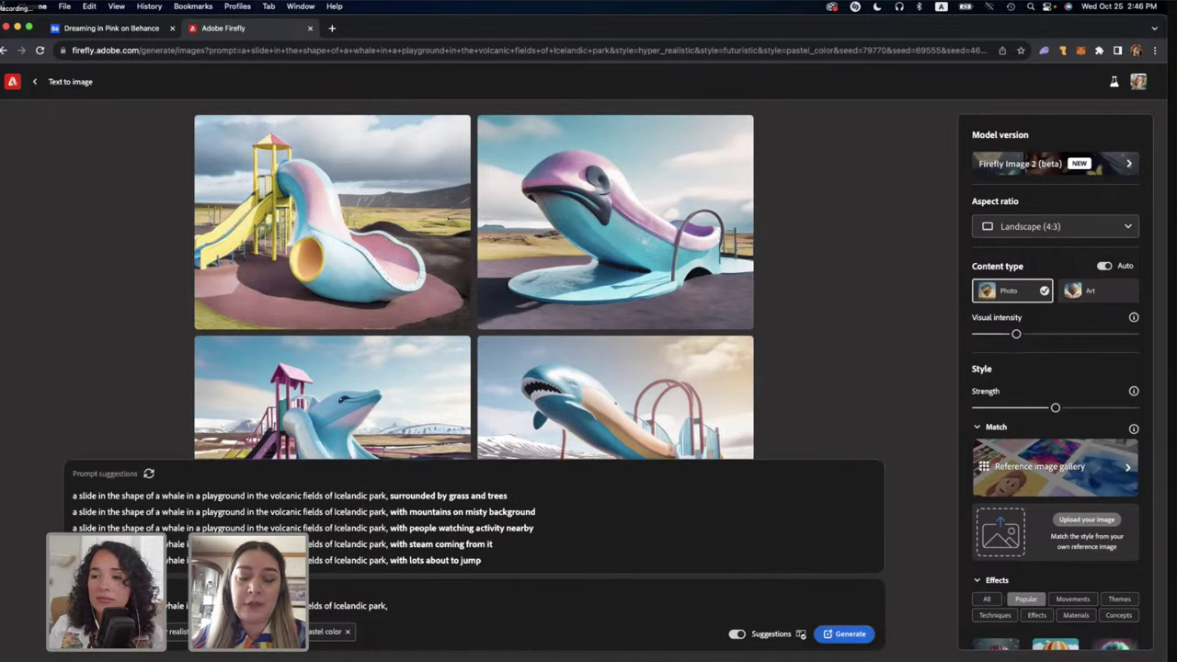
type(" with nor")
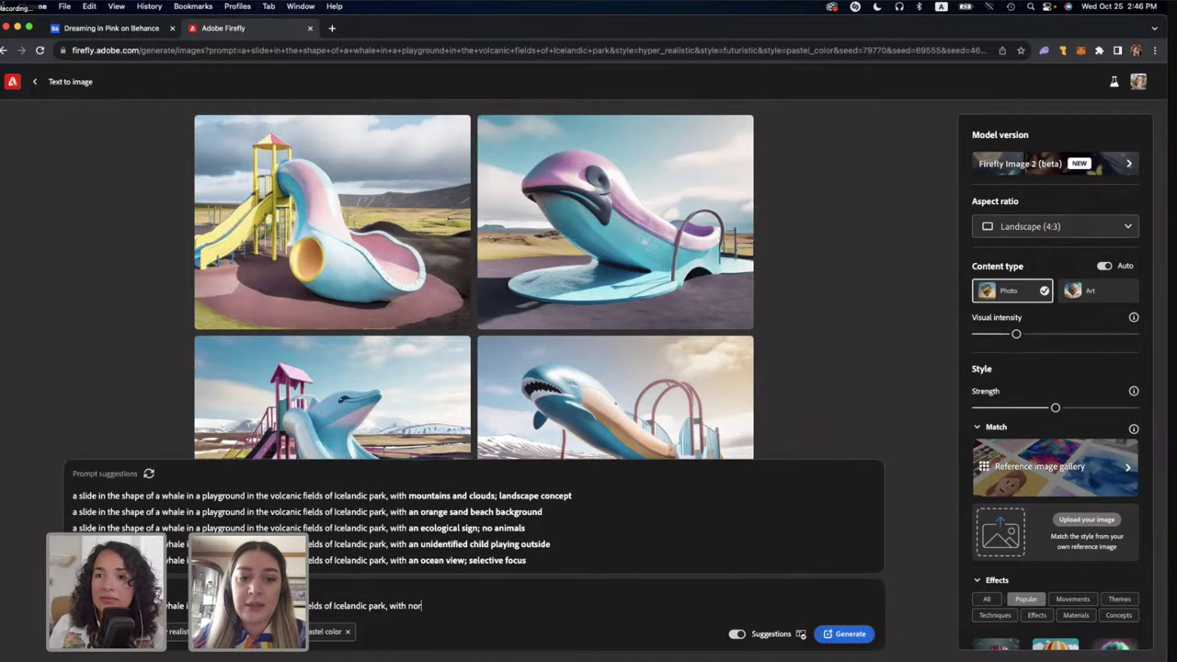
type("thern lights")
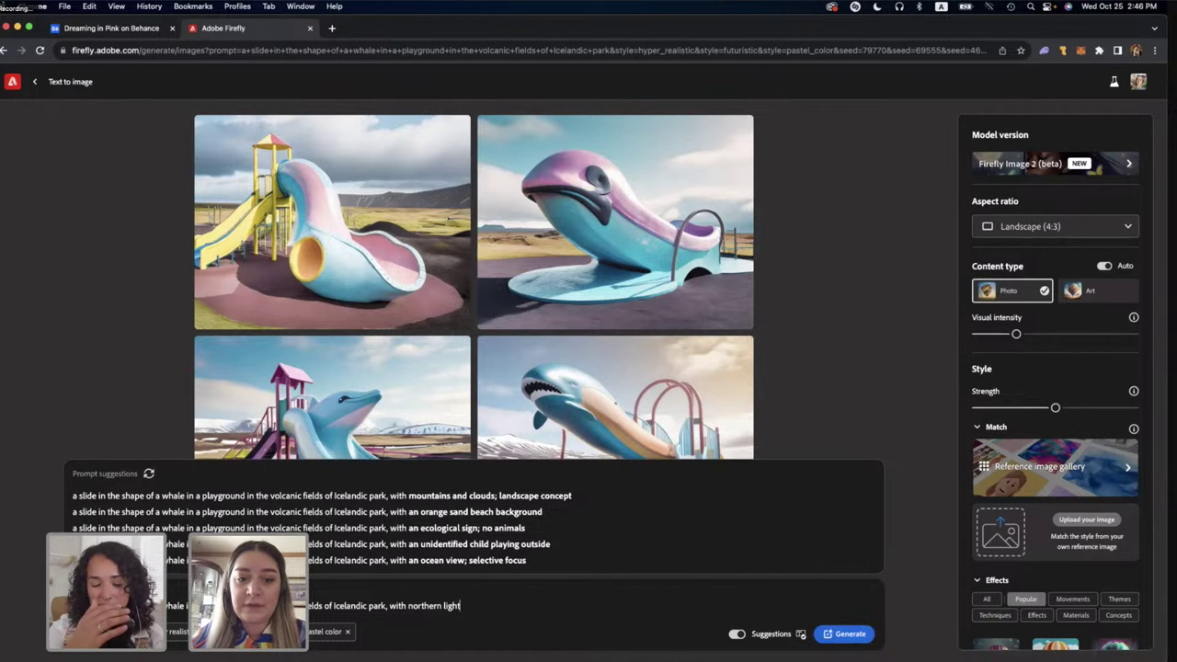
left_click(851, 634)
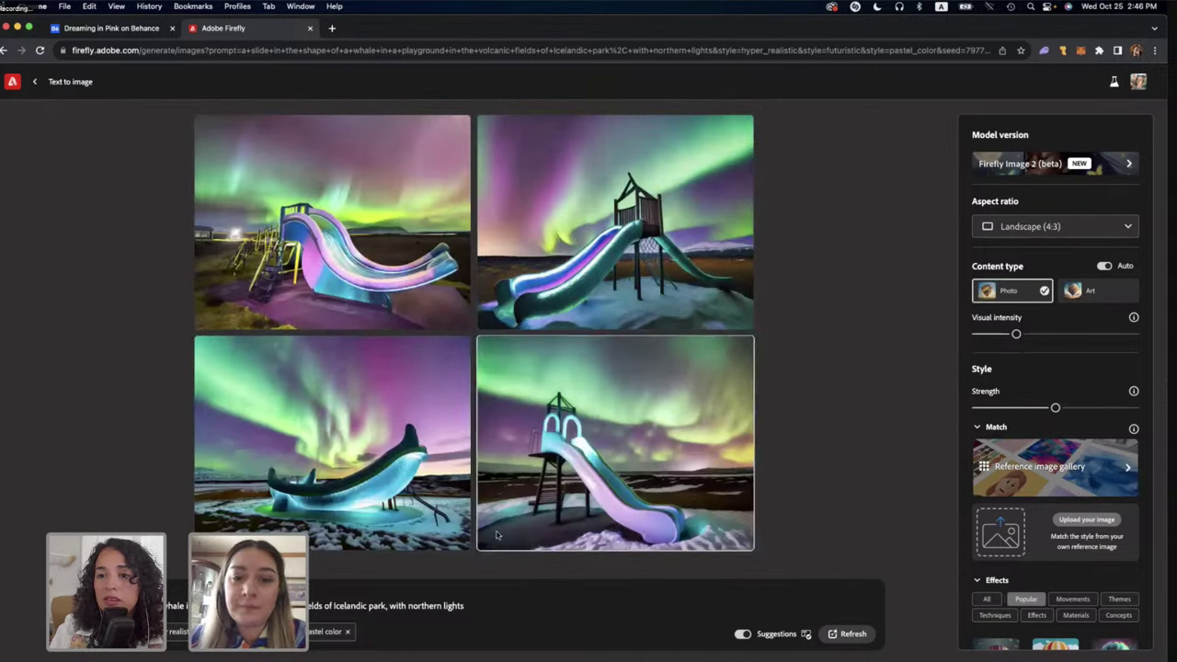
Enlarge and compare the slide images generated with northern lights.
left_click(669, 442)
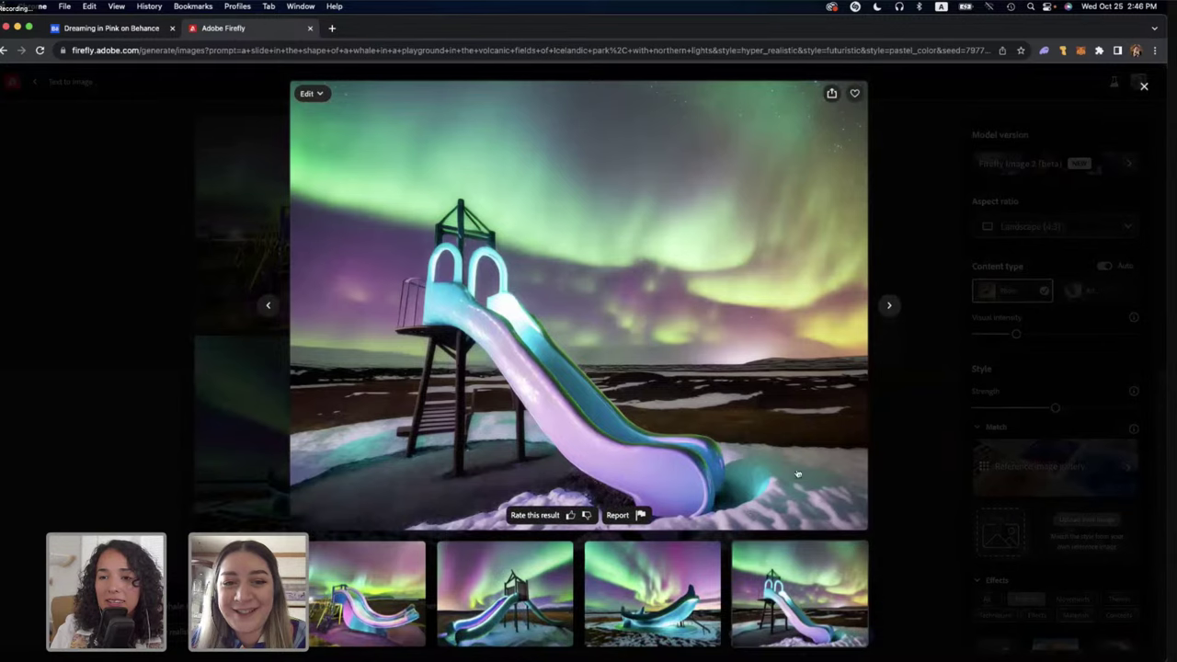
left_click(342, 590)
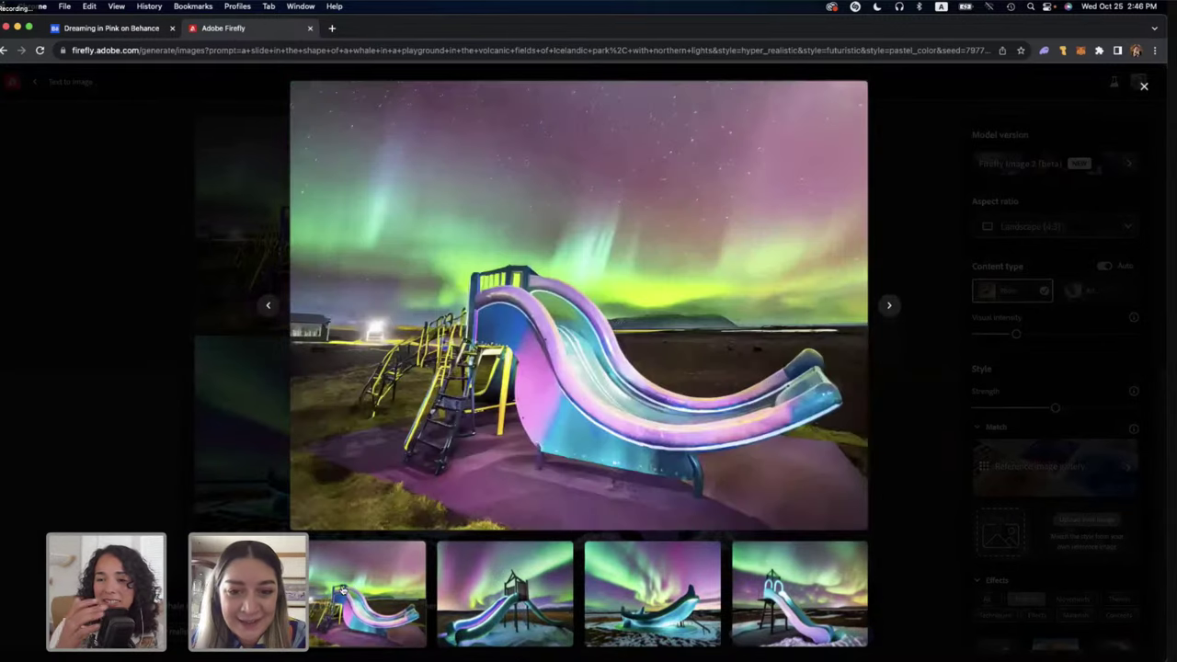
left_click(605, 603)
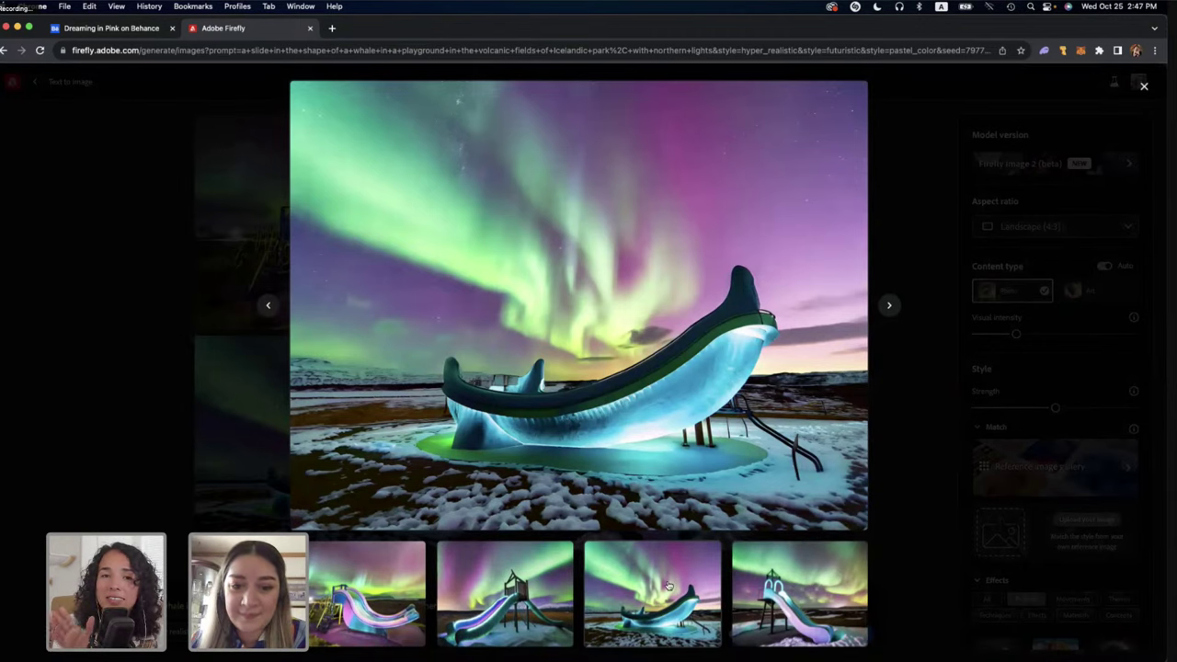
left_click(805, 588)
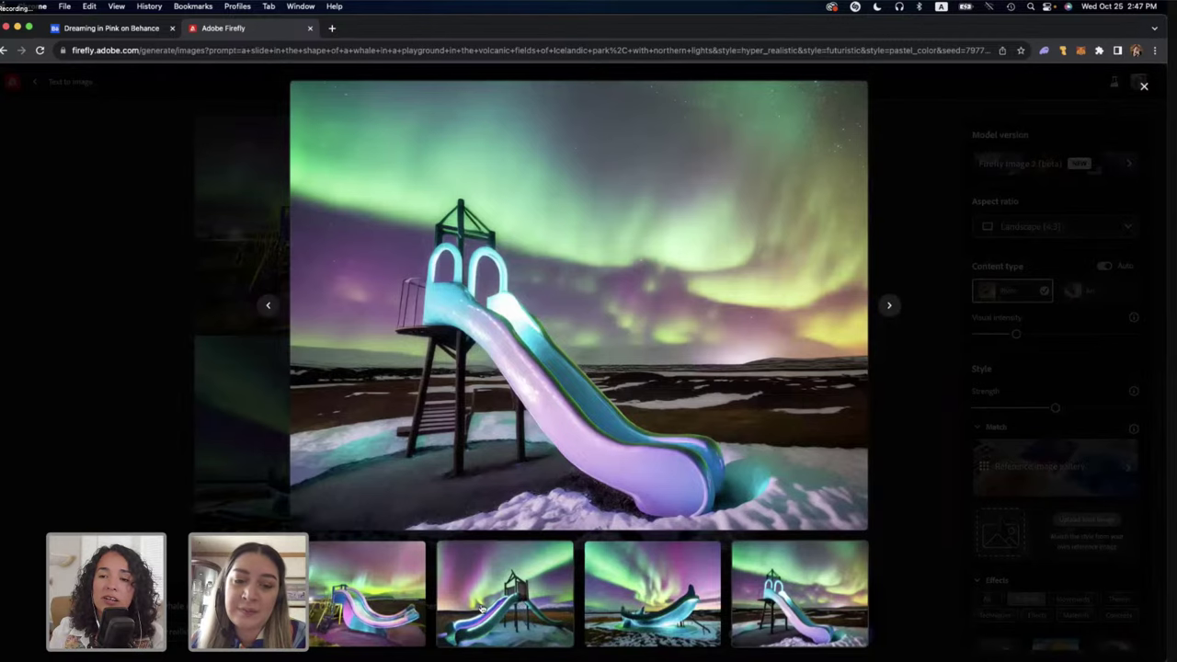
Generate images similar to the third result, the glowing blue whale slide on snowy ground.
left_click(669, 602)
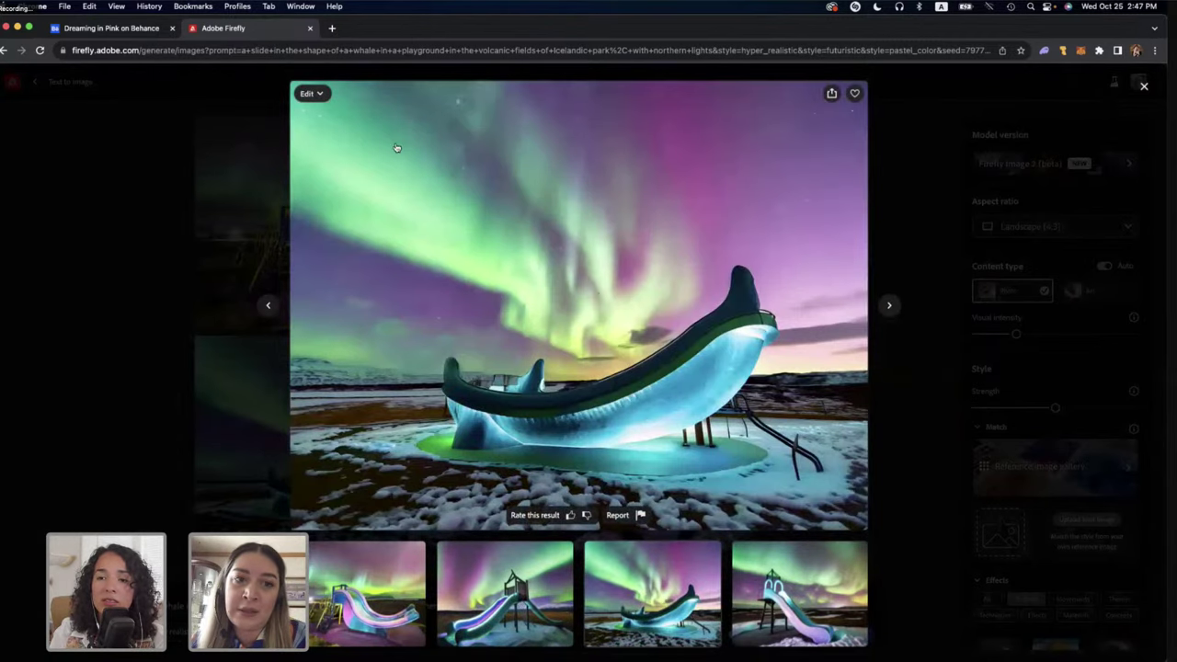
left_click(310, 94)
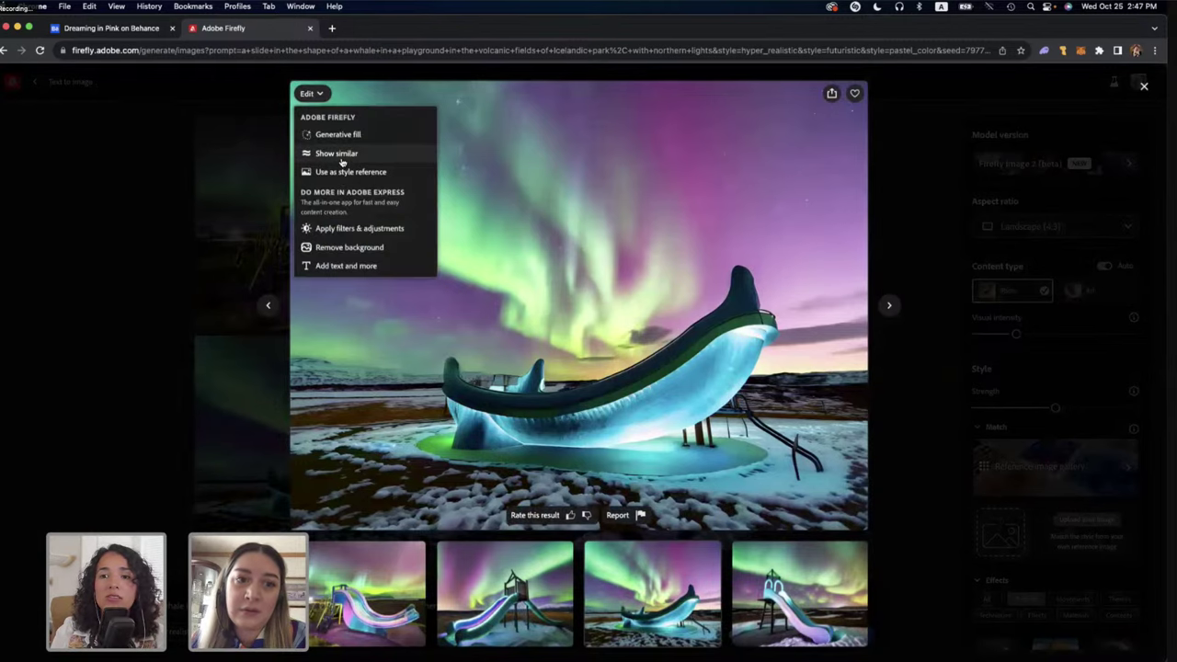
left_click(340, 156)
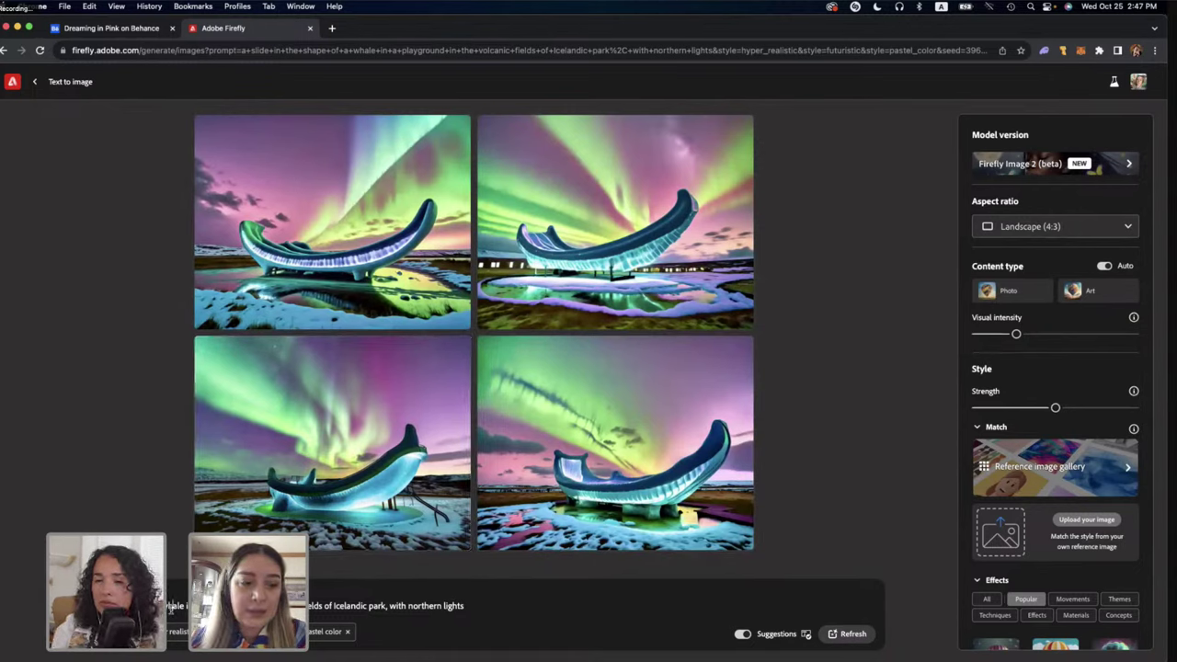
Replace "whale" with "horse" in the prompt, generate new images, and enlarge the green horse slide.
type("horse")
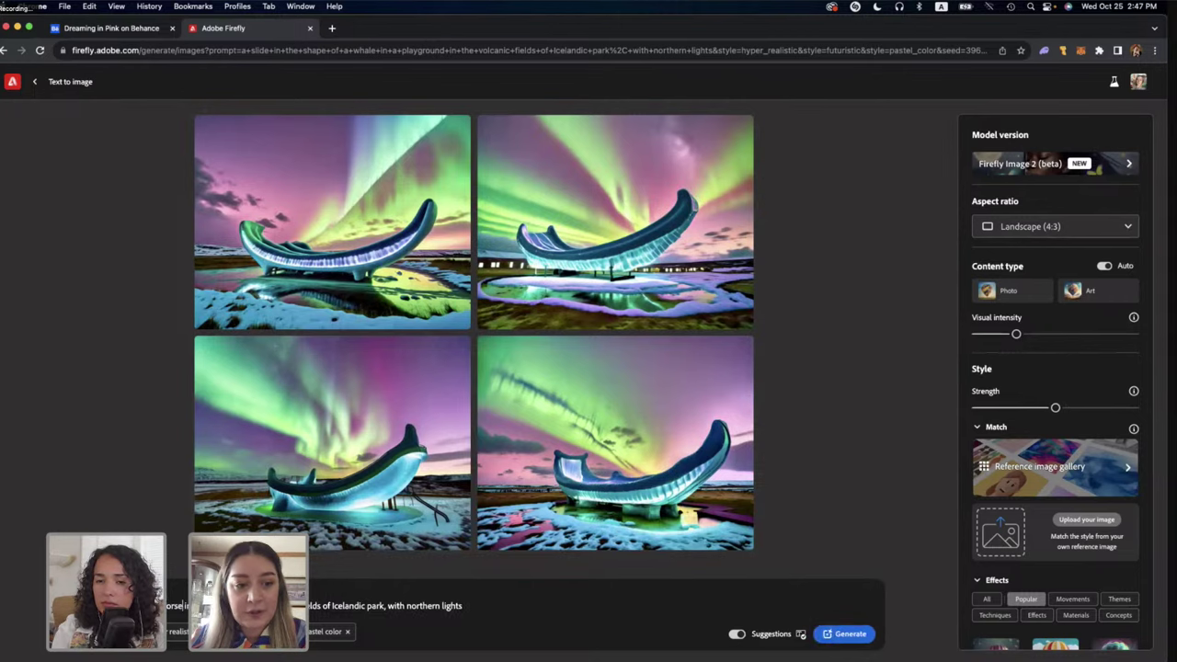
left_click(847, 642)
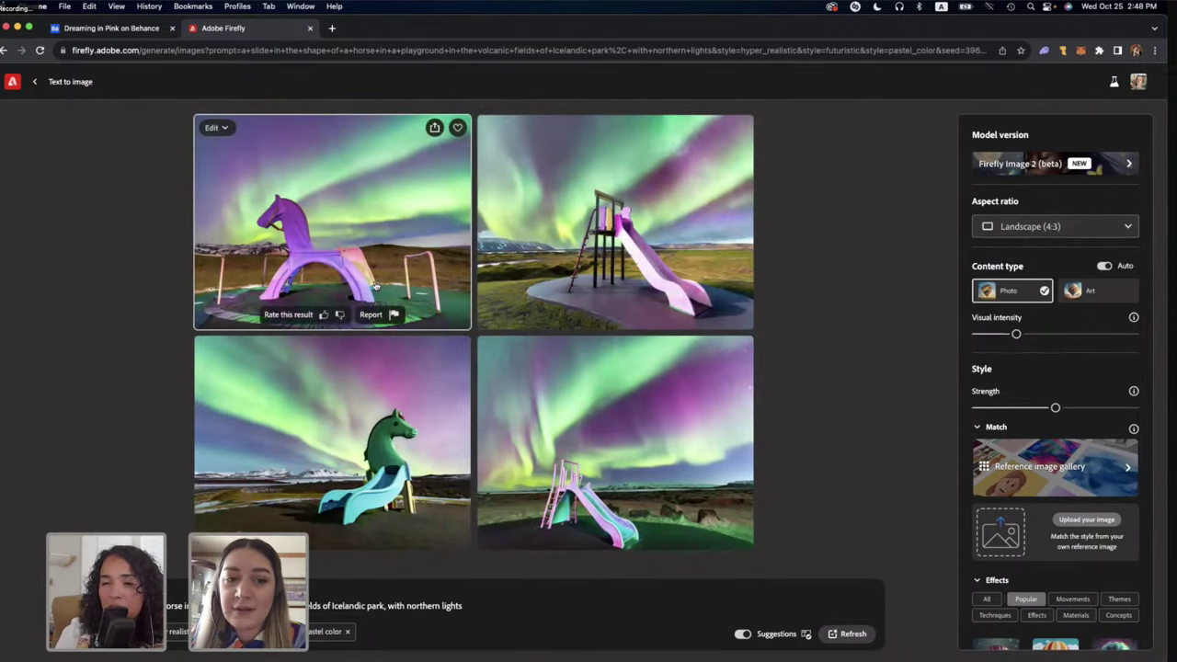
left_click(389, 464)
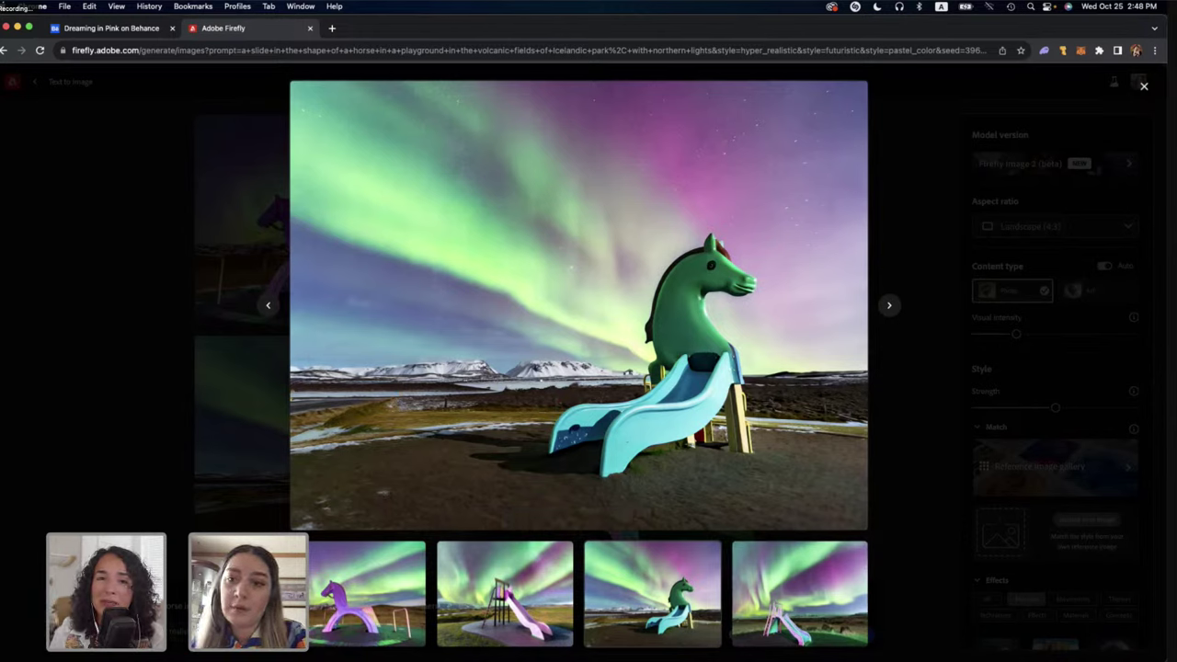
key("super+Tab")
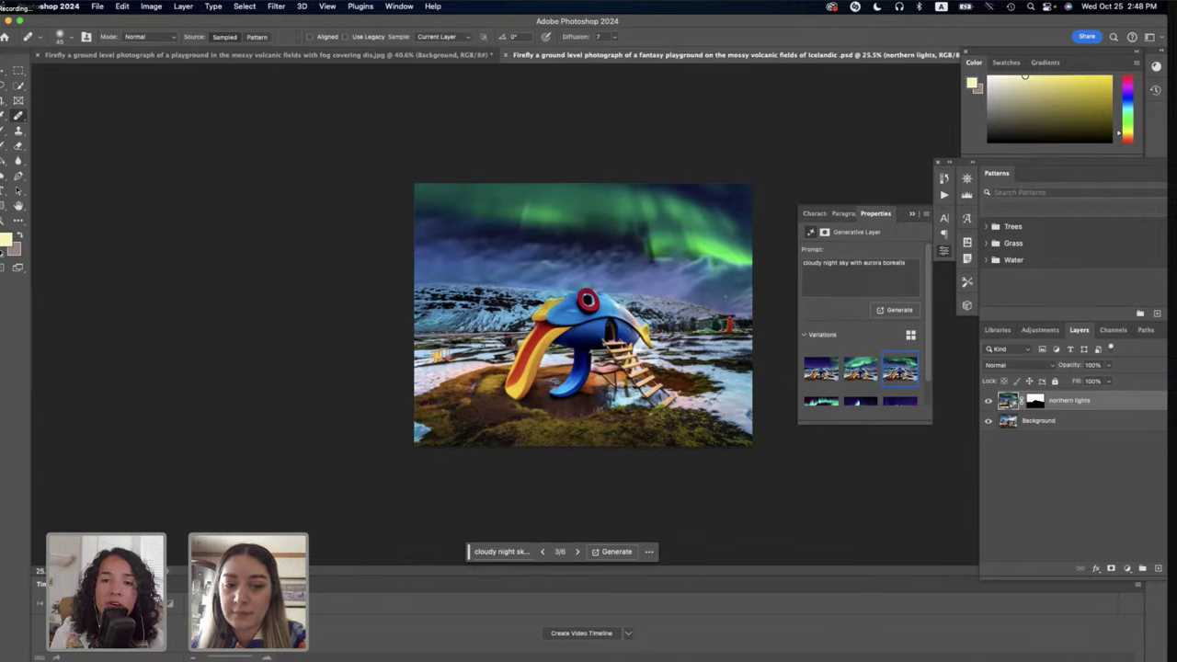
key("super+Tab")
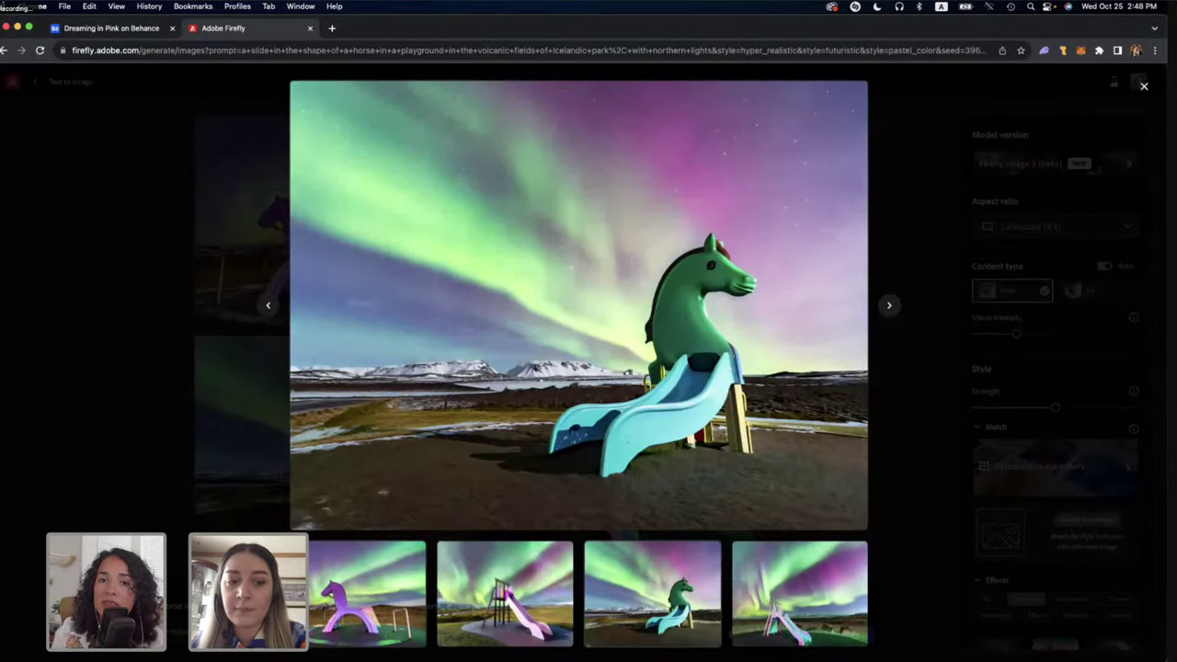
Close the enlarged image, add "frozen" before "horse" in the prompt, and generate new images.
key("Escape")
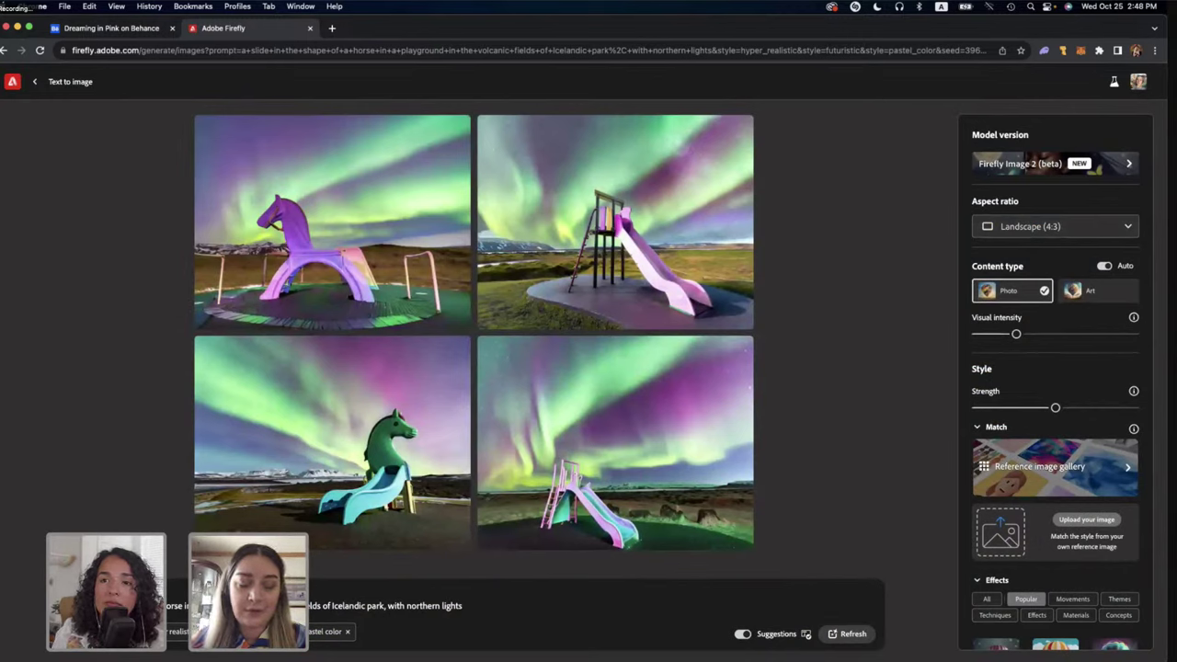
type("frozen")
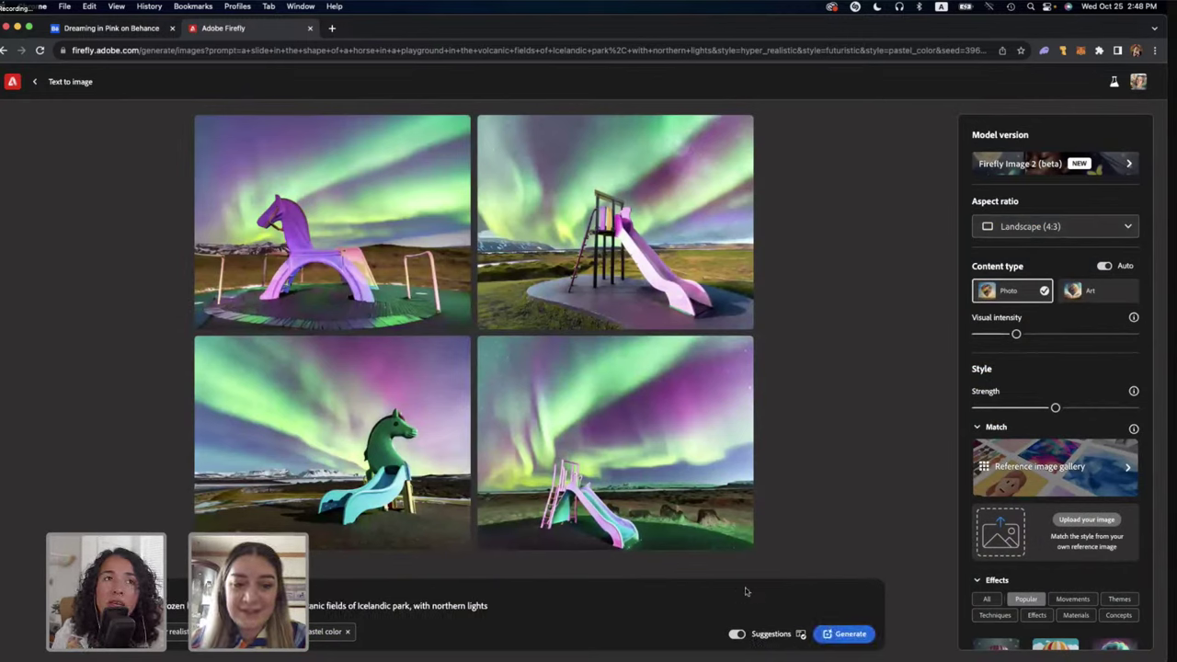
left_click(844, 637)
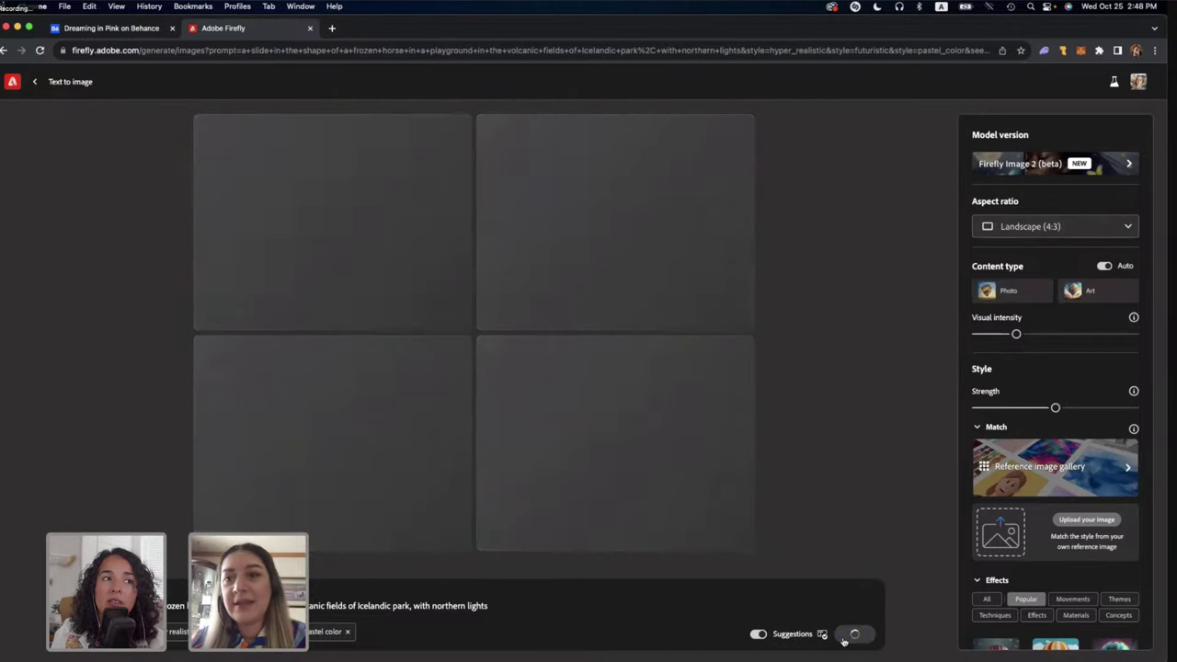
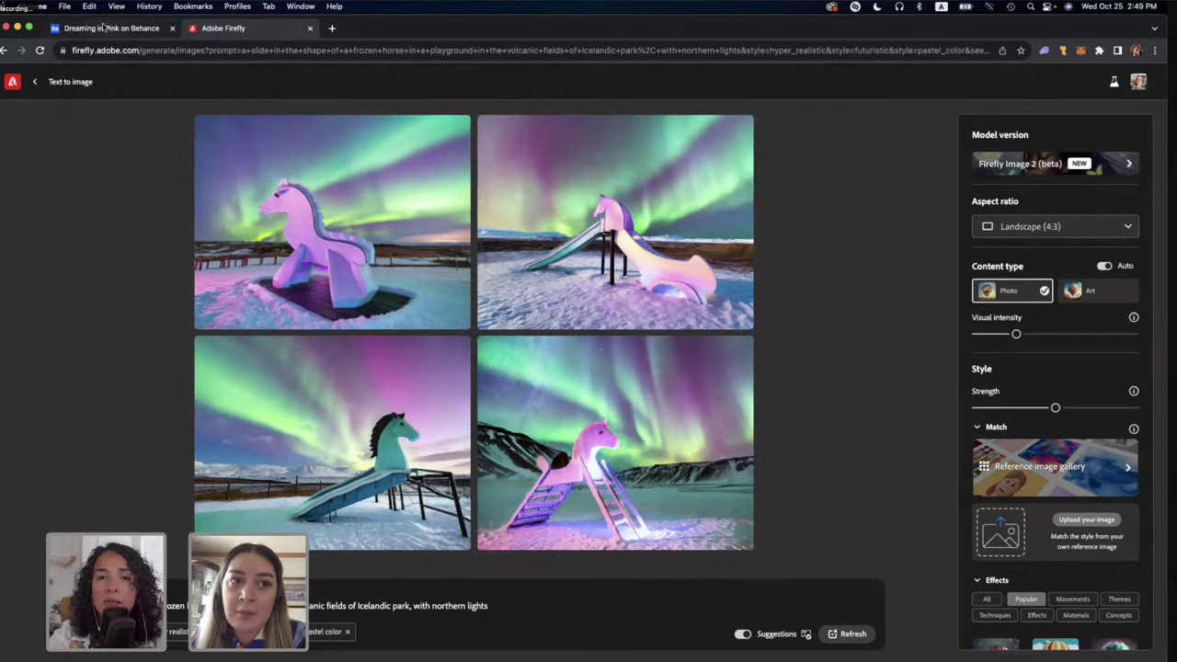
Switch to the Behance portfolio and look through the images of the Dreaming in Pink project.
left_click(108, 29)
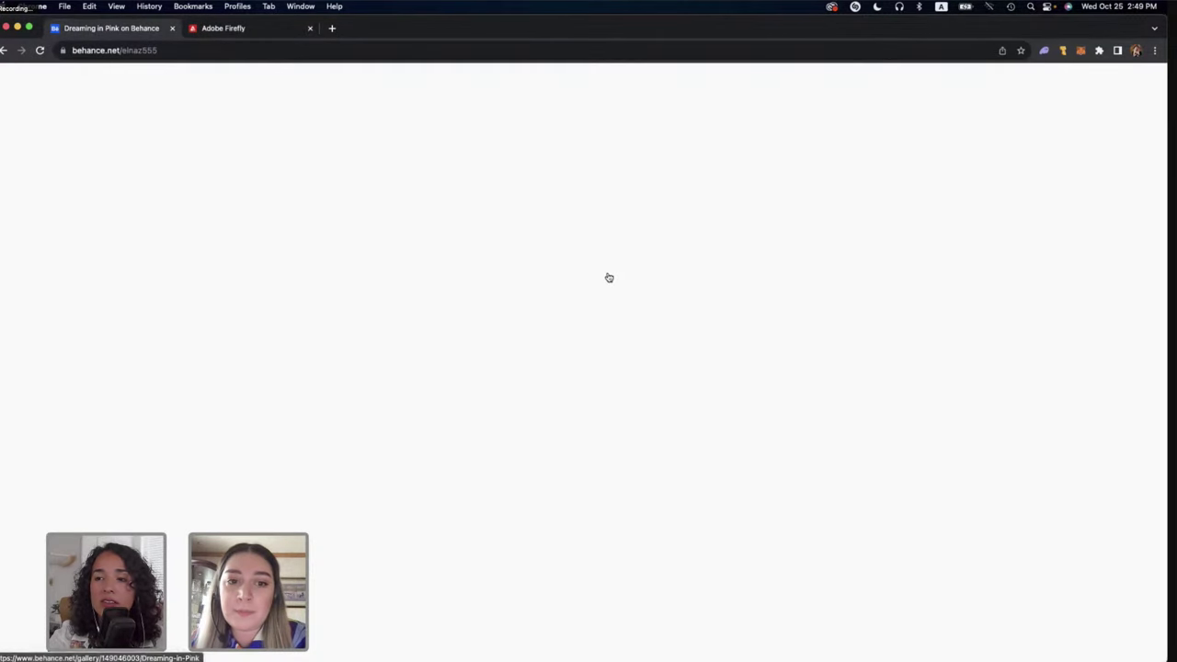
scroll(791, 478, "down", 2)
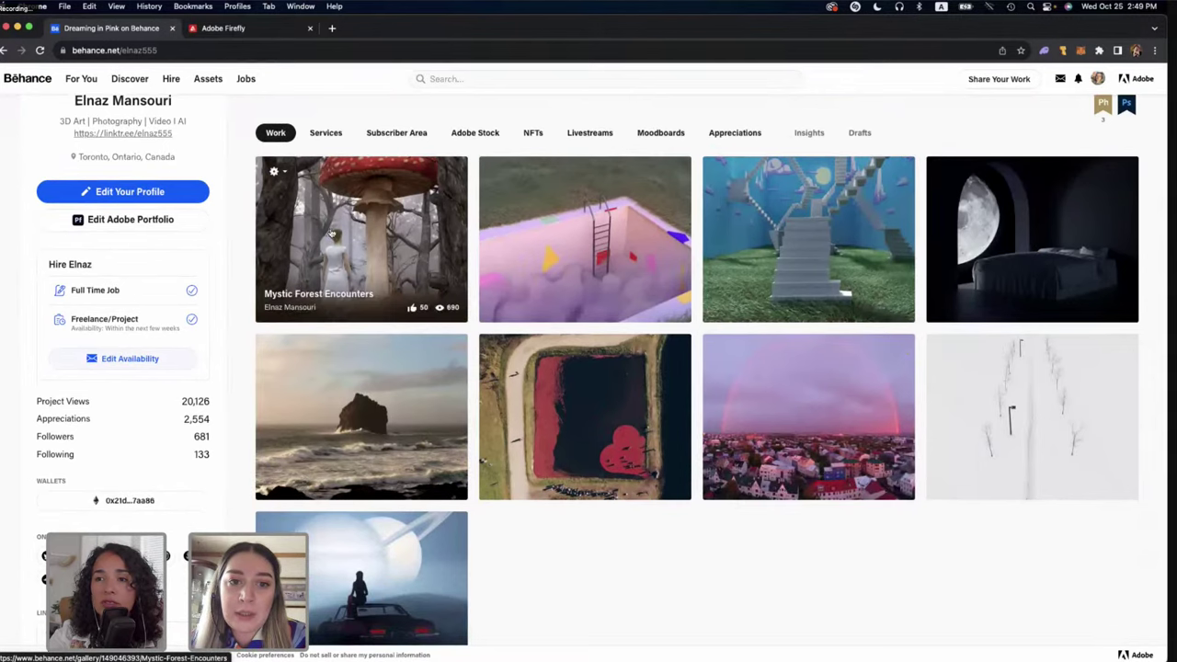
left_click(570, 276)
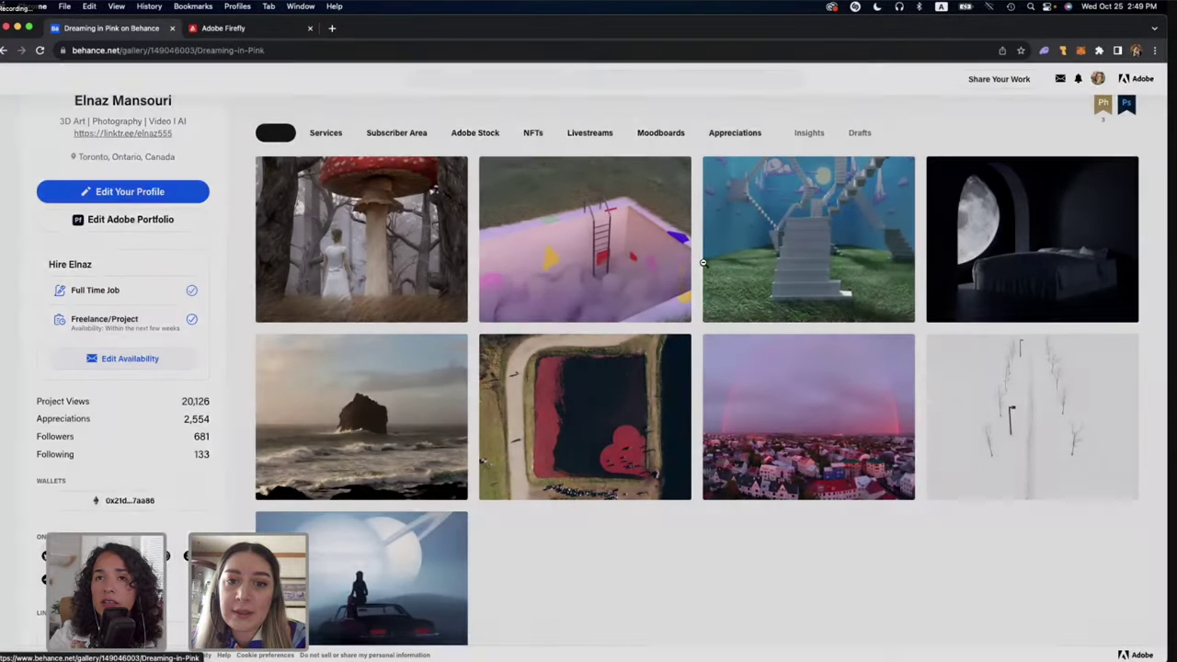
scroll(708, 229, "down", 5)
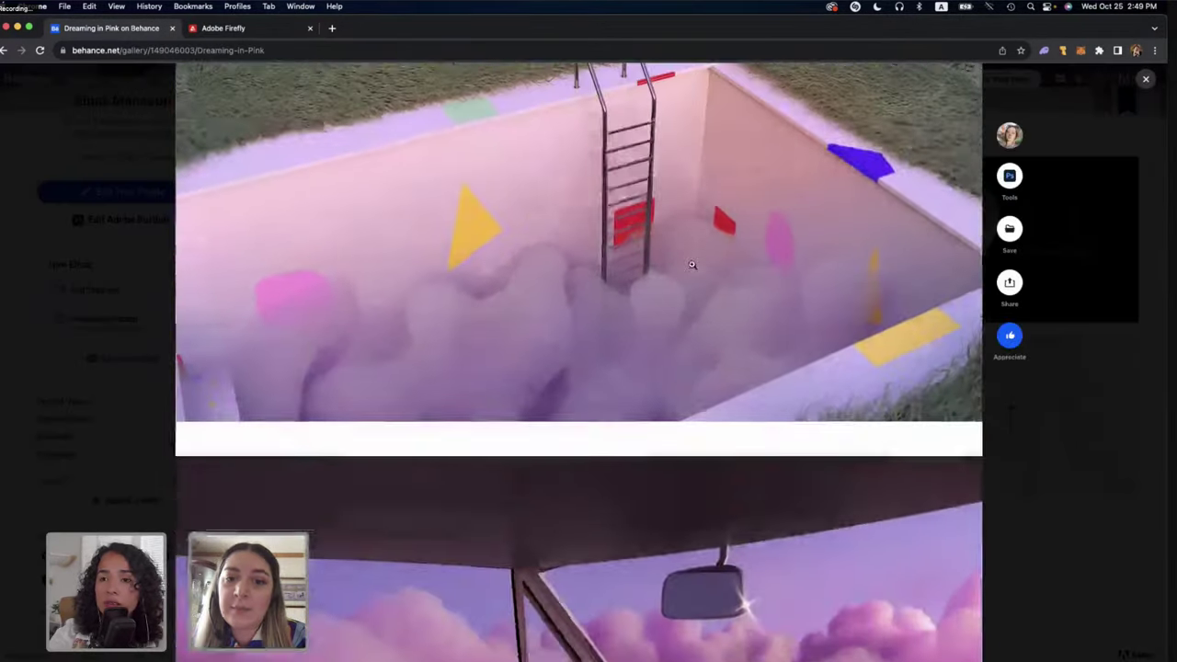
scroll(712, 224, "down", 15)
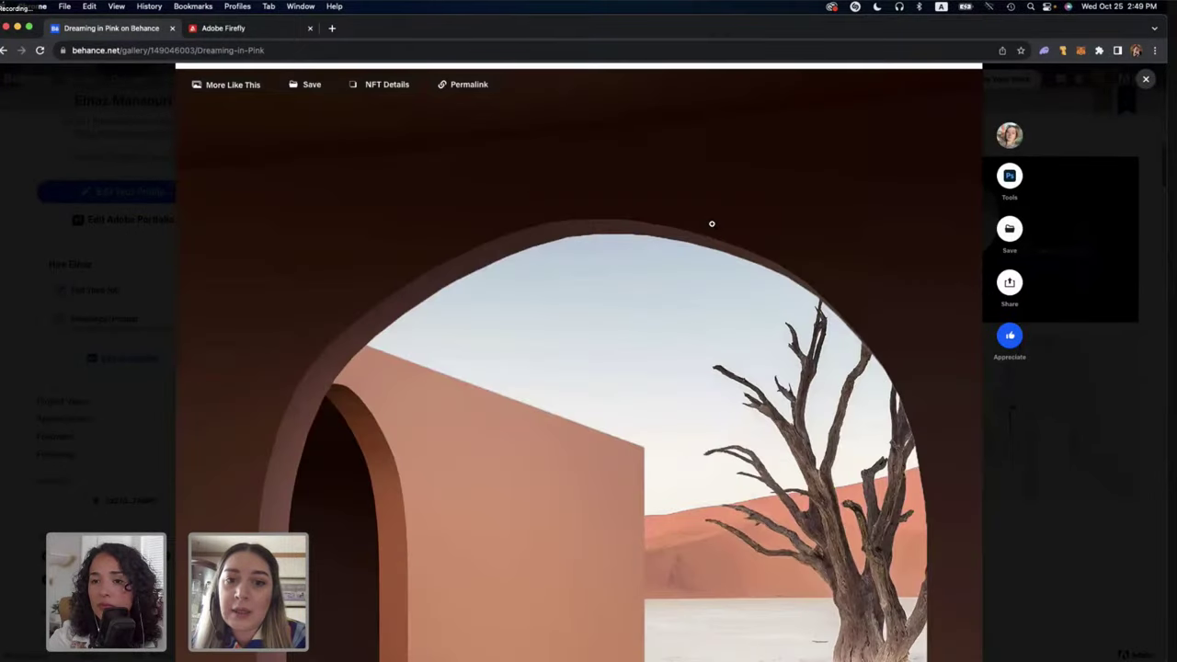
scroll(712, 224, "down", 10)
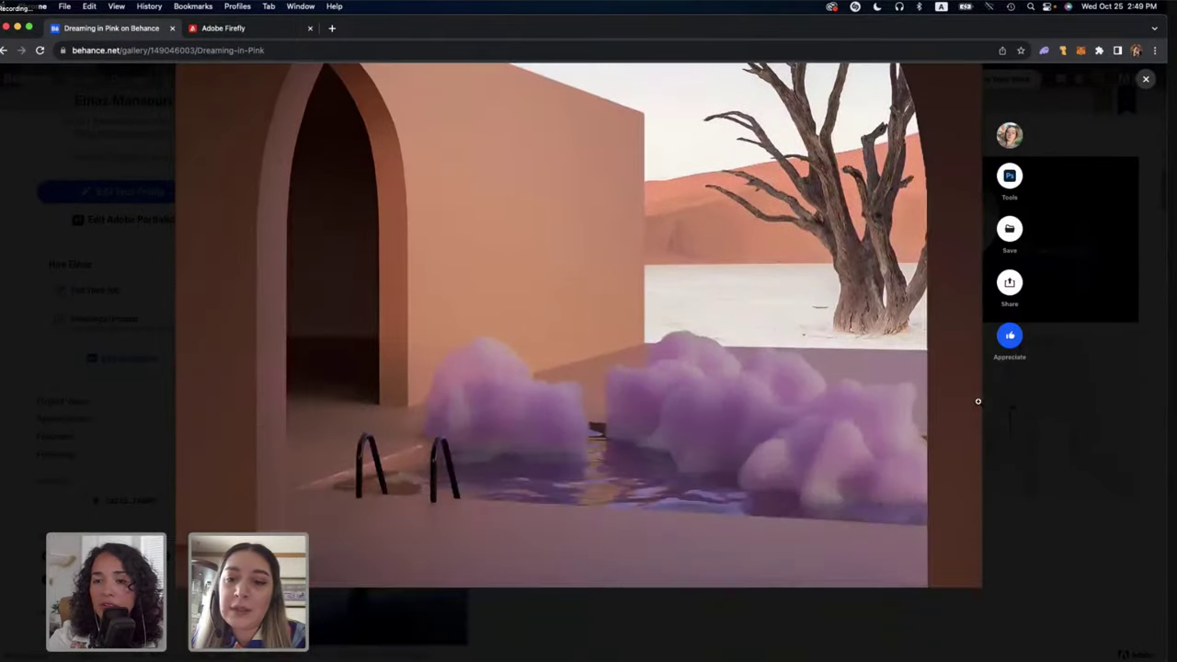
scroll(856, 519, "down", 10)
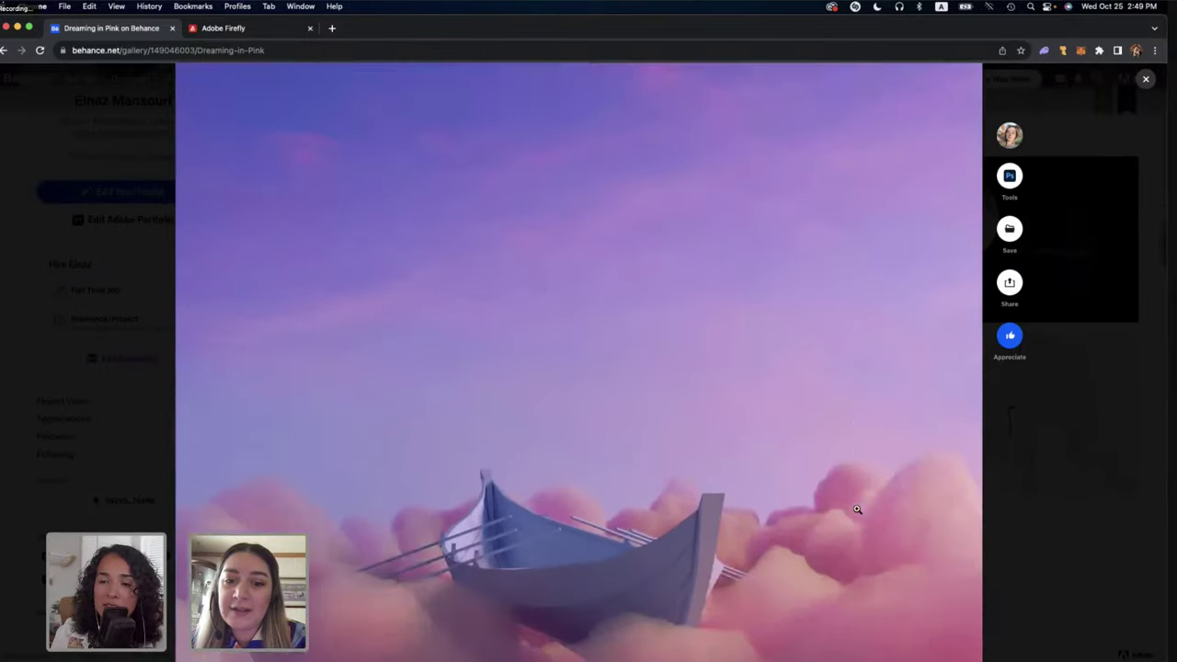
scroll(857, 510, "down", 3)
left_click(1085, 476)
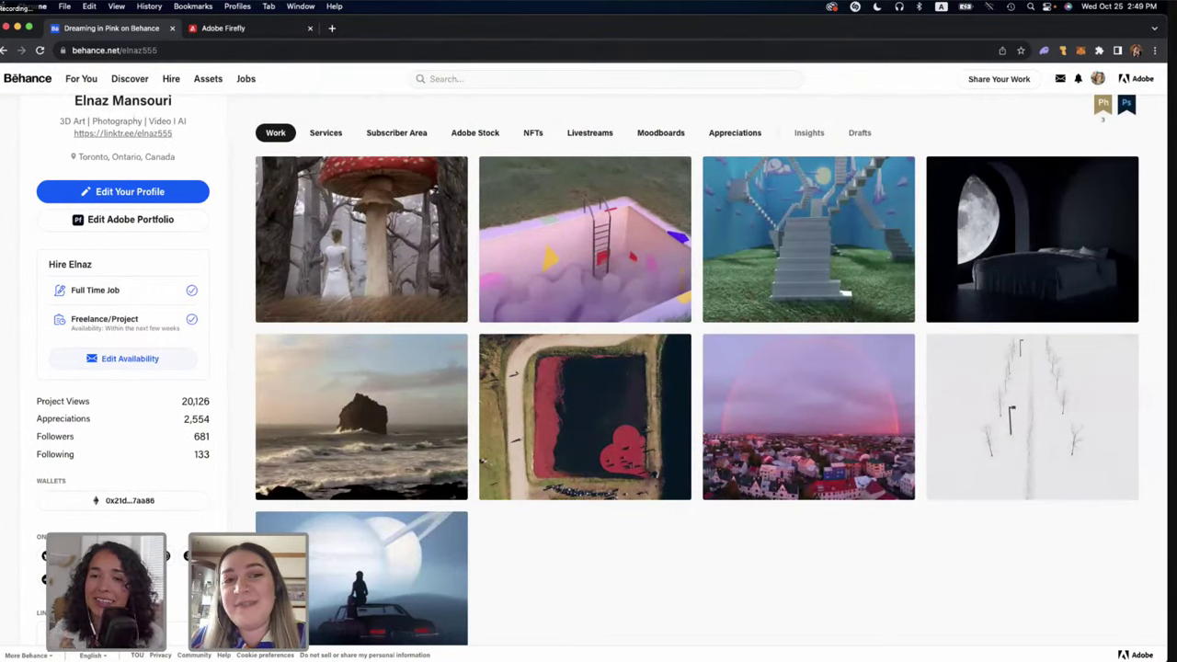
Return to Adobe Firefly, set the aspect ratio to Portrait (3:4), and generate the frozen horse slides in that format.
left_click(267, 33)
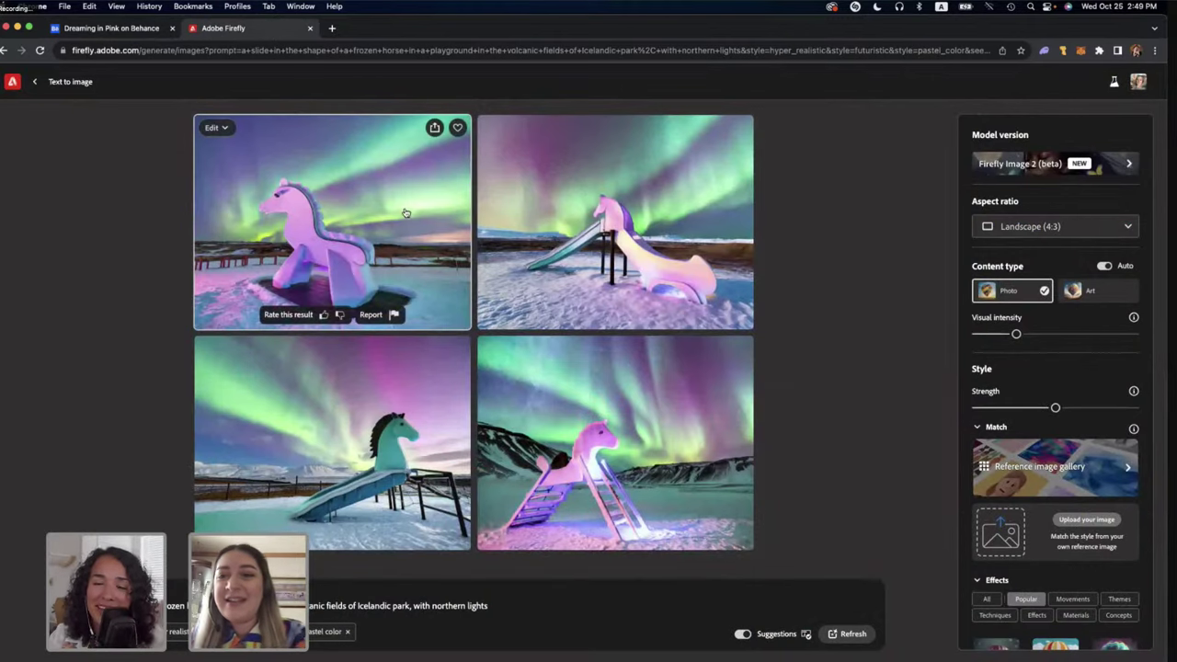
left_click(997, 230)
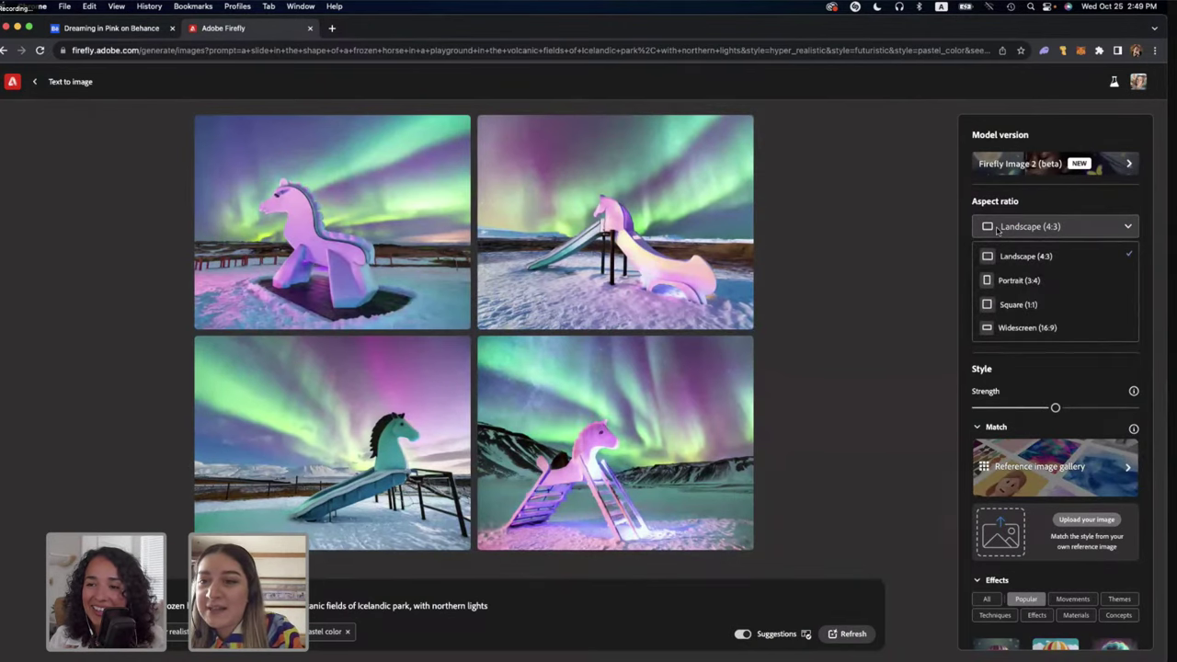
left_click(1012, 280)
left_click(857, 640)
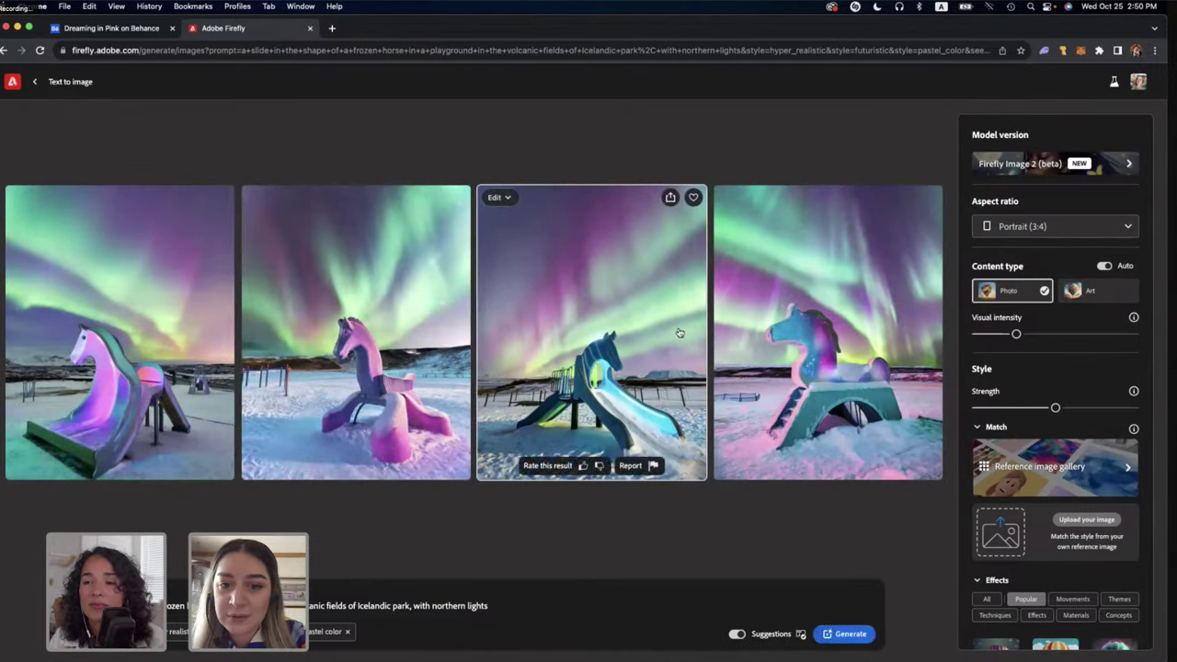
Enlarge and compare the third and fourth portrait images of the frozen horse slide.
left_click(642, 415)
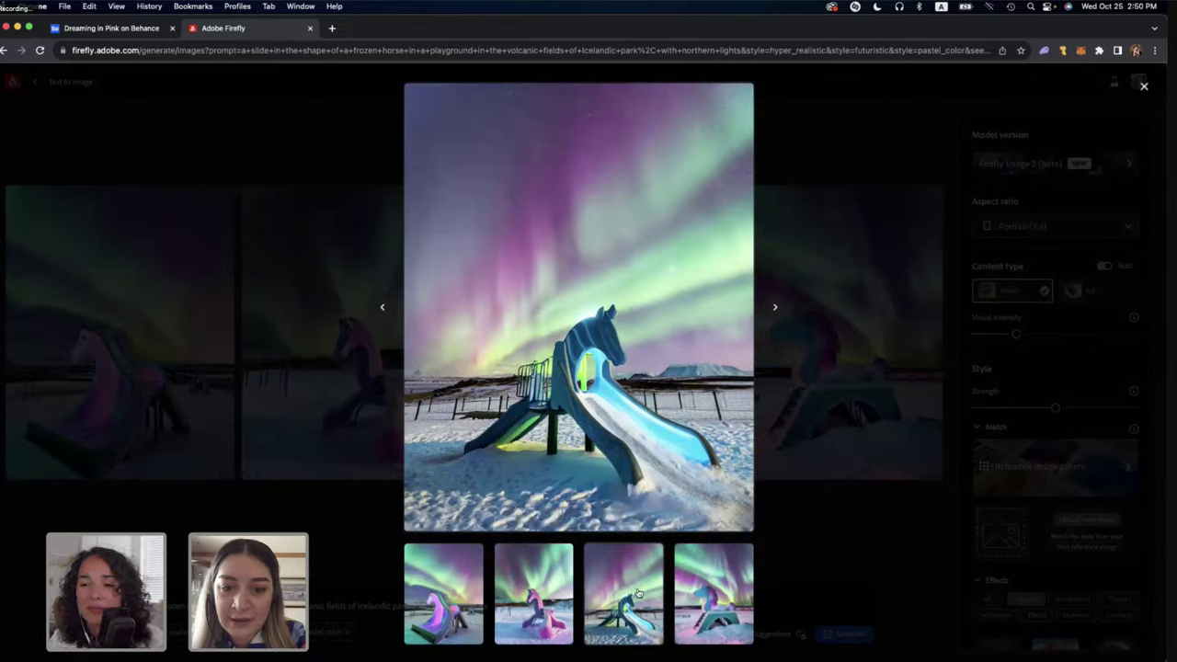
left_click(711, 606)
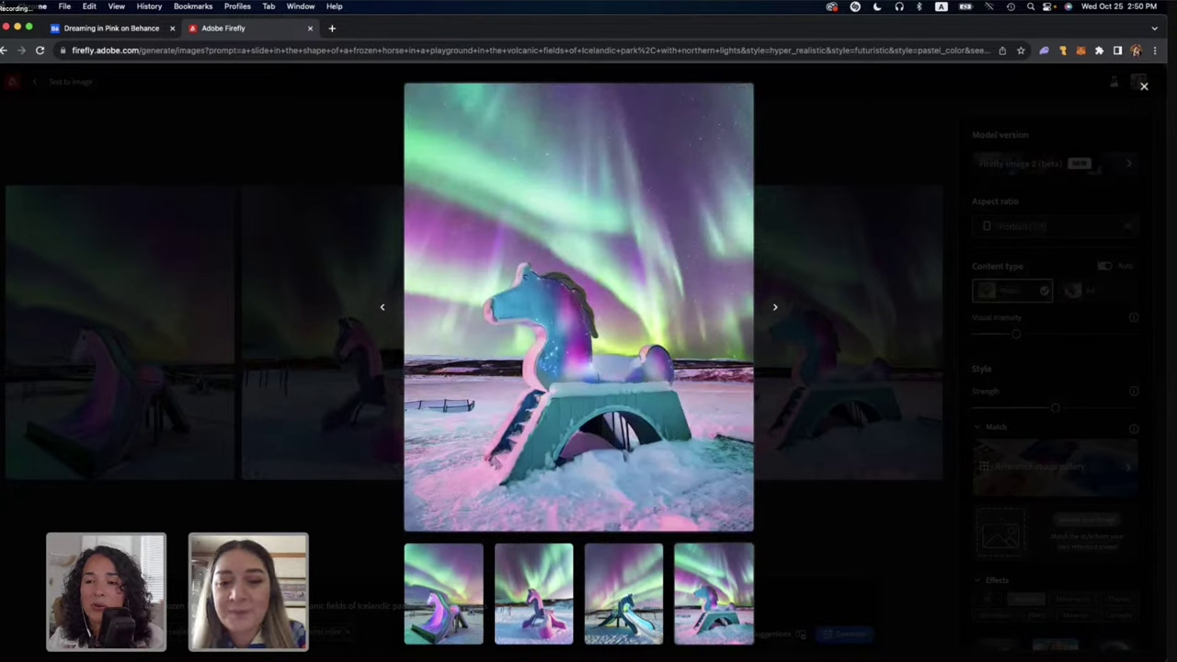
Compare the first, second and third portrait images of the frozen horse slide at full size, and close the enlarged view.
mouse_move(659, 425)
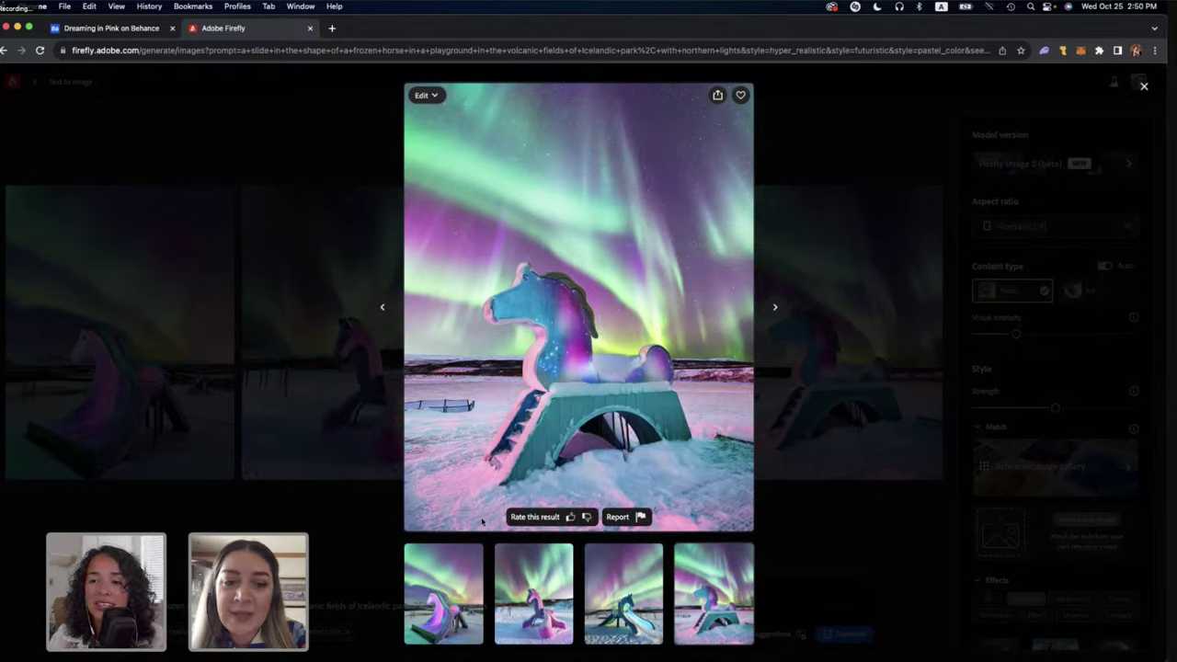
left_click(451, 594)
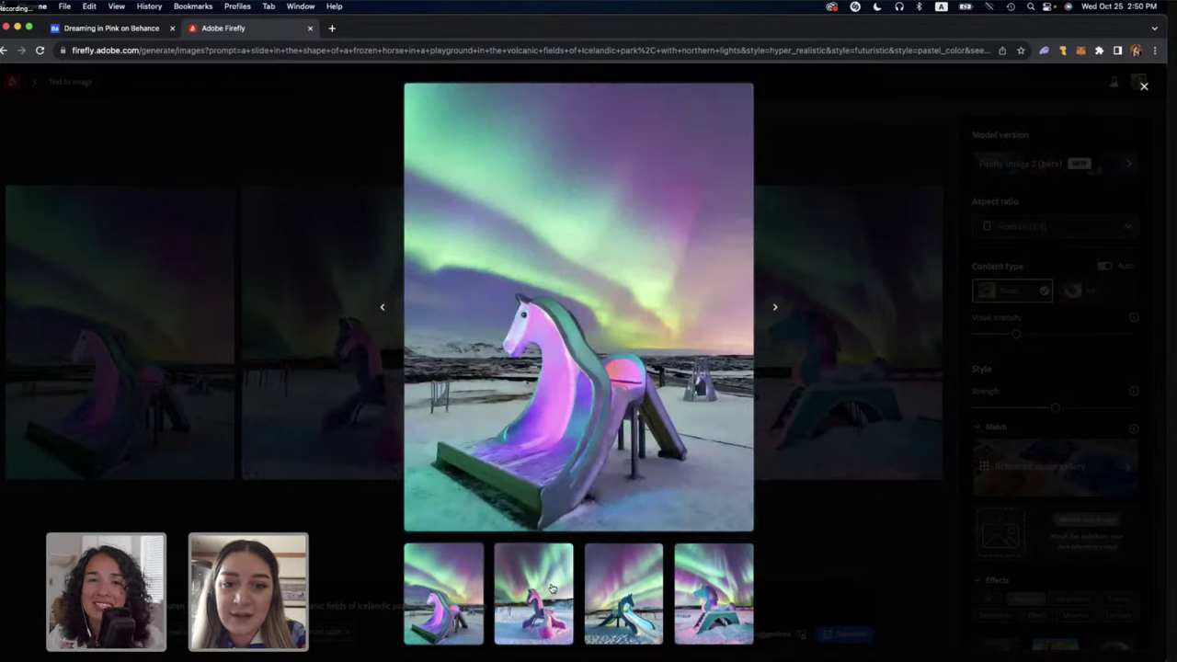
left_click(551, 588)
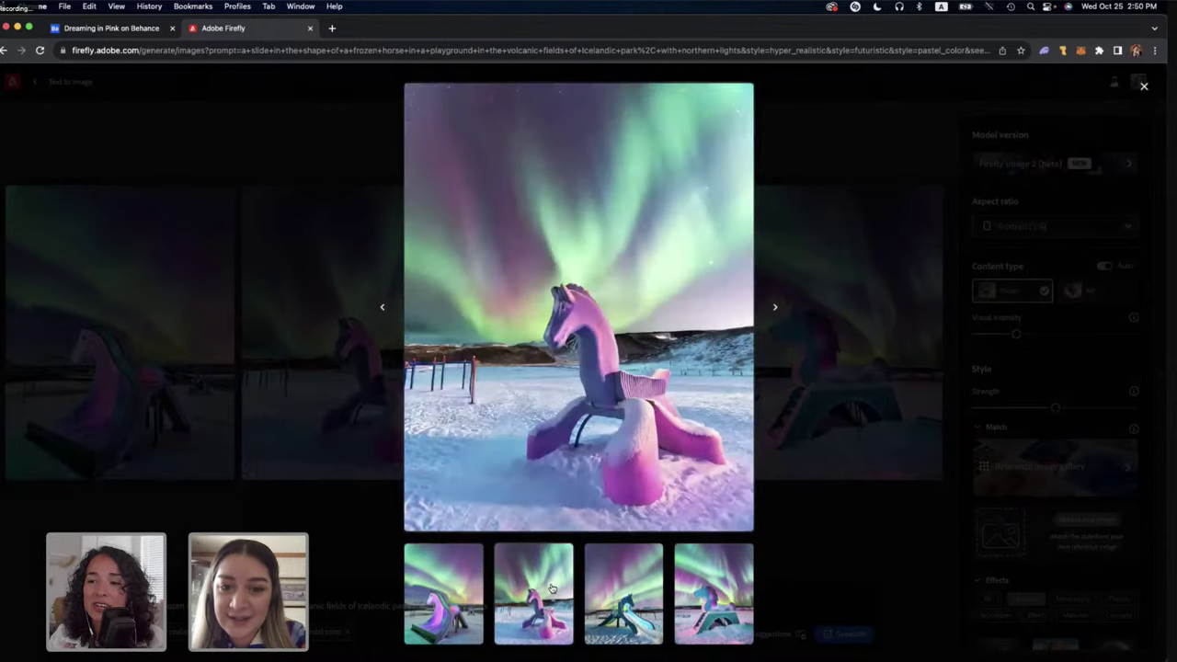
left_click(617, 587)
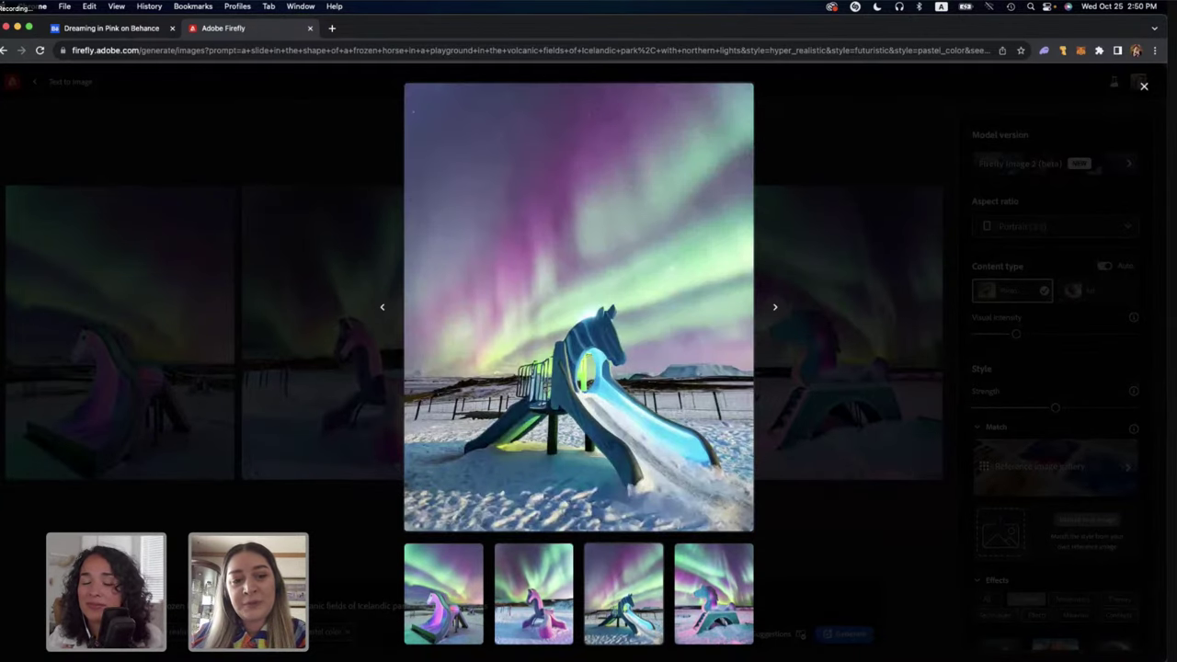
key("Escape")
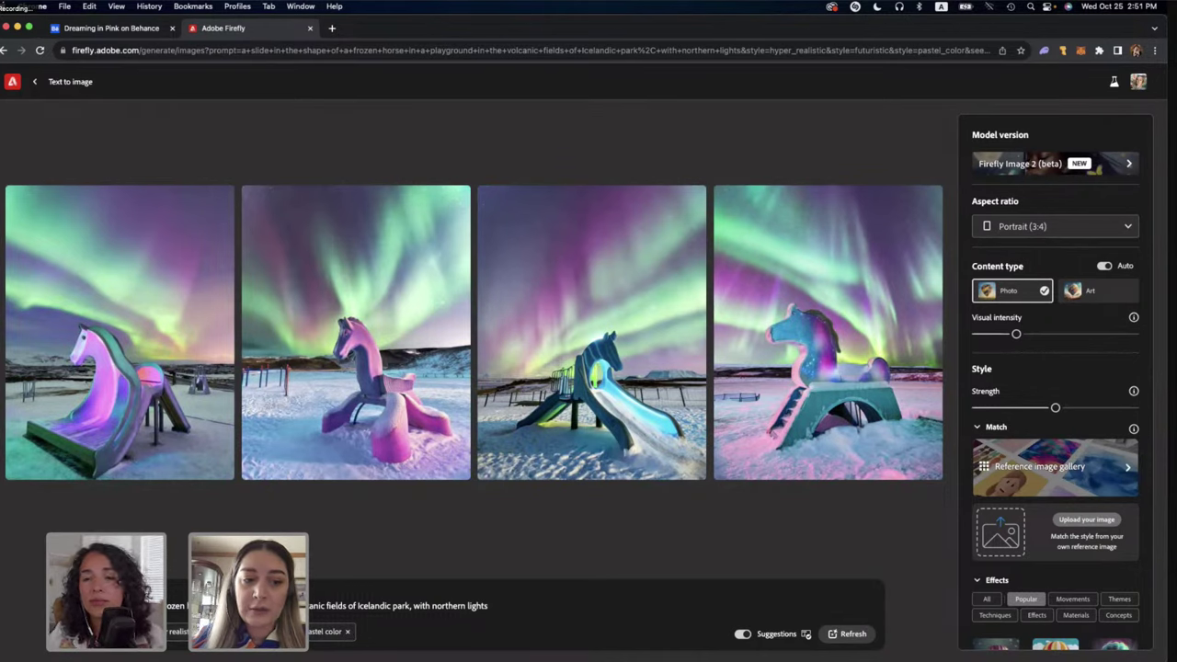
Remove all the style effects, including pastel color and hyper realistic, from the frozen horse prompt and generate new images.
left_click(348, 632)
left_click(181, 635)
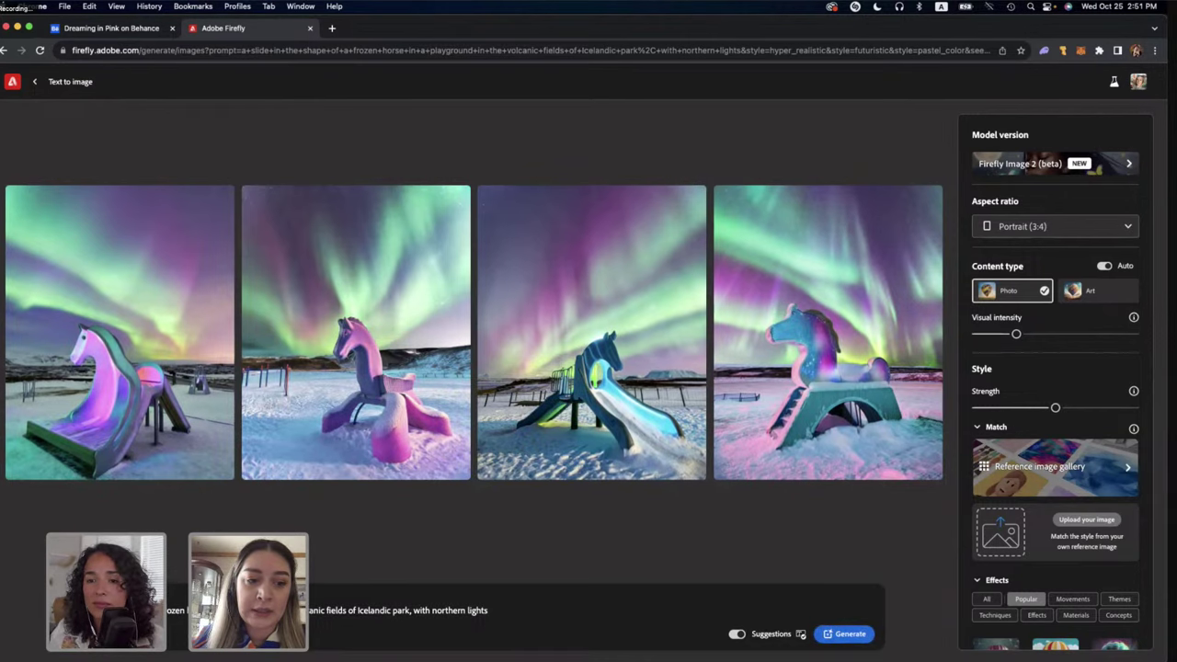
left_click(844, 634)
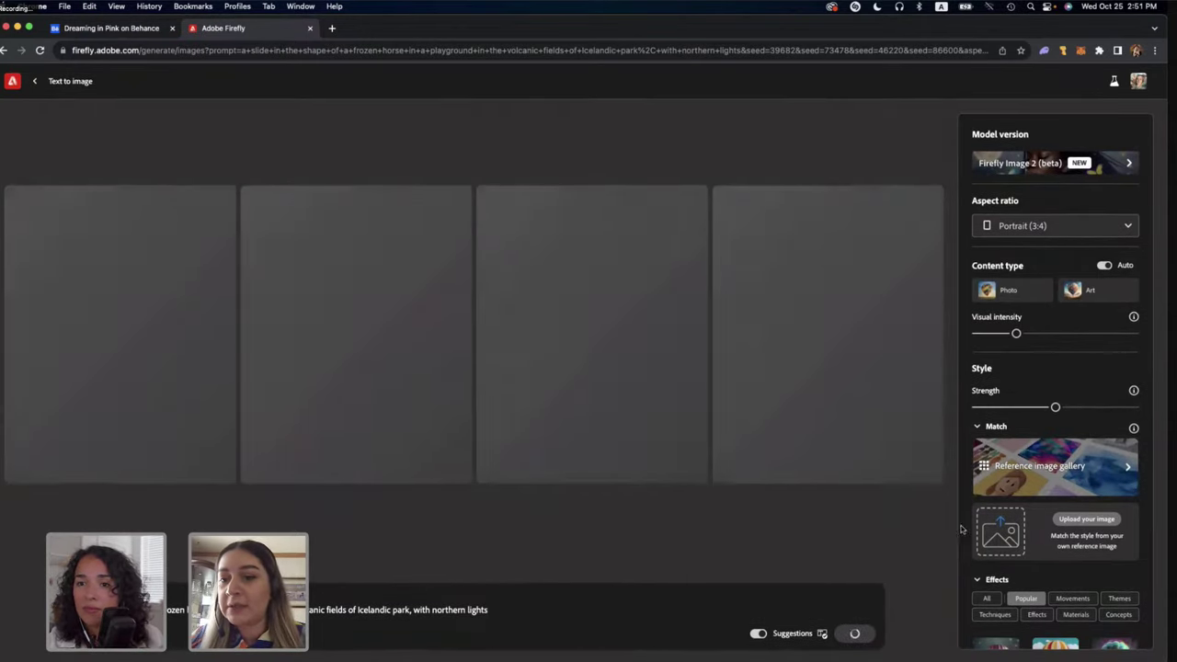
Look over the new frozen horse images and the style, effects, color, lighting and composition settings.
scroll(967, 522, "down", 1)
scroll(968, 523, "down", 6)
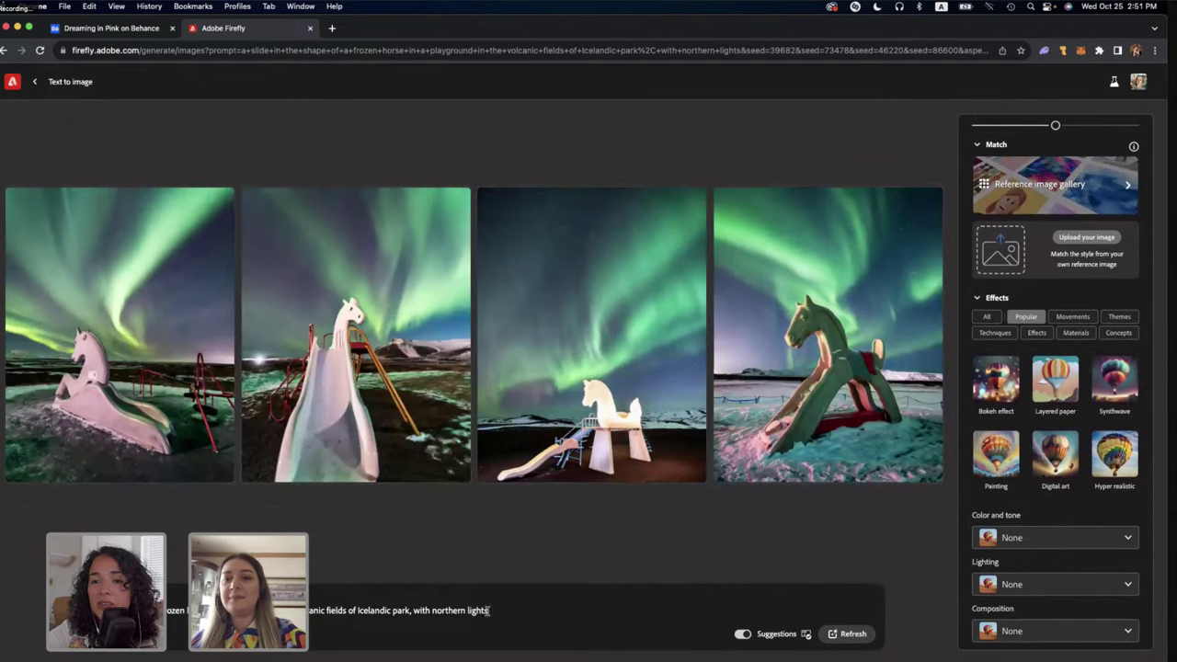
mouse_move(859, 317)
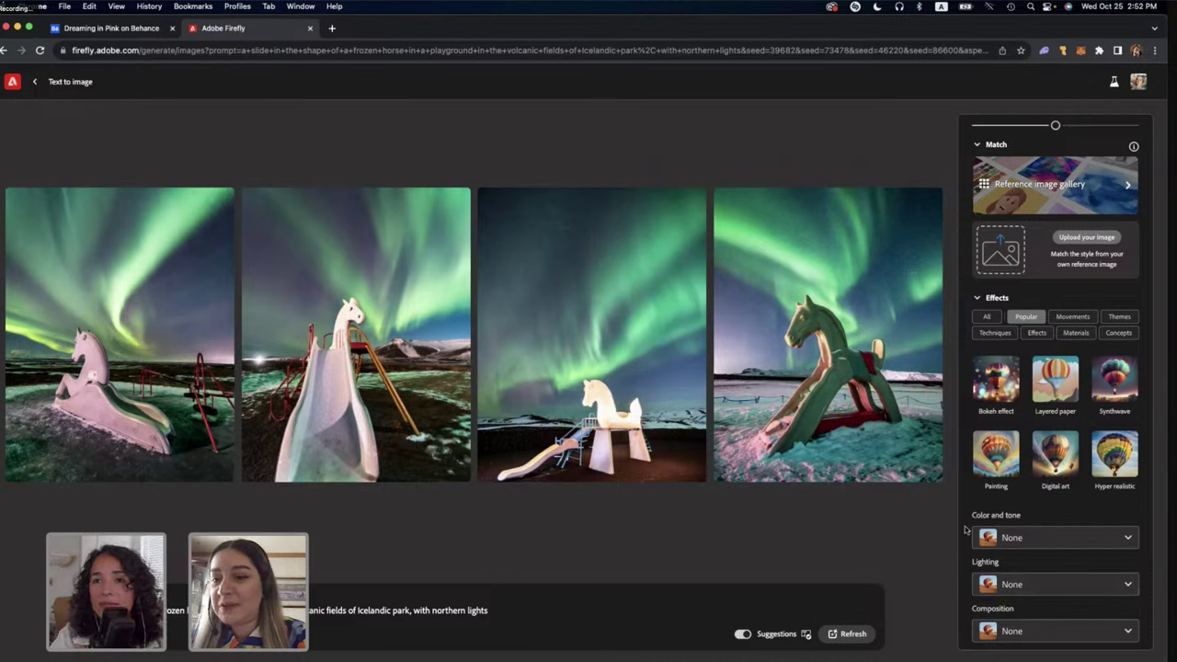
scroll(966, 529, "up", 5)
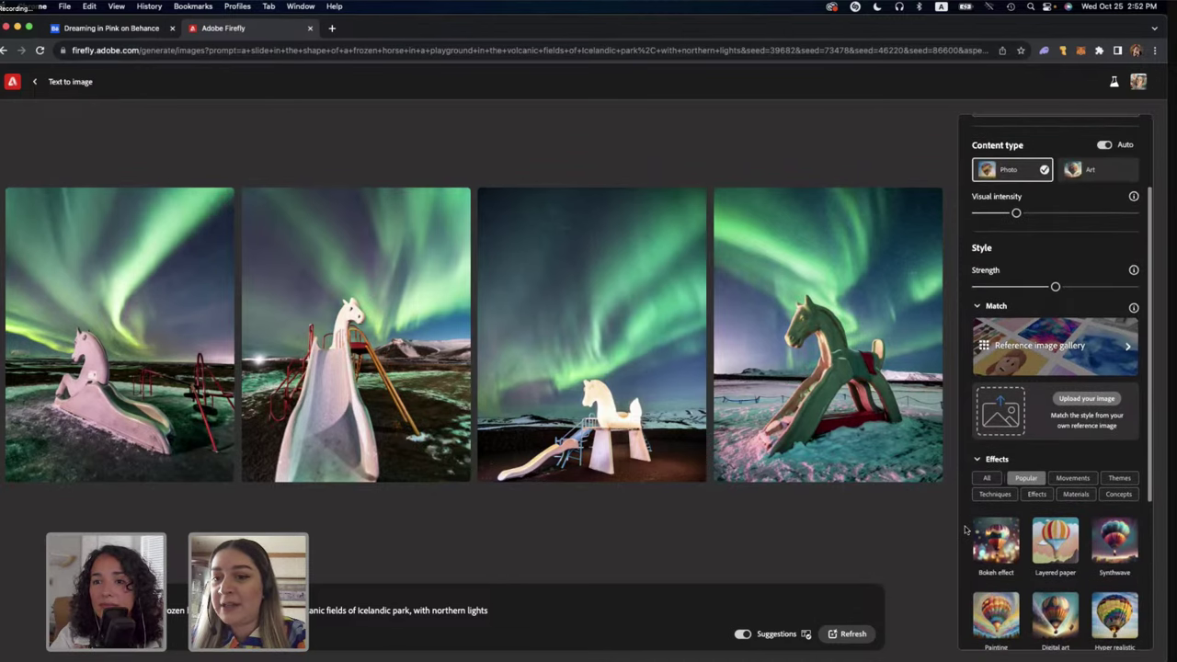
scroll(964, 526, "up", 3)
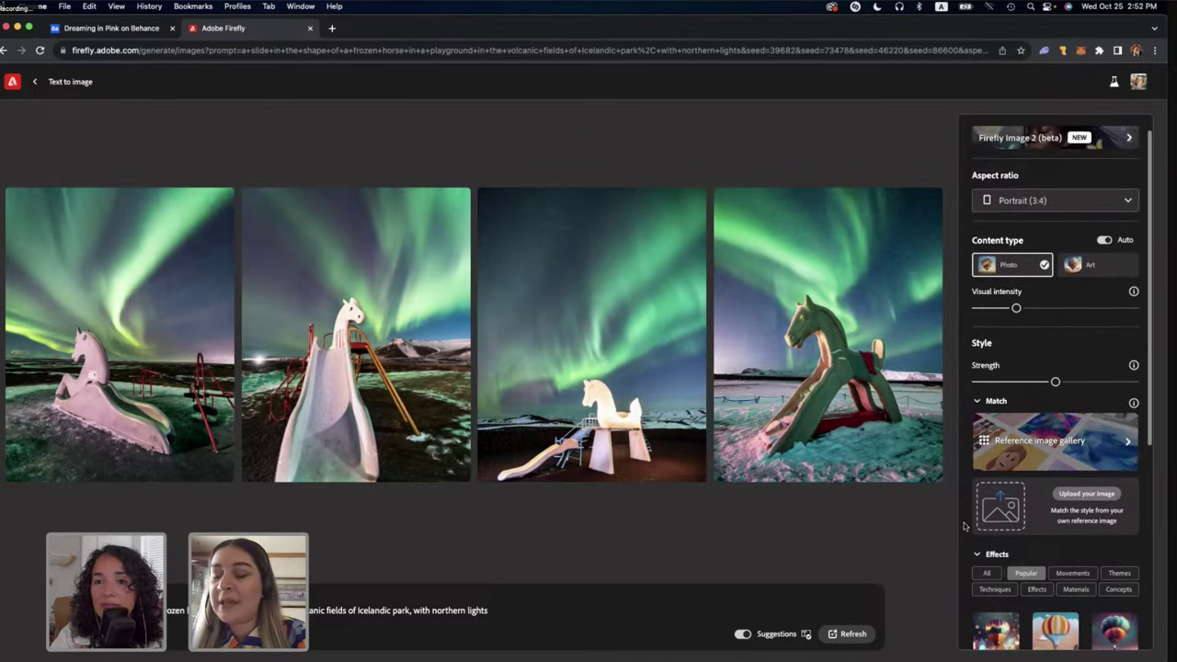
scroll(964, 525, "down", 4)
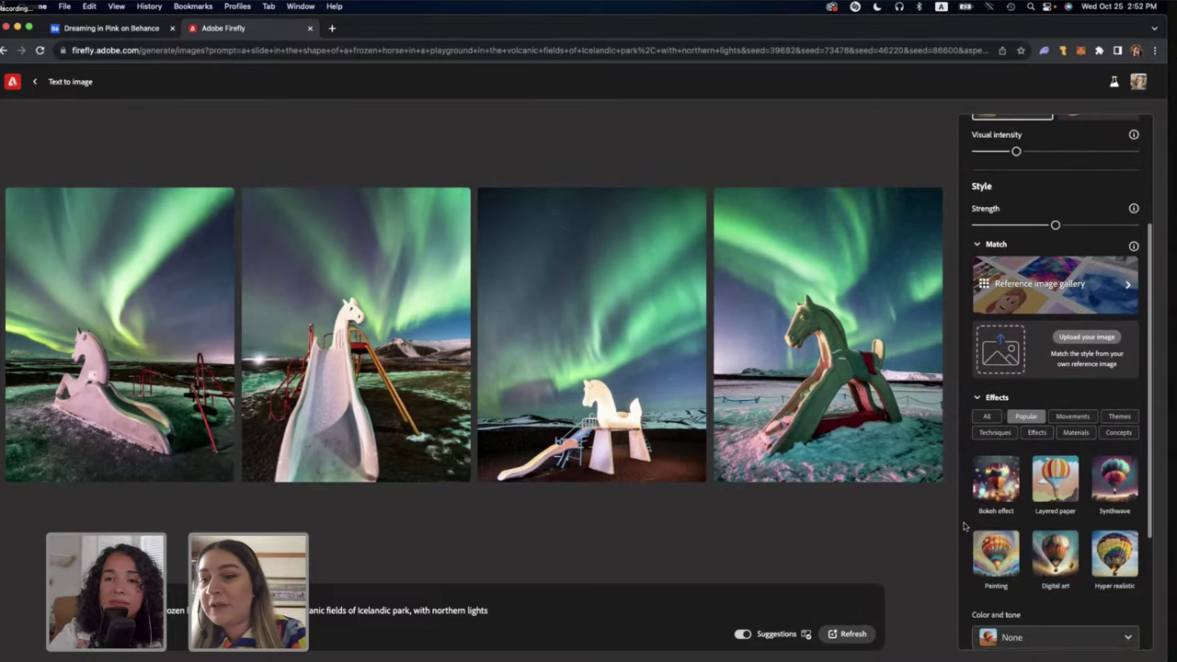
scroll(964, 525, "down", 3)
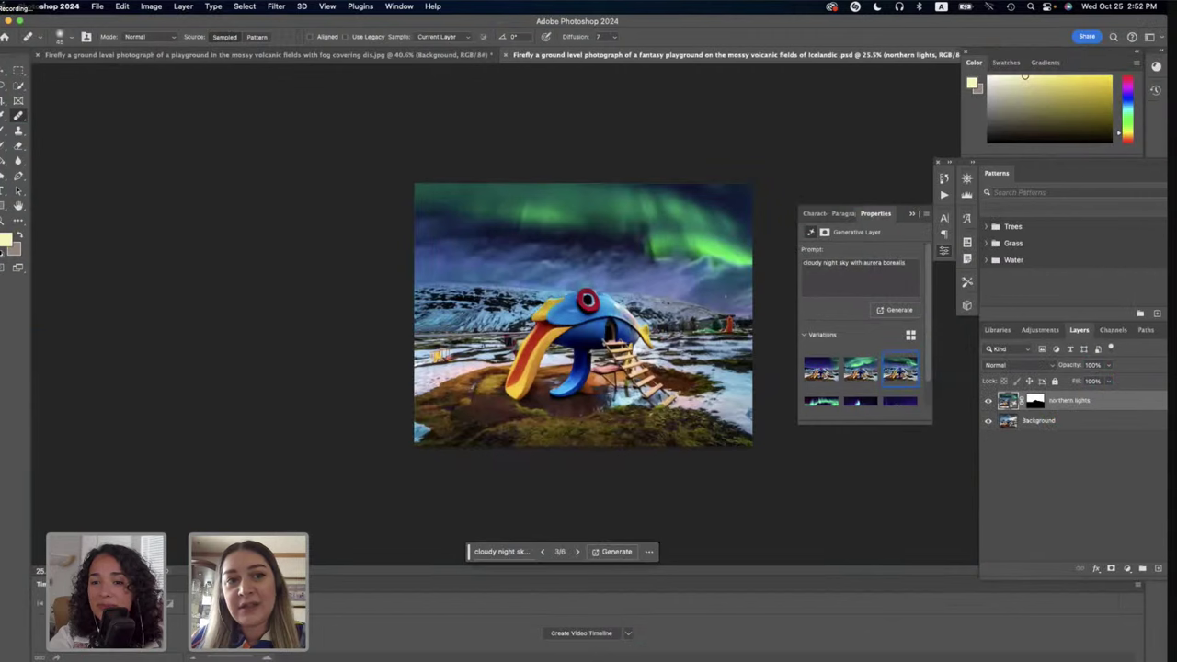
Switch to Photoshop and review the foggy playground document's history from the original snapshot through Select Sky to the first Flatten Image state.
left_click(368, 57)
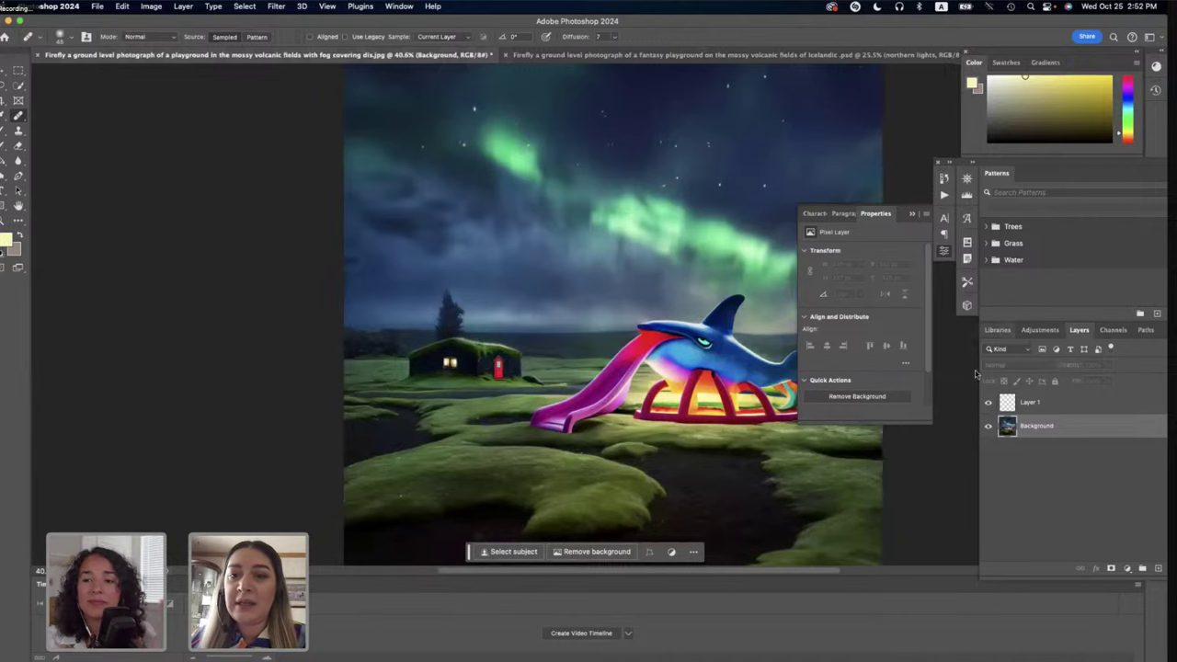
left_click(945, 179)
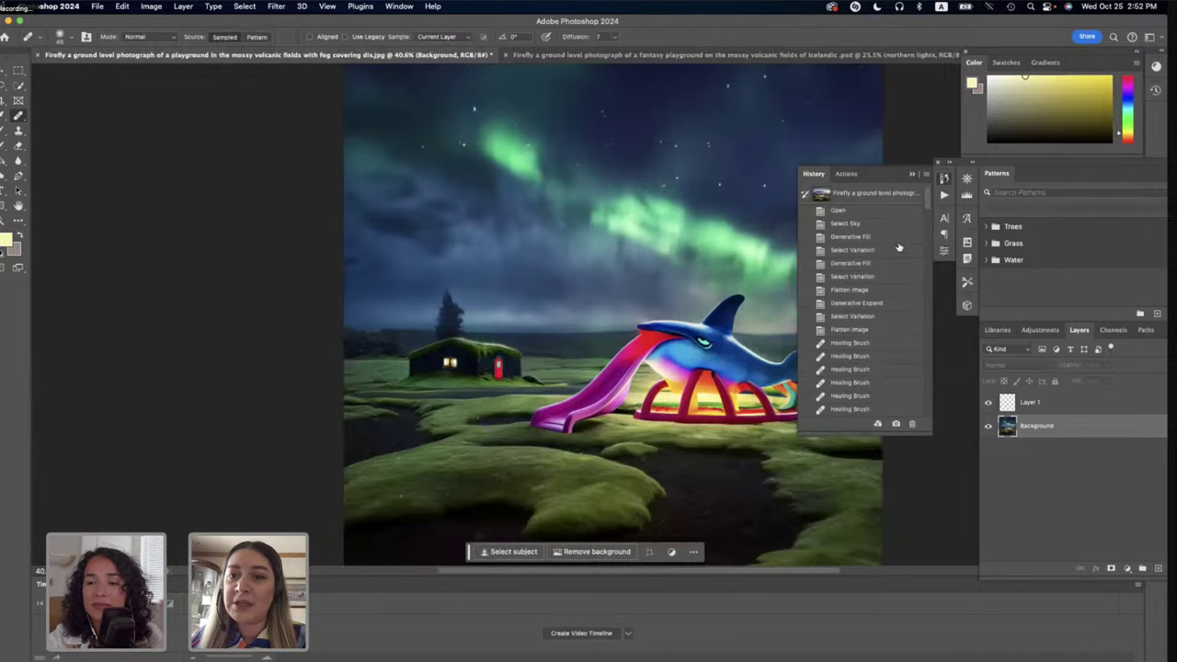
left_click(858, 195)
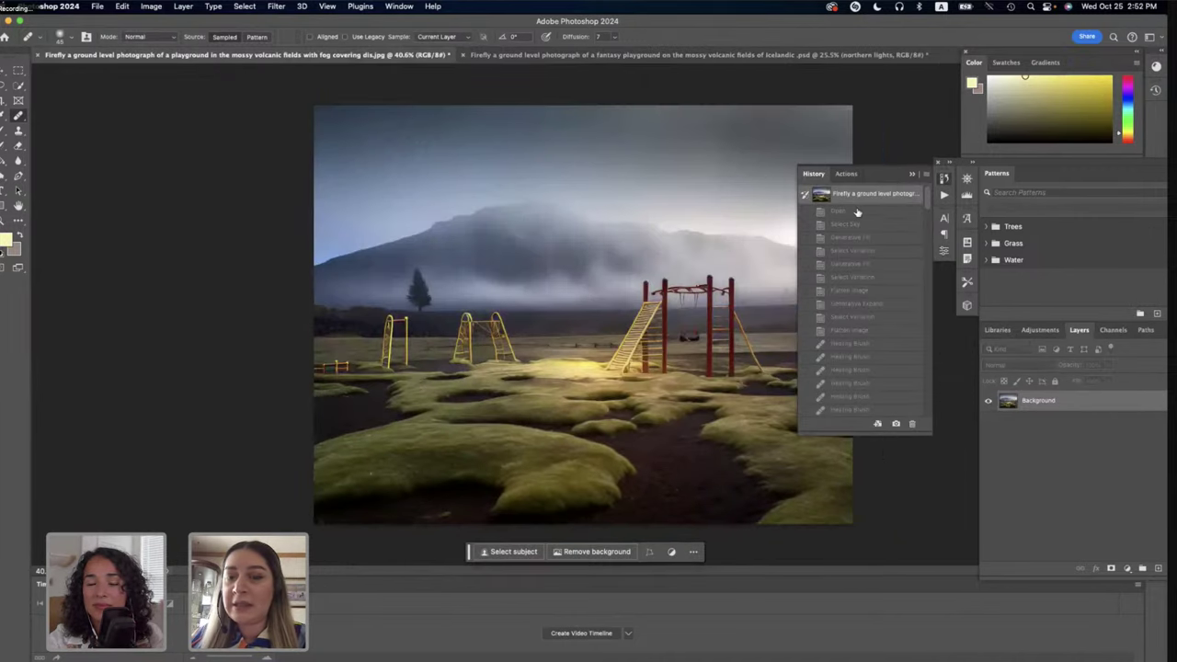
scroll(834, 263, "down", 2)
scroll(842, 256, "up", 2)
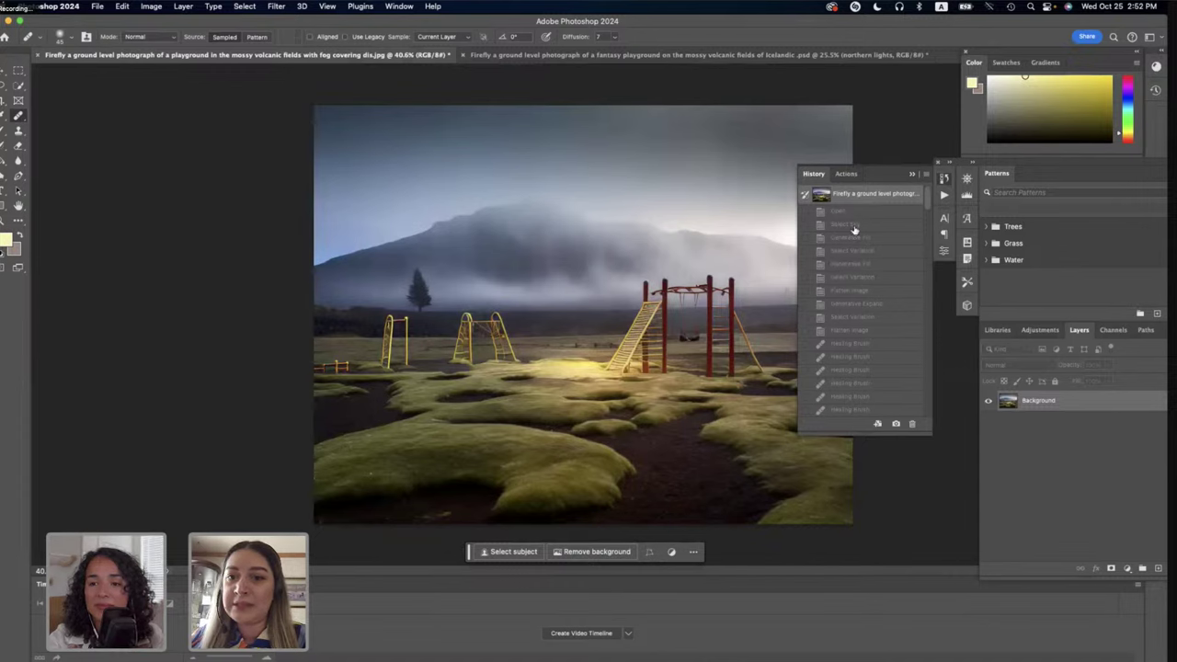
left_click(855, 225)
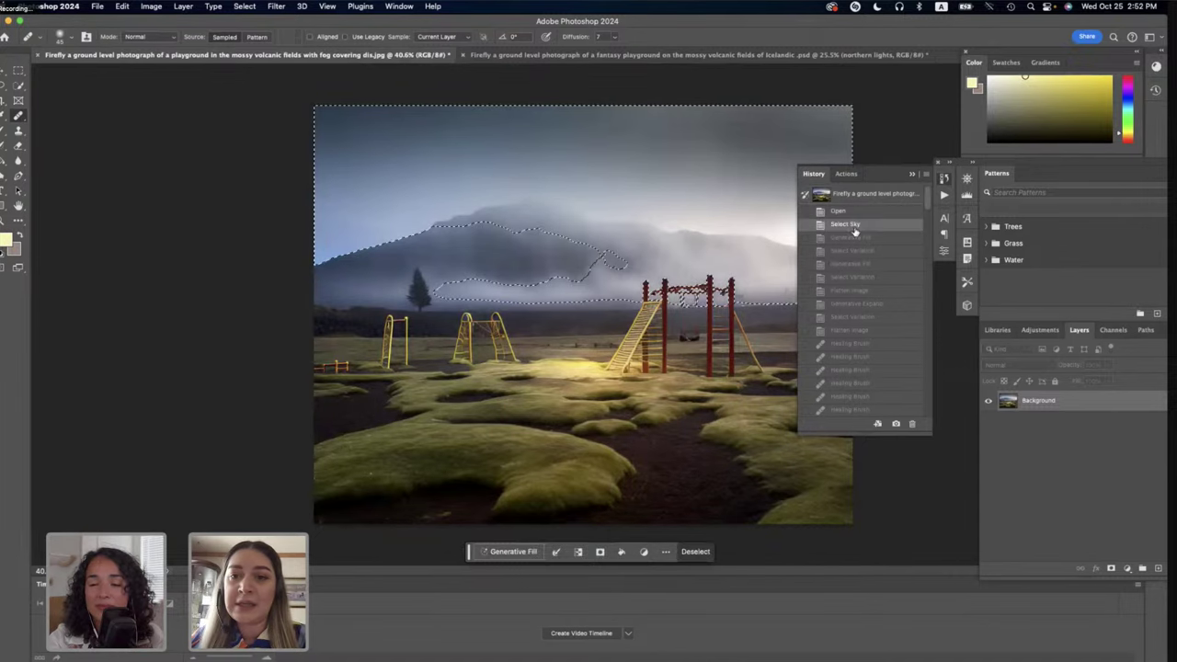
left_click(845, 290)
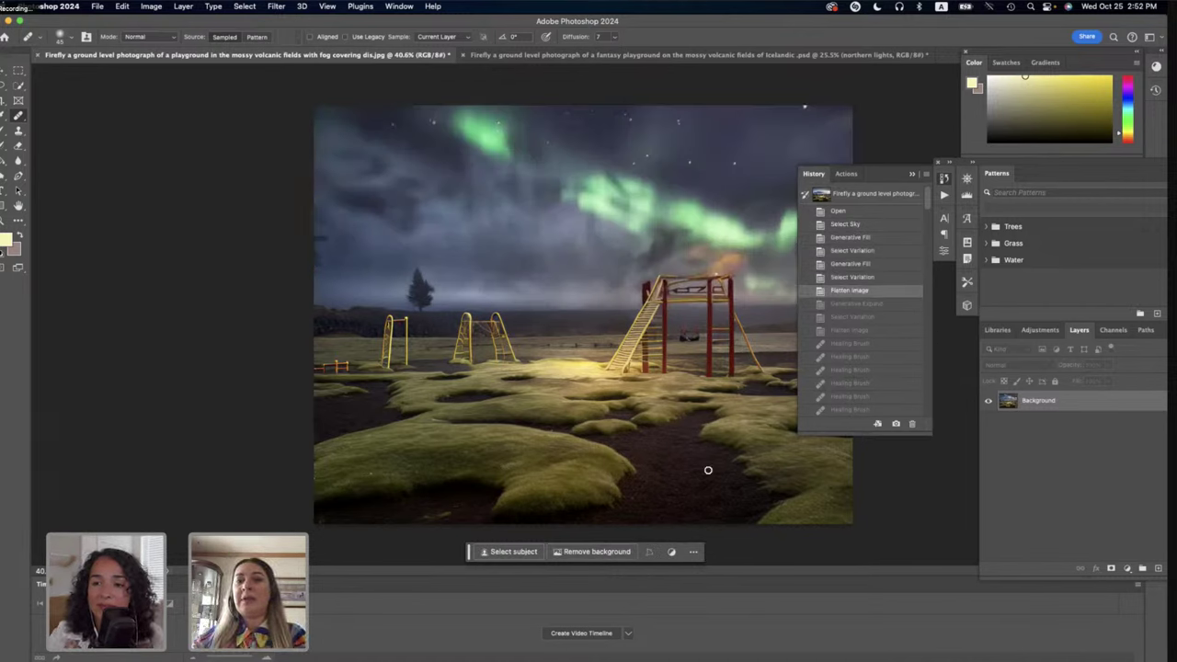
Step forward through the document history from the flattened Generative Expand state to the Generative Fill of the tiny Icelandic elf houses.
scroll(855, 326, "down", 3)
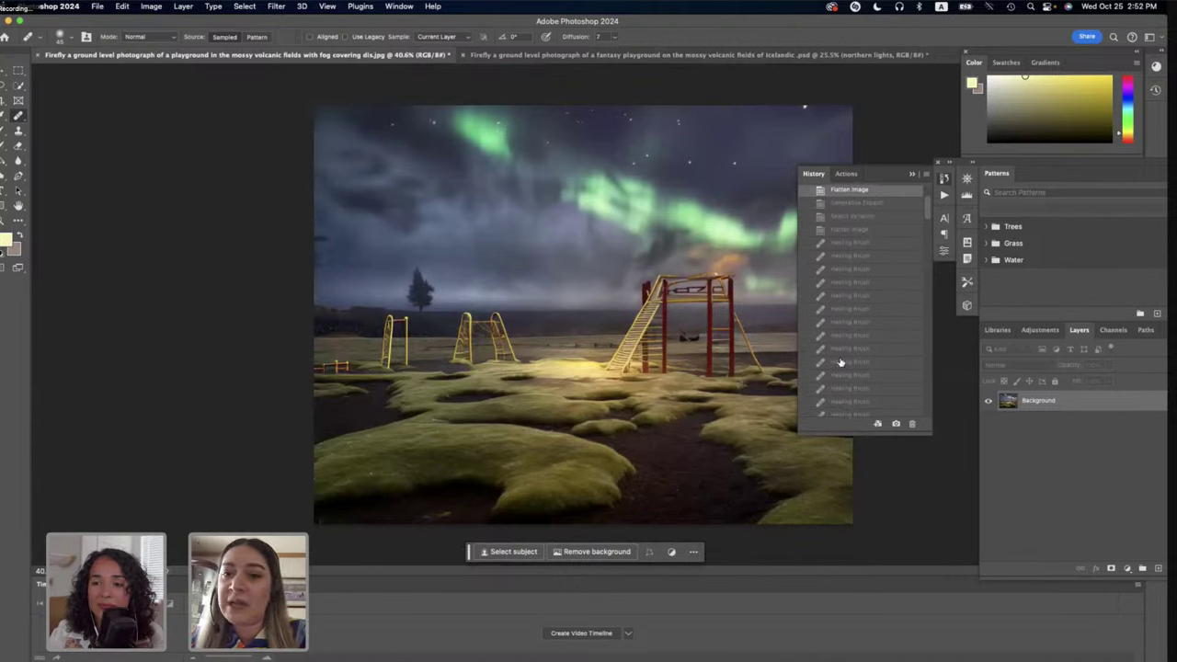
left_click(859, 231)
scroll(858, 320, "down", 5)
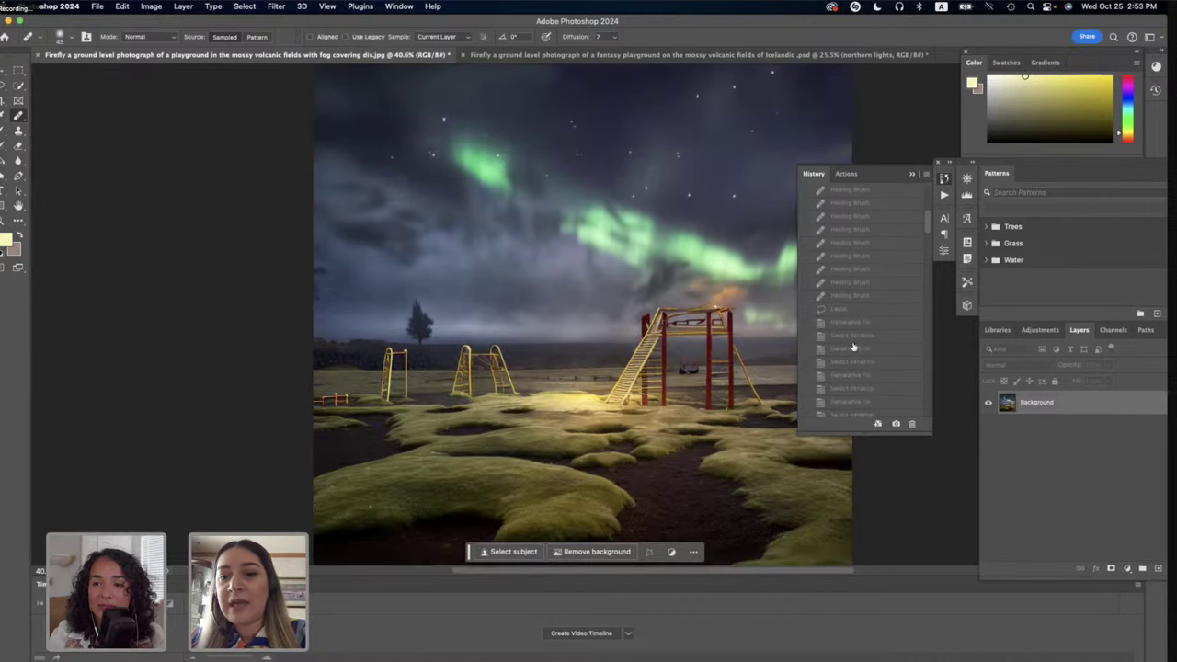
scroll(855, 347, "down", 1)
left_click(853, 355)
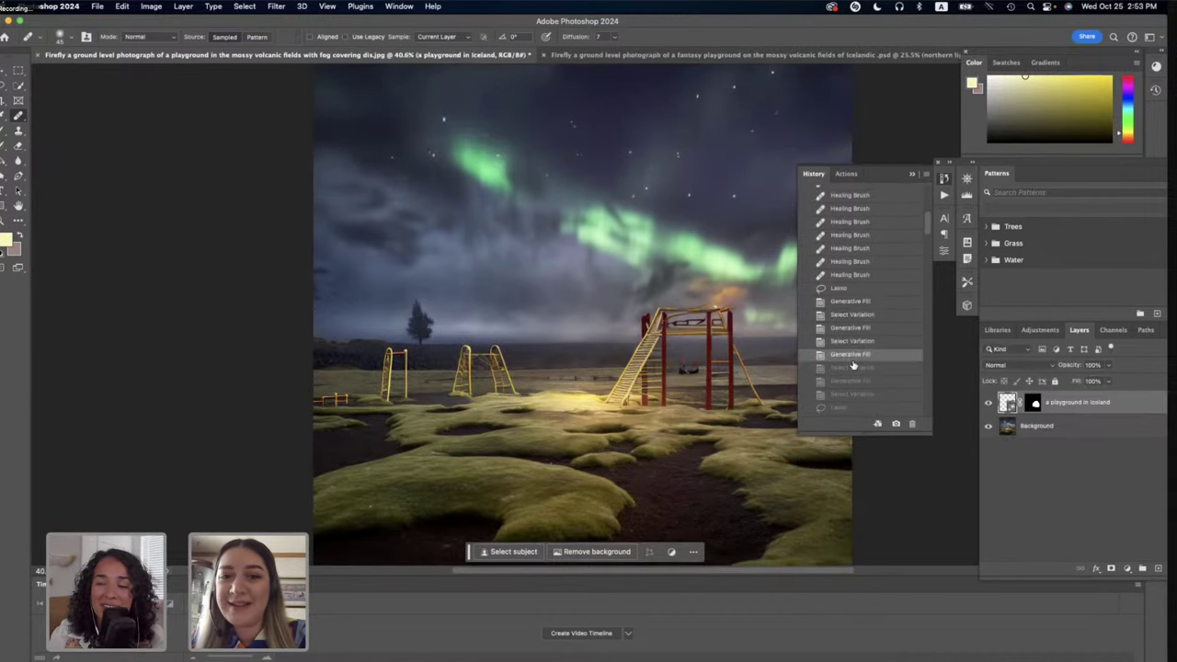
scroll(856, 354, "down", 2)
scroll(853, 416, "down", 3)
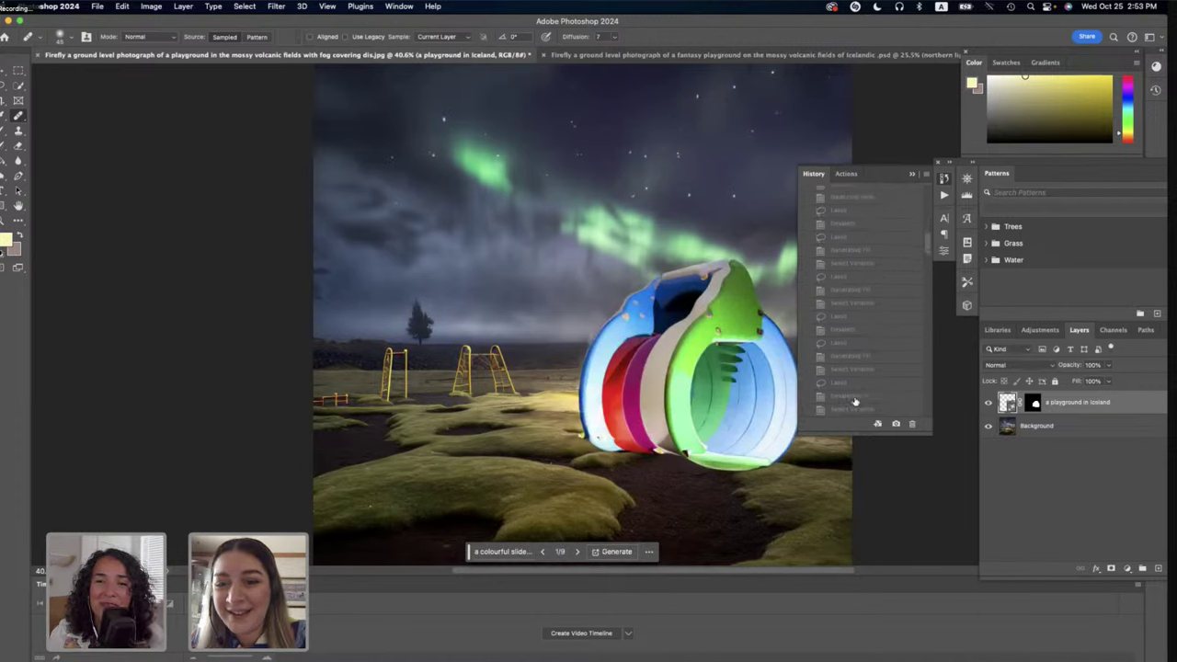
left_click(854, 397)
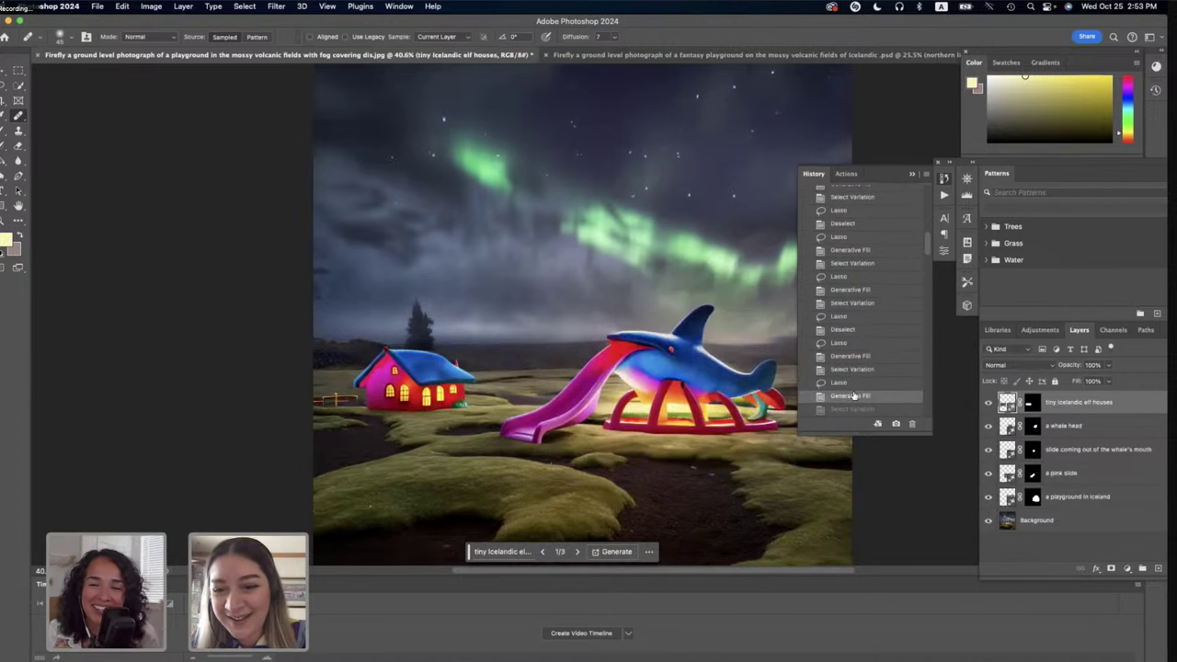
Review the window fill and overlay brush states in the history, return to the last Healing Brush state, and show the whole image.
scroll(855, 395, "down", 1)
scroll(855, 394, "down", 2)
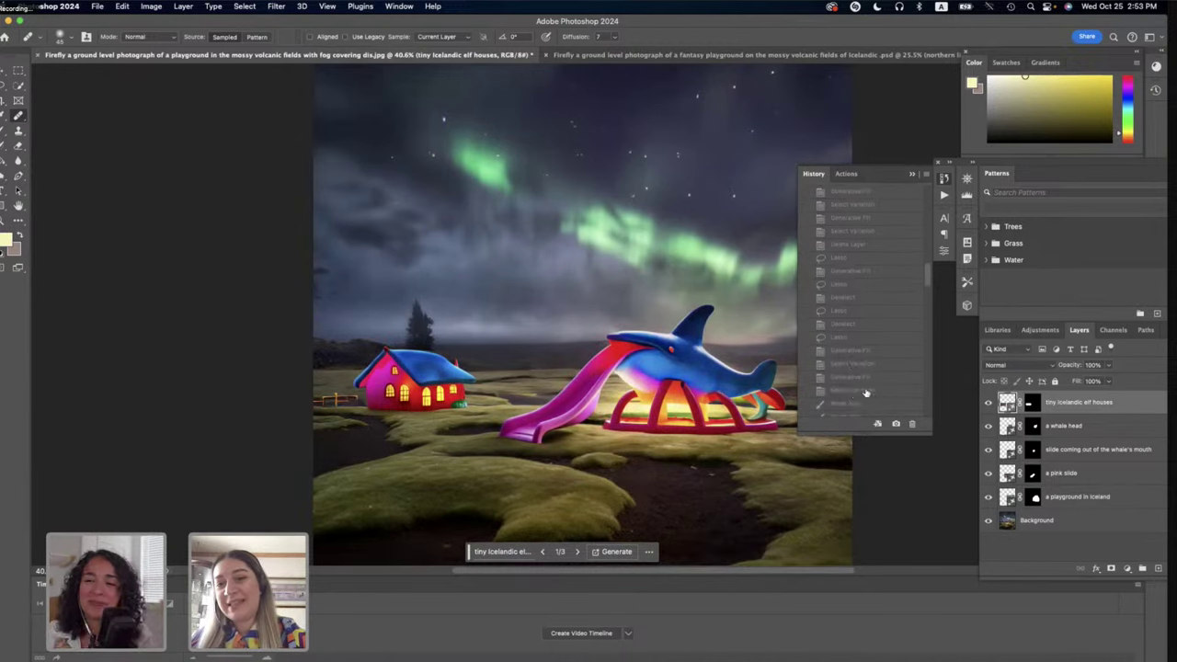
left_click(866, 392)
scroll(866, 392, "down", 5)
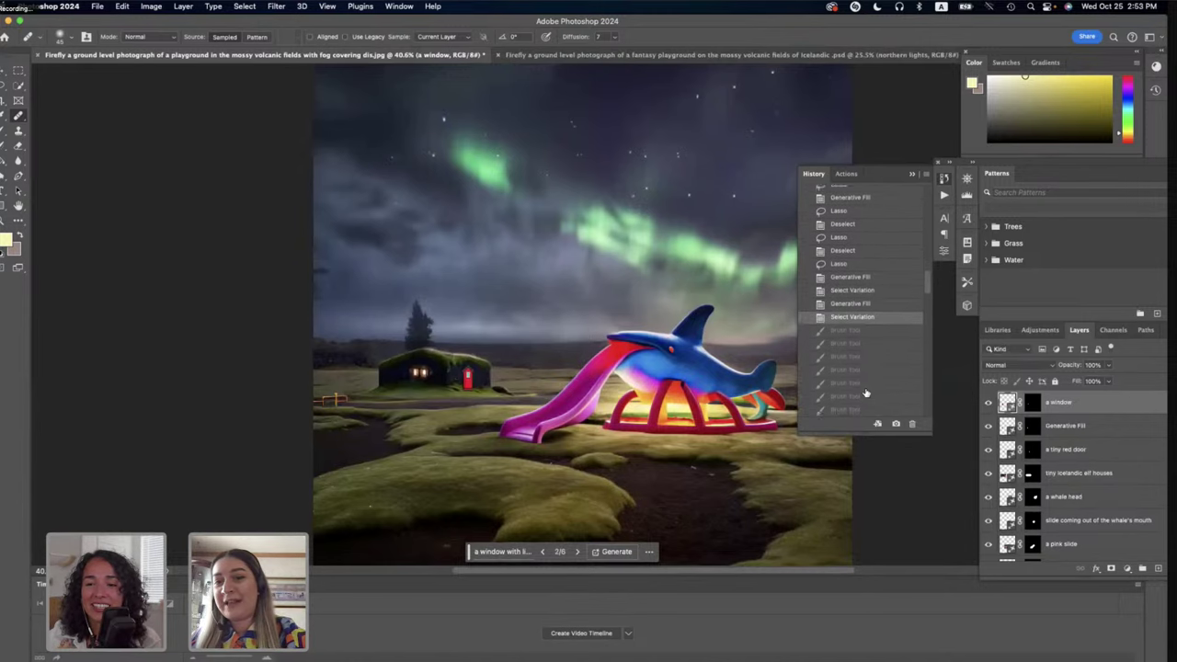
left_click(865, 392)
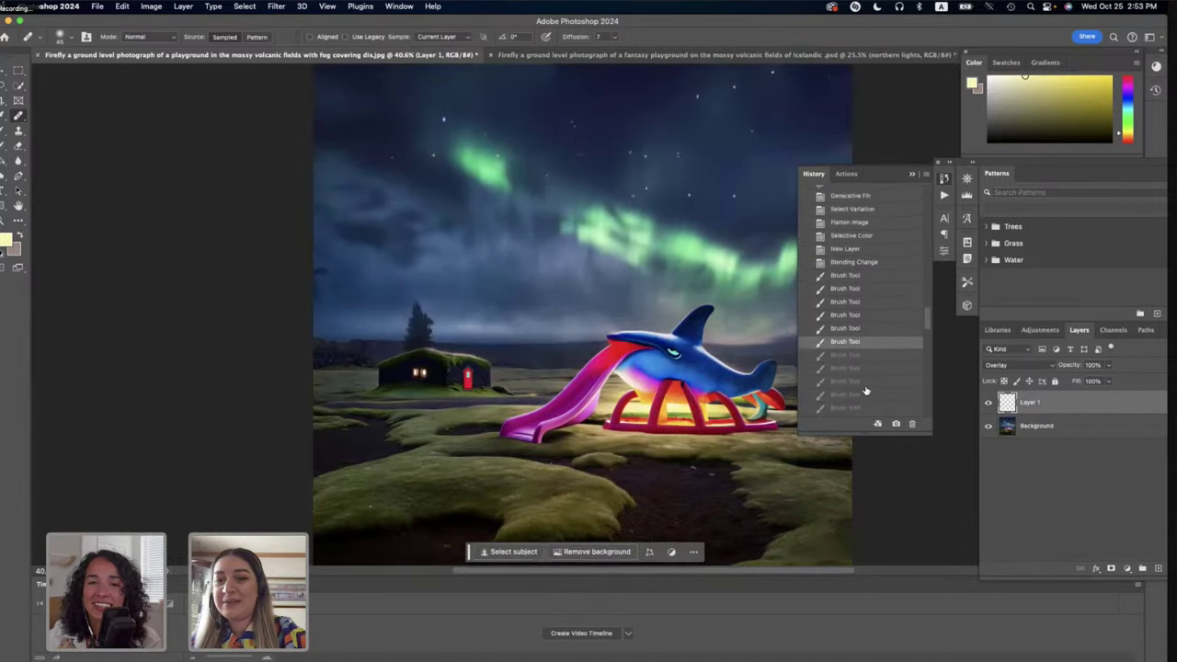
scroll(866, 392, "down", 3)
scroll(866, 392, "down", 3)
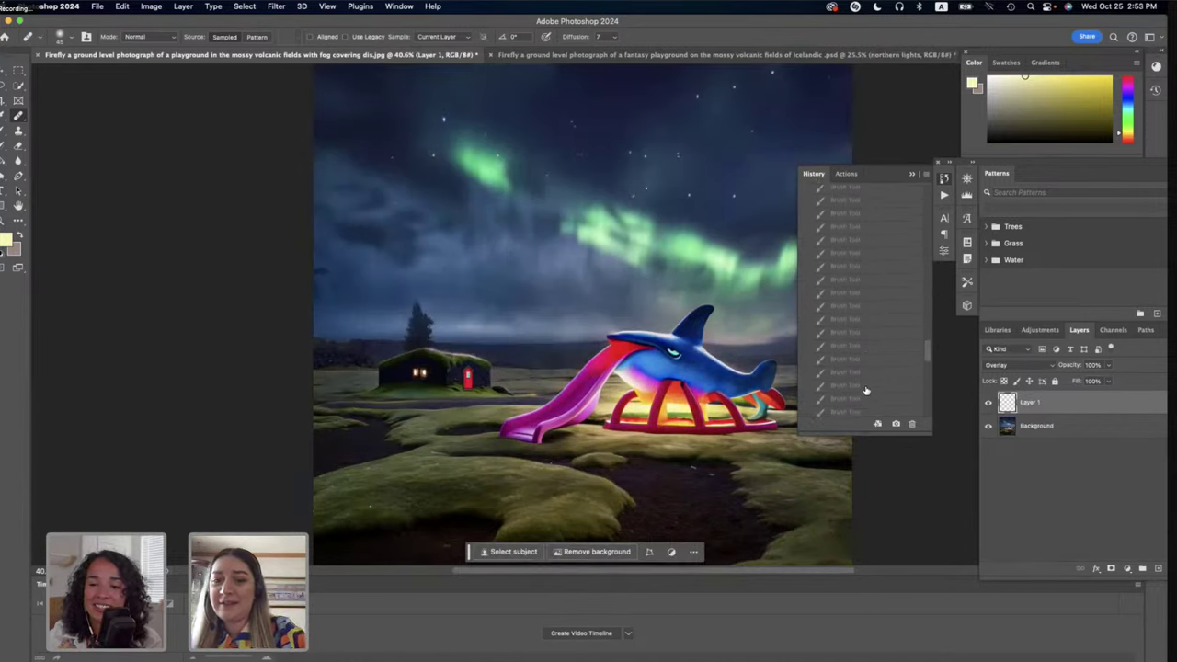
scroll(865, 392, "down", 5)
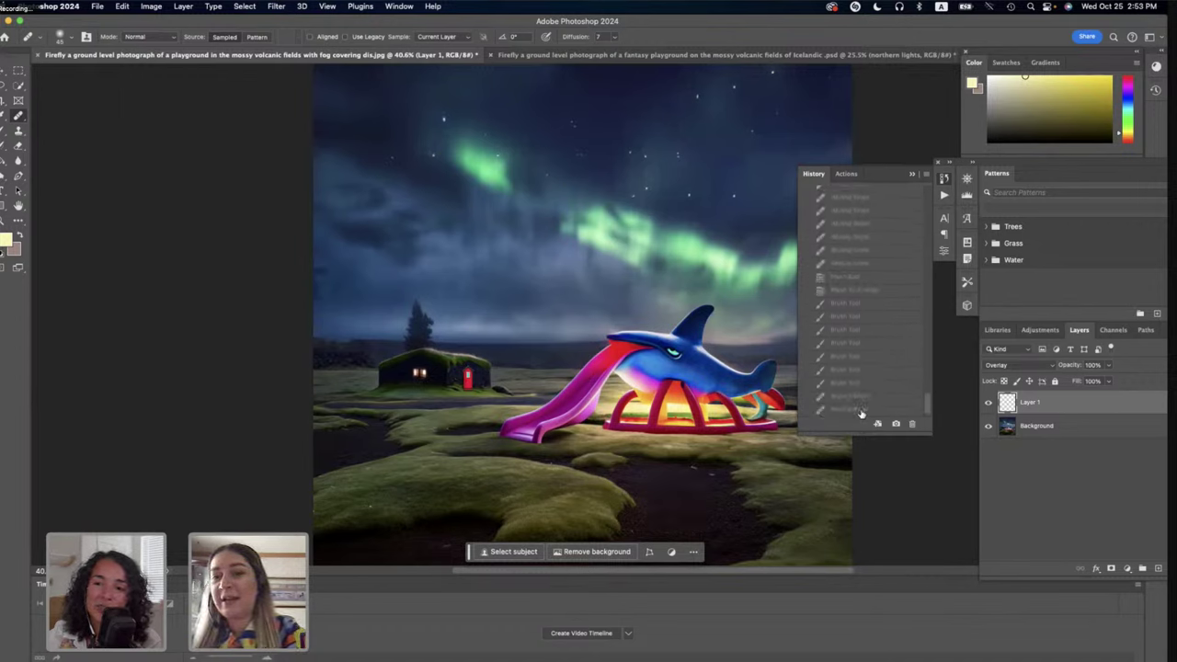
left_click(863, 409)
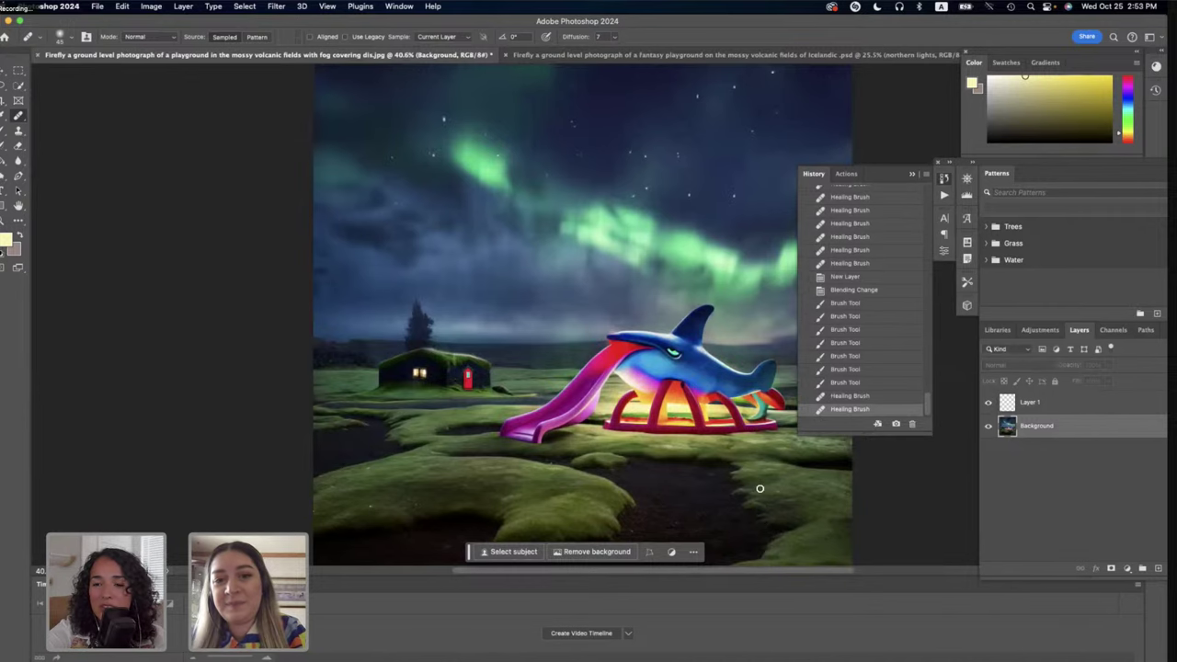
scroll(760, 488, "down", 5)
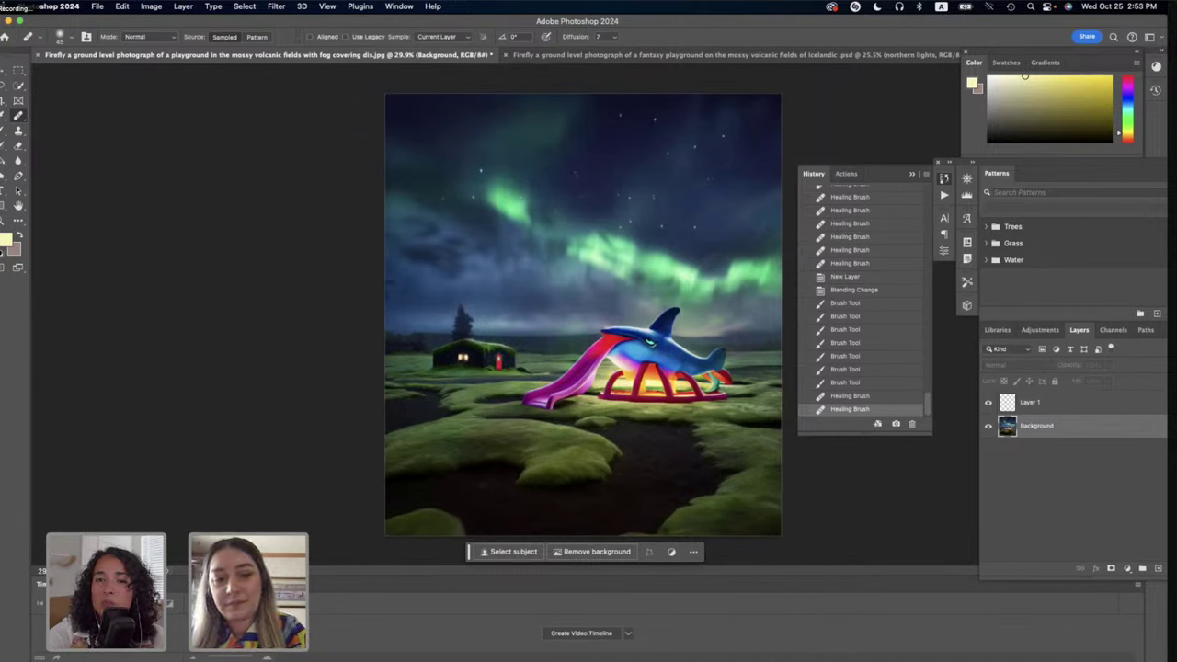
Switch to the browser, open the artist's Instagram profile in a new tab, and look through the posts.
key("super+Tab")
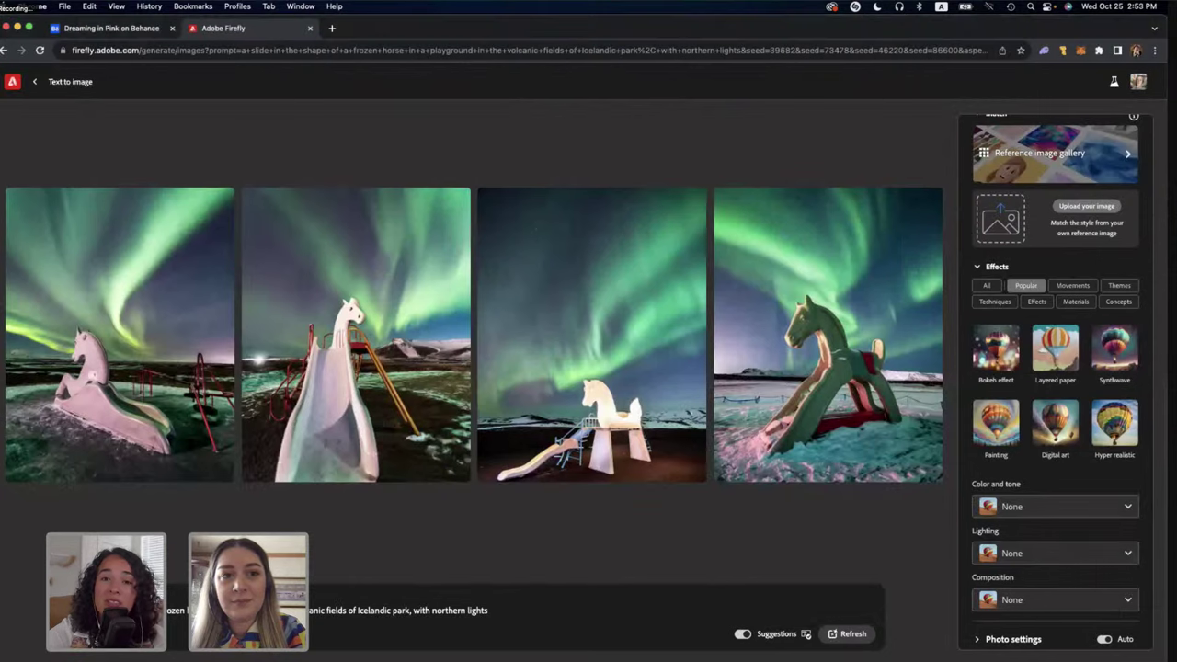
left_click(332, 30)
type("instagram.com/elnaz555/")
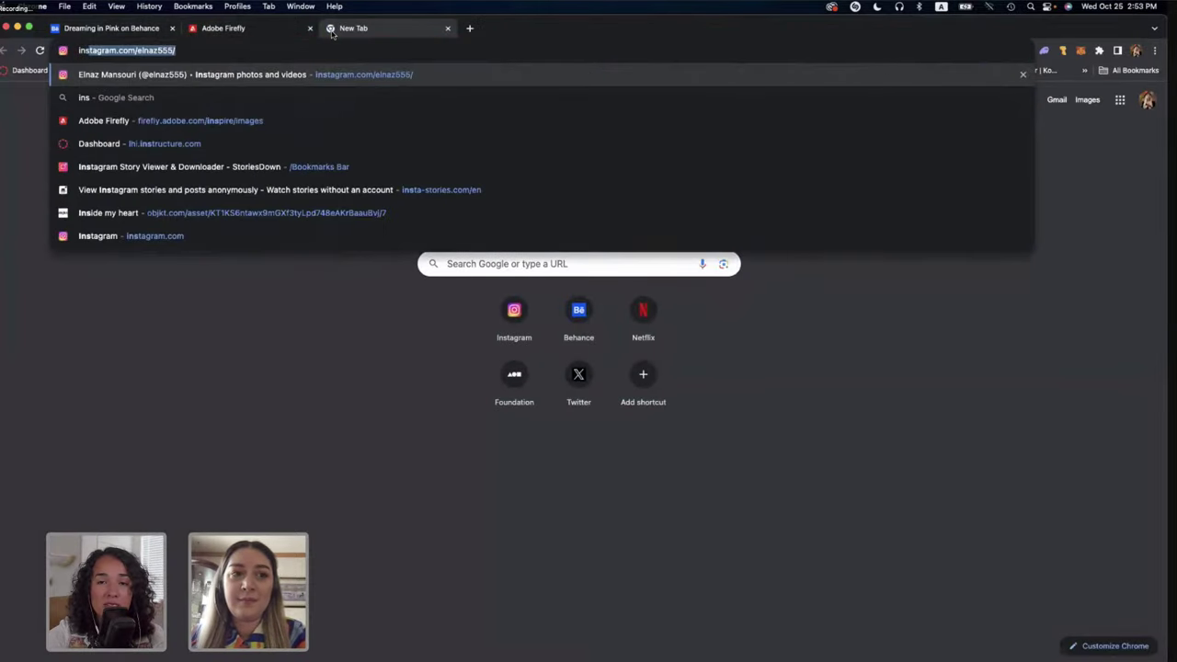
key("Return")
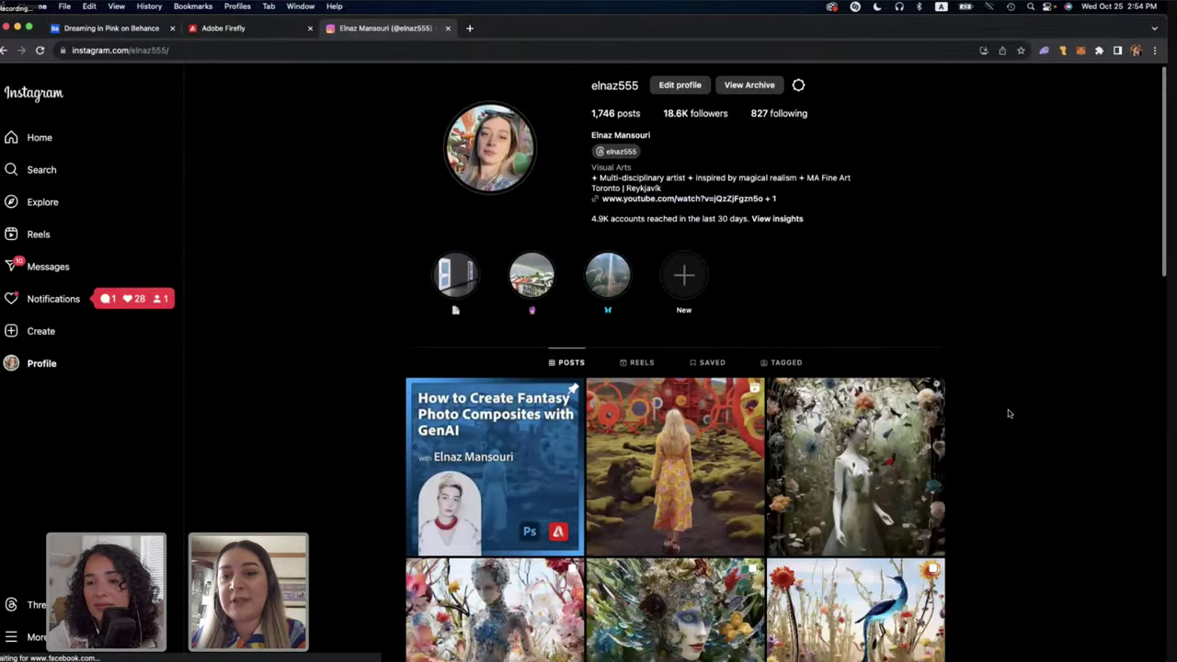
scroll(1008, 411, "down", 3)
scroll(1008, 412, "down", 3)
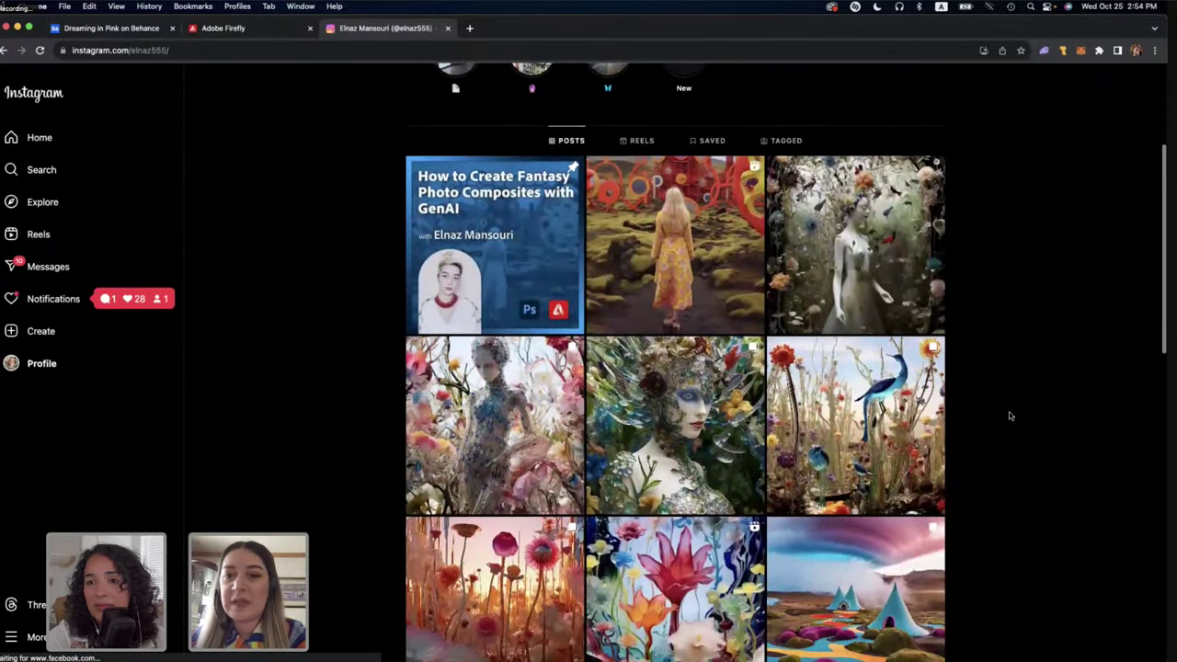
Browse further down the artist's Instagram post grid through the flower, butterfly and playground slide artworks.
scroll(1009, 415, "down", 4)
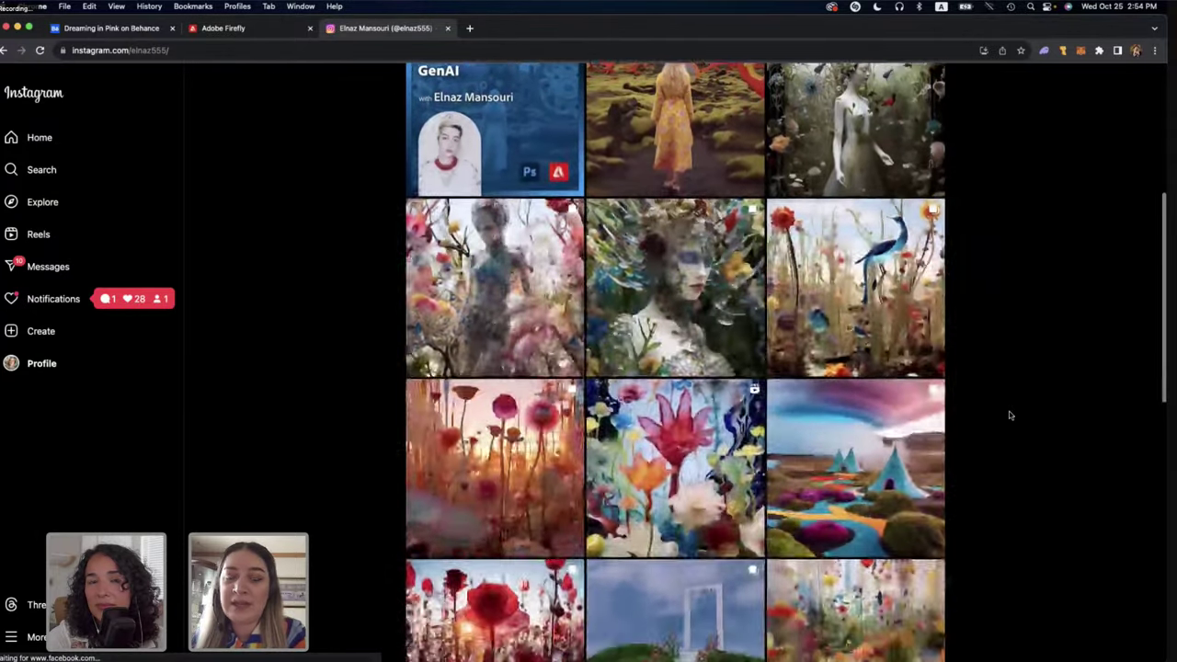
scroll(1009, 415, "down", 4)
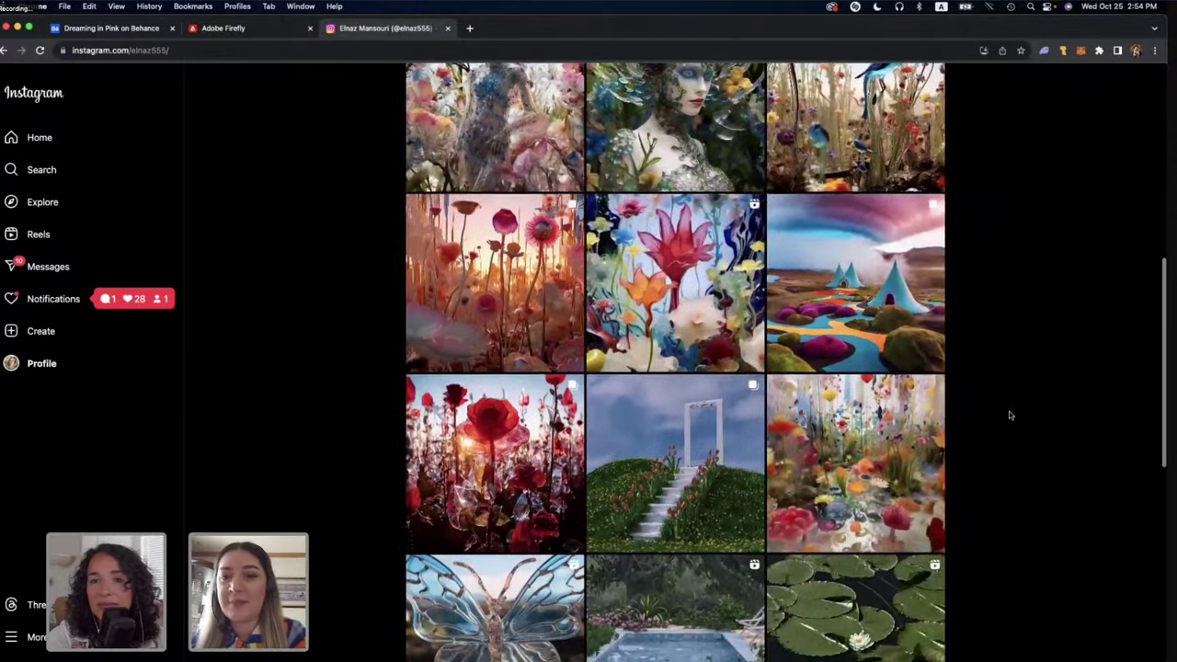
scroll(1009, 415, "down", 4)
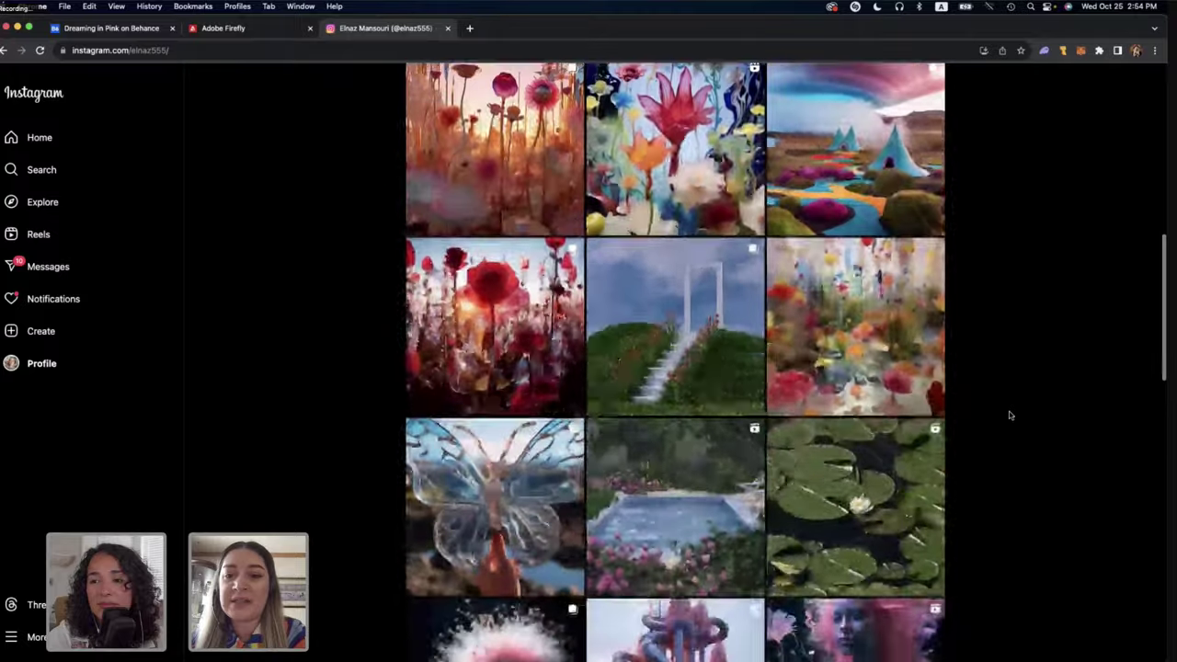
scroll(1009, 414, "down", 3)
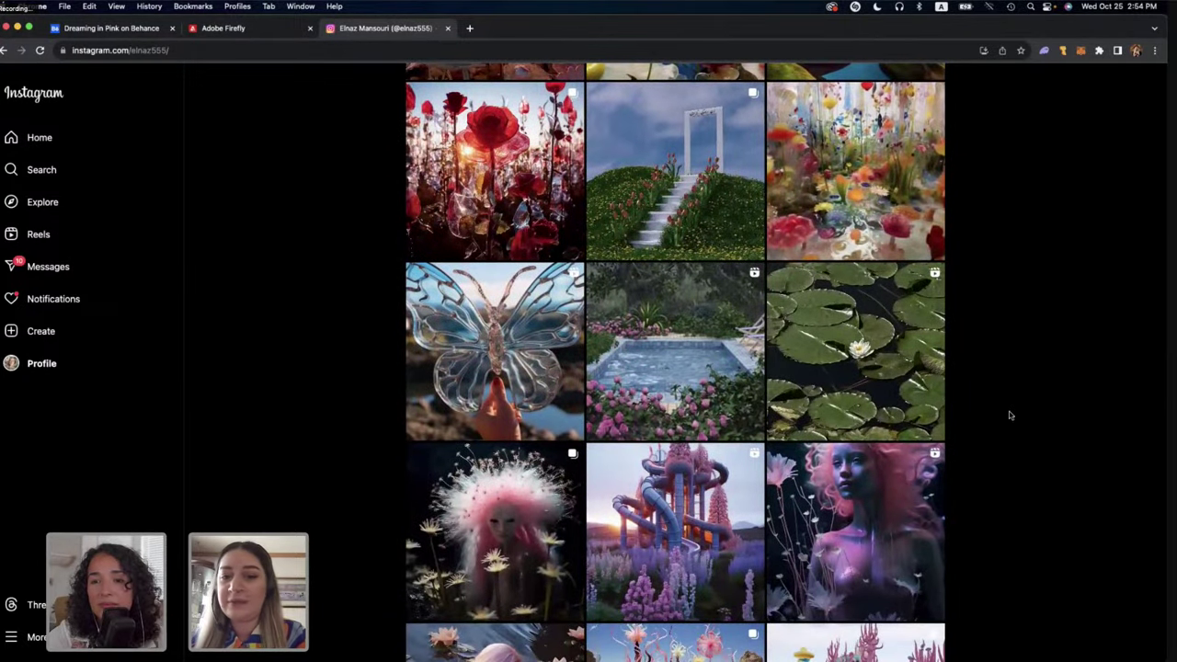
scroll(1009, 415, "down", 5)
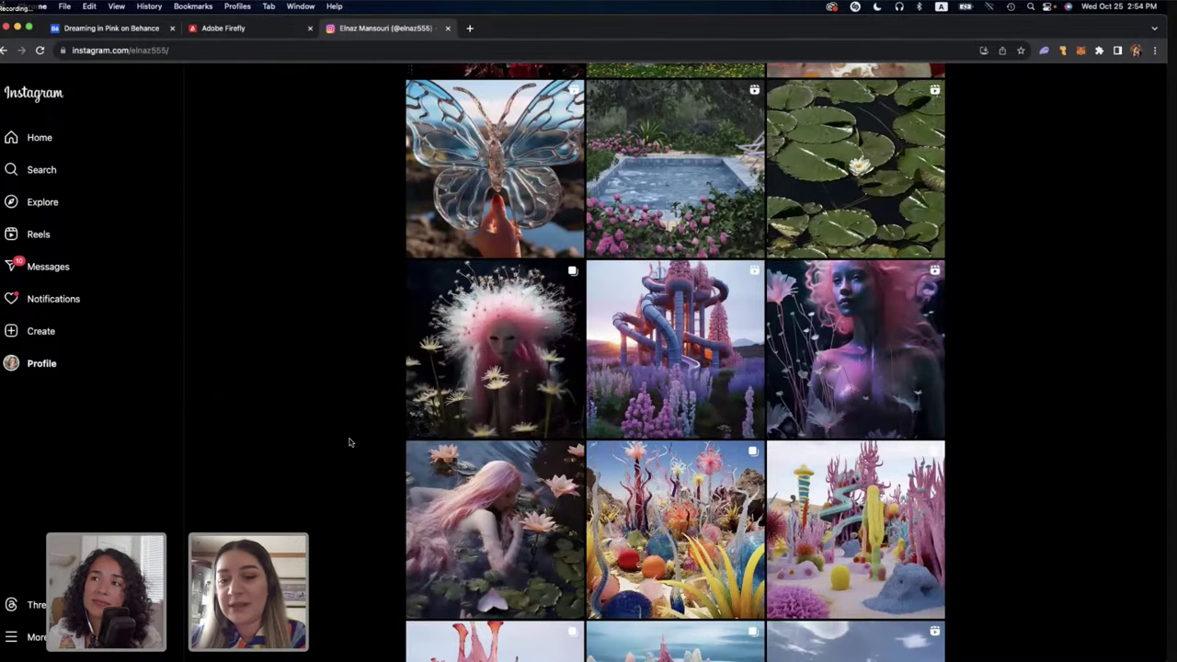
Show the project covers on the artist's Behance profile, and return to the Instagram profile.
left_click(89, 28)
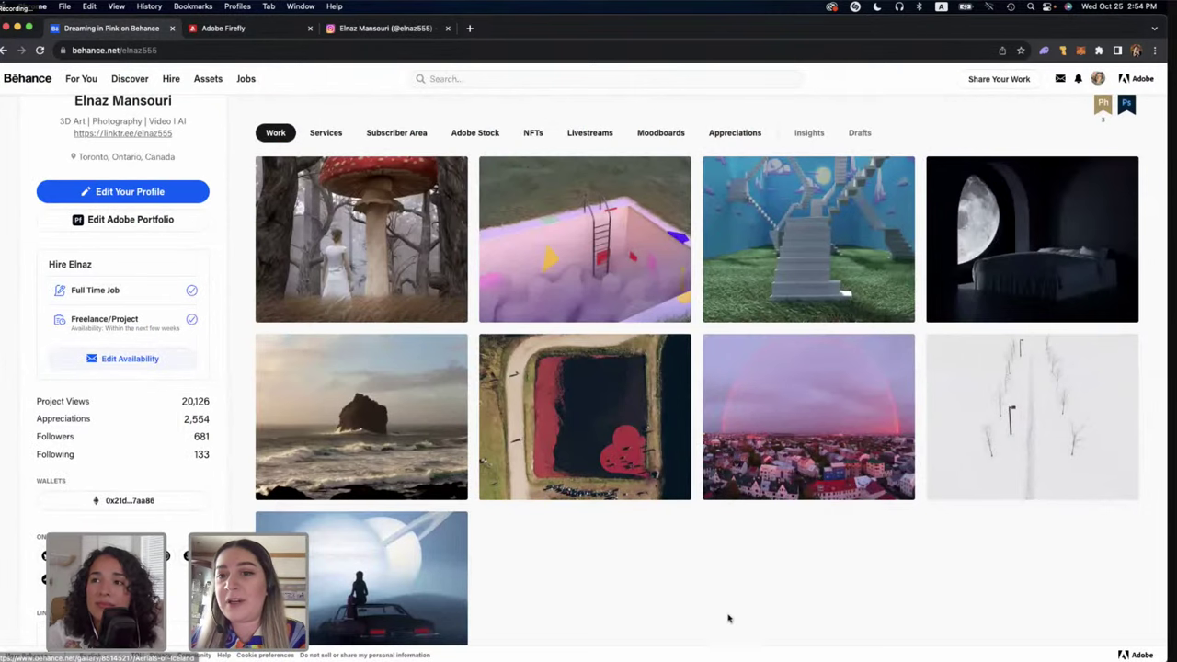
scroll(522, 568, "up", 1)
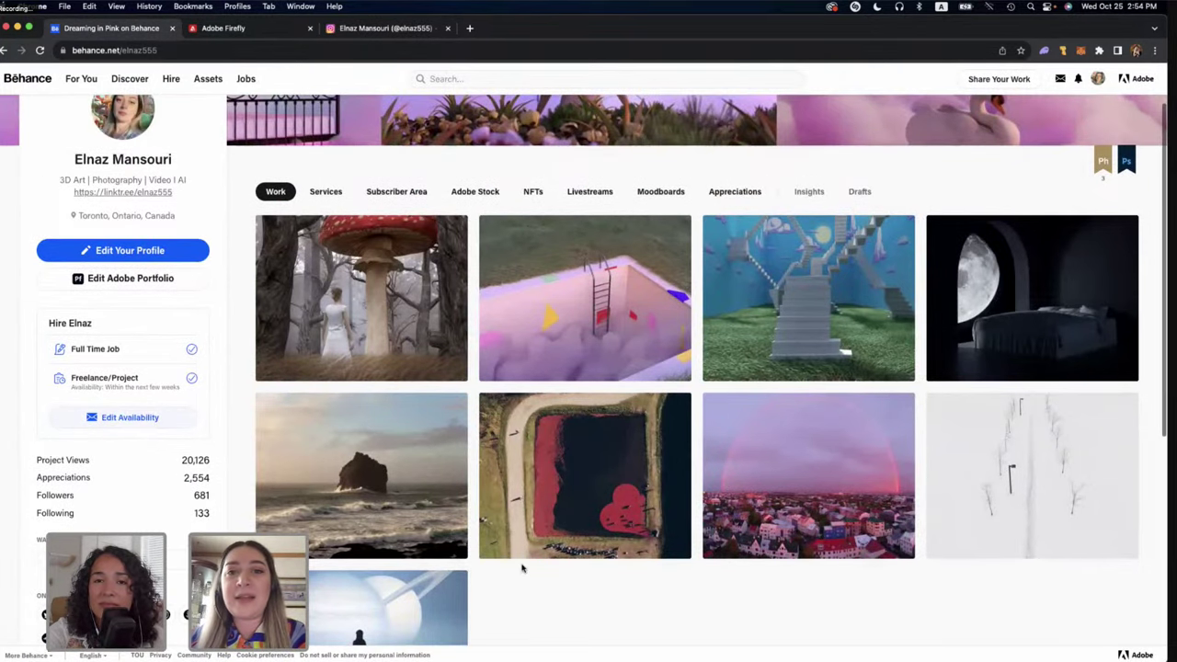
left_click(393, 29)
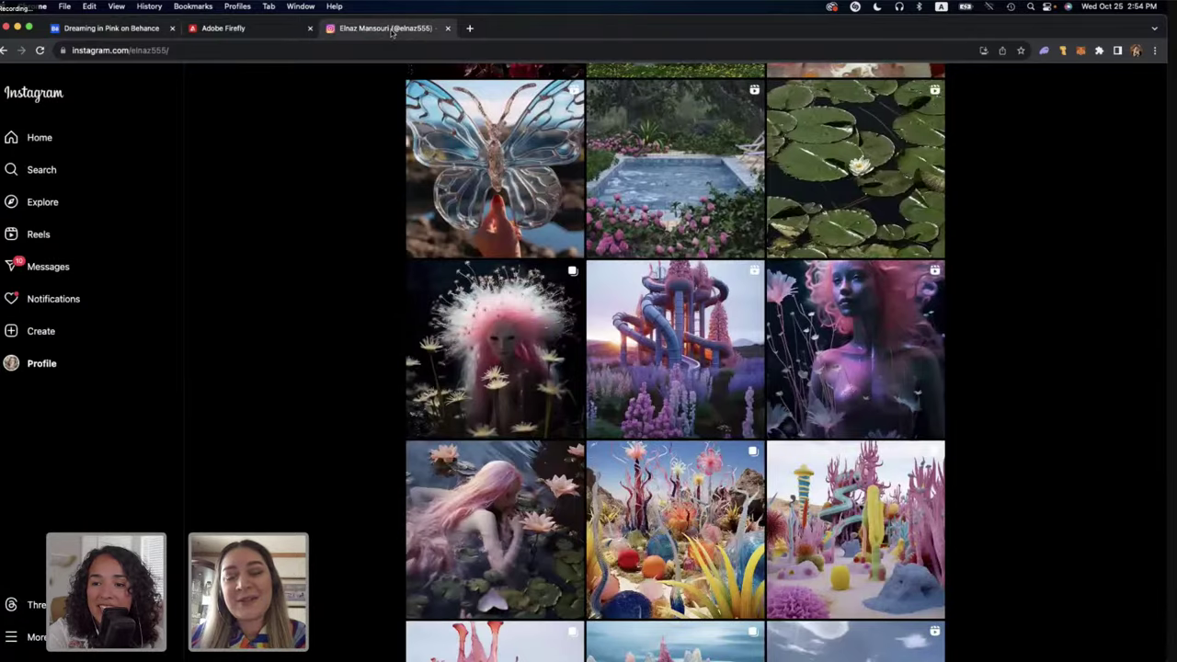